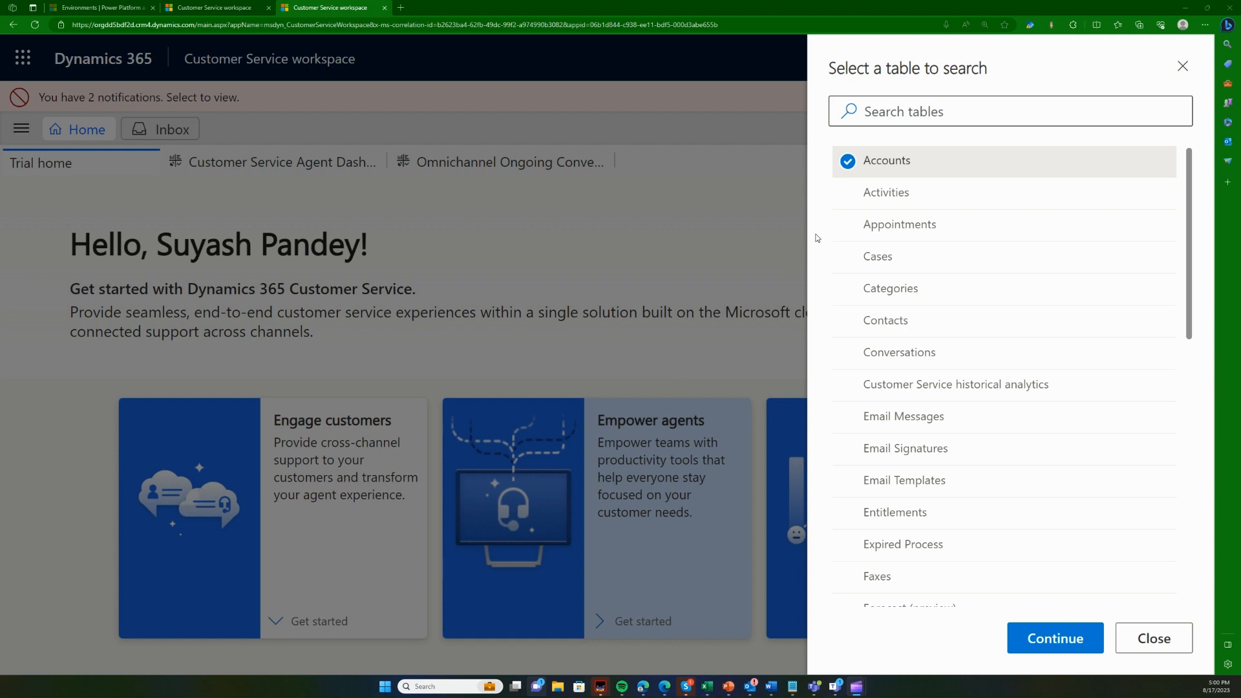
Look through the searchable tables, open the Accounts table and close its filter editor without applying changes.
{"action": "left_click_drag", "start_coordinate": [831, 70], "coordinate": [1058, 73]}
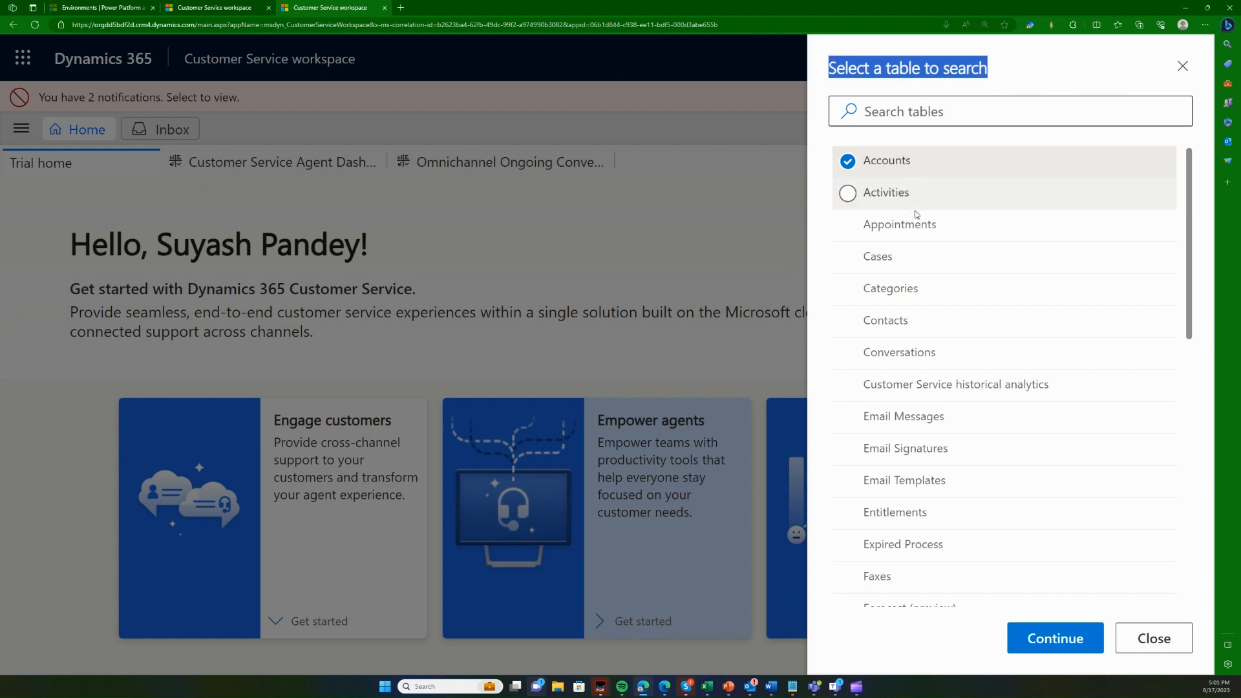
{"action": "scroll", "coordinate": [914, 436], "scroll_direction": "down", "scroll_amount": 8}
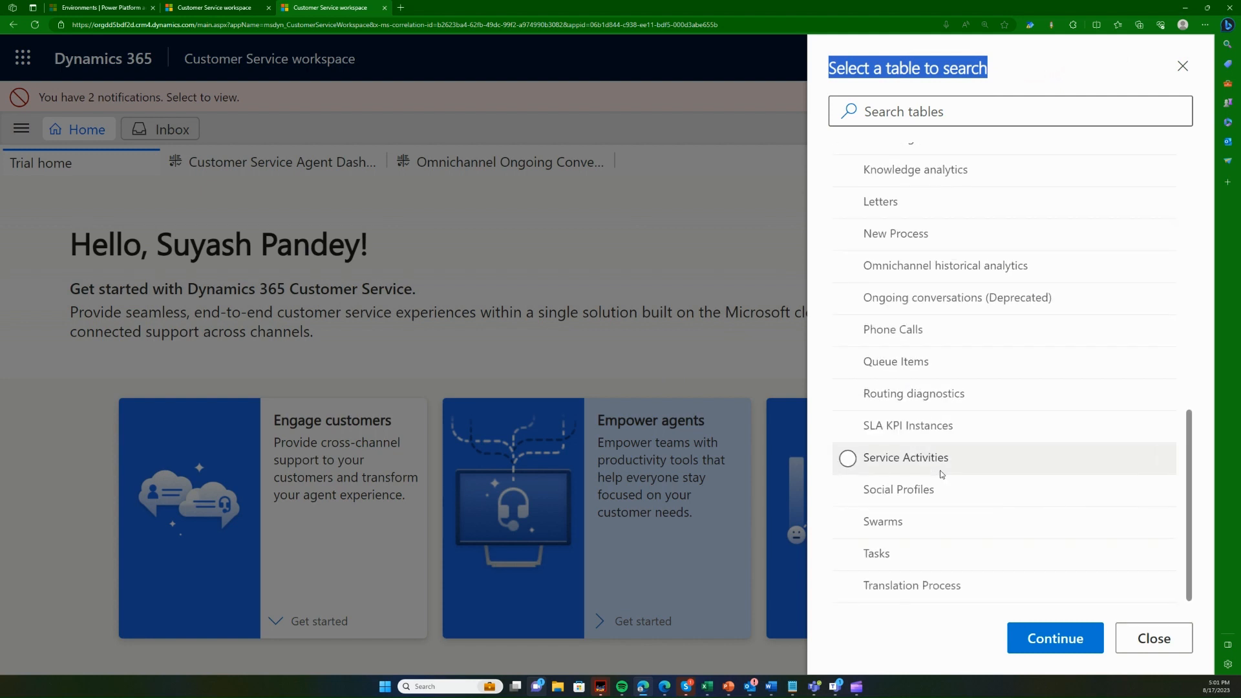
{"action": "scroll", "coordinate": [939, 471], "scroll_direction": "up", "scroll_amount": 6}
{"action": "scroll", "coordinate": [936, 491], "scroll_direction": "up", "scroll_amount": 3}
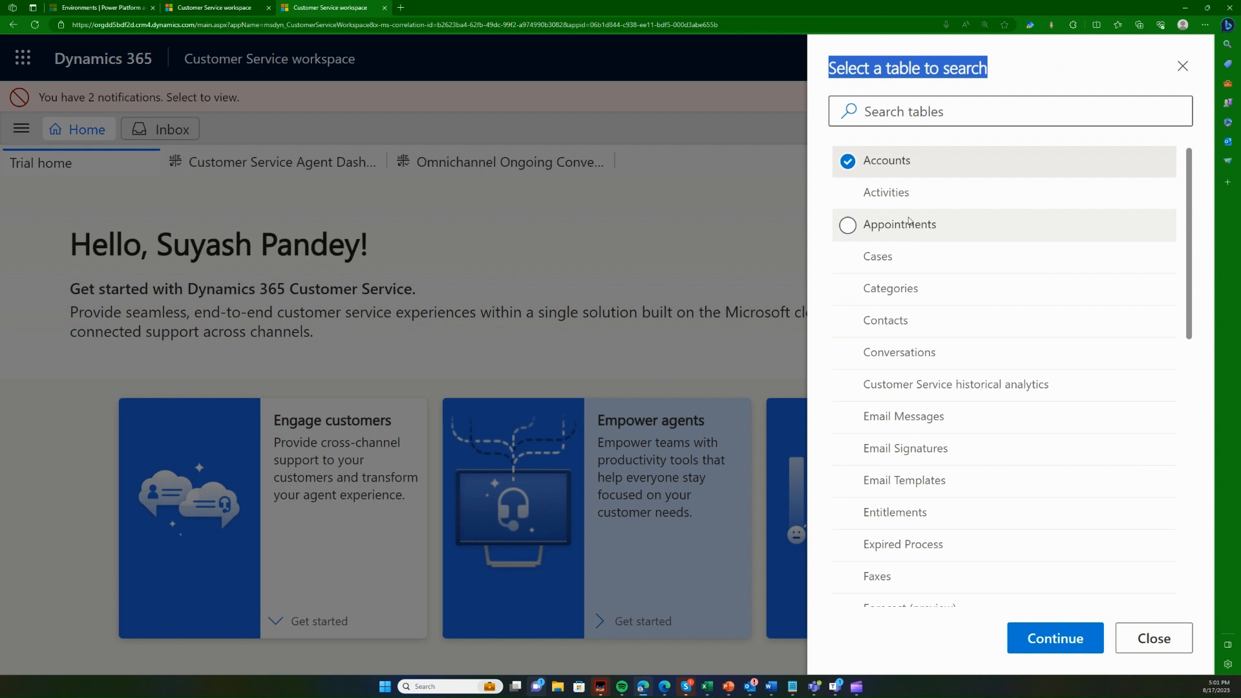
{"action": "left_click", "coordinate": [1053, 645]}
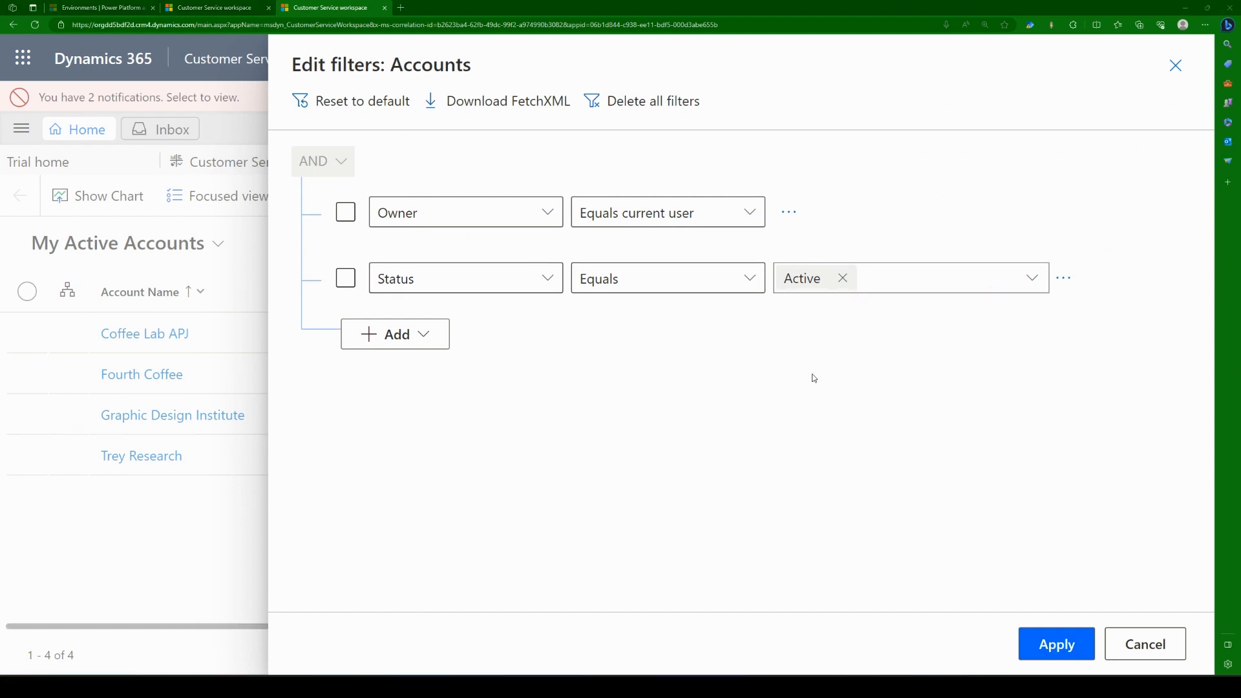
{"action": "left_click", "coordinate": [1123, 642]}
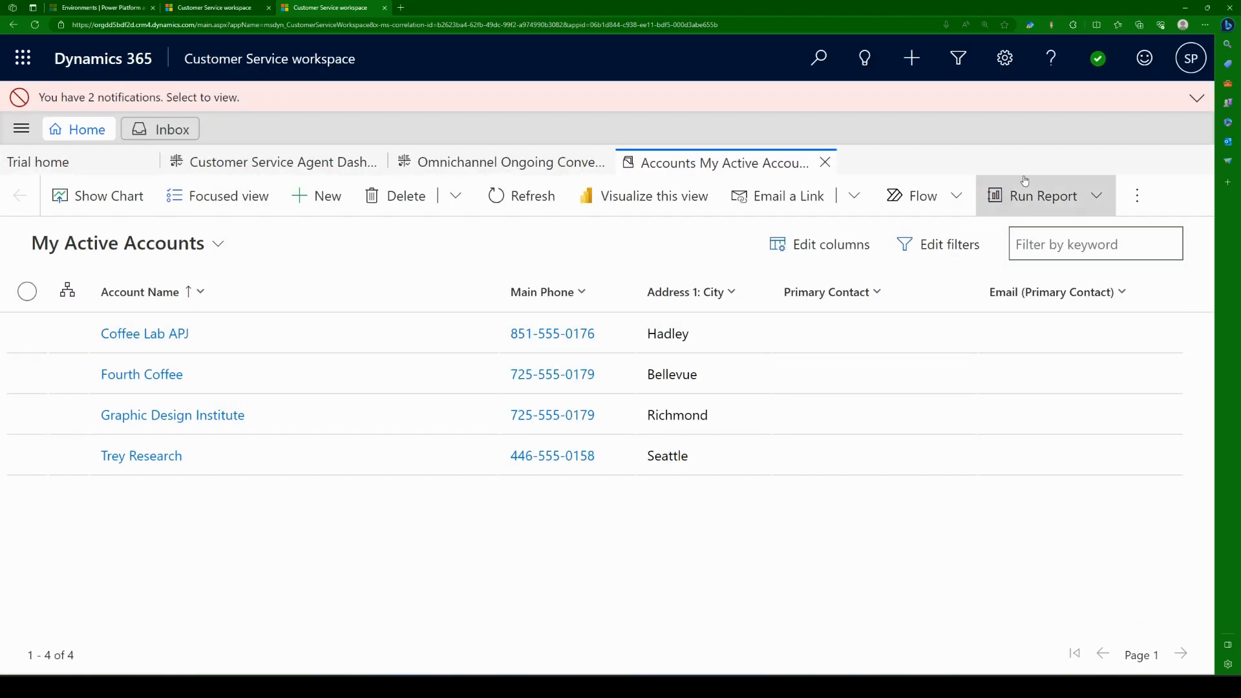
Open the Cases table through the table search and close its filter editor without applying changes.
{"action": "left_click", "coordinate": [958, 58]}
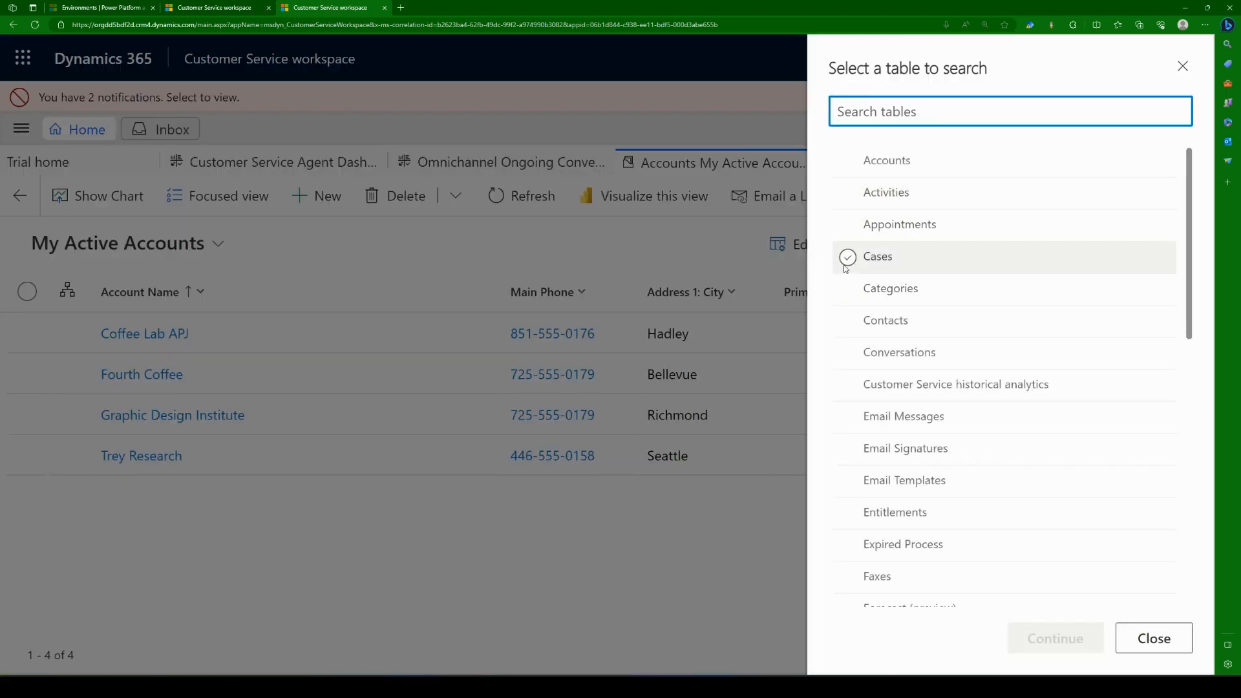
{"action": "left_click", "coordinate": [878, 256]}
{"action": "left_click", "coordinate": [1038, 637]}
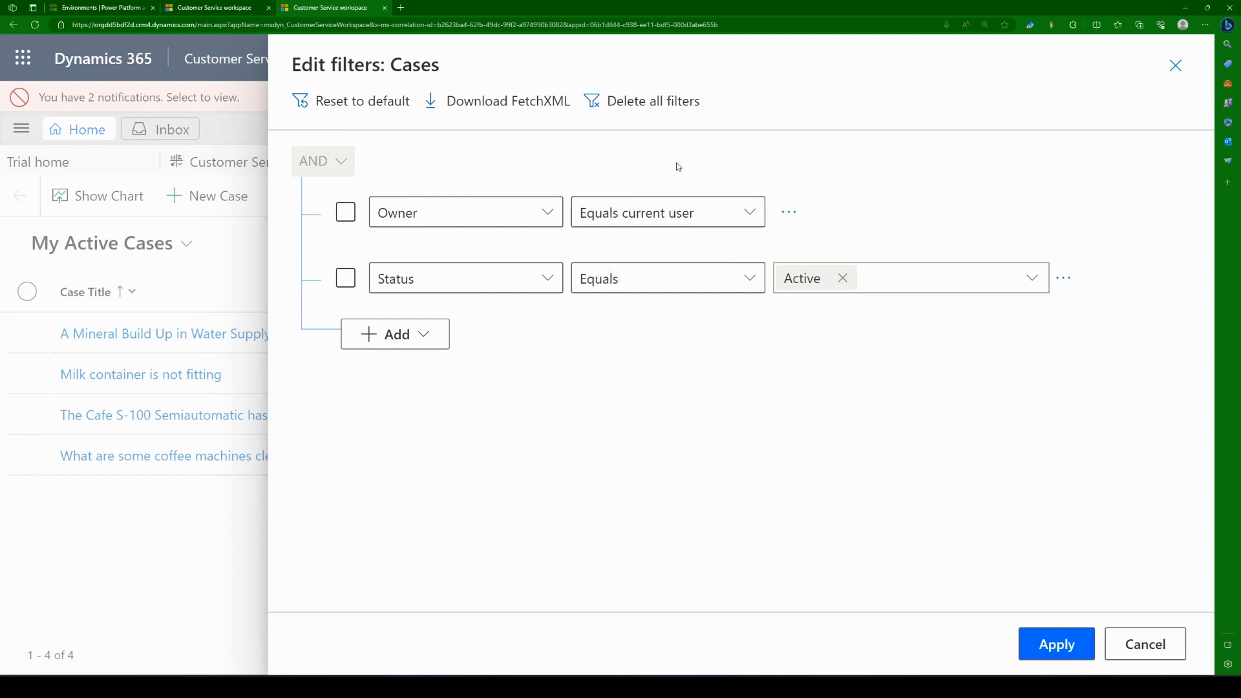
{"action": "left_click", "coordinate": [1143, 647]}
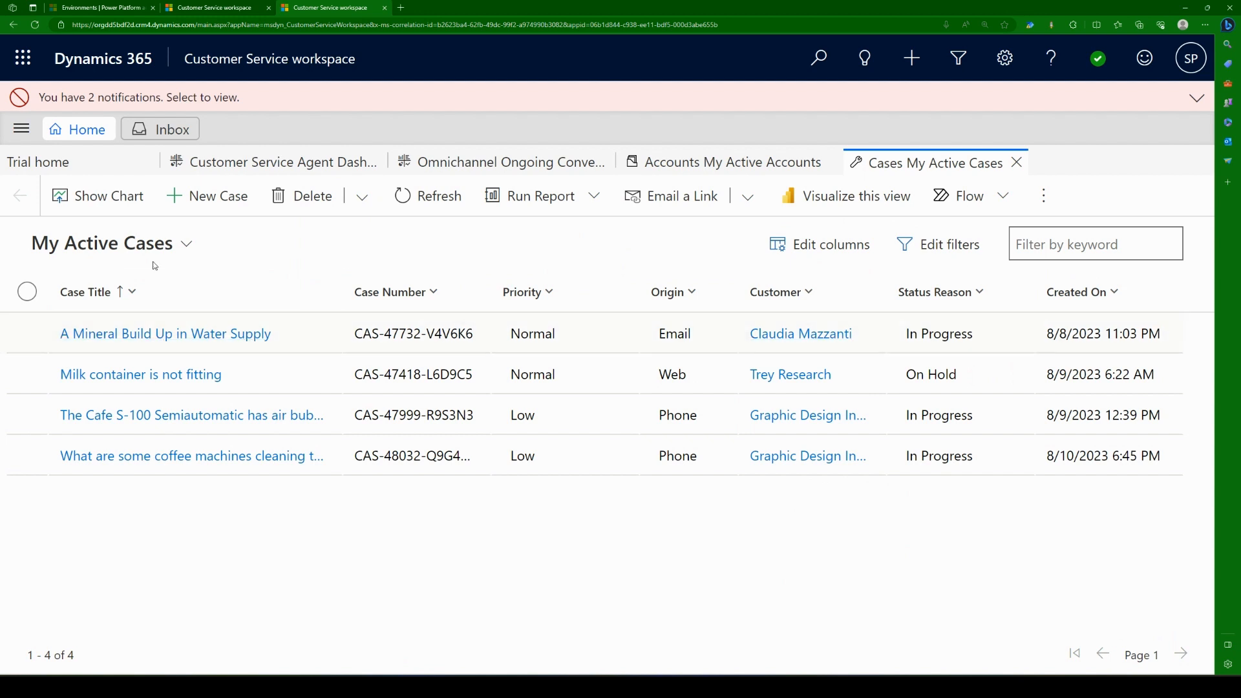
Review the filter conditions of the My Active Cases view and leave the filter editor without applying anything.
{"action": "left_click", "coordinate": [933, 257]}
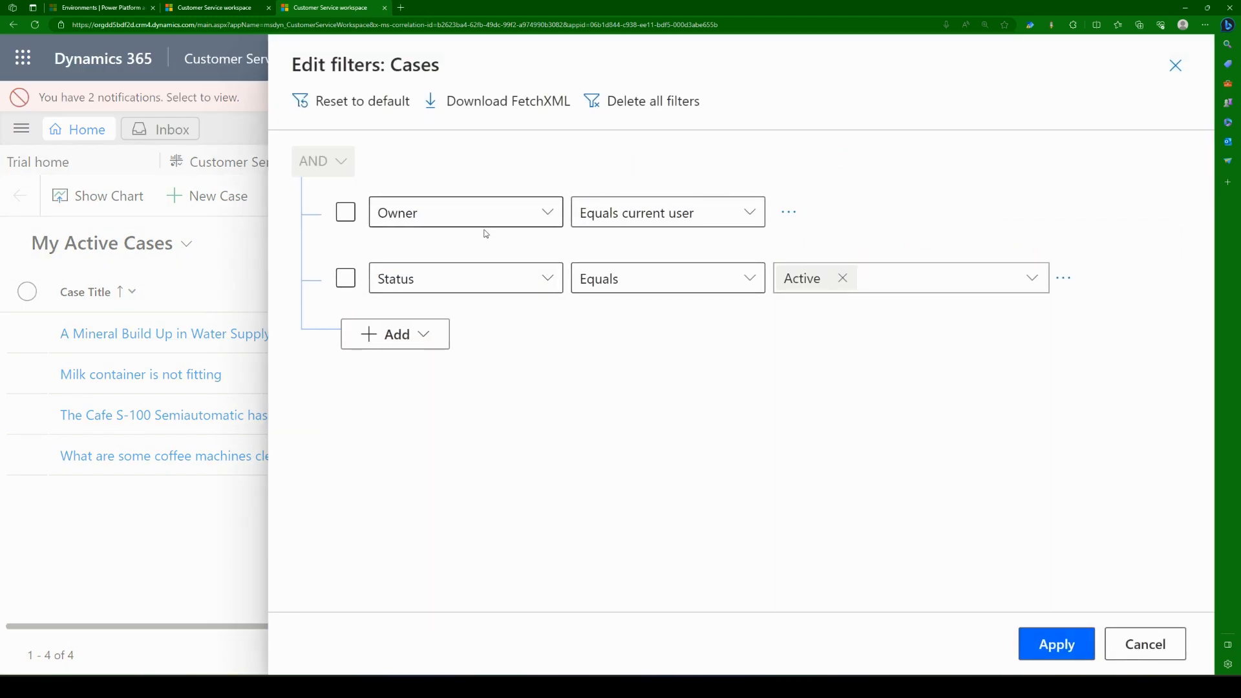
{"action": "left_click", "coordinate": [1154, 650]}
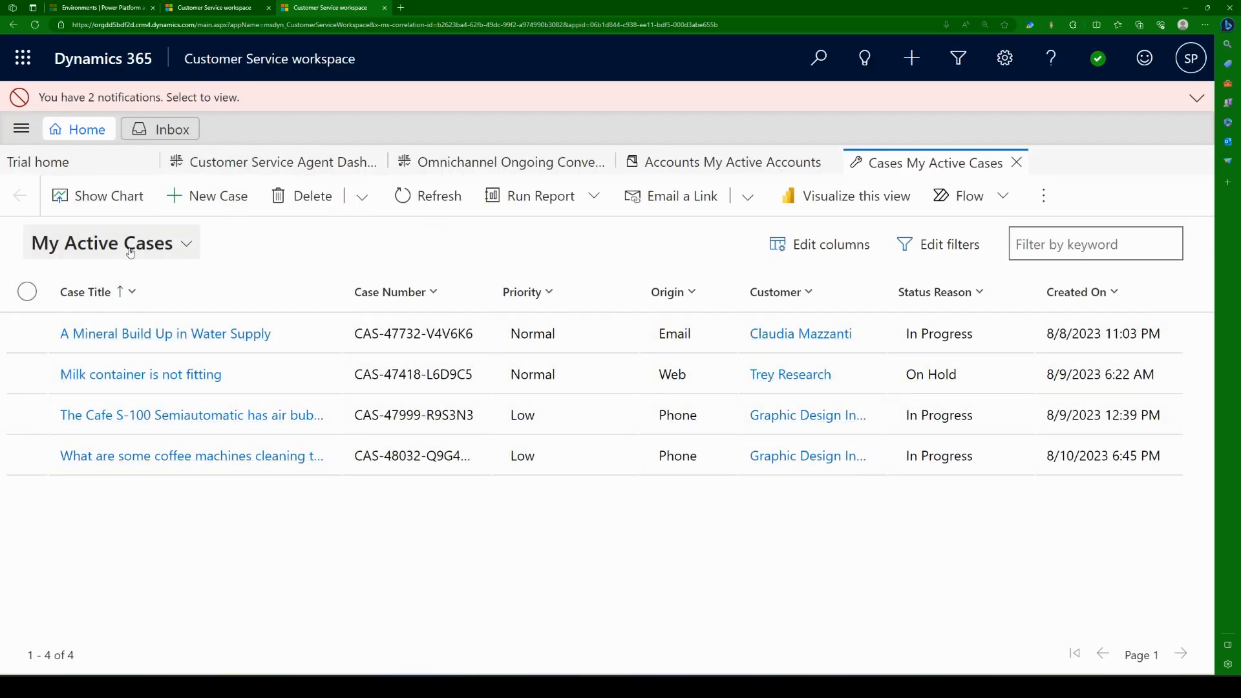
{"action": "left_click", "coordinate": [939, 245]}
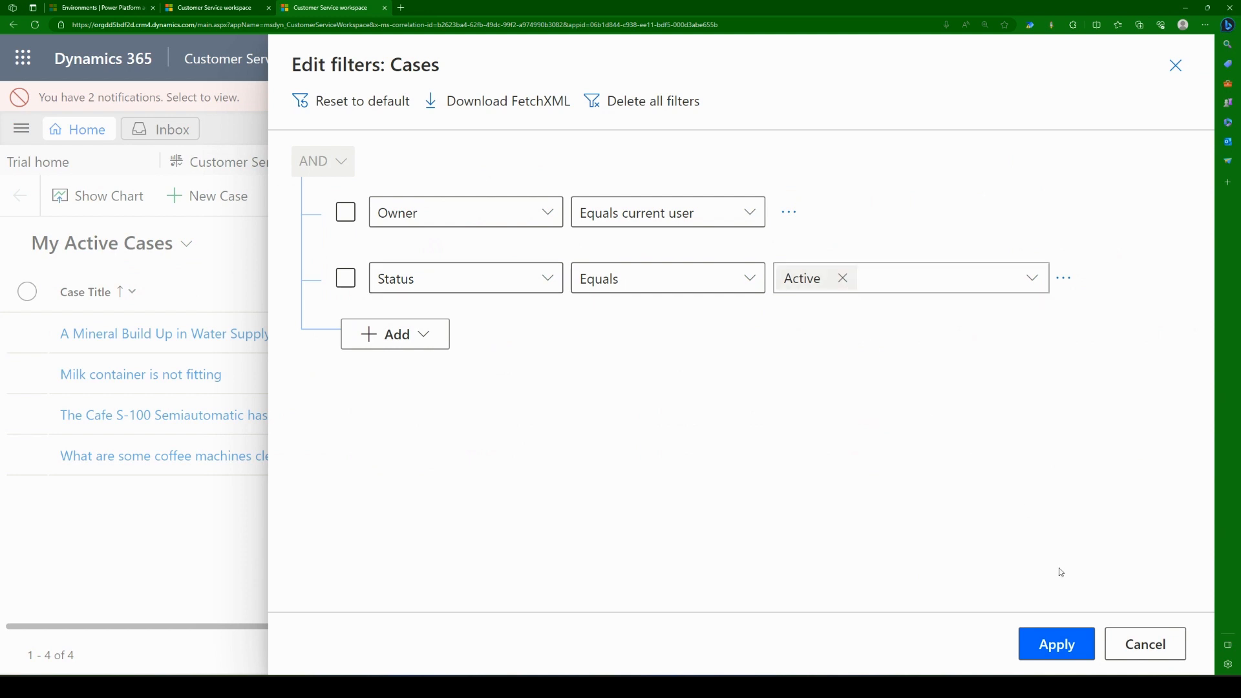
{"action": "left_click", "coordinate": [1134, 645]}
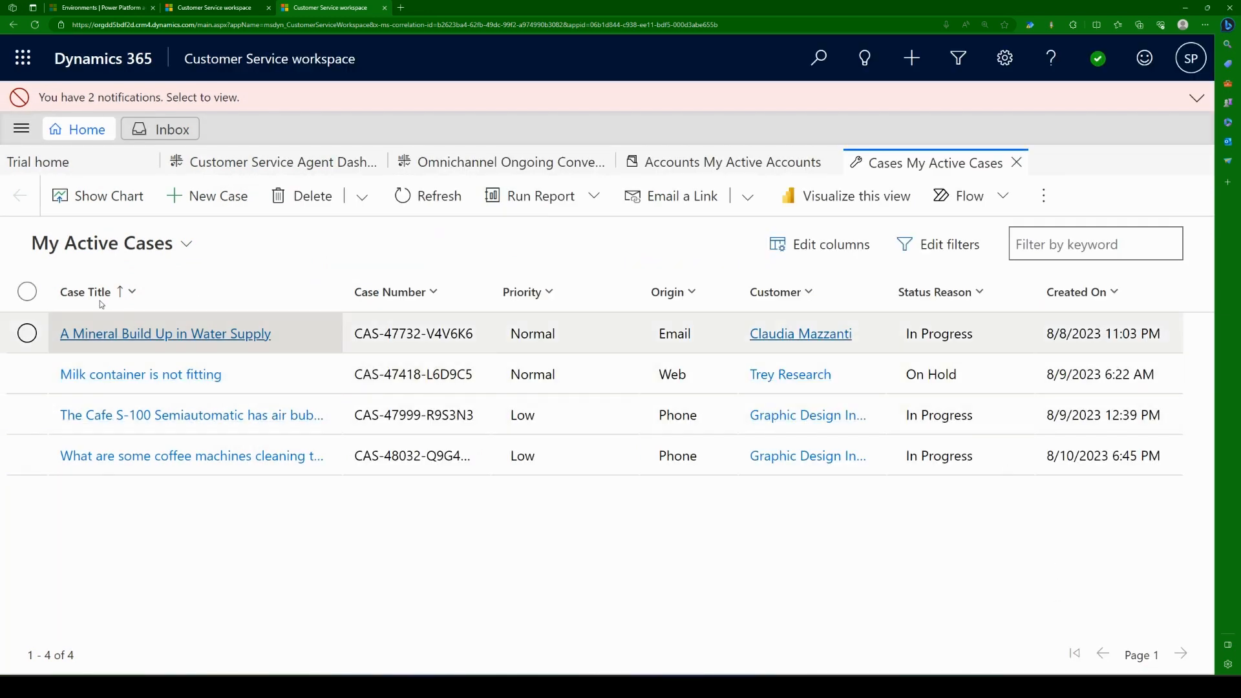
Switch the case list to the All Cases view and look through its records.
{"action": "left_click", "coordinate": [84, 249]}
{"action": "left_click", "coordinate": [104, 365]}
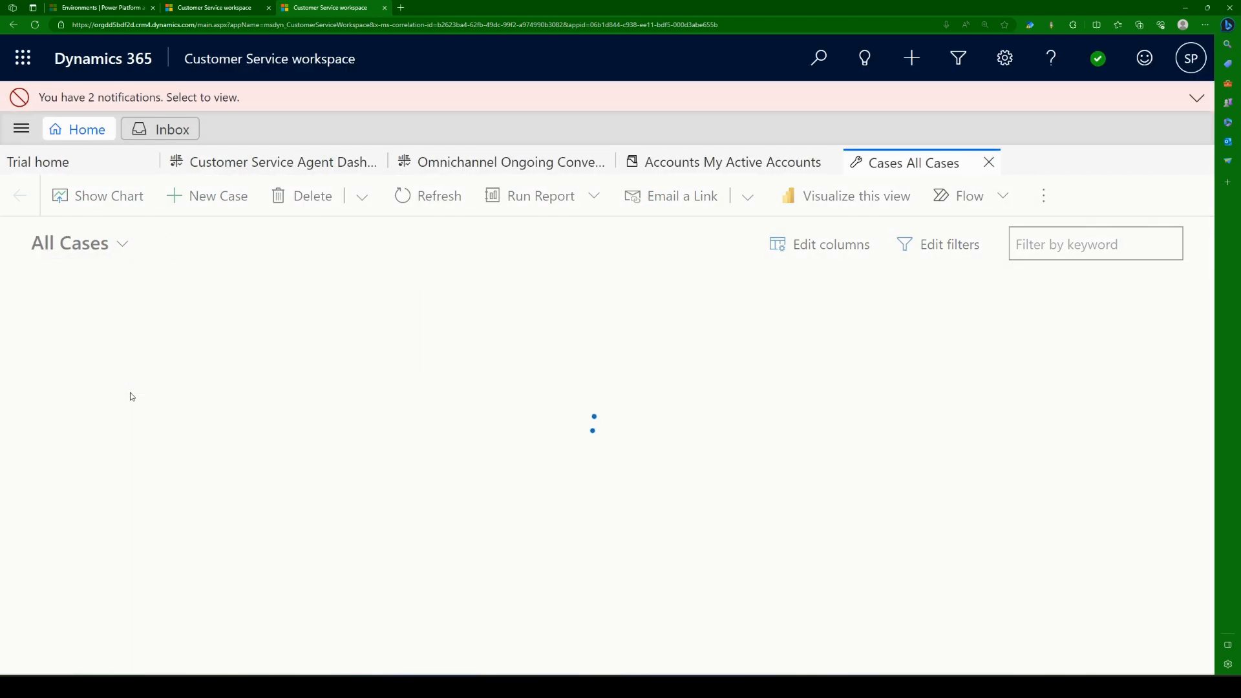
{"action": "scroll", "coordinate": [385, 476], "scroll_direction": "down", "scroll_amount": 5}
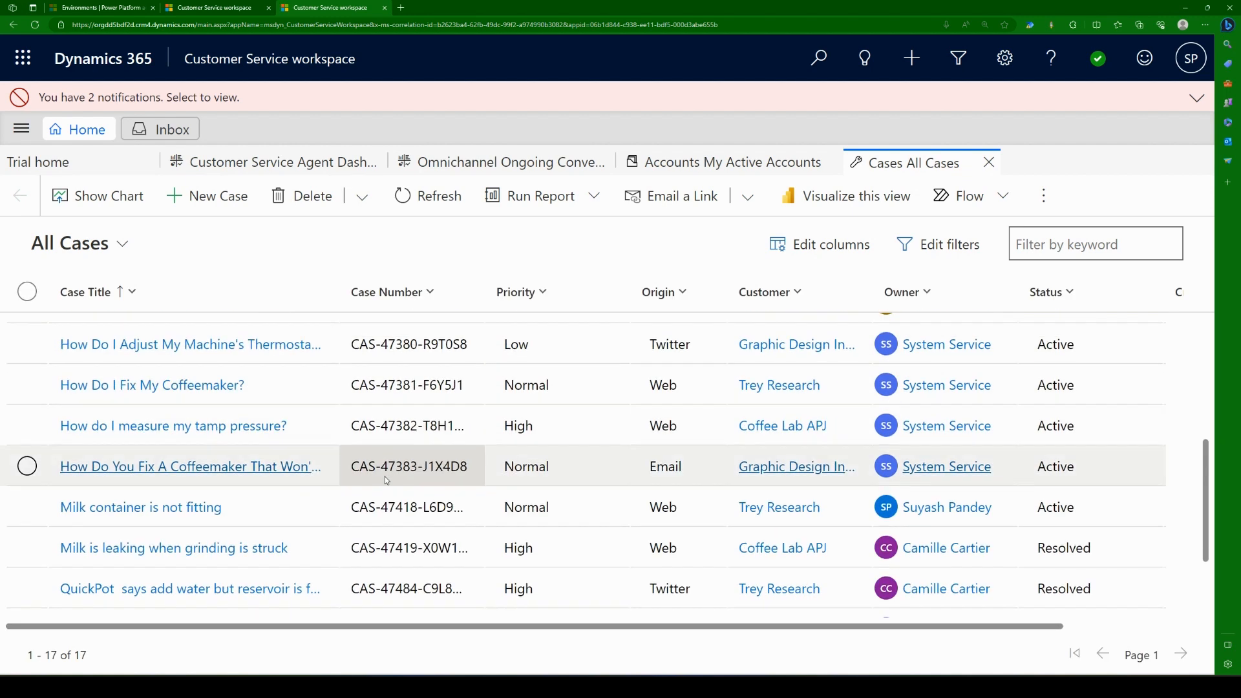
{"action": "scroll", "coordinate": [385, 476], "scroll_direction": "up", "scroll_amount": 5}
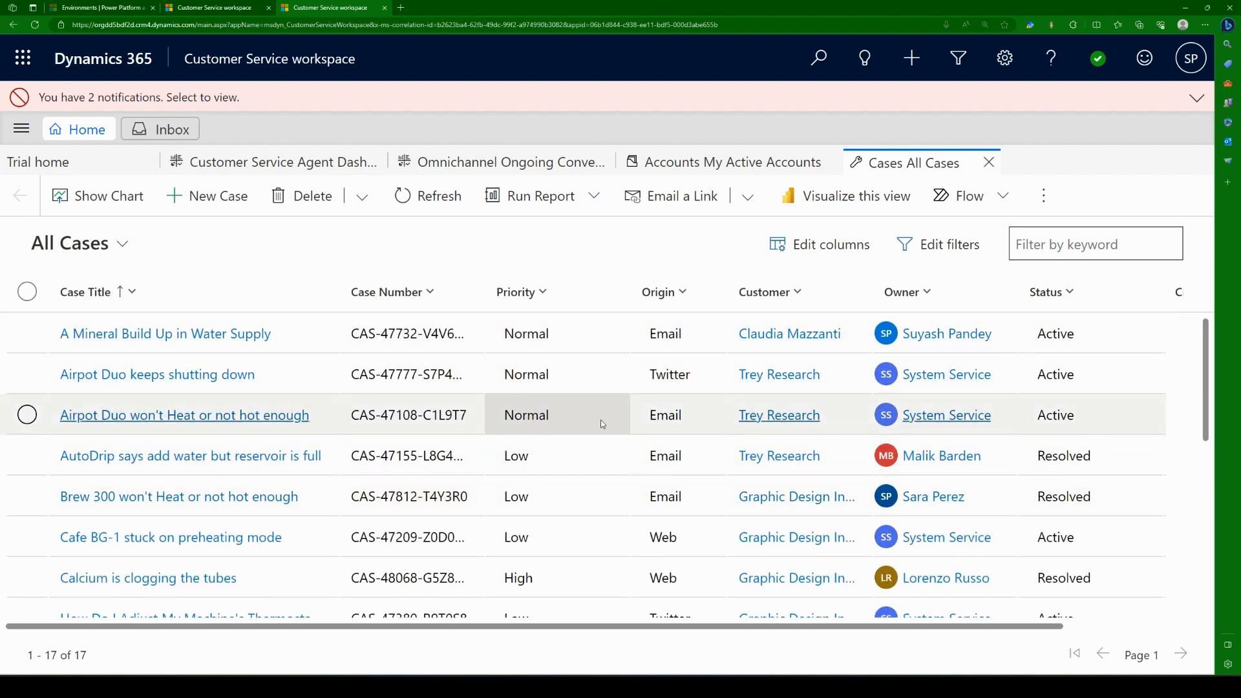
Filter the All Cases view with a new row where Owner equals current user, and apply it.
{"action": "left_click", "coordinate": [945, 245]}
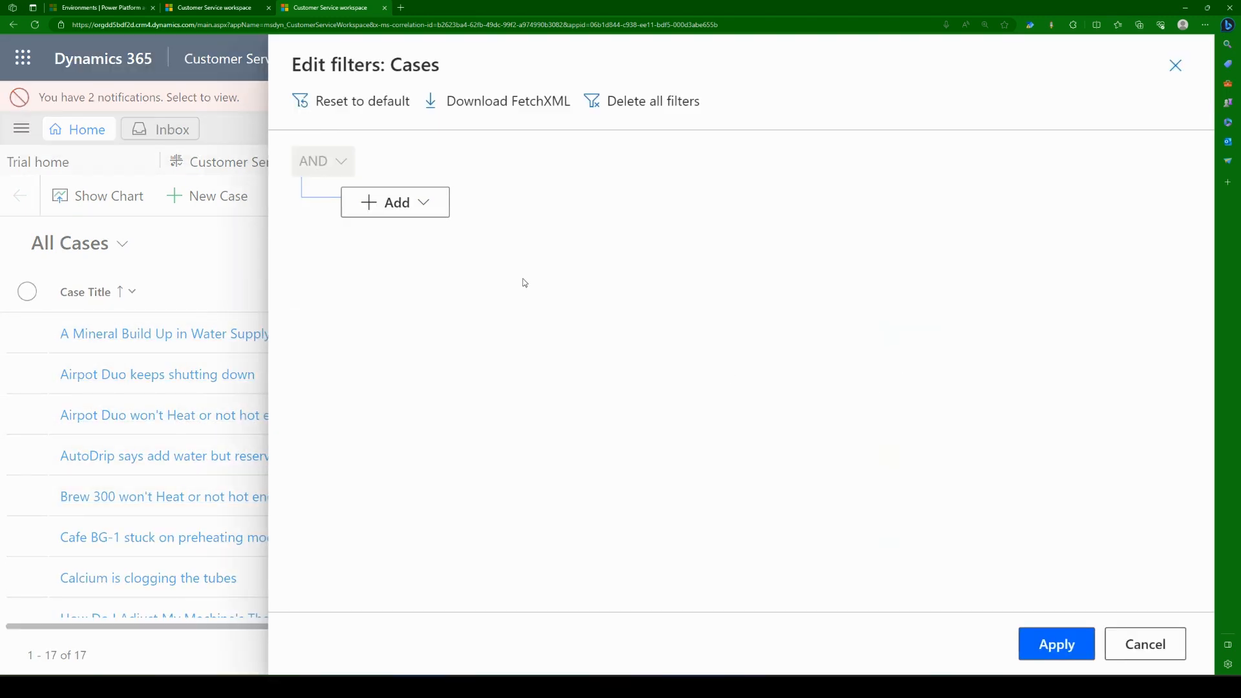
{"action": "left_click", "coordinate": [398, 204]}
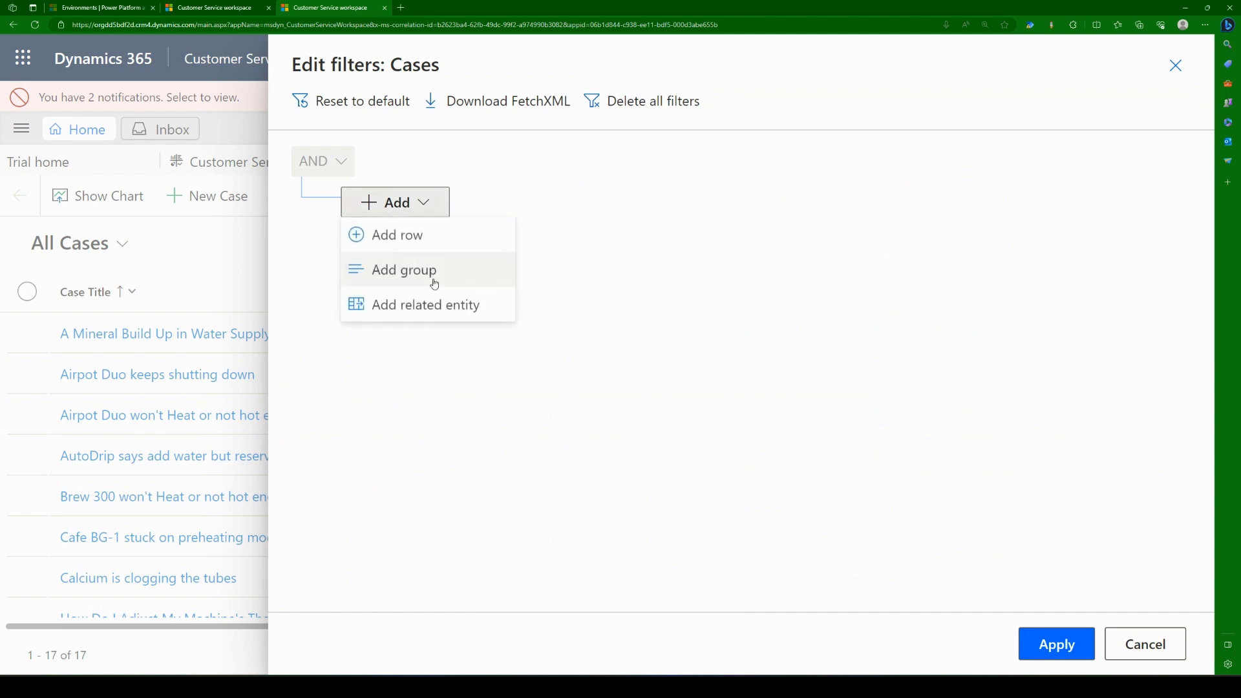
{"action": "left_click", "coordinate": [445, 235]}
{"action": "left_click", "coordinate": [482, 218]}
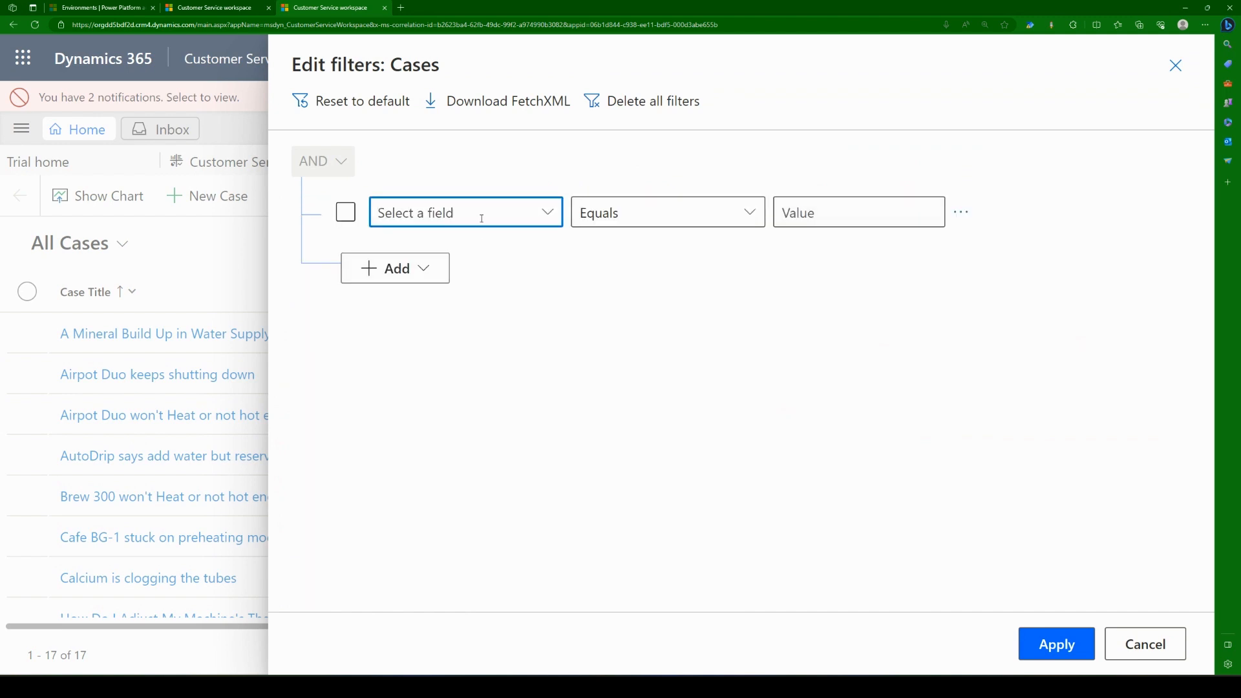
{"action": "type", "text": "Owner"}
{"action": "key", "text": "Tab"}
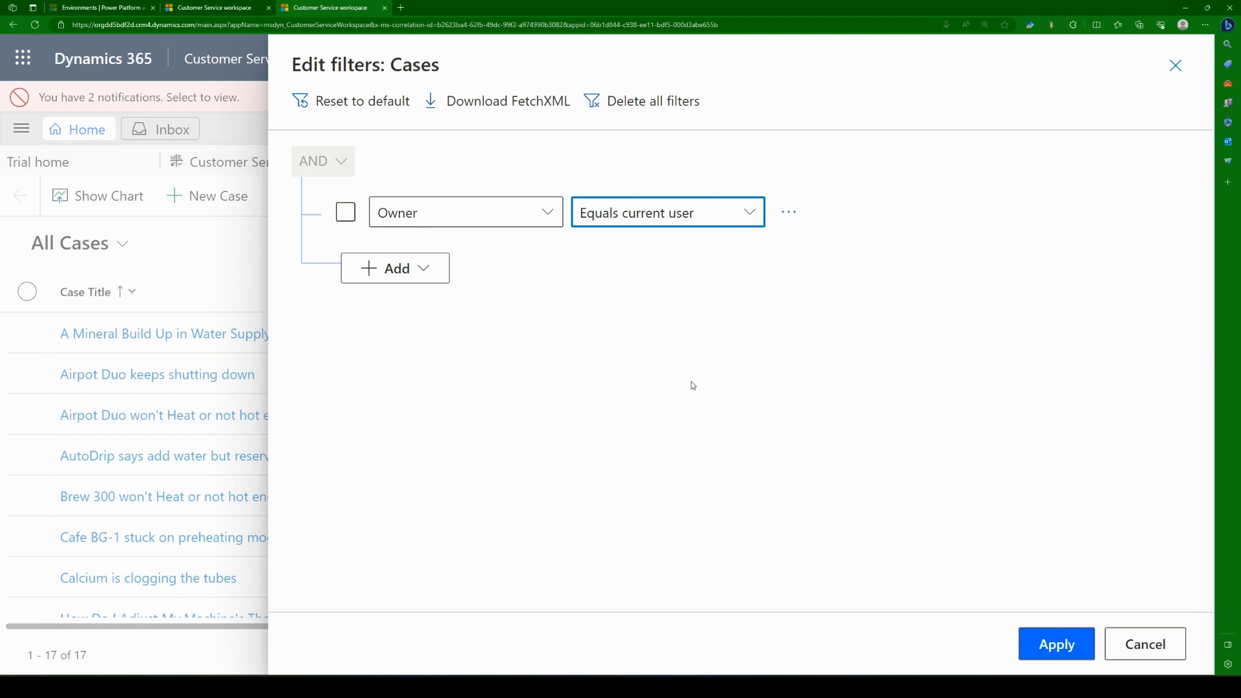
{"action": "left_click", "coordinate": [750, 214]}
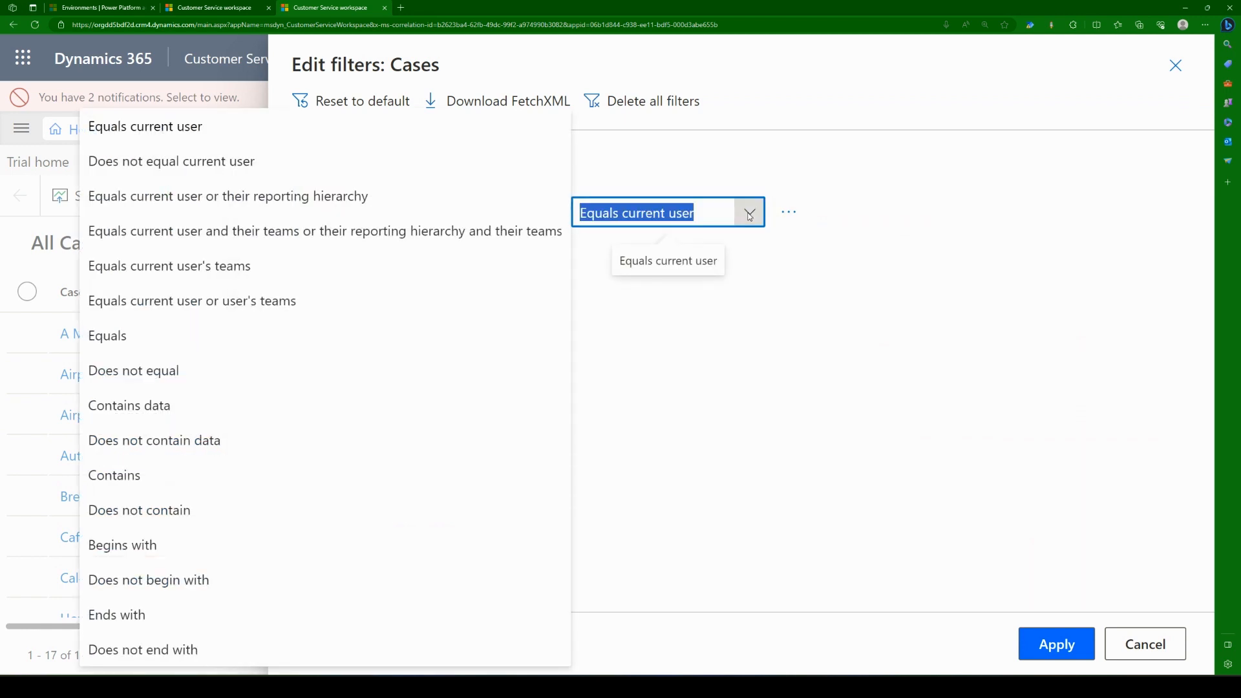
{"action": "left_click", "coordinate": [750, 216]}
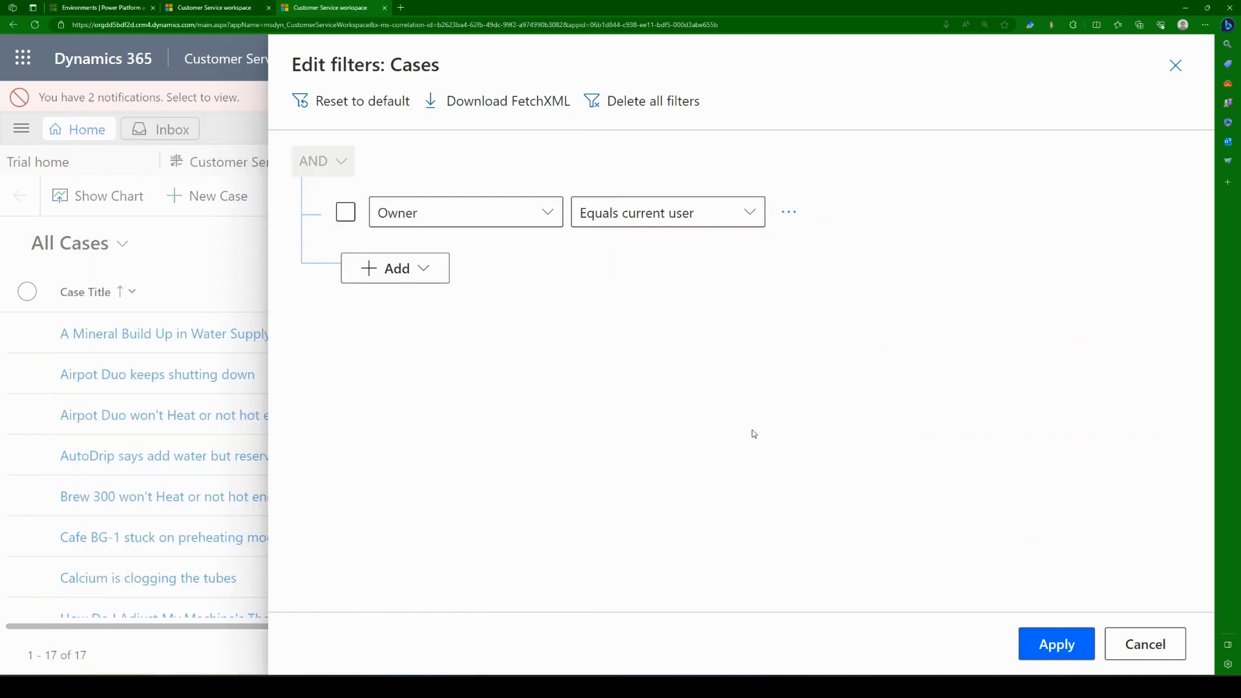
{"action": "left_click", "coordinate": [1065, 645]}
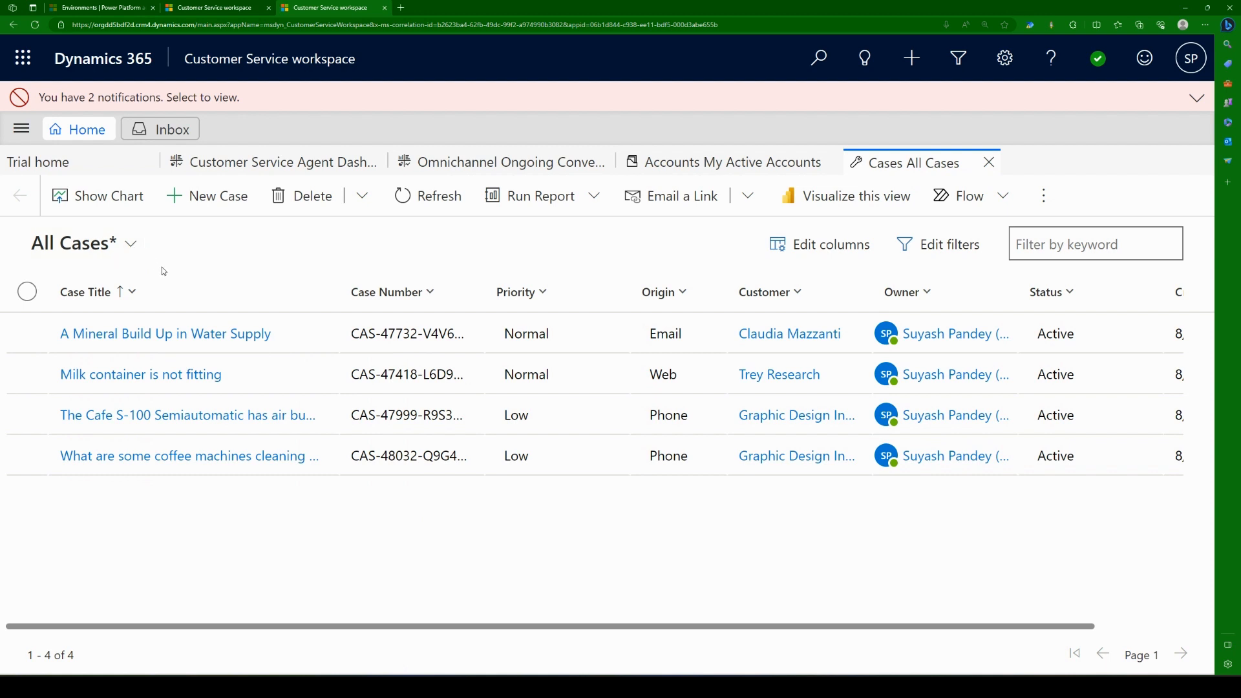
Delete the Owner filter row from the All Cases view and apply the change.
{"action": "left_click", "coordinate": [939, 244]}
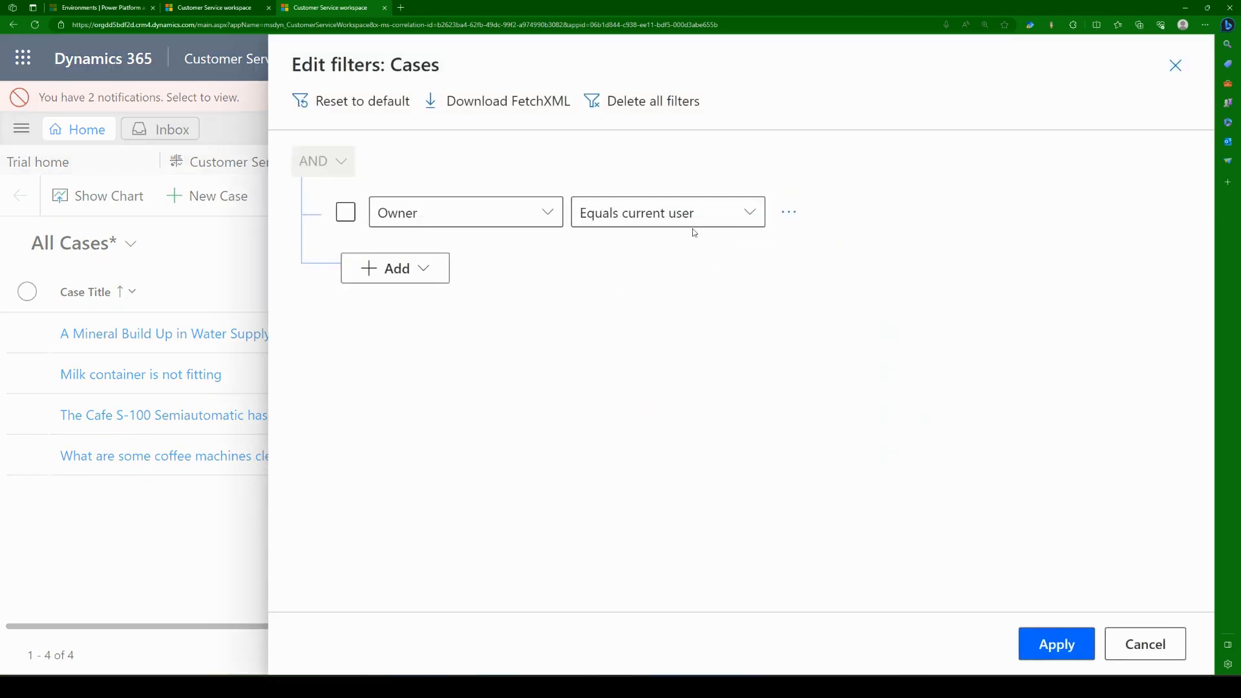
{"action": "left_click", "coordinate": [789, 212]}
{"action": "left_click", "coordinate": [820, 214]}
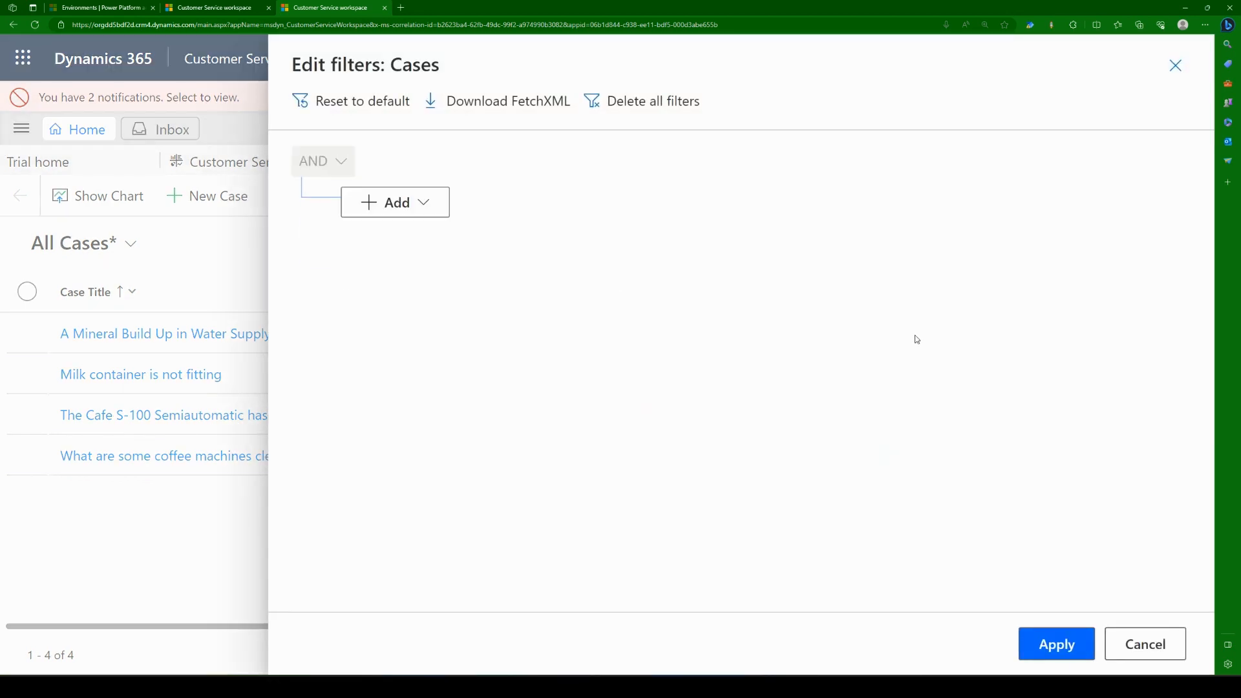
{"action": "left_click", "coordinate": [1036, 632]}
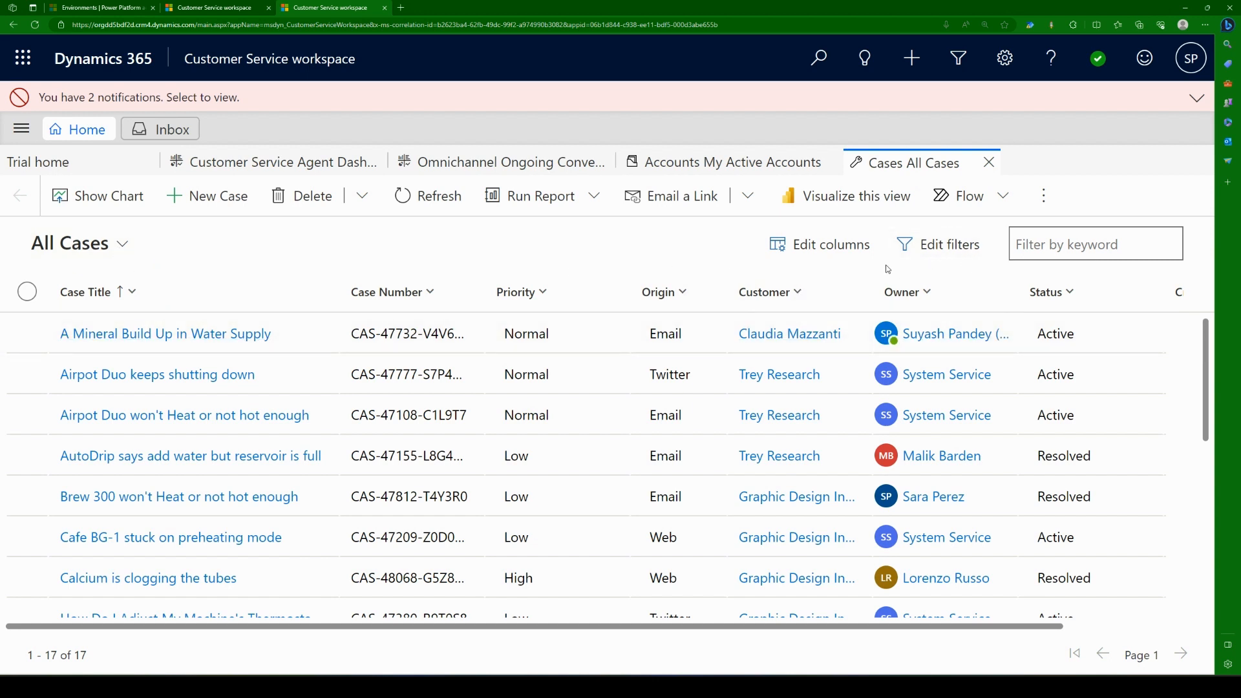
Reorder the All Cases columns: Customer after Case Title, Priority after Customer, and Created On after Case Number.
{"action": "left_click", "coordinate": [840, 254]}
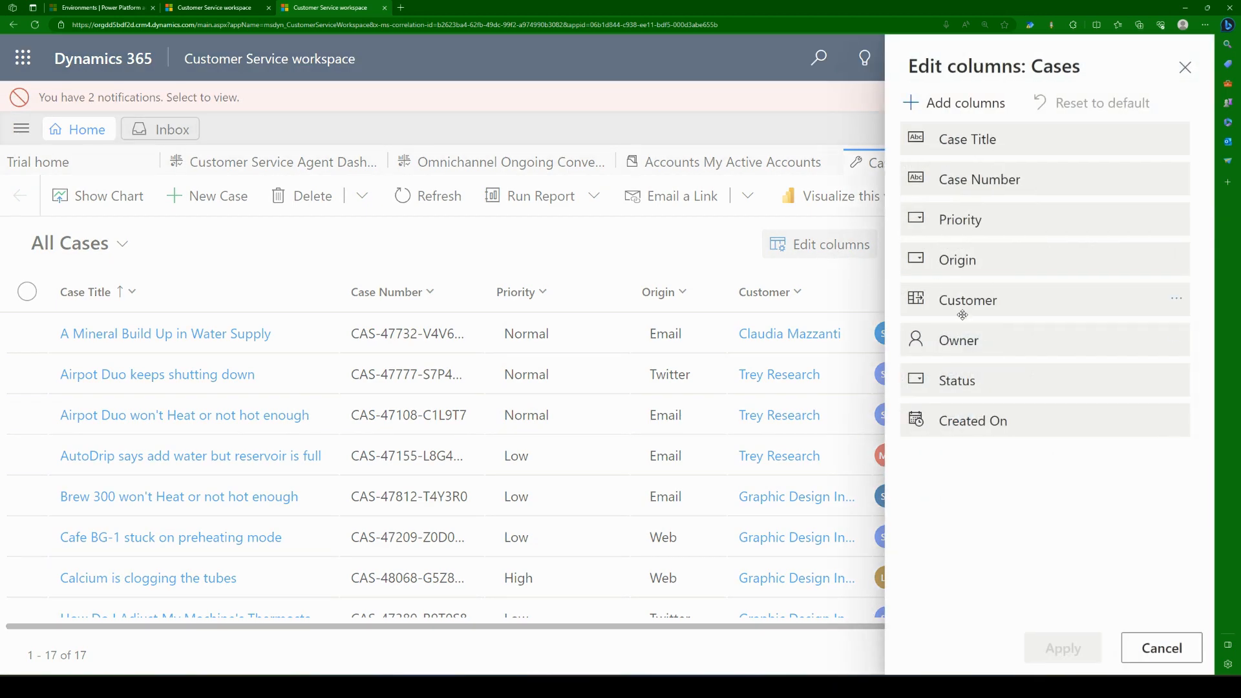
{"action": "left_click_drag", "start_coordinate": [963, 315], "coordinate": [947, 191]}
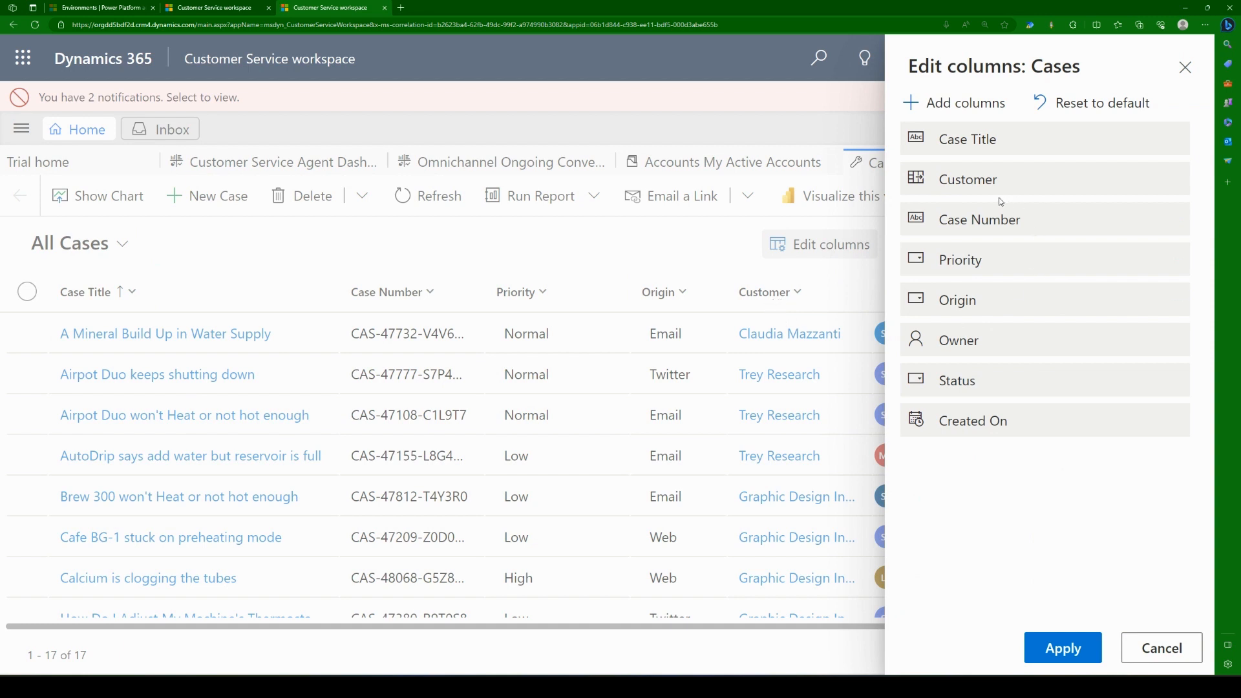
{"action": "left_click_drag", "start_coordinate": [964, 265], "coordinate": [952, 222]}
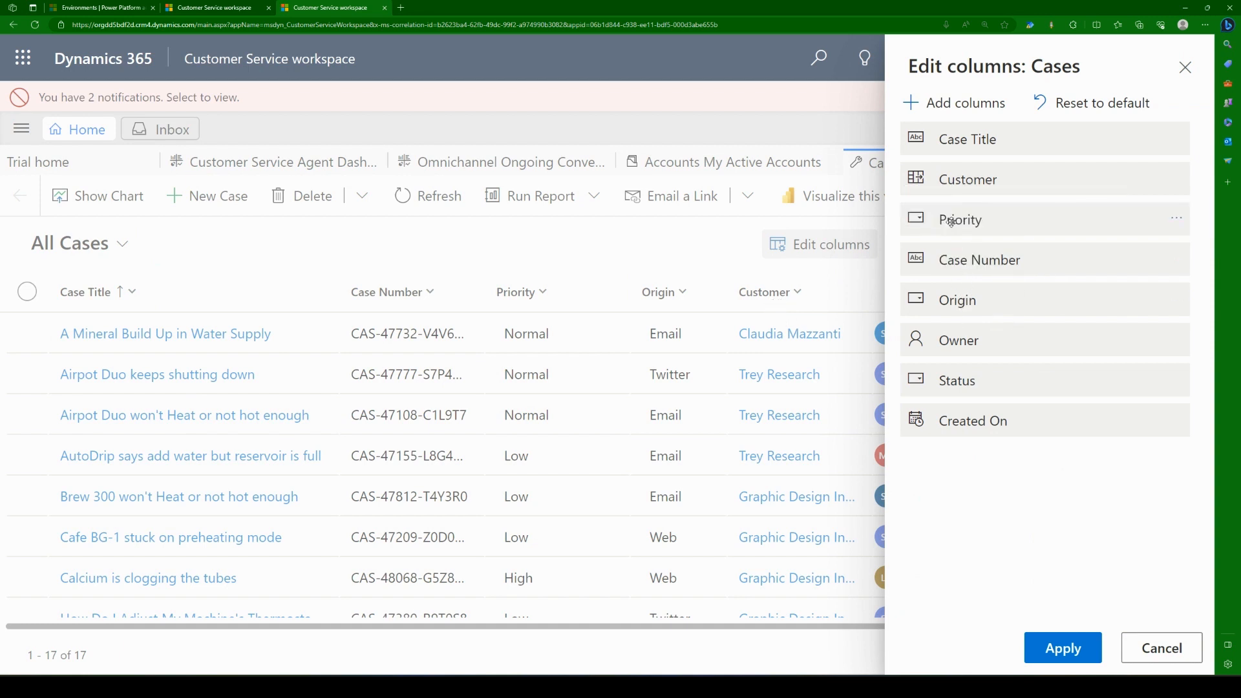
{"action": "left_click_drag", "start_coordinate": [966, 424], "coordinate": [971, 301]}
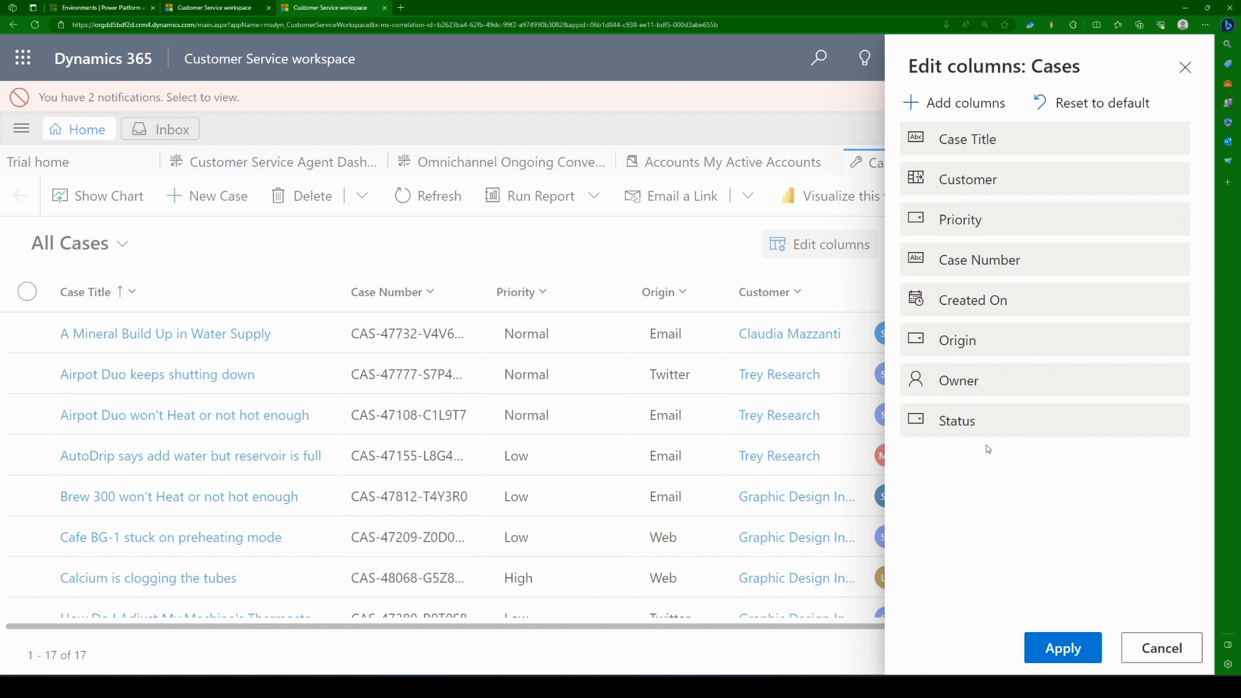
Add the Created By, Email Address and Description columns to the case list and move Email Address directly after Customer.
{"action": "left_click", "coordinate": [975, 105]}
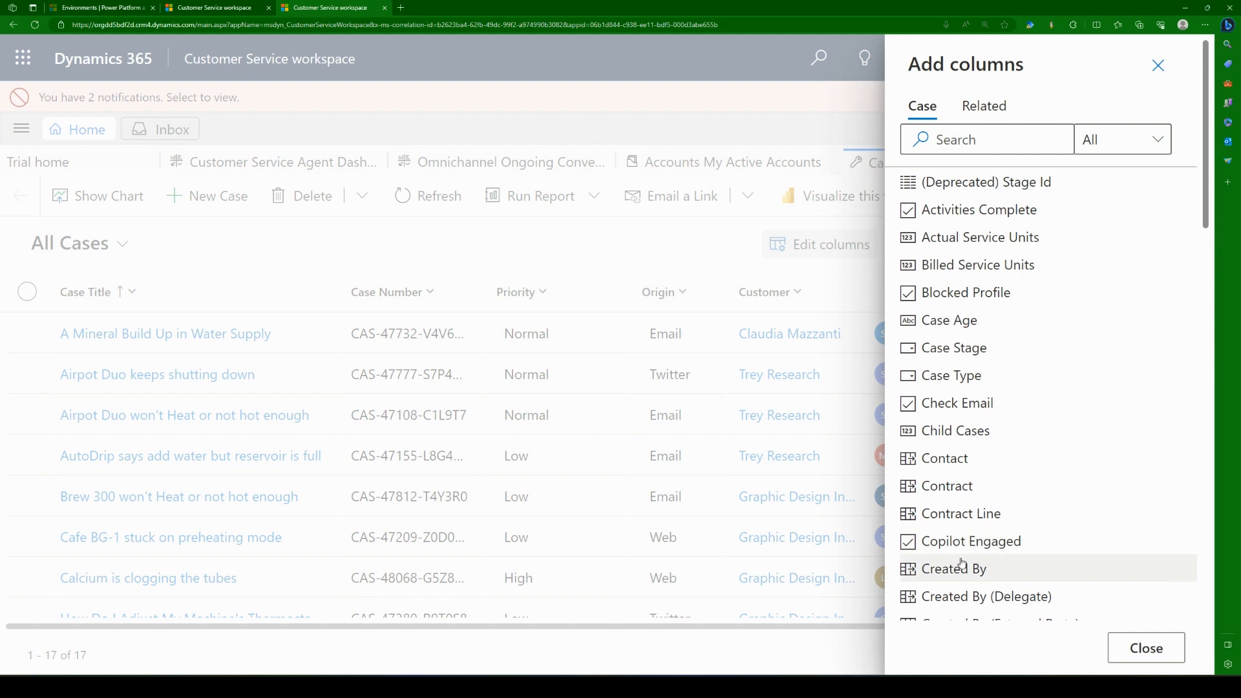
{"action": "scroll", "coordinate": [961, 562], "scroll_direction": "down", "scroll_amount": 3}
{"action": "left_click", "coordinate": [1036, 380]}
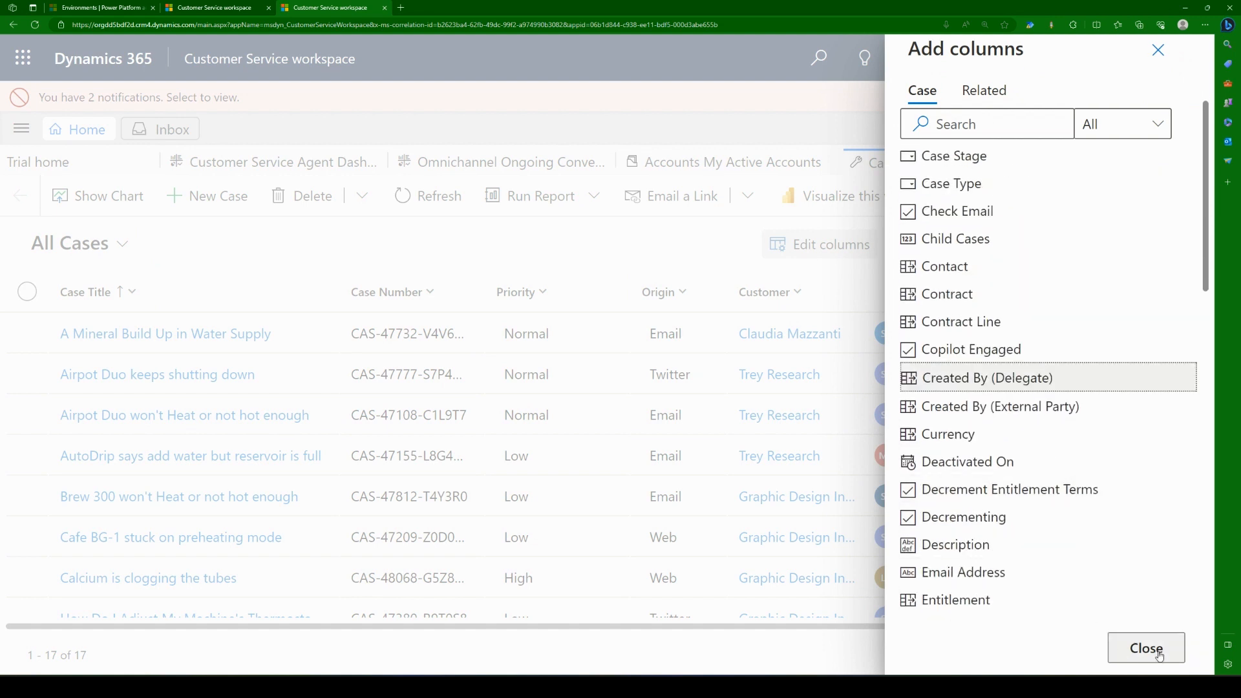
{"action": "scroll", "coordinate": [1006, 555], "scroll_direction": "down", "scroll_amount": 2}
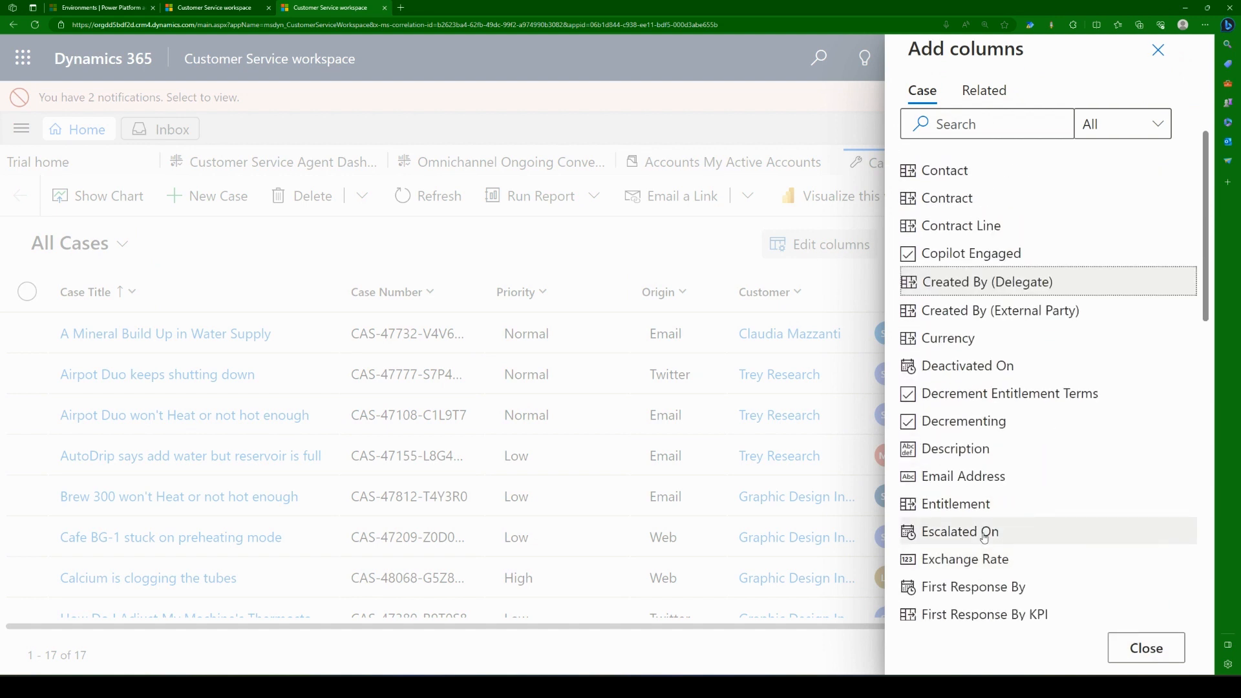
{"action": "left_click", "coordinate": [1009, 475]}
{"action": "left_click", "coordinate": [1056, 450]}
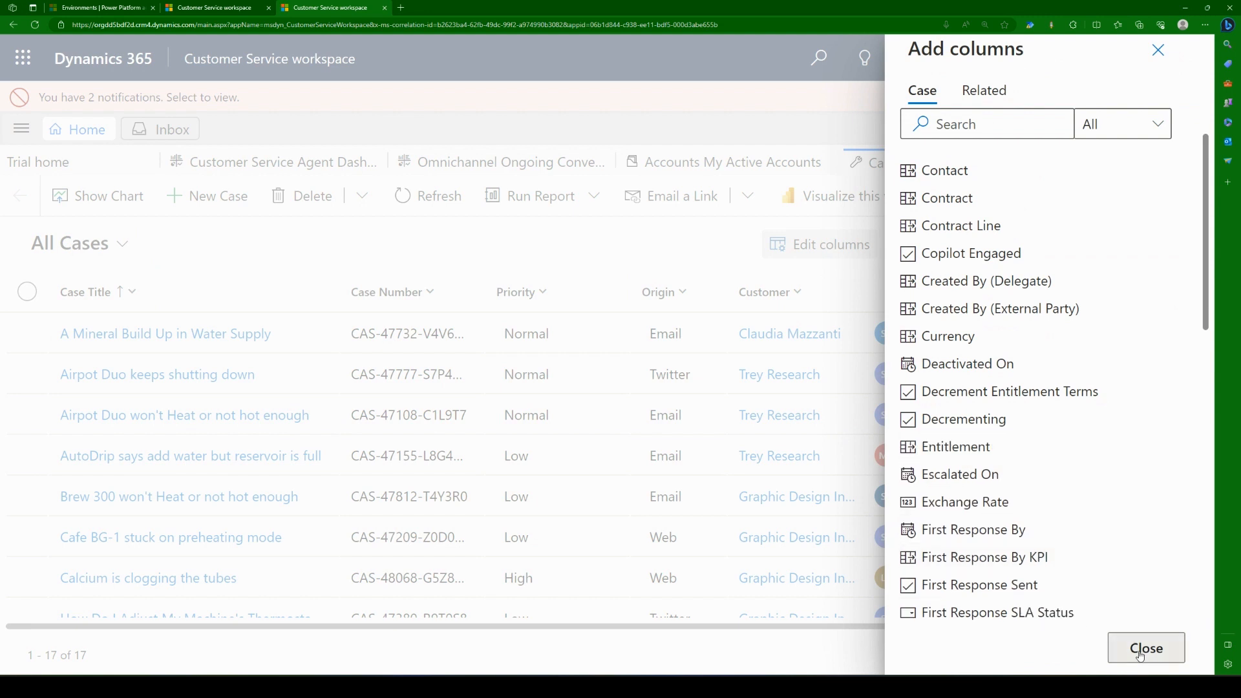
{"action": "left_click", "coordinate": [1146, 648]}
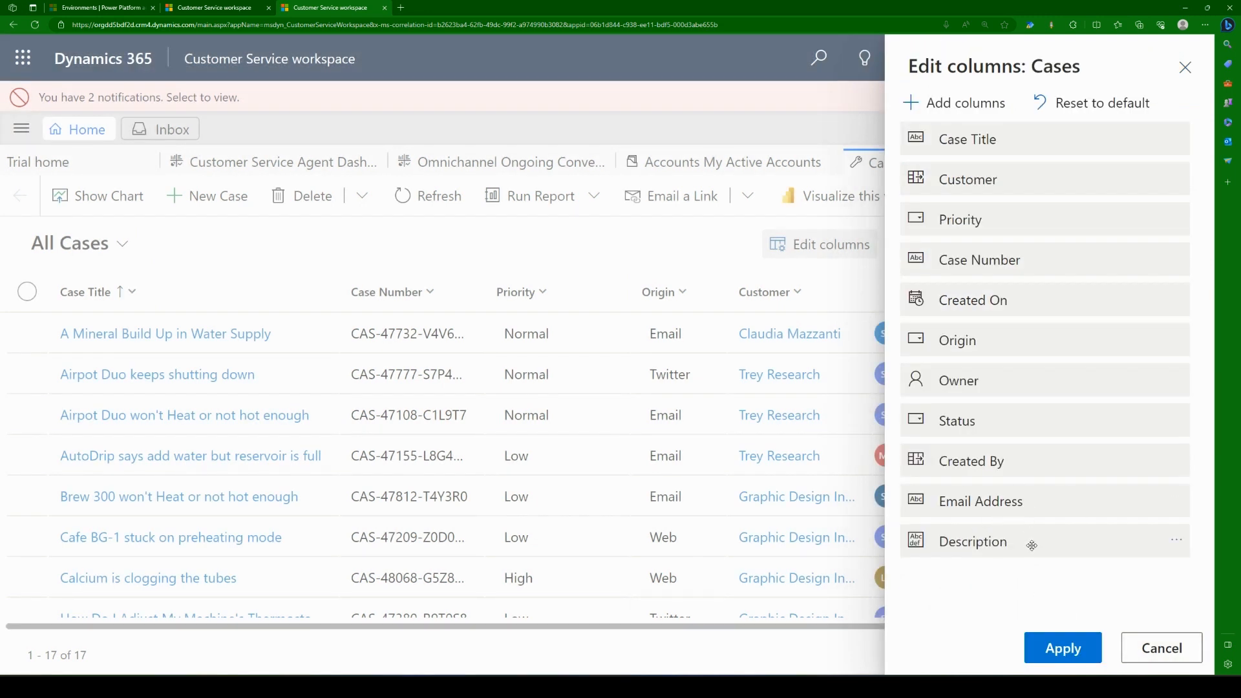
{"action": "left_click_drag", "start_coordinate": [1016, 516], "coordinate": [1007, 220]}
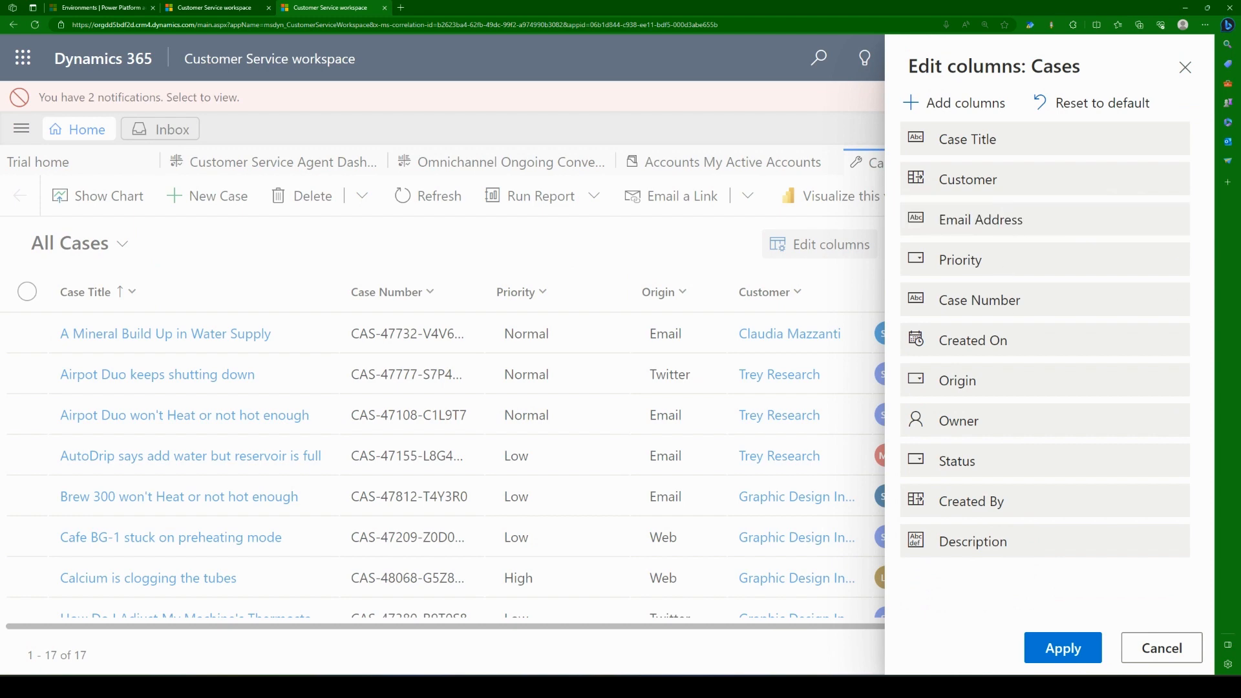
Apply the edited column layout to the All Cases list and review its filters and columns without changing them.
{"action": "left_click", "coordinate": [1050, 650]}
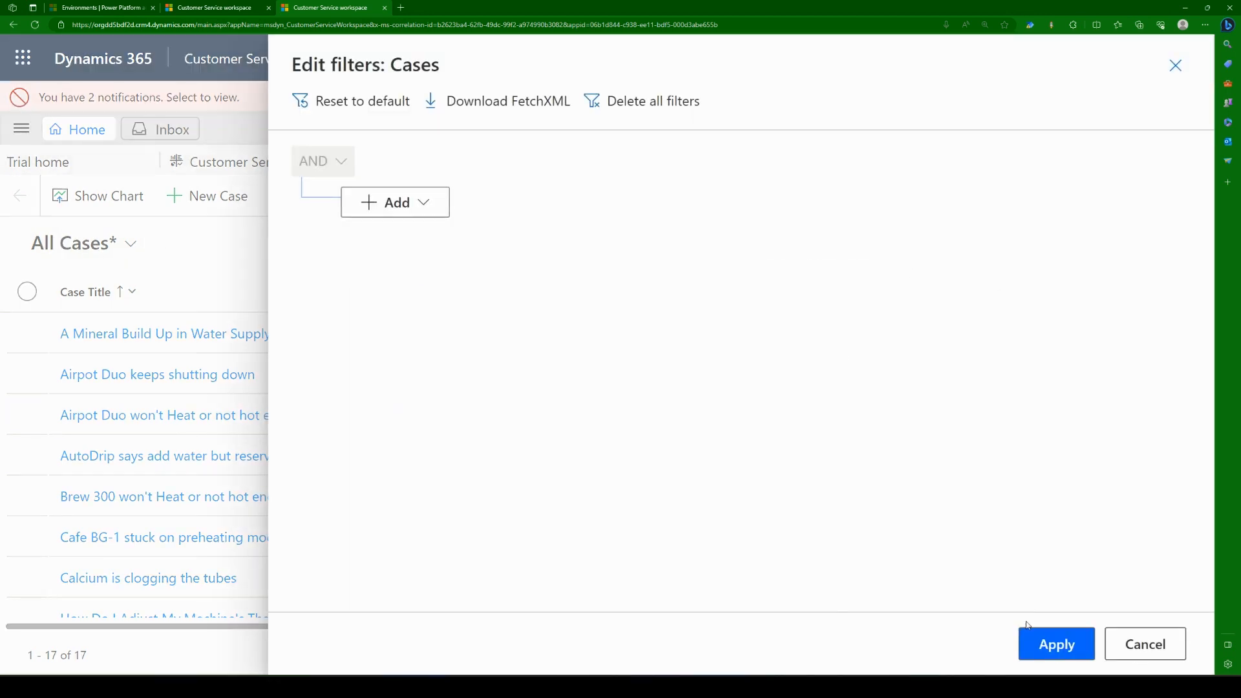
{"action": "left_click", "coordinate": [1107, 644]}
{"action": "left_click", "coordinate": [835, 245]}
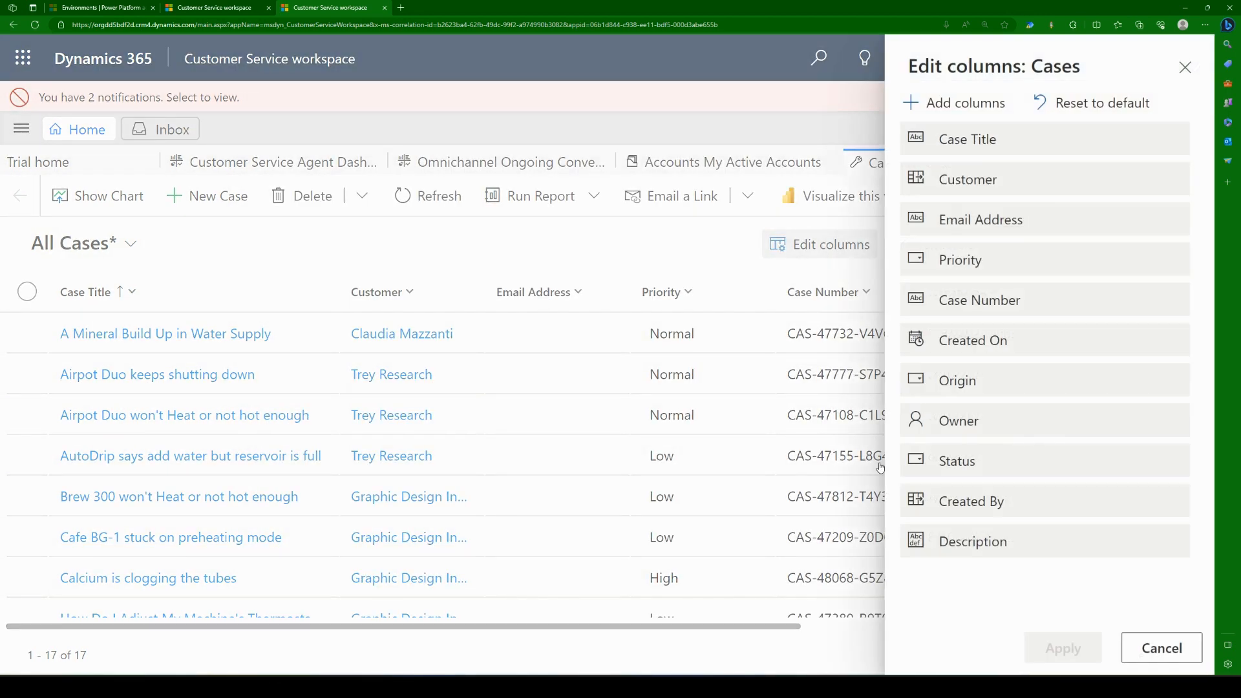
{"action": "left_click", "coordinate": [1157, 651]}
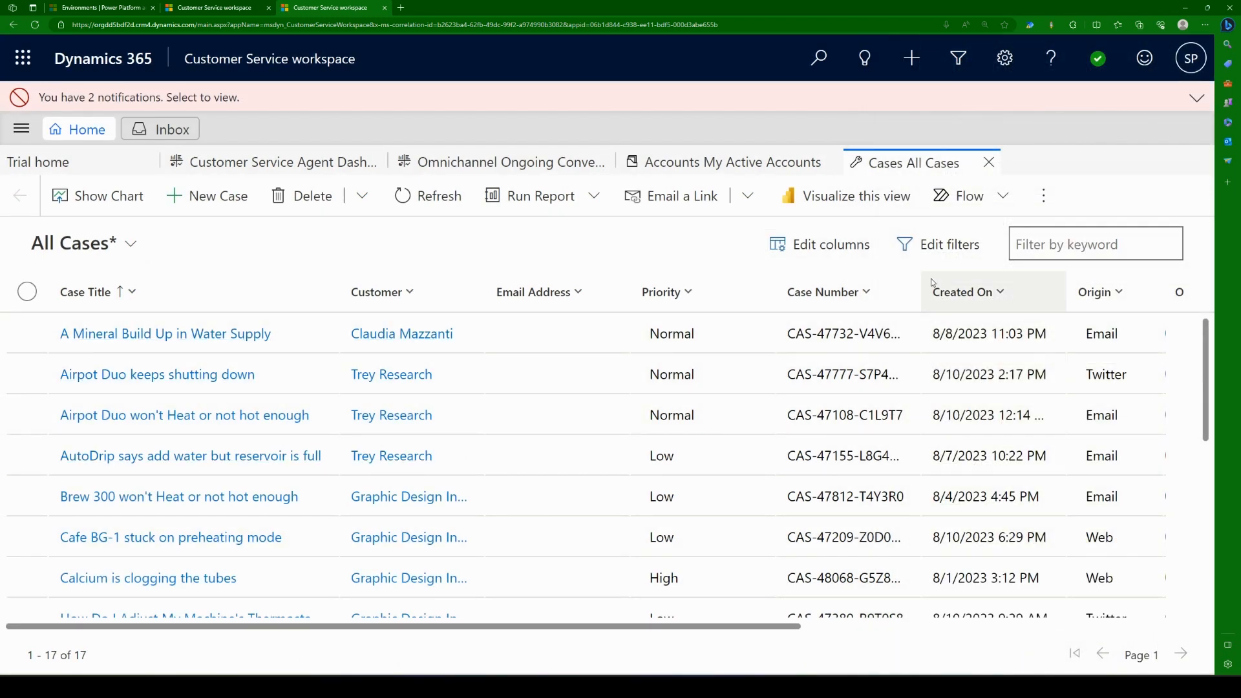
Add a filter row on Owner that limits the case list to the current user's cases, and apply it.
{"action": "left_click", "coordinate": [937, 245]}
{"action": "left_click", "coordinate": [407, 216]}
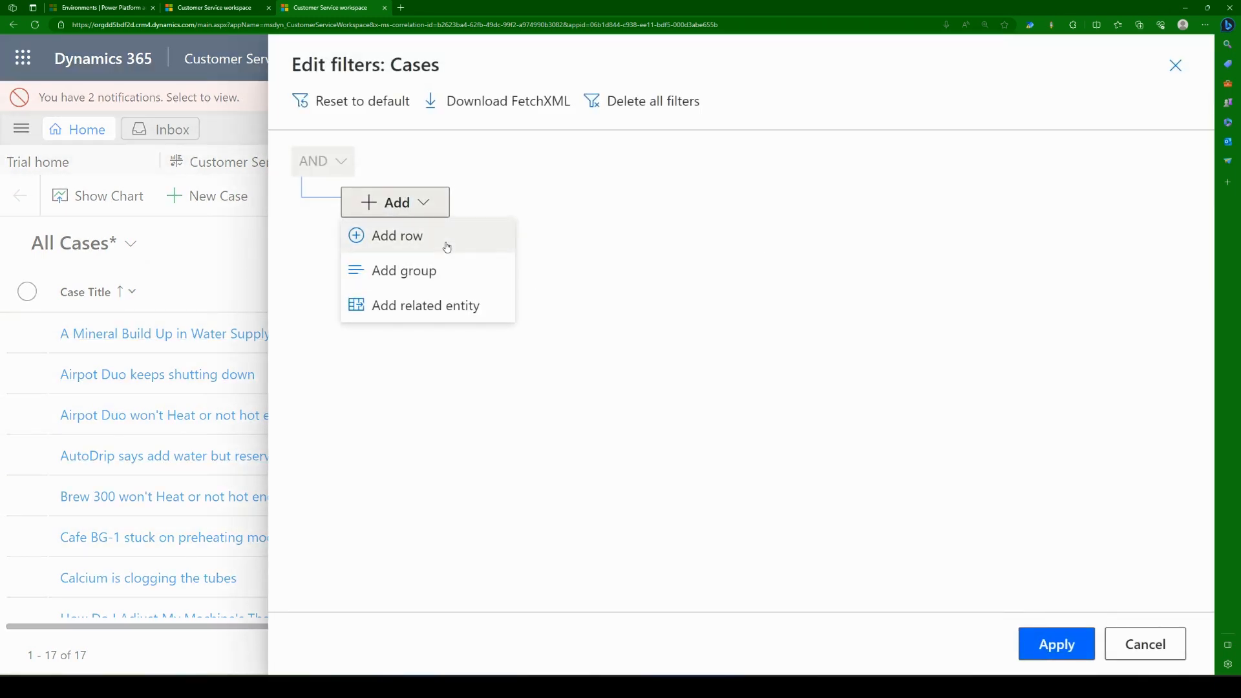
{"action": "left_click", "coordinate": [446, 243]}
{"action": "left_click", "coordinate": [512, 210]}
{"action": "type", "text": "Owner"}
{"action": "key", "text": "Return"}
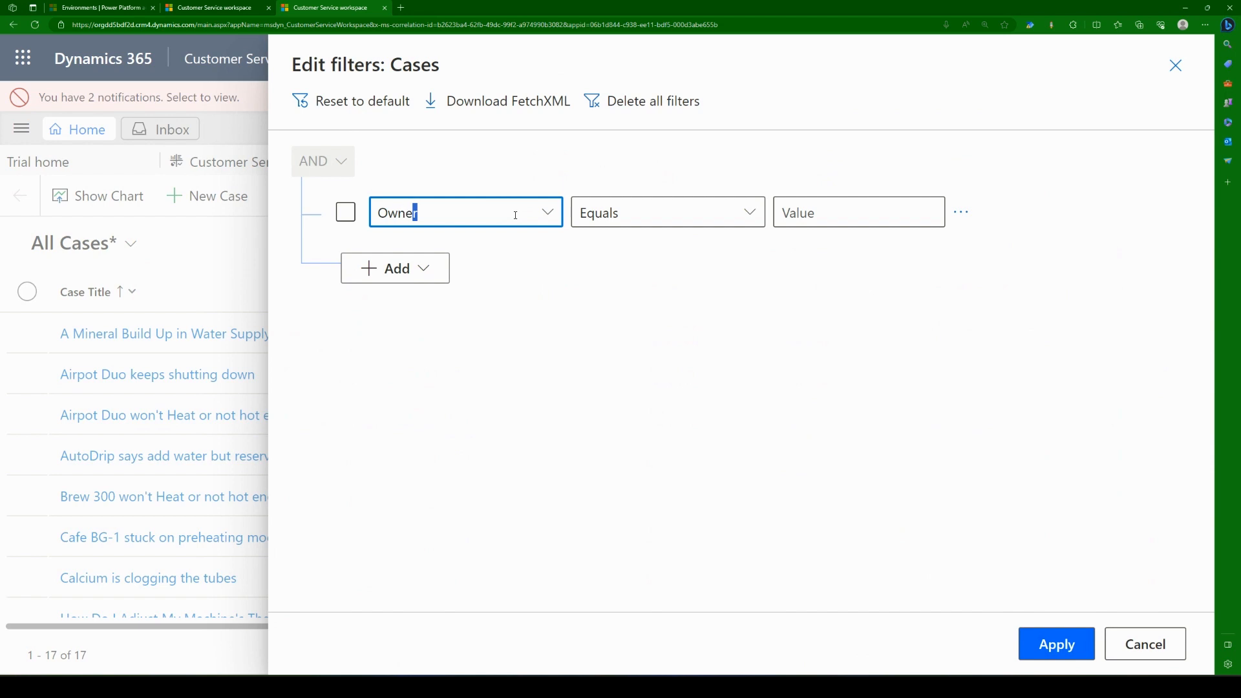
{"action": "left_click", "coordinate": [1052, 645]}
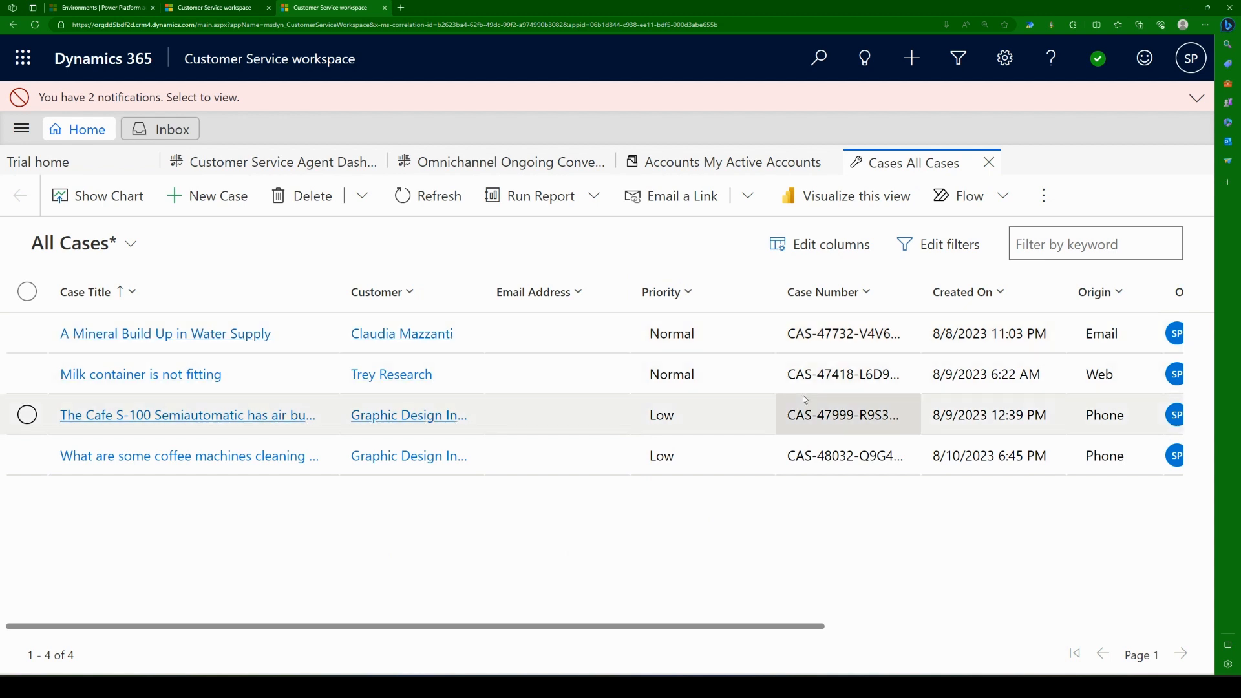
Save the customized case list as a new view named "My Active Case in My style" and collapse the Smart assist pane.
{"action": "left_click", "coordinate": [106, 243]}
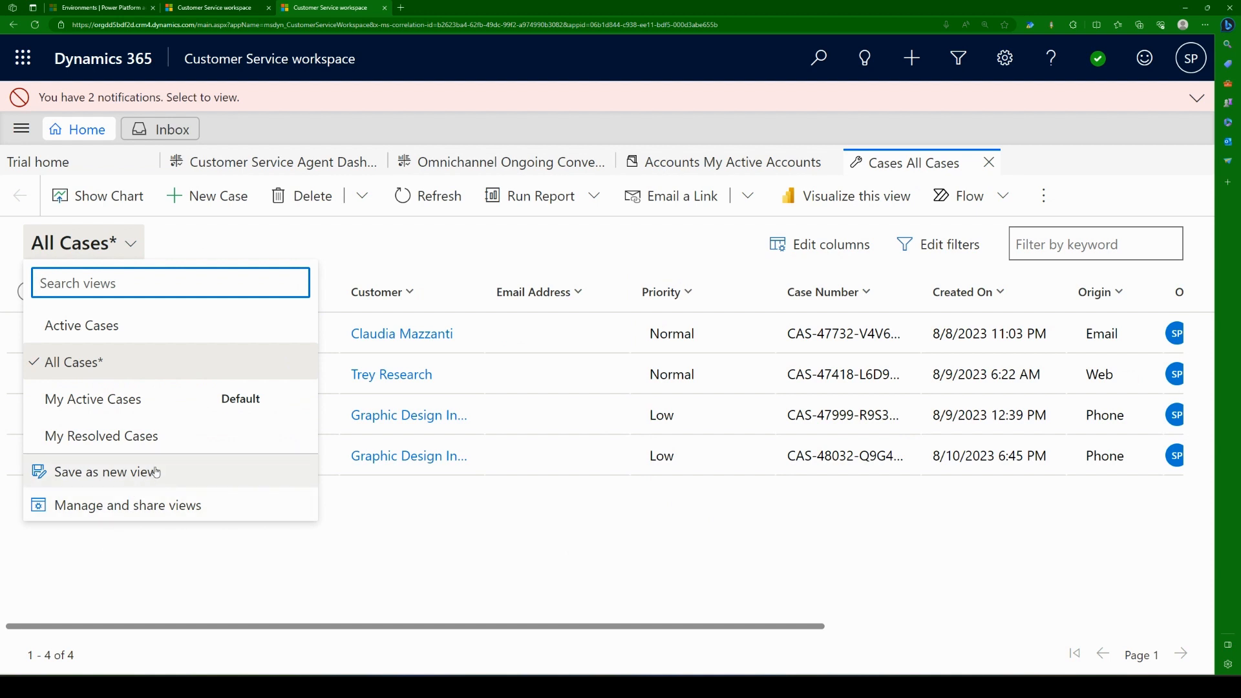
{"action": "left_click", "coordinate": [200, 548]}
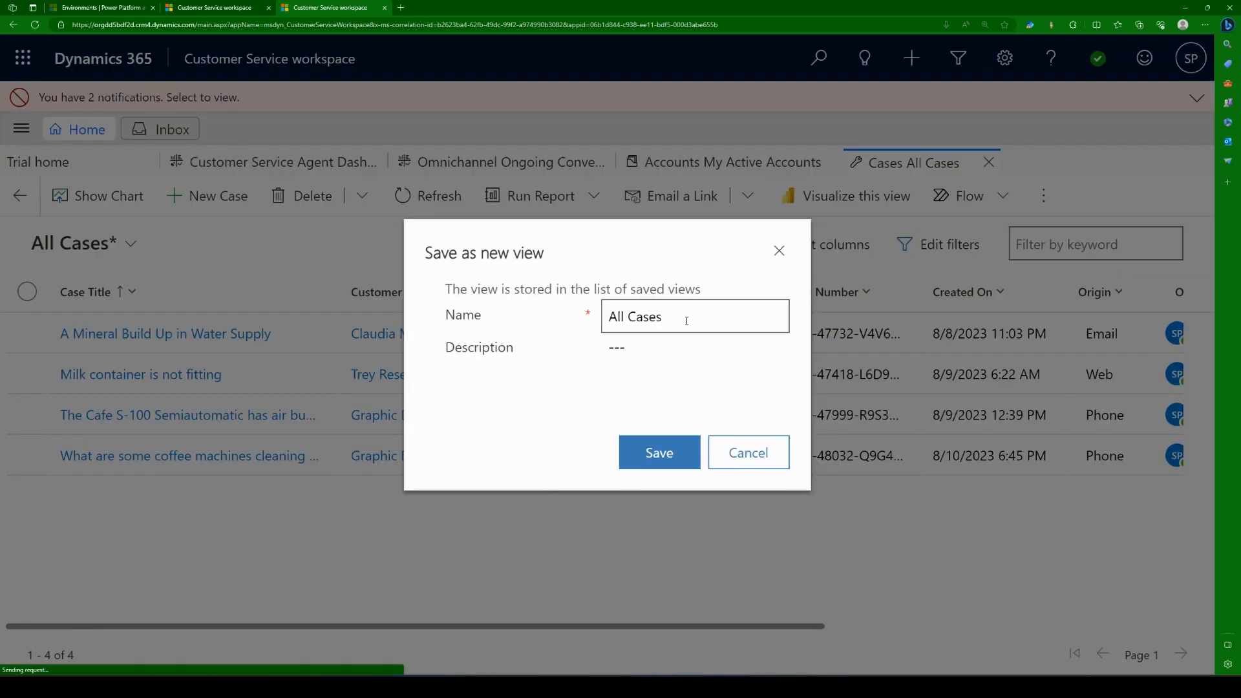
{"action": "left_click", "coordinate": [687, 319]}
{"action": "key", "text": "ctrl+a"}
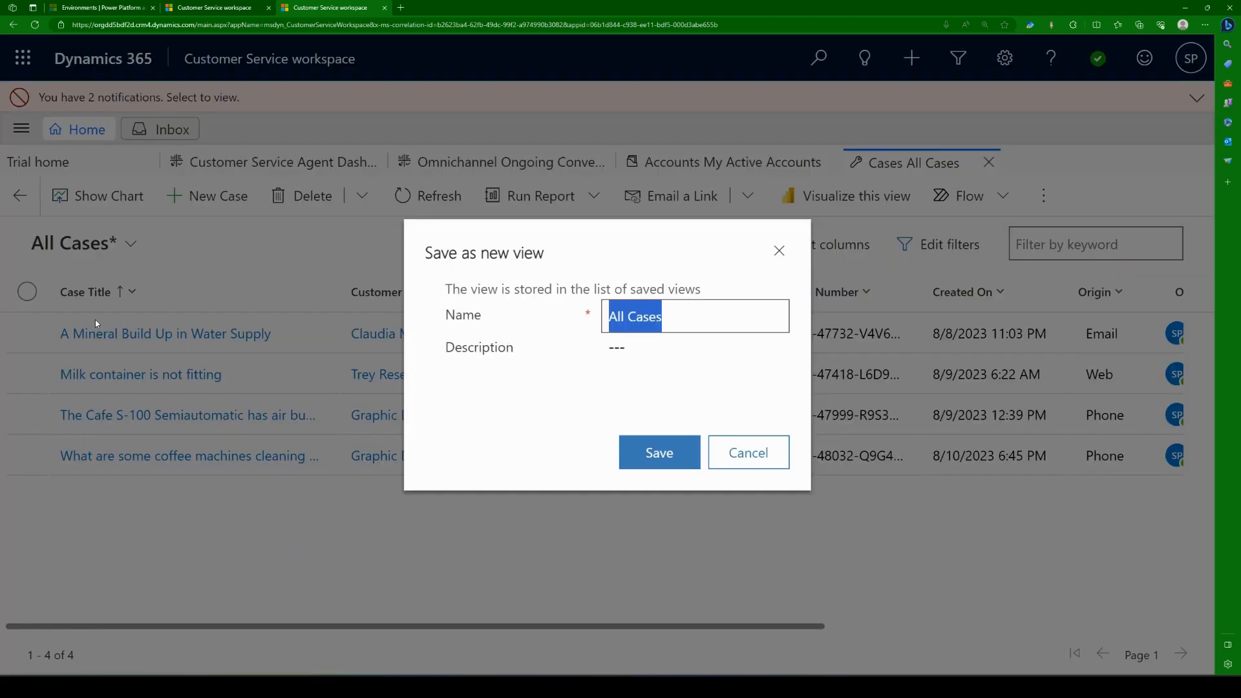
{"action": "type", "text": "My Active Ca"}
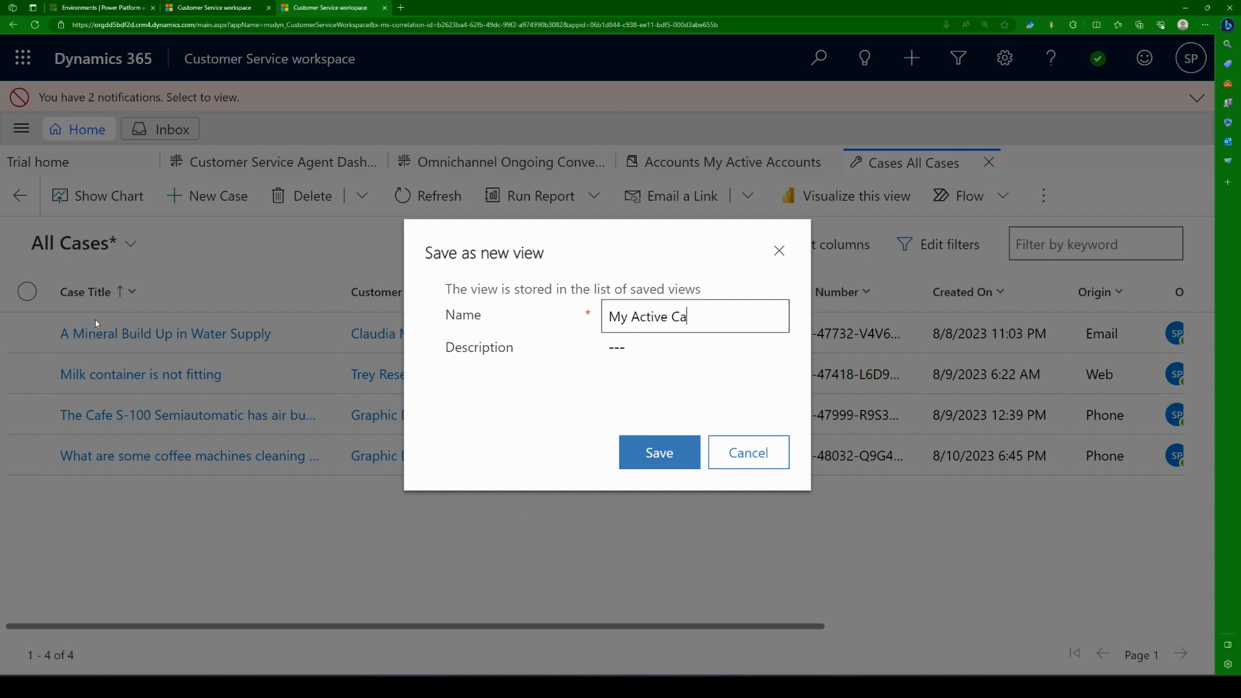
{"action": "type", "text": "se in My style"}
{"action": "left_click", "coordinate": [643, 453]}
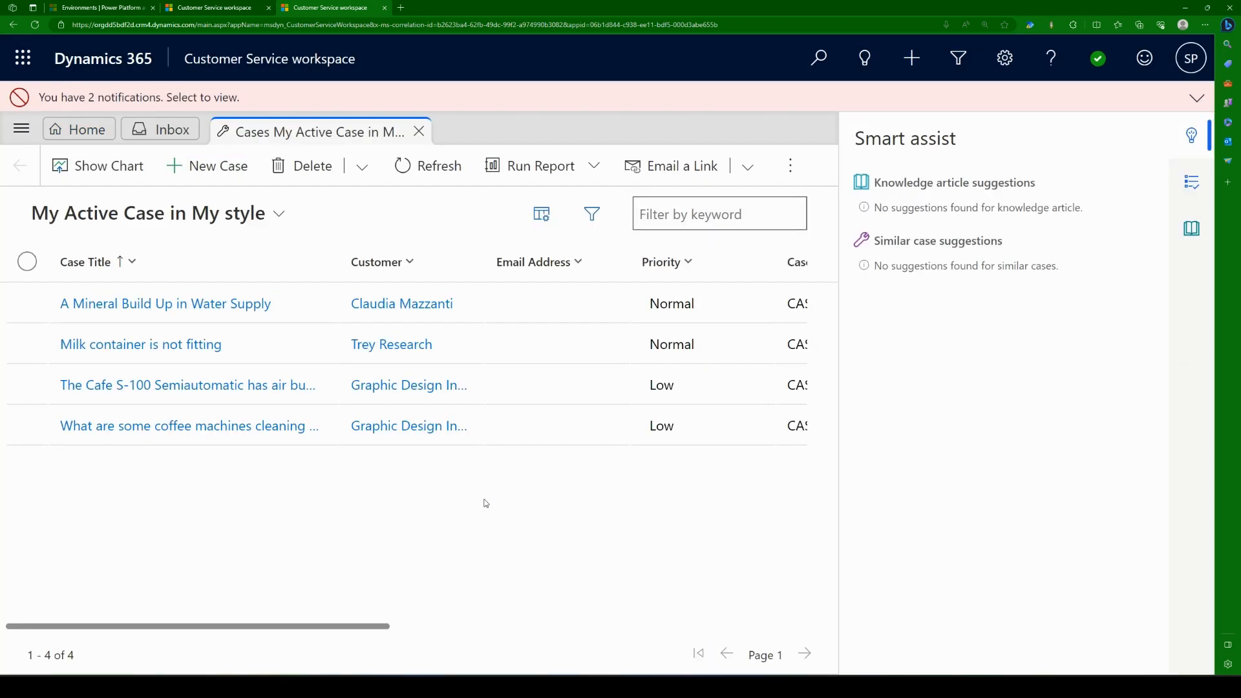
{"action": "left_click", "coordinate": [1191, 135]}
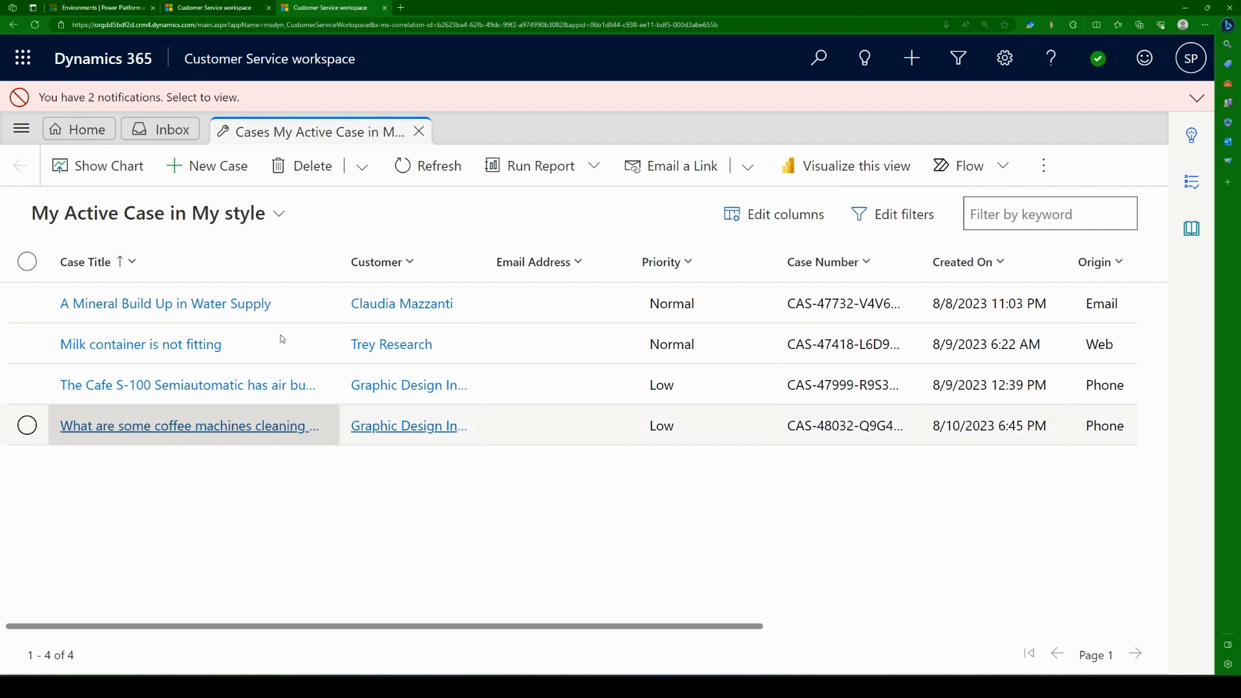
Review the available case views, keep My Active Case in My style selected, and open the Manage and share views settings.
{"action": "left_click", "coordinate": [211, 214]}
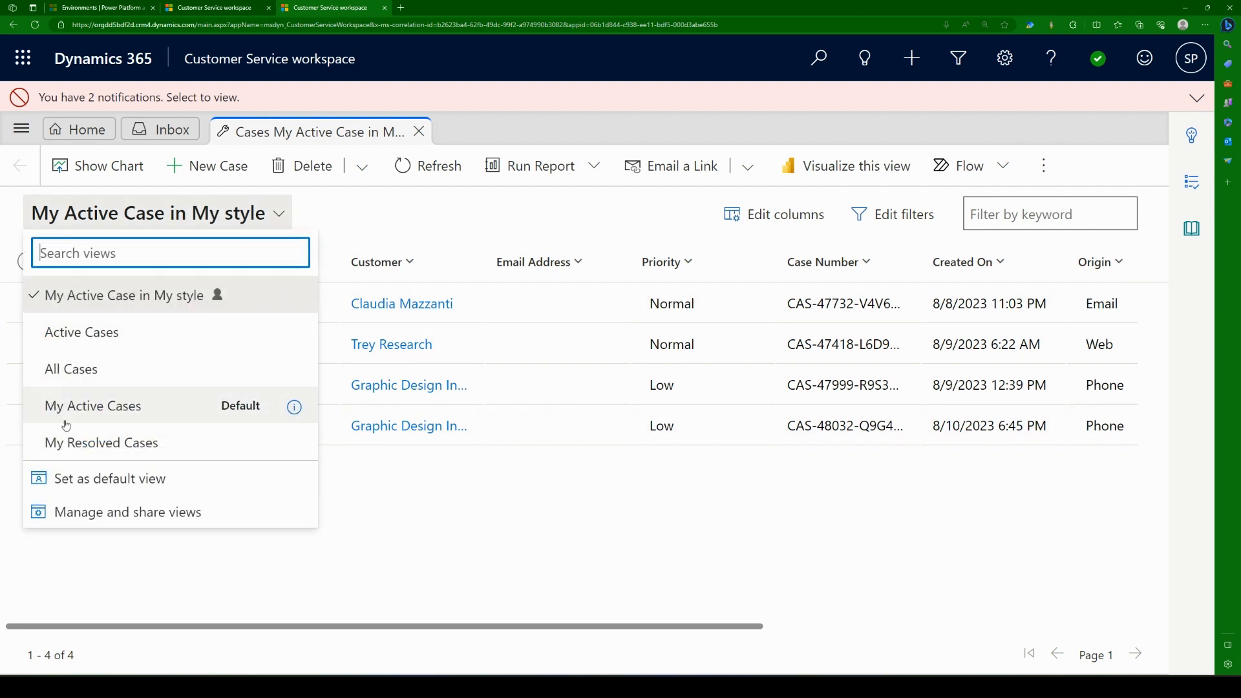
{"action": "left_click", "coordinate": [195, 297]}
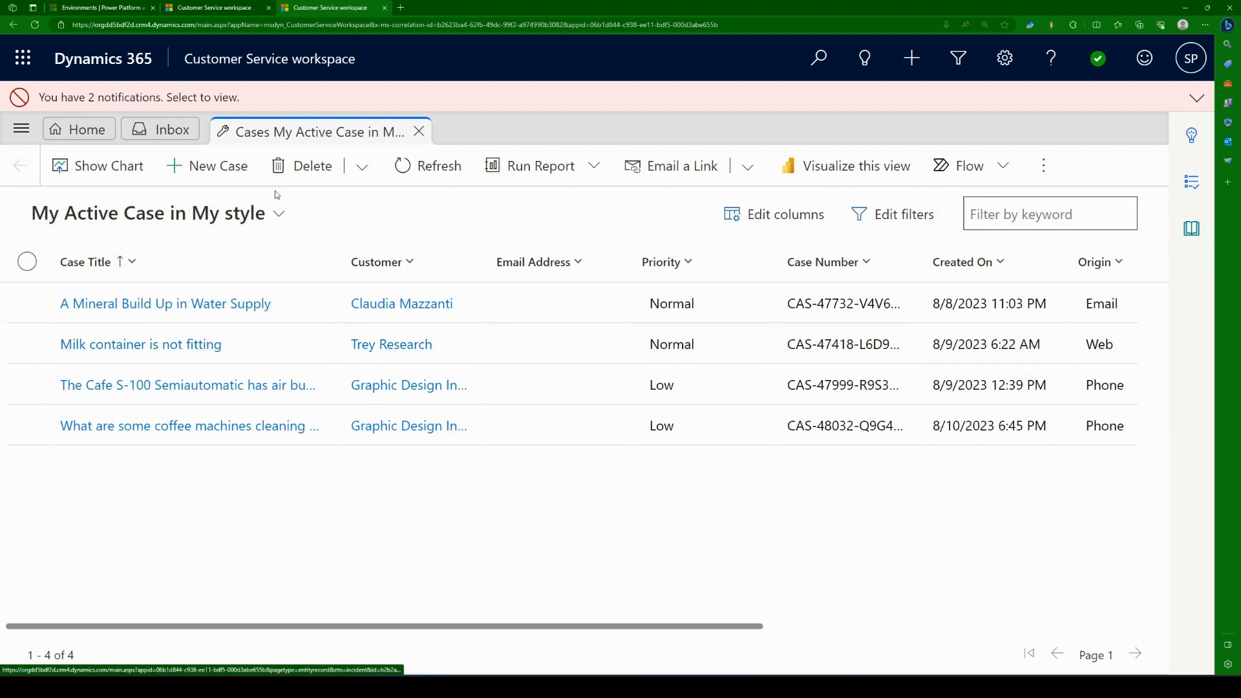
{"action": "left_click", "coordinate": [279, 213]}
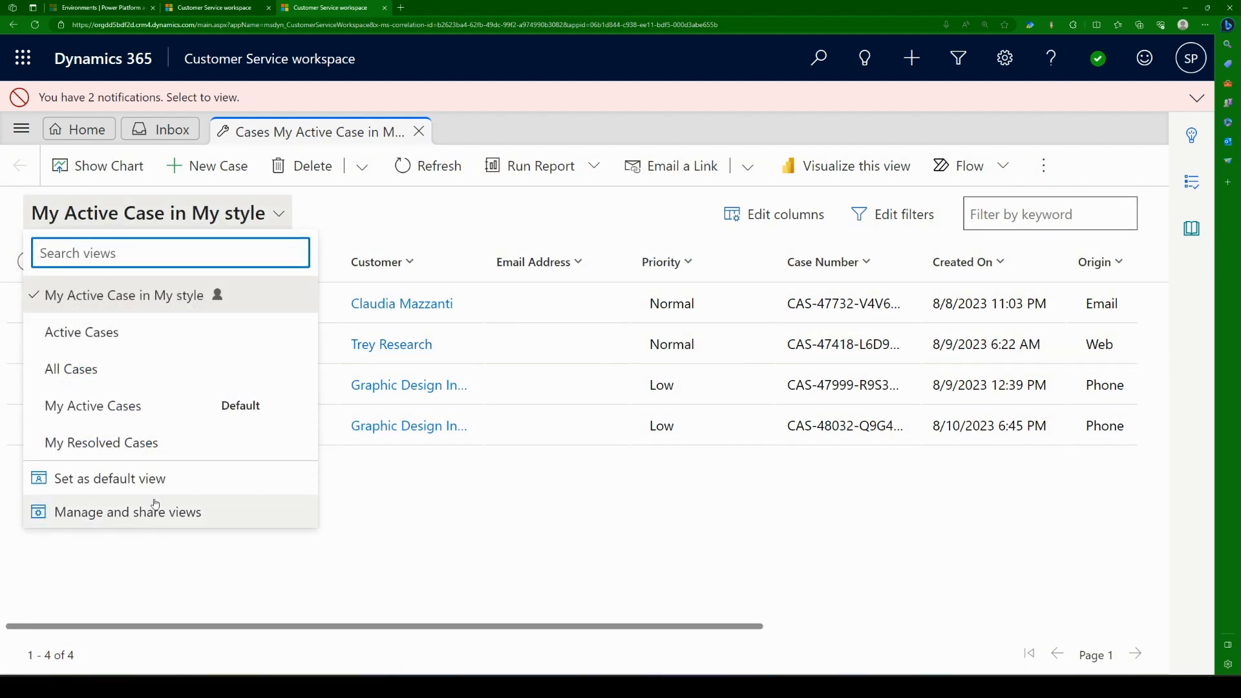
{"action": "left_click", "coordinate": [172, 512]}
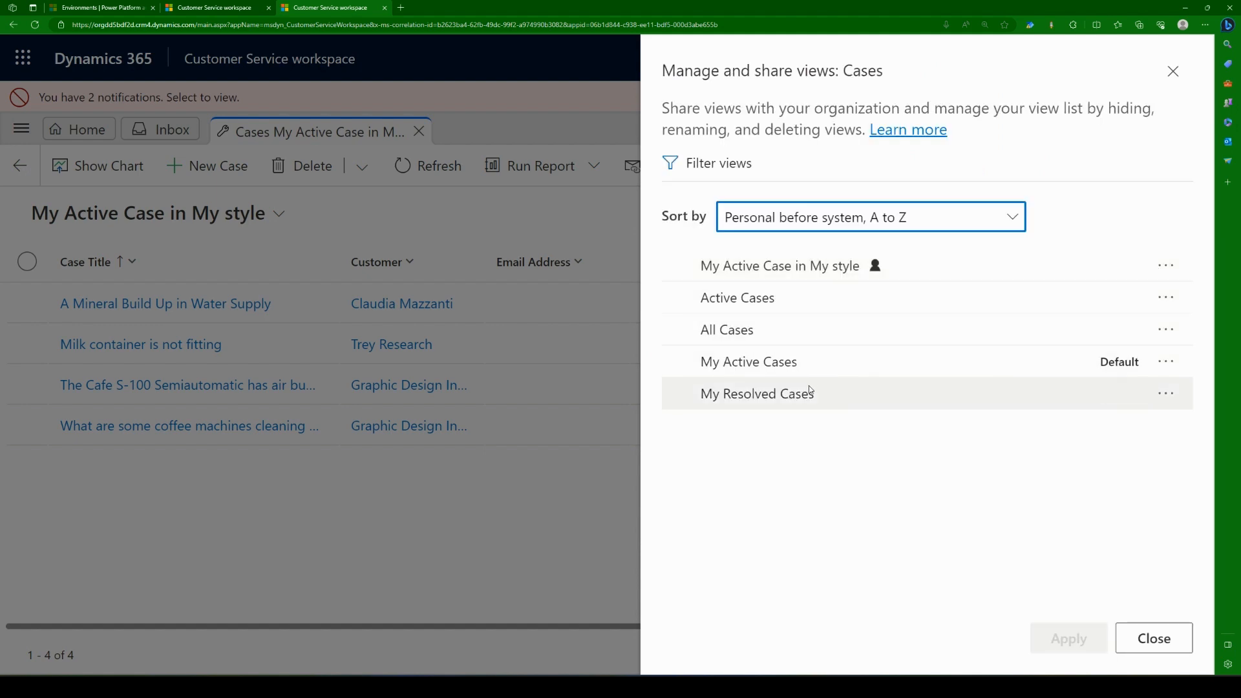
Hide the My Active Case in My style view in the list of managed views and show it again.
{"action": "left_click", "coordinate": [677, 265]}
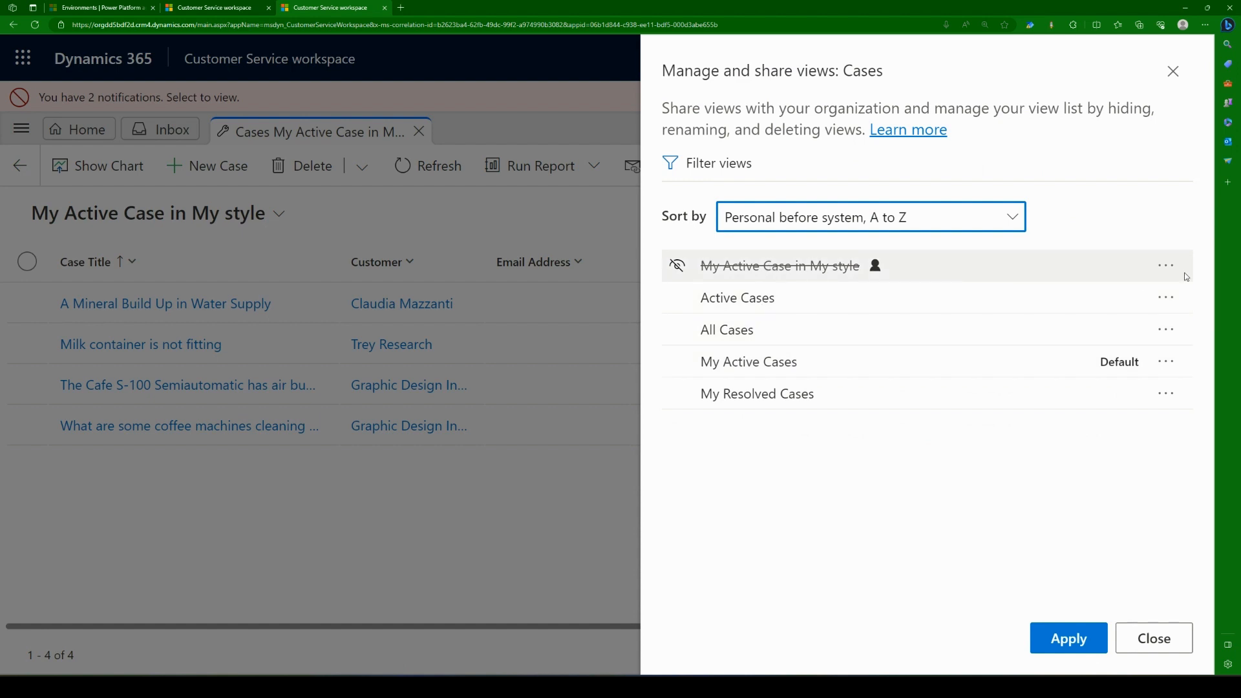
{"action": "left_click", "coordinate": [1166, 266]}
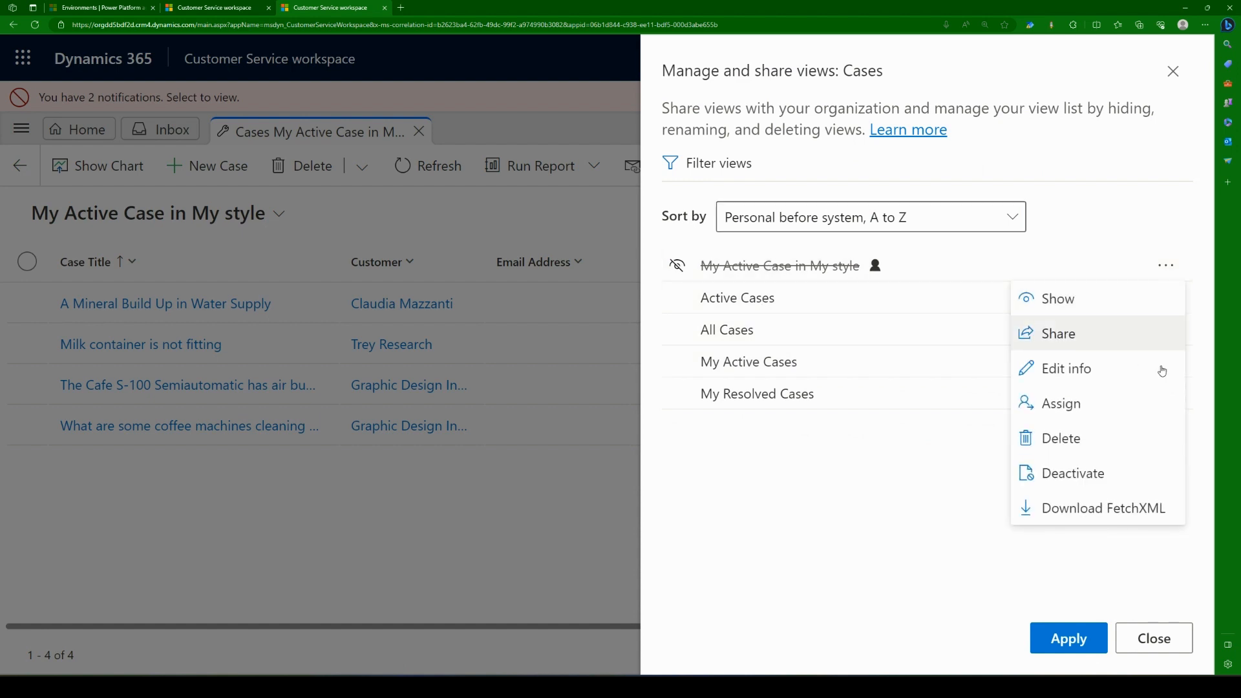
{"action": "left_click", "coordinate": [1091, 304]}
Open sharing for the My Active Case in My style view and add a user by searching for their name.
{"action": "left_click", "coordinate": [1166, 267]}
{"action": "left_click", "coordinate": [1080, 377]}
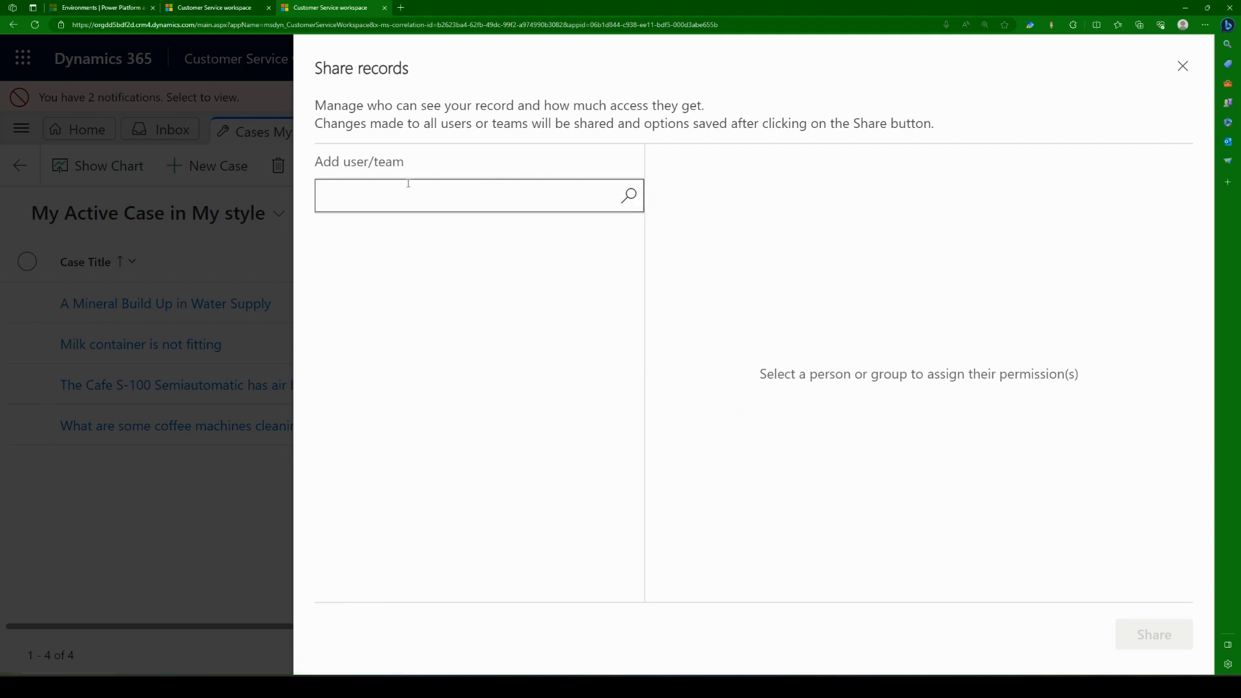
{"action": "left_click_drag", "start_coordinate": [370, 167], "coordinate": [454, 172]}
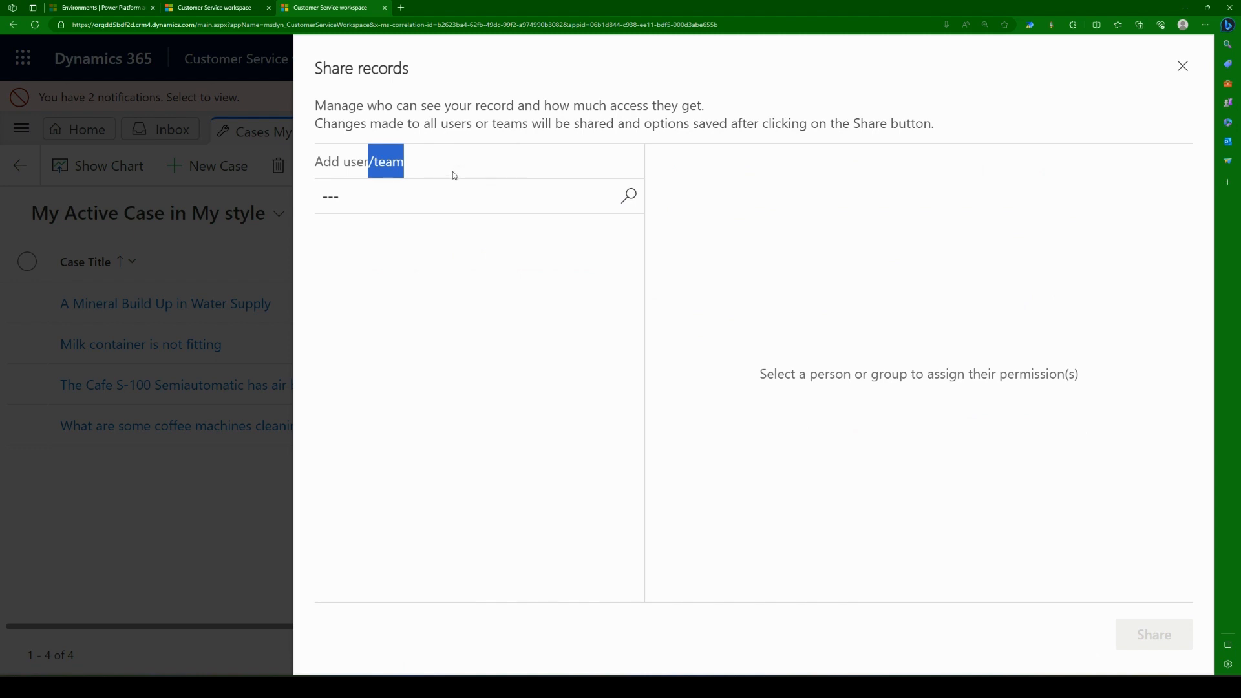
{"action": "left_click", "coordinate": [453, 173]}
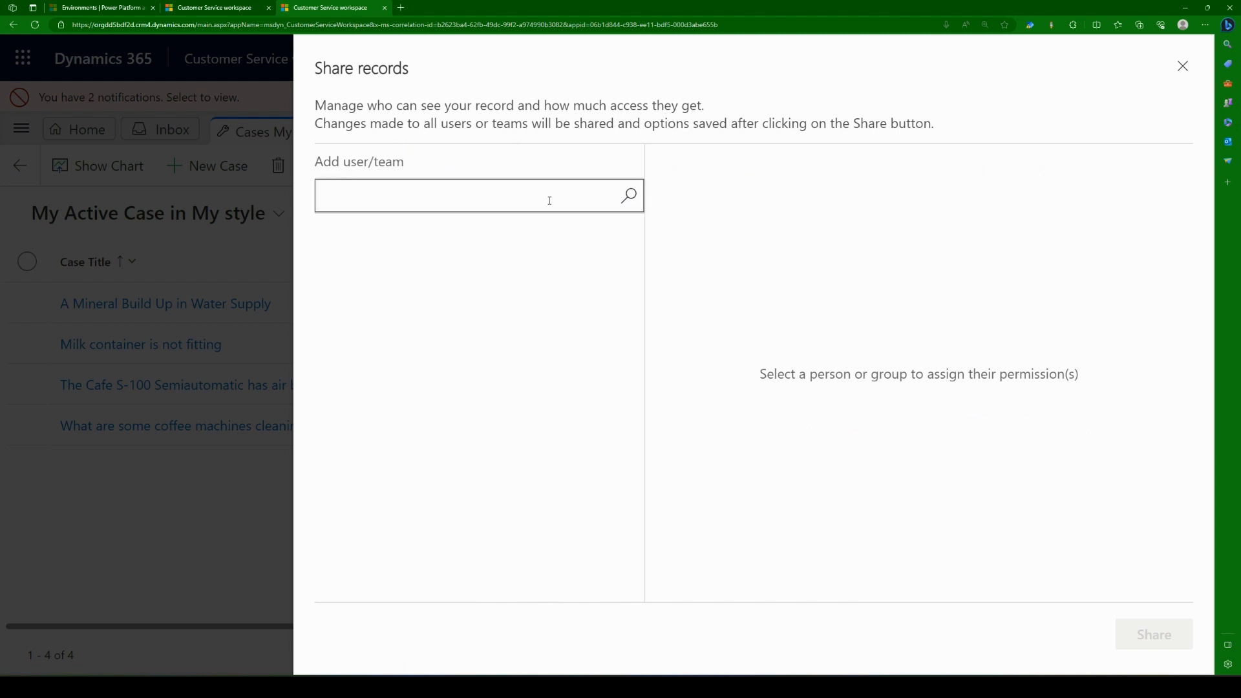
{"action": "left_click", "coordinate": [626, 203]}
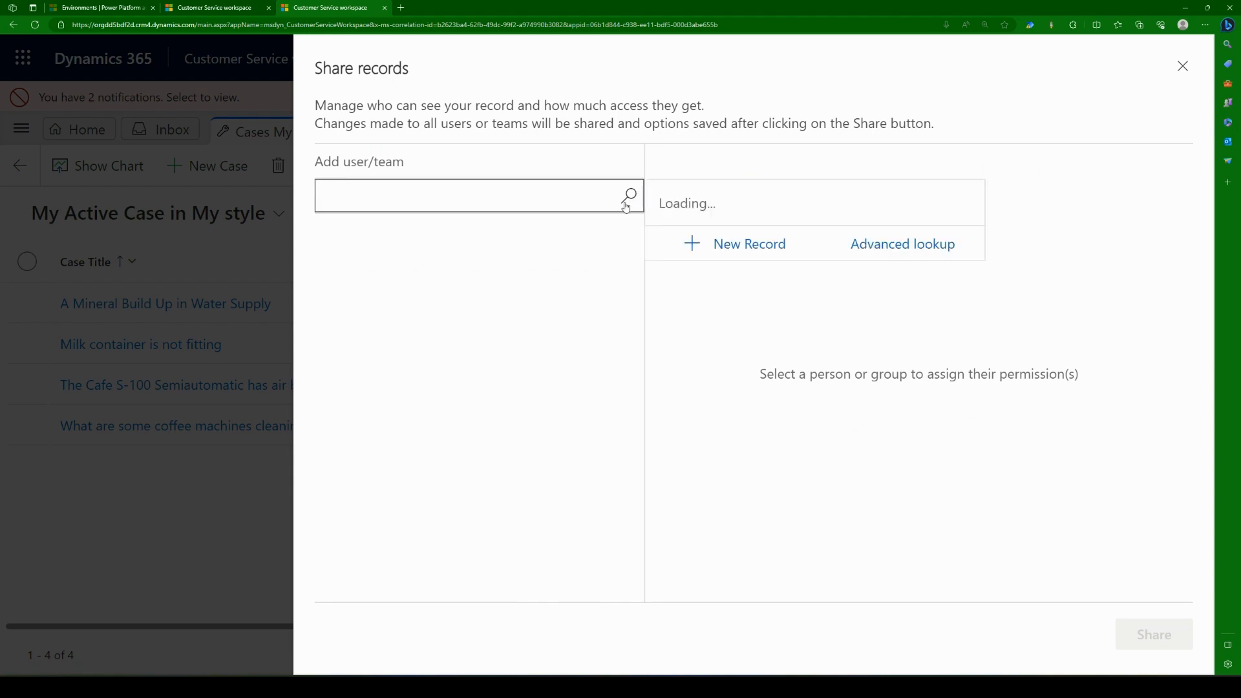
{"action": "scroll", "coordinate": [744, 310], "scroll_direction": "down", "scroll_amount": 2}
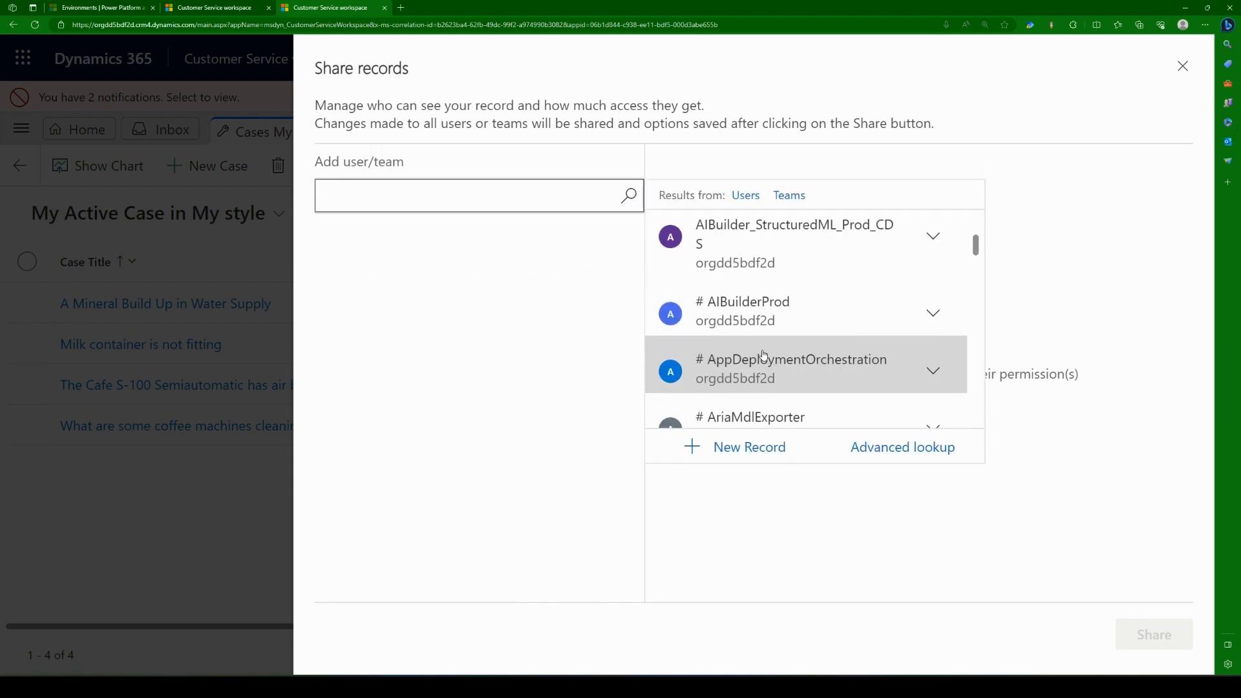
{"action": "left_click", "coordinate": [516, 230]}
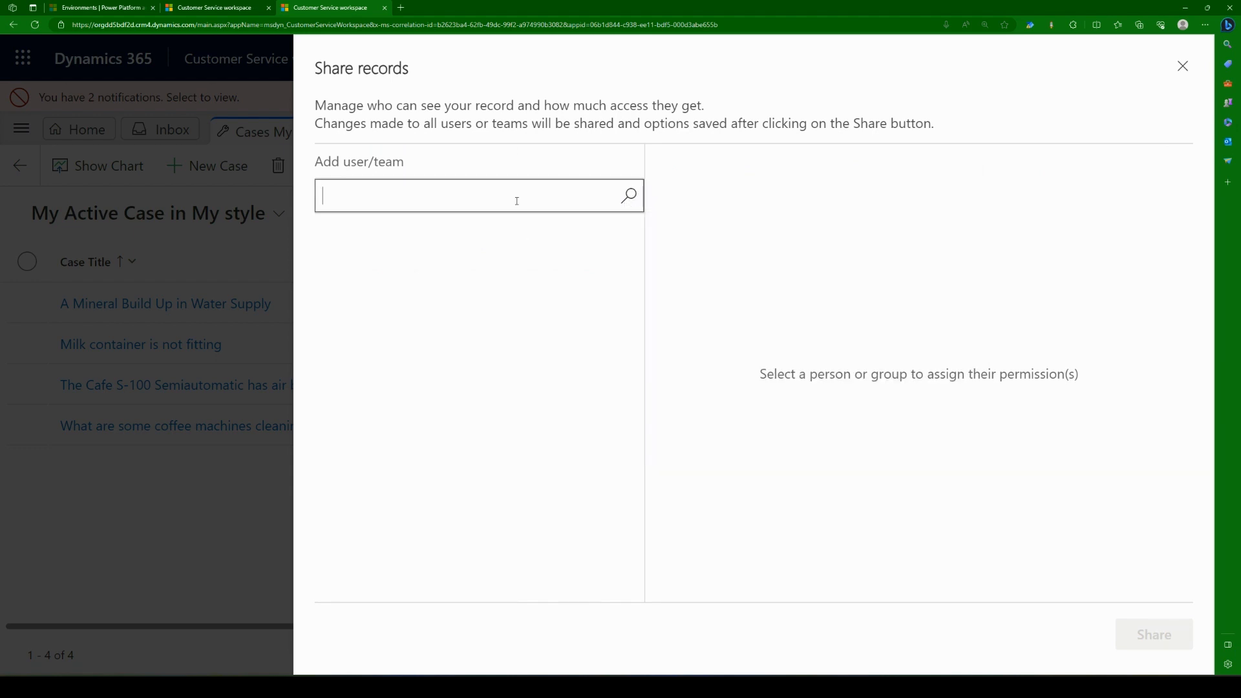
{"action": "type", "text": "suyash"}
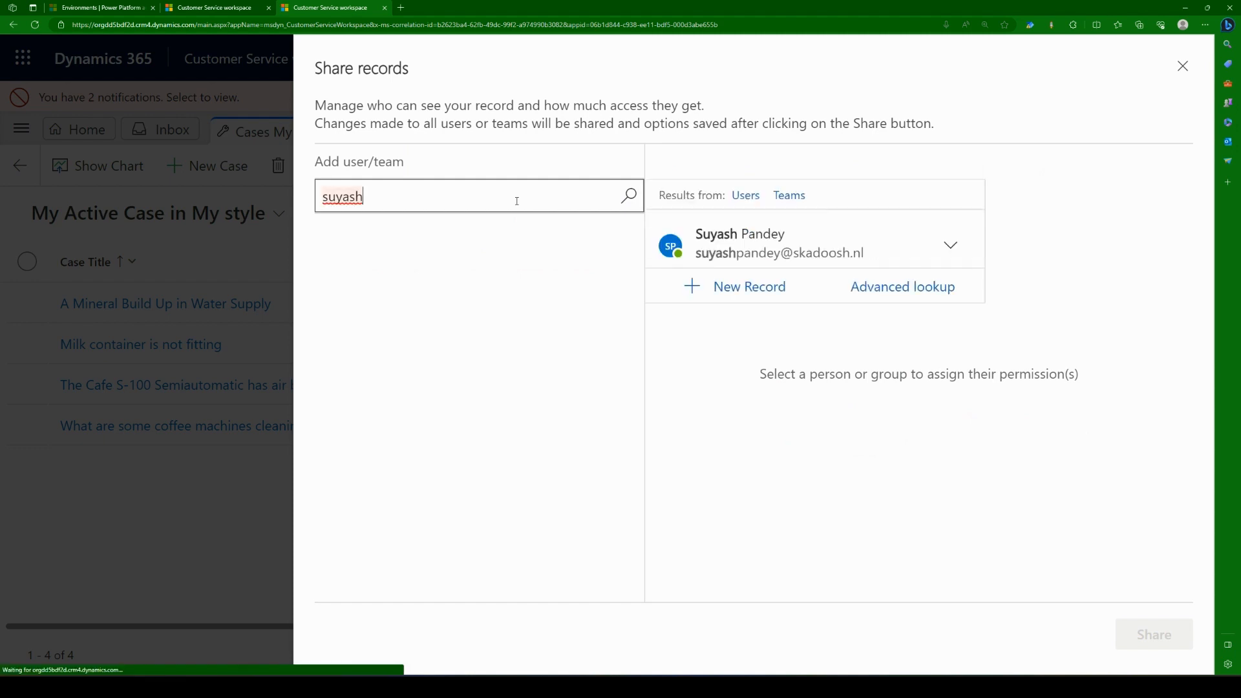
{"action": "left_click", "coordinate": [724, 241]}
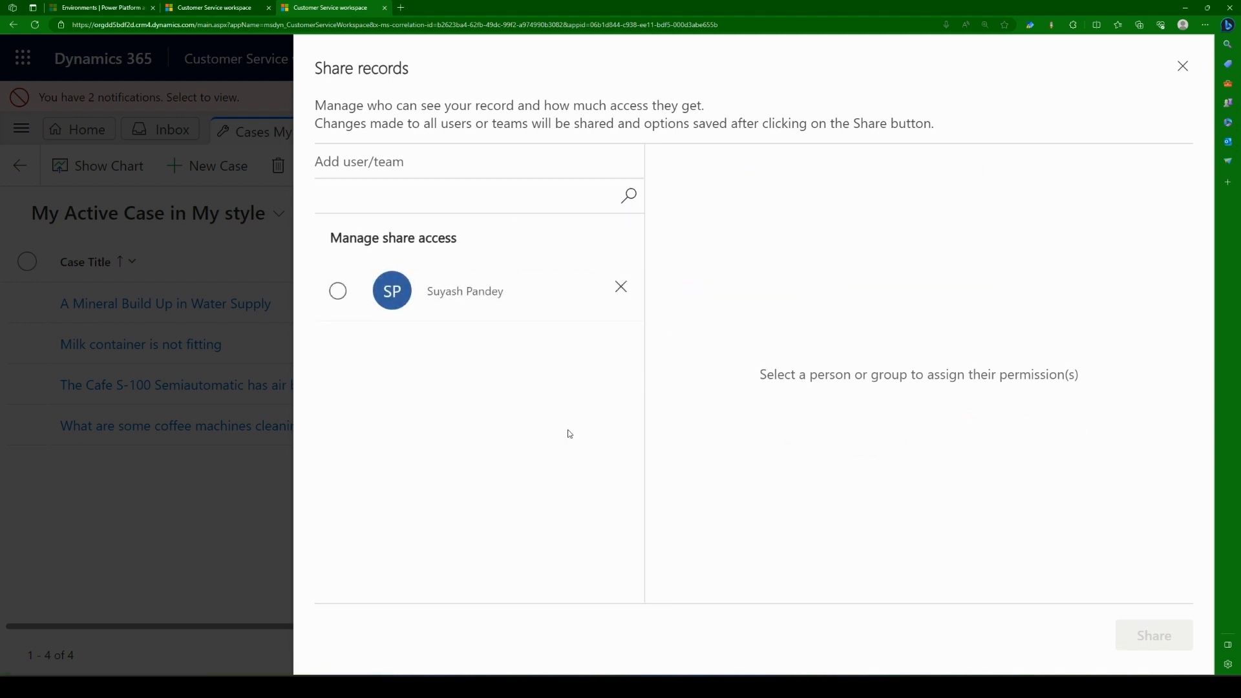
Grant the added user Read, Write and Assign permissions, share the view, and close the sharing and view management dialogs.
{"action": "left_click", "coordinate": [338, 291]}
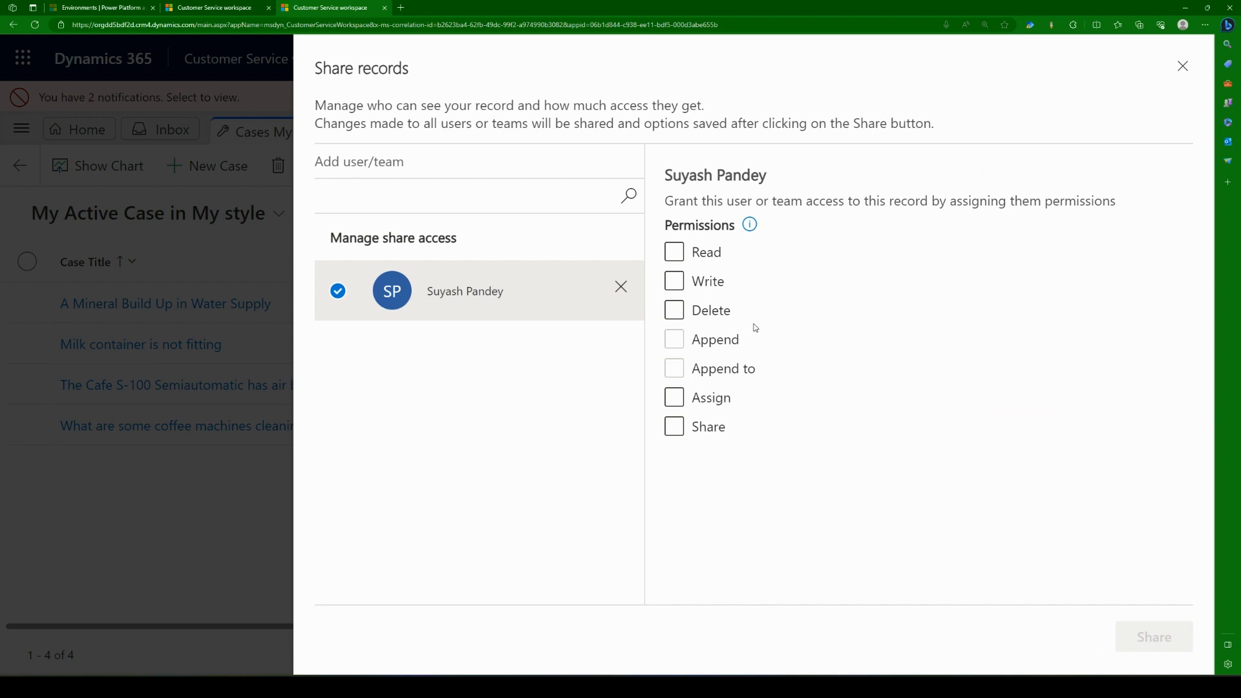
{"action": "left_click", "coordinate": [674, 253]}
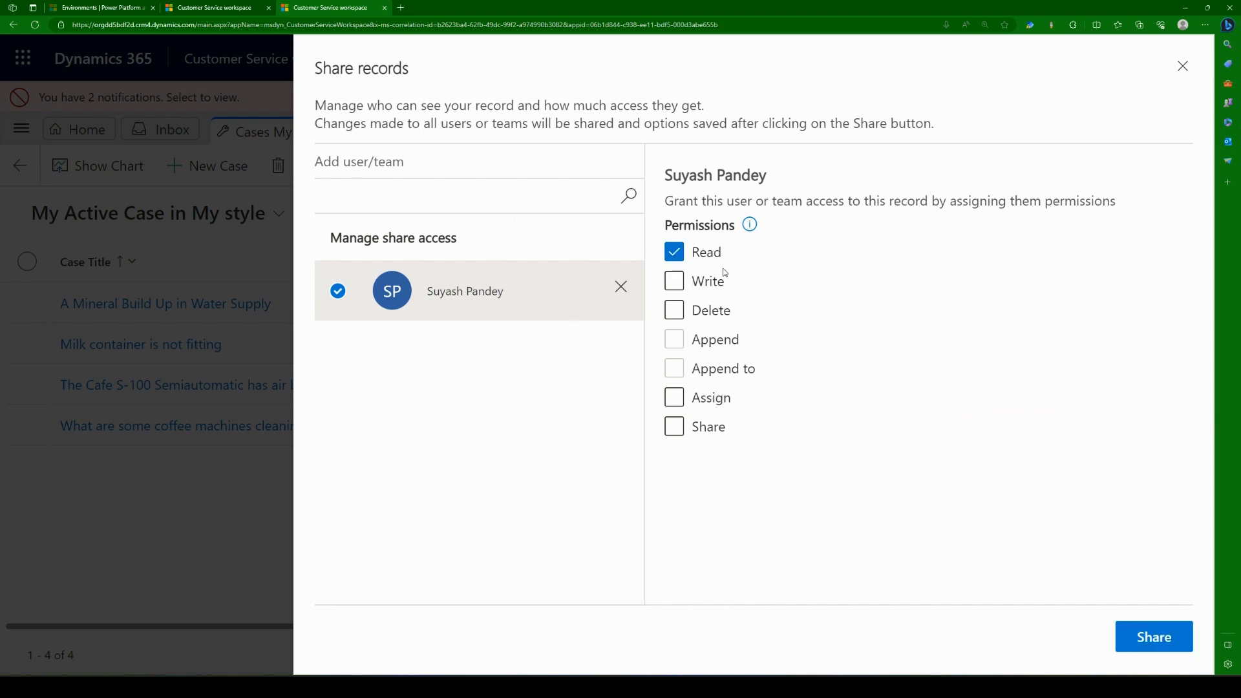
{"action": "left_click", "coordinate": [674, 291]}
{"action": "left_click", "coordinate": [676, 400]}
{"action": "left_click", "coordinate": [1155, 646]}
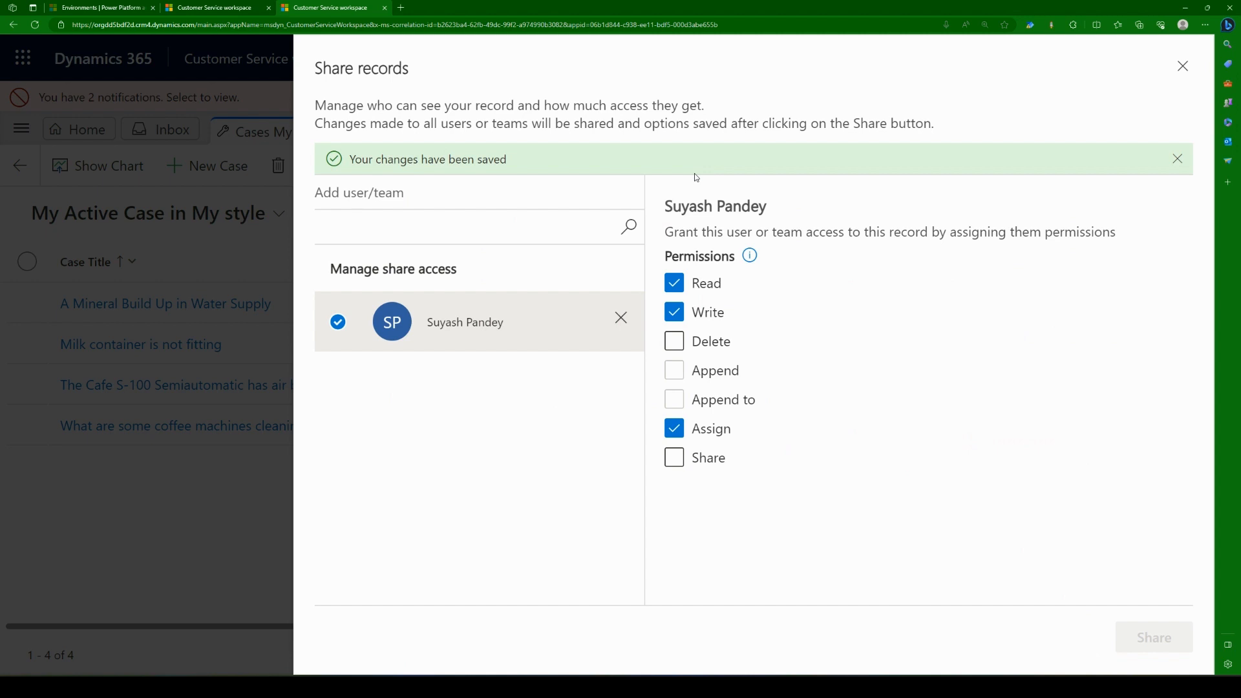
{"action": "left_click", "coordinate": [1183, 66]}
{"action": "left_click", "coordinate": [1173, 71]}
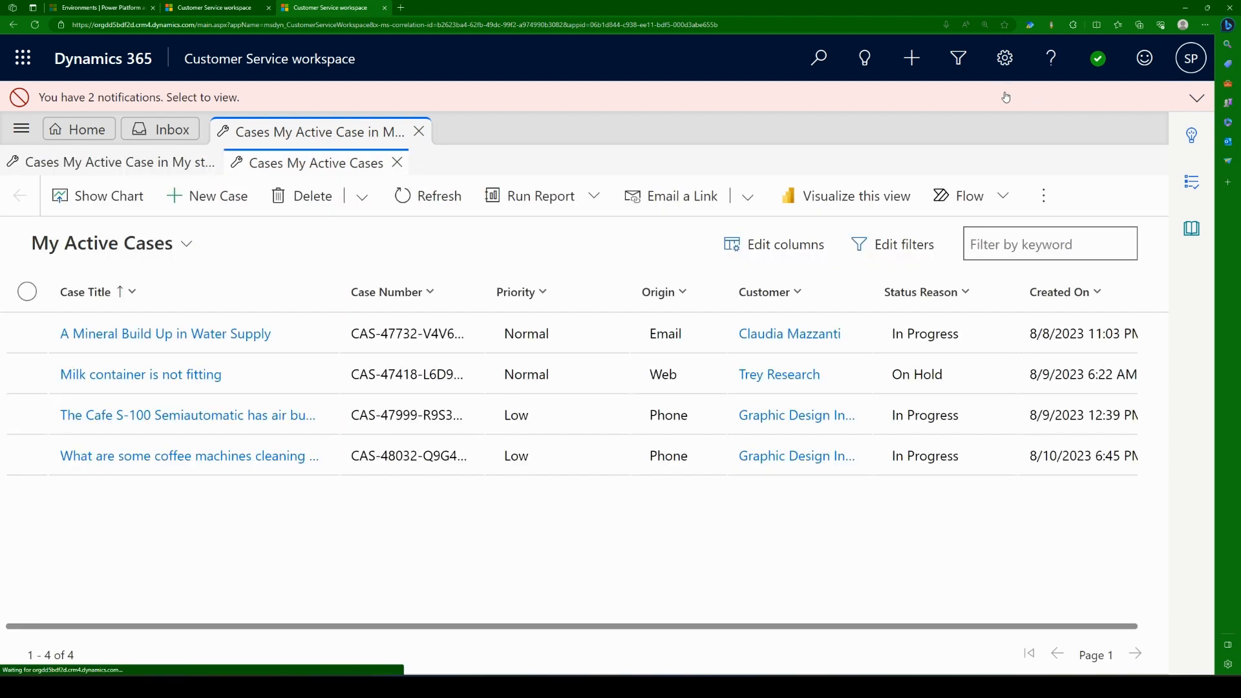
Open the Business Management settings in a separate browser tab and return to the Customer Service workspace tab.
{"action": "left_click", "coordinate": [1012, 71]}
{"action": "left_click", "coordinate": [925, 146]}
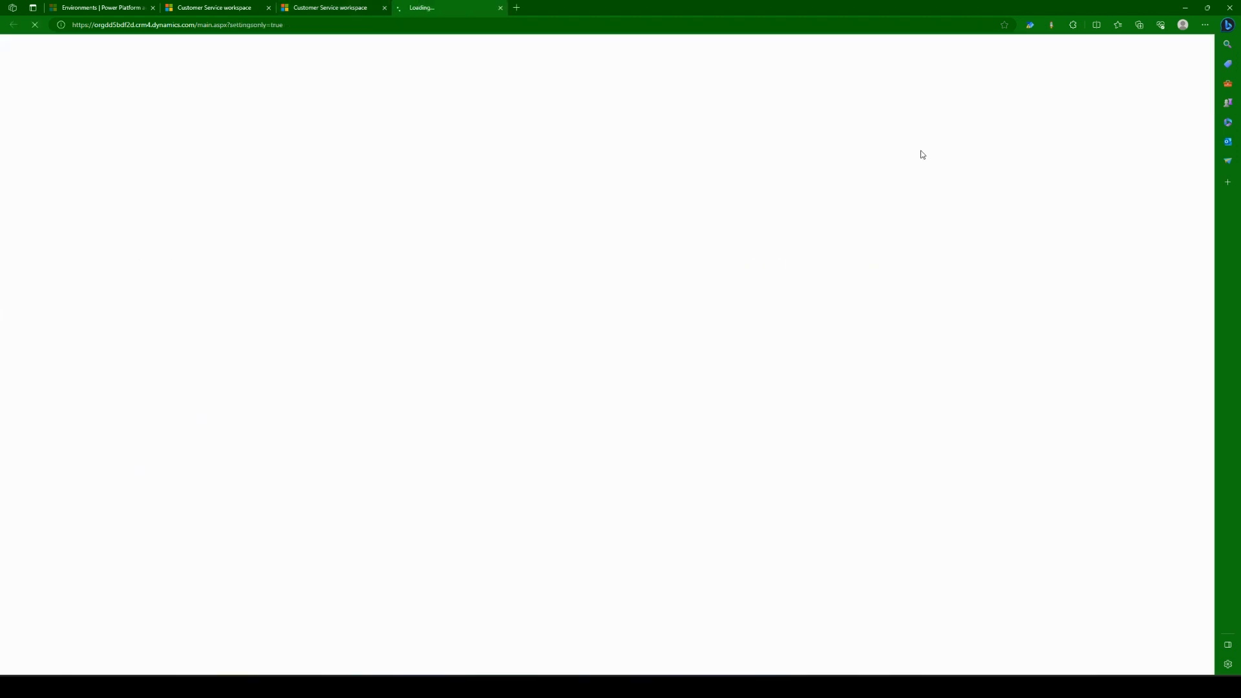
{"action": "left_click", "coordinate": [372, 6]}
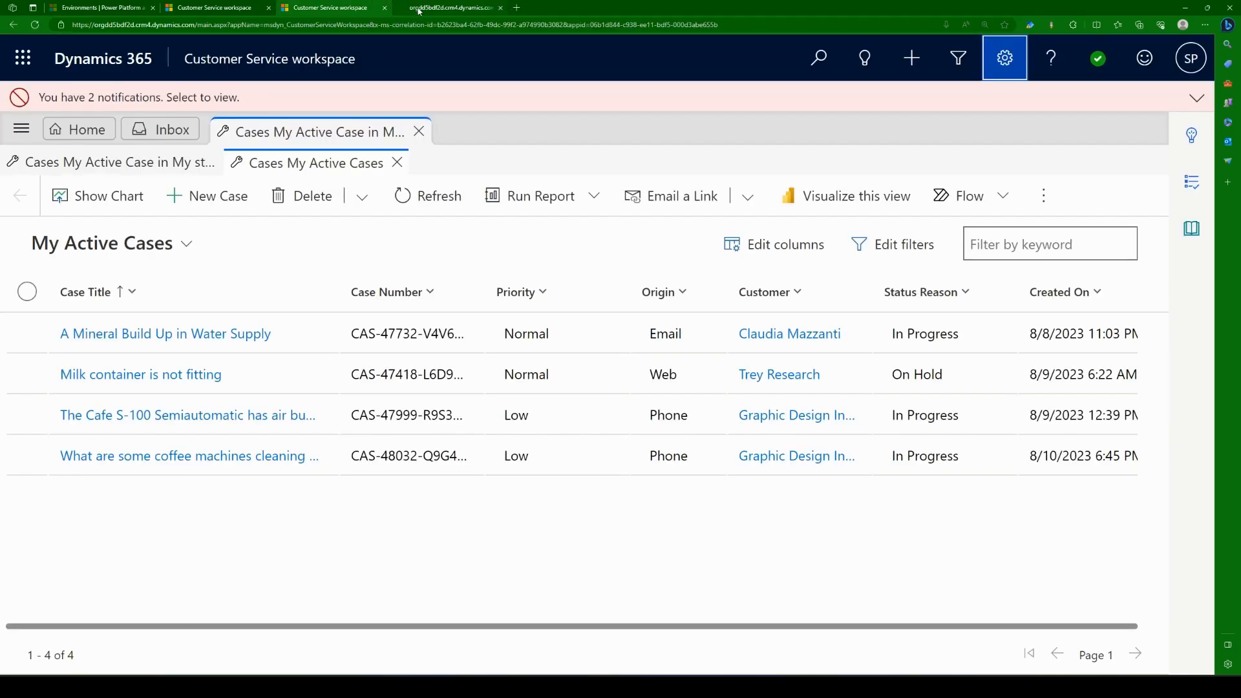
{"action": "left_click", "coordinate": [421, 7]}
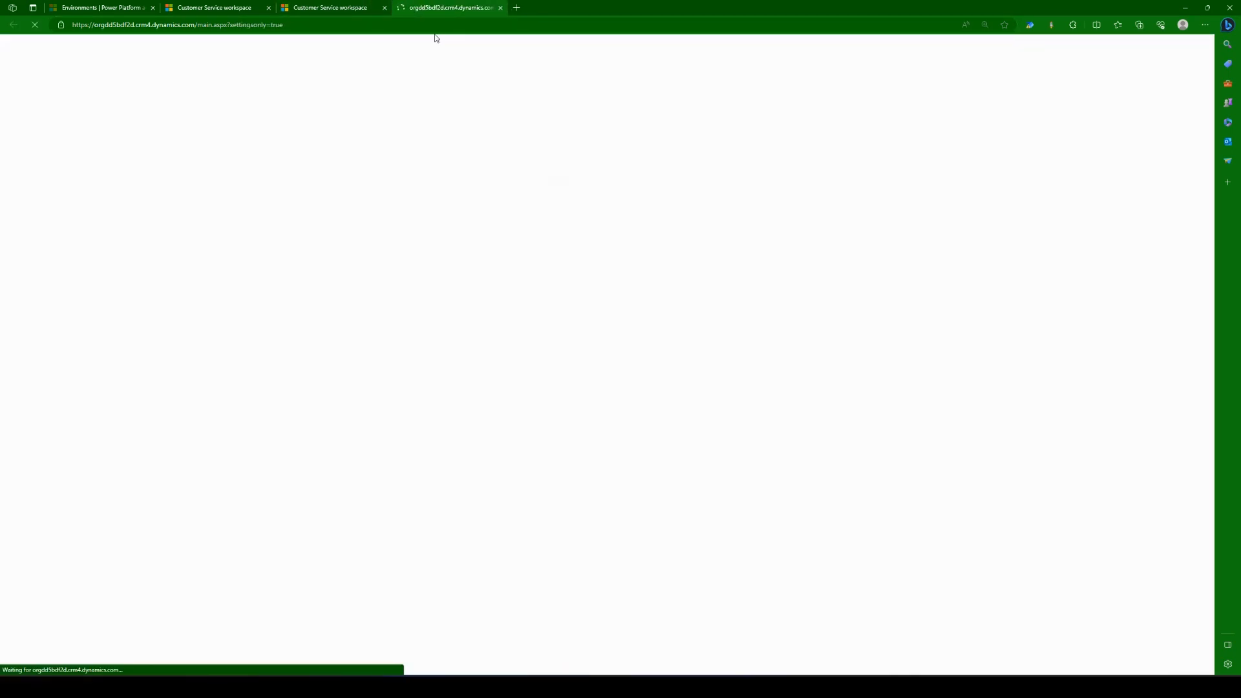
{"action": "left_click", "coordinate": [327, 7]}
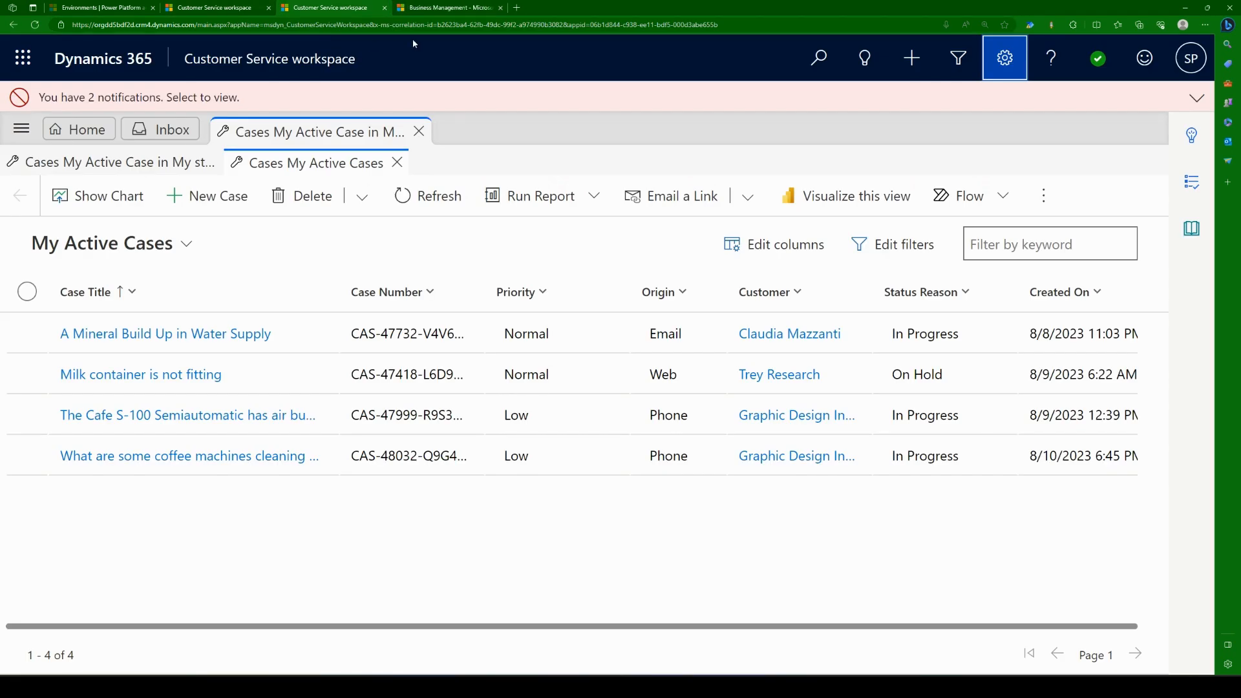
Review the tables offered by the Customer Service workspace's advanced find, compare with the Business Management tab, and close the table selection.
{"action": "left_click", "coordinate": [959, 58]}
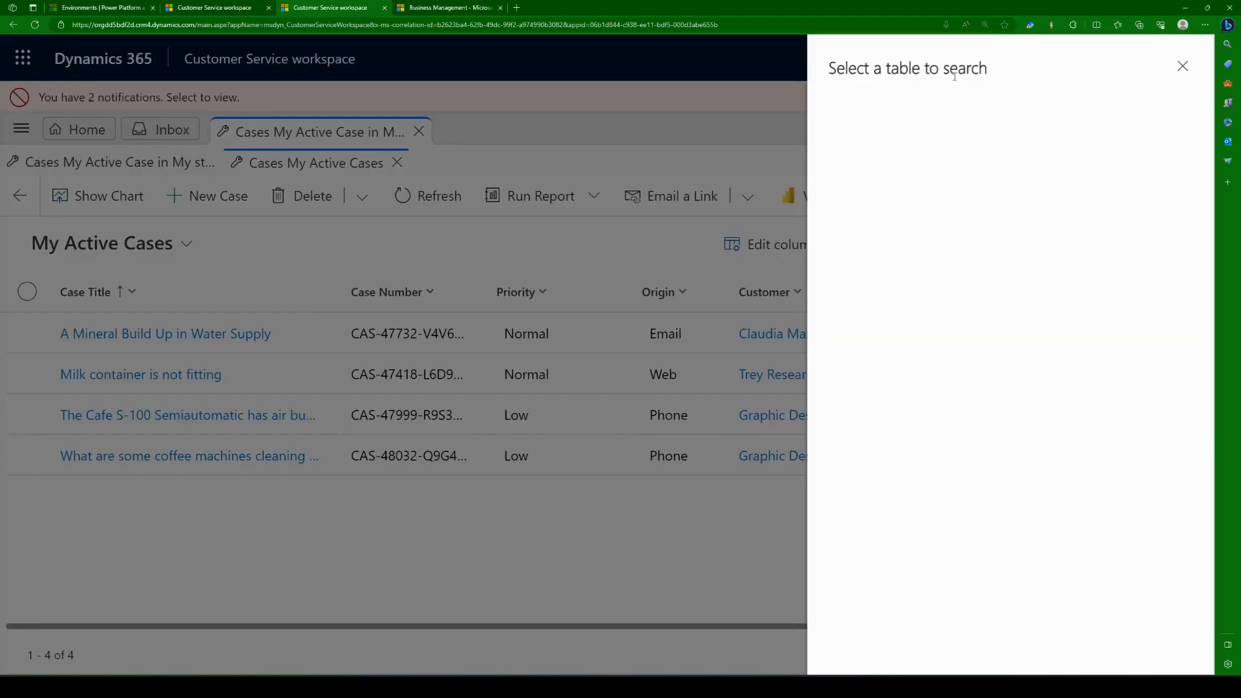
{"action": "scroll", "coordinate": [1050, 259], "scroll_direction": "down", "scroll_amount": 10}
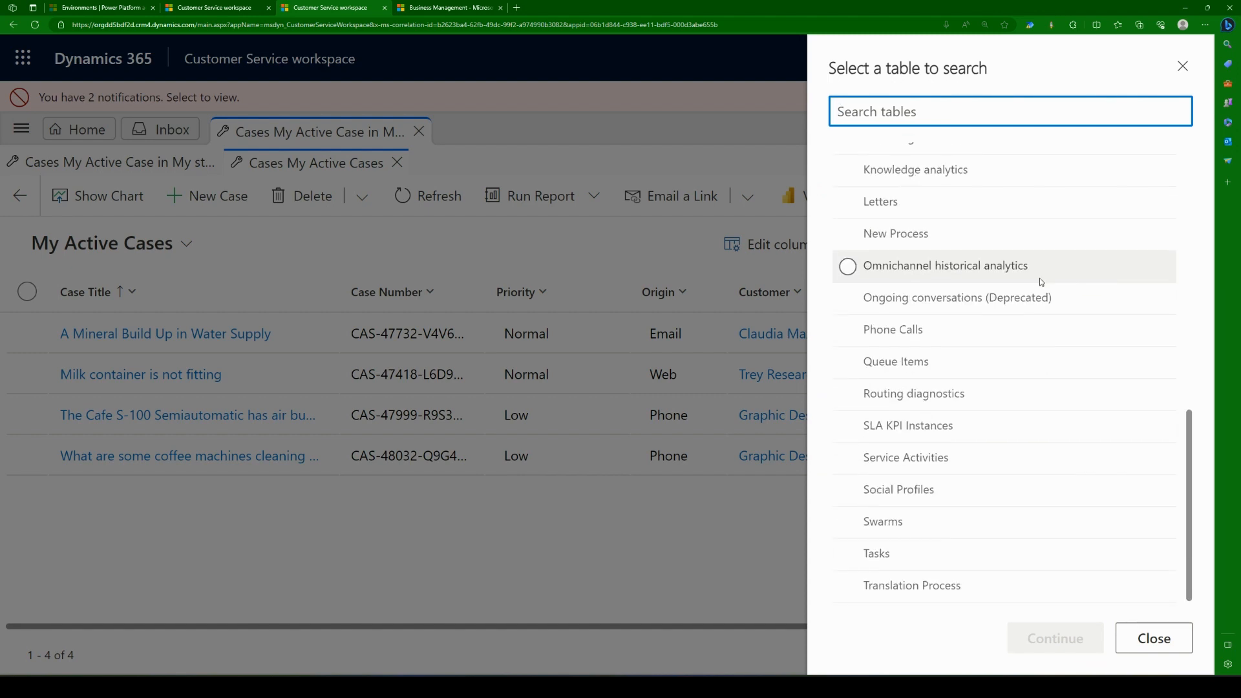
{"action": "scroll", "coordinate": [1033, 294], "scroll_direction": "up", "scroll_amount": 10}
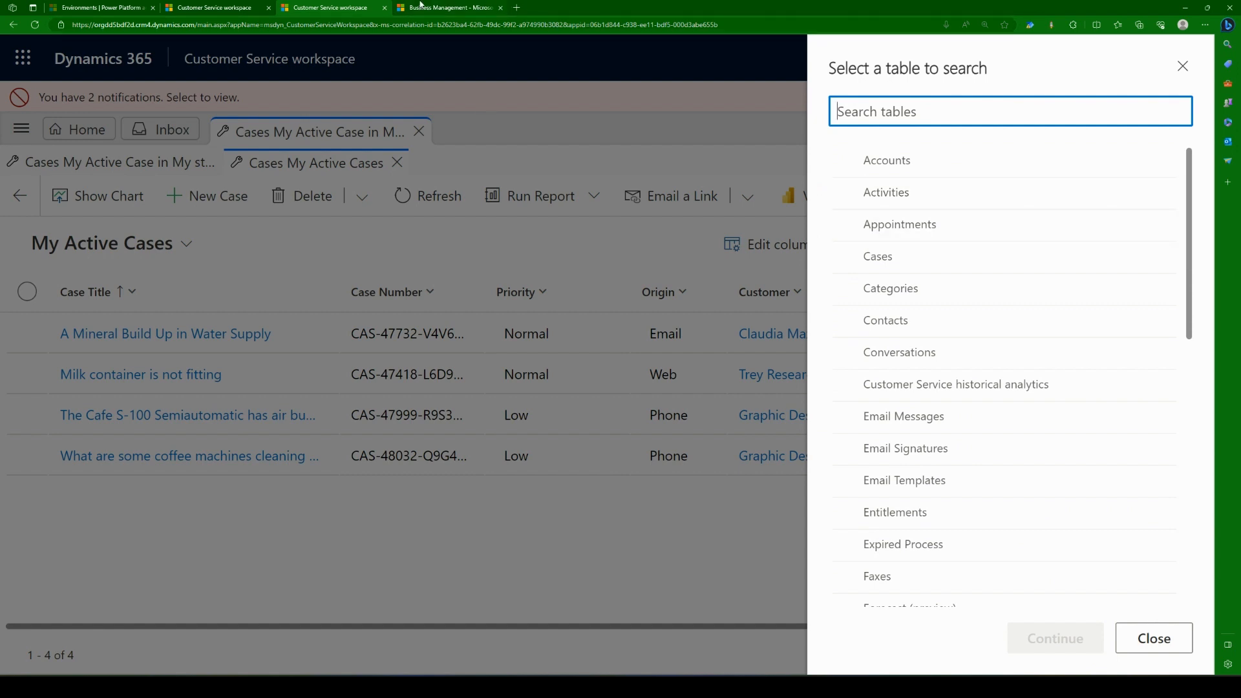
{"action": "left_click", "coordinate": [453, 8]}
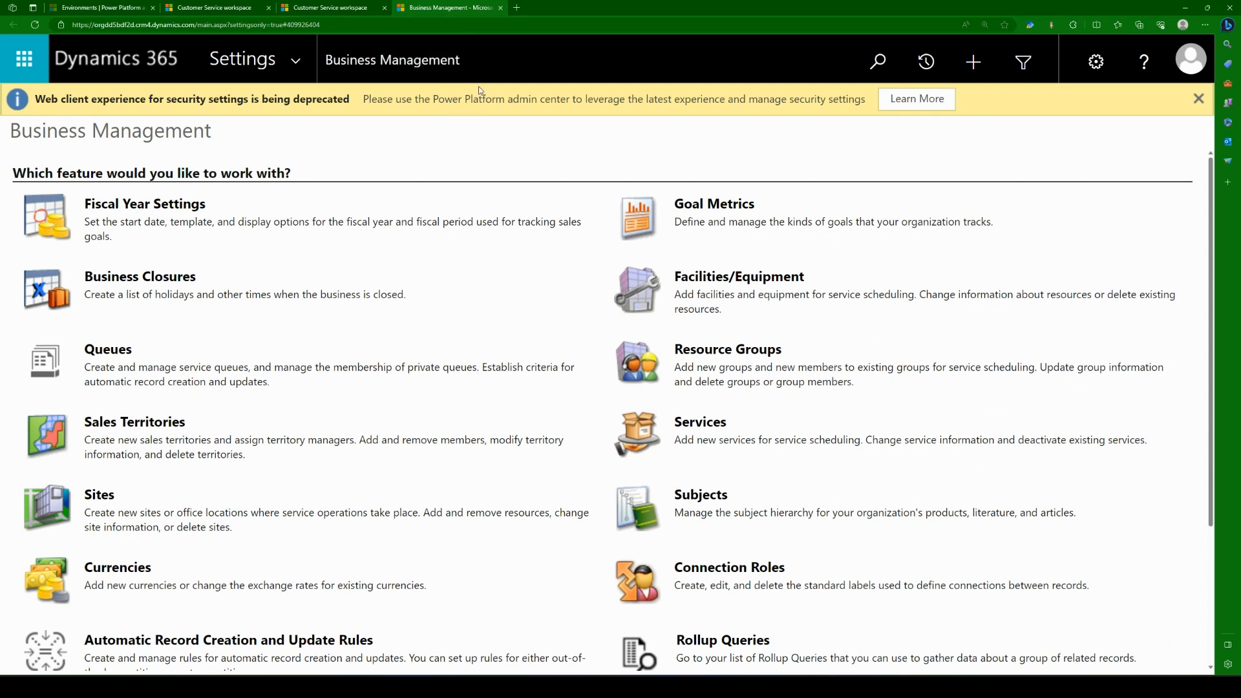
{"action": "left_click", "coordinate": [352, 8]}
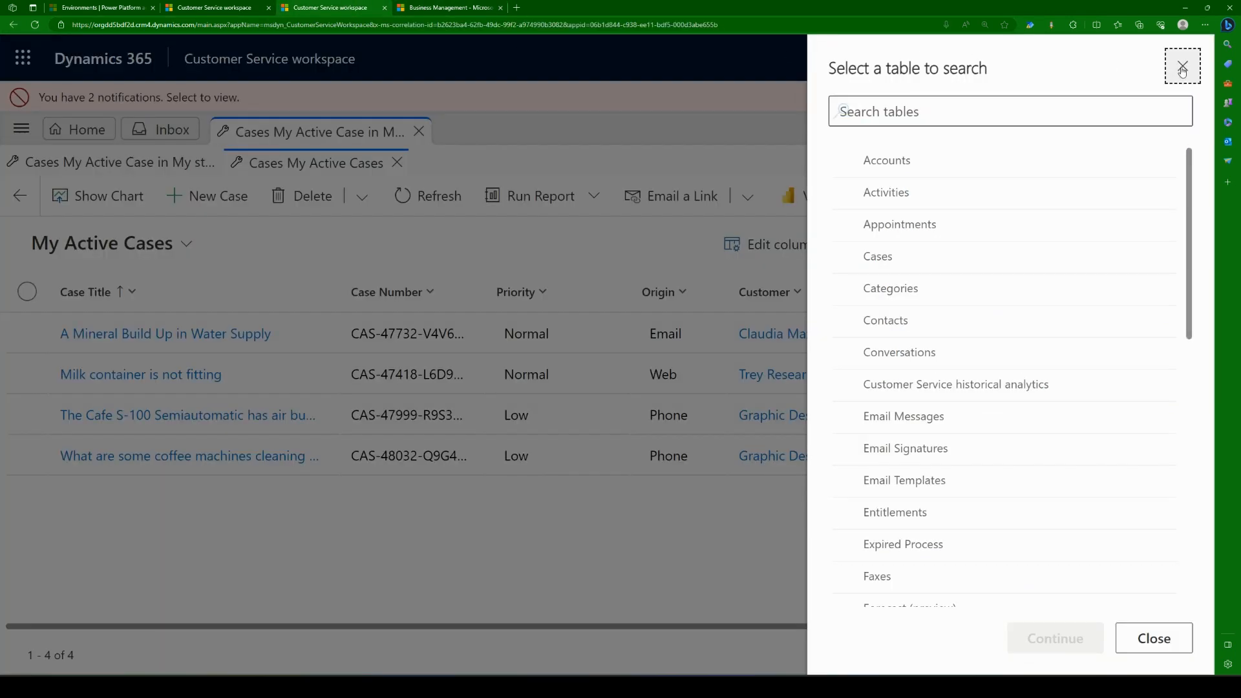
{"action": "left_click", "coordinate": [1183, 66]}
Switch to the Business Management settings tab, open the legacy Advanced Find window, maximize it and enlarge its display.
{"action": "left_click", "coordinate": [1006, 61]}
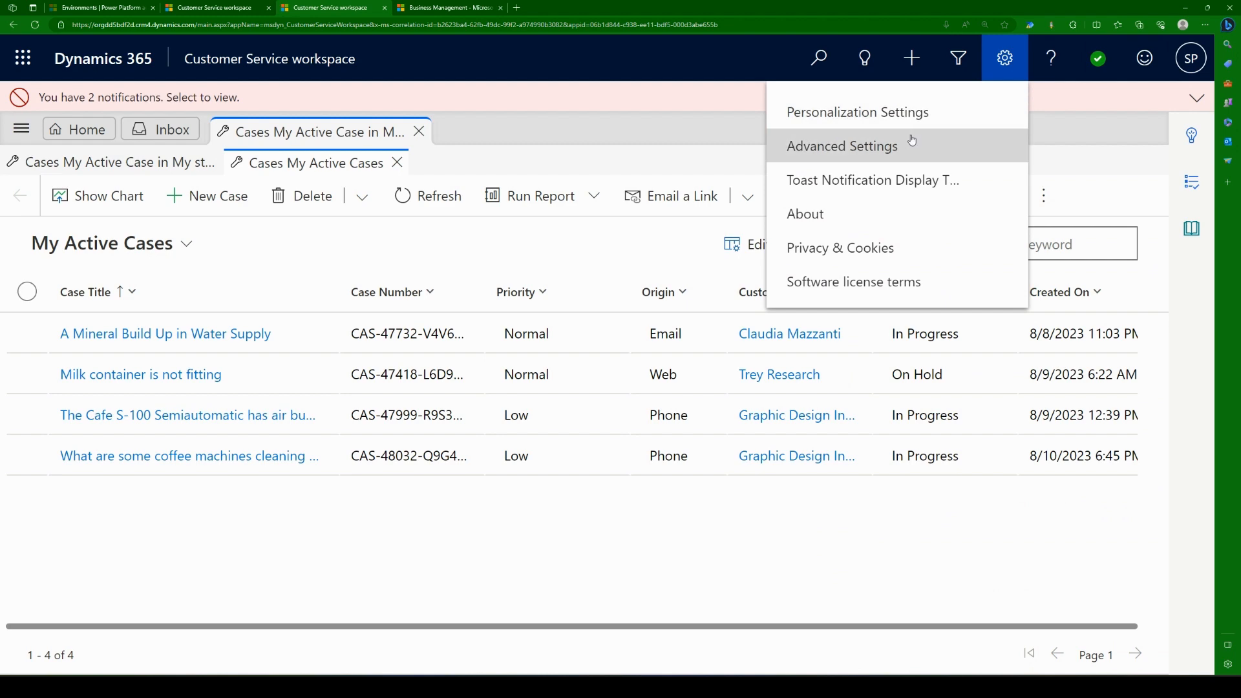
{"action": "left_click", "coordinate": [430, 8]}
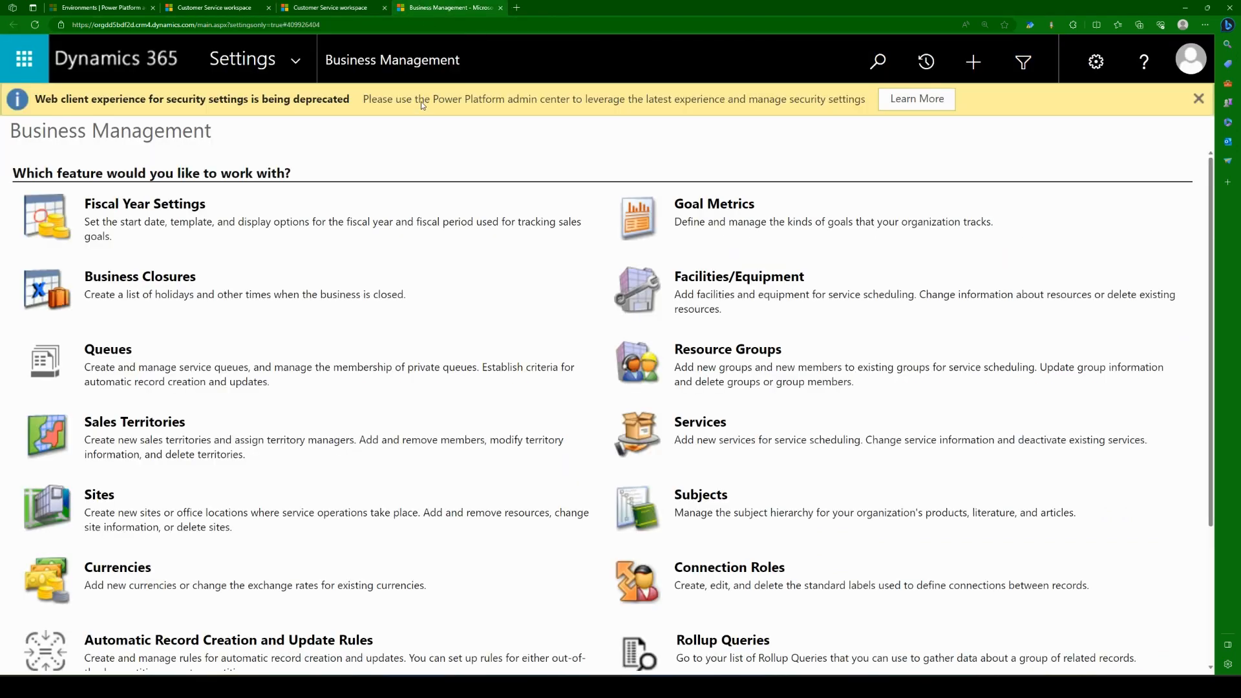
{"action": "left_click", "coordinate": [1024, 62]}
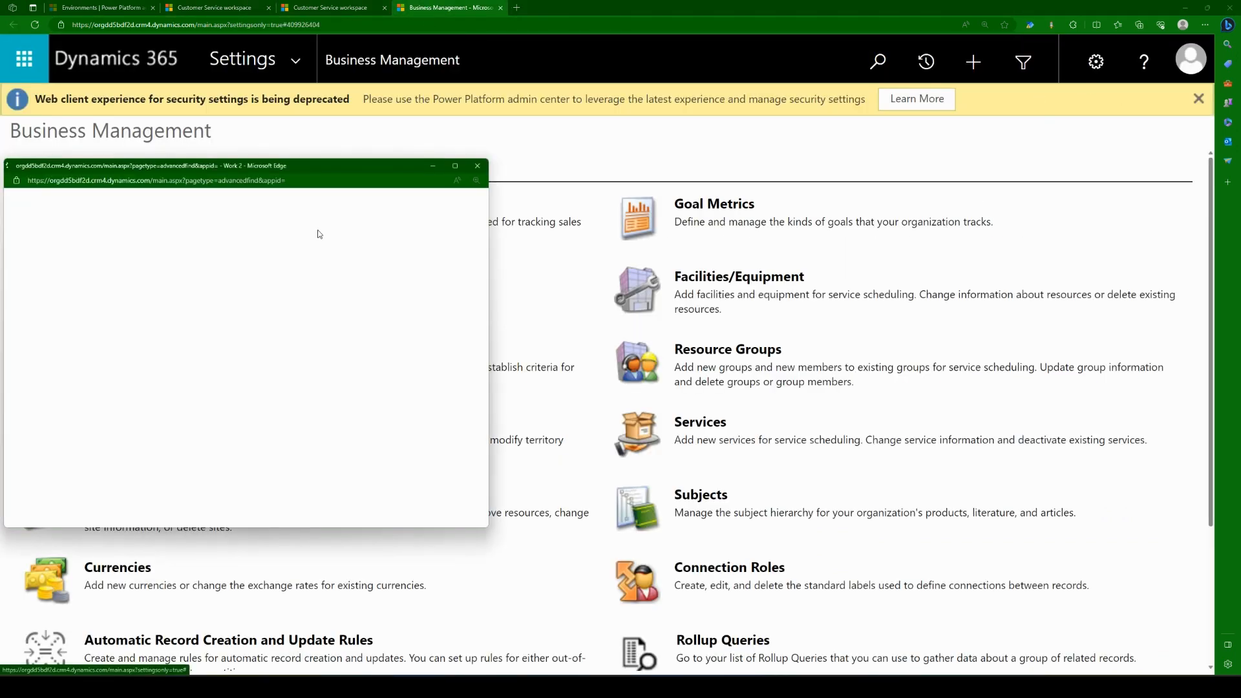
{"action": "left_click_drag", "start_coordinate": [299, 166], "coordinate": [928, 165]}
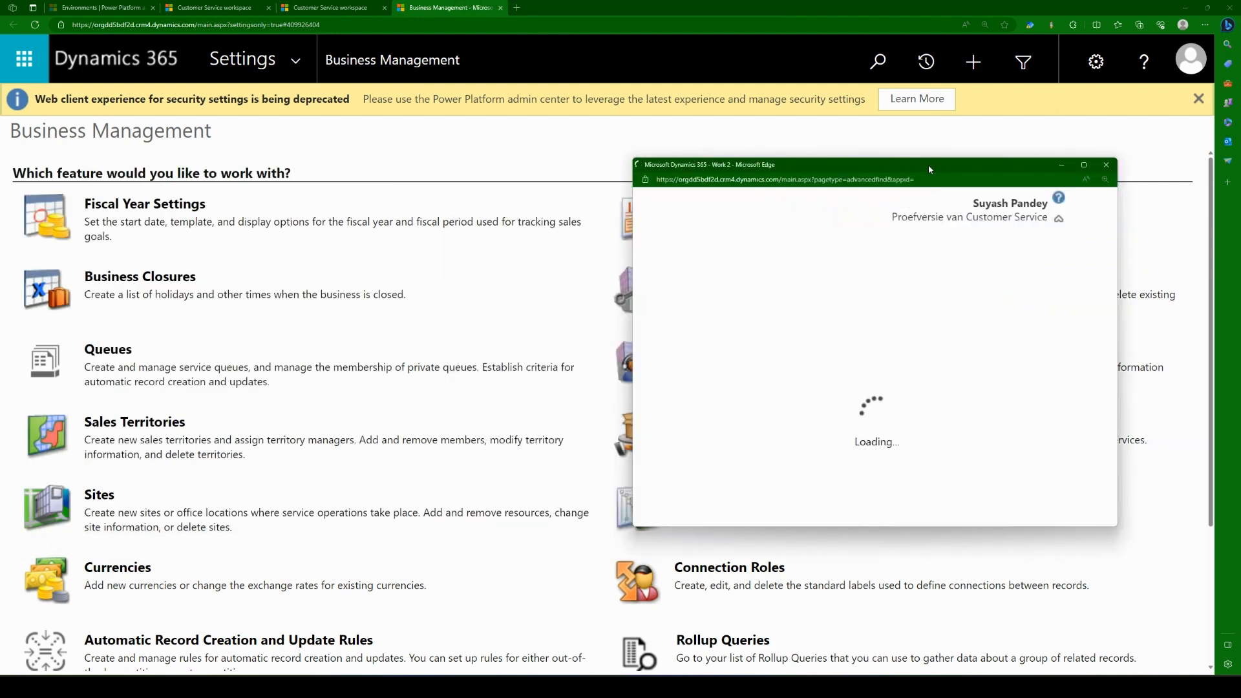
{"action": "double_click", "coordinate": [929, 167]}
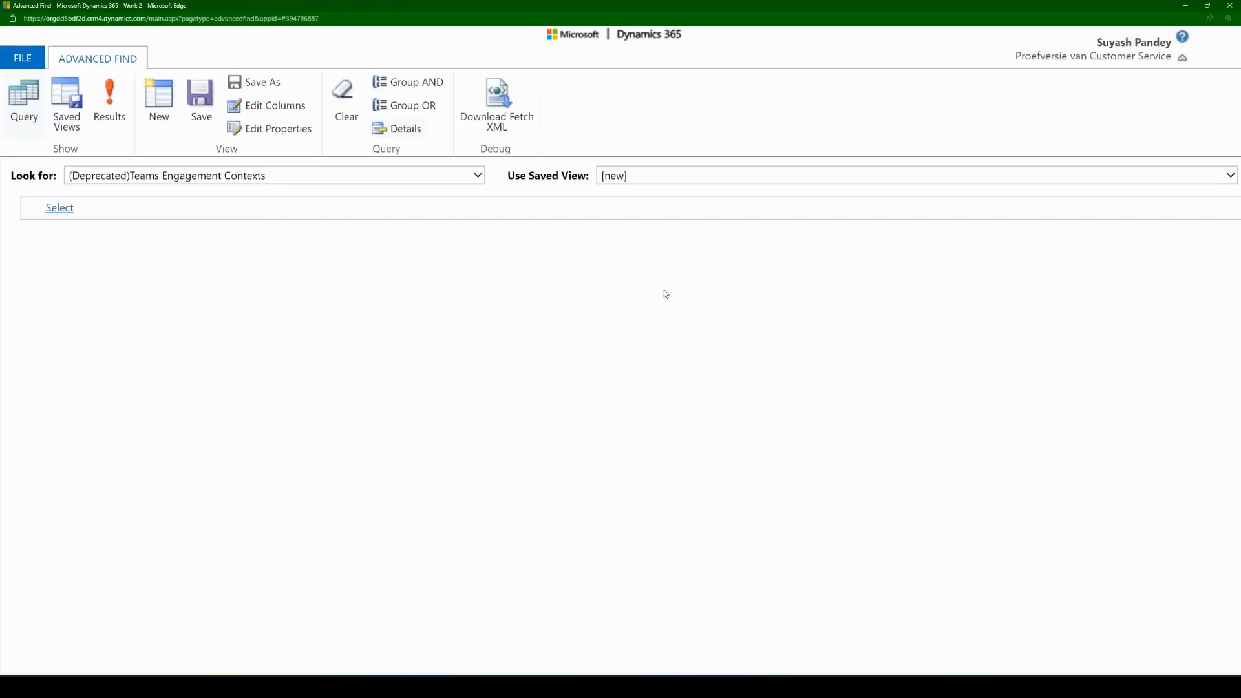
{"action": "key", "text": "ctrl+plus"}
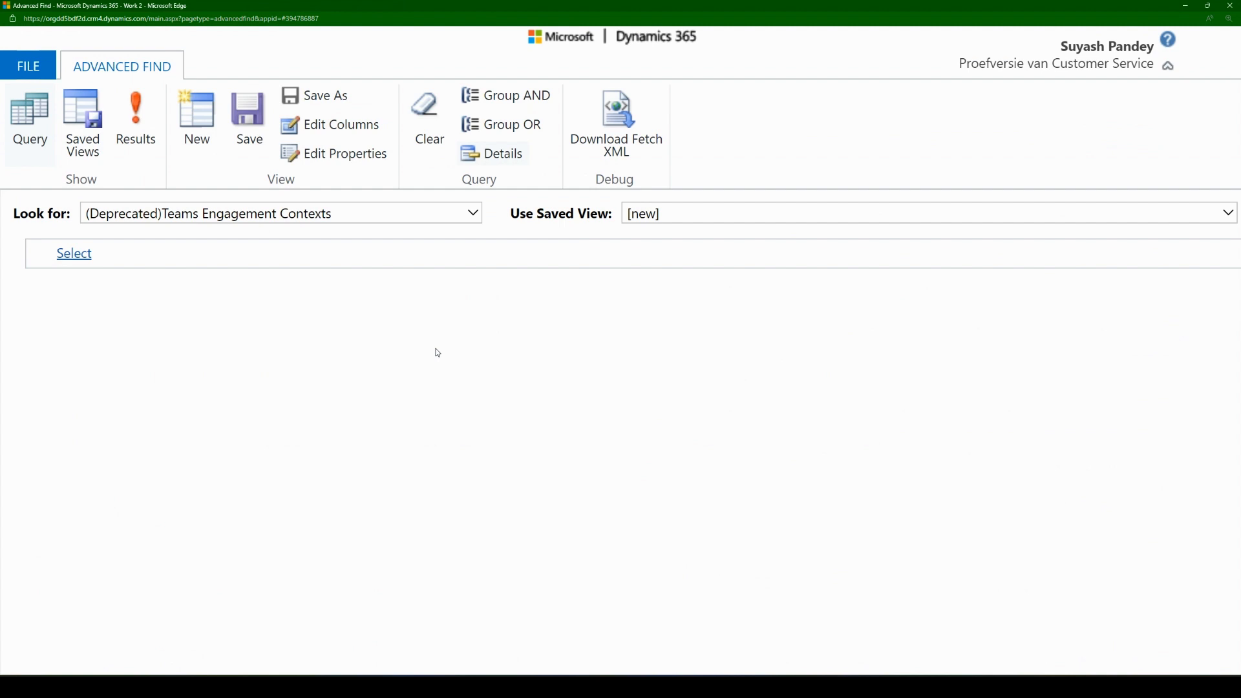
Browse the tables available in the legacy Advanced Find, set the query to look for System Jobs, and show the results.
{"action": "left_click", "coordinate": [459, 204]}
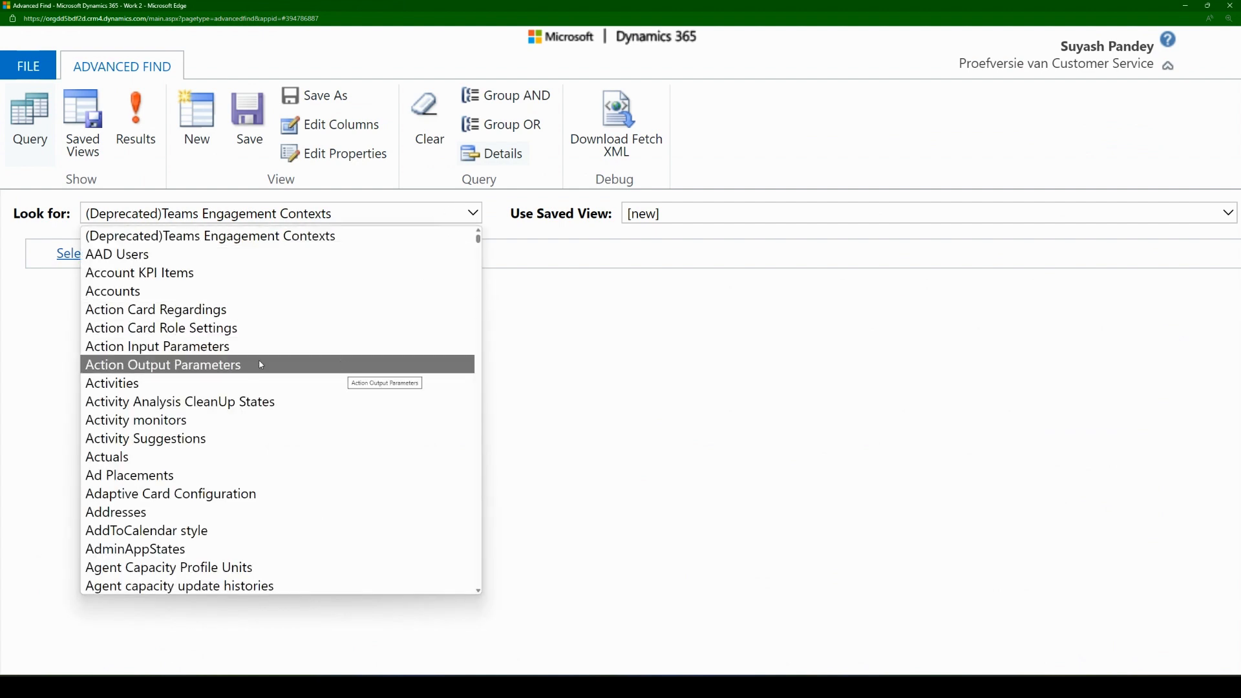
{"action": "scroll", "coordinate": [245, 401], "scroll_direction": "down", "scroll_amount": 10}
{"action": "scroll", "coordinate": [240, 403], "scroll_direction": "down", "scroll_amount": 6}
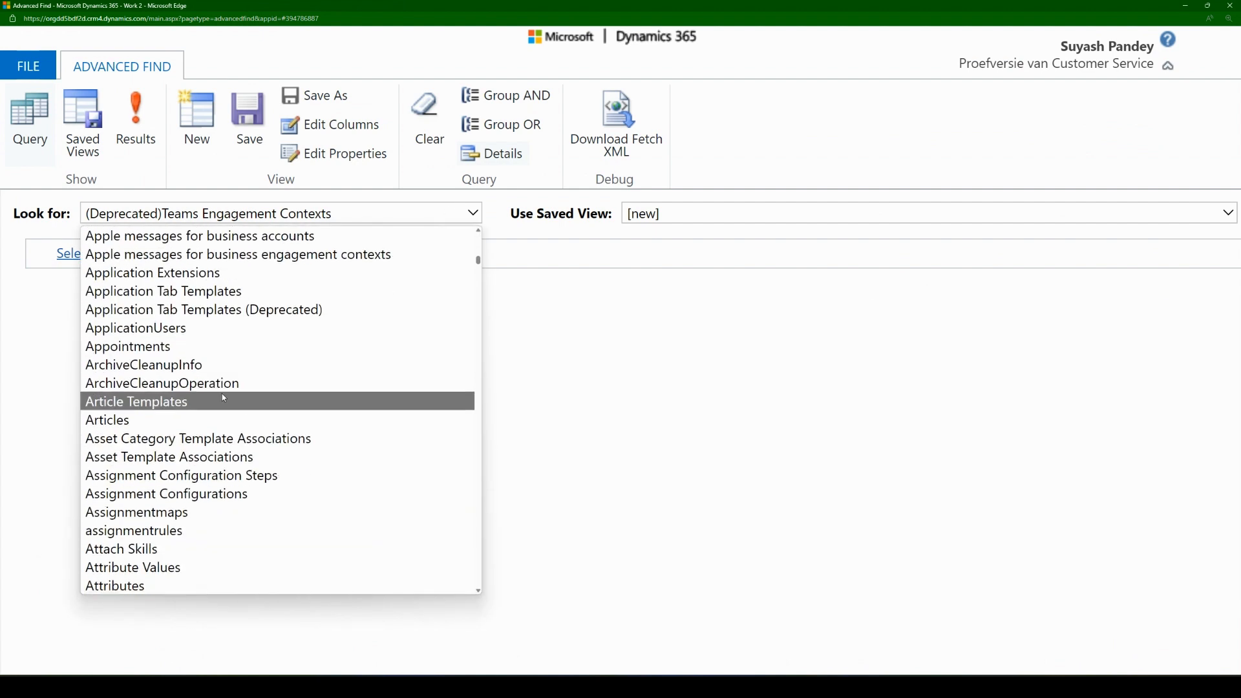
{"action": "scroll", "coordinate": [233, 407], "scroll_direction": "down", "scroll_amount": 6}
{"action": "scroll", "coordinate": [246, 432], "scroll_direction": "down", "scroll_amount": 8}
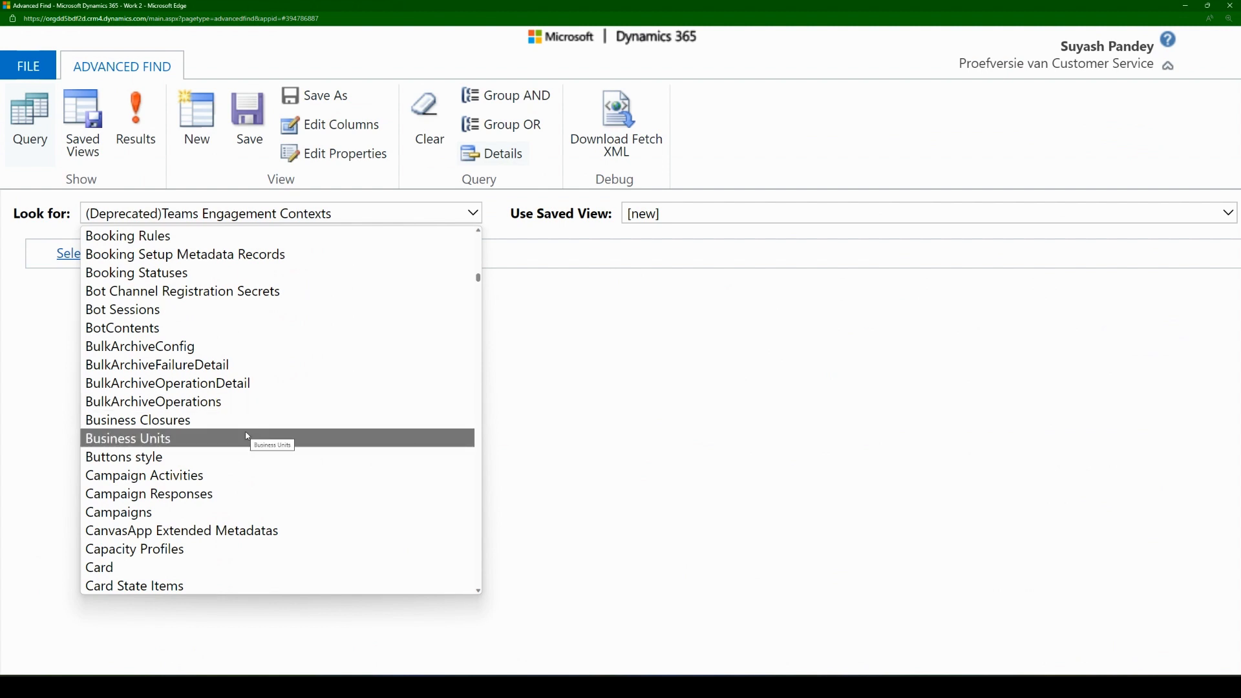
{"action": "scroll", "coordinate": [258, 433], "scroll_direction": "down", "scroll_amount": 15}
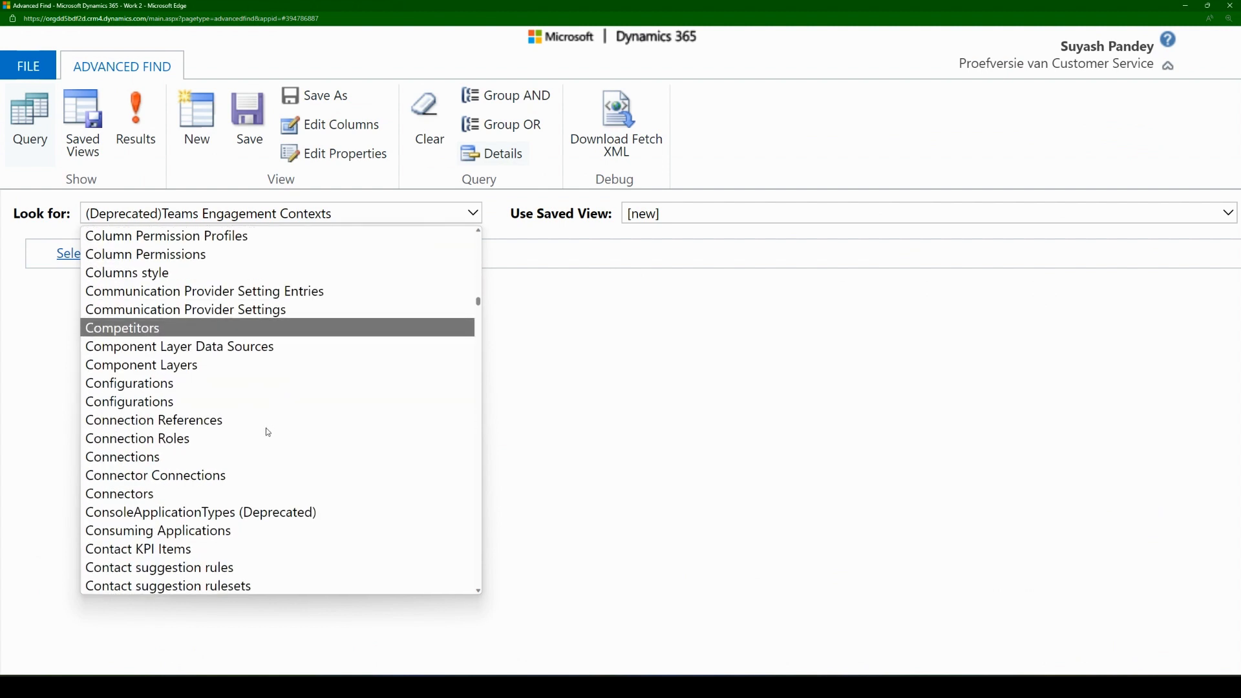
{"action": "scroll", "coordinate": [269, 432], "scroll_direction": "down", "scroll_amount": 4}
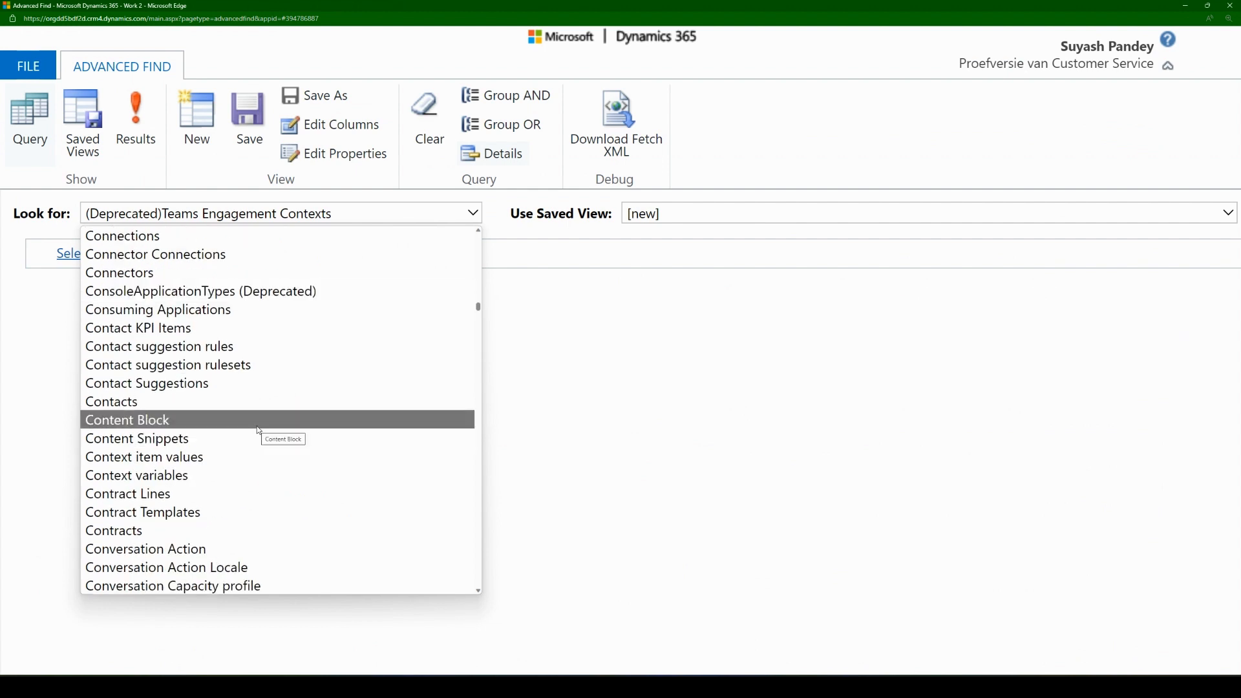
{"action": "type", "text": "sys"}
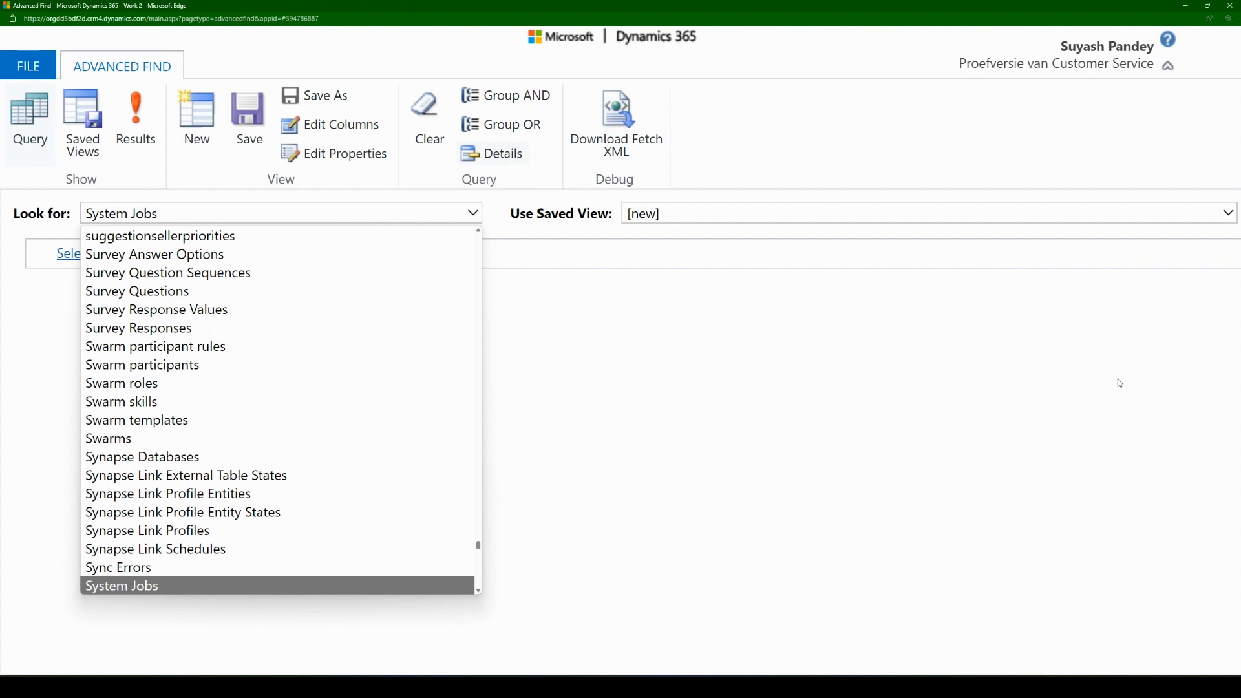
{"action": "key", "text": "Return"}
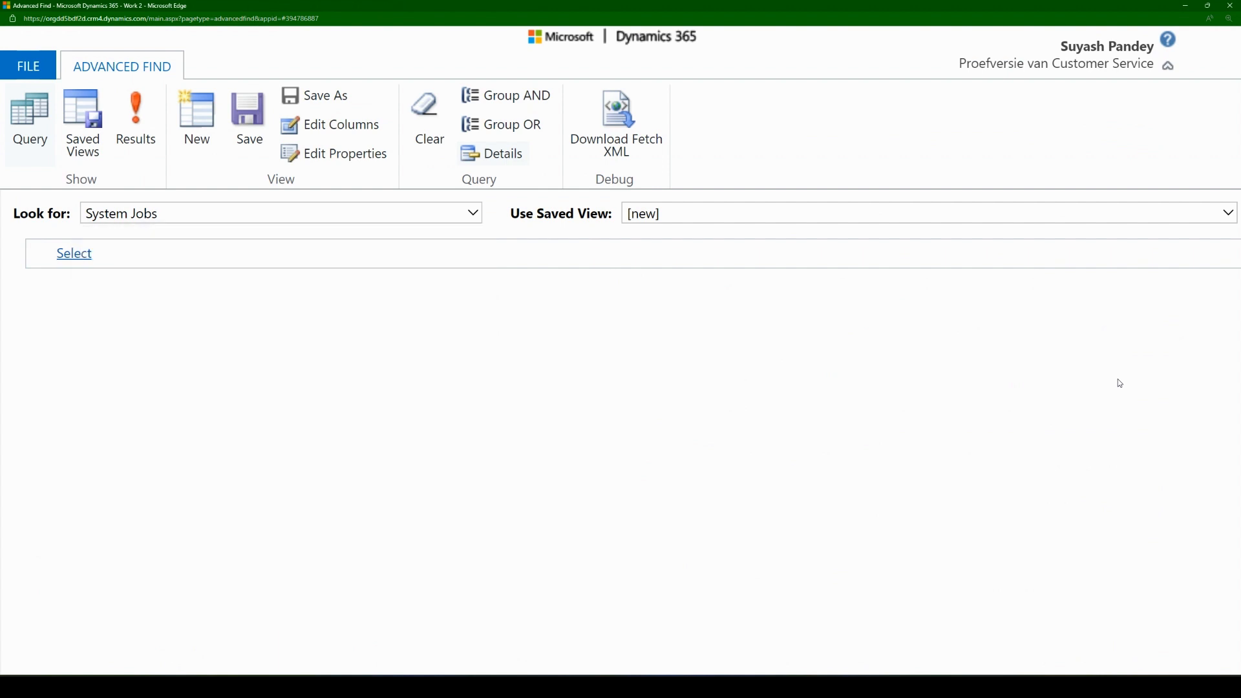
{"action": "left_click", "coordinate": [137, 111]}
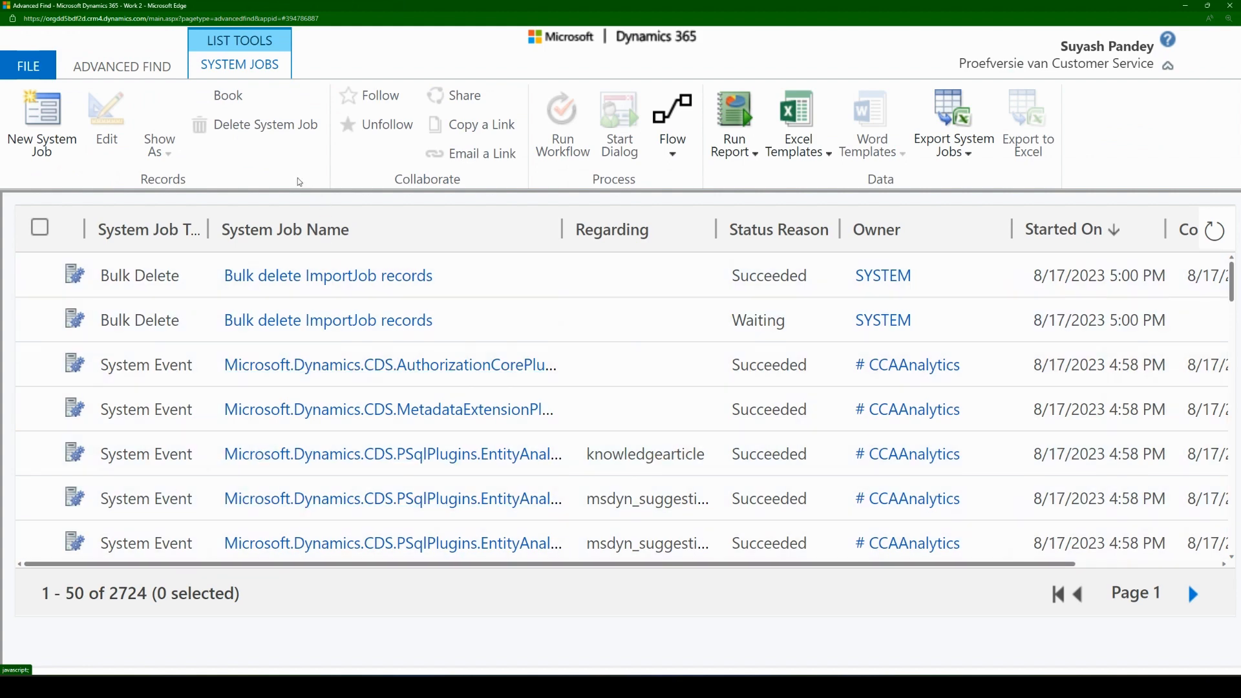
Return to the query, change the searched table to Cases, and show the results.
{"action": "left_click", "coordinate": [152, 68]}
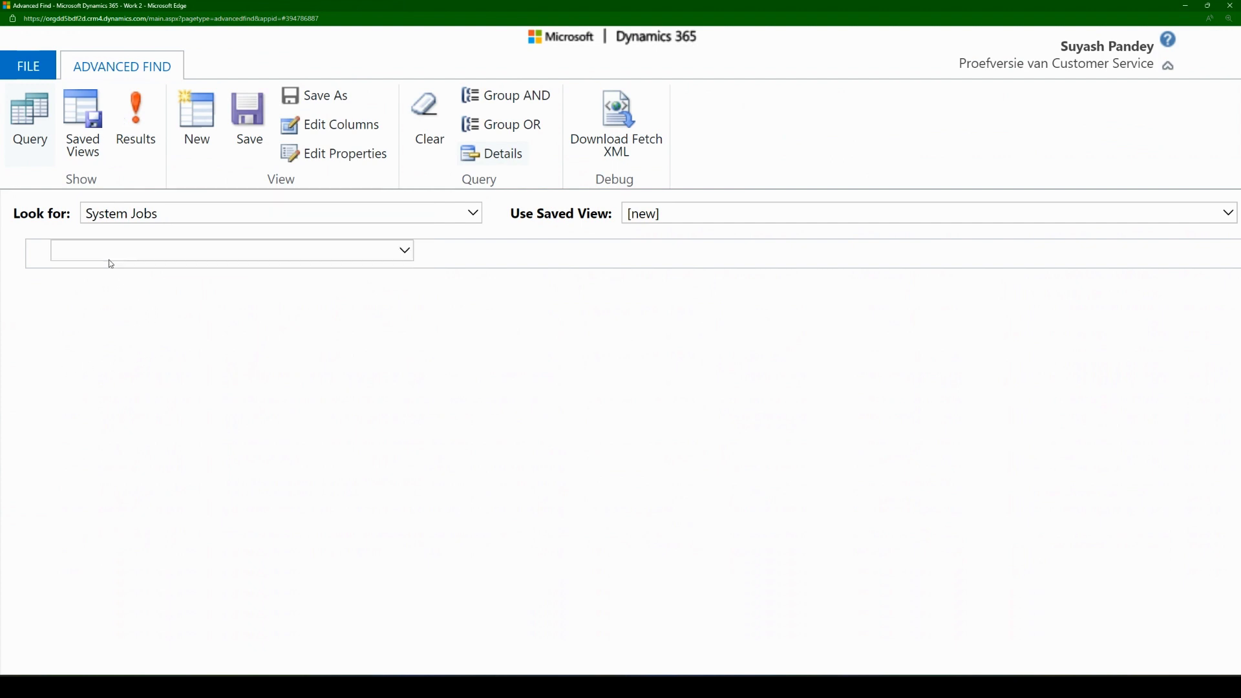
{"action": "left_click", "coordinate": [150, 215]}
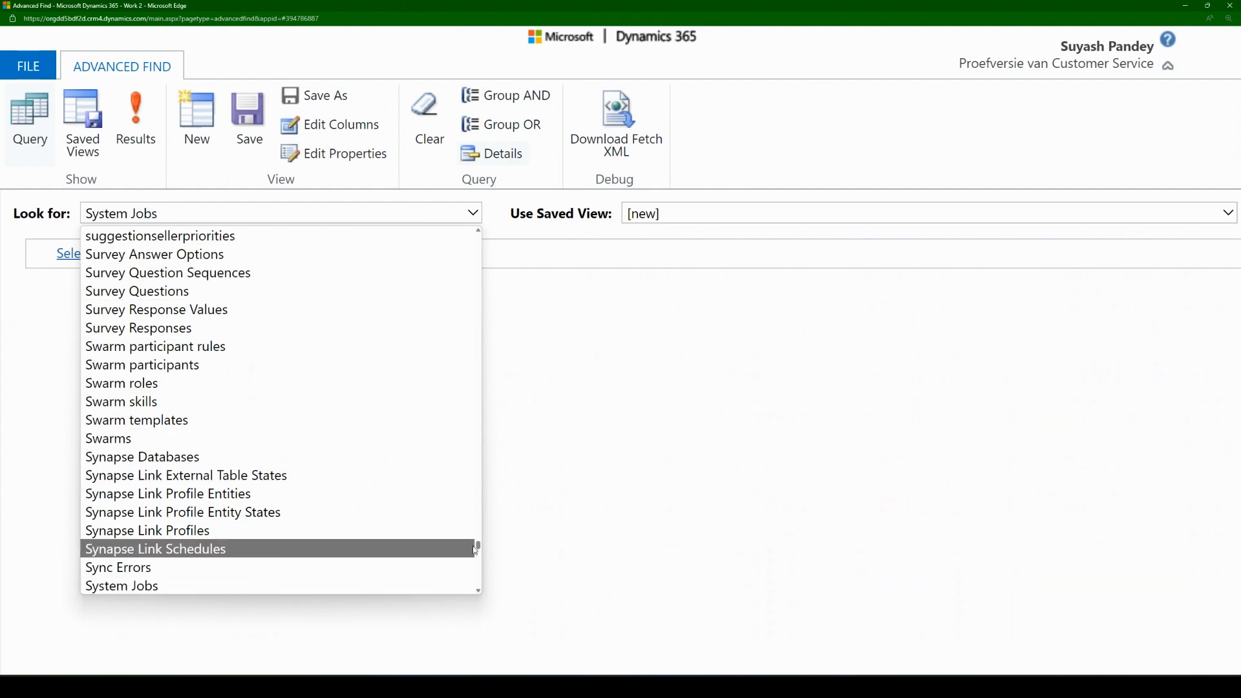
{"action": "left_click_drag", "start_coordinate": [478, 547], "coordinate": [512, 244]}
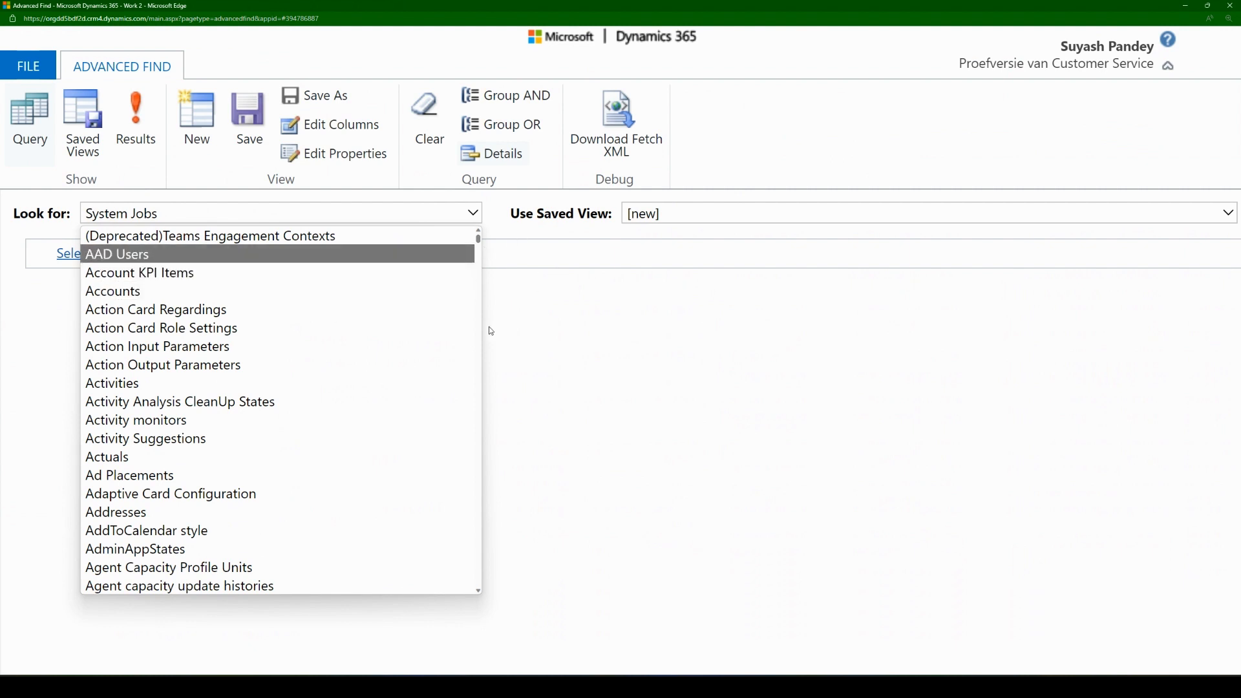
{"action": "type", "text": "case"}
{"action": "key", "text": "Down"}
{"action": "key", "text": "Down"}
{"action": "key", "text": "Down"}
{"action": "key", "text": "Down"}
{"action": "key", "text": "Down"}
{"action": "key", "text": "Up"}
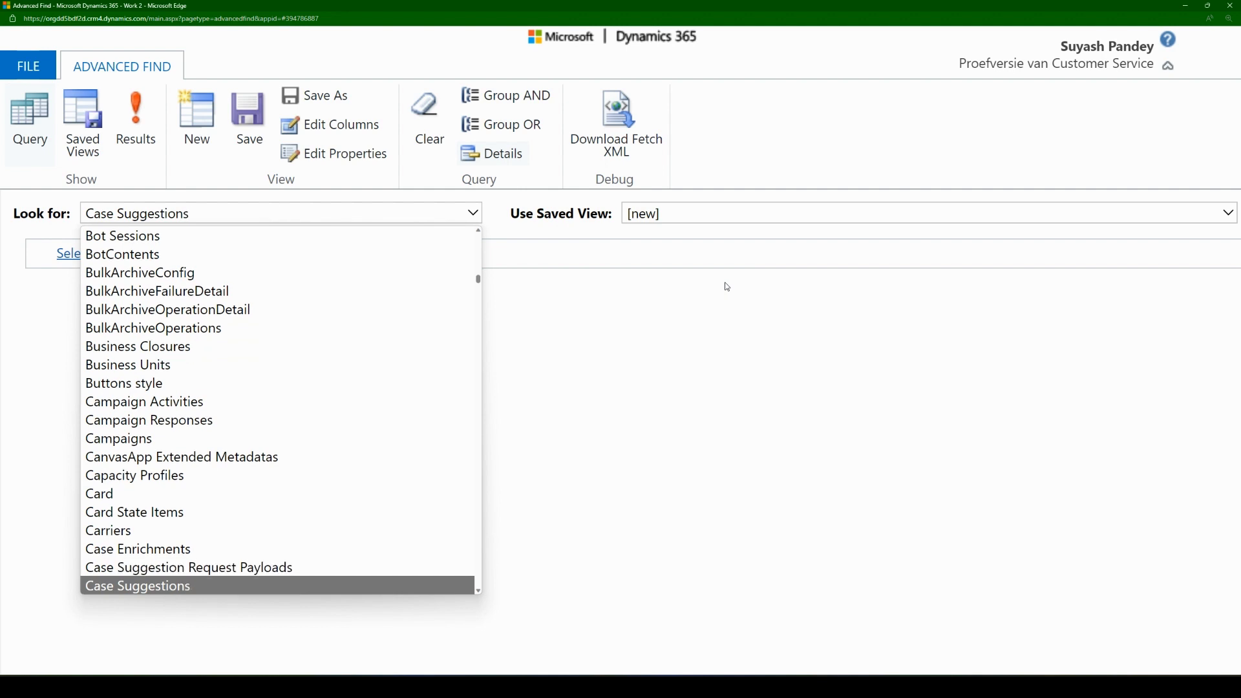
{"action": "key", "text": "Return"}
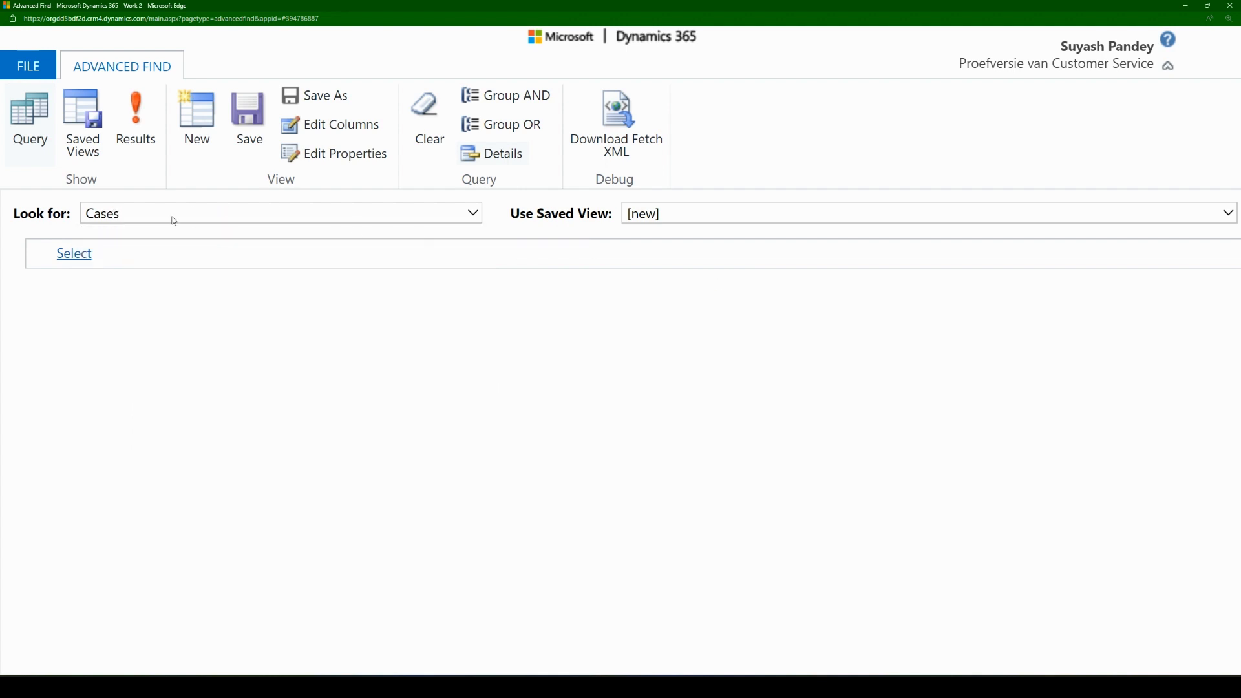
{"action": "left_click", "coordinate": [138, 132]}
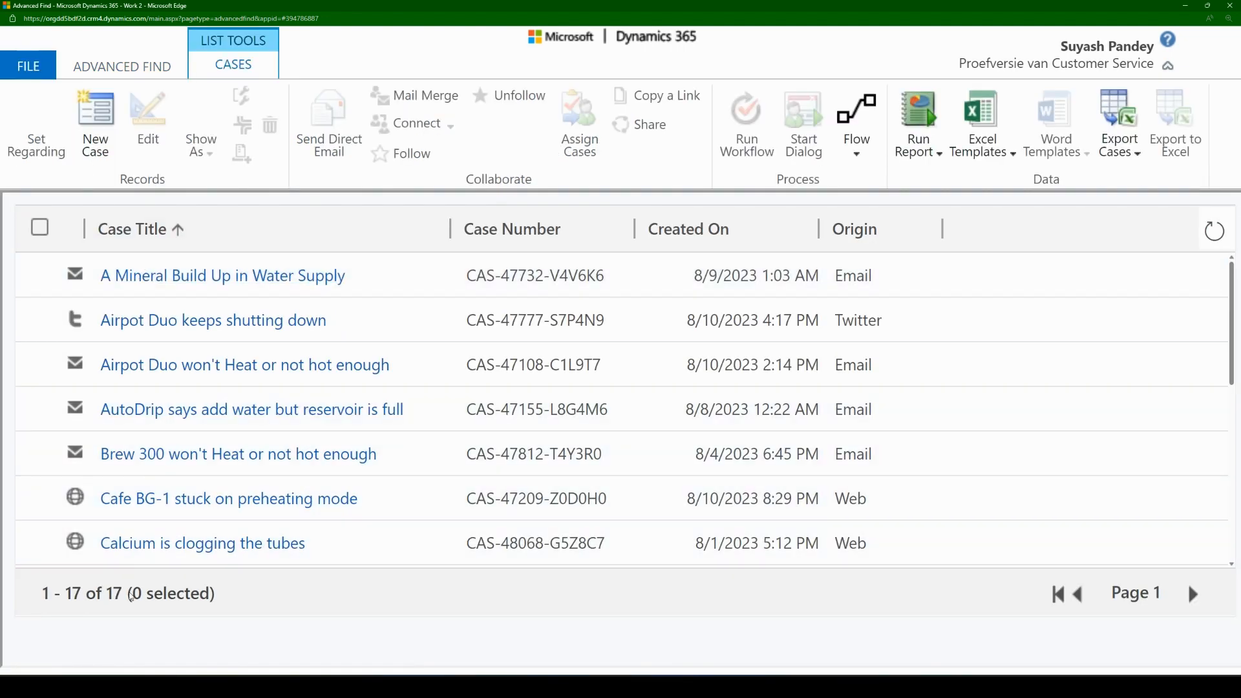
Check the record count of the Cases results and return to the Advanced Find query.
{"action": "left_click_drag", "start_coordinate": [45, 602], "coordinate": [131, 603]}
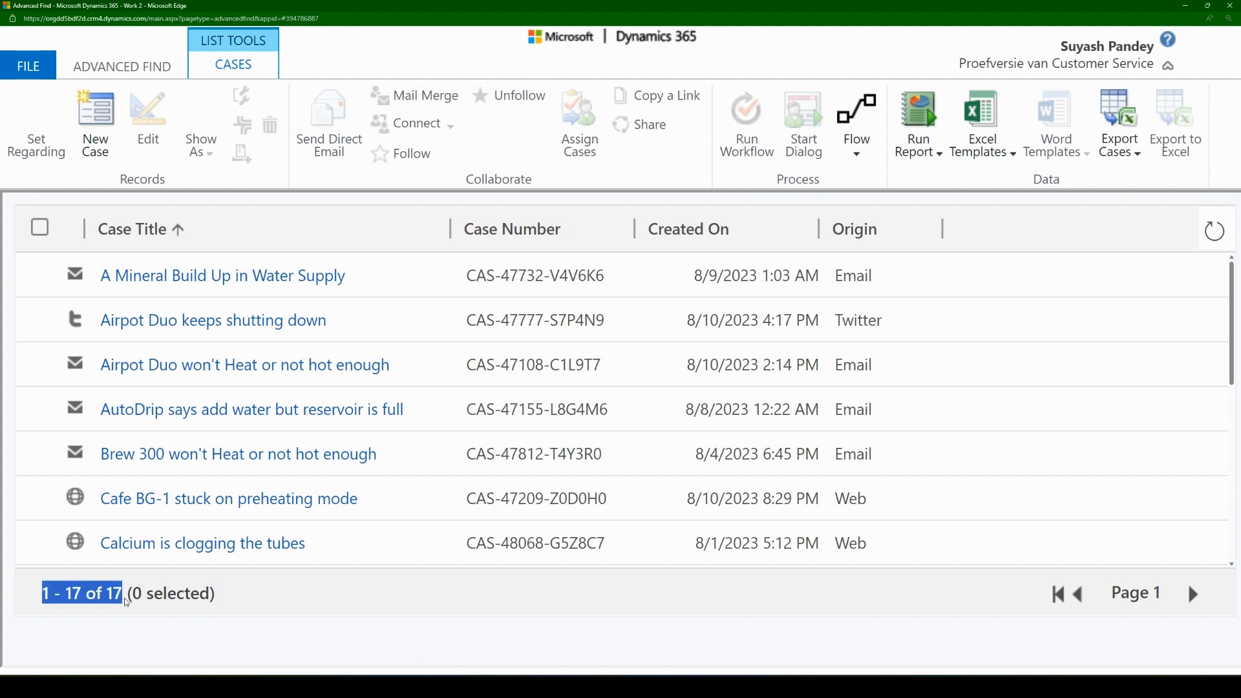
{"action": "left_click", "coordinate": [129, 605]}
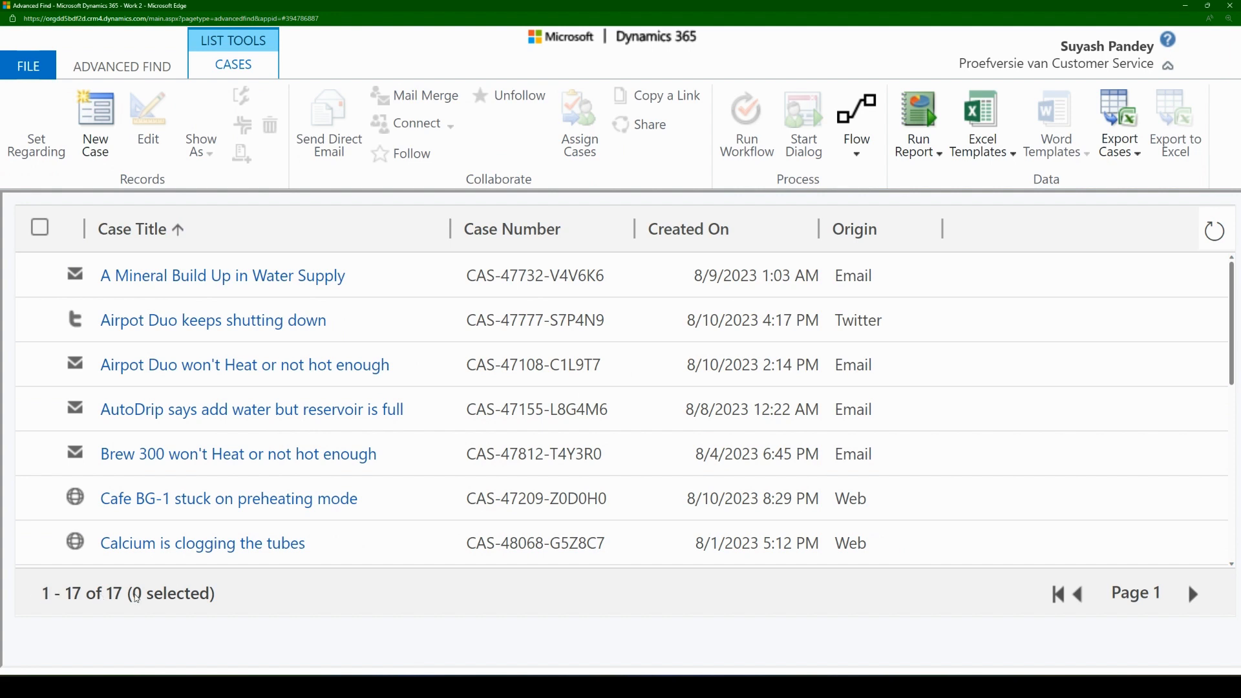
{"action": "left_click_drag", "start_coordinate": [52, 598], "coordinate": [172, 607]}
{"action": "left_click", "coordinate": [174, 608]}
{"action": "left_click", "coordinate": [135, 69]}
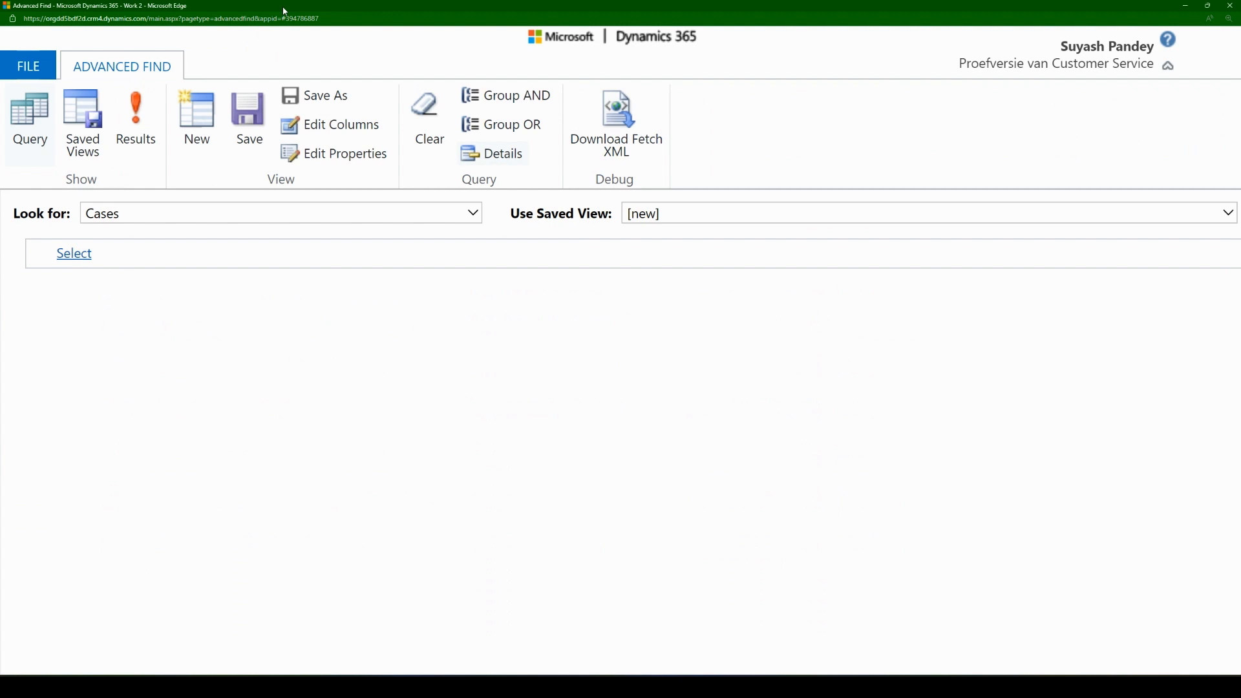
Shrink the legacy Advanced Find window, switch to the Customer Service workspace tab, and run its advanced find on the Accounts table.
{"action": "left_click_drag", "start_coordinate": [285, 11], "coordinate": [321, 130]}
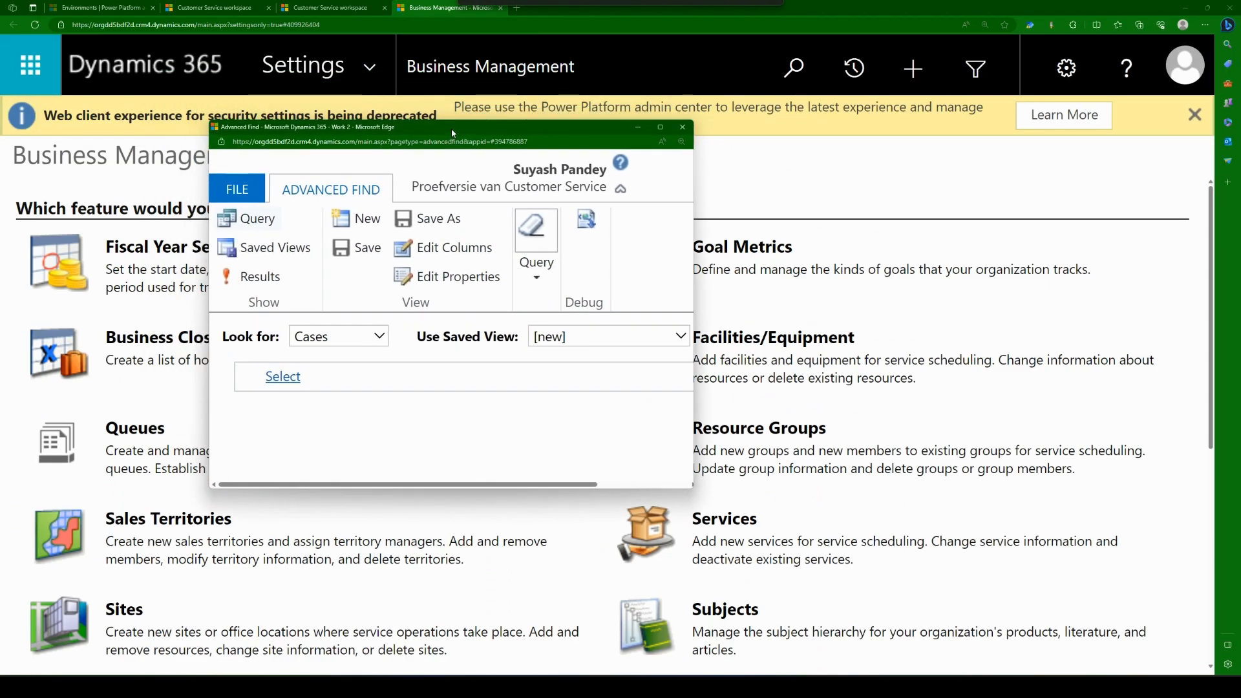
{"action": "left_click", "coordinate": [347, 103]}
{"action": "left_click", "coordinate": [330, 7]}
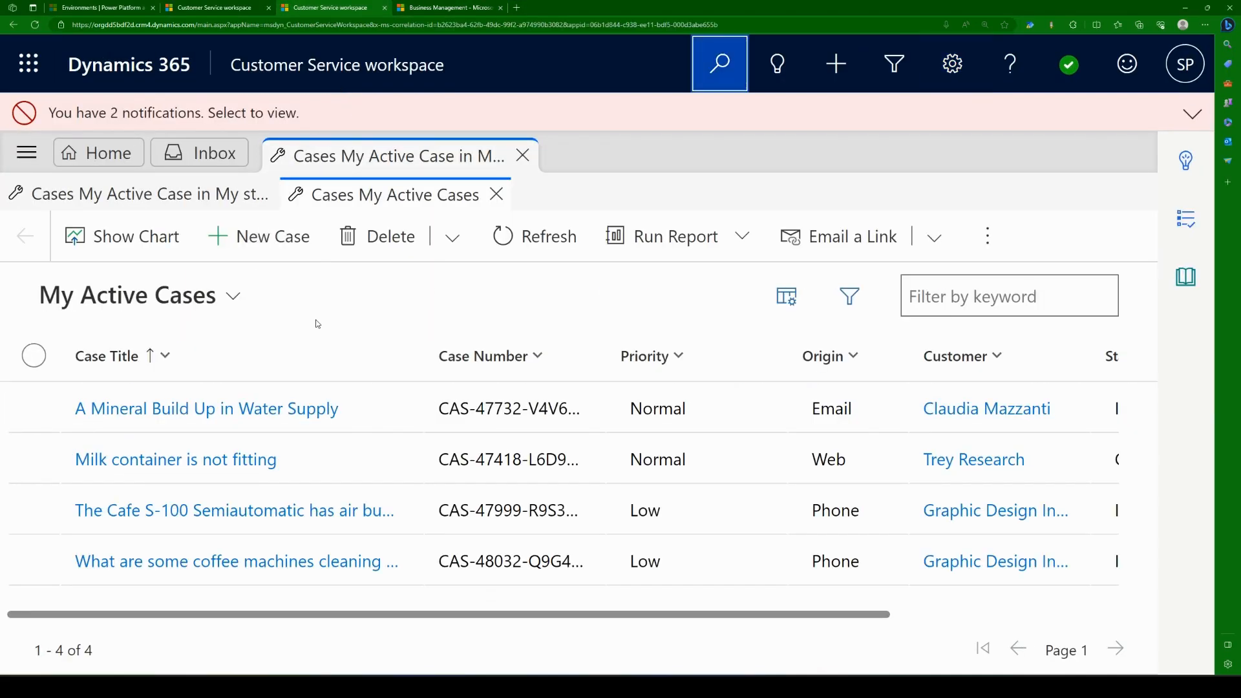
{"action": "left_click", "coordinate": [895, 63]}
{"action": "left_click", "coordinate": [852, 184]}
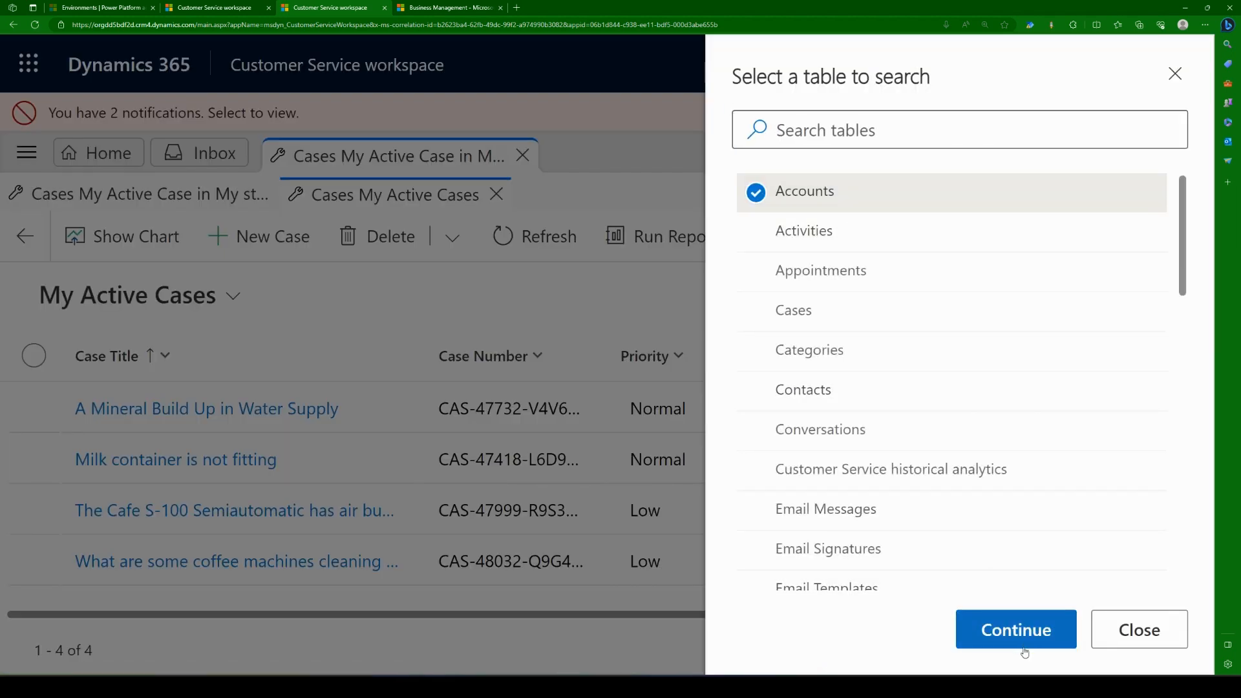
{"action": "left_click", "coordinate": [1024, 645]}
{"action": "left_click", "coordinate": [1020, 639]}
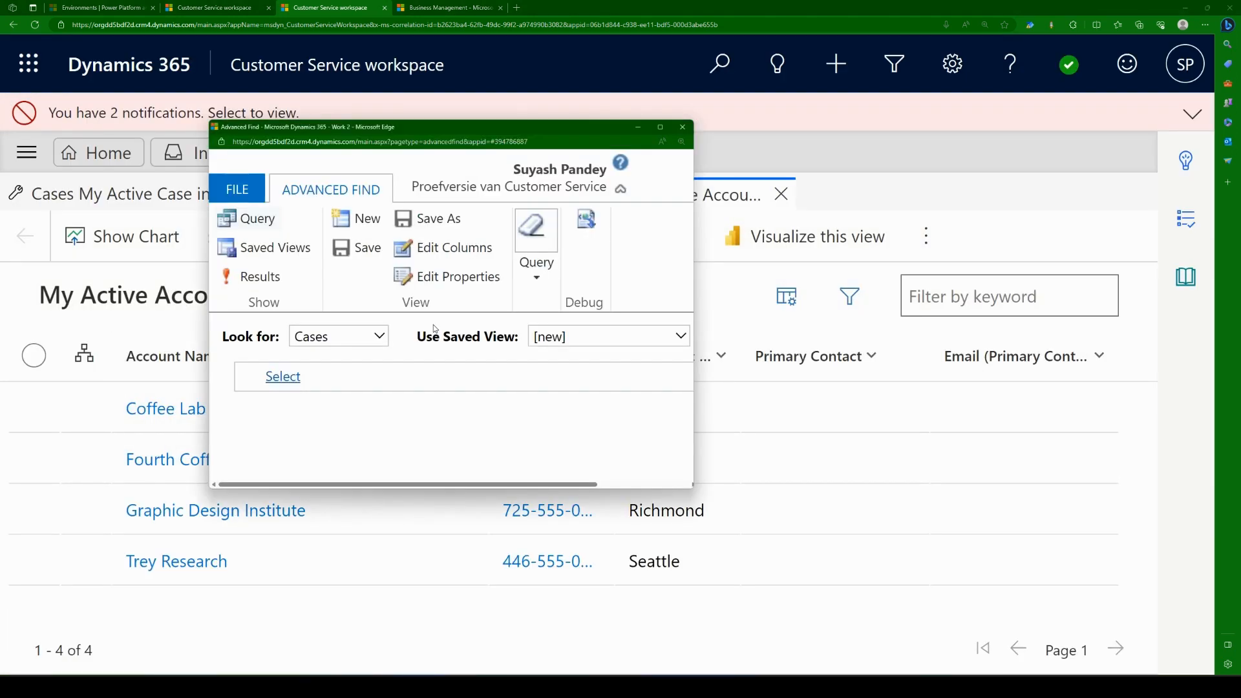
Maximize the legacy Advanced Find window, set the query to look for Accounts, and show the results.
{"action": "double_click", "coordinate": [477, 129]}
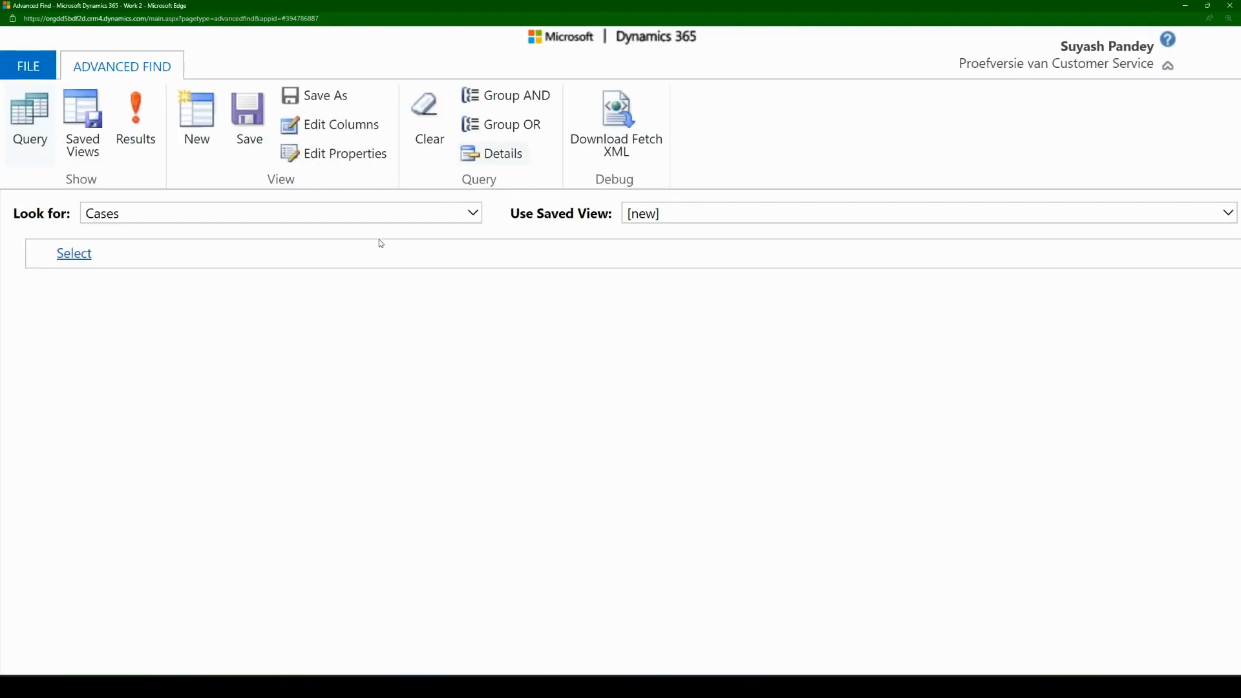
{"action": "left_click", "coordinate": [282, 214]}
{"action": "type", "text": "accounts"}
{"action": "key", "text": "Return"}
{"action": "left_click", "coordinate": [136, 123]}
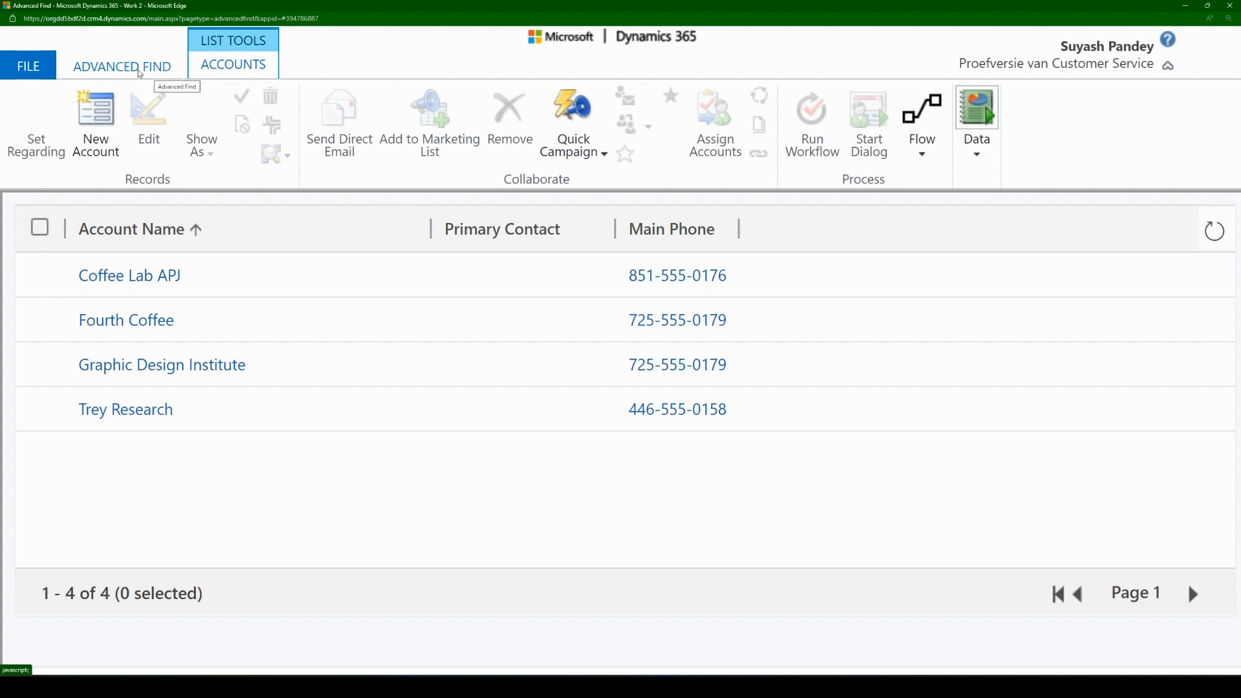
Return to the legacy query, set it to look for Cases instead of Accounts, and show the results.
{"action": "left_click", "coordinate": [139, 73]}
{"action": "left_click", "coordinate": [173, 212]}
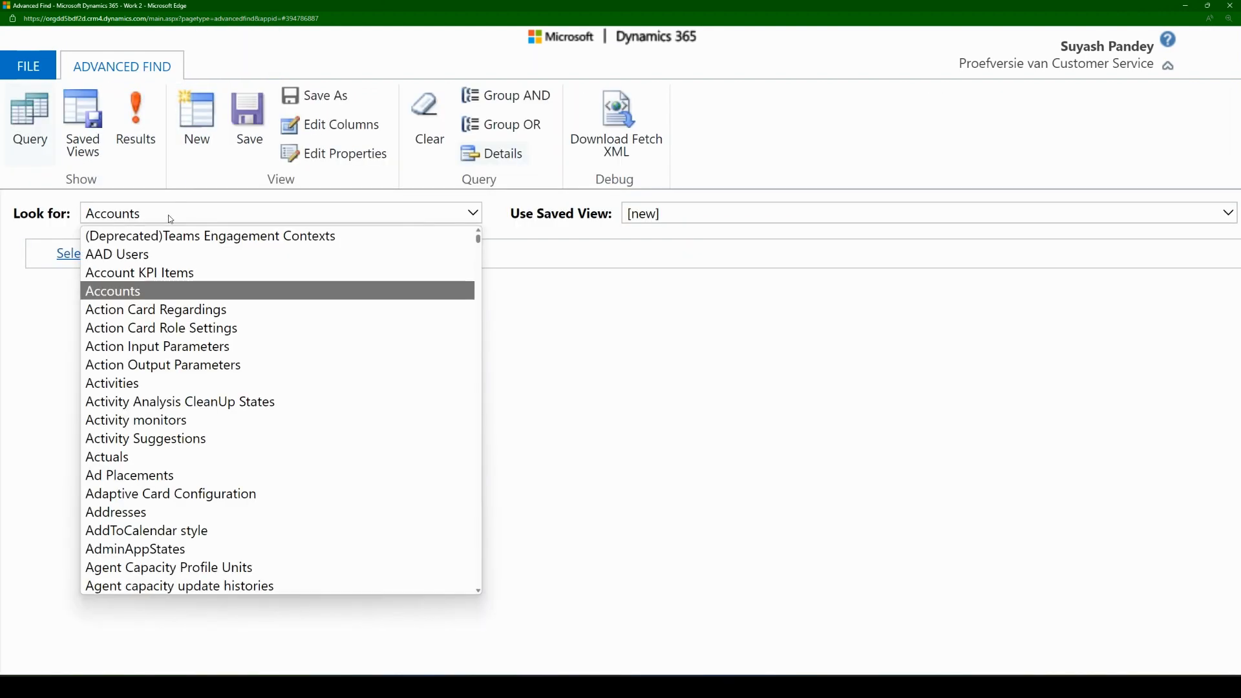
{"action": "type", "text": "case"}
{"action": "key", "text": "Up"}
{"action": "key", "text": "Down"}
{"action": "key", "text": "Down"}
{"action": "key", "text": "Down"}
{"action": "key", "text": "Down"}
{"action": "key", "text": "Down"}
{"action": "key", "text": "Down"}
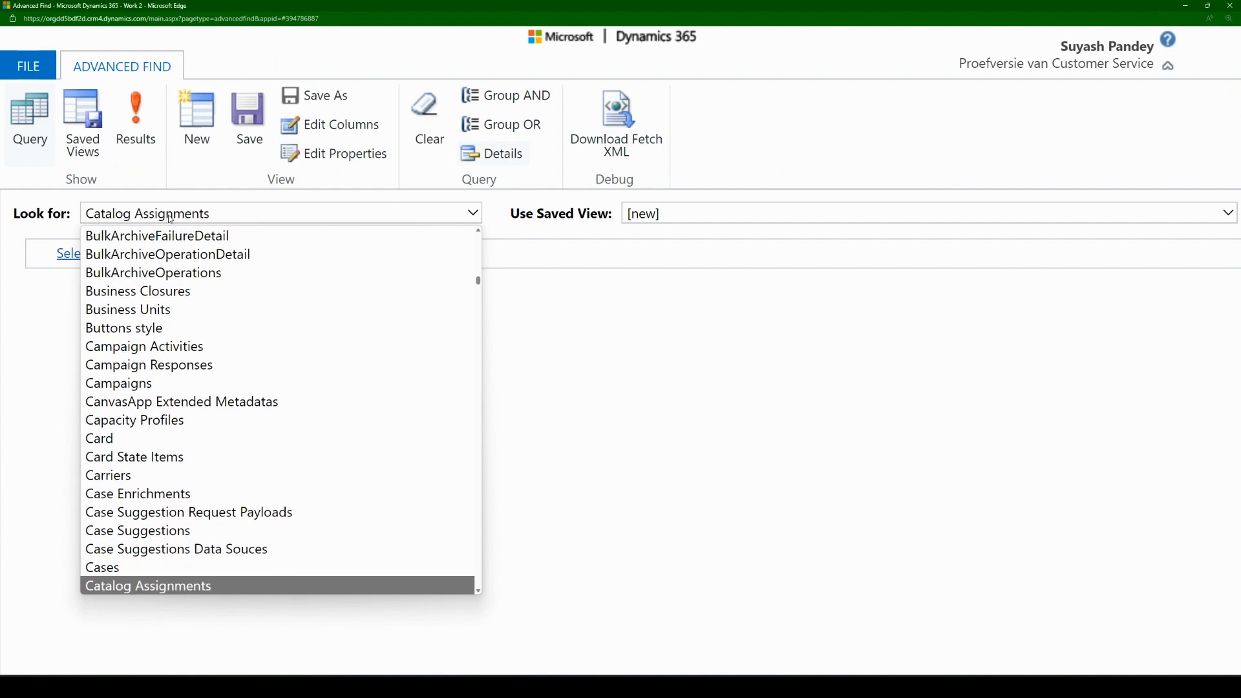
{"action": "key", "text": "Up"}
{"action": "key", "text": "Return"}
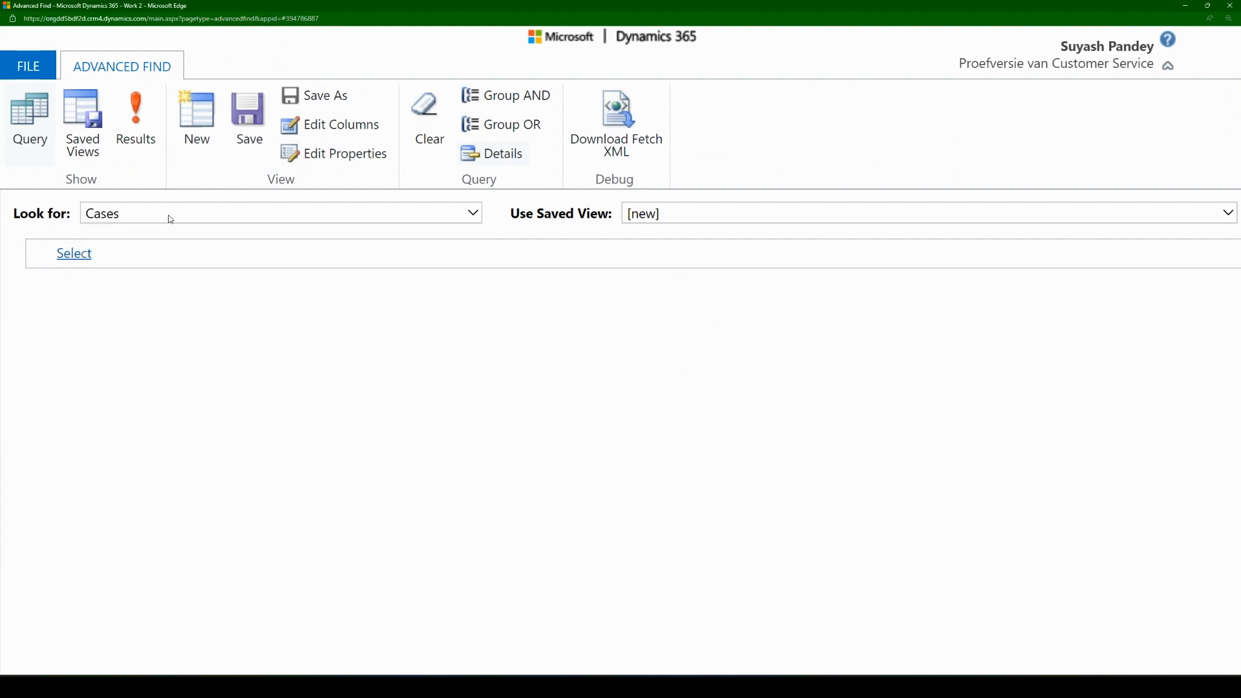
{"action": "left_click", "coordinate": [134, 126]}
{"action": "left_click", "coordinate": [152, 70]}
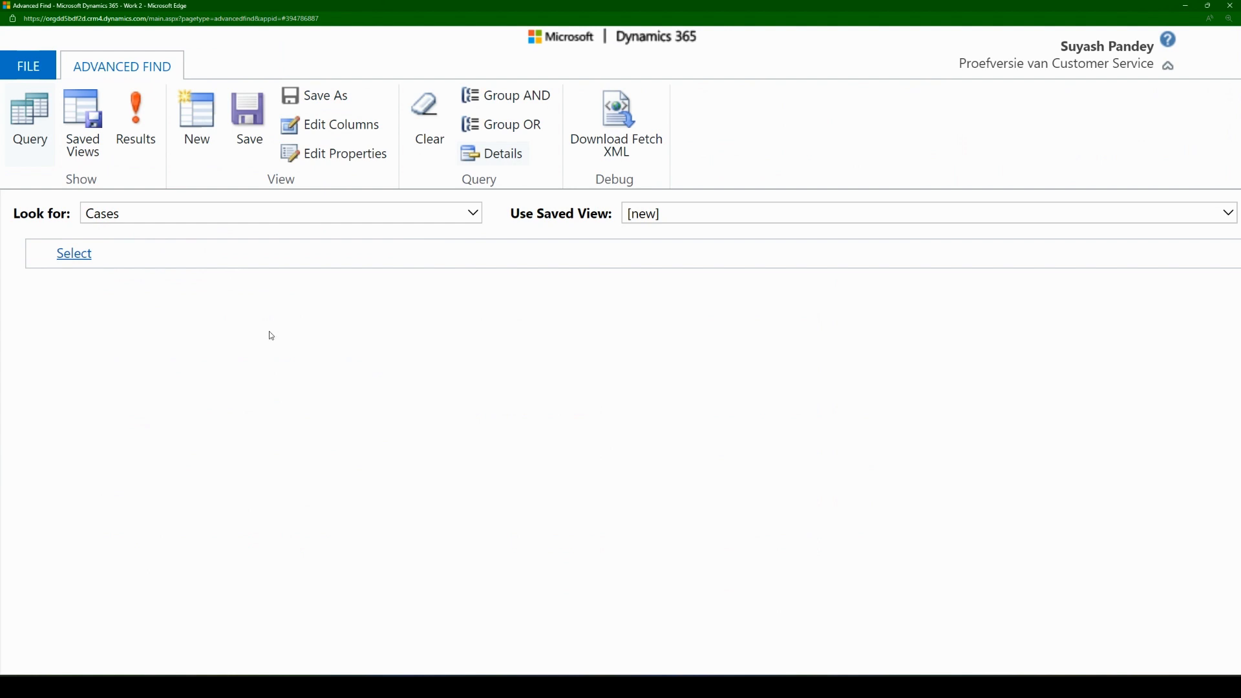
{"action": "left_click", "coordinate": [155, 155]}
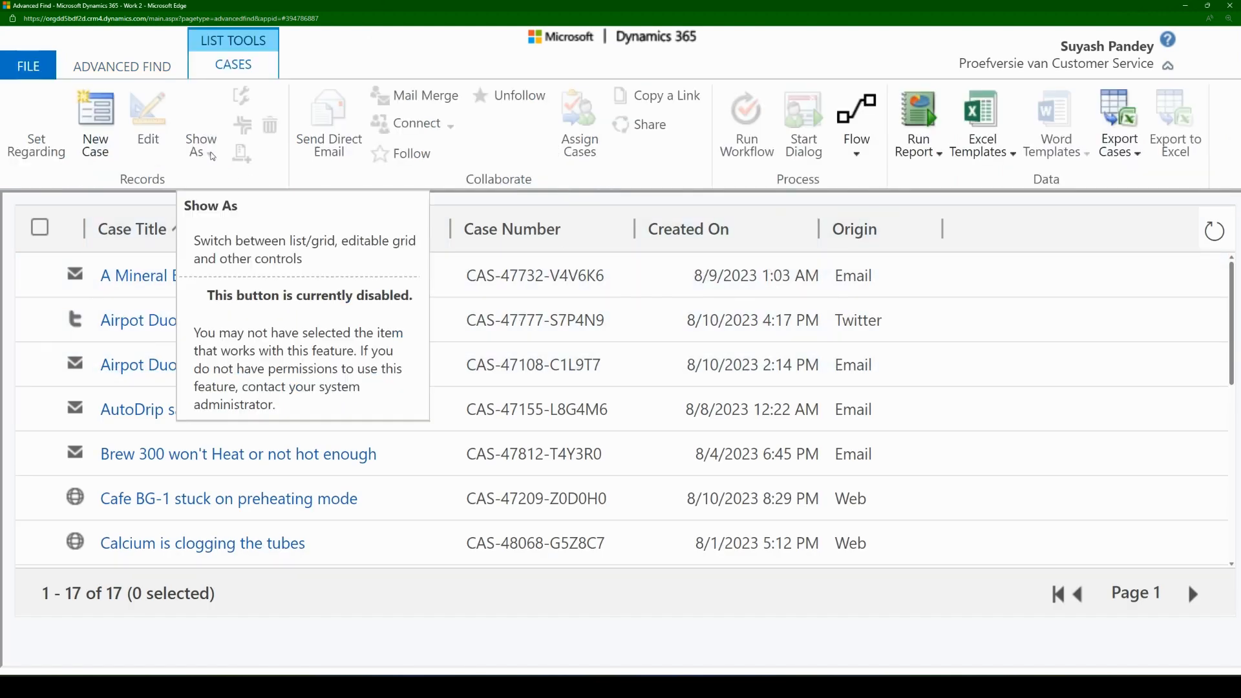
Return to the Cases query and add the Child Cases, Created By, Customer and Description columns to the view.
{"action": "left_click", "coordinate": [146, 70]}
{"action": "left_click", "coordinate": [340, 131]}
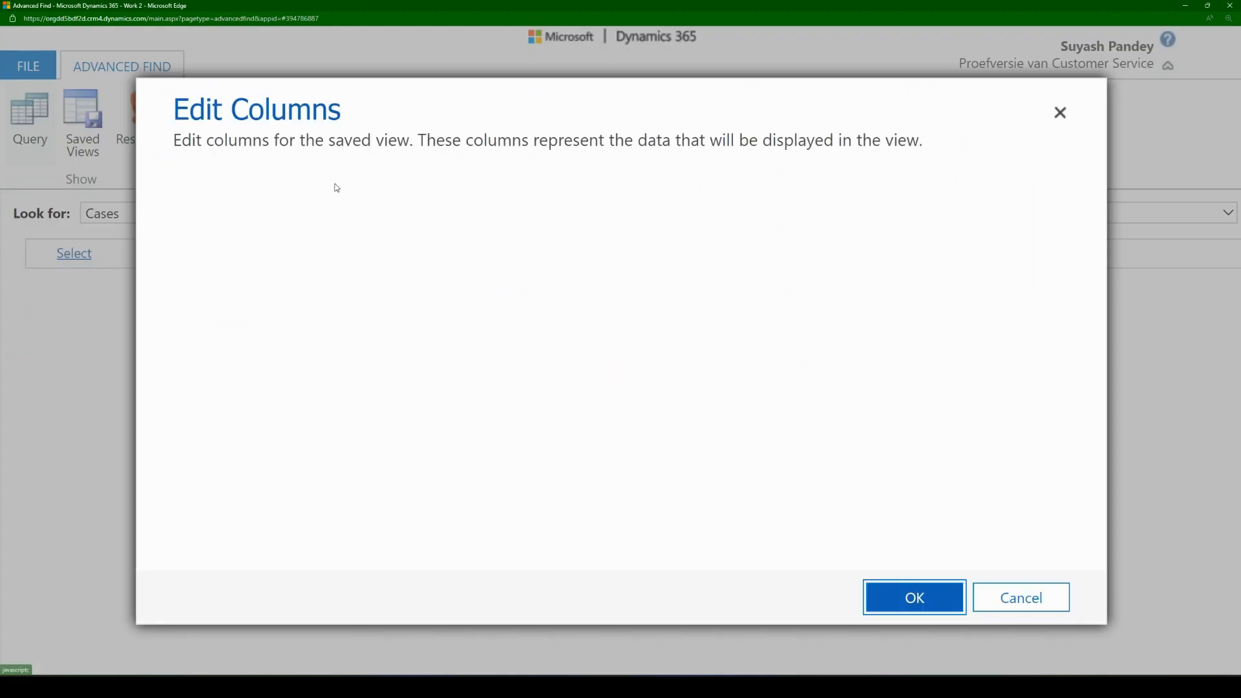
{"action": "left_click", "coordinate": [1066, 122]}
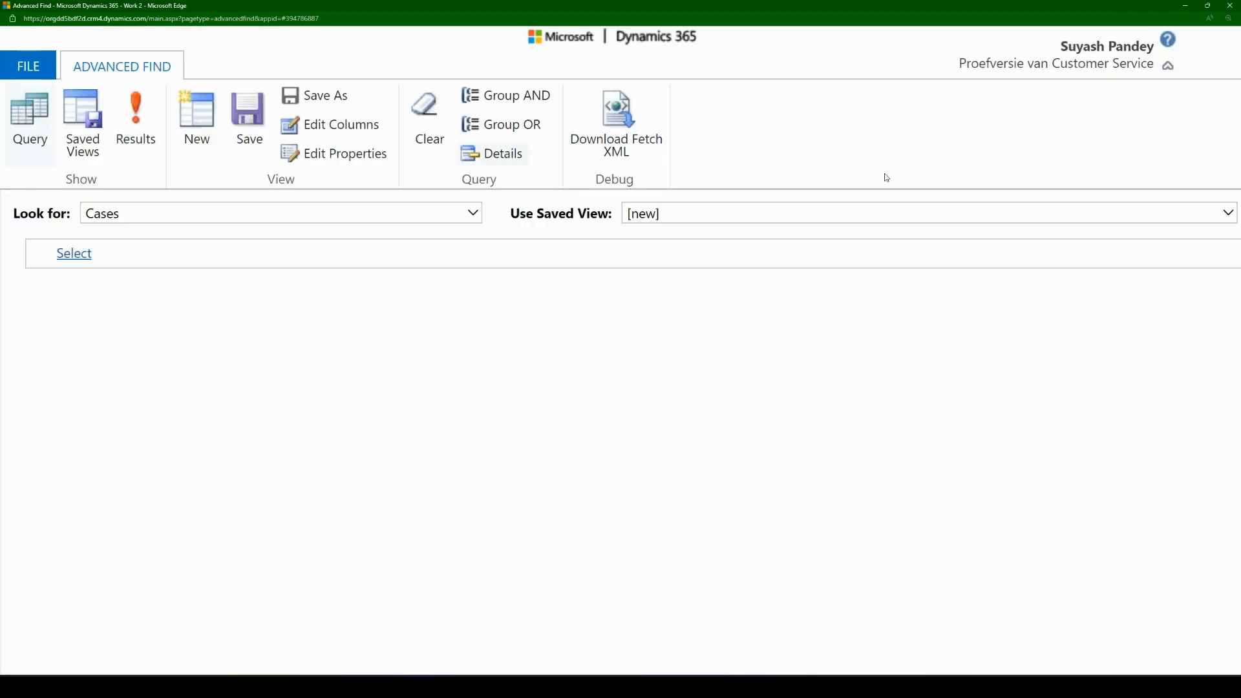
{"action": "left_click", "coordinate": [327, 126]}
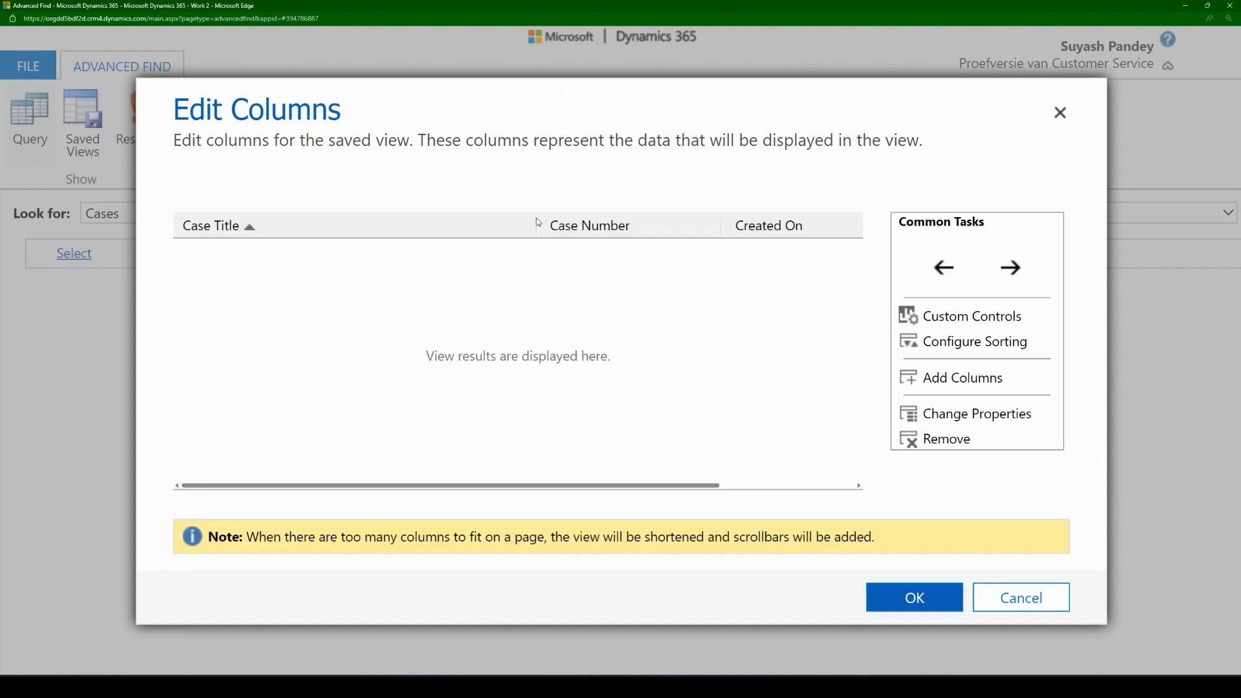
{"action": "left_click", "coordinate": [956, 381]}
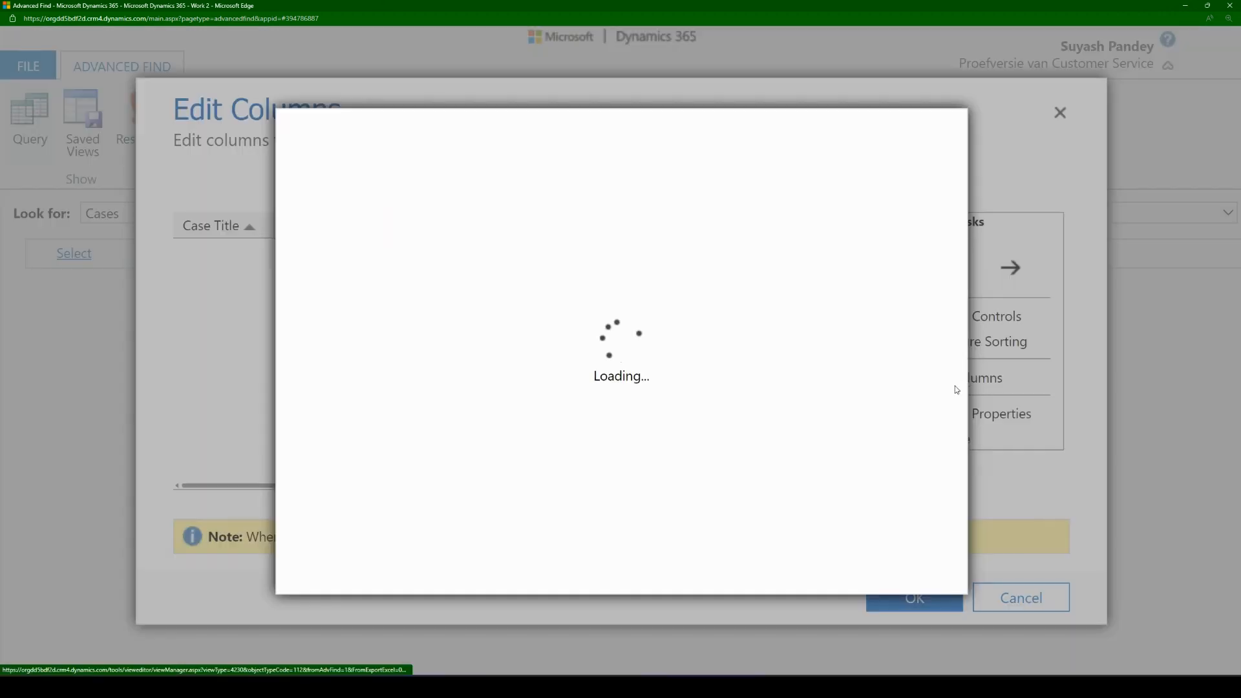
{"action": "scroll", "coordinate": [496, 424], "scroll_direction": "down", "scroll_amount": 3}
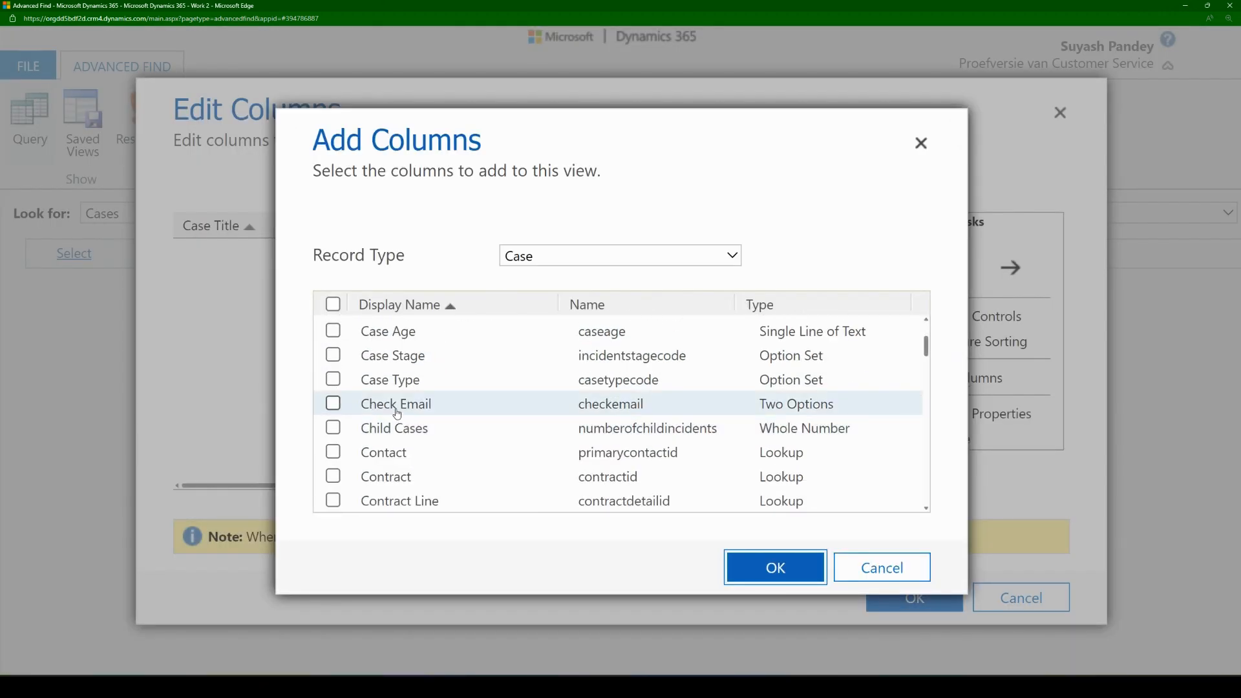
{"action": "left_click", "coordinate": [397, 428]}
{"action": "scroll", "coordinate": [397, 489], "scroll_direction": "down", "scroll_amount": 1}
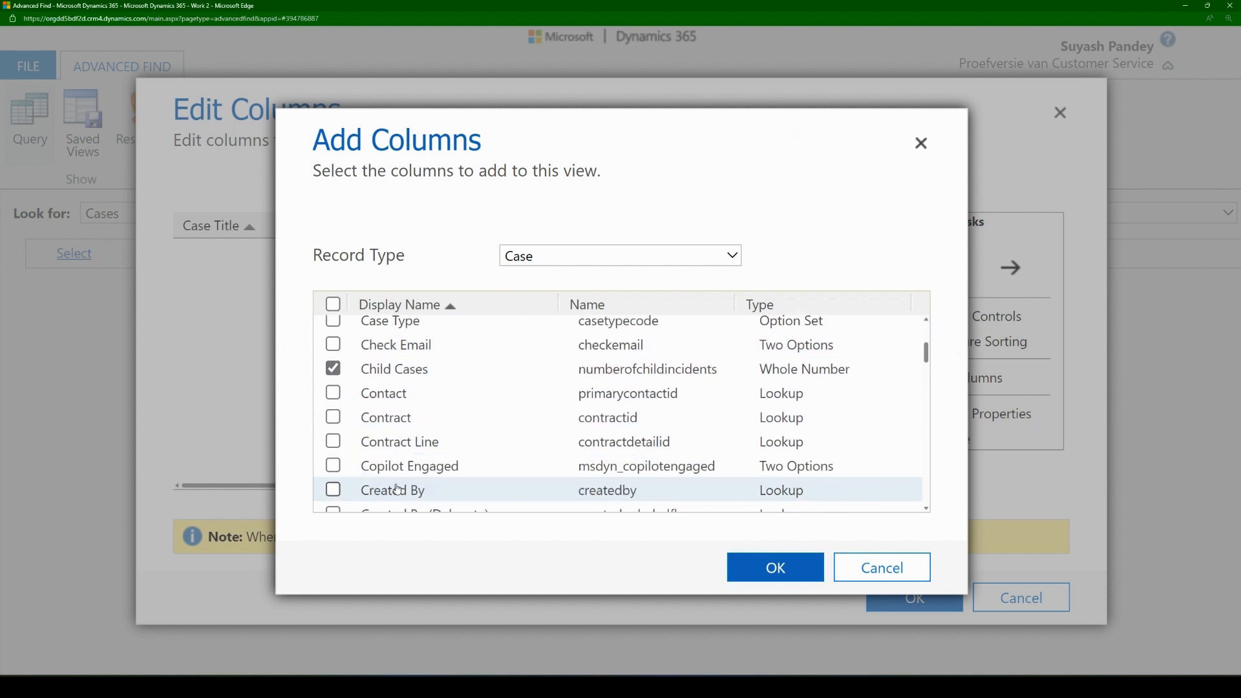
{"action": "left_click", "coordinate": [398, 490]}
{"action": "scroll", "coordinate": [395, 491], "scroll_direction": "down", "scroll_amount": 2}
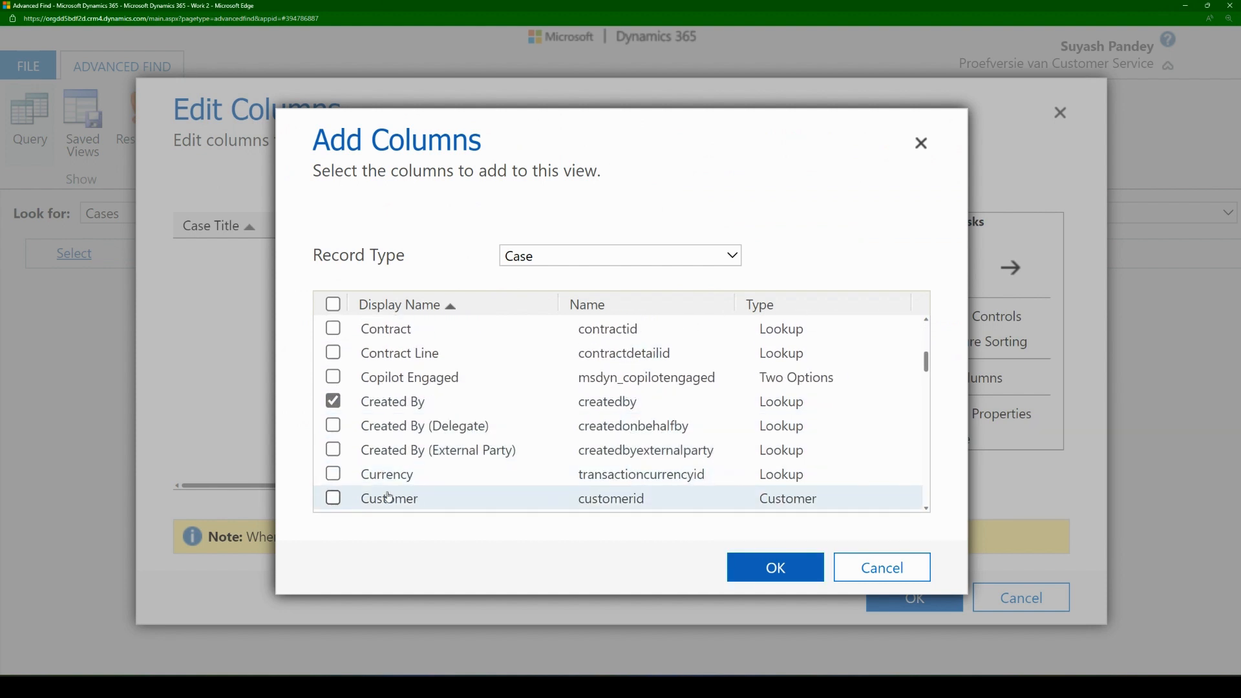
{"action": "left_click", "coordinate": [387, 496]}
{"action": "scroll", "coordinate": [557, 429], "scroll_direction": "down", "scroll_amount": 2}
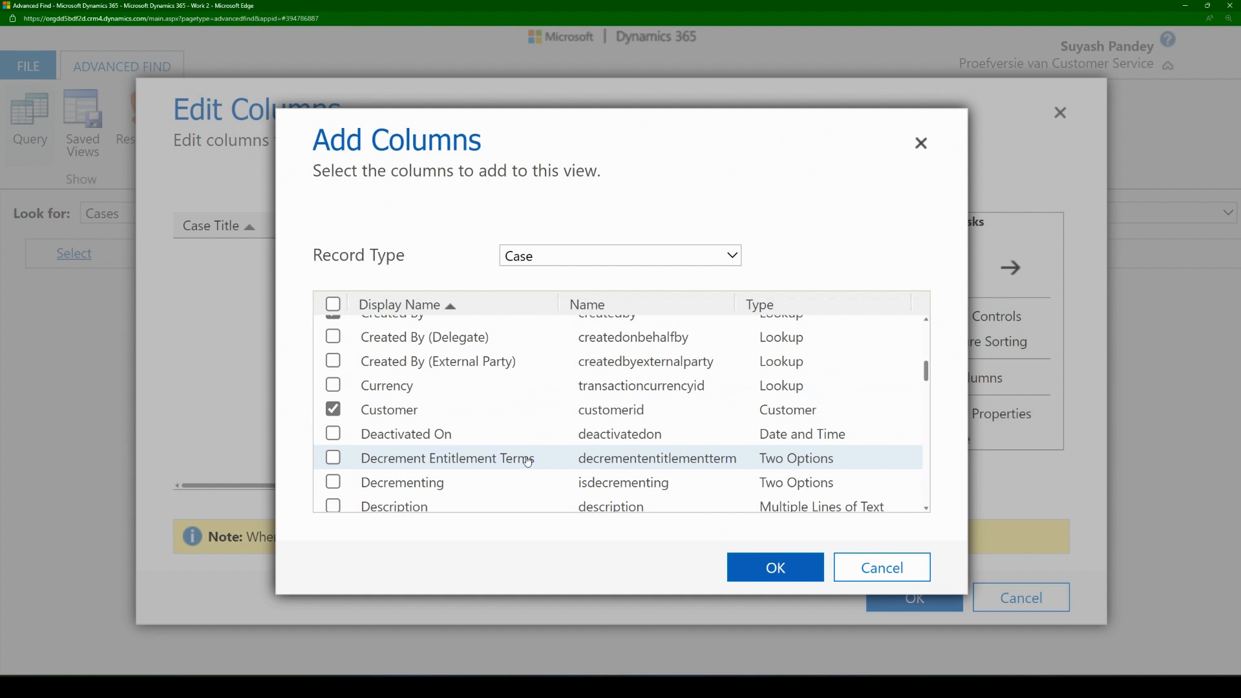
{"action": "left_click", "coordinate": [435, 503]}
{"action": "left_click", "coordinate": [776, 567]}
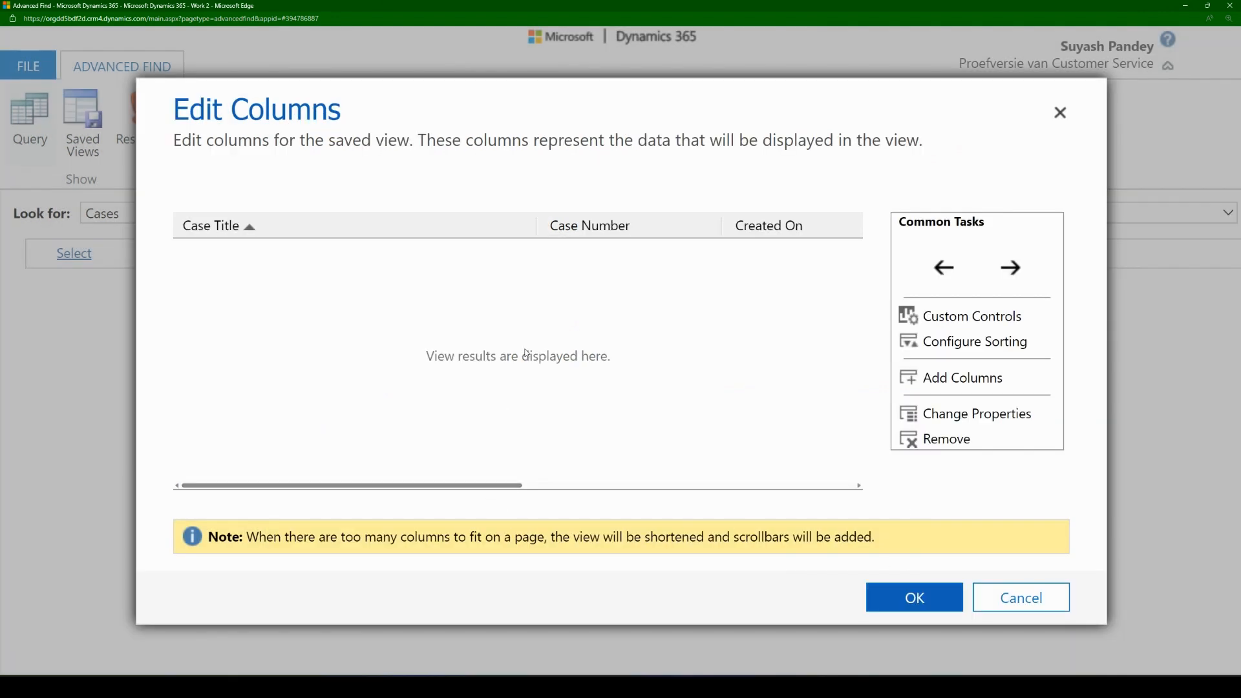
Reorder the view columns to Case Title, Child Cases, Created On, Case Number, and show the results.
{"action": "left_click", "coordinate": [595, 224]}
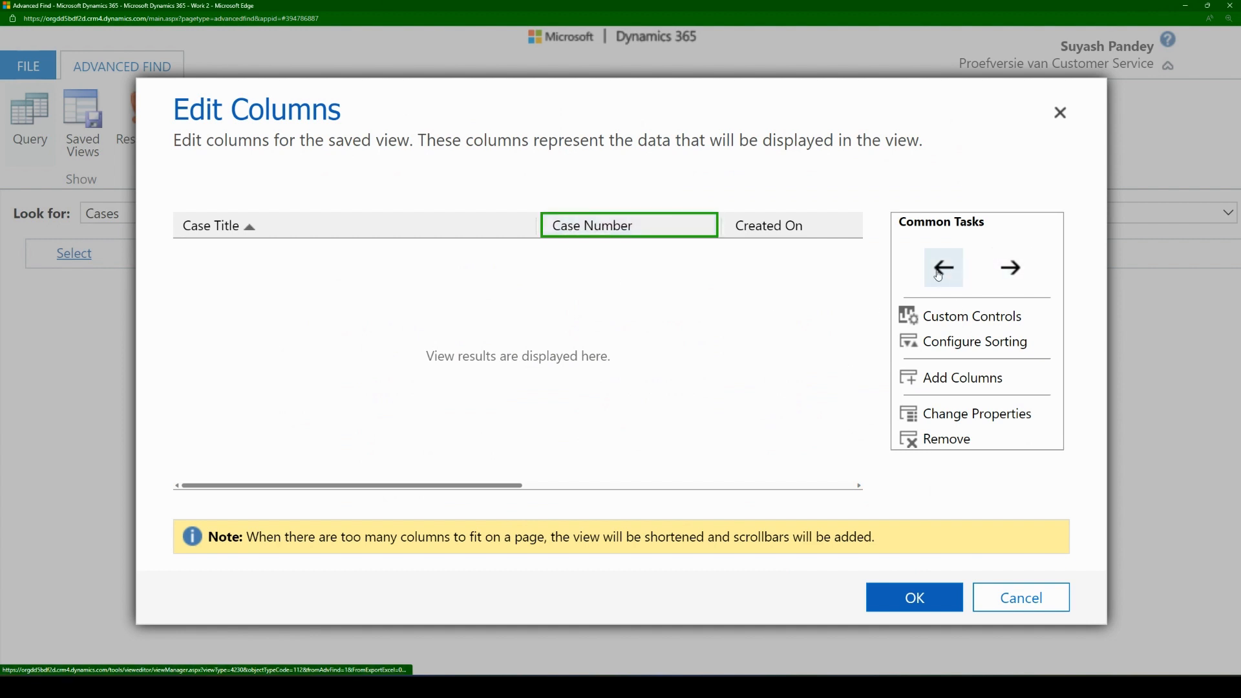
{"action": "left_click", "coordinate": [1002, 272]}
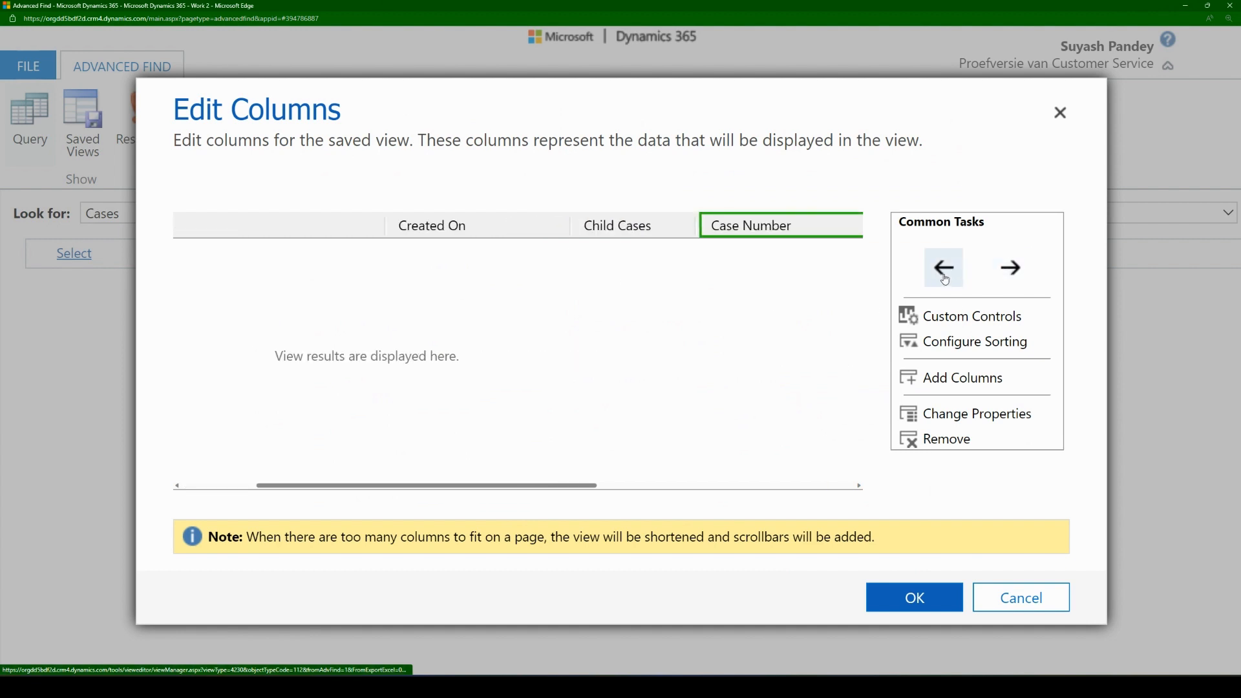
{"action": "left_click", "coordinate": [653, 232]}
{"action": "left_click", "coordinate": [945, 271]}
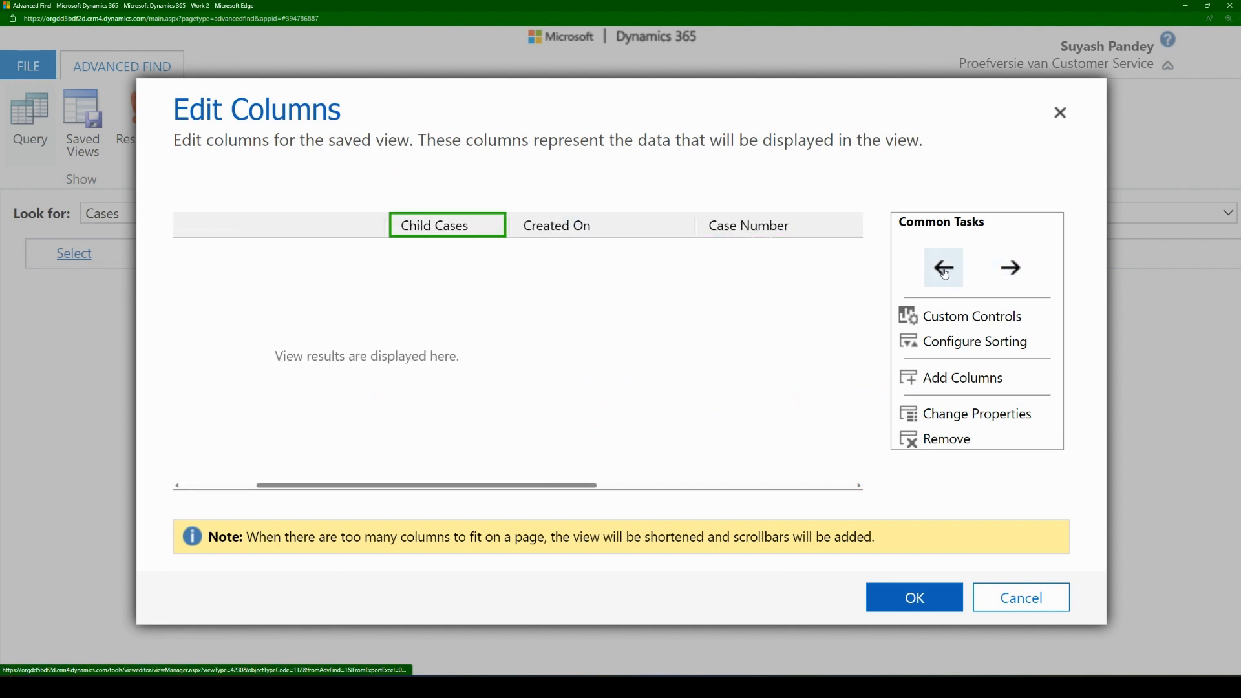
{"action": "left_click", "coordinate": [932, 591]}
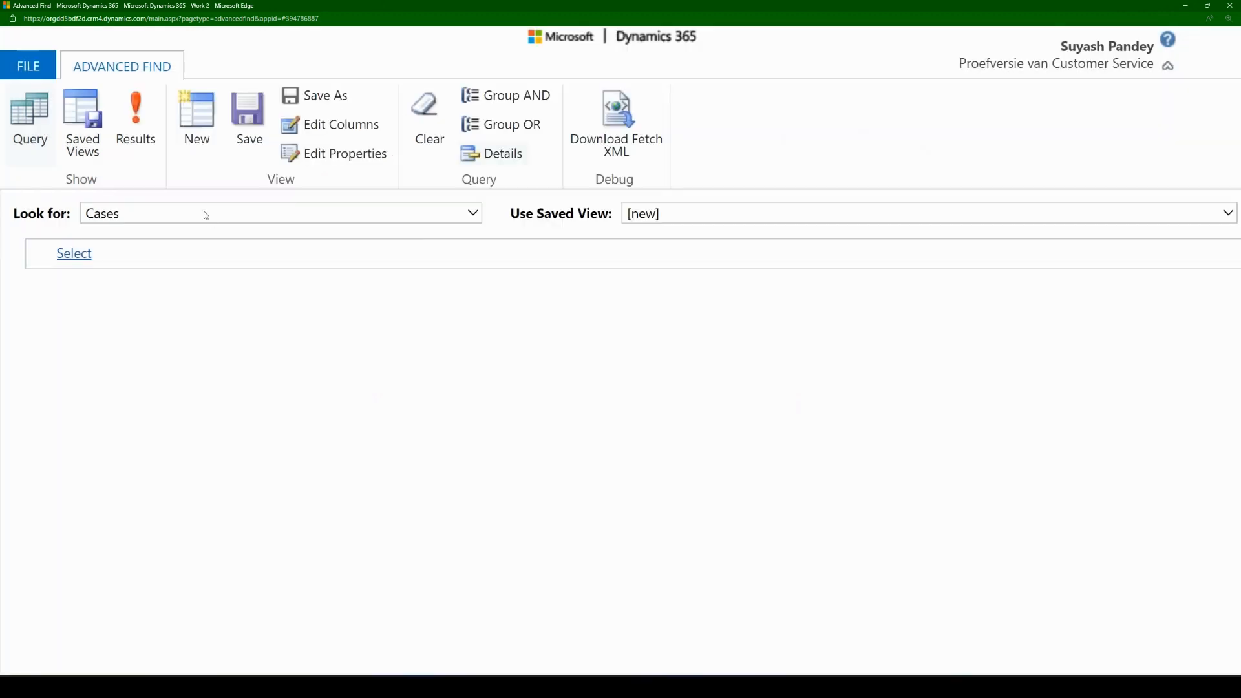
{"action": "left_click", "coordinate": [136, 123]}
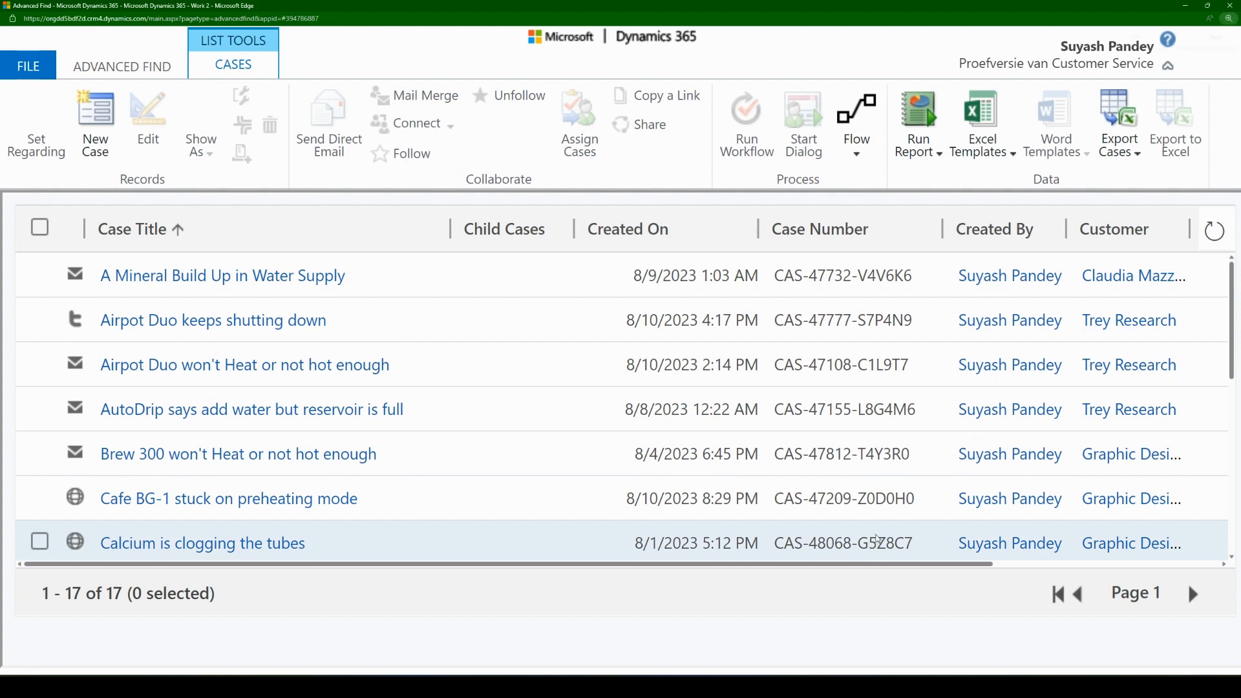
{"action": "key", "text": "ctrl+minus"}
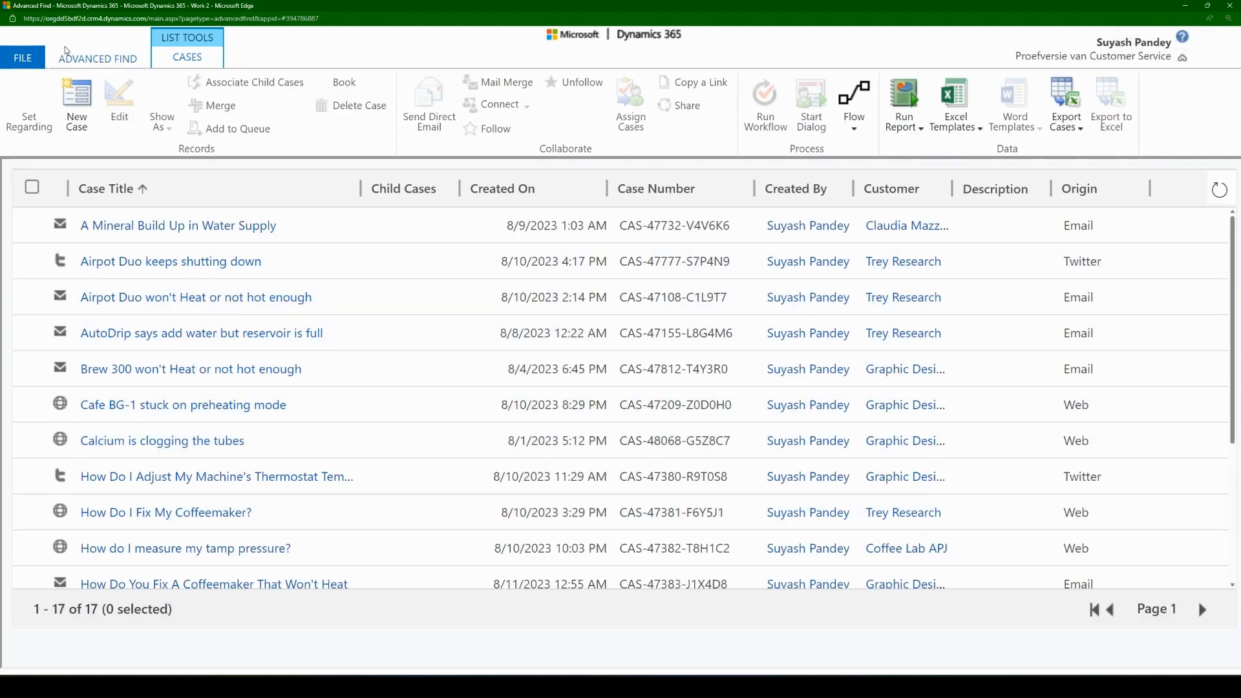
Return to the Cases query, set the view's sort order to Created On in descending order, and show the results.
{"action": "left_click", "coordinate": [67, 55]}
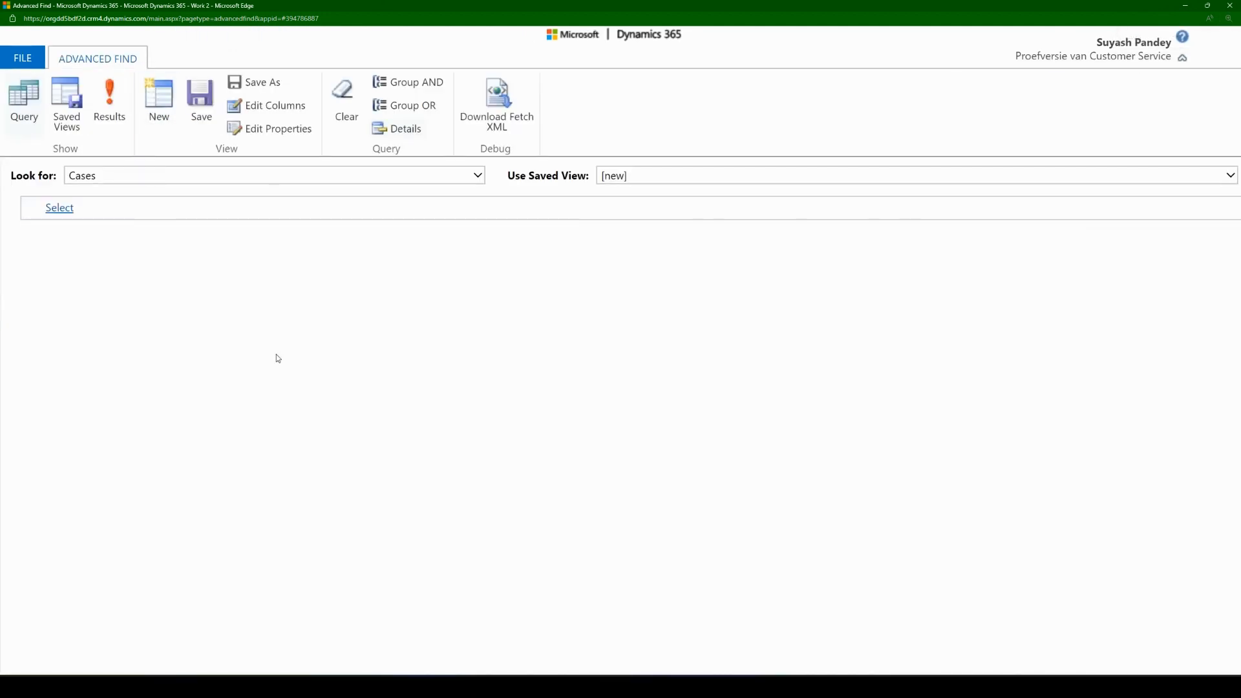
{"action": "left_click", "coordinate": [279, 105]}
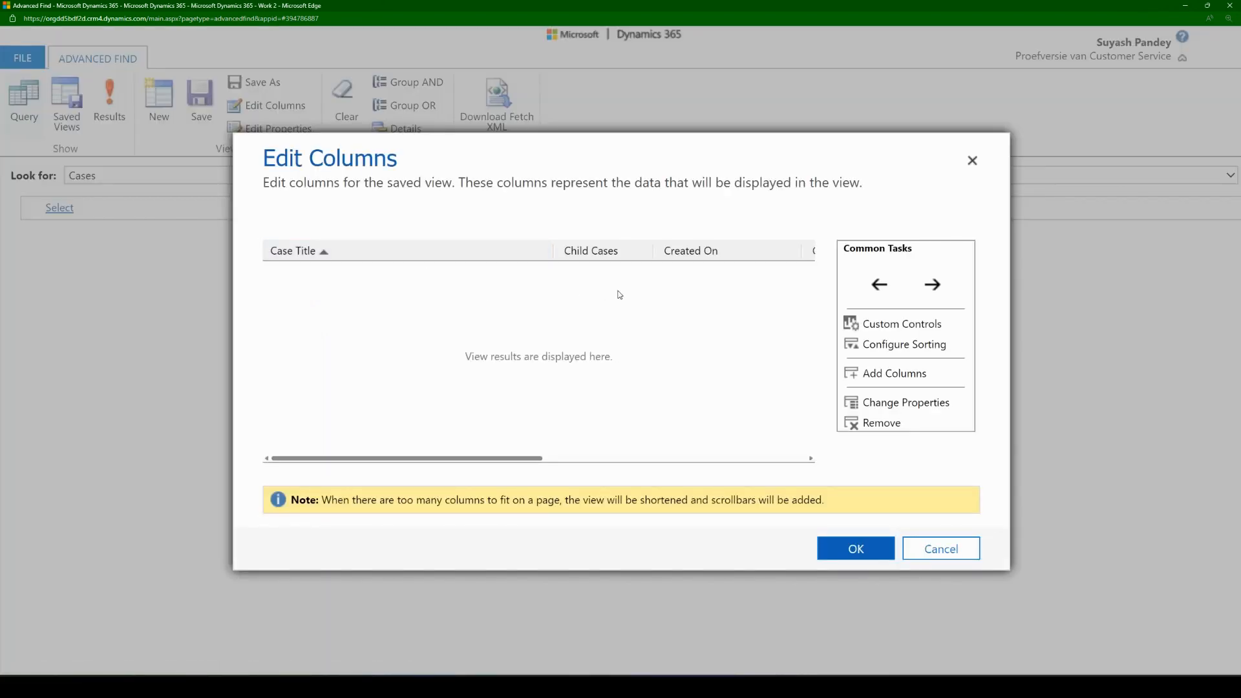
{"action": "left_click", "coordinate": [690, 258]}
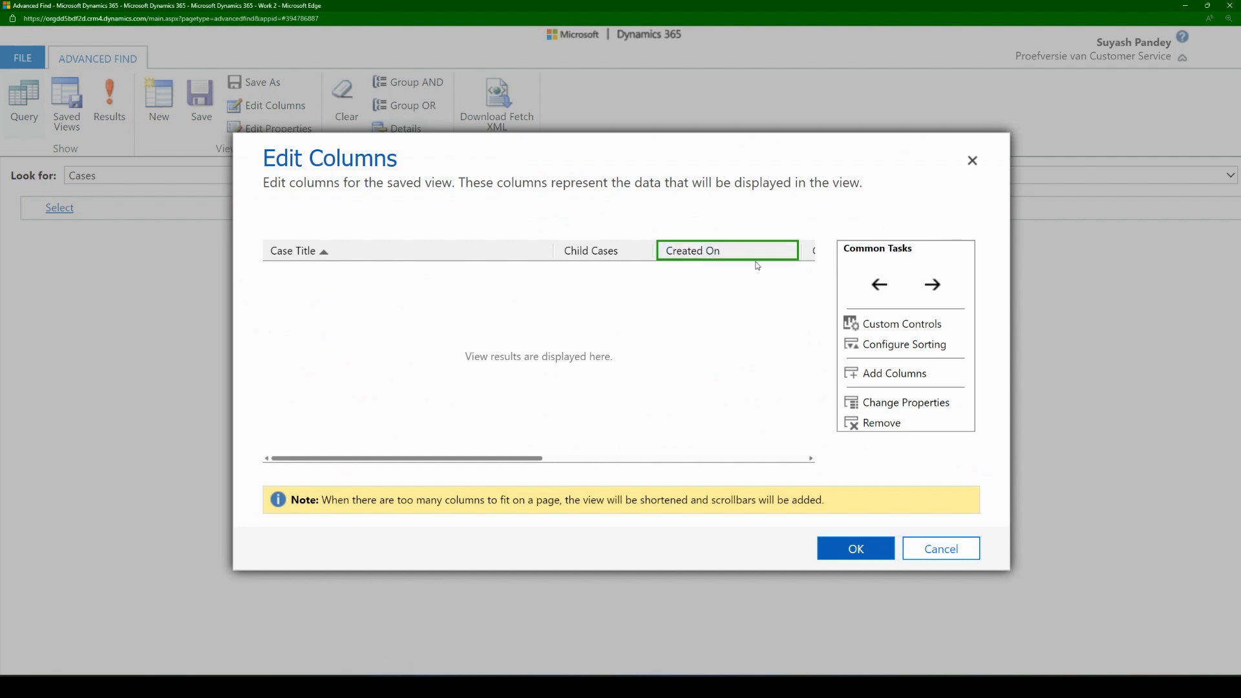
{"action": "left_click", "coordinate": [902, 345]}
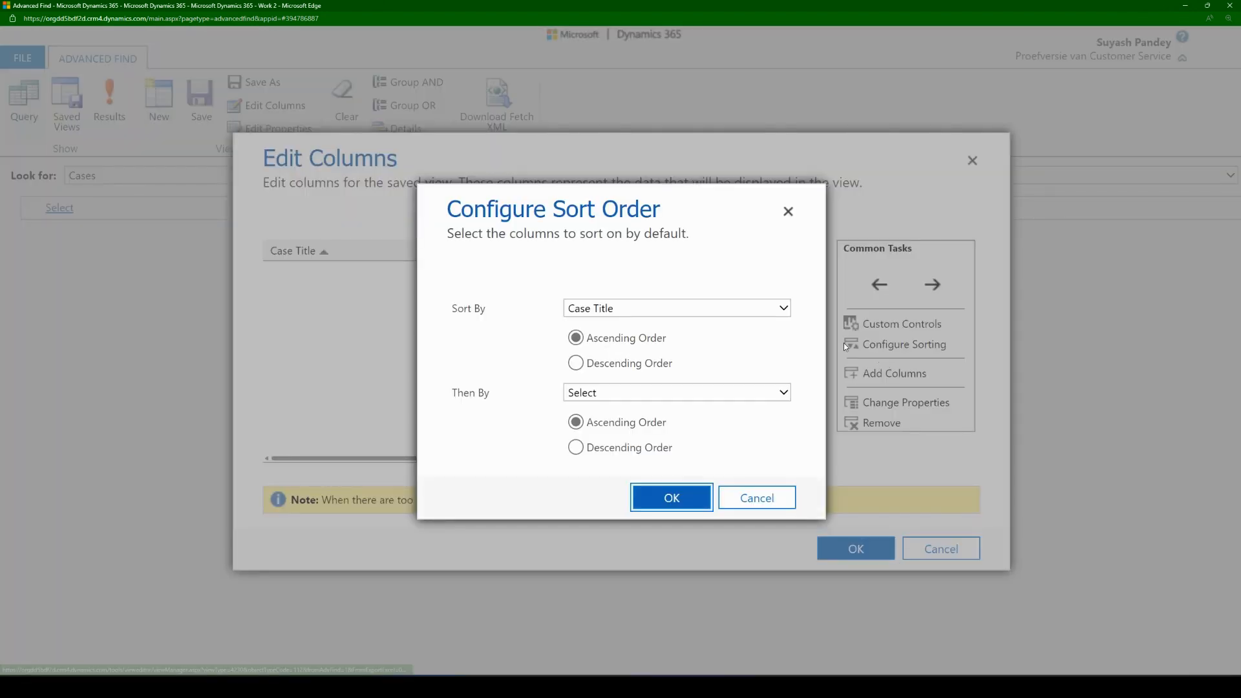
{"action": "left_click", "coordinate": [620, 310]}
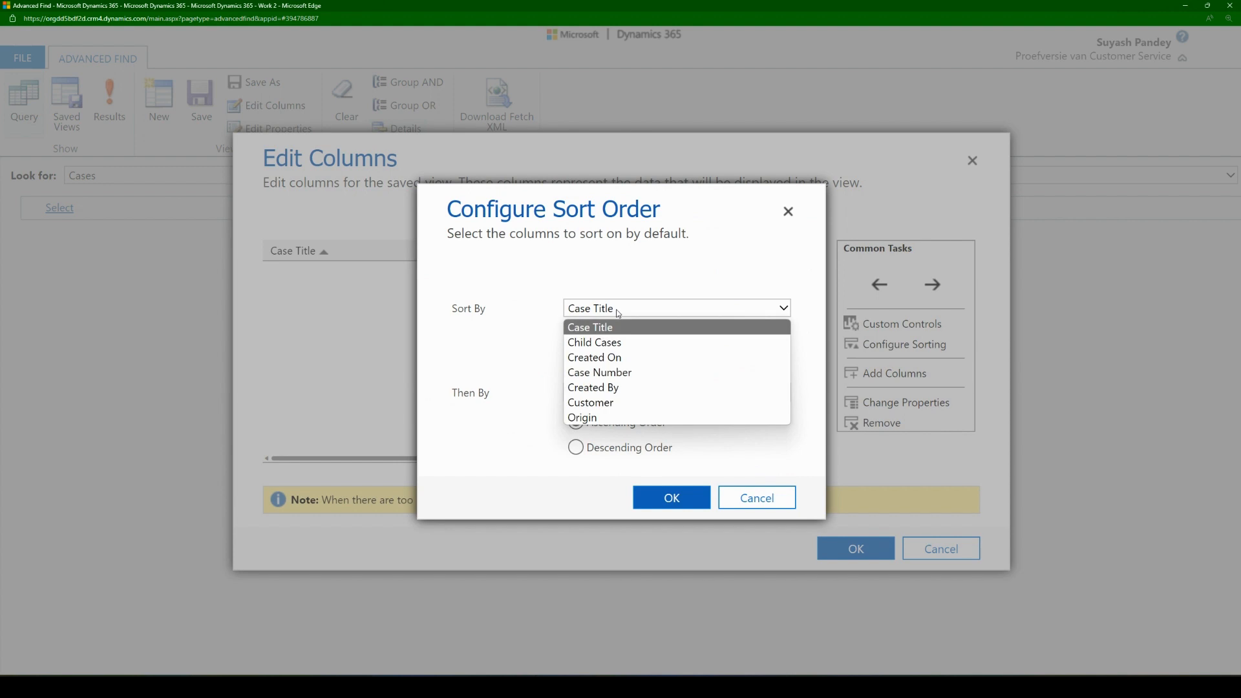
{"action": "left_click", "coordinate": [607, 356]}
{"action": "left_click", "coordinate": [614, 364]}
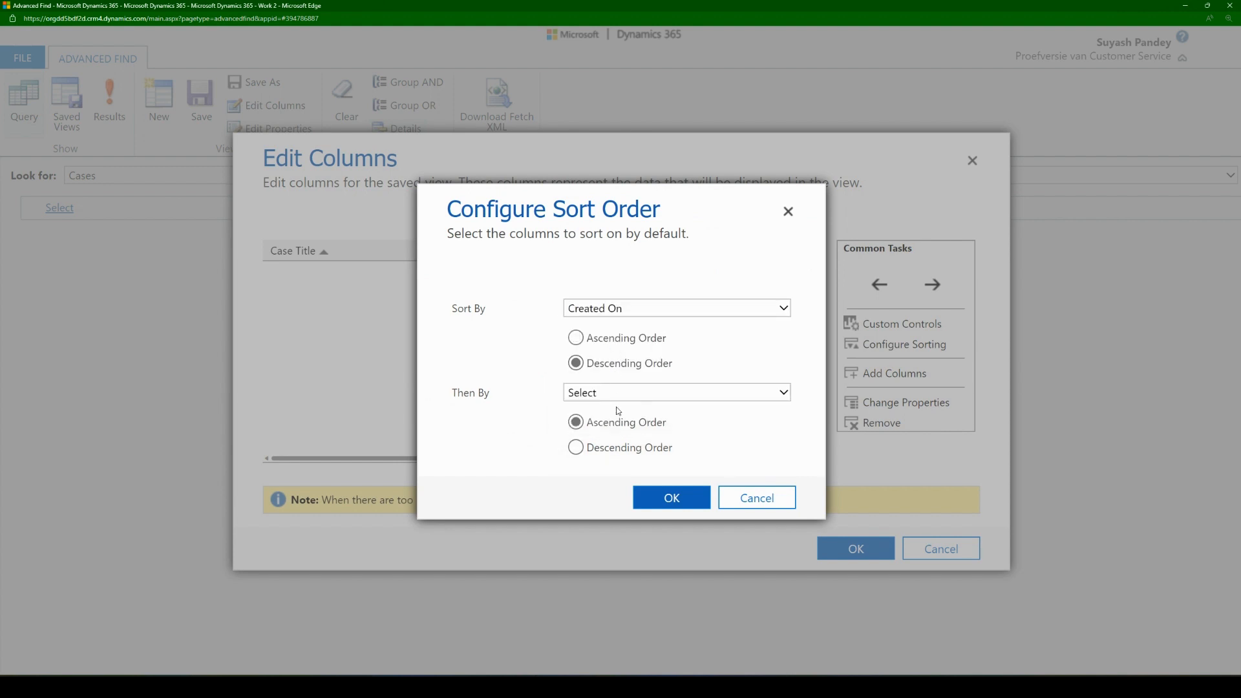
{"action": "left_click", "coordinate": [671, 499]}
{"action": "left_click", "coordinate": [834, 550]}
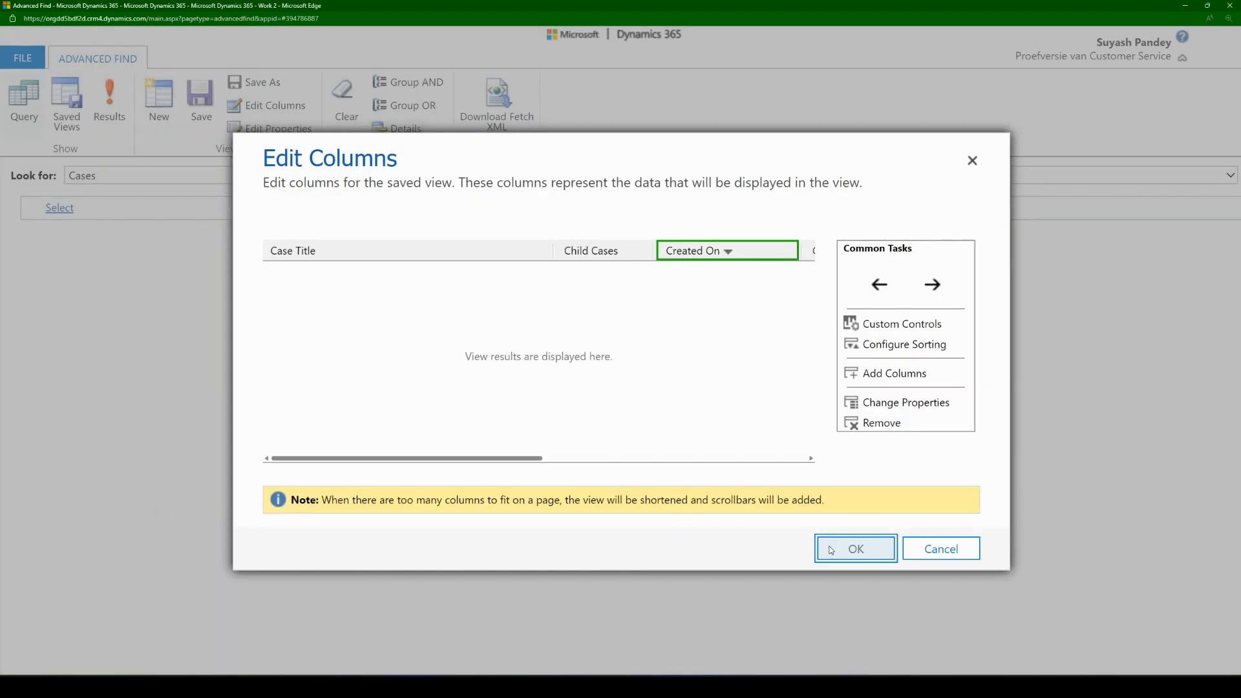
{"action": "left_click", "coordinate": [109, 104]}
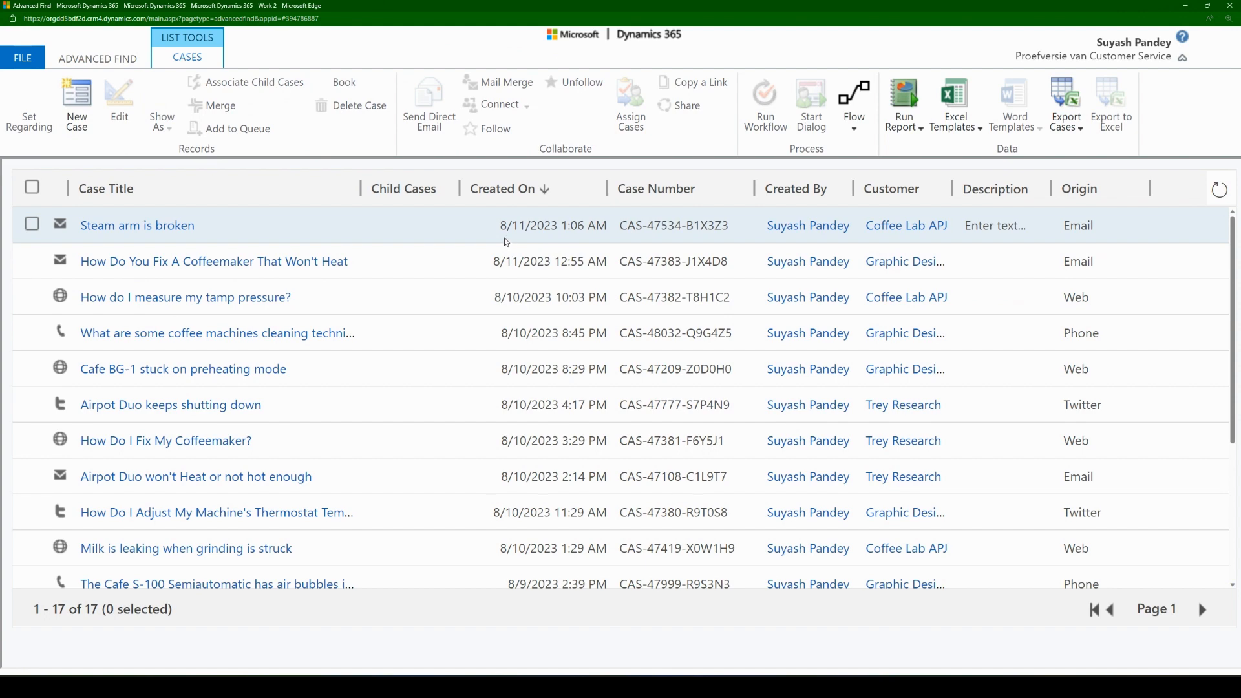
Return to the Cases query and remove the Created By column from the view.
{"action": "left_click", "coordinate": [98, 58]}
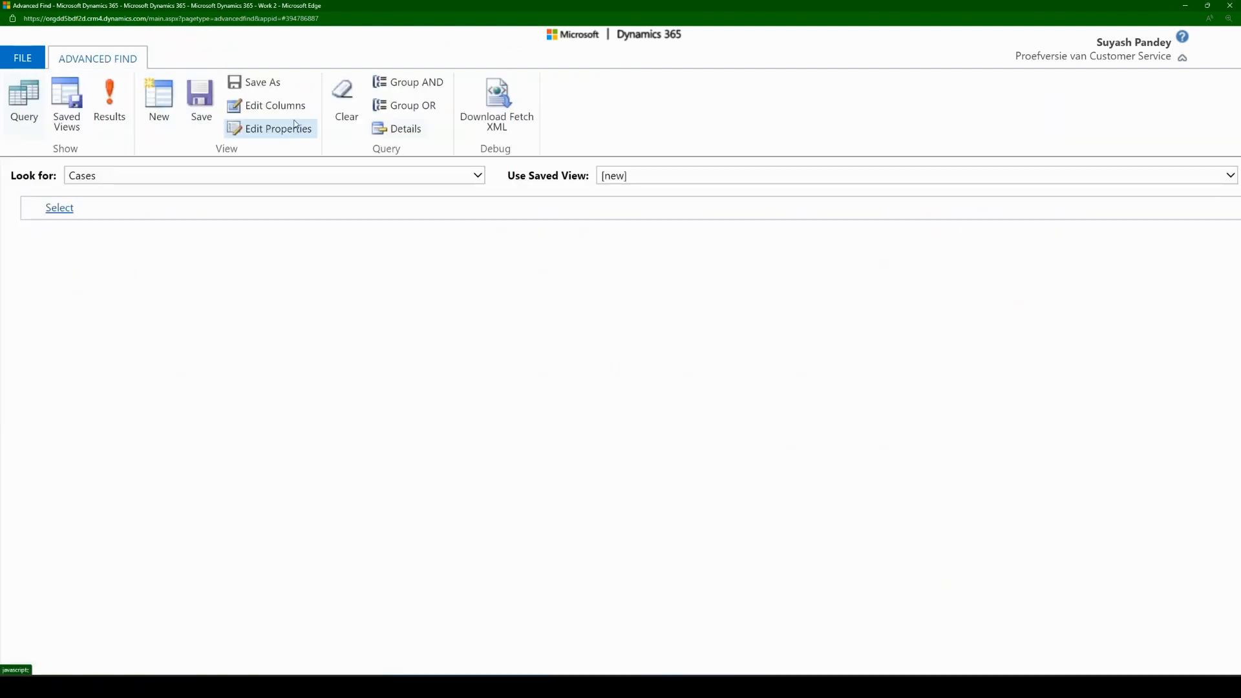
{"action": "left_click", "coordinate": [275, 106]}
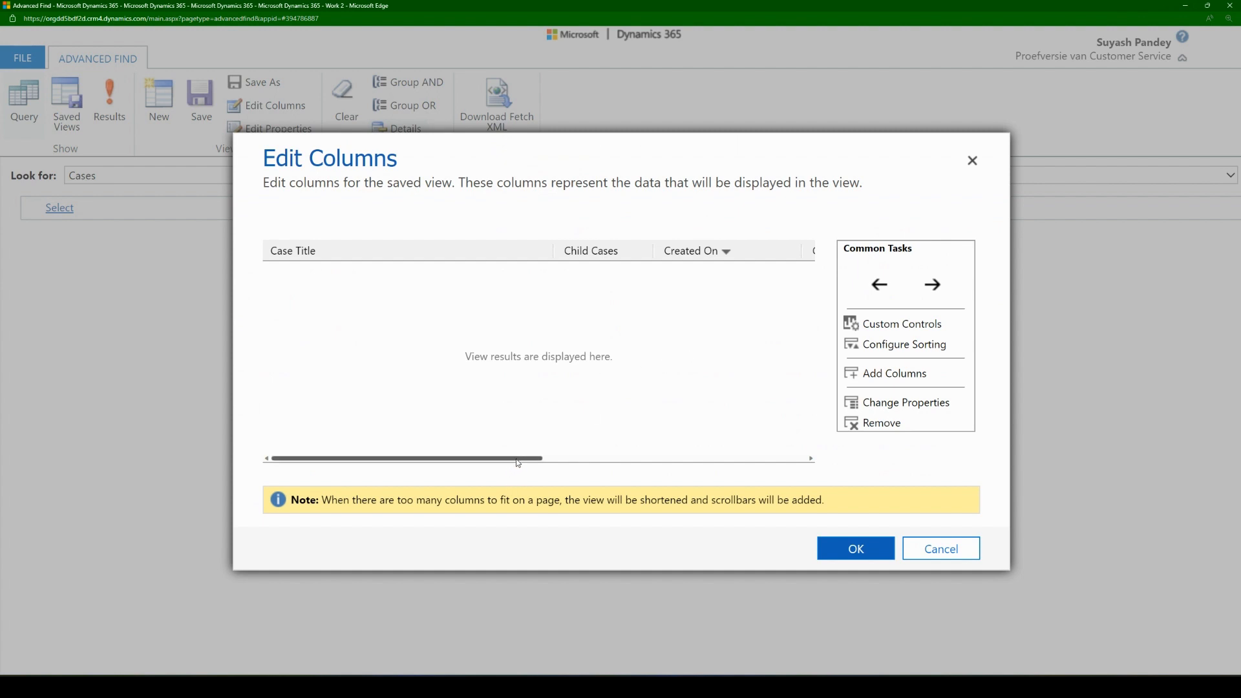
{"action": "left_click_drag", "start_coordinate": [534, 459], "coordinate": [719, 460]}
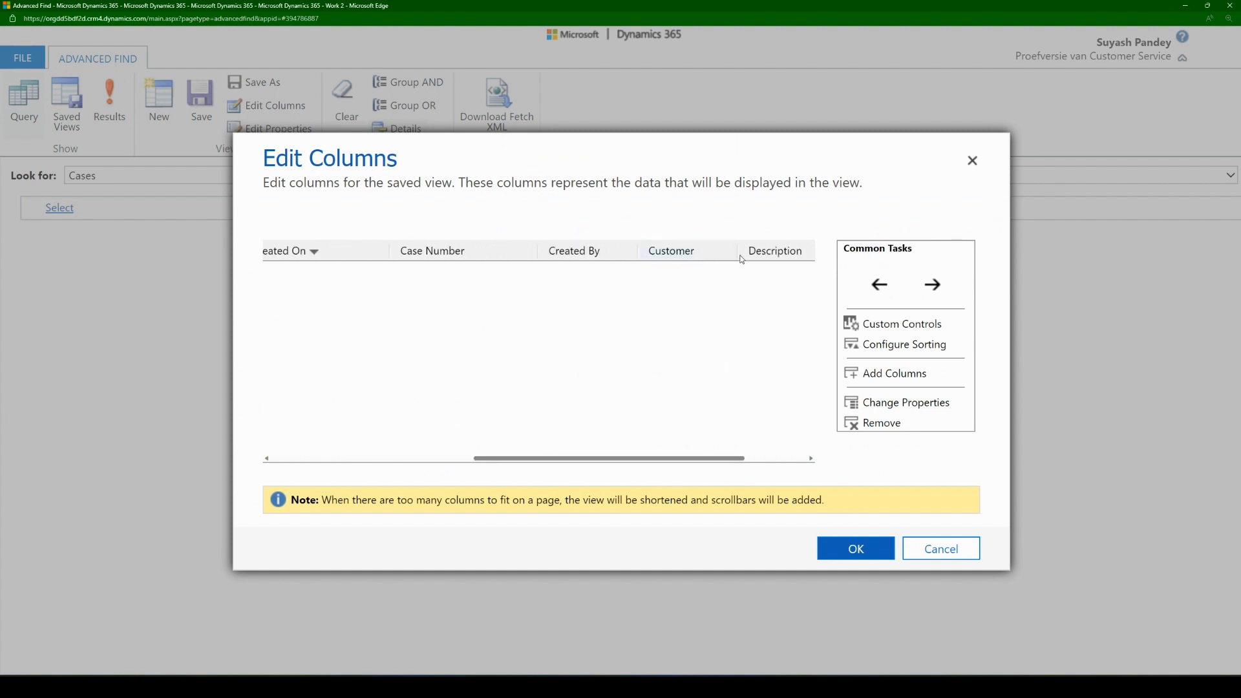
{"action": "left_click", "coordinate": [582, 251]}
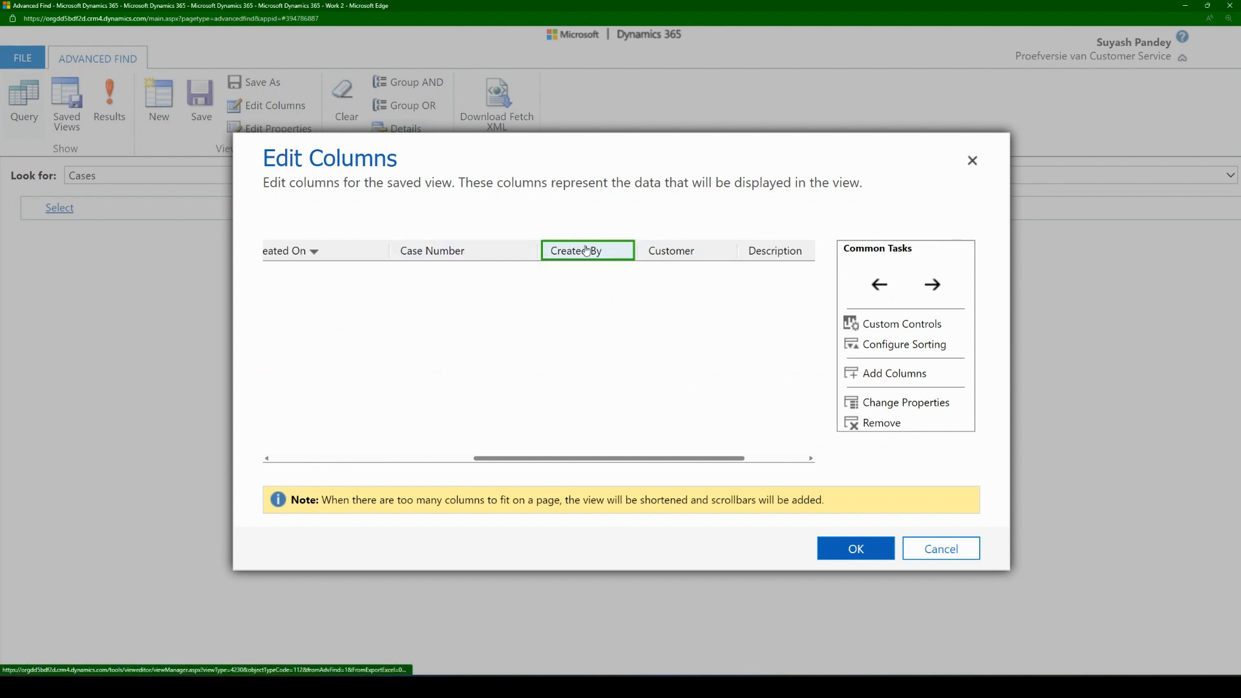
{"action": "left_click", "coordinate": [879, 423]}
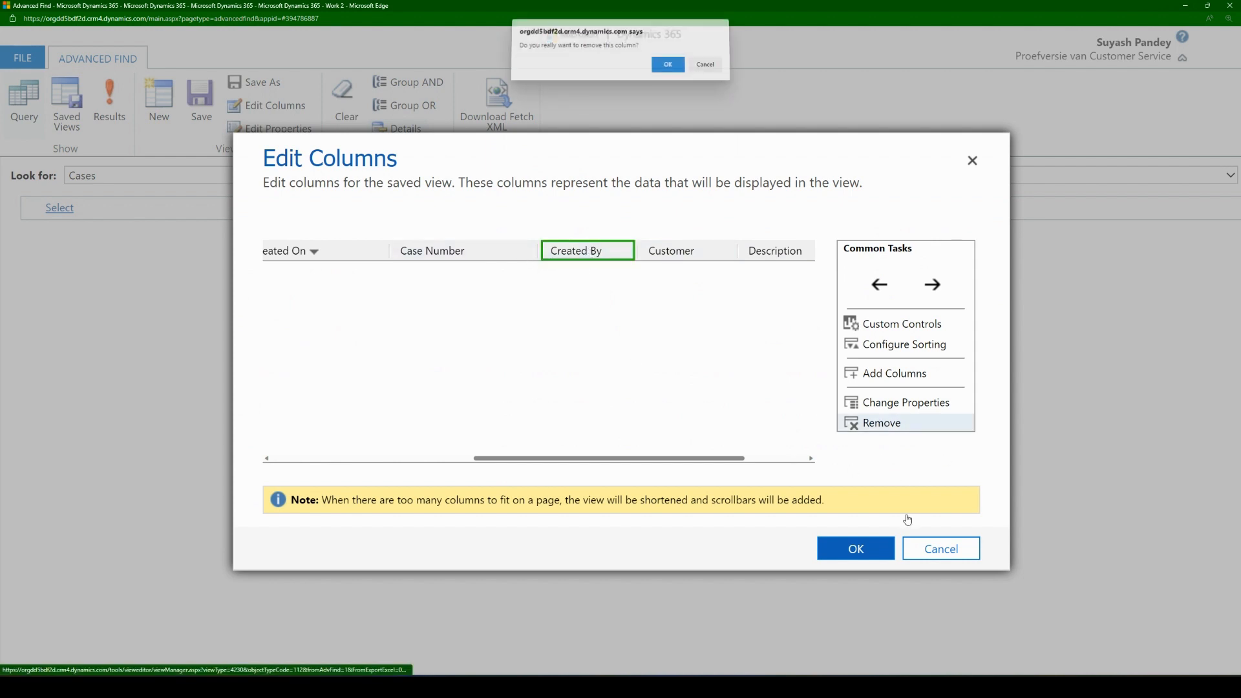
{"action": "left_click", "coordinate": [669, 92]}
Add the Owner column to the view after the Customer column, and show the results.
{"action": "left_click", "coordinate": [624, 251]}
{"action": "left_click", "coordinate": [883, 373]}
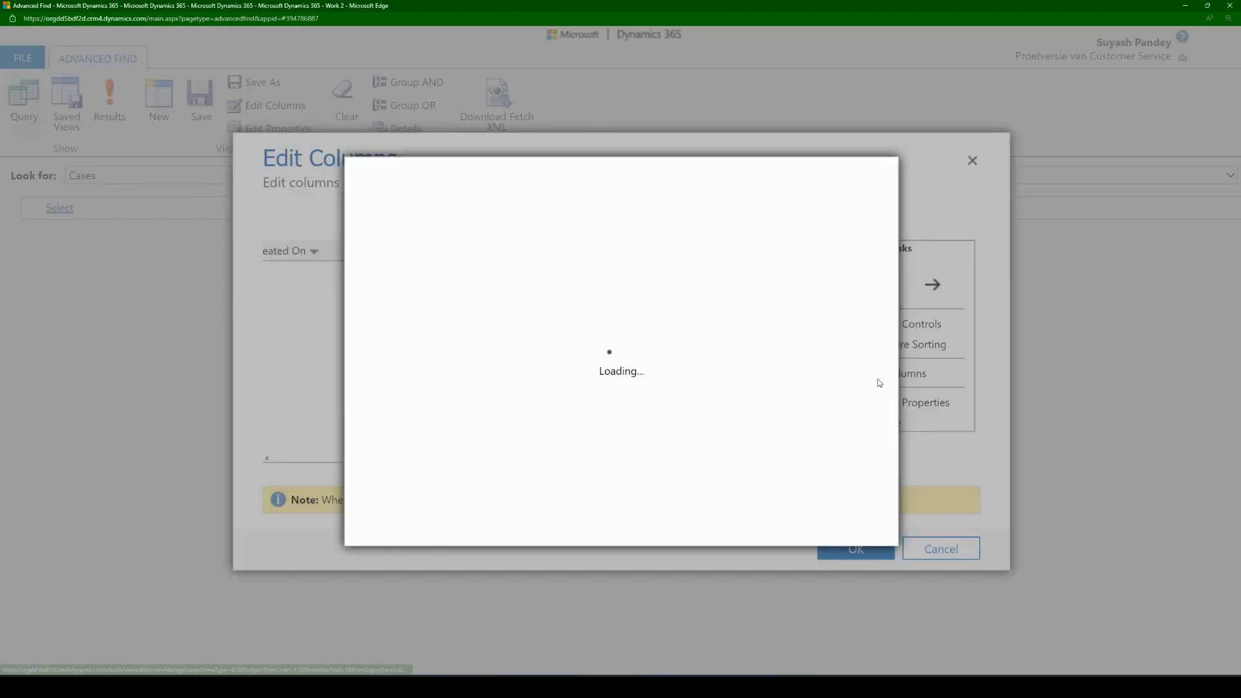
{"action": "scroll", "coordinate": [543, 397], "scroll_direction": "down", "scroll_amount": 20}
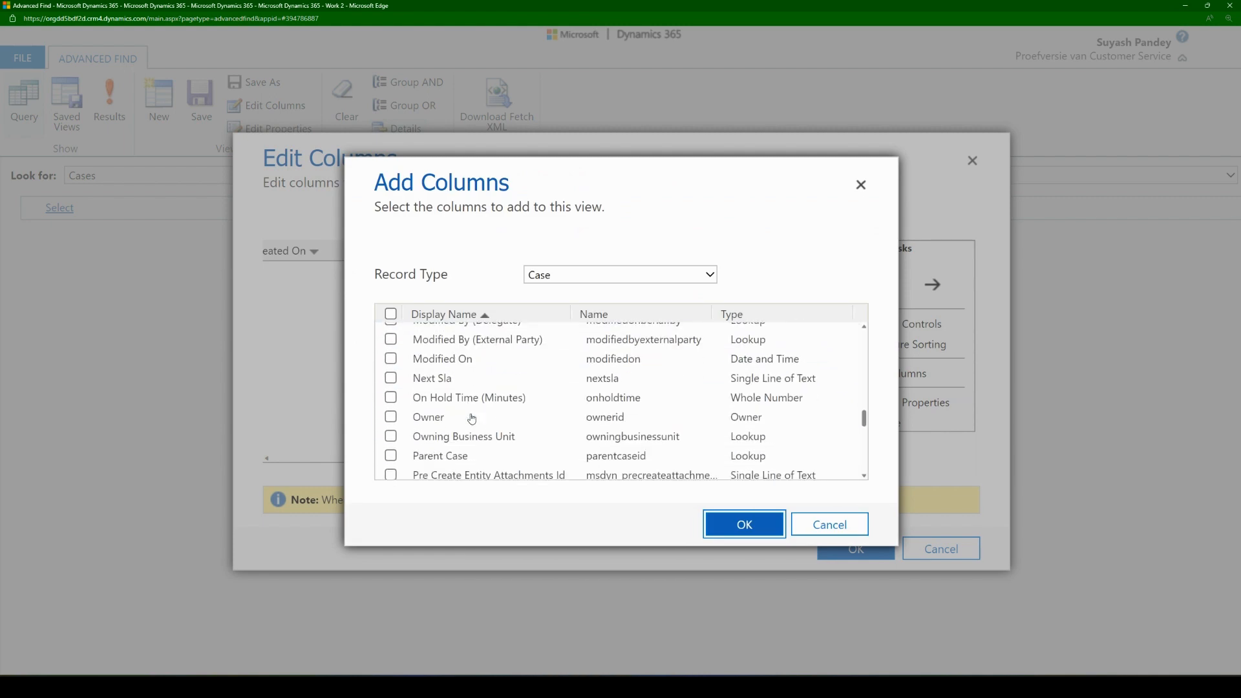
{"action": "scroll", "coordinate": [459, 438], "scroll_direction": "up", "scroll_amount": 2}
{"action": "left_click", "coordinate": [476, 341]}
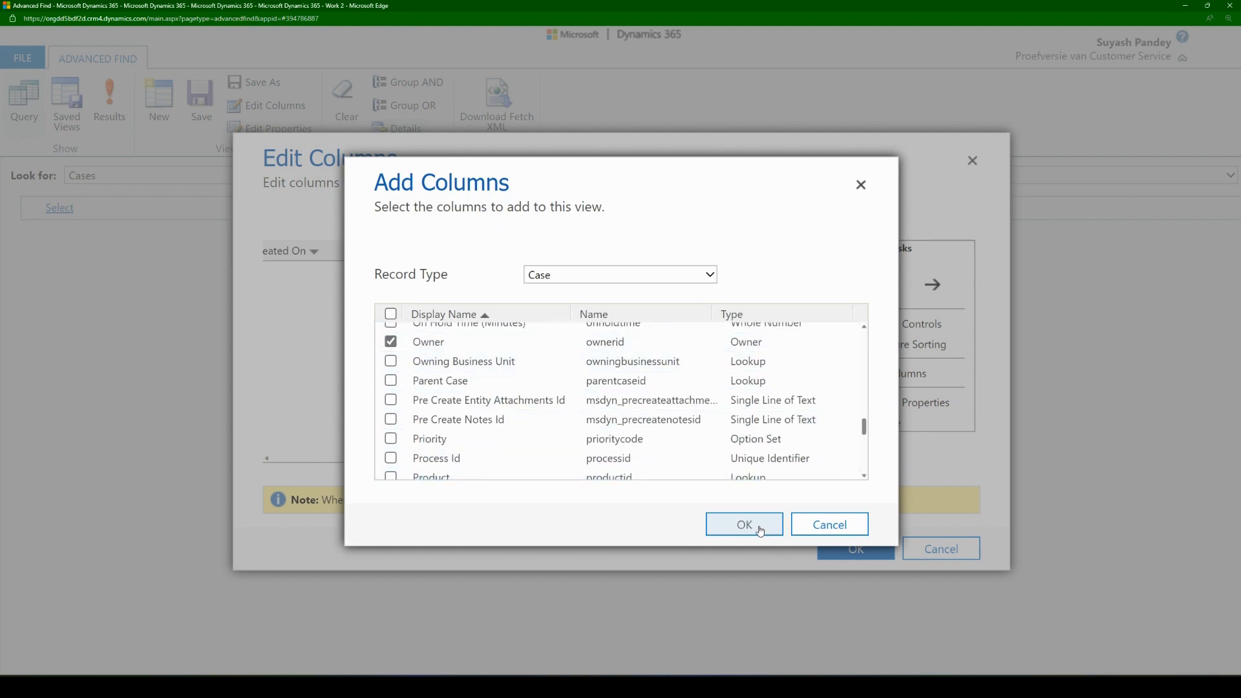
{"action": "left_click", "coordinate": [724, 524]}
{"action": "left_click", "coordinate": [855, 548]}
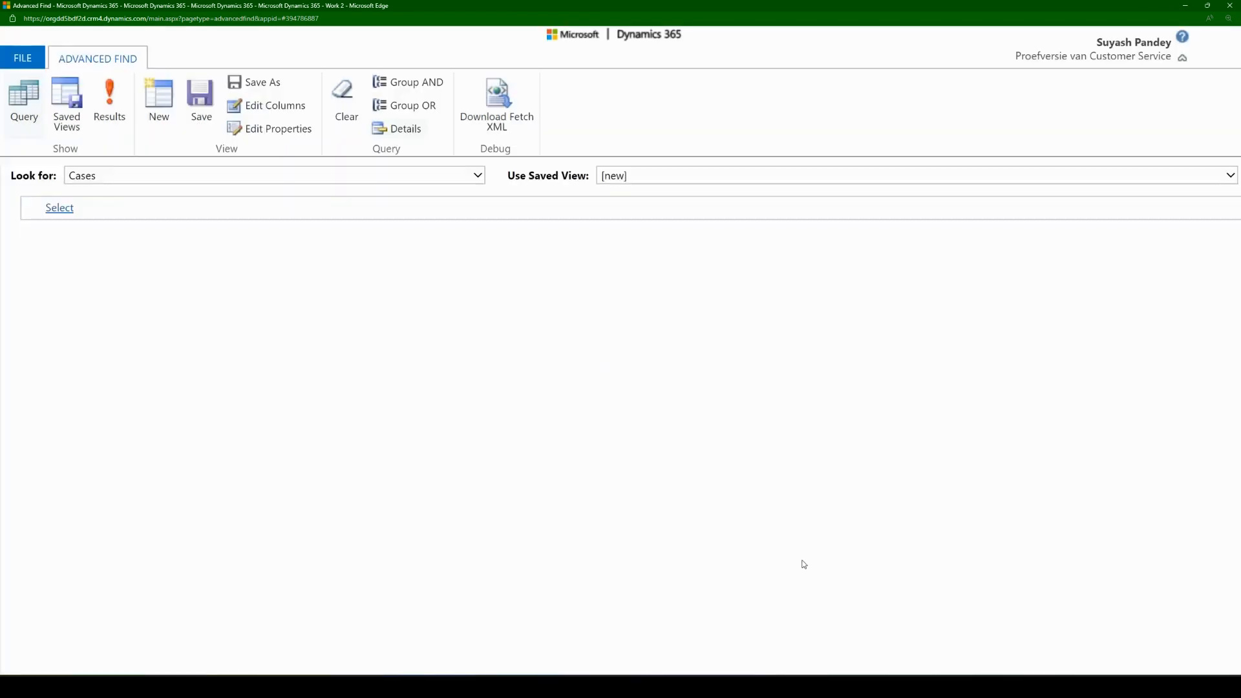
{"action": "left_click", "coordinate": [109, 103]}
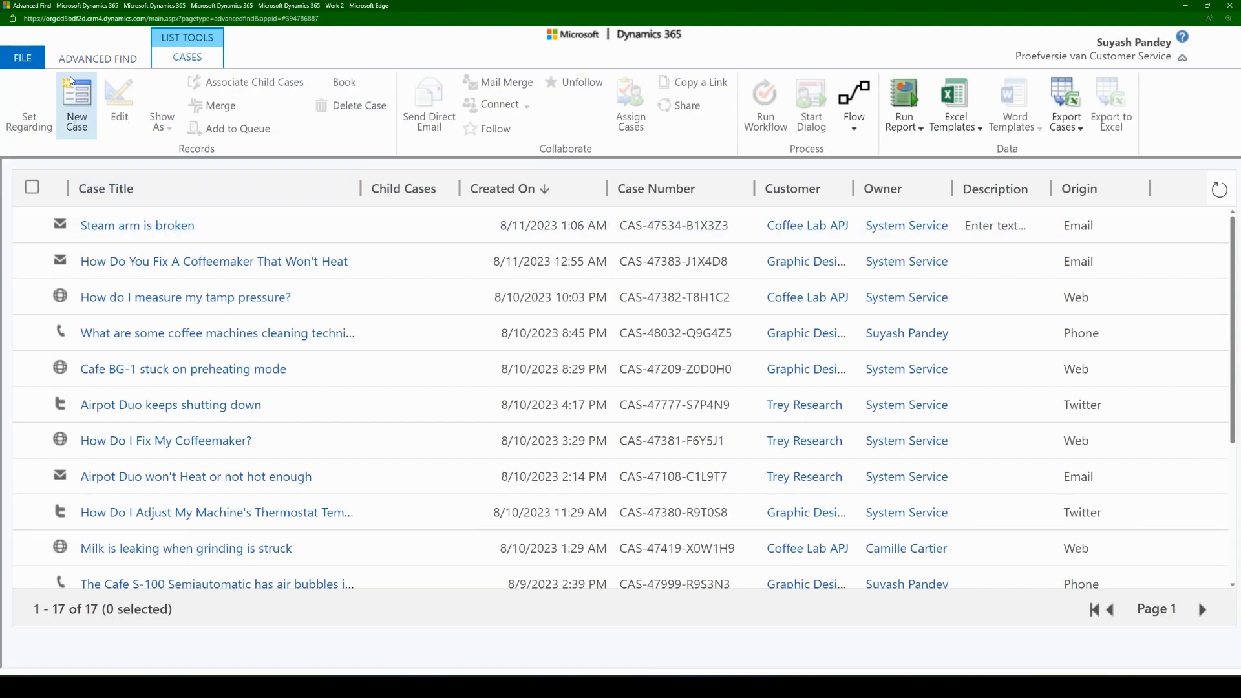
Return to the Cases query, add an Owner Equals Current User filter condition, and show the results.
{"action": "left_click", "coordinate": [104, 59]}
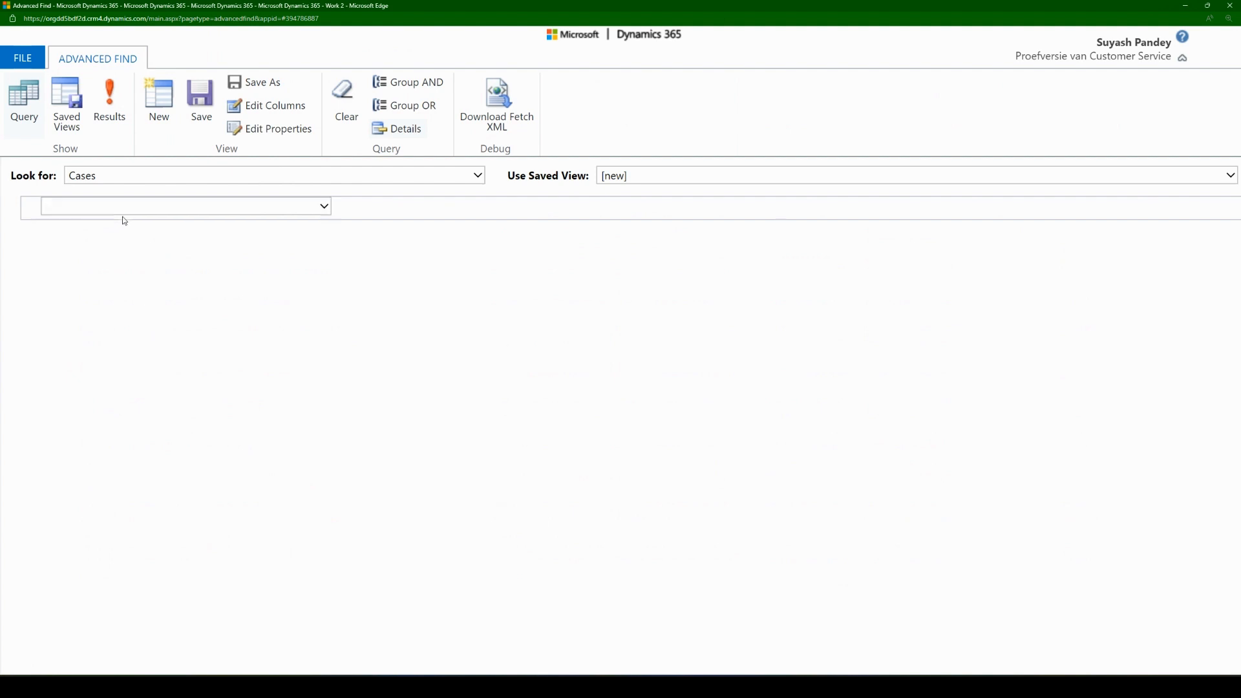
{"action": "left_click", "coordinate": [117, 211]}
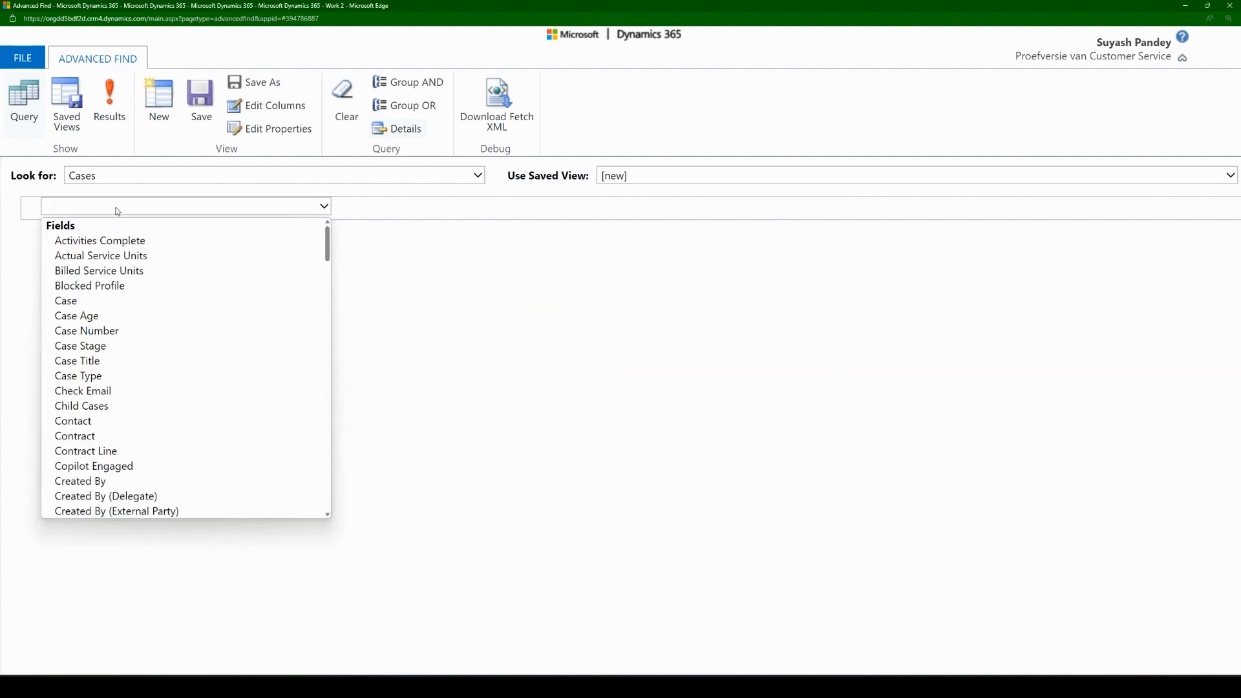
{"action": "type", "text": "ow"}
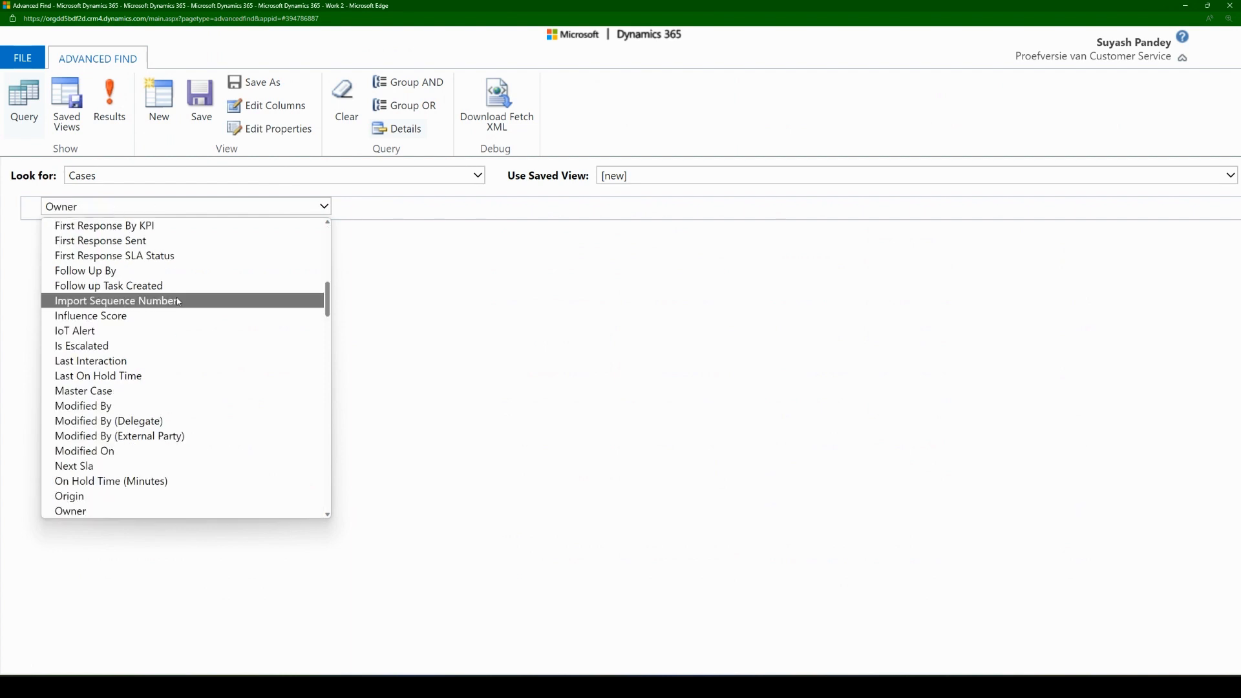
{"action": "scroll", "coordinate": [187, 291], "scroll_direction": "up", "scroll_amount": 10}
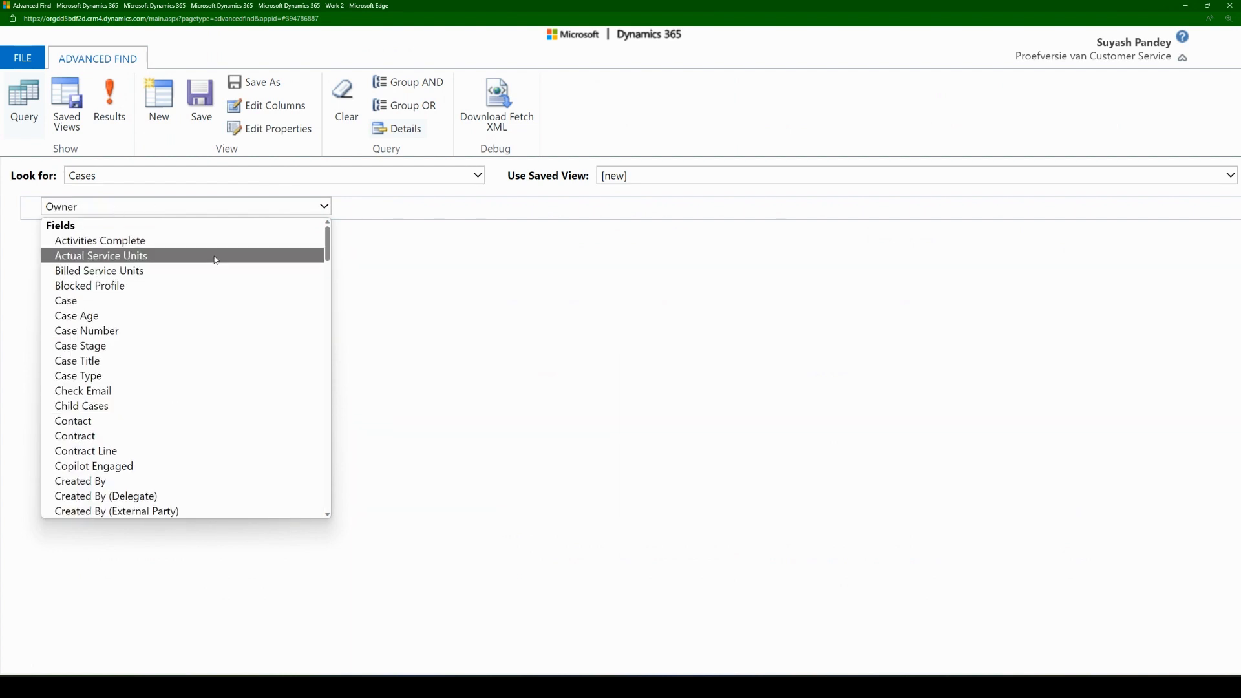
{"action": "scroll", "coordinate": [209, 270], "scroll_direction": "down", "scroll_amount": 4}
{"action": "scroll", "coordinate": [208, 271], "scroll_direction": "up", "scroll_amount": 4}
{"action": "scroll", "coordinate": [208, 271], "scroll_direction": "down", "scroll_amount": 1}
{"action": "scroll", "coordinate": [209, 272], "scroll_direction": "up", "scroll_amount": 1}
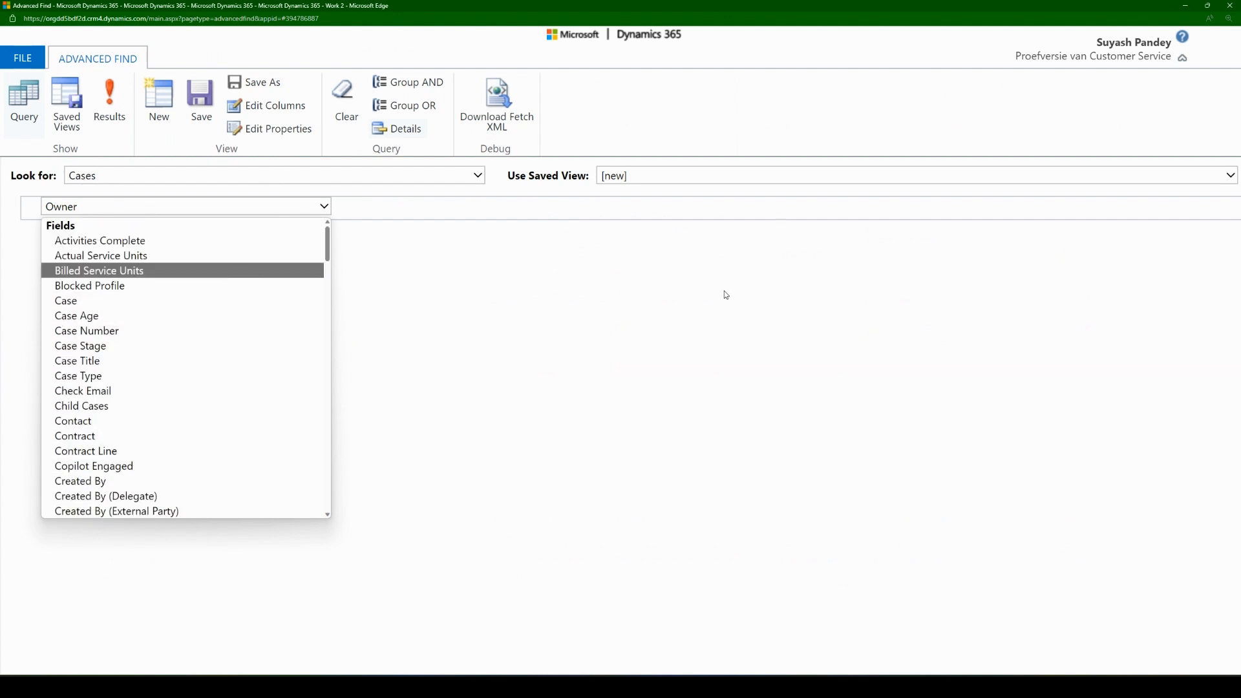
{"action": "type", "text": "ow"}
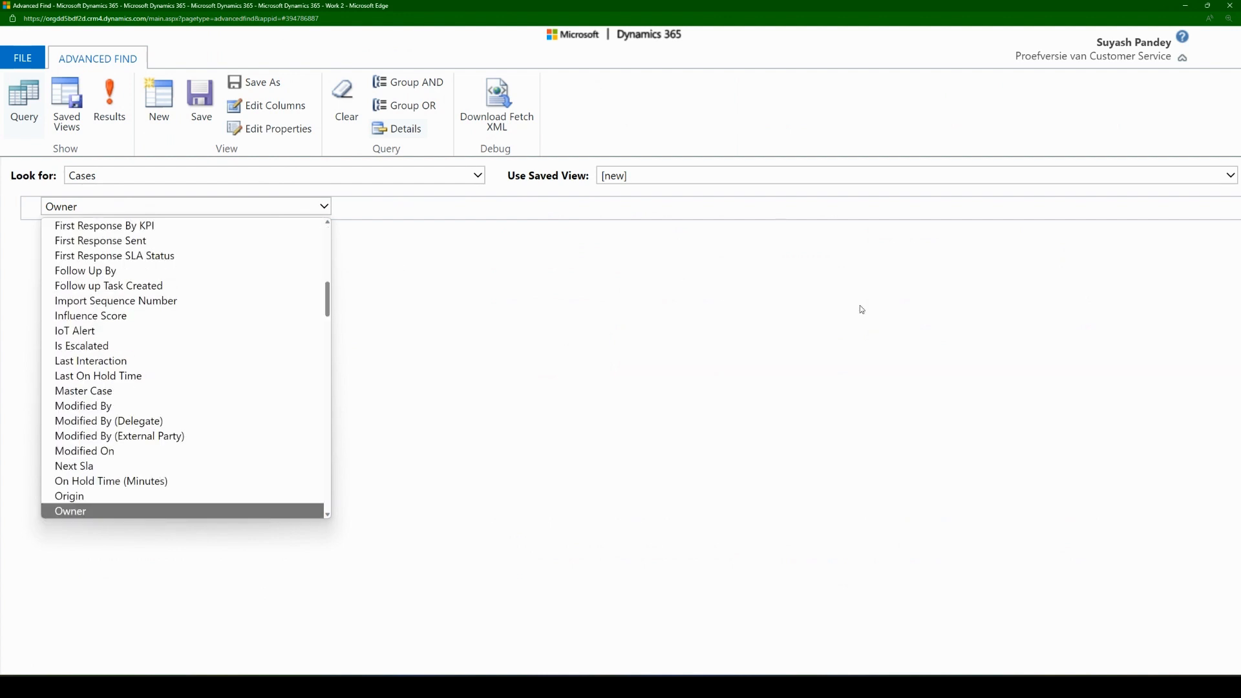
{"action": "key", "text": "Return"}
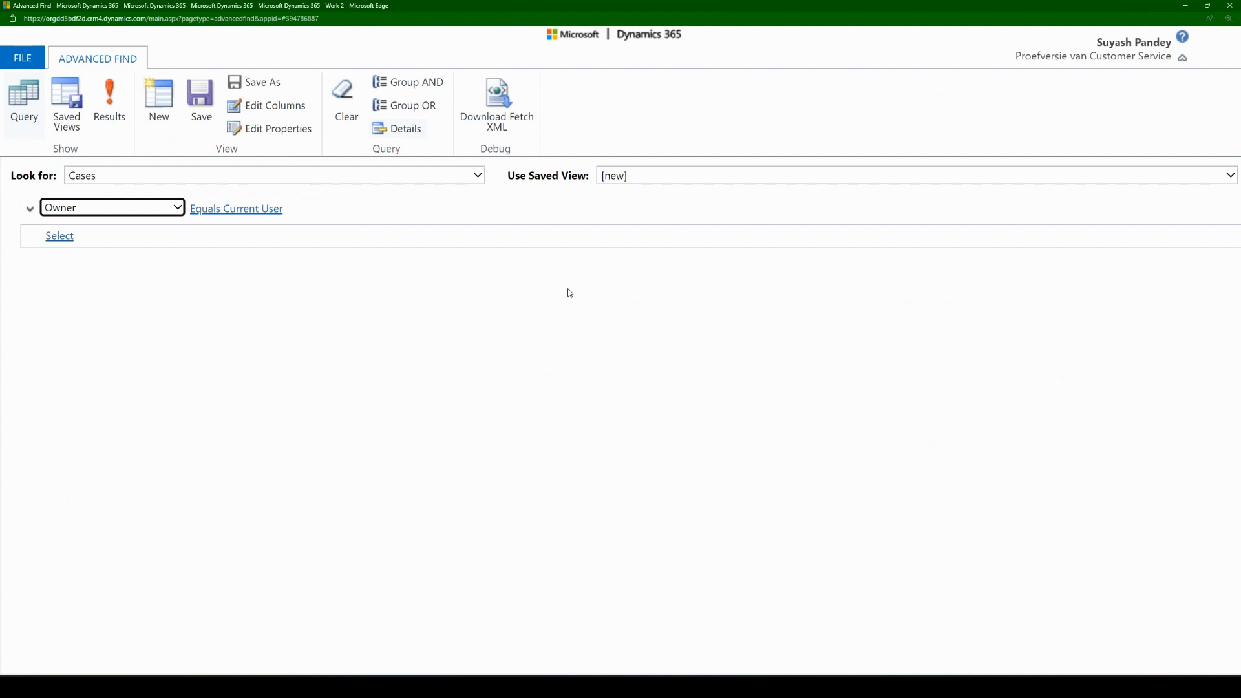
{"action": "left_click", "coordinate": [208, 208]}
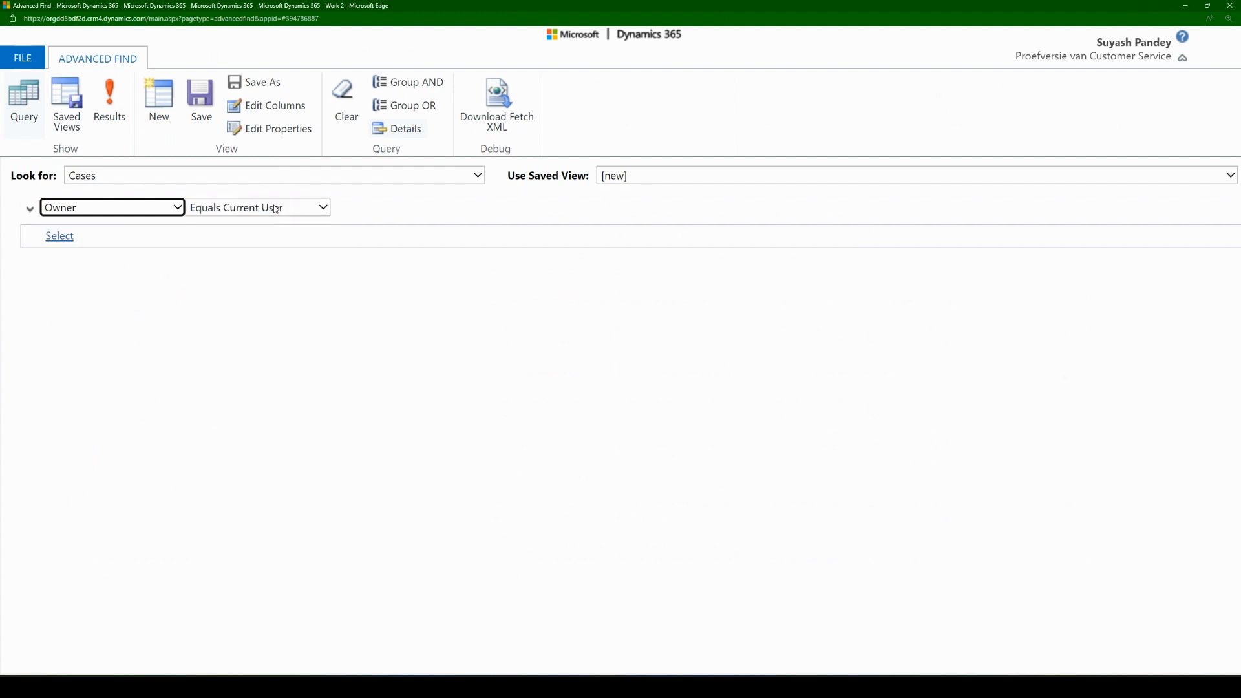
{"action": "left_click", "coordinate": [119, 103]}
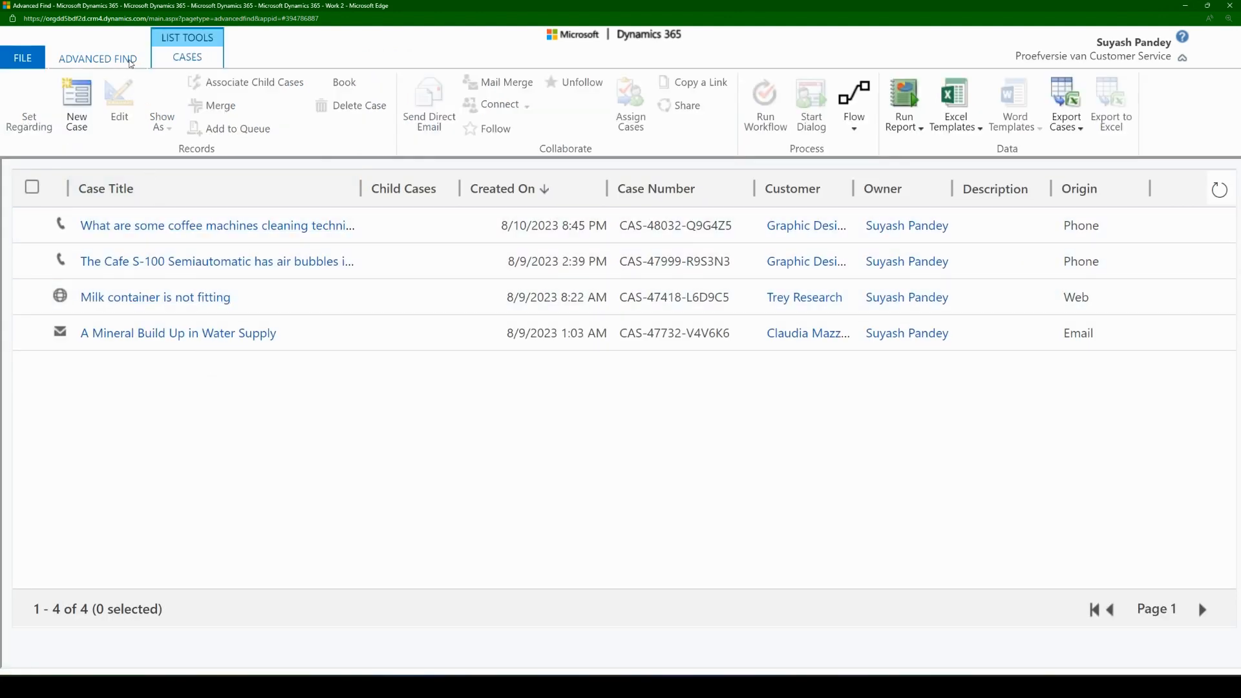
Return to the Cases query, change the Owner condition to Contains "su", and show the results.
{"action": "left_click", "coordinate": [131, 62]}
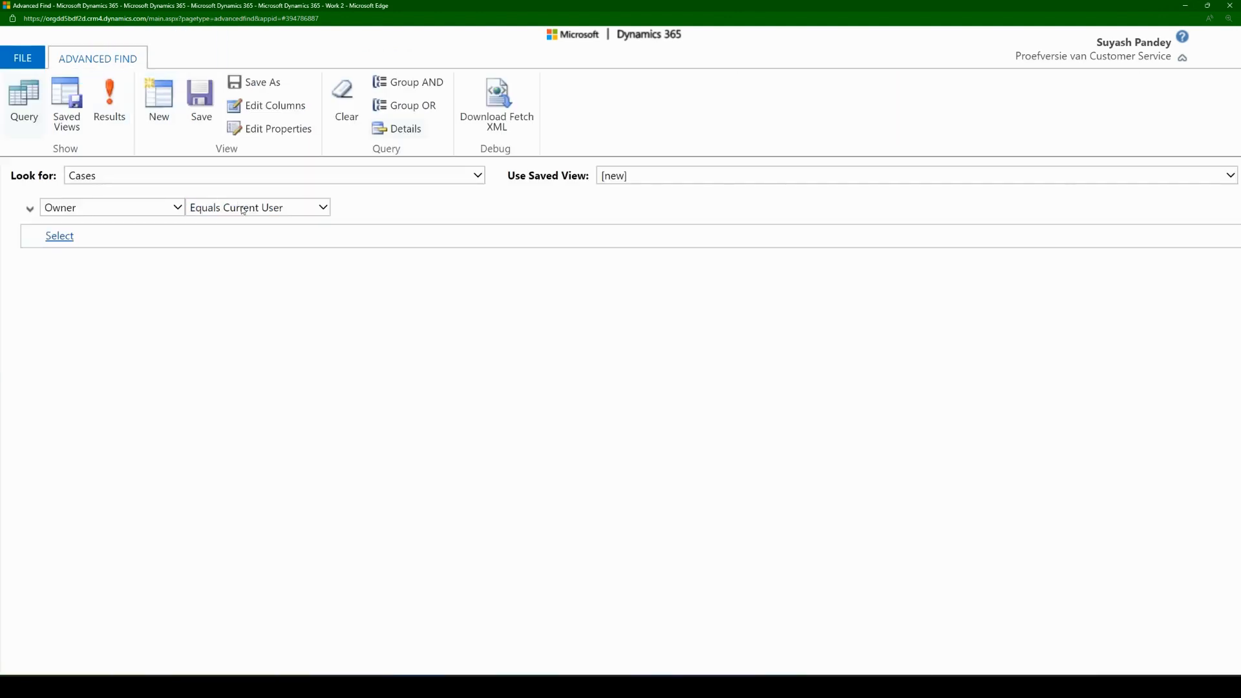
{"action": "left_click", "coordinate": [243, 208]}
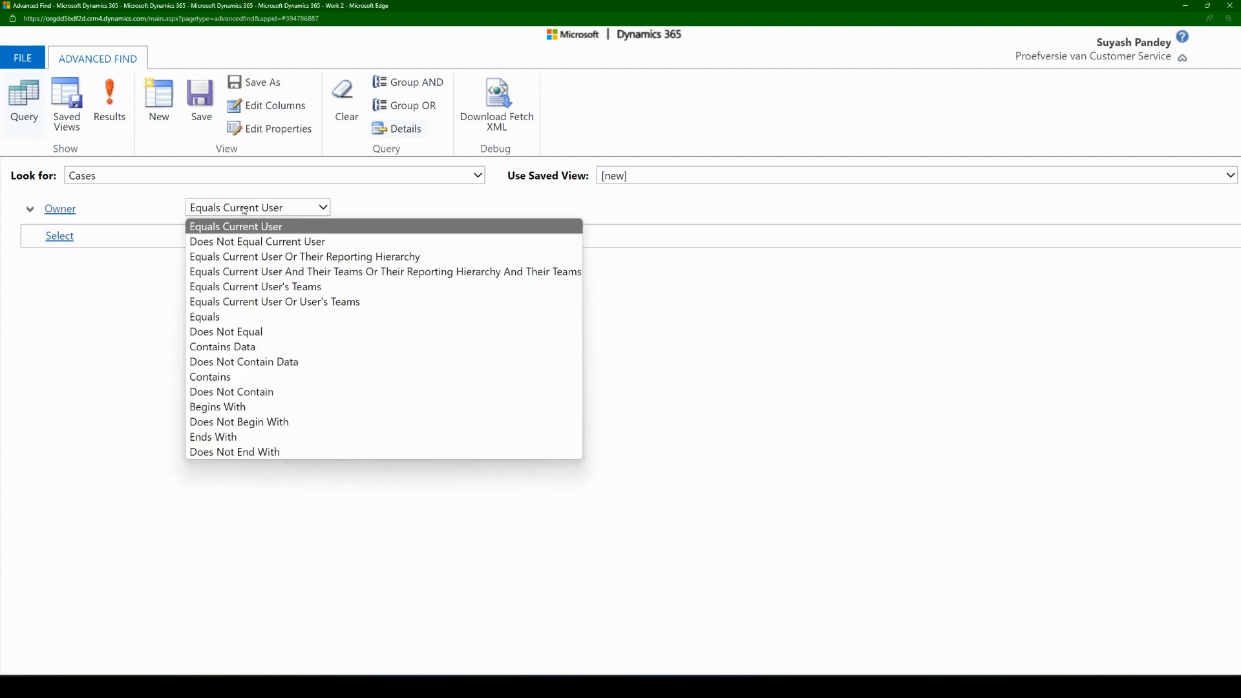
{"action": "left_click", "coordinate": [243, 377]}
{"action": "left_click", "coordinate": [363, 208]}
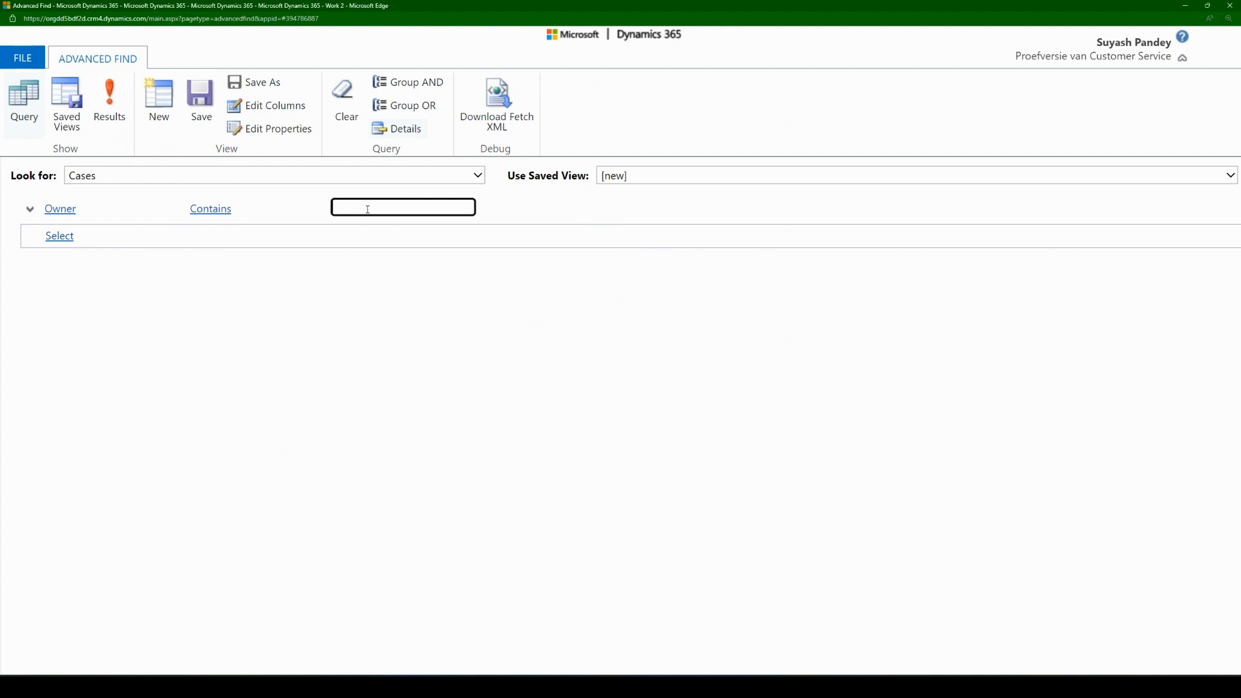
{"action": "type", "text": "su"}
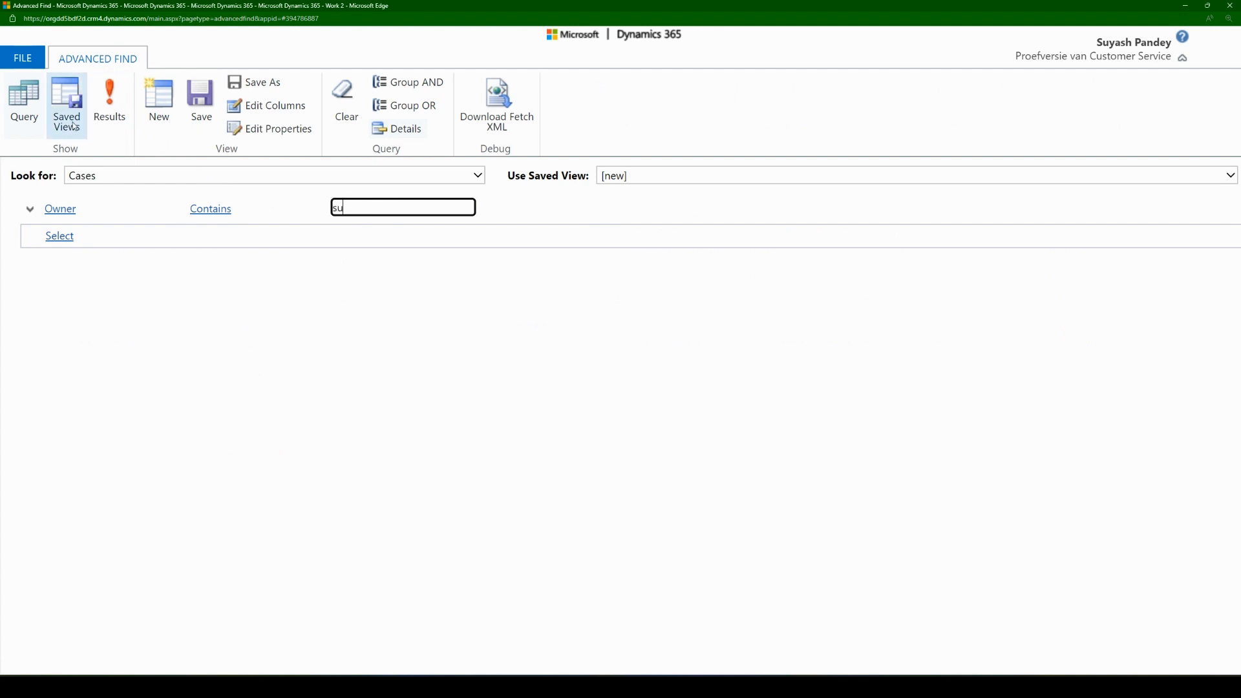
{"action": "left_click", "coordinate": [109, 103]}
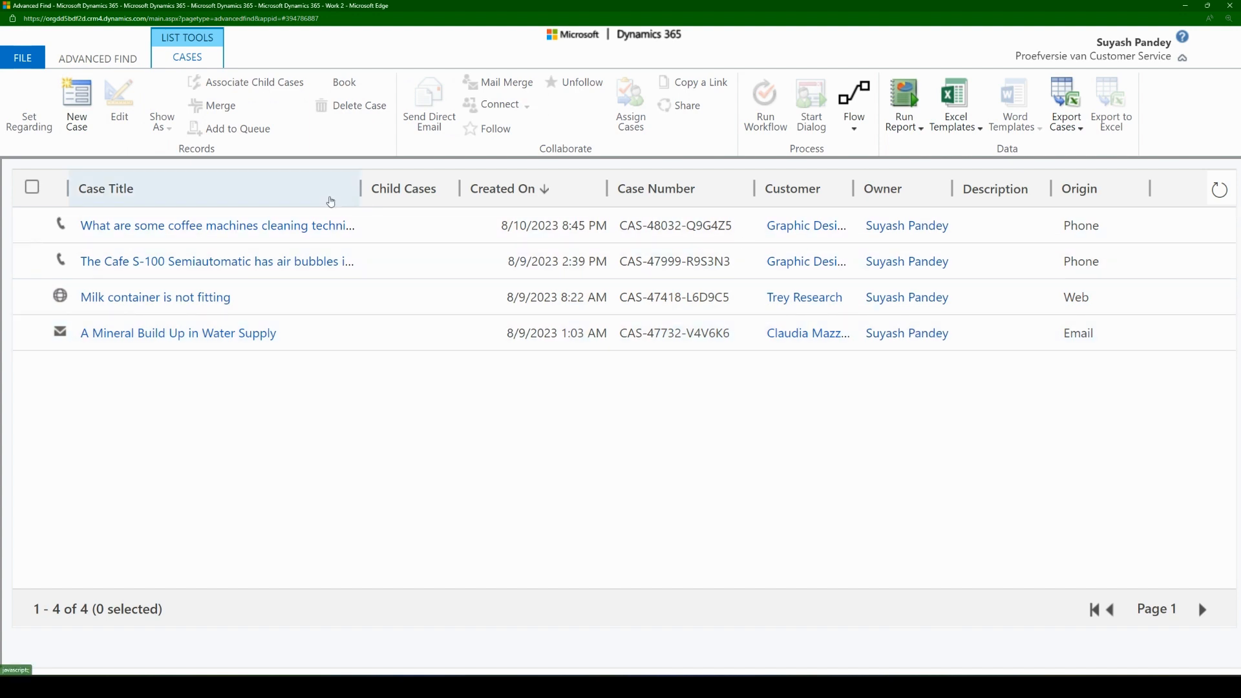
Return to the Cases query and delete the Owner condition.
{"action": "left_click", "coordinate": [70, 58]}
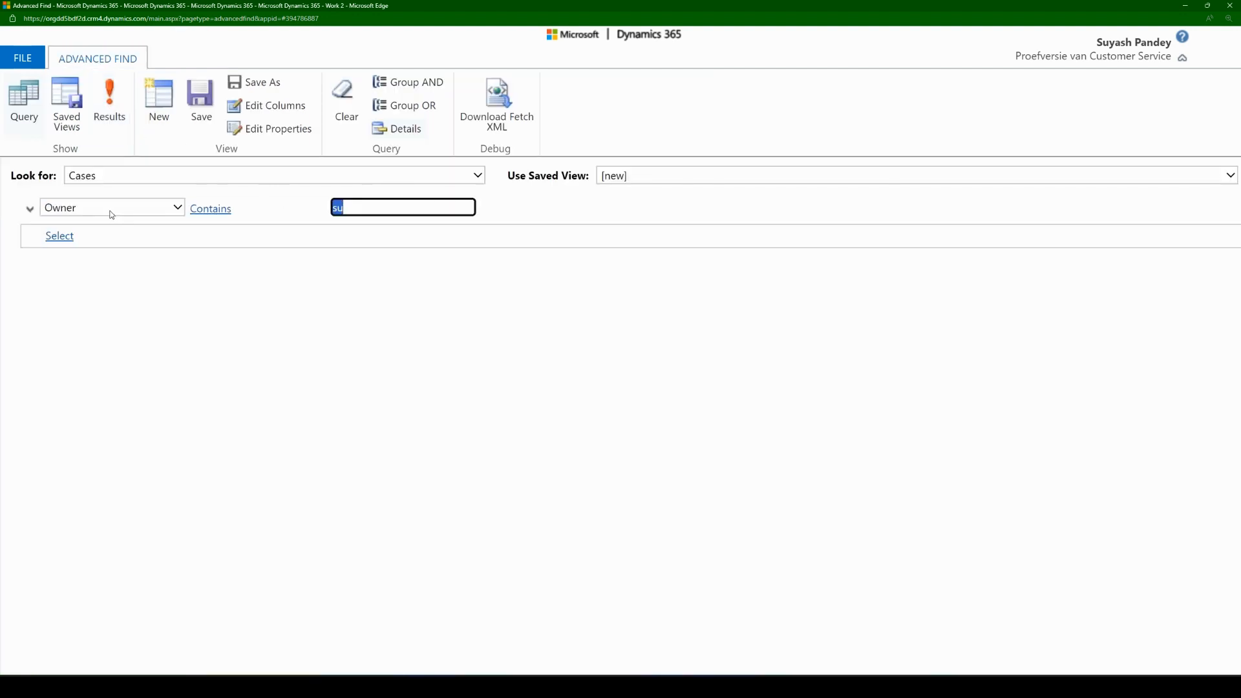
{"action": "left_click", "coordinate": [31, 208]}
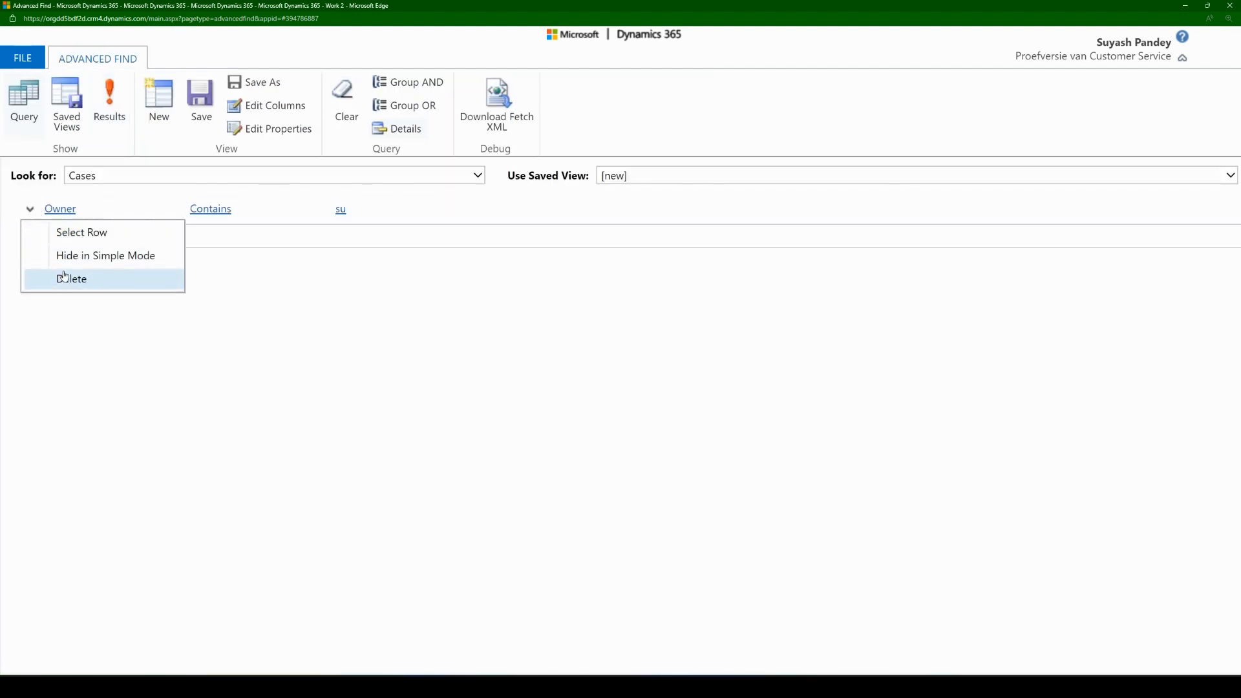
{"action": "left_click", "coordinate": [68, 277]}
{"action": "left_click", "coordinate": [668, 65]}
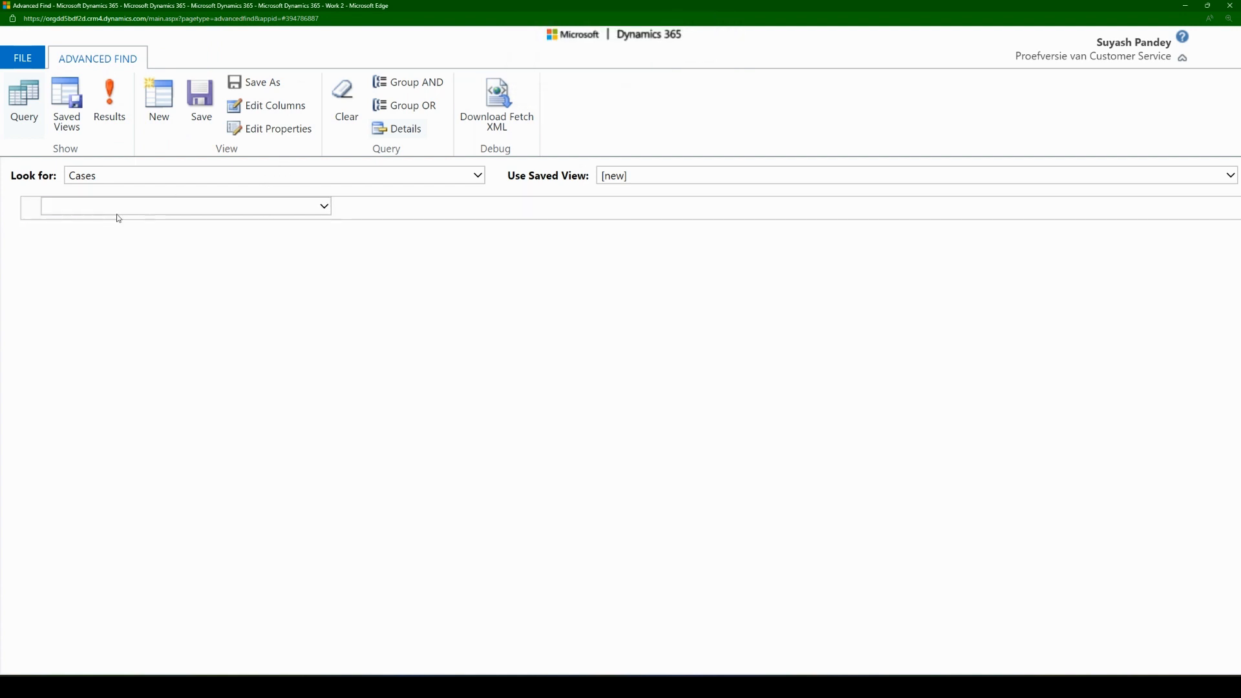
Add a Description Contains Data condition to the Cases query and show the results.
{"action": "left_click", "coordinate": [114, 212]}
{"action": "type", "text": "t"}
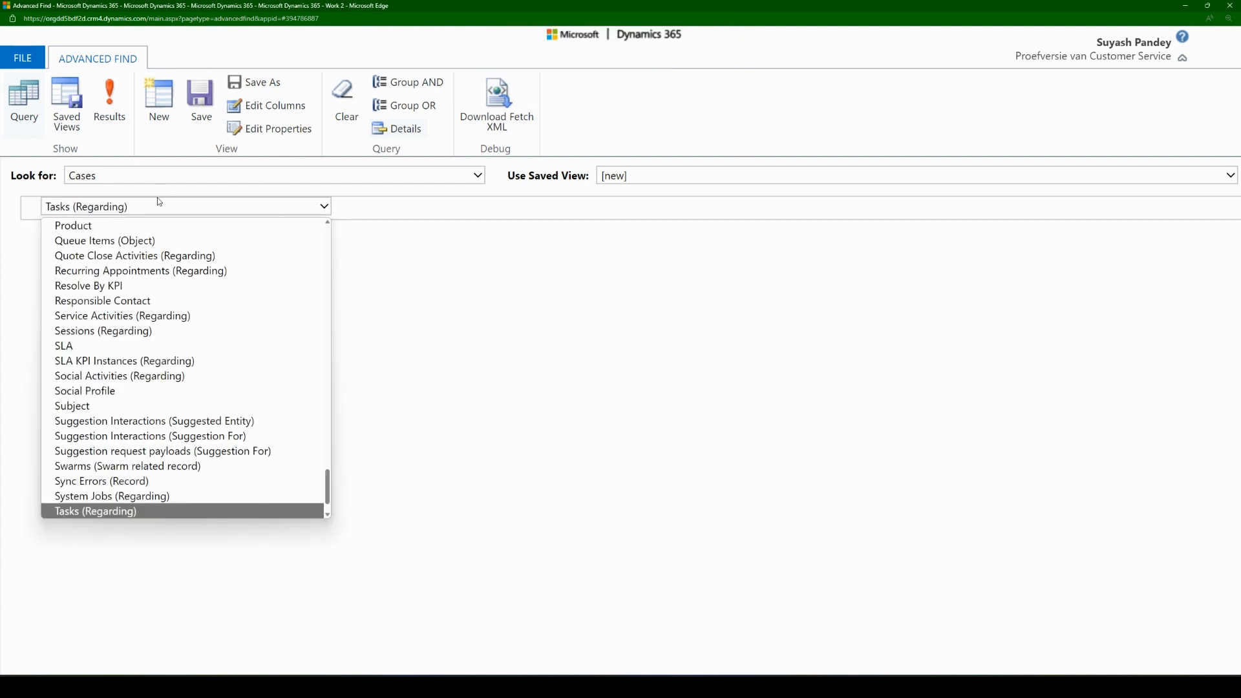
{"action": "scroll", "coordinate": [193, 446], "scroll_direction": "up", "scroll_amount": 5}
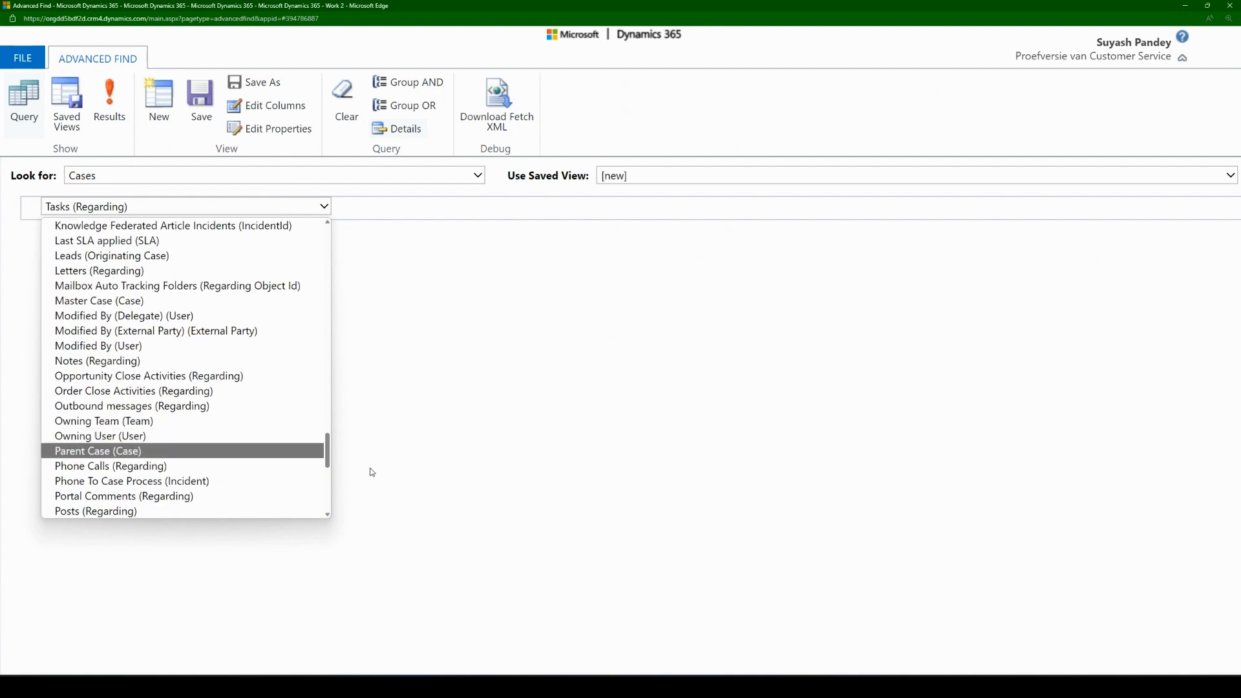
{"action": "left_click_drag", "start_coordinate": [326, 450], "coordinate": [262, 186]}
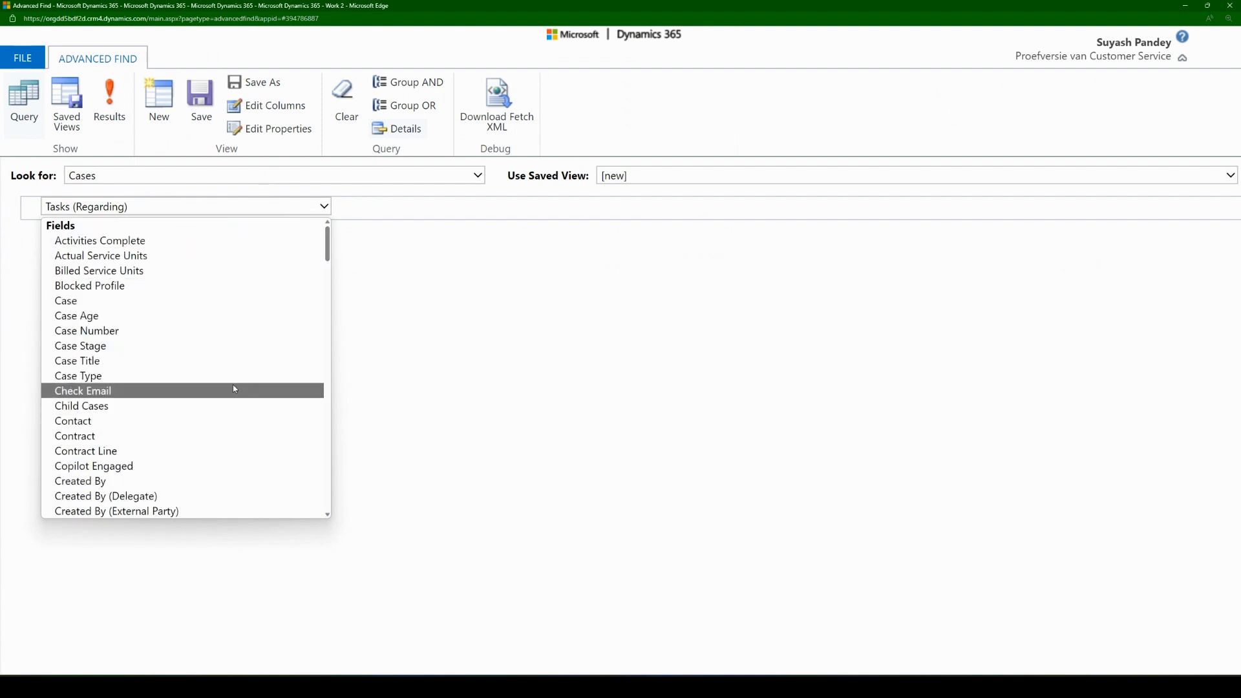
{"action": "type", "text": "des"}
{"action": "key", "text": "Return"}
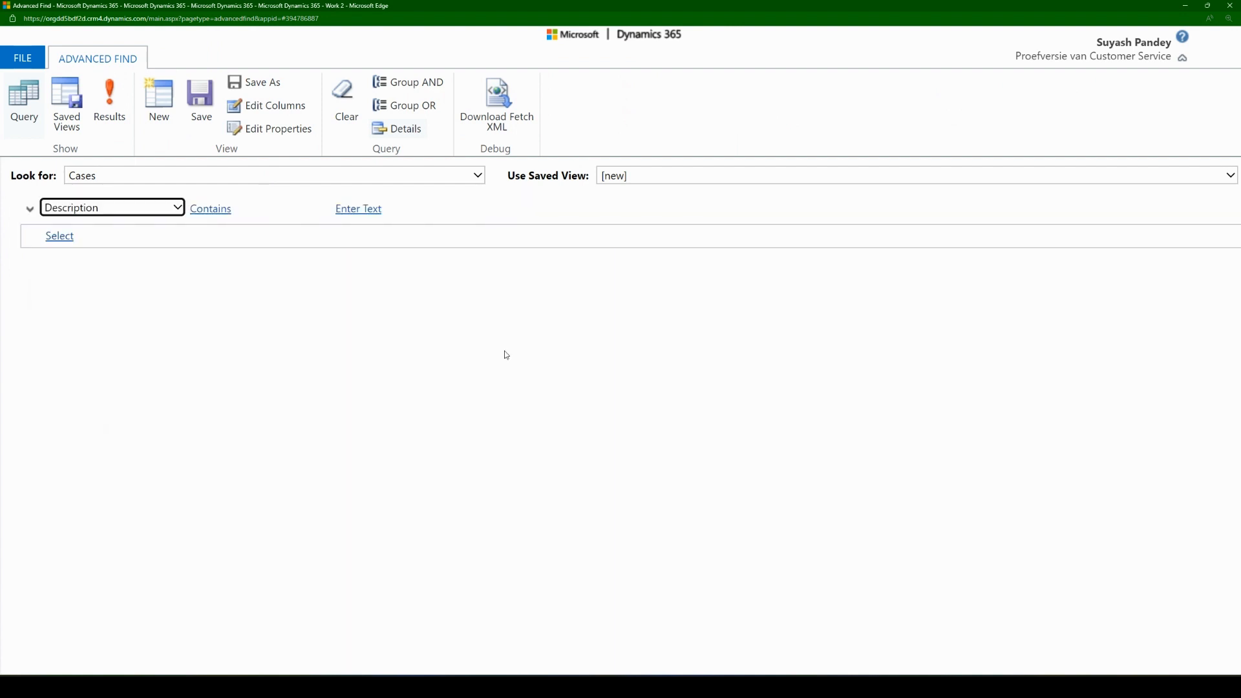
{"action": "left_click", "coordinate": [210, 209]}
{"action": "left_click", "coordinate": [258, 317]}
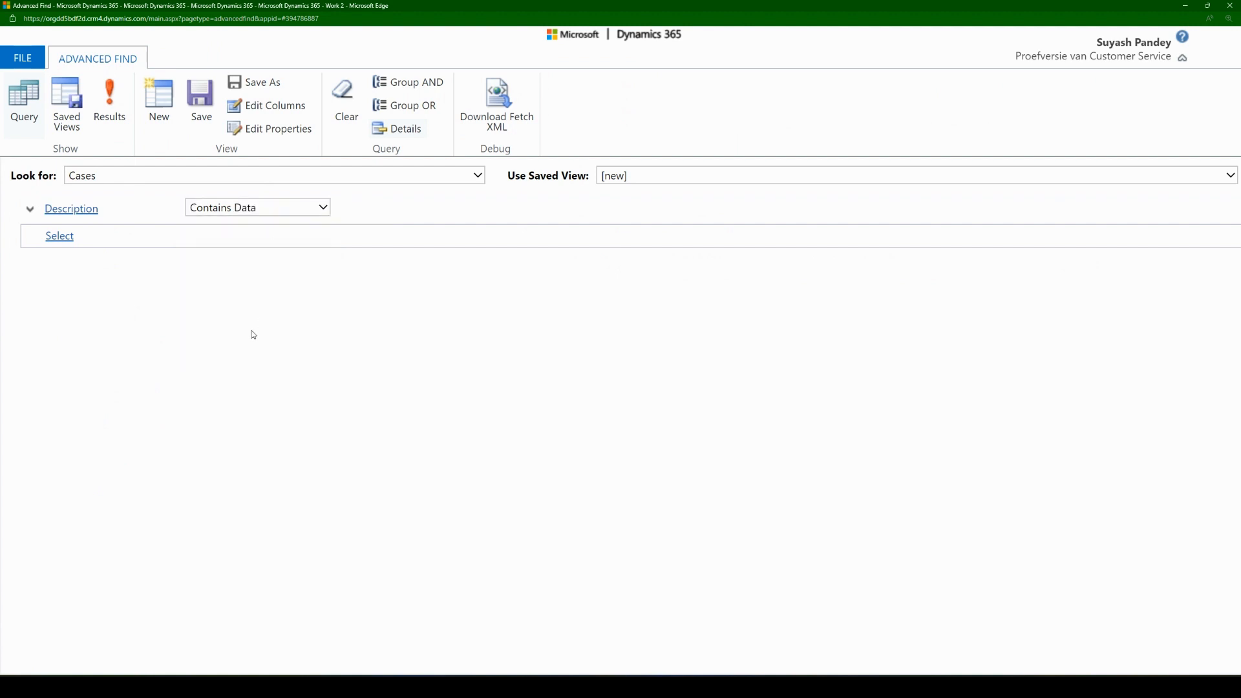
{"action": "left_click", "coordinate": [114, 126]}
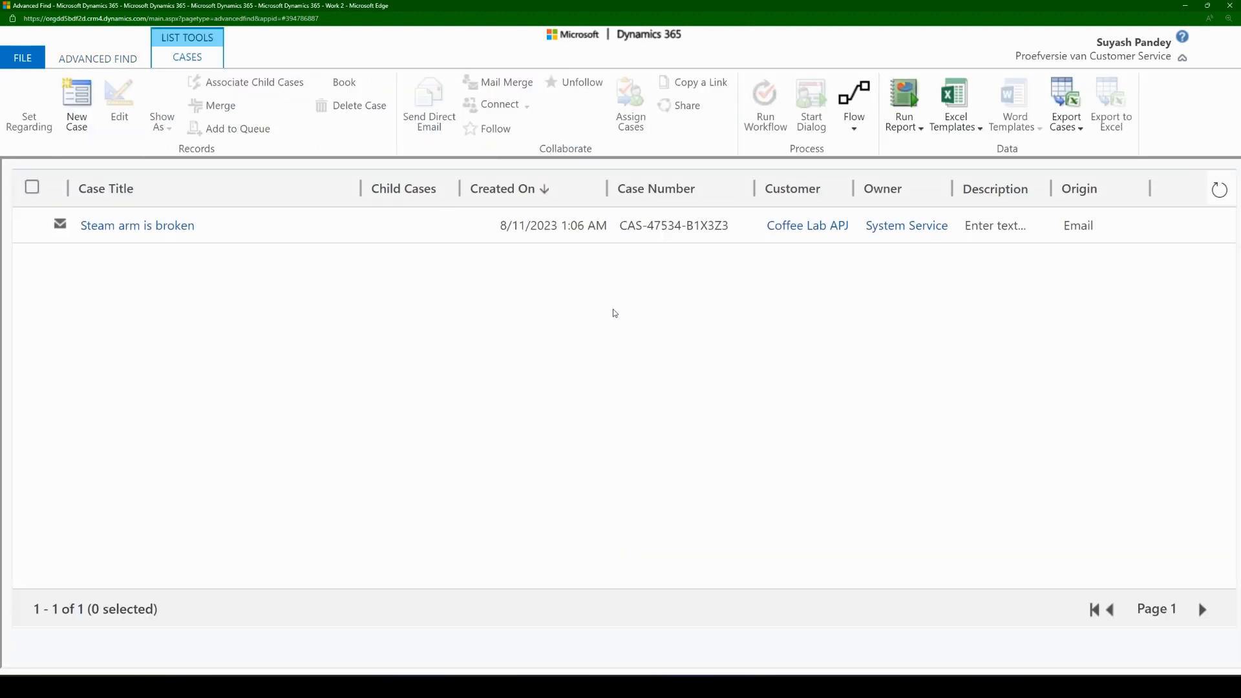
Return to the Cases query and change the filter condition's field to Customer with the Equals operator.
{"action": "left_click", "coordinate": [142, 62]}
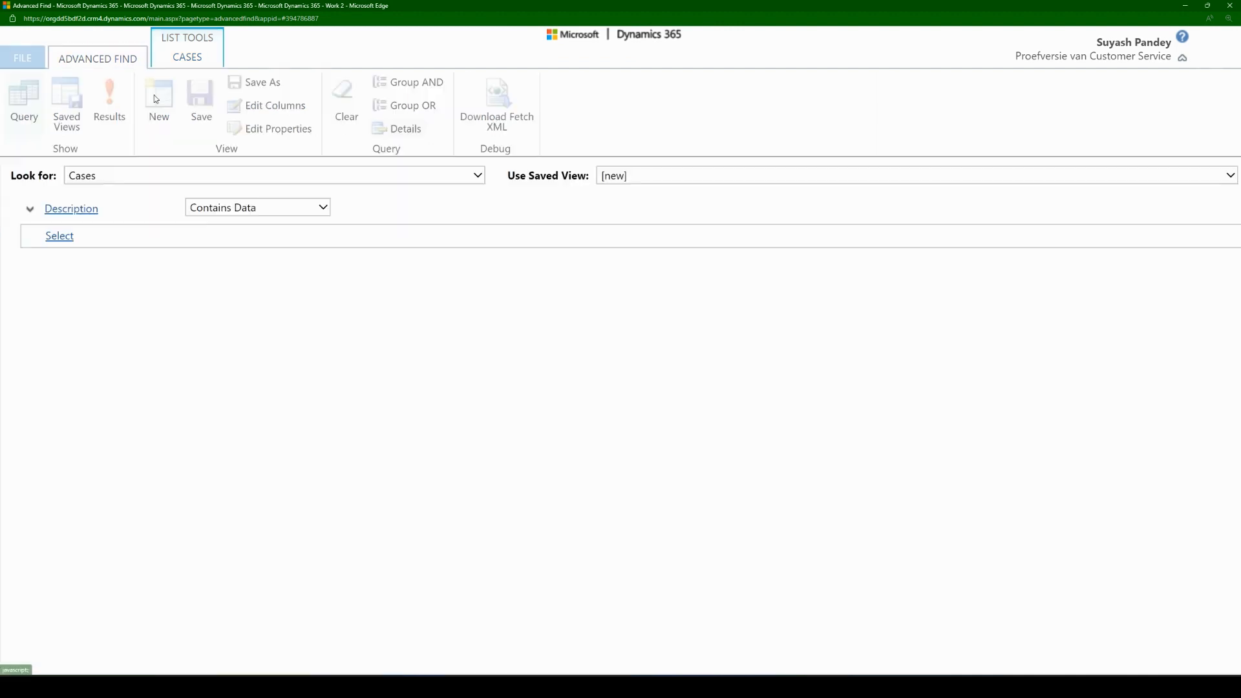
{"action": "left_click", "coordinate": [99, 215]}
{"action": "type", "text": "cus"}
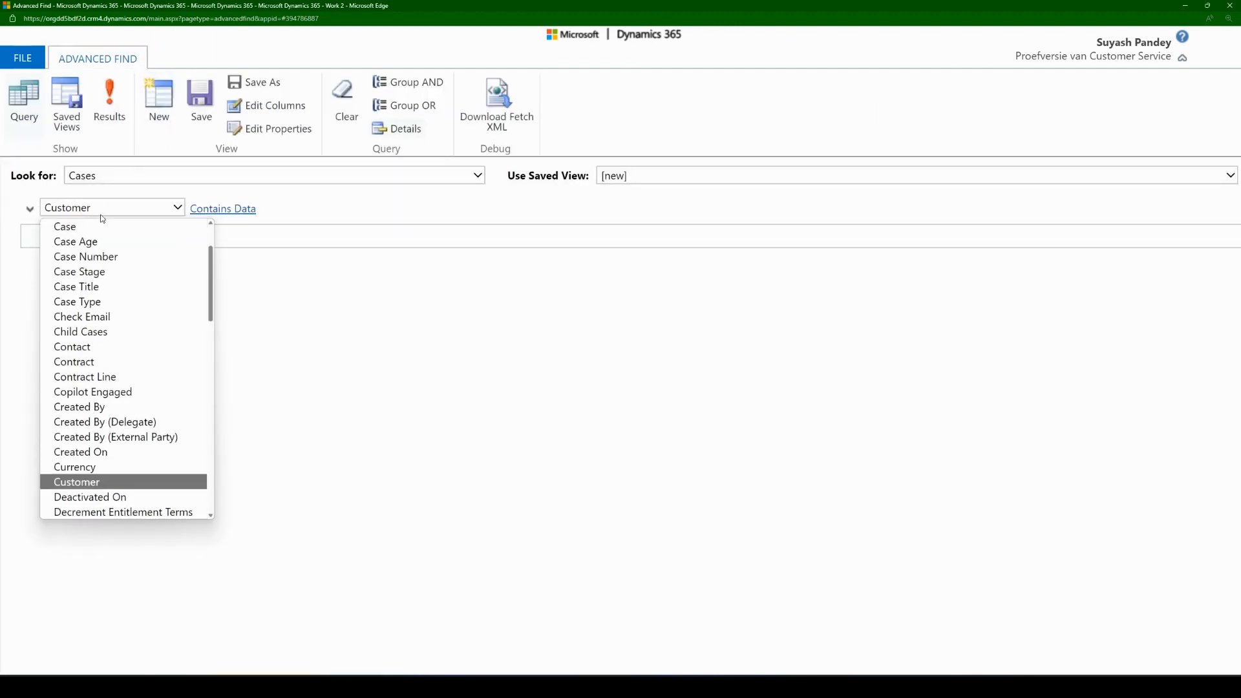
{"action": "key", "text": "Return"}
{"action": "left_click", "coordinate": [200, 210]}
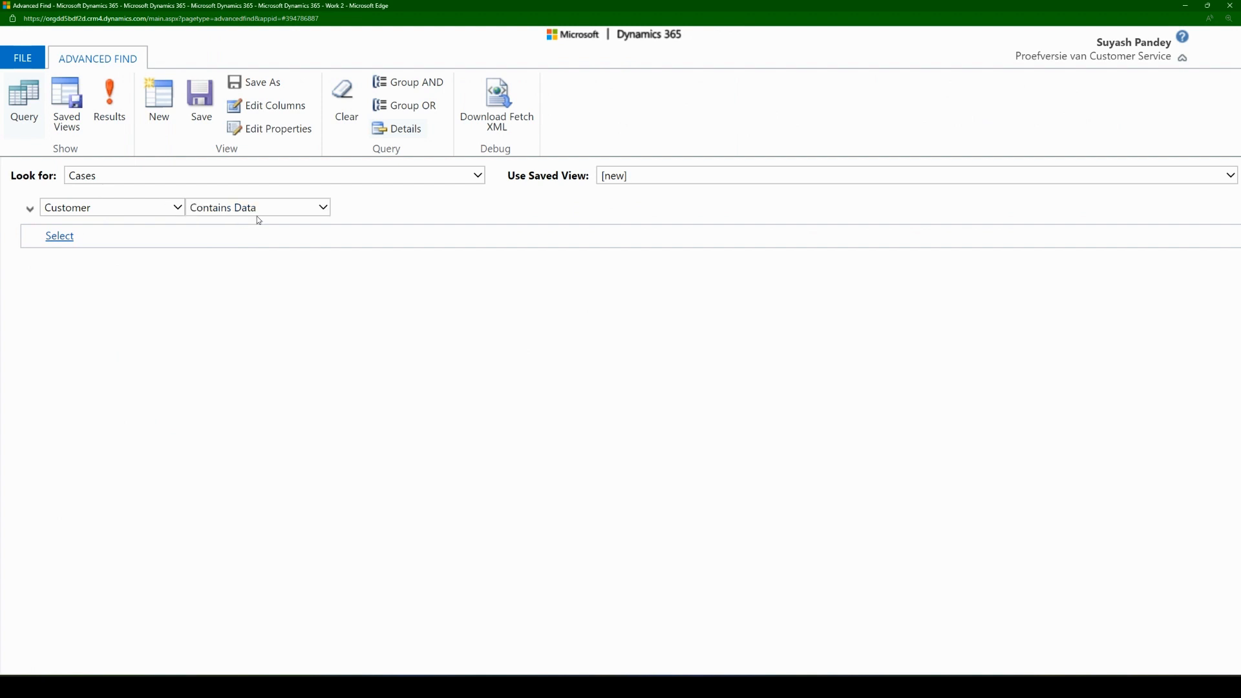
{"action": "left_click", "coordinate": [257, 216]}
{"action": "key", "text": "Up"}
{"action": "key", "text": "Up"}
{"action": "key", "text": "Return"}
Set the Customer condition's value to the Coffee Lab APJ account by entering "coffe" and letting it resolve.
{"action": "left_click", "coordinate": [384, 208]}
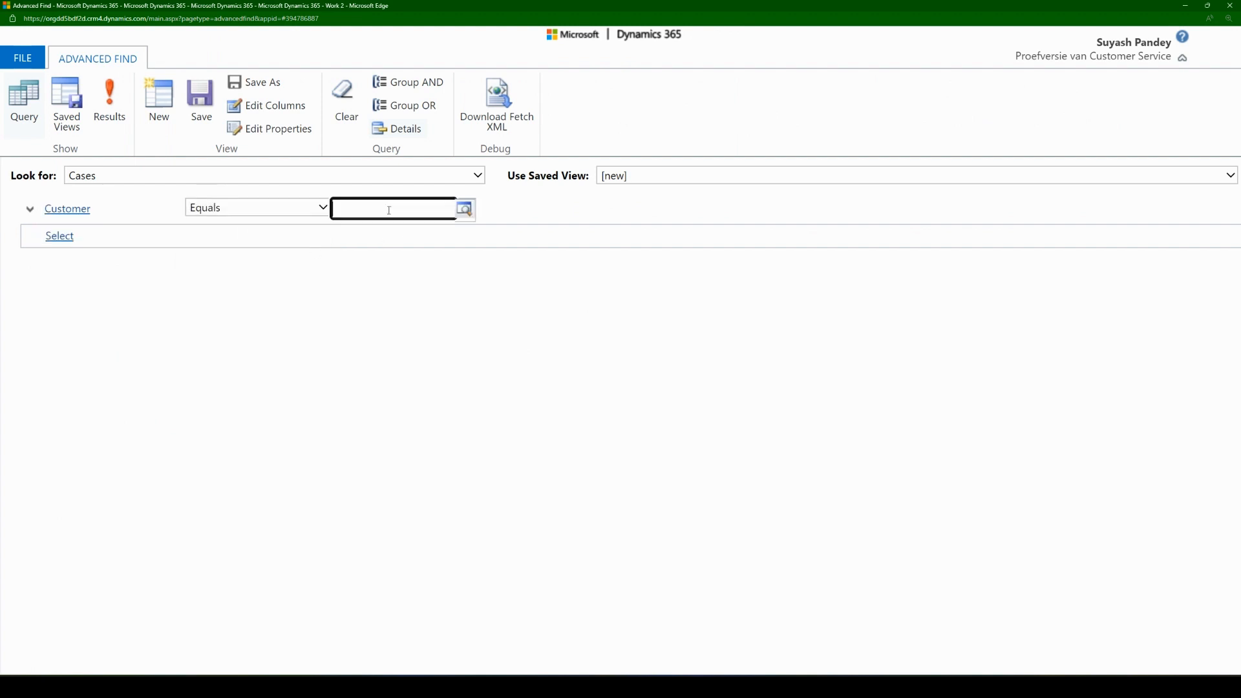
{"action": "type", "text": "coffe"}
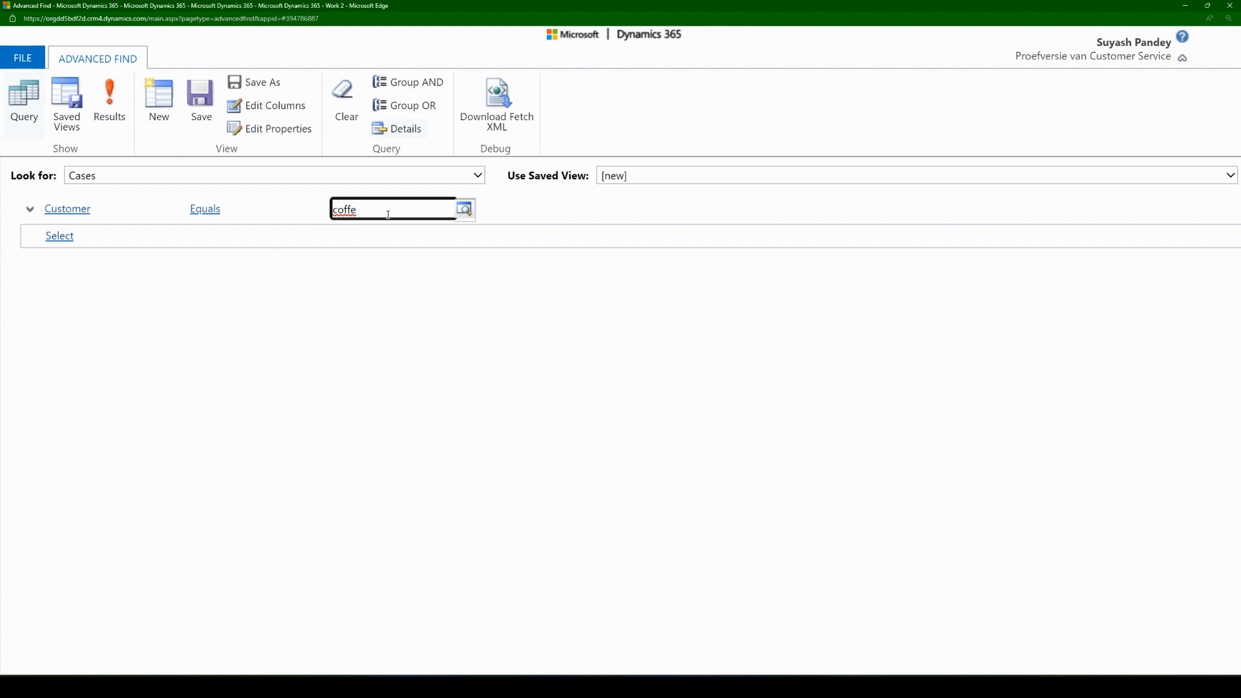
{"action": "key", "text": "Tab"}
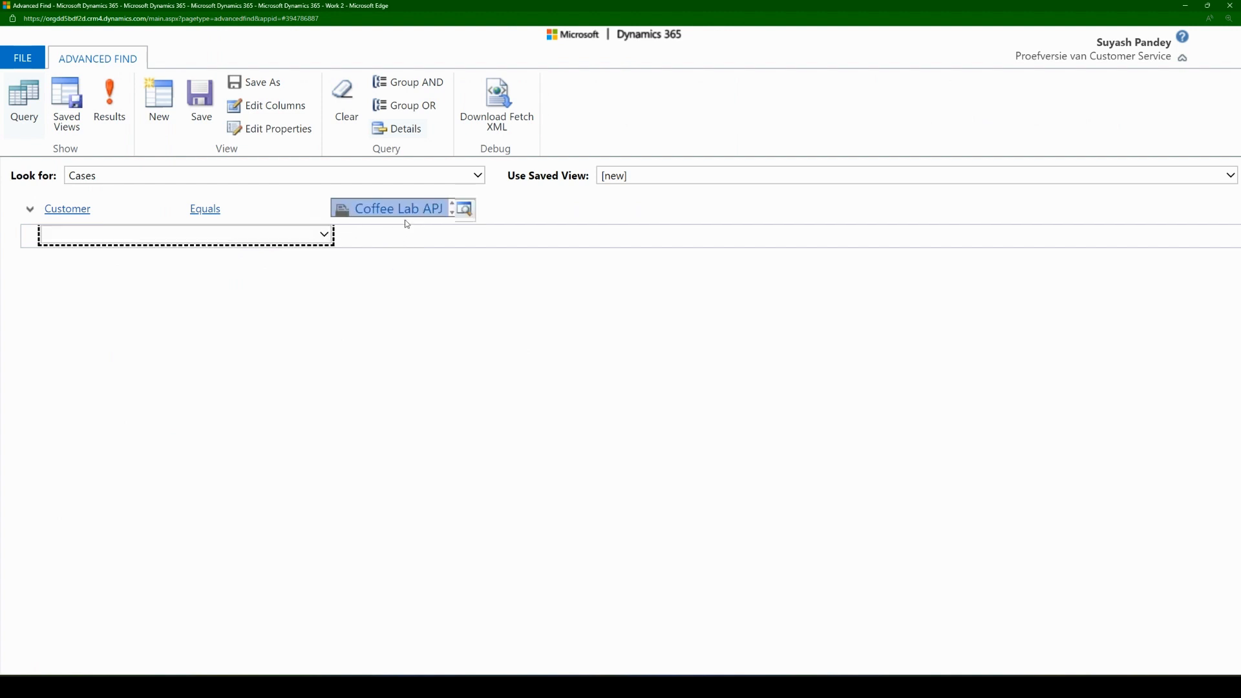
Add the Trey Research account to the Customer condition's selected records and show the results.
{"action": "left_click", "coordinate": [464, 212]}
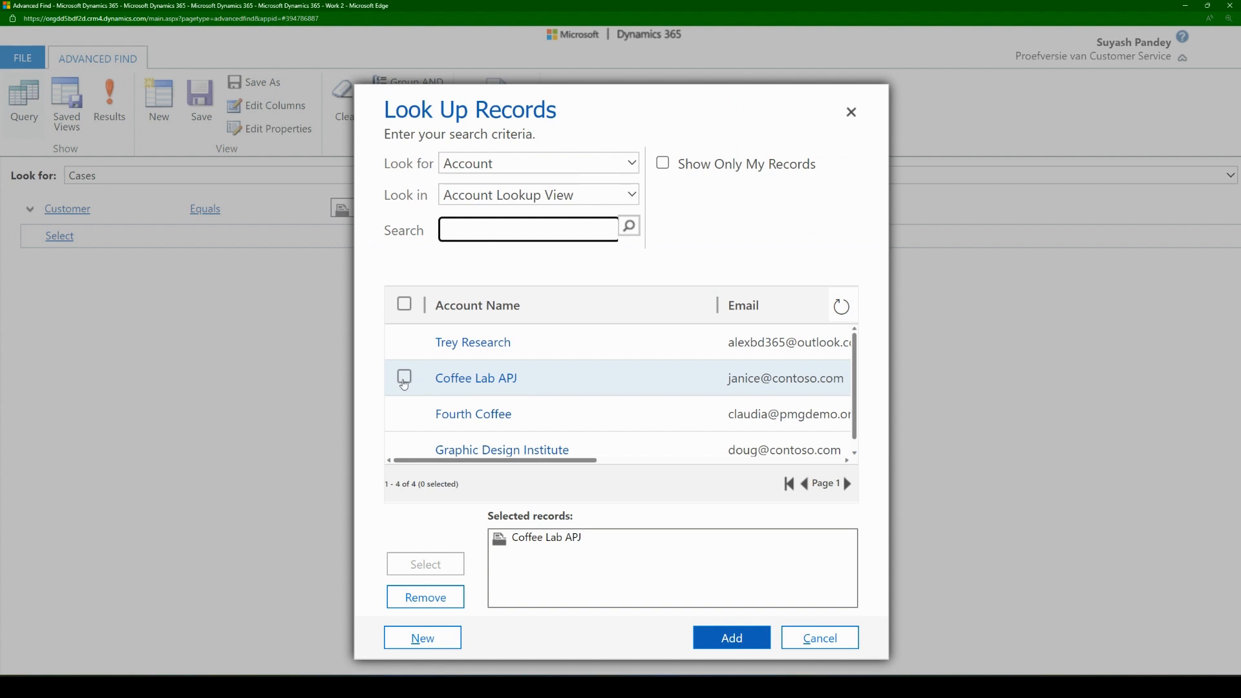
{"action": "left_click", "coordinate": [404, 379]}
{"action": "left_click", "coordinate": [405, 380]}
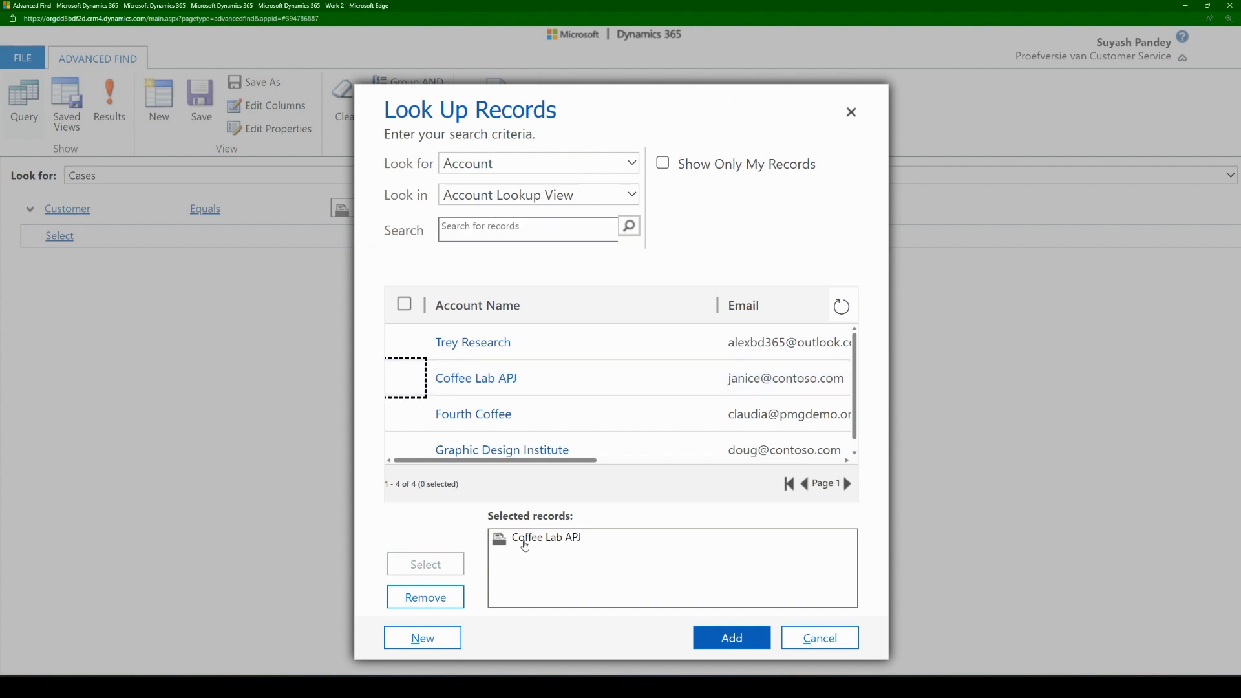
{"action": "left_click", "coordinate": [405, 340]}
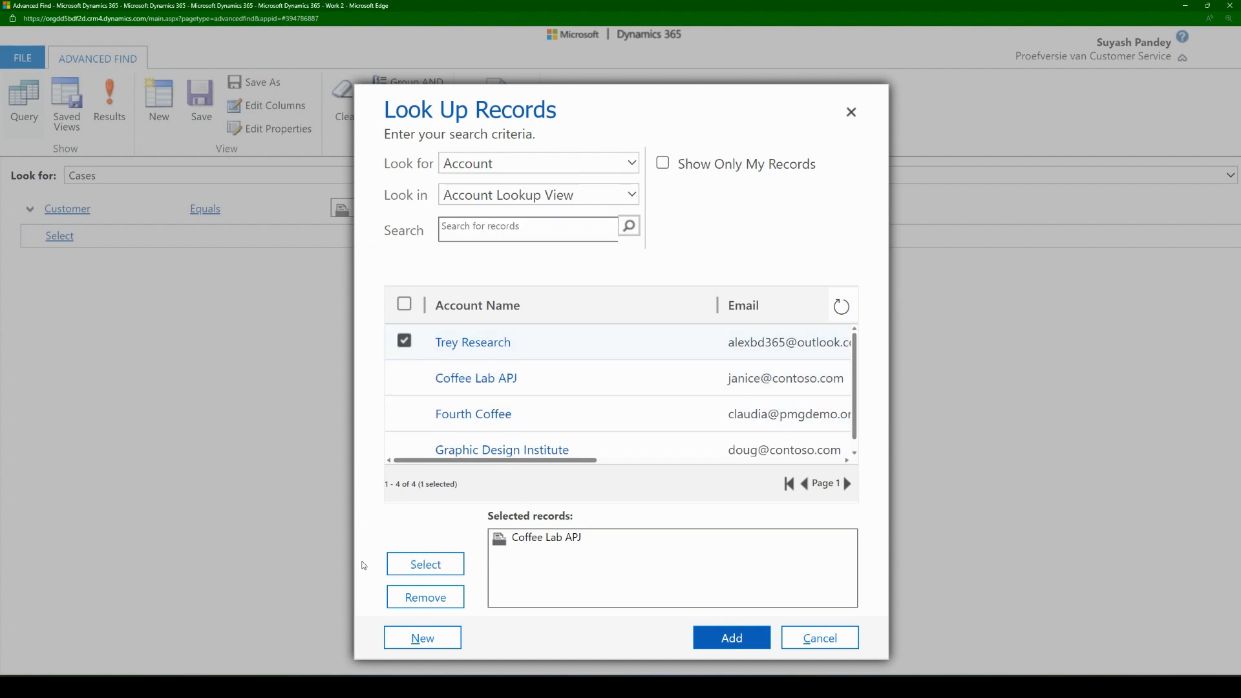
{"action": "left_click", "coordinate": [423, 565]}
{"action": "left_click", "coordinate": [736, 638]}
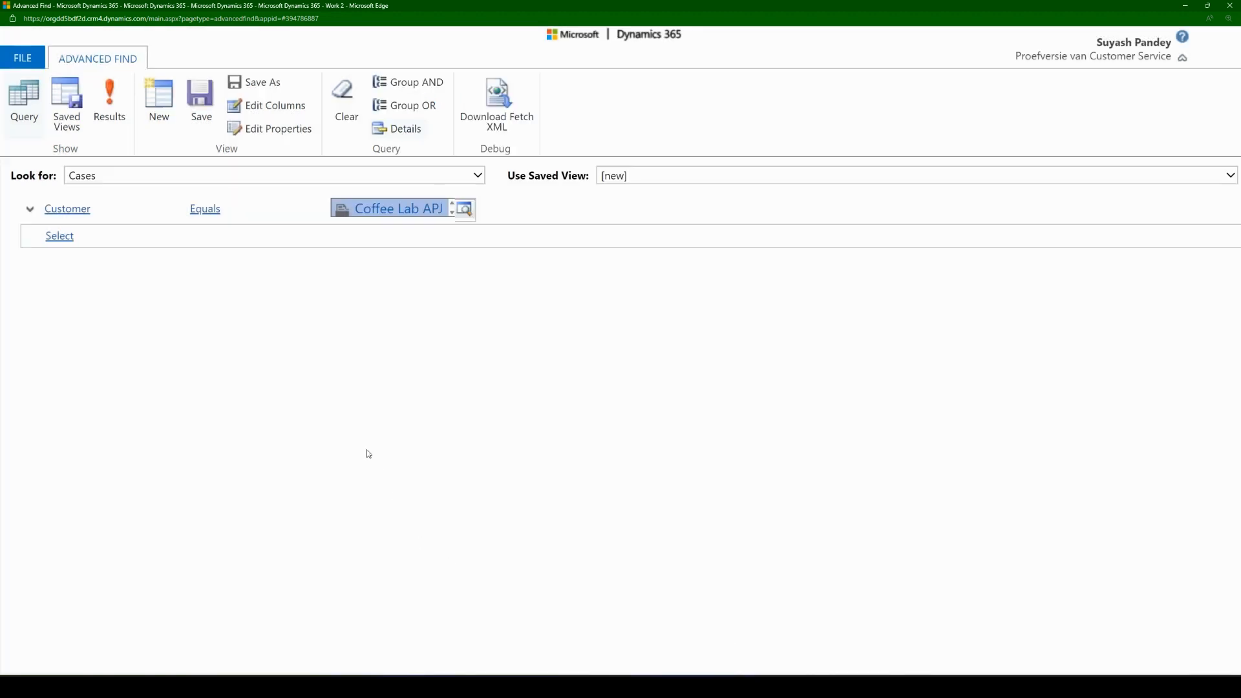
{"action": "left_click", "coordinate": [109, 107]}
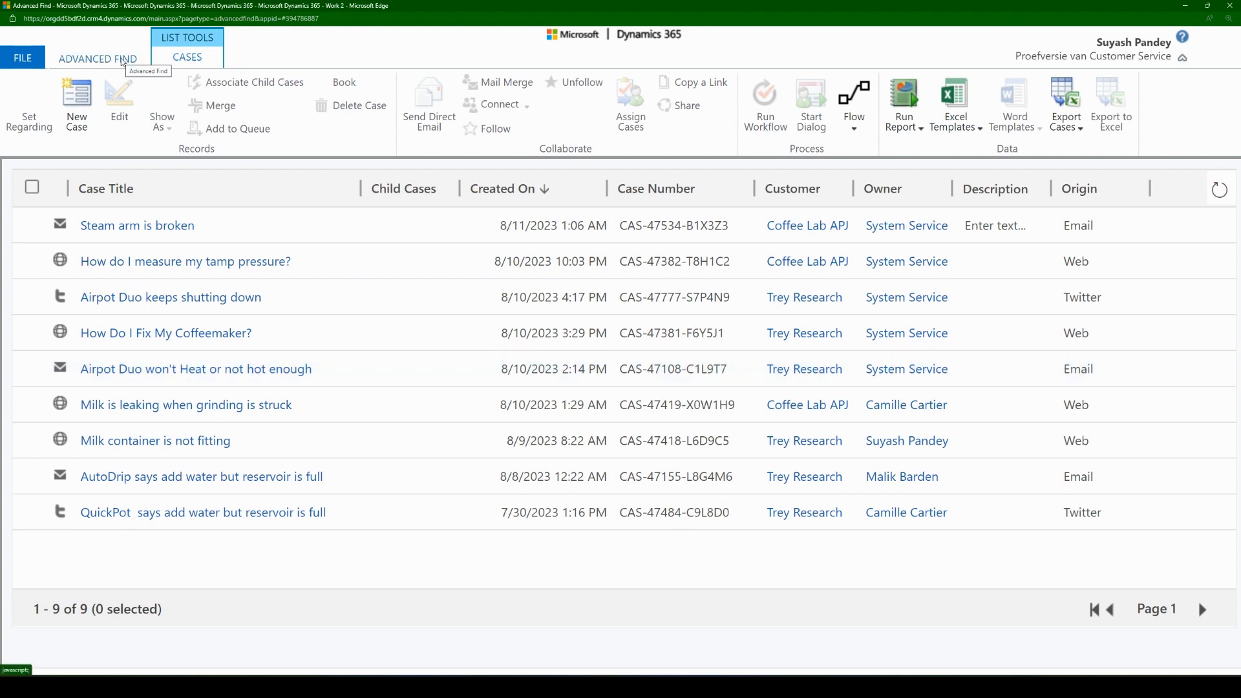
Return to the Cases query, start adding view columns, and browse the available Case columns.
{"action": "left_click", "coordinate": [123, 60]}
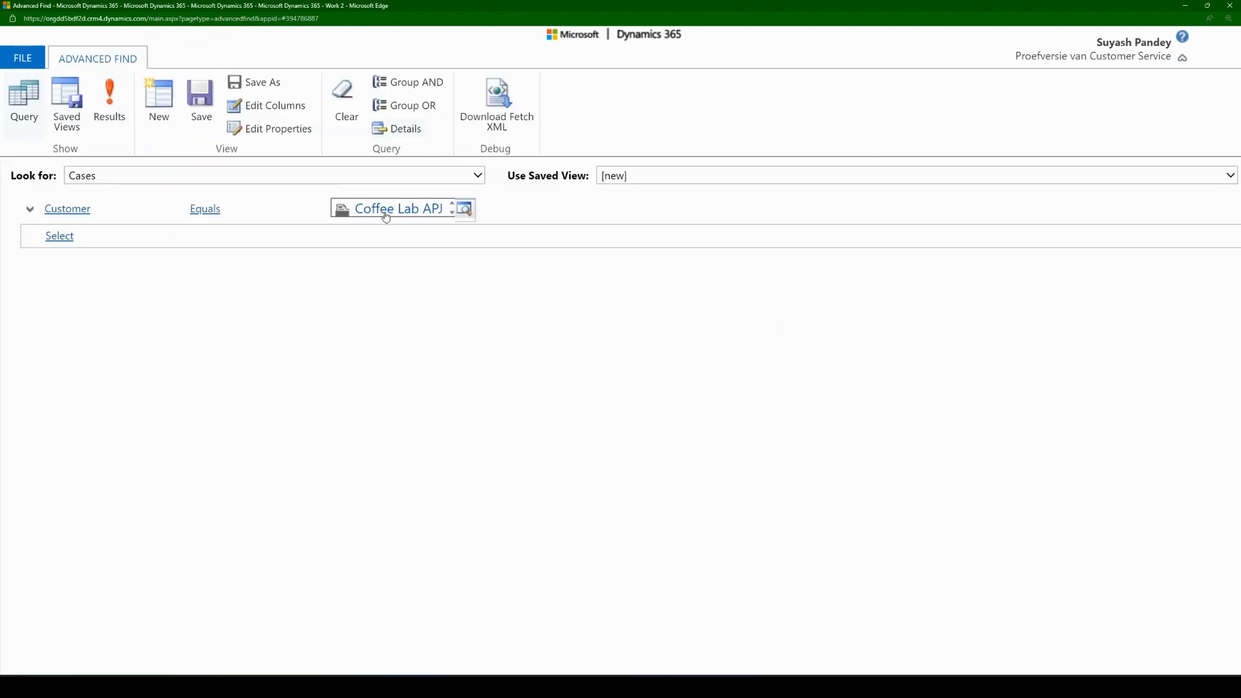
{"action": "mouse_move", "coordinate": [155, 233]}
{"action": "left_click", "coordinate": [262, 105]}
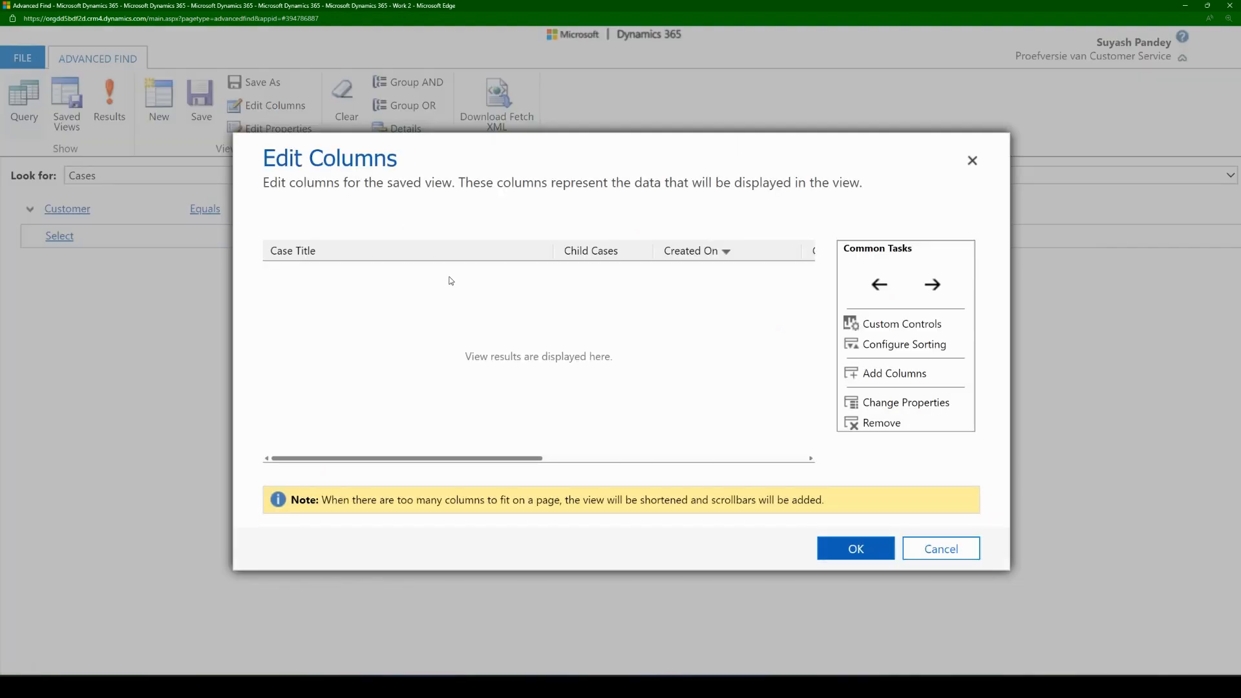
{"action": "left_click", "coordinate": [608, 256]}
{"action": "left_click", "coordinate": [894, 373]}
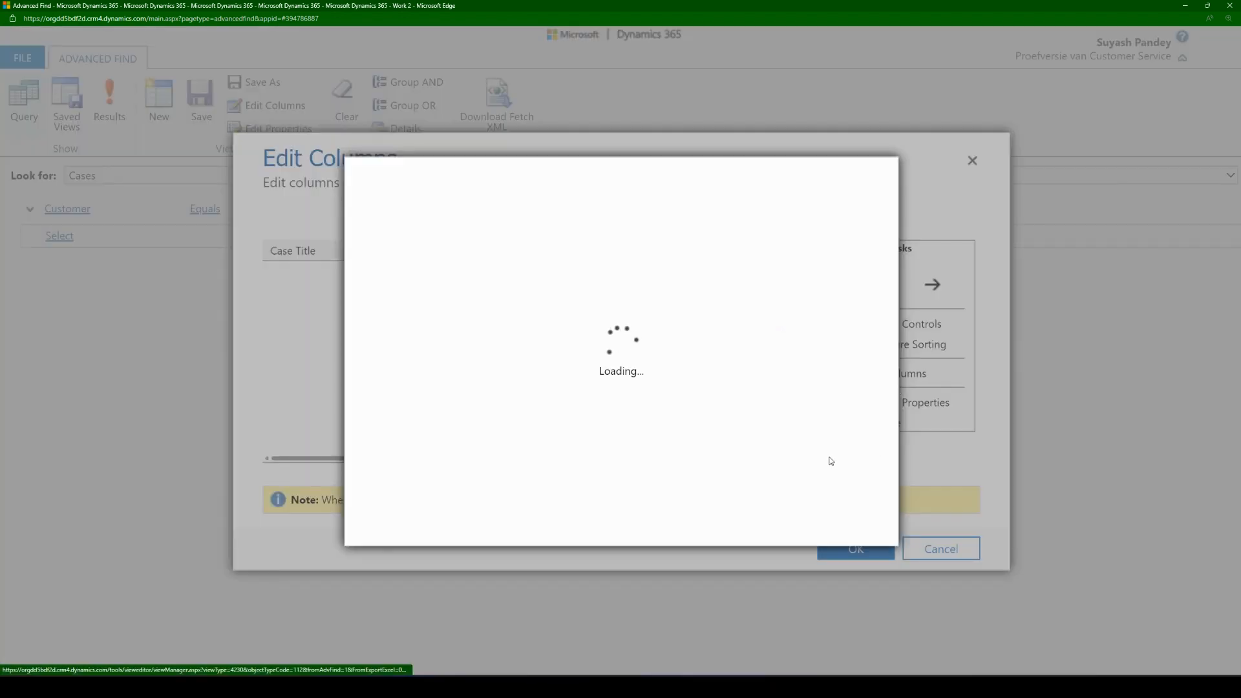
{"action": "scroll", "coordinate": [598, 381], "scroll_direction": "down", "scroll_amount": 6}
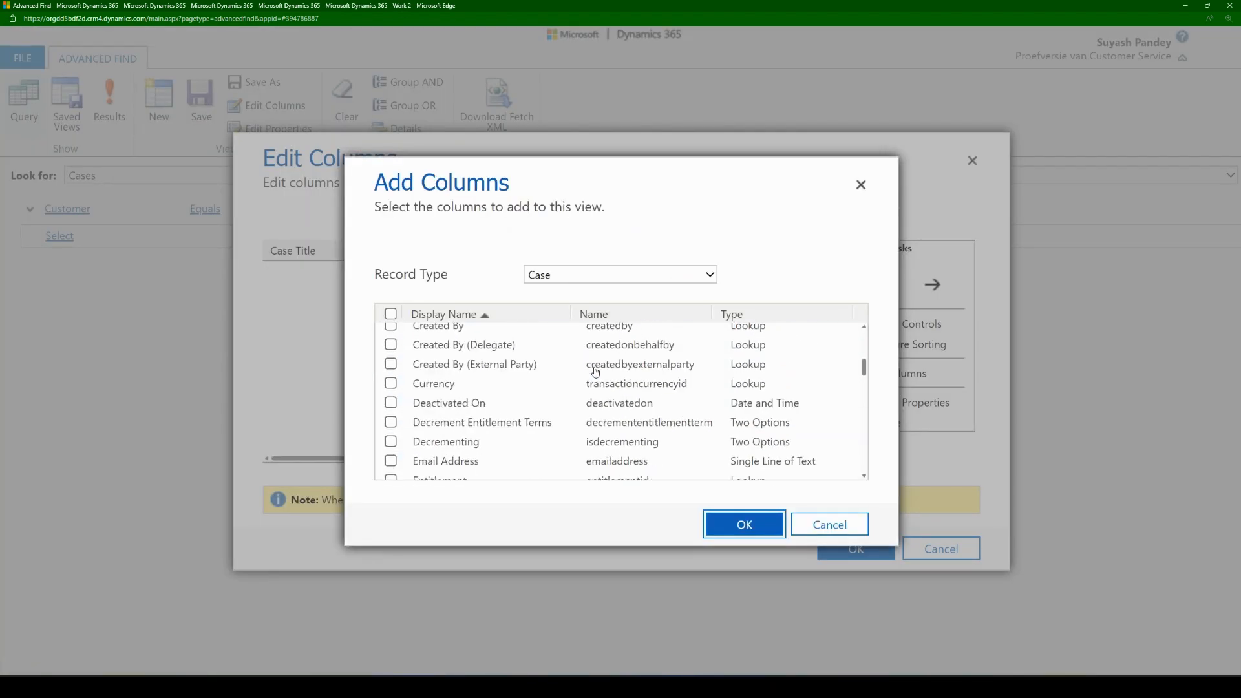
{"action": "scroll", "coordinate": [594, 378], "scroll_direction": "down", "scroll_amount": 6}
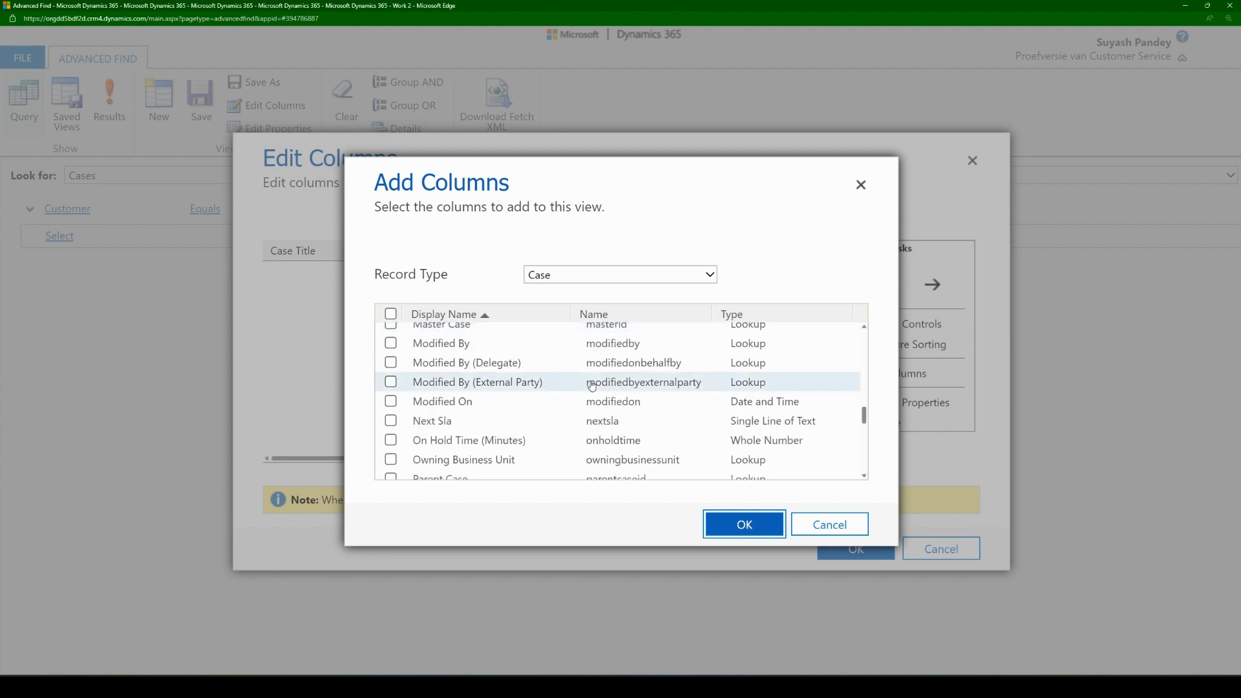
{"action": "scroll", "coordinate": [591, 386], "scroll_direction": "down", "scroll_amount": 10}
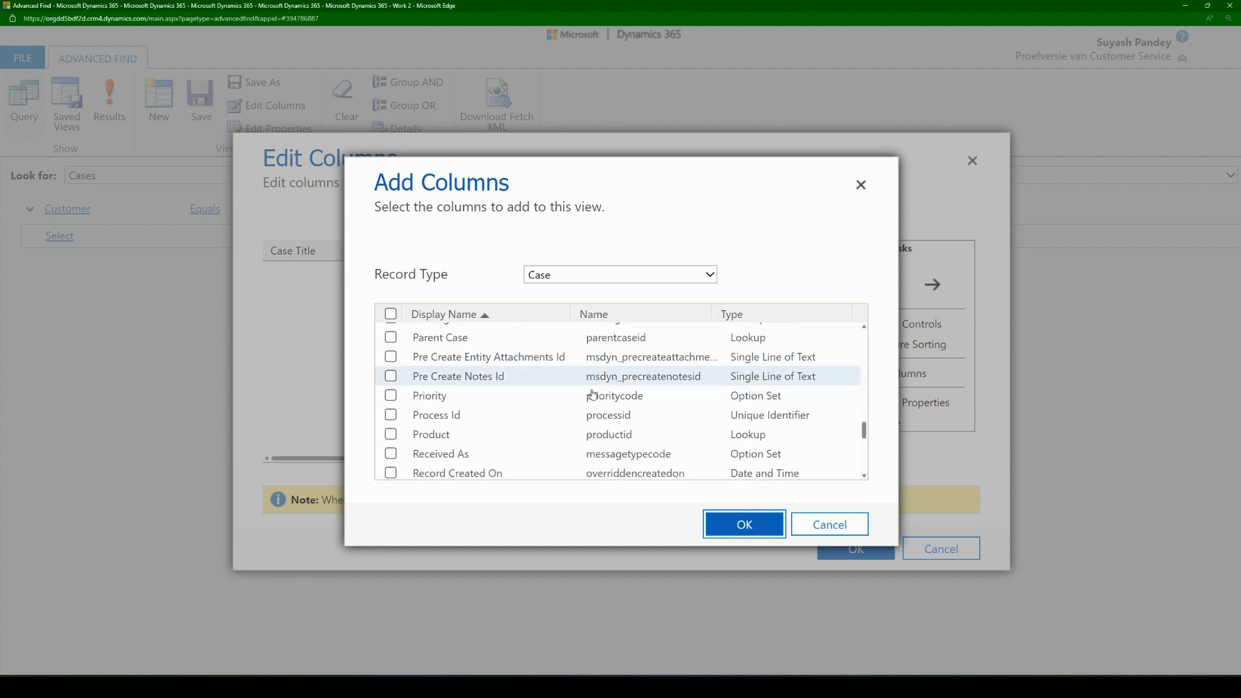
{"action": "scroll", "coordinate": [536, 457], "scroll_direction": "up", "scroll_amount": 18}
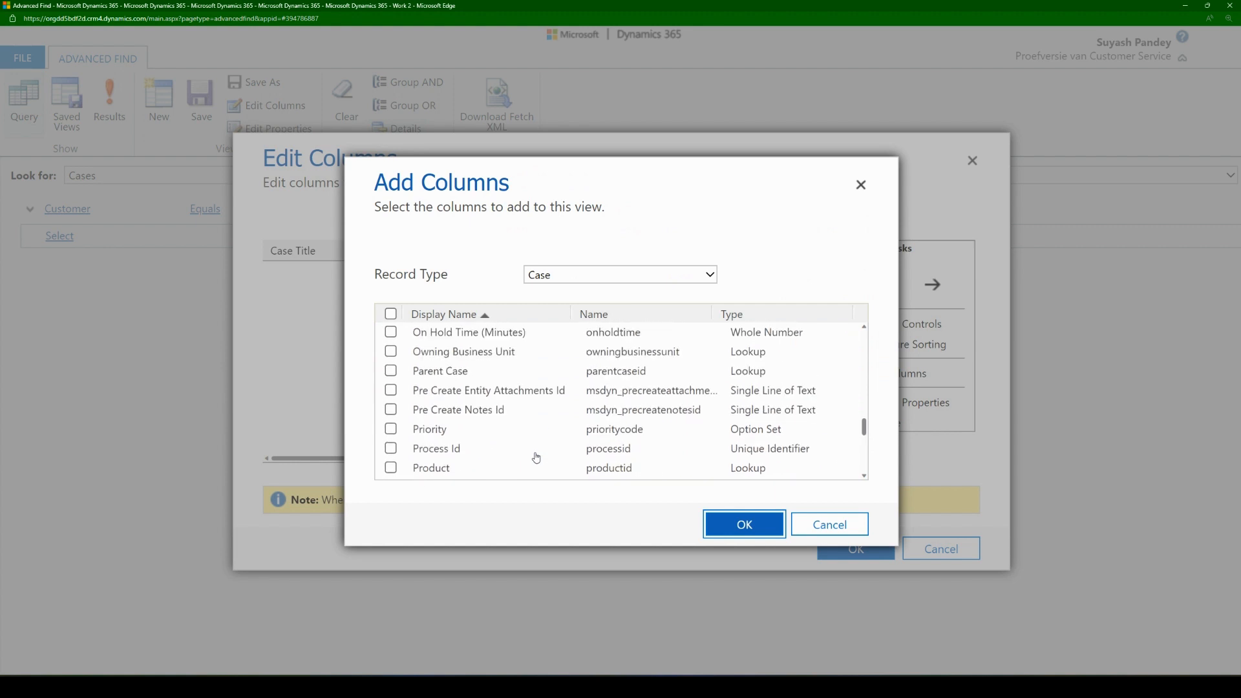
{"action": "scroll", "coordinate": [535, 457], "scroll_direction": "up", "scroll_amount": 5}
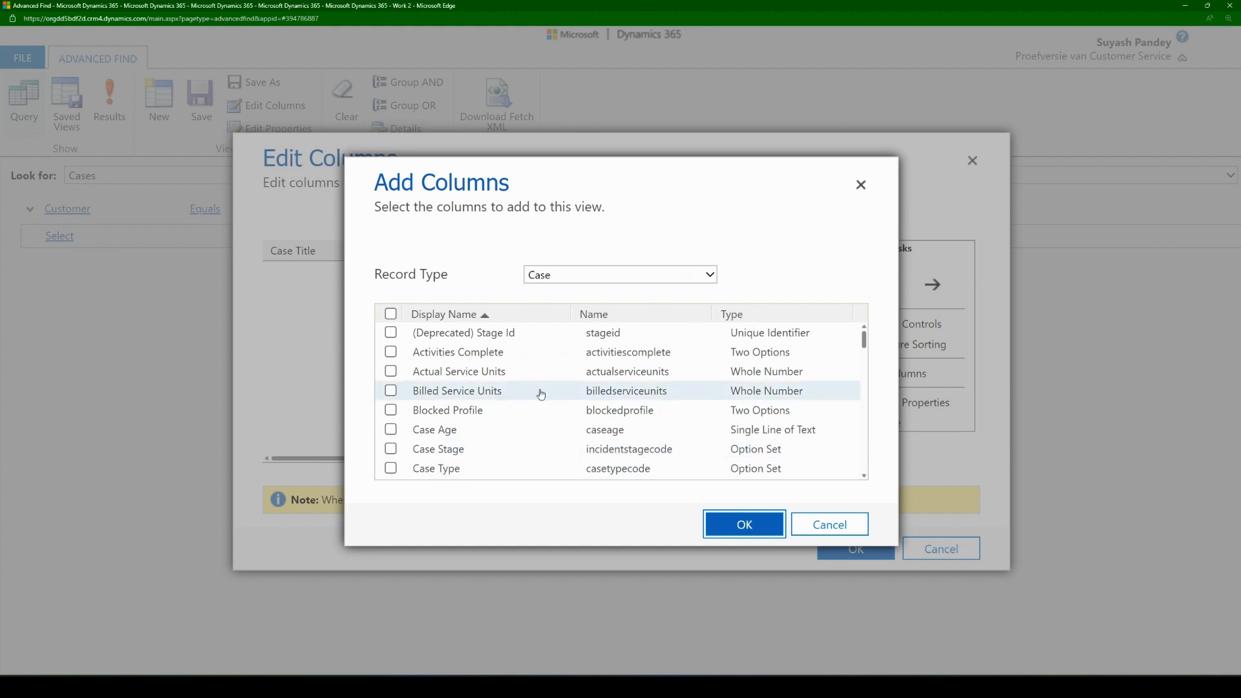
Add the Account Number and Address 1: City columns from the Customer (Account) record type to the view.
{"action": "left_click", "coordinate": [565, 278]}
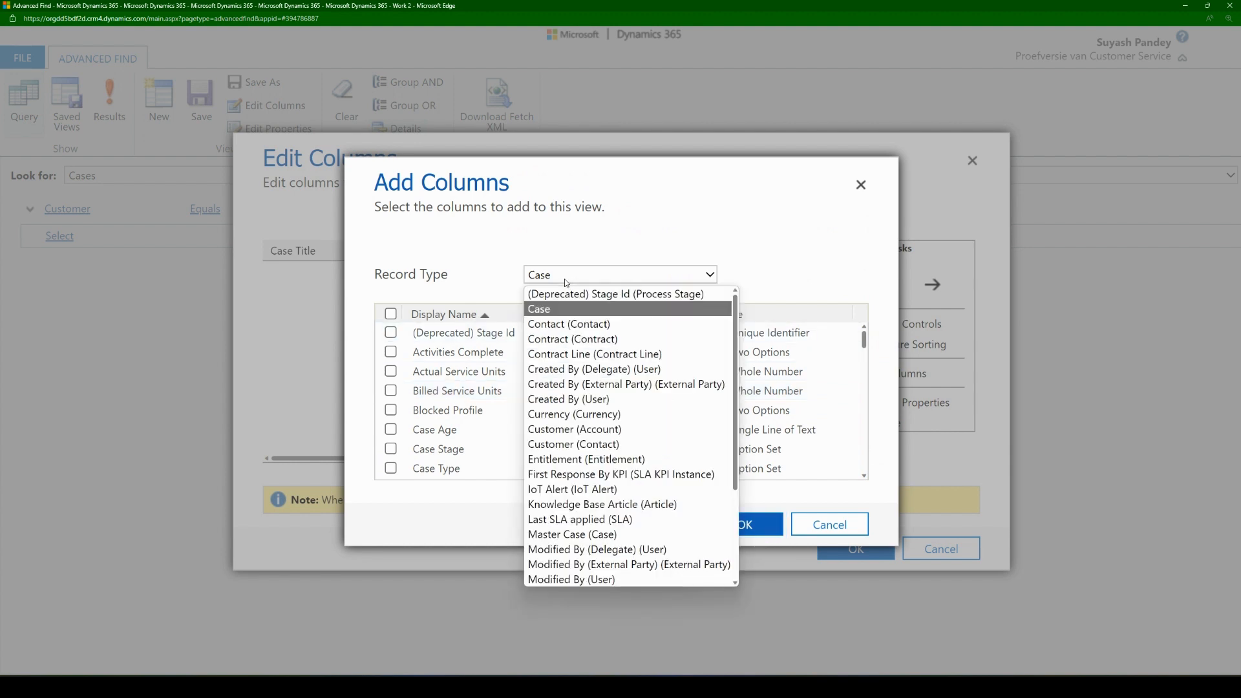
{"action": "left_click", "coordinate": [637, 429]}
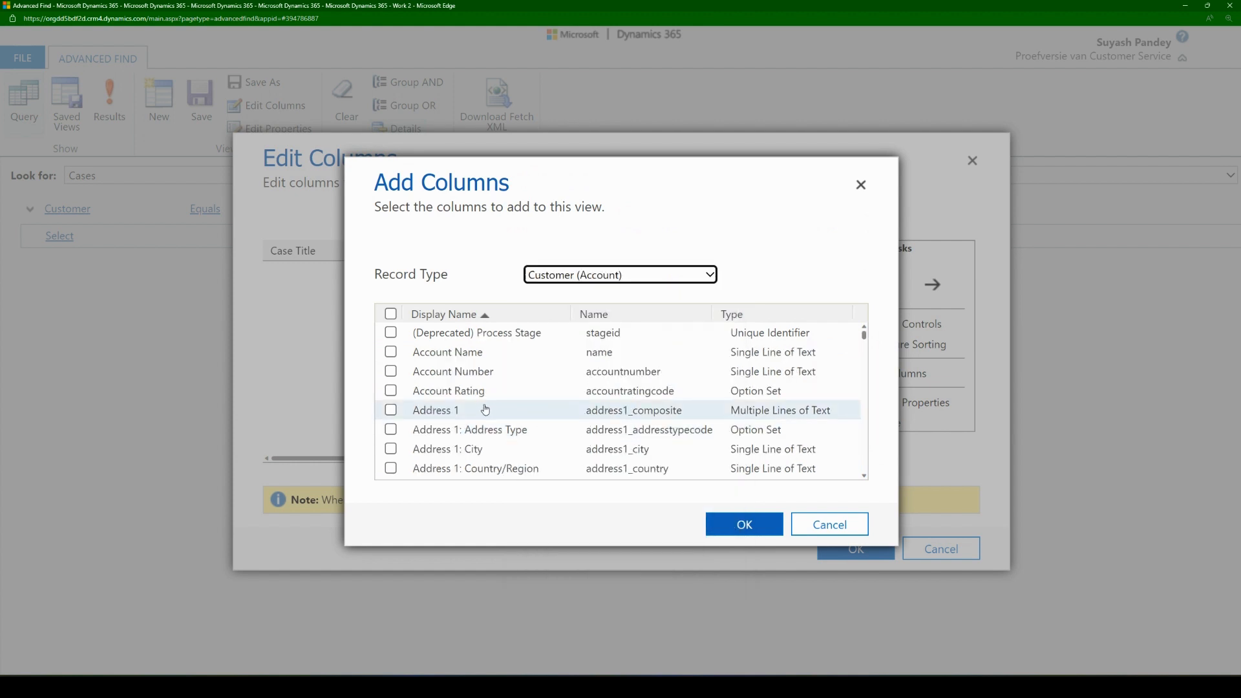
{"action": "left_click", "coordinate": [457, 378]}
{"action": "left_click", "coordinate": [457, 378]}
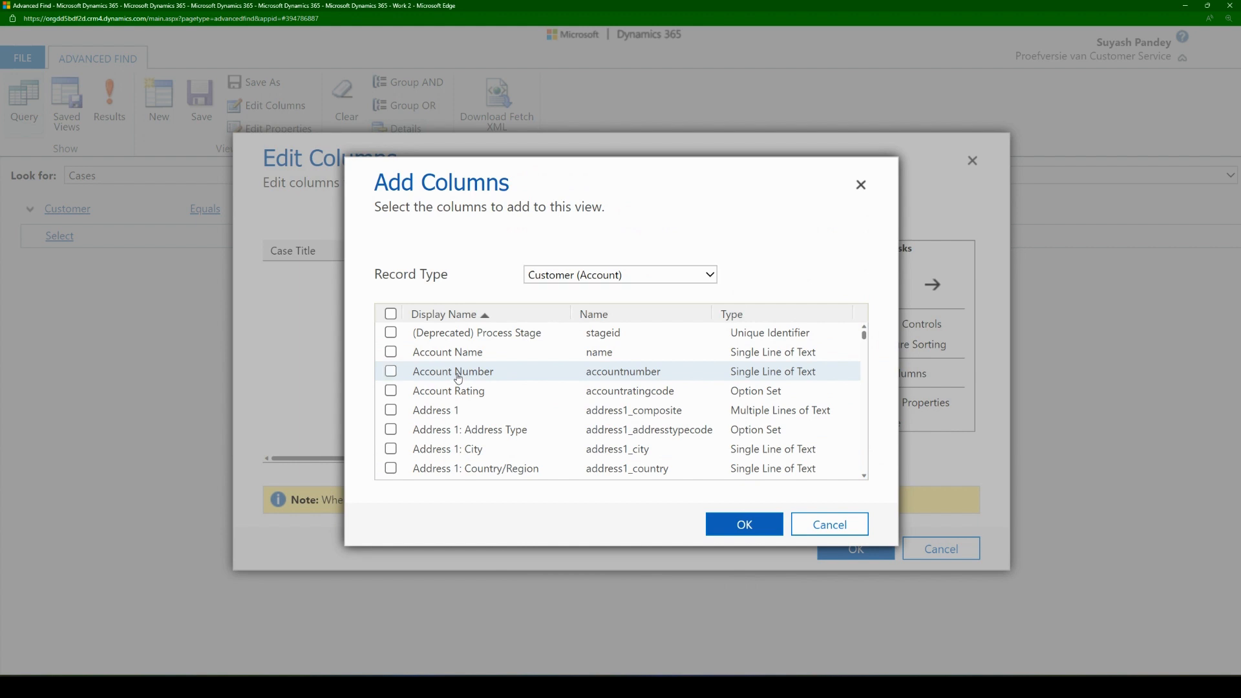
{"action": "left_click", "coordinate": [457, 378]}
{"action": "scroll", "coordinate": [494, 420], "scroll_direction": "down", "scroll_amount": 1}
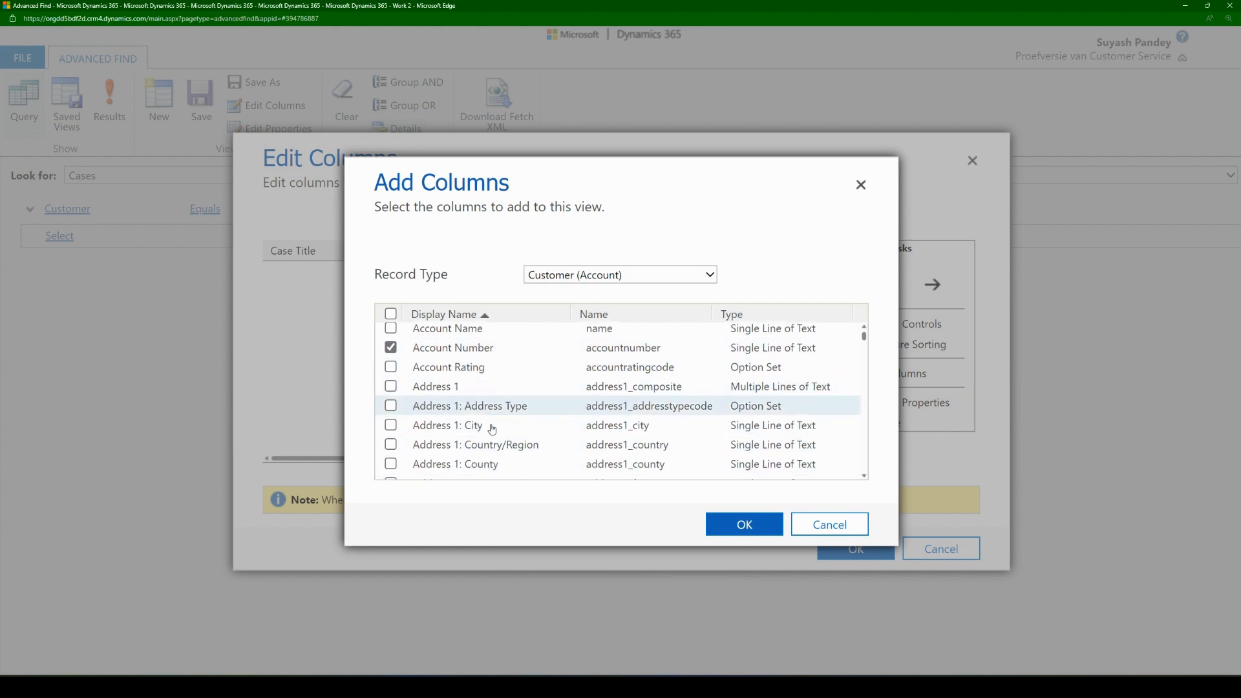
{"action": "left_click", "coordinate": [460, 426]}
{"action": "left_click", "coordinate": [741, 529]}
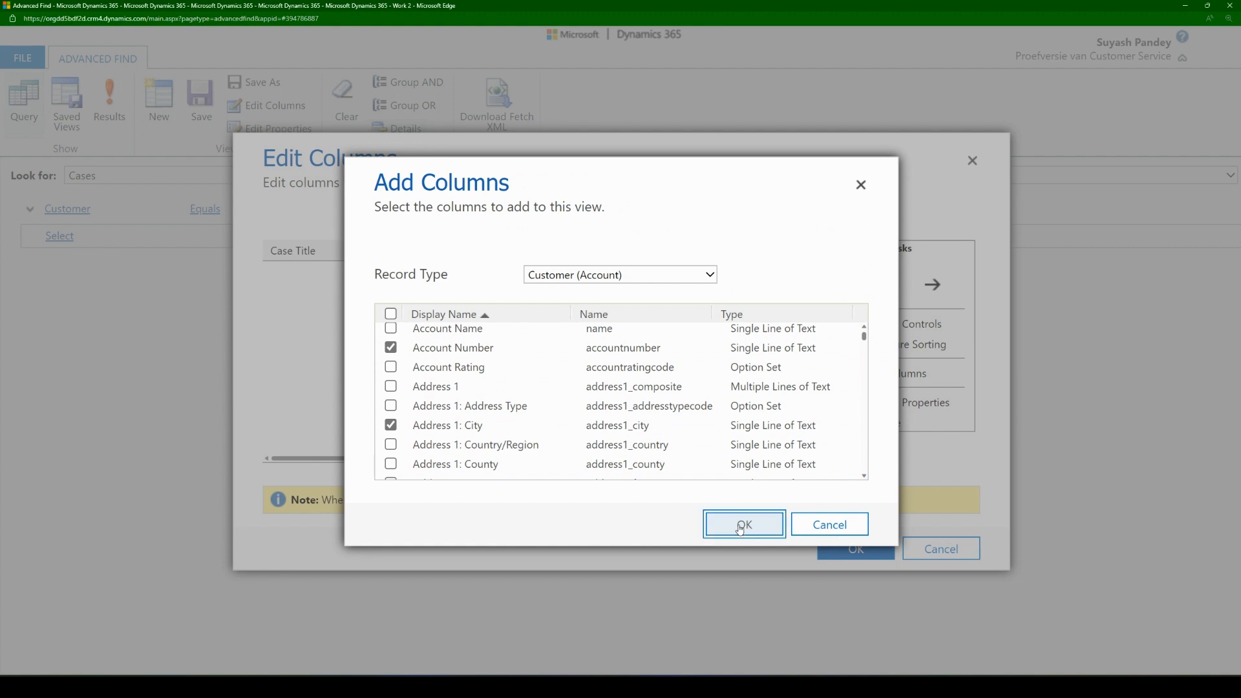
Check the order of the added columns, confirm the column changes, and show the Cases results.
{"action": "left_click_drag", "start_coordinate": [460, 460], "coordinate": [776, 466]}
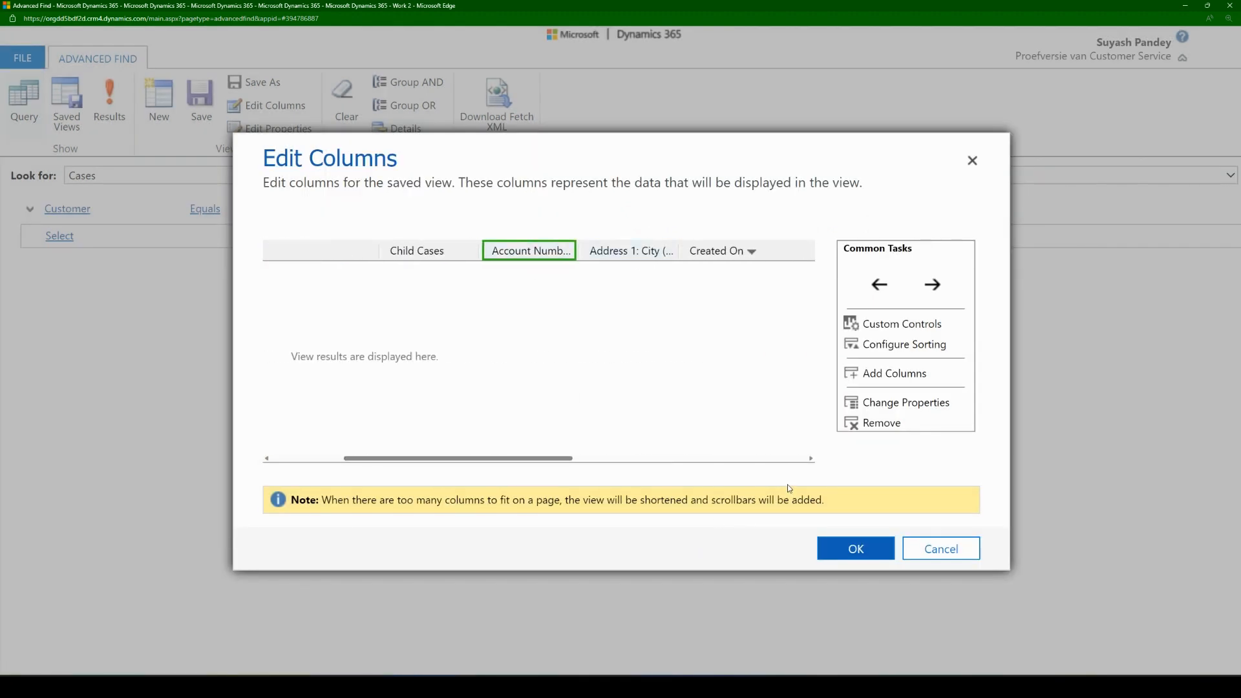
{"action": "left_click", "coordinate": [841, 545]}
{"action": "left_click", "coordinate": [109, 100]}
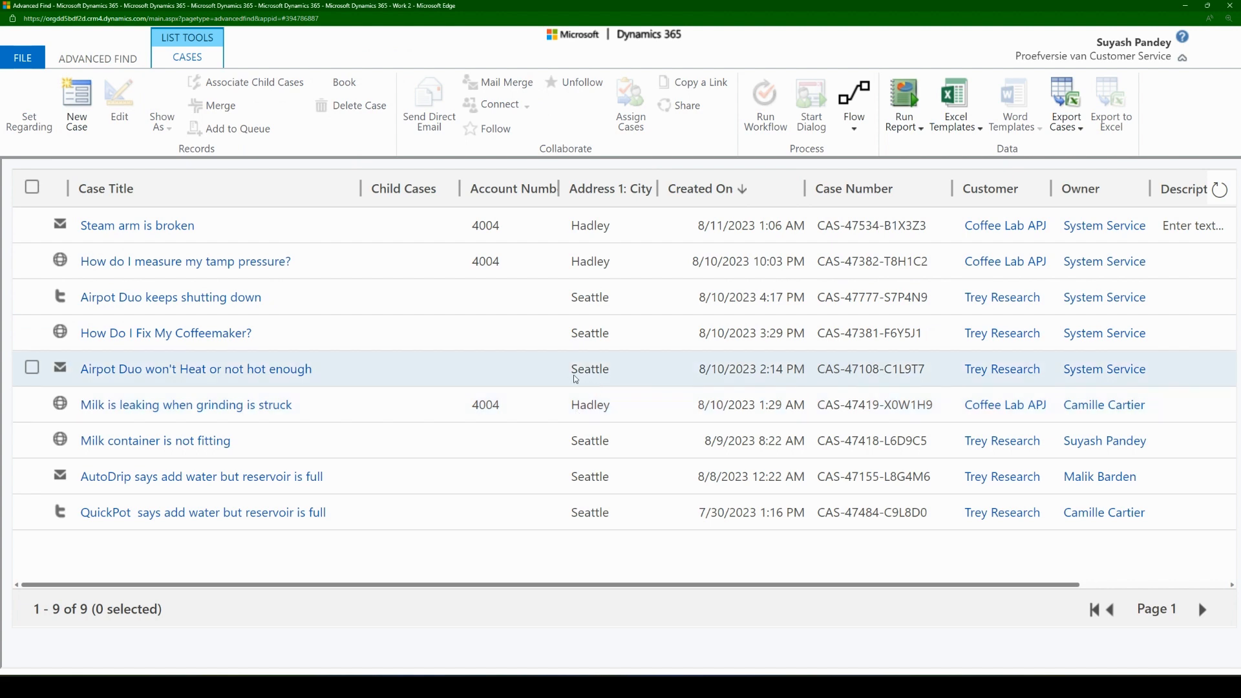
Highlight the city value of the "Airpot Duo won't Heat or not hot enough" case, and return to the Cases query.
{"action": "left_click_drag", "start_coordinate": [574, 371], "coordinate": [612, 373]}
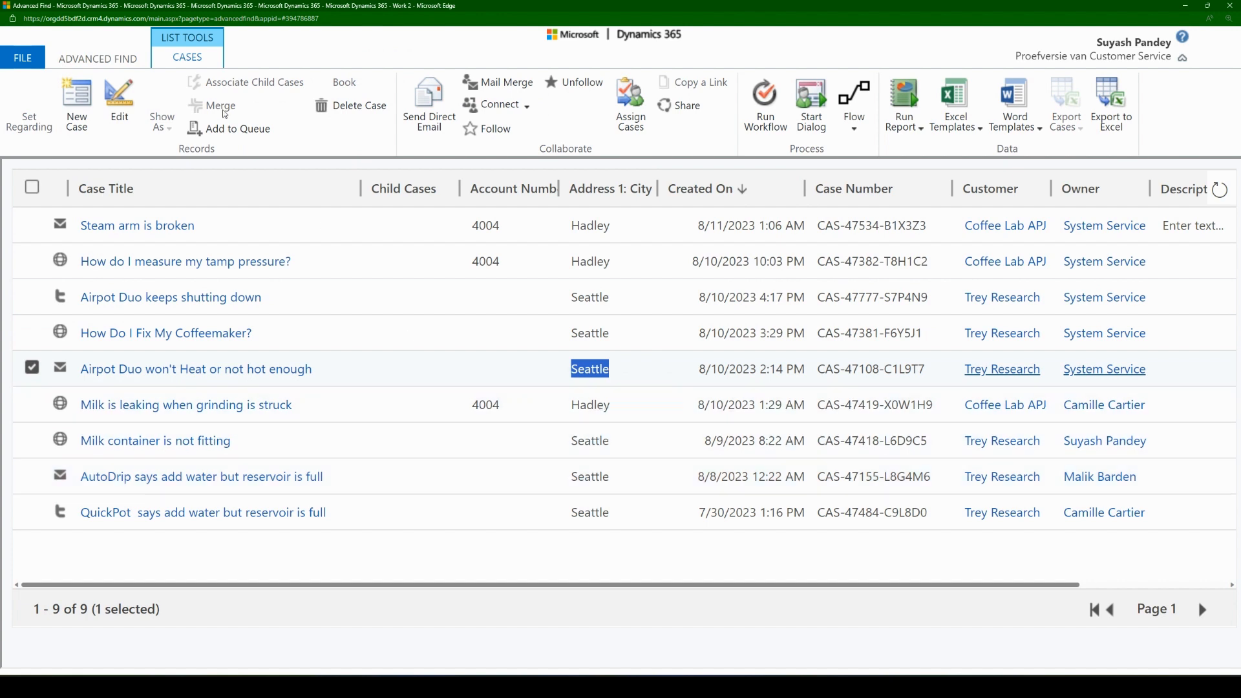
{"action": "left_click", "coordinate": [98, 58]}
{"action": "left_click", "coordinate": [86, 238]}
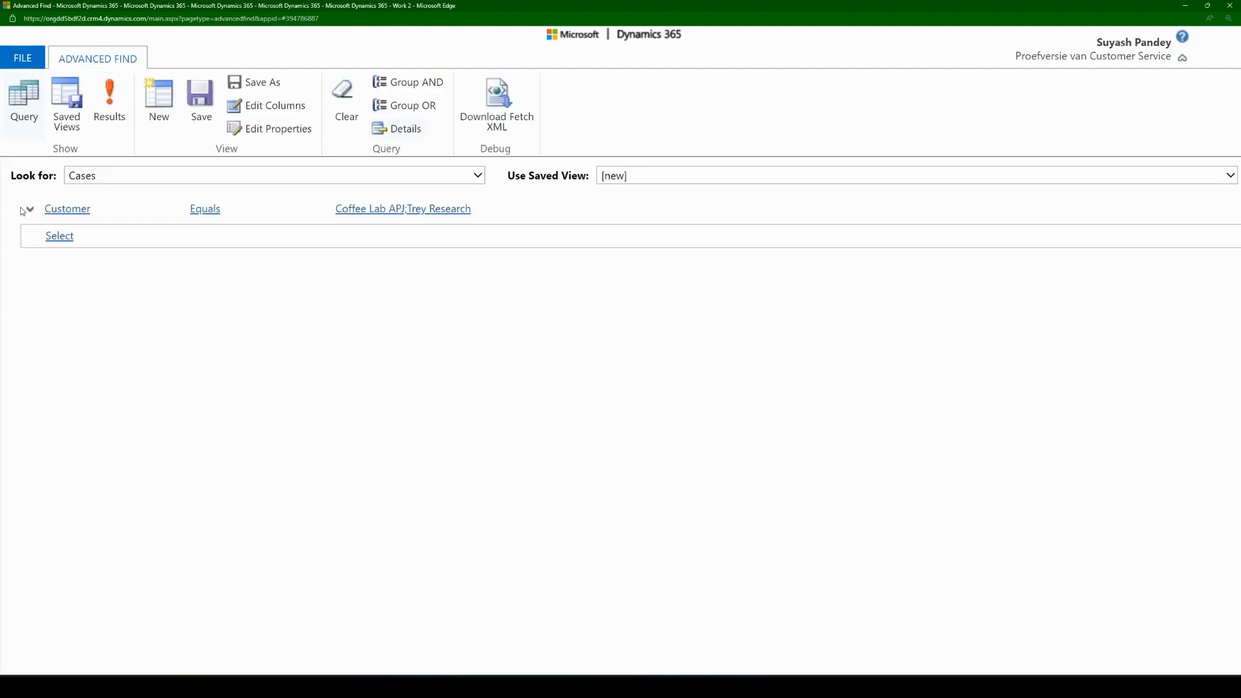
{"action": "mouse_move", "coordinate": [450, 219]}
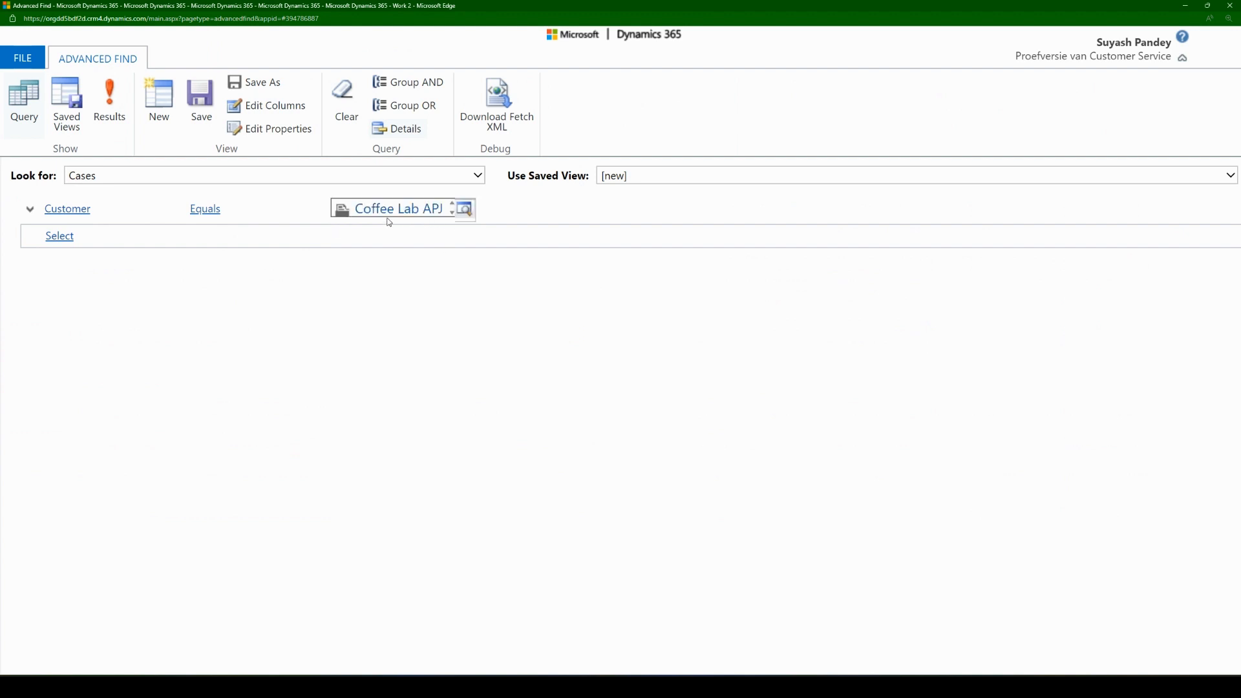
{"action": "left_click", "coordinate": [30, 210]}
{"action": "left_click", "coordinate": [77, 282]}
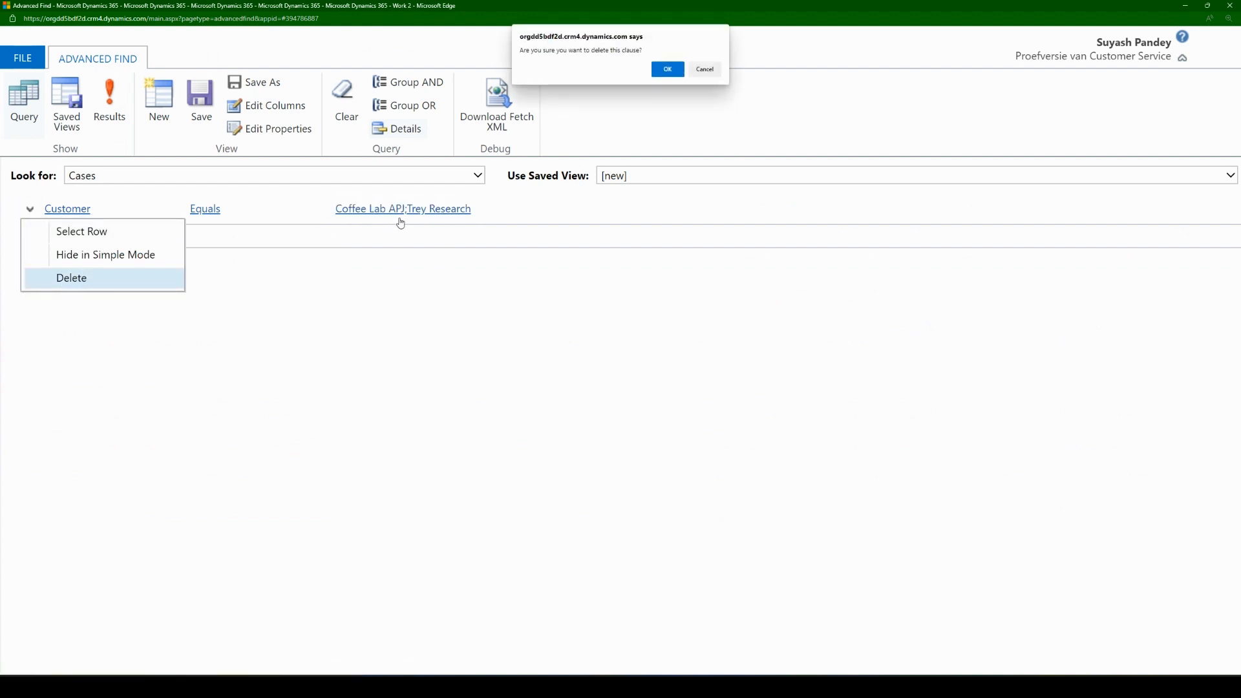
{"action": "left_click", "coordinate": [704, 62]}
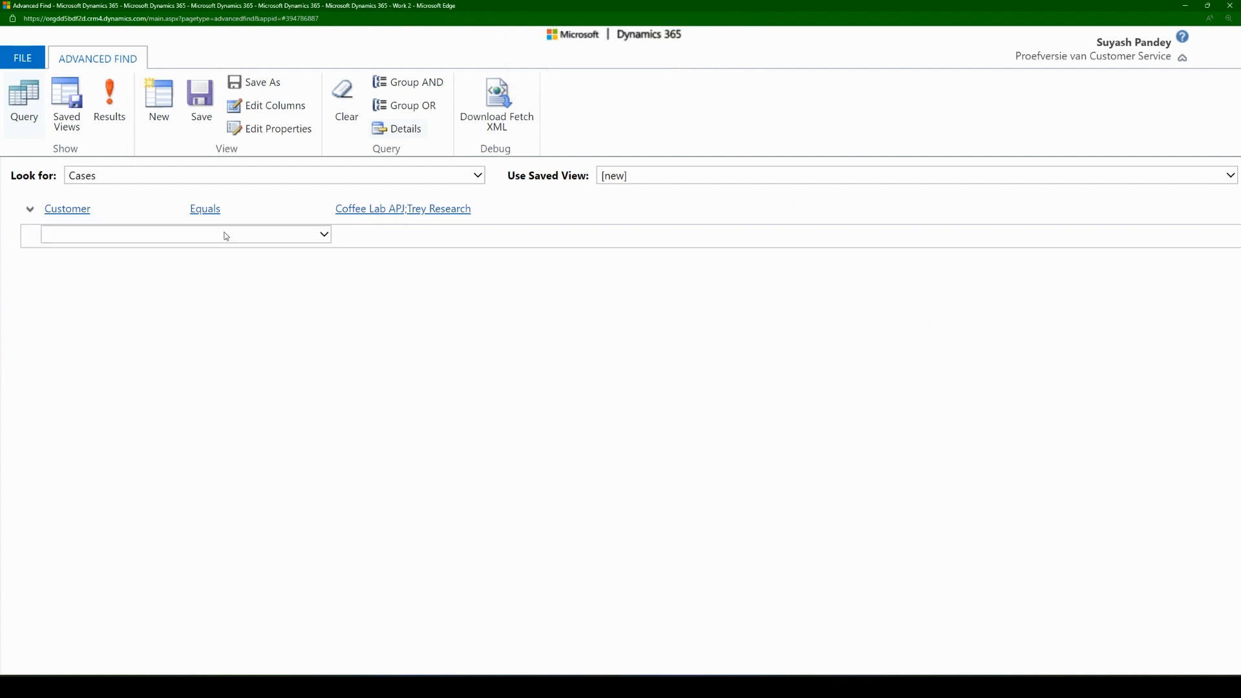
Add the related Customer (Account) record type to the Cases query.
{"action": "left_click", "coordinate": [119, 238]}
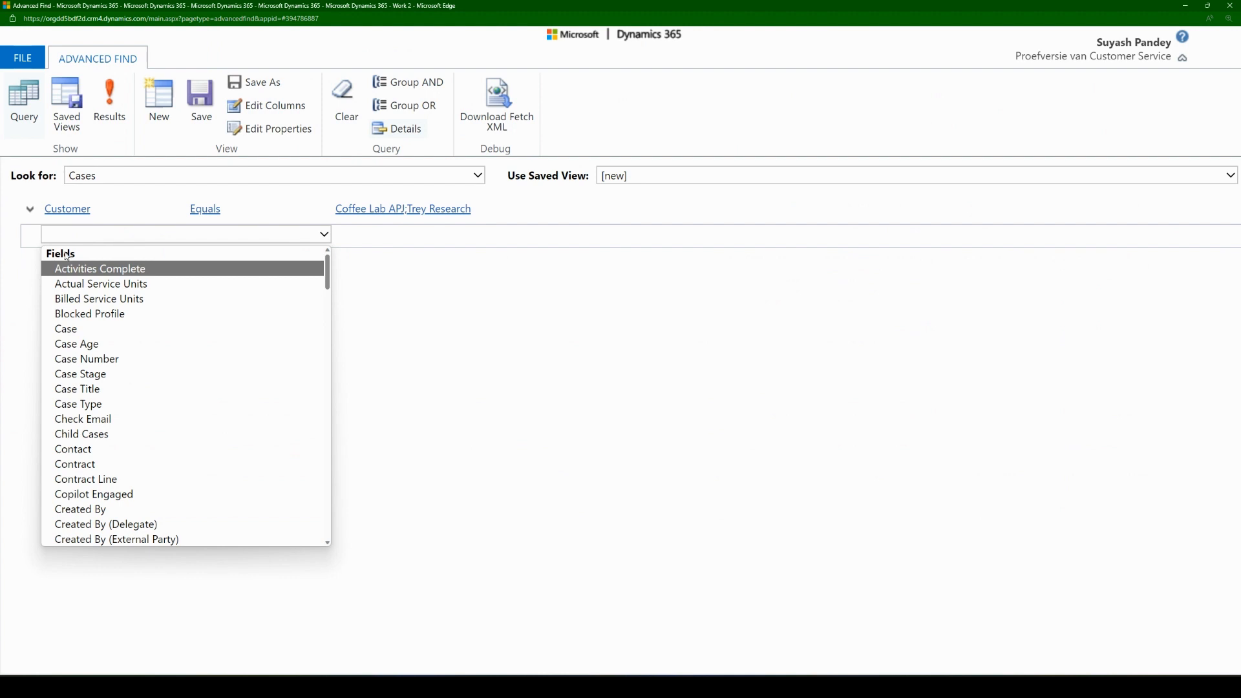
{"action": "scroll", "coordinate": [95, 351], "scroll_direction": "down", "scroll_amount": 10}
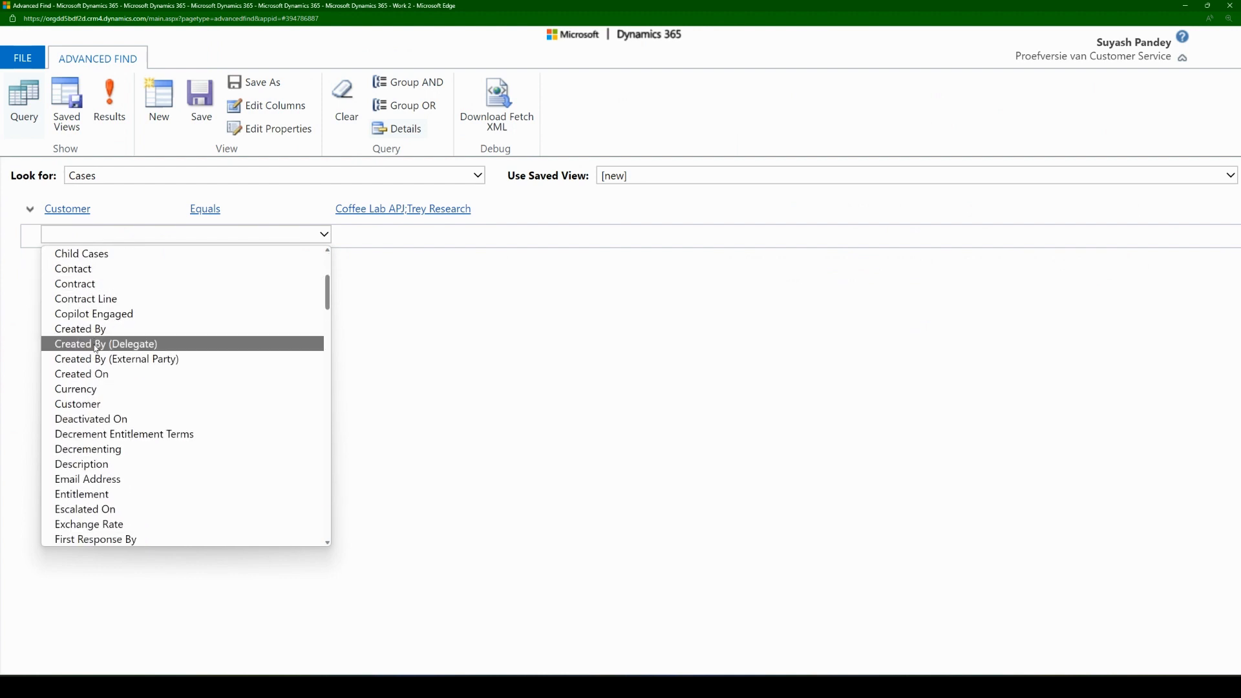
{"action": "scroll", "coordinate": [95, 351], "scroll_direction": "down", "scroll_amount": 12}
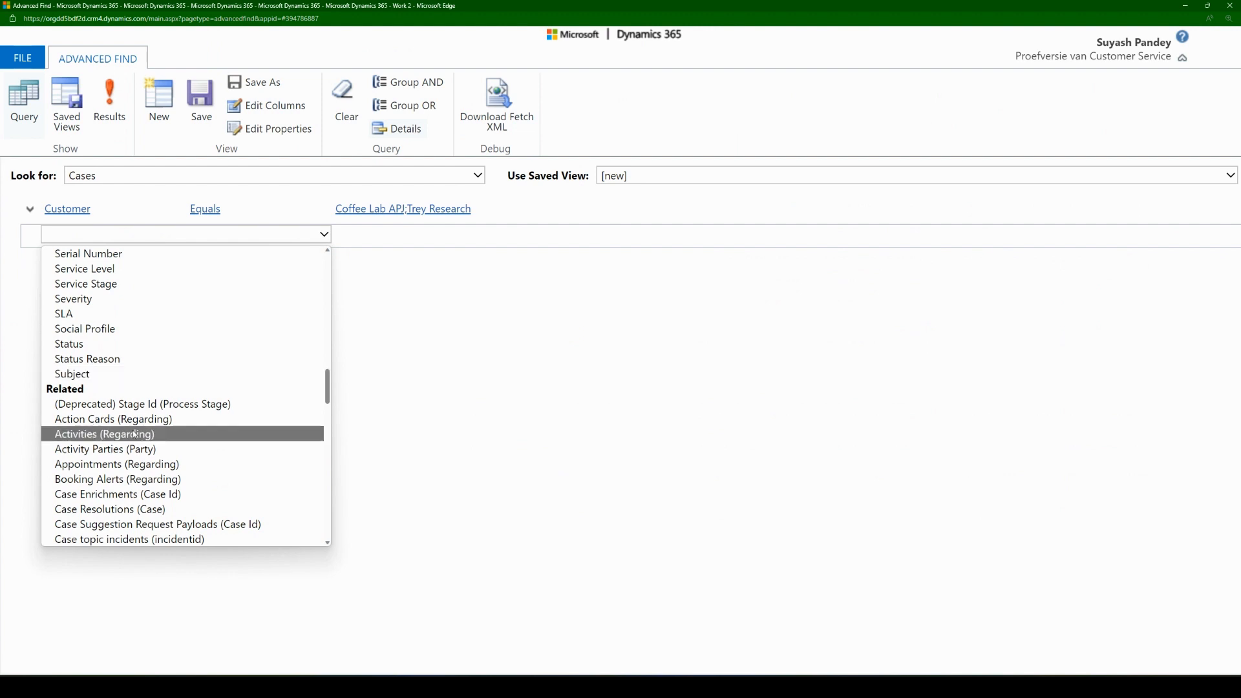
{"action": "scroll", "coordinate": [212, 437], "scroll_direction": "down", "scroll_amount": 2}
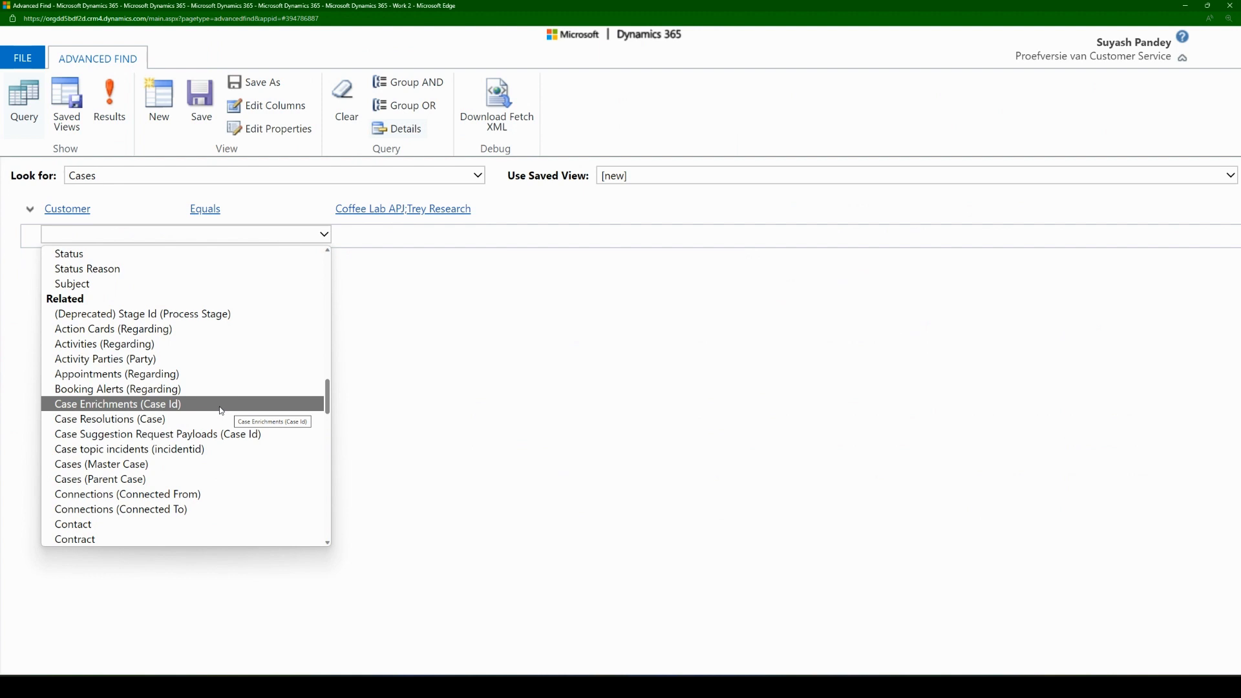
{"action": "scroll", "coordinate": [220, 421], "scroll_direction": "down", "scroll_amount": 5}
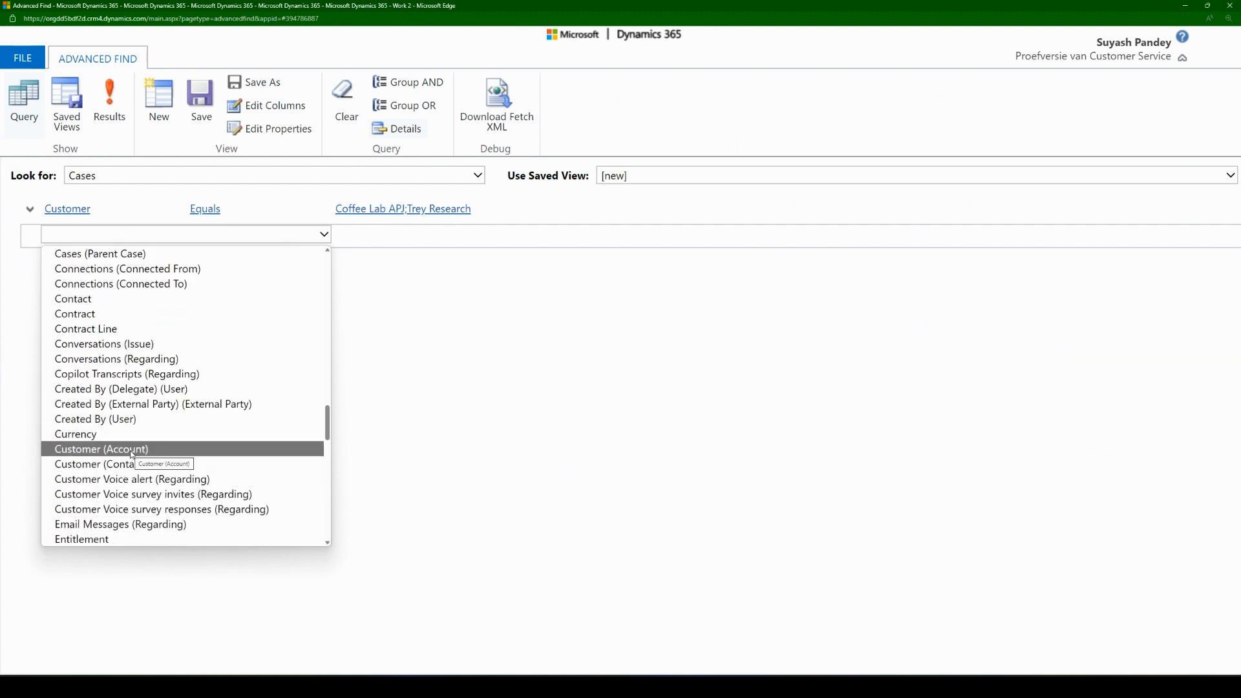
{"action": "left_click", "coordinate": [131, 452]}
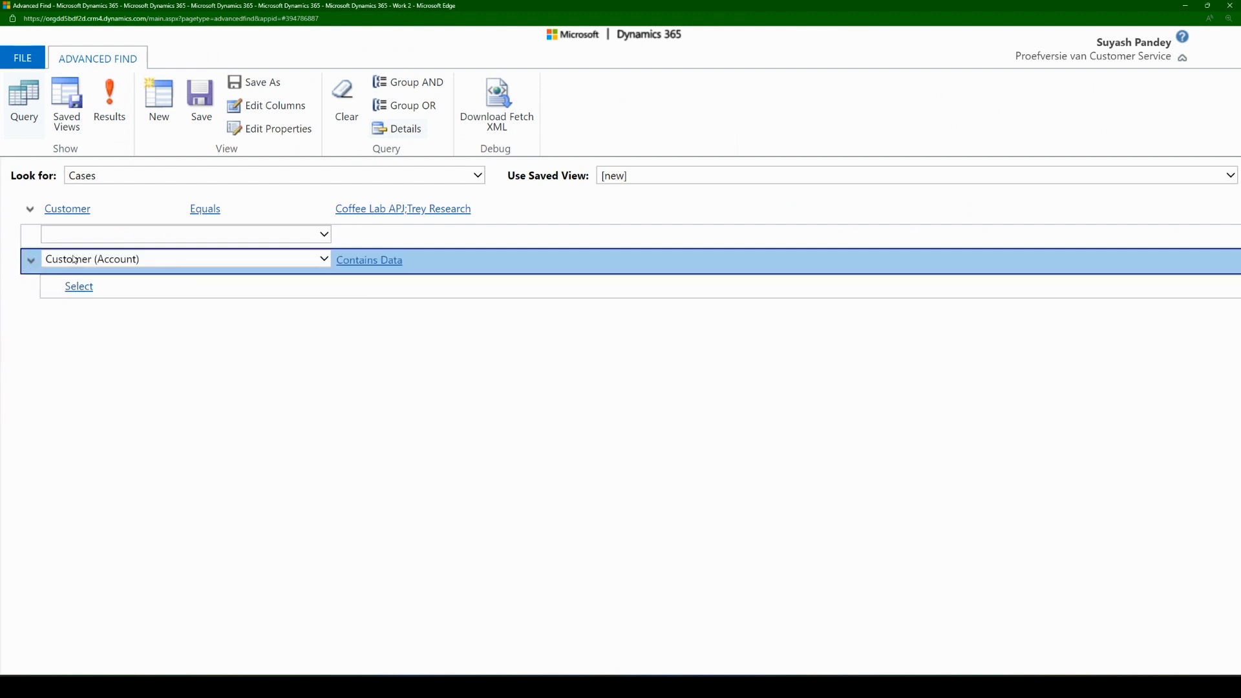
Add the condition Address 1: City Equals Seattle under the Customer (Account) record type.
{"action": "left_click", "coordinate": [120, 290]}
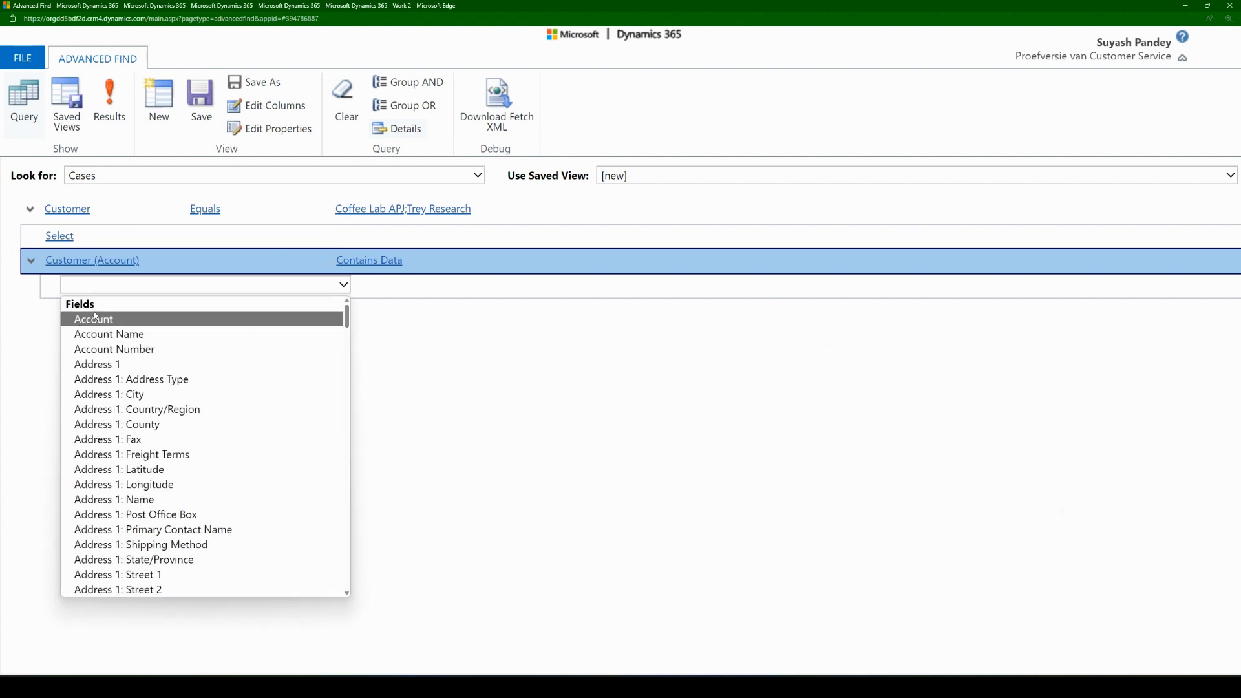
{"action": "scroll", "coordinate": [150, 408], "scroll_direction": "down", "scroll_amount": 1}
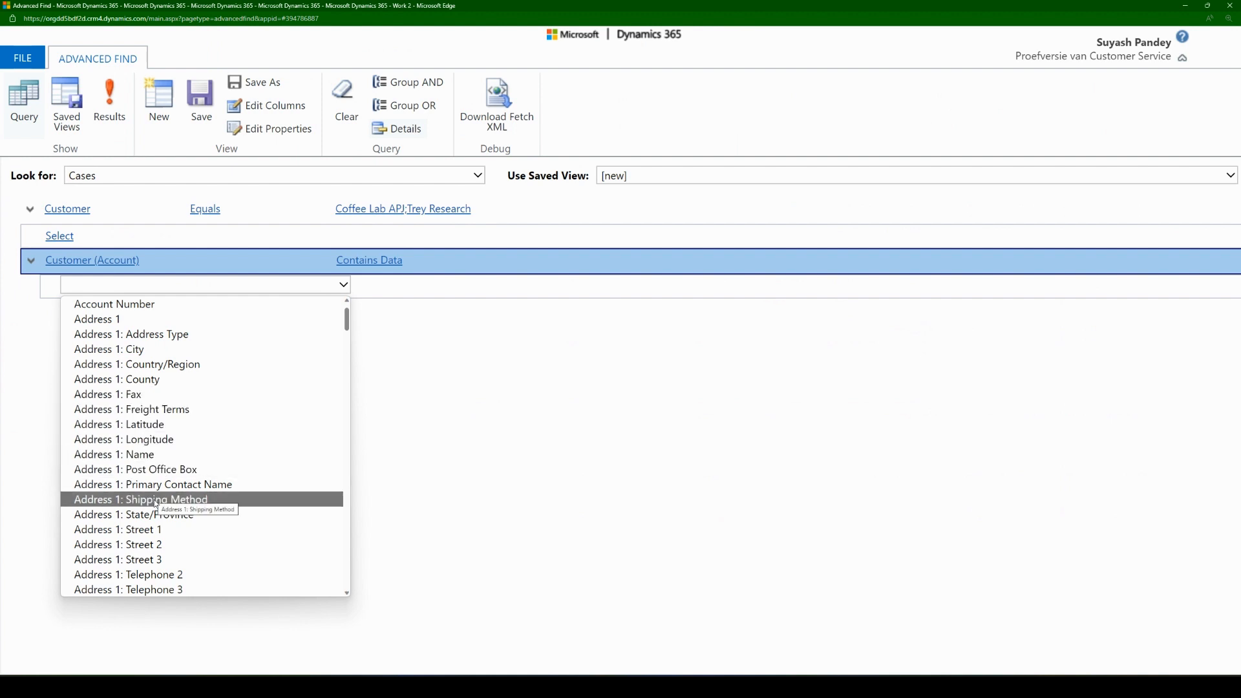
{"action": "left_click", "coordinate": [169, 349]}
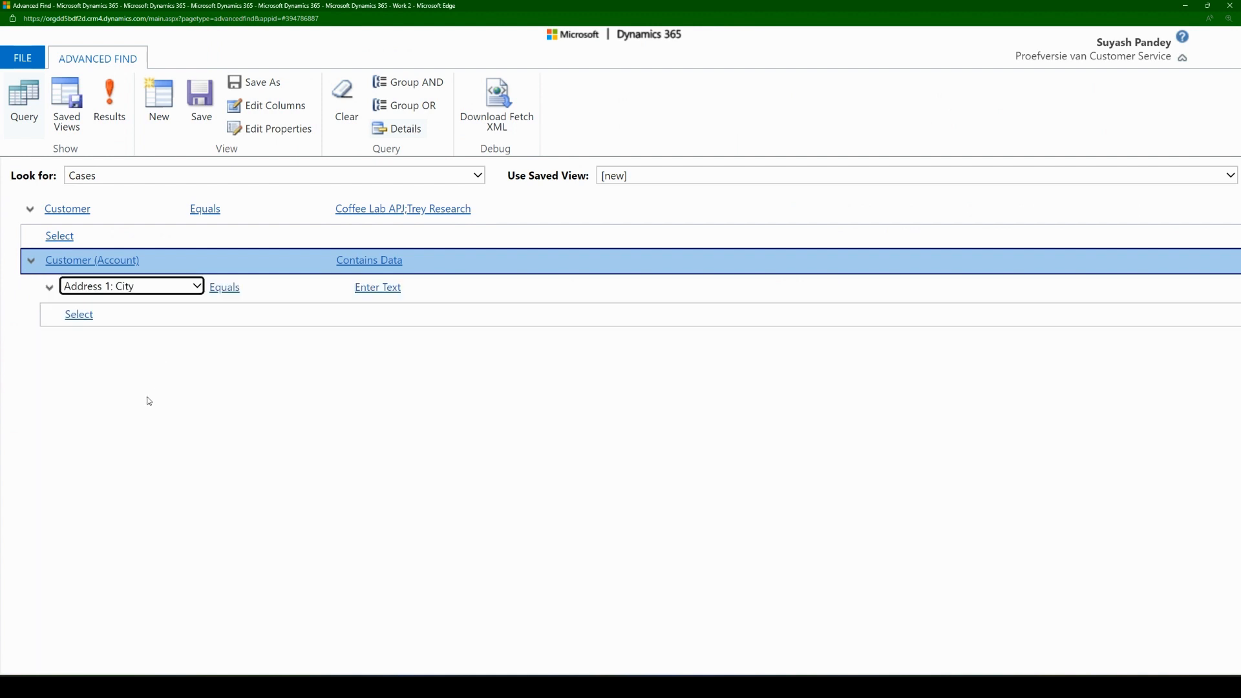
{"action": "left_click", "coordinate": [378, 287]}
{"action": "type", "text": "Seattle"}
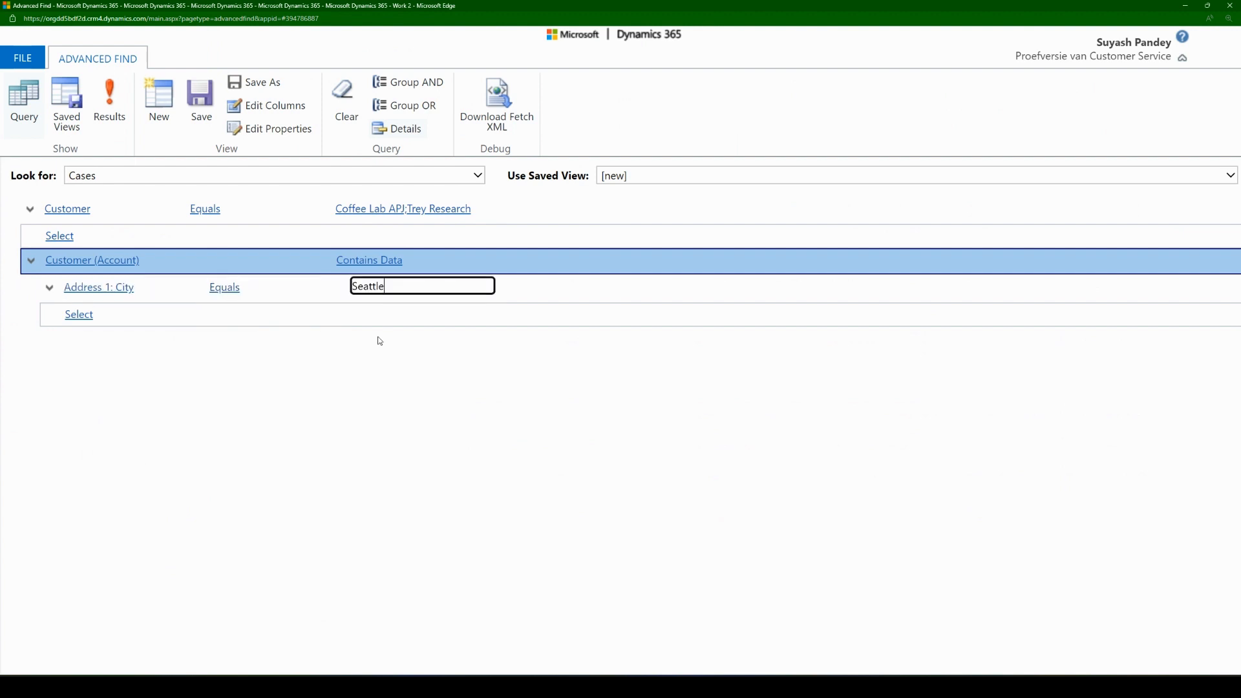
{"action": "left_click", "coordinate": [79, 314]}
{"action": "left_click", "coordinate": [94, 291]}
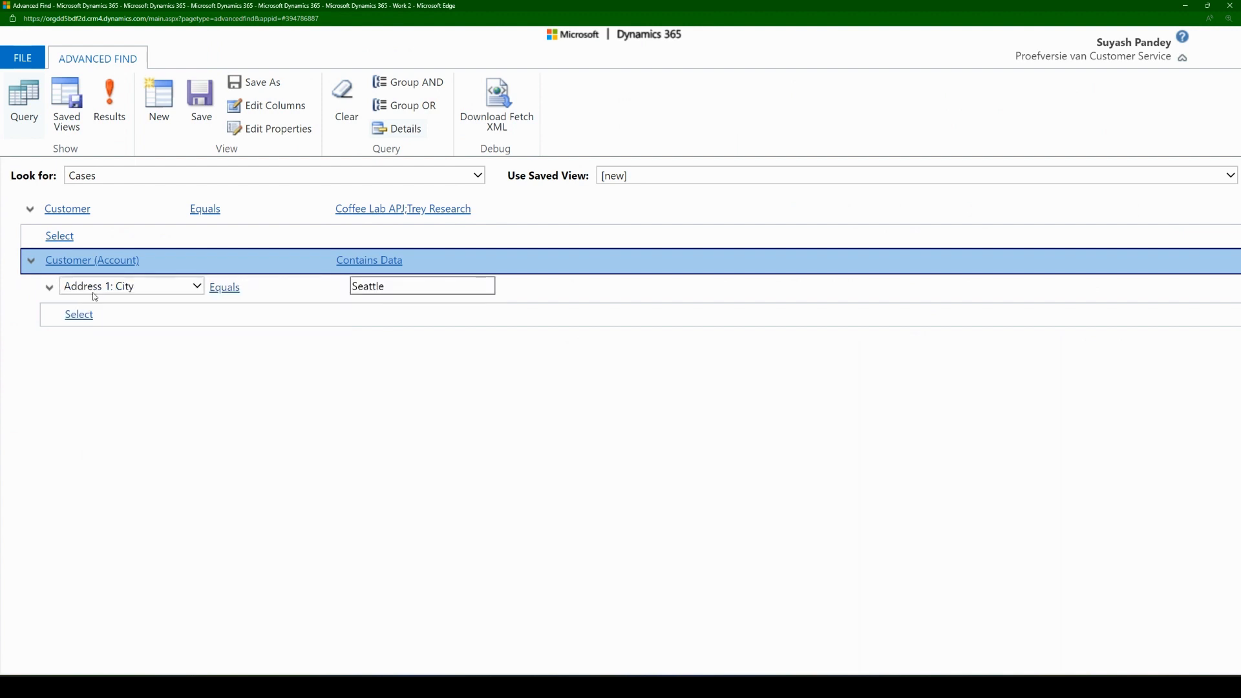
Show the Cases results, highlight the record count below the list, and return to the query.
{"action": "left_click", "coordinate": [109, 102]}
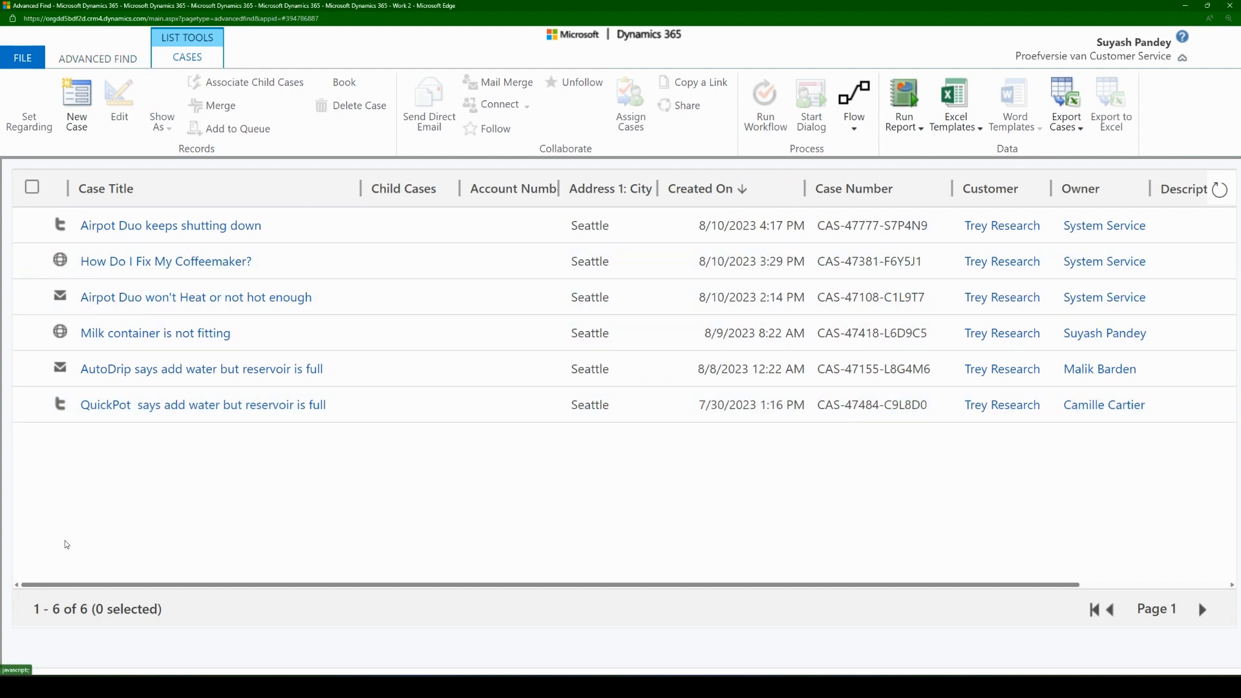
{"action": "triple_click", "coordinate": [66, 609]}
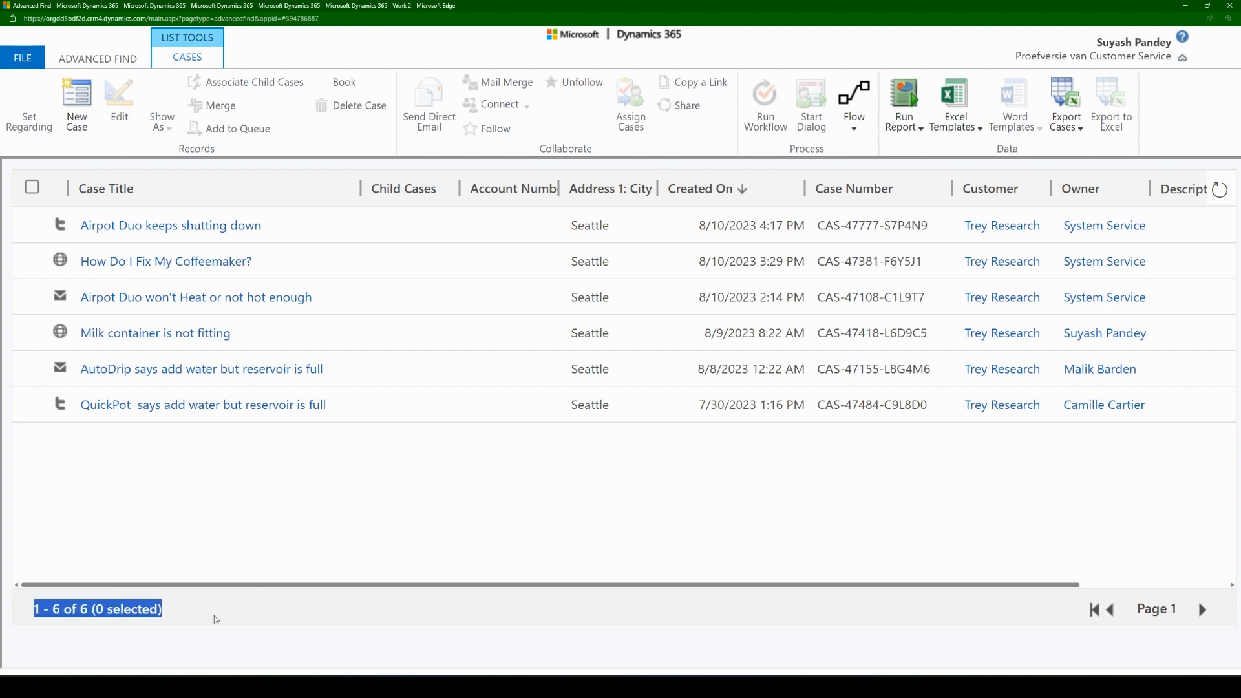
{"action": "left_click", "coordinate": [115, 61]}
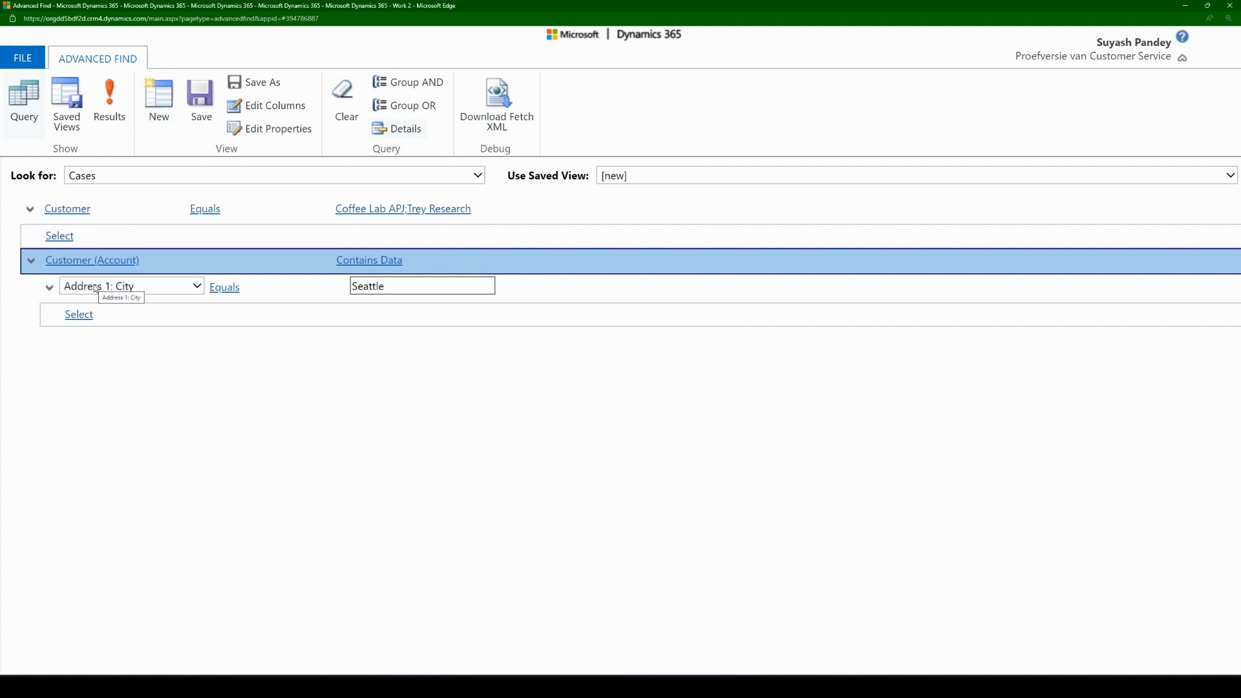
Add an Account Number Contains Data condition under Customer (Account), check the results, and return to the query.
{"action": "left_click", "coordinate": [88, 316]}
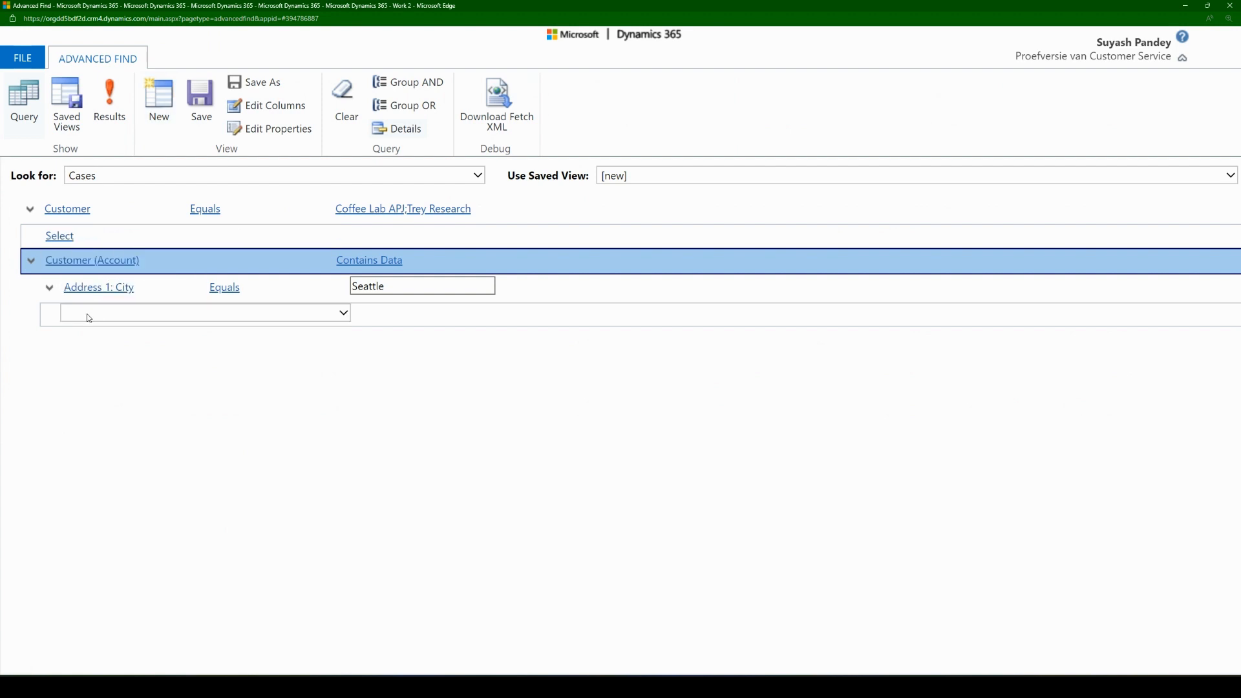
{"action": "left_click", "coordinate": [88, 318]}
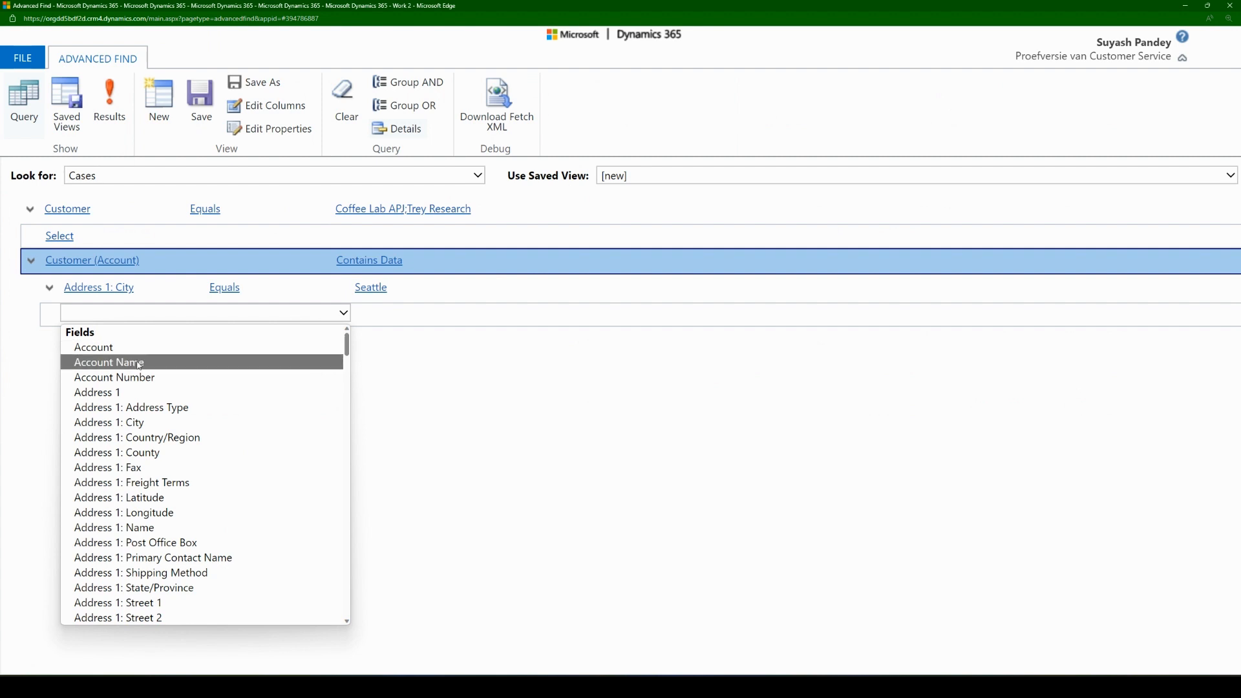
{"action": "left_click", "coordinate": [148, 378]}
{"action": "left_click", "coordinate": [245, 310]}
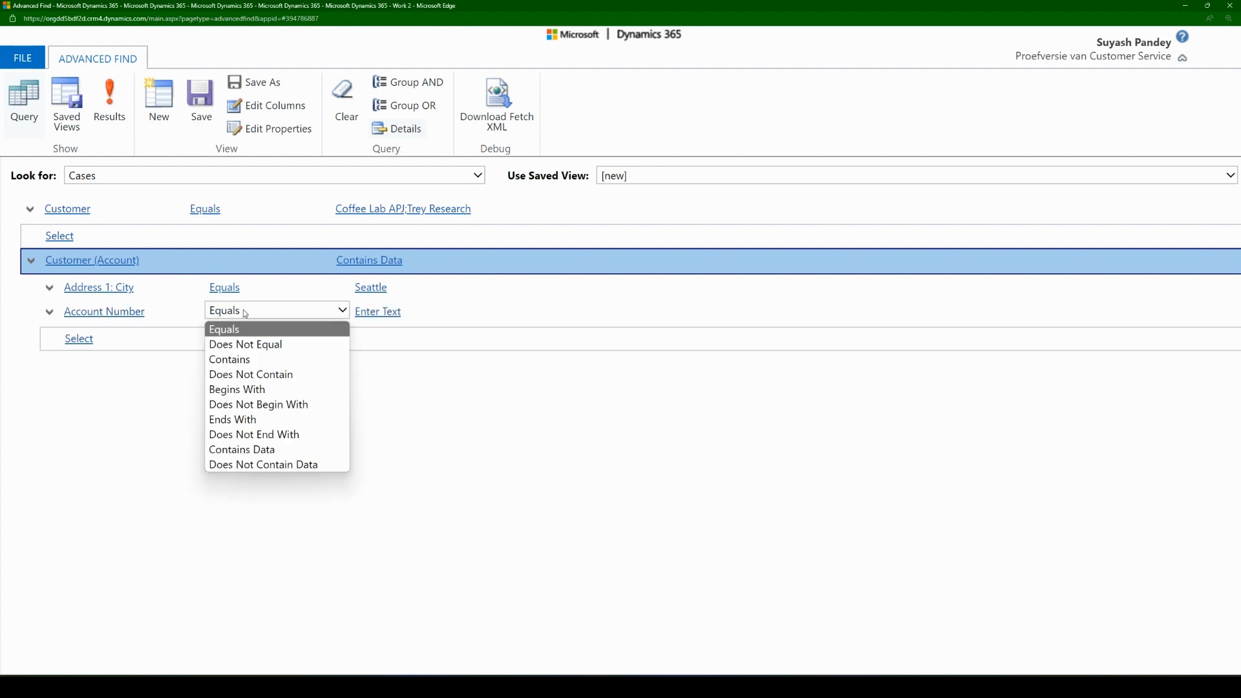
{"action": "left_click", "coordinate": [277, 450]}
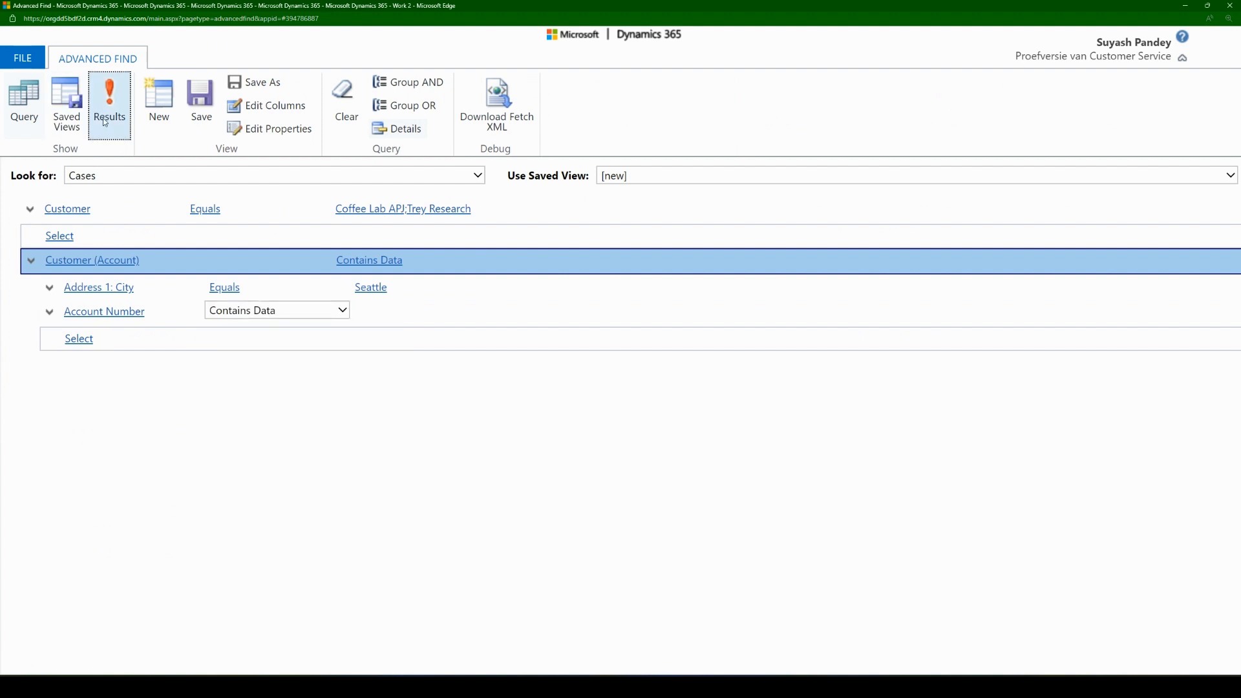
{"action": "left_click", "coordinate": [110, 100]}
{"action": "left_click", "coordinate": [98, 58]}
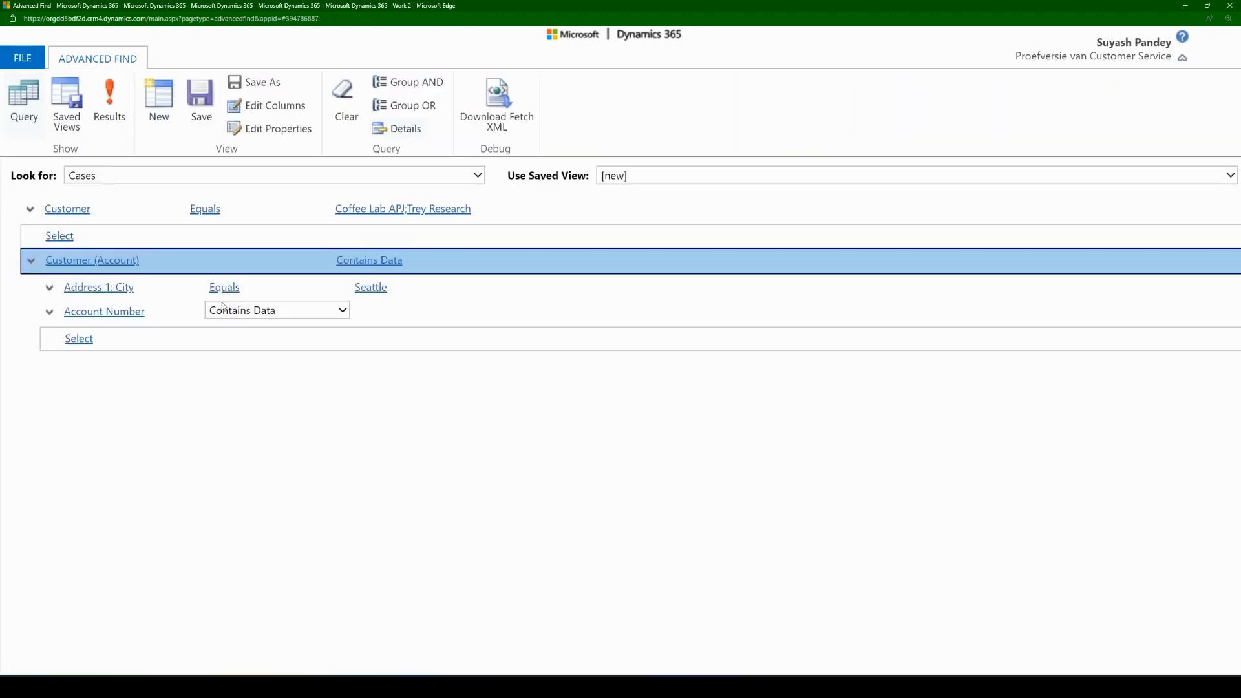
Change the Account Number condition to Does Not Contain Data, show the matching cases, and return to the query.
{"action": "left_click", "coordinate": [276, 310]}
{"action": "left_click", "coordinate": [272, 389]}
{"action": "left_click", "coordinate": [270, 313]}
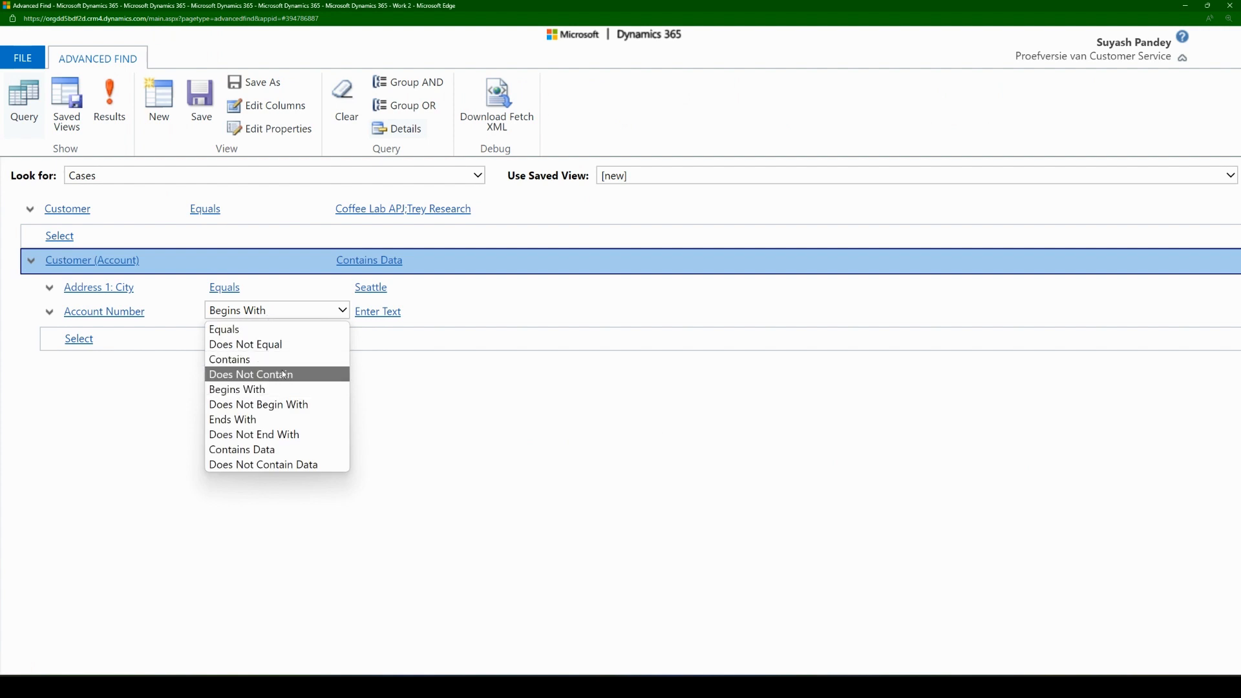
{"action": "left_click", "coordinate": [270, 466]}
{"action": "left_click", "coordinate": [109, 103]}
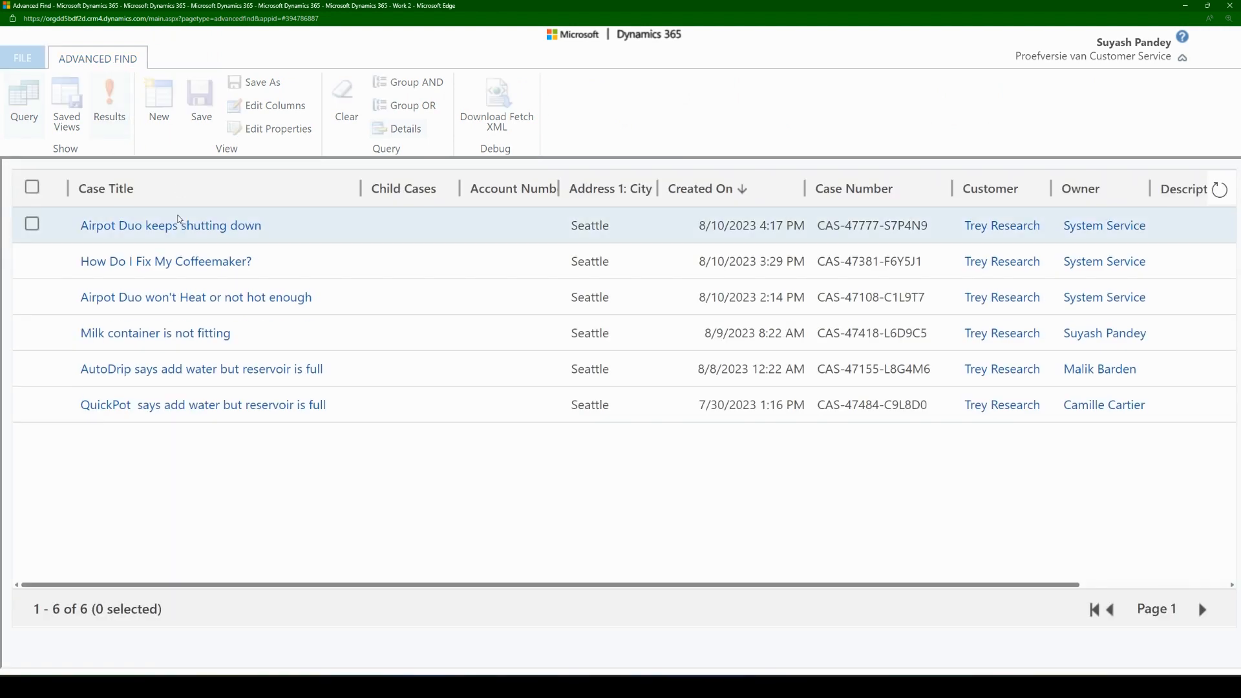
{"action": "left_click", "coordinate": [118, 60]}
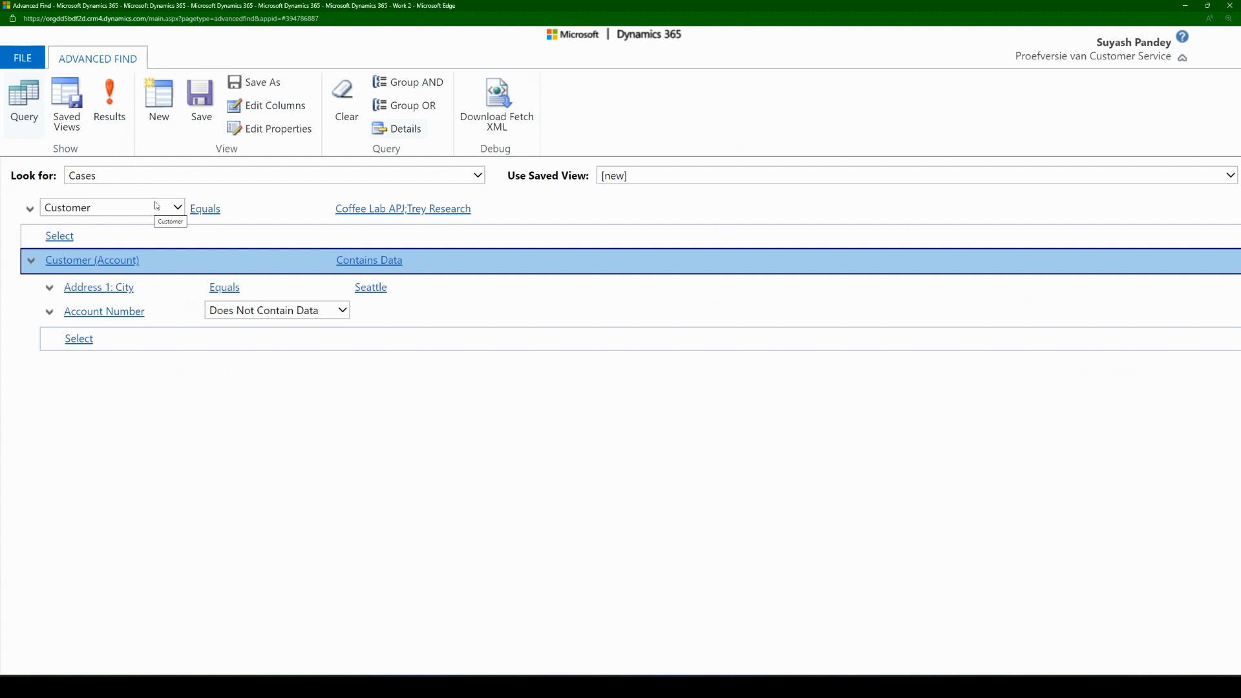
Browse the system and personal views among the saved Cases views without choosing one.
{"action": "left_click", "coordinate": [670, 175]}
{"action": "scroll", "coordinate": [665, 340], "scroll_direction": "down", "scroll_amount": 3}
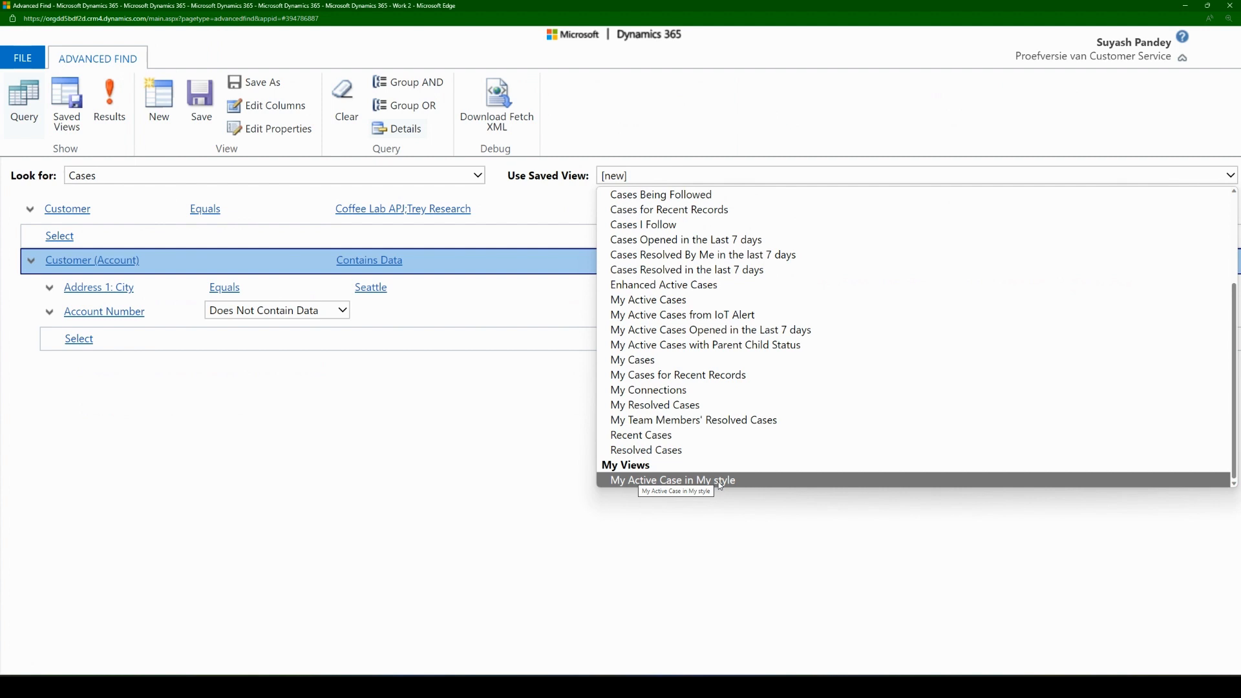
{"action": "scroll", "coordinate": [803, 309], "scroll_direction": "up", "scroll_amount": 3}
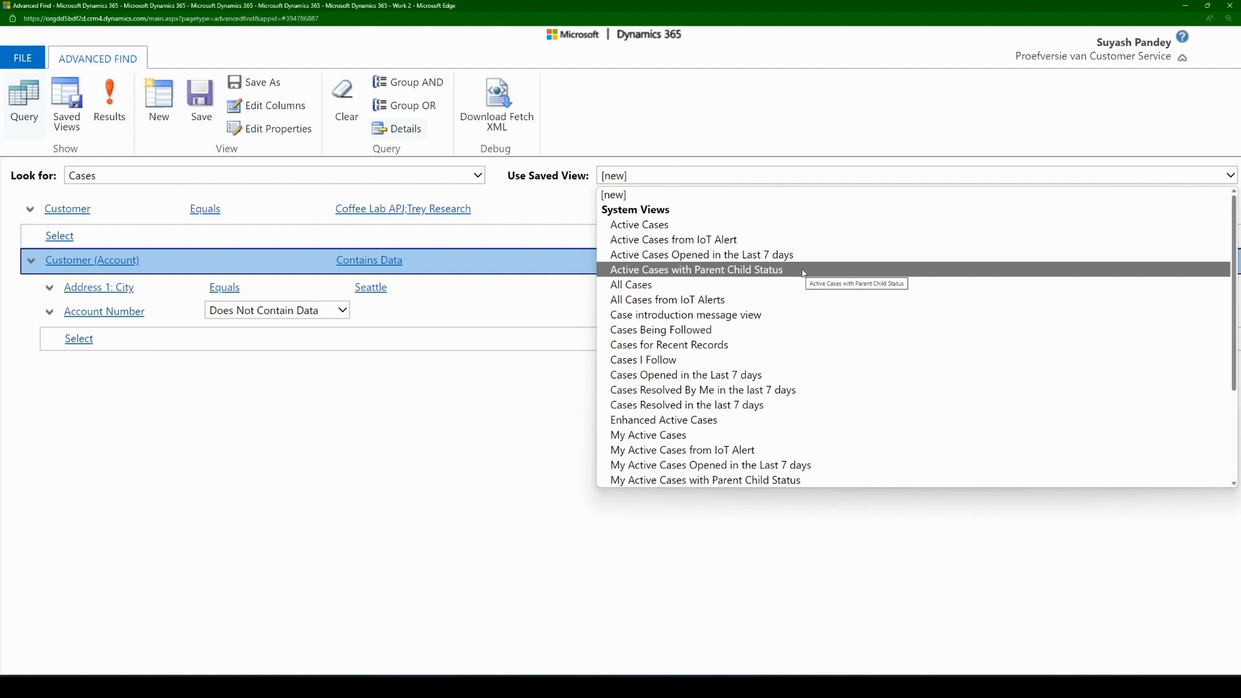
{"action": "scroll", "coordinate": [805, 284], "scroll_direction": "down", "scroll_amount": 3}
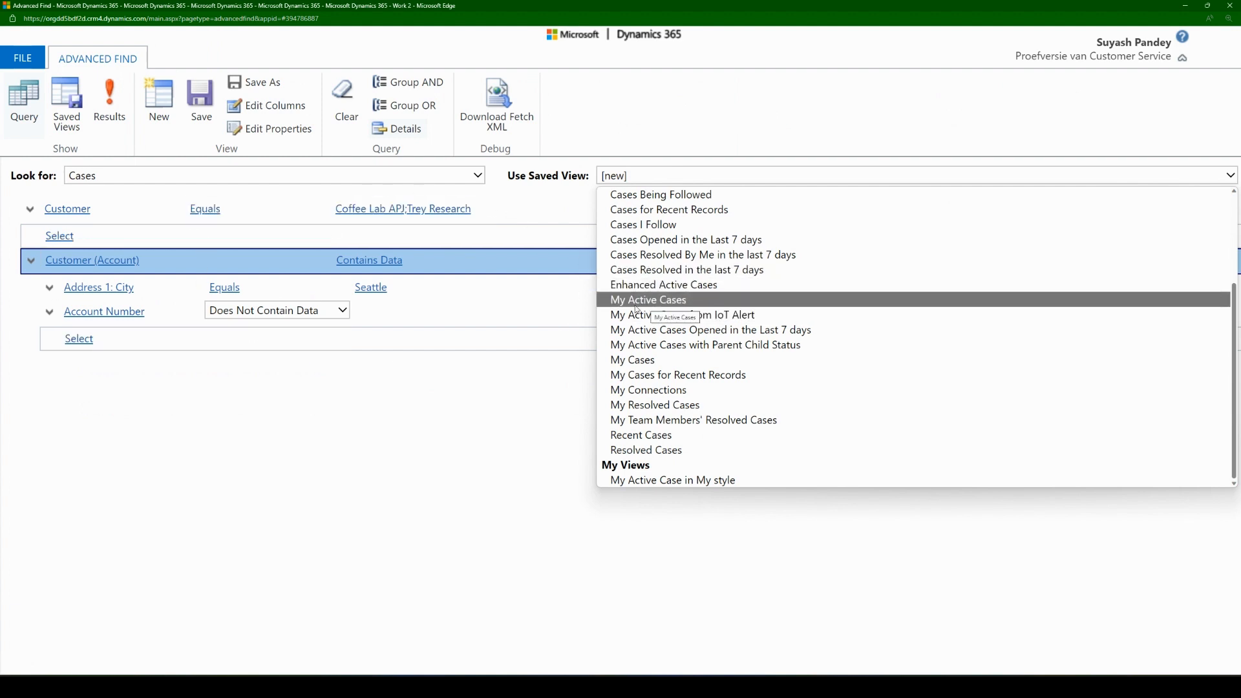
{"action": "left_click", "coordinate": [471, 437]}
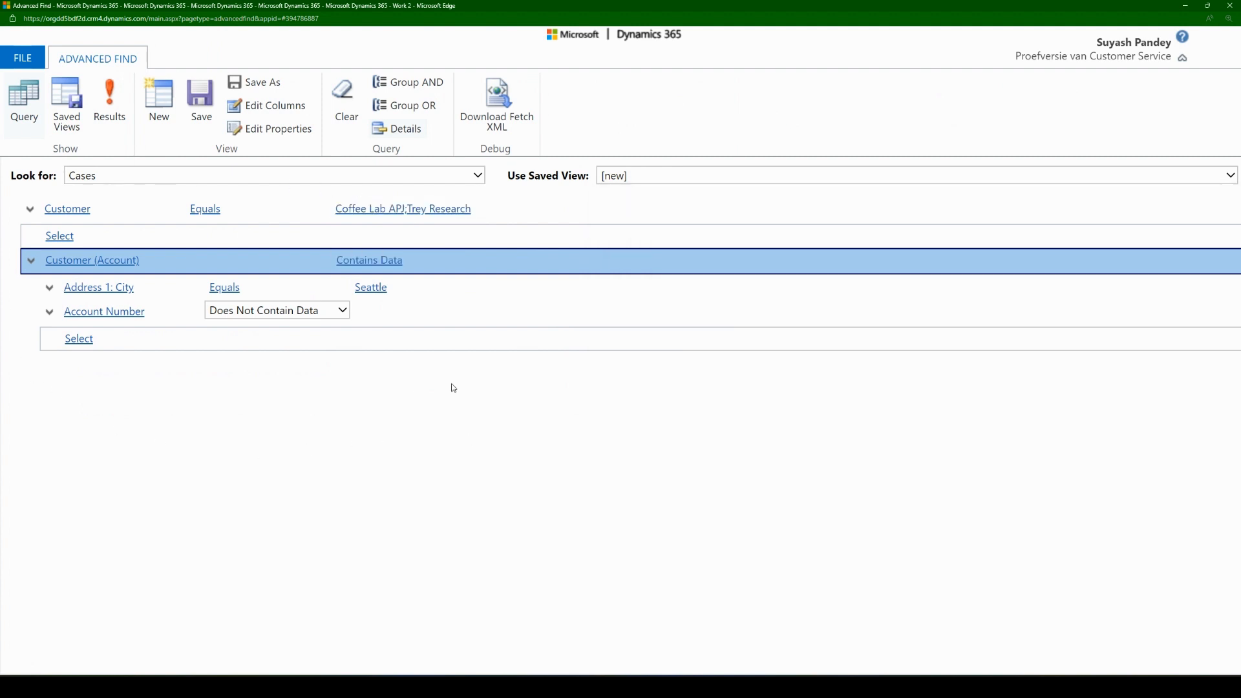
Replace all query conditions with Case Title Contains Data and show the Cases results.
{"action": "left_click", "coordinate": [353, 111]}
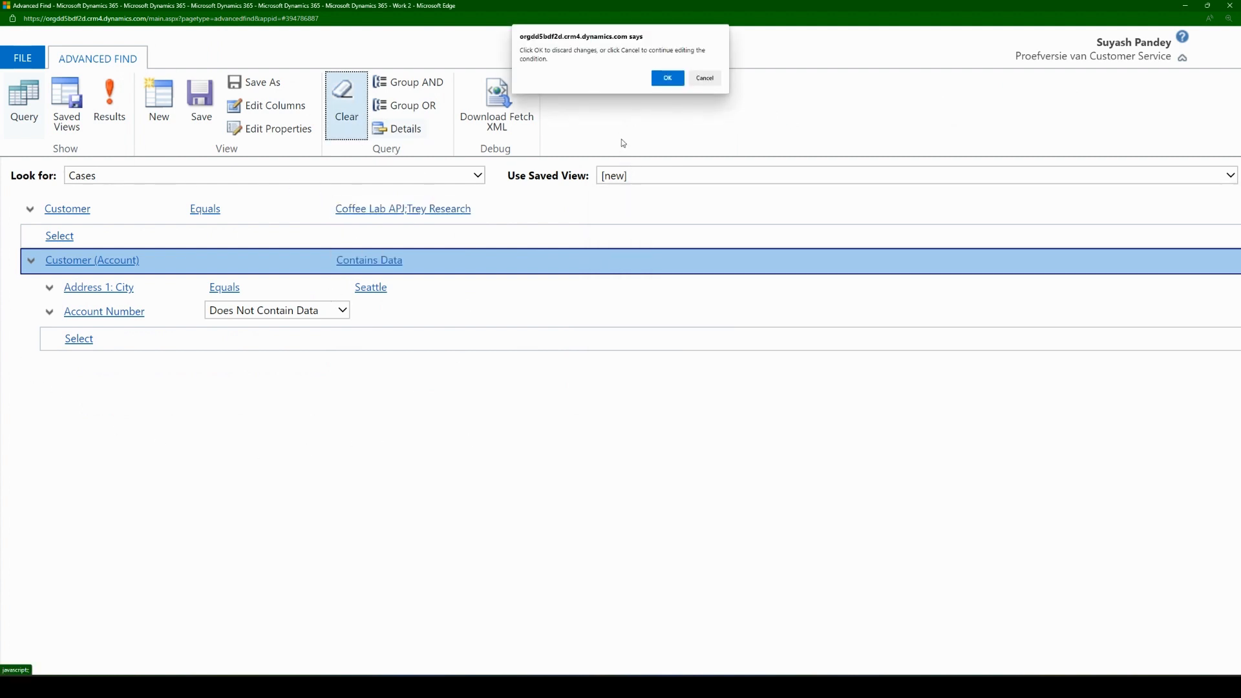
{"action": "left_click", "coordinate": [669, 78]}
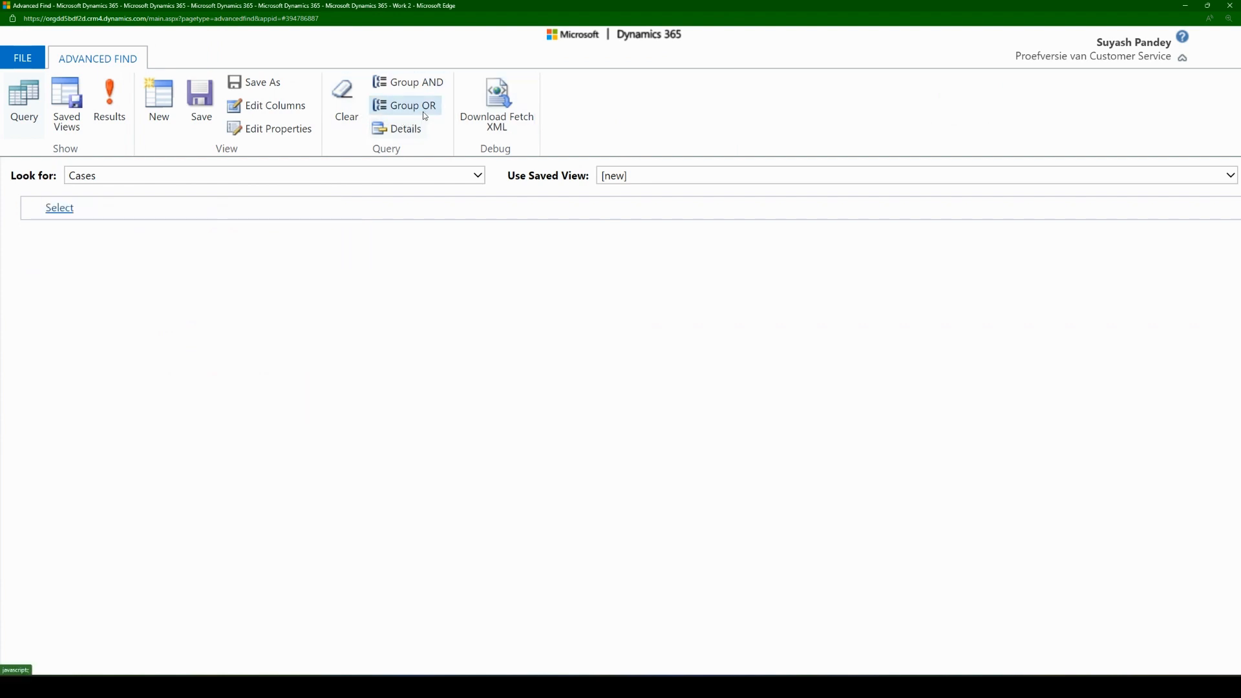
{"action": "left_click", "coordinate": [92, 205]}
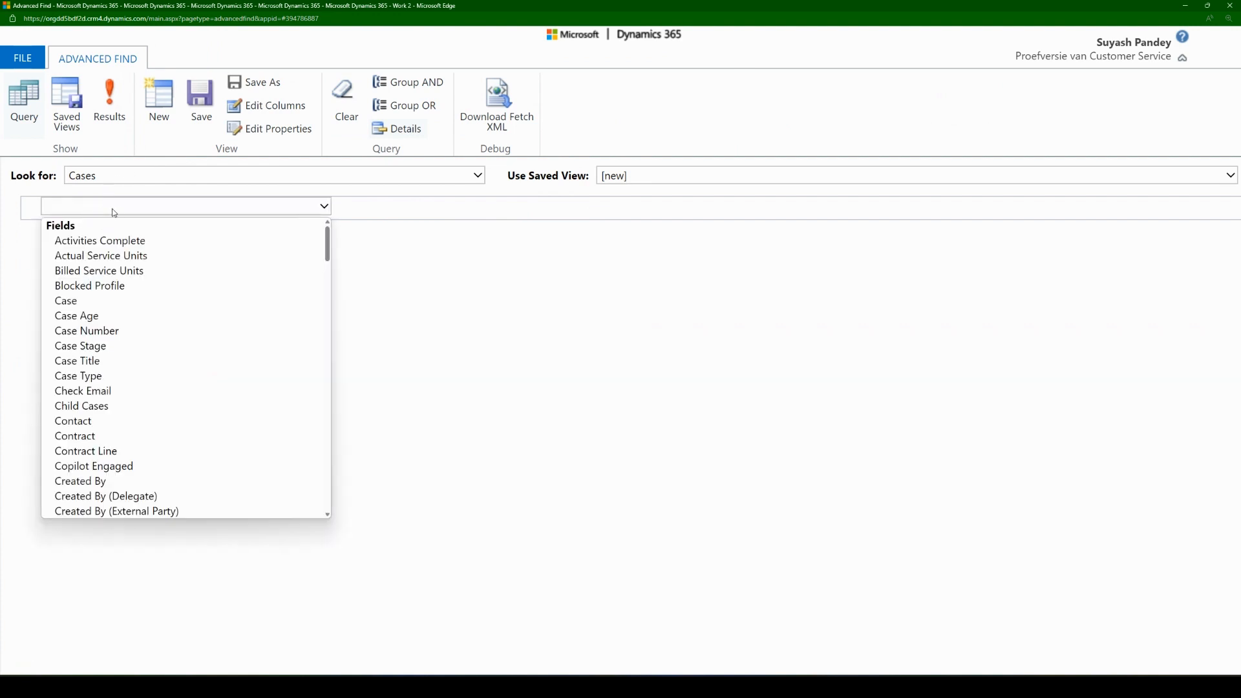
{"action": "left_click", "coordinate": [111, 360]}
{"action": "left_click", "coordinate": [259, 208]}
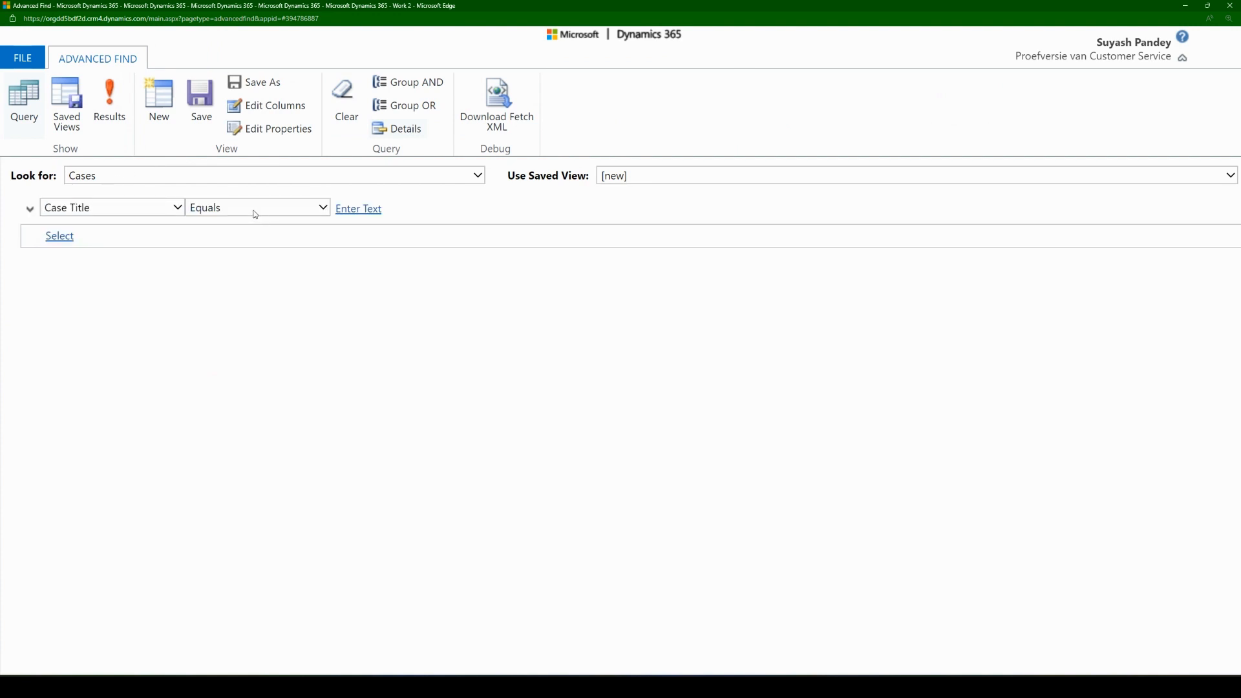
{"action": "left_click", "coordinate": [258, 210]}
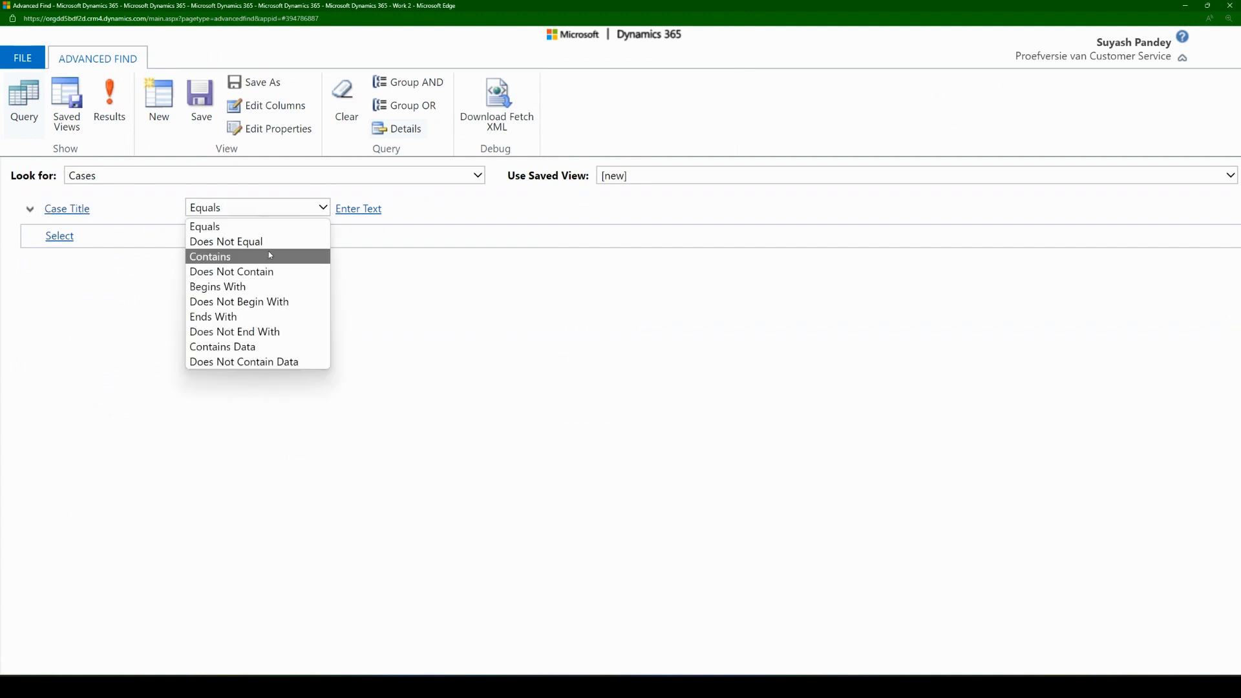
{"action": "left_click", "coordinate": [282, 343]}
{"action": "left_click", "coordinate": [102, 105]}
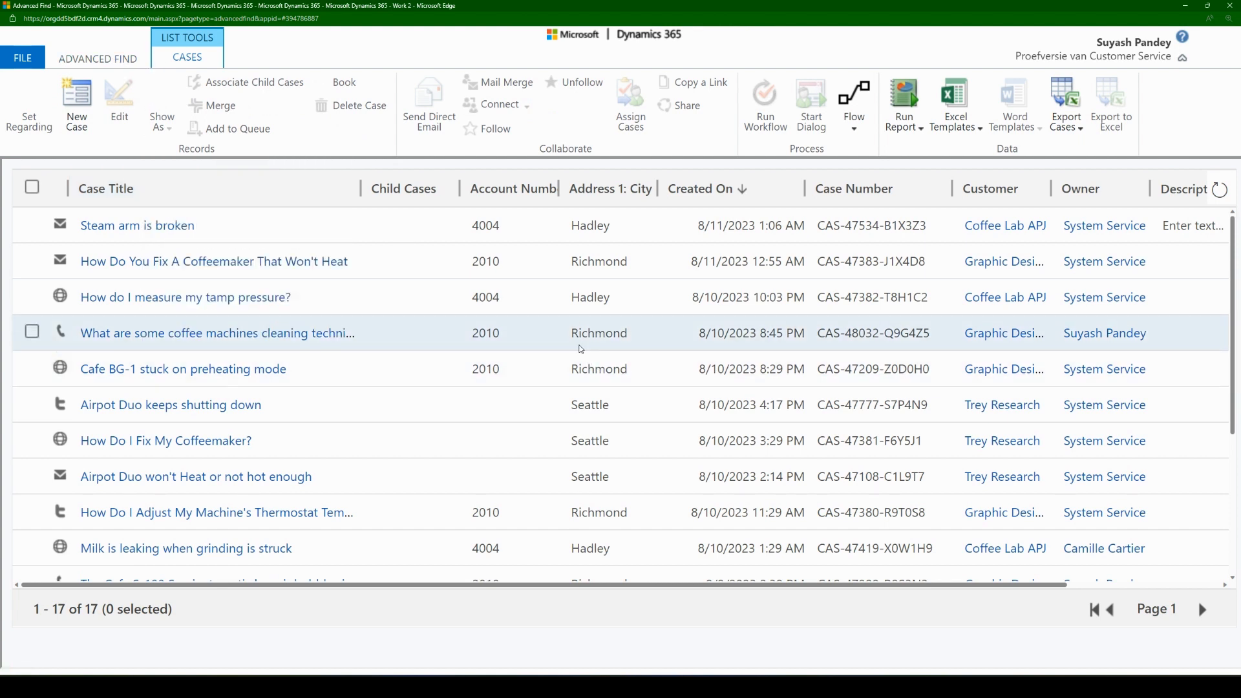
{"action": "left_click", "coordinate": [627, 332]}
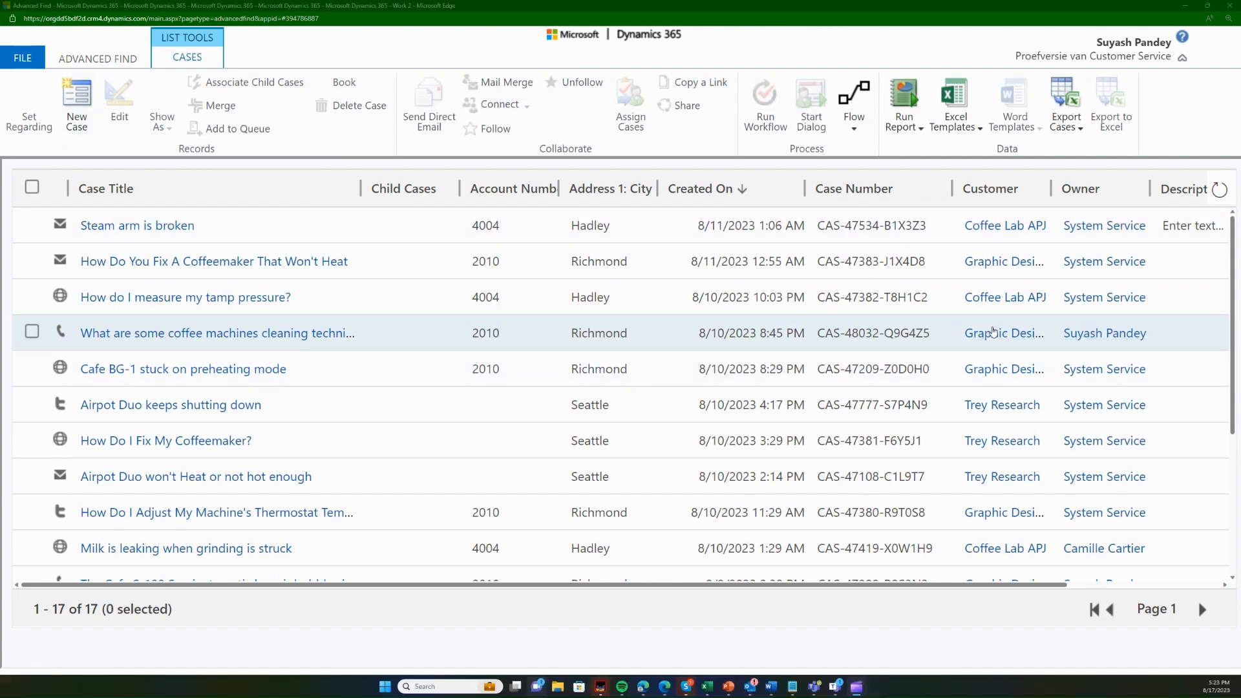
Return to the Cases query and add the related table Customer (Account) to the empty query.
{"action": "left_click", "coordinate": [111, 62]}
{"action": "left_click", "coordinate": [106, 213]}
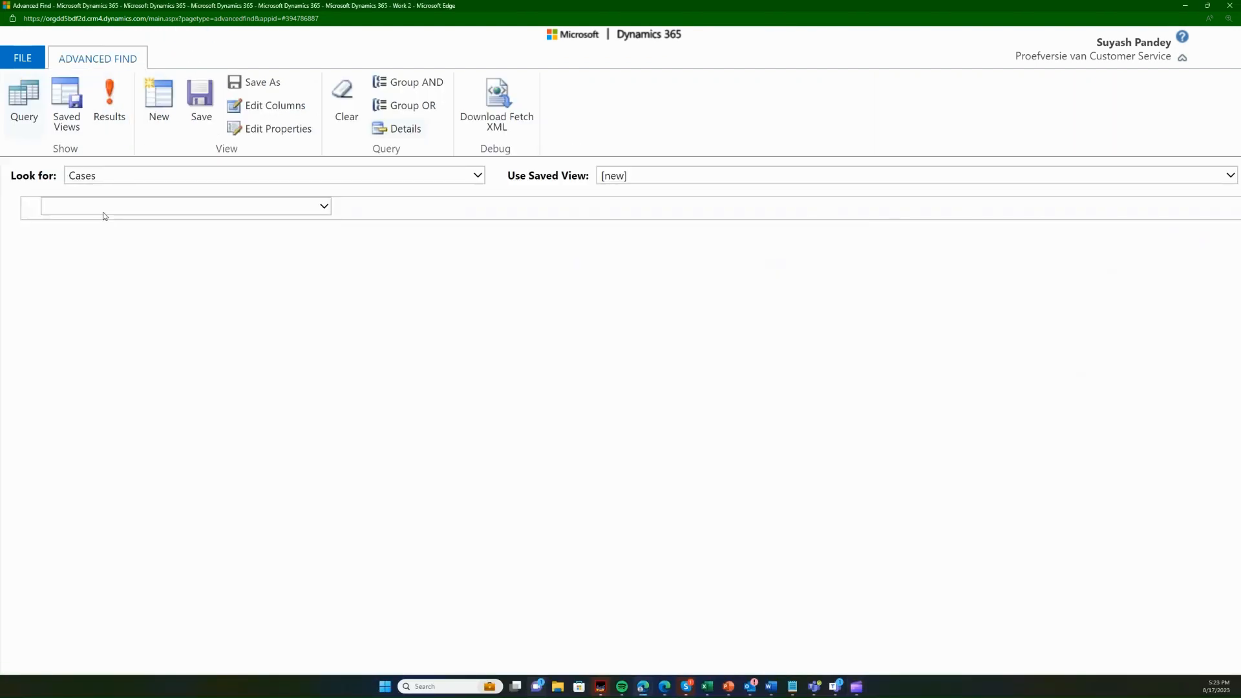
{"action": "left_click", "coordinate": [103, 212]}
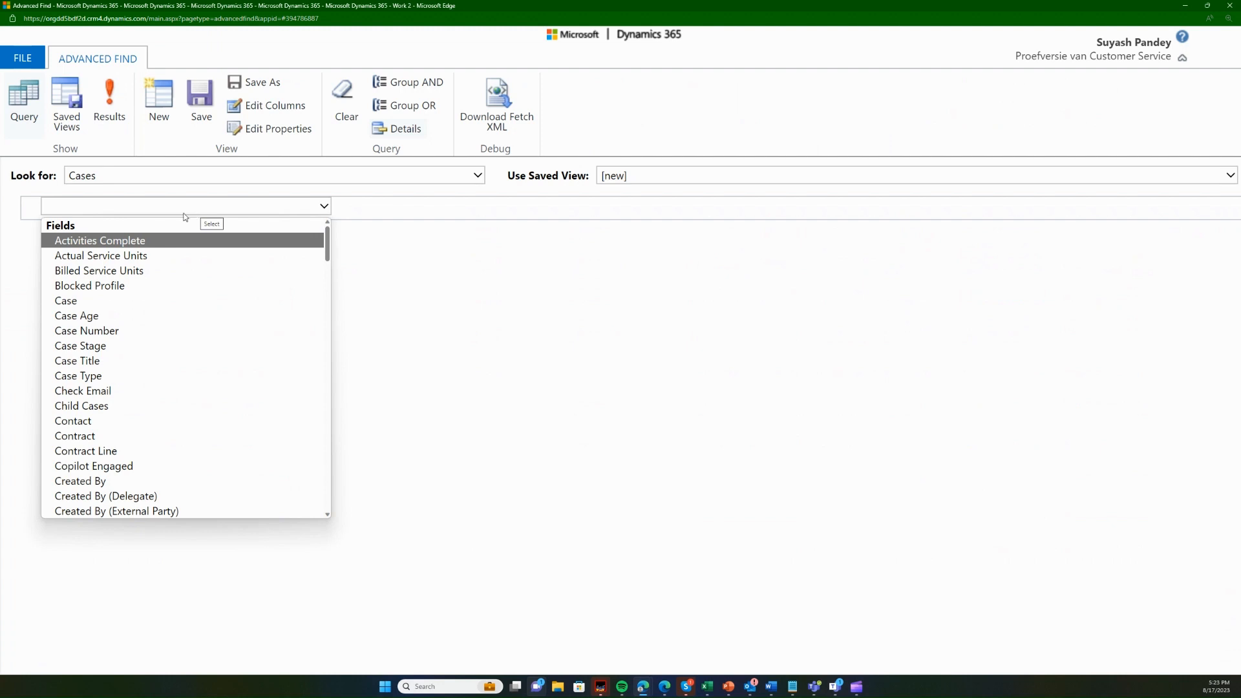
{"action": "scroll", "coordinate": [230, 375], "scroll_direction": "down", "scroll_amount": 2}
{"action": "scroll", "coordinate": [126, 460], "scroll_direction": "down", "scroll_amount": 4}
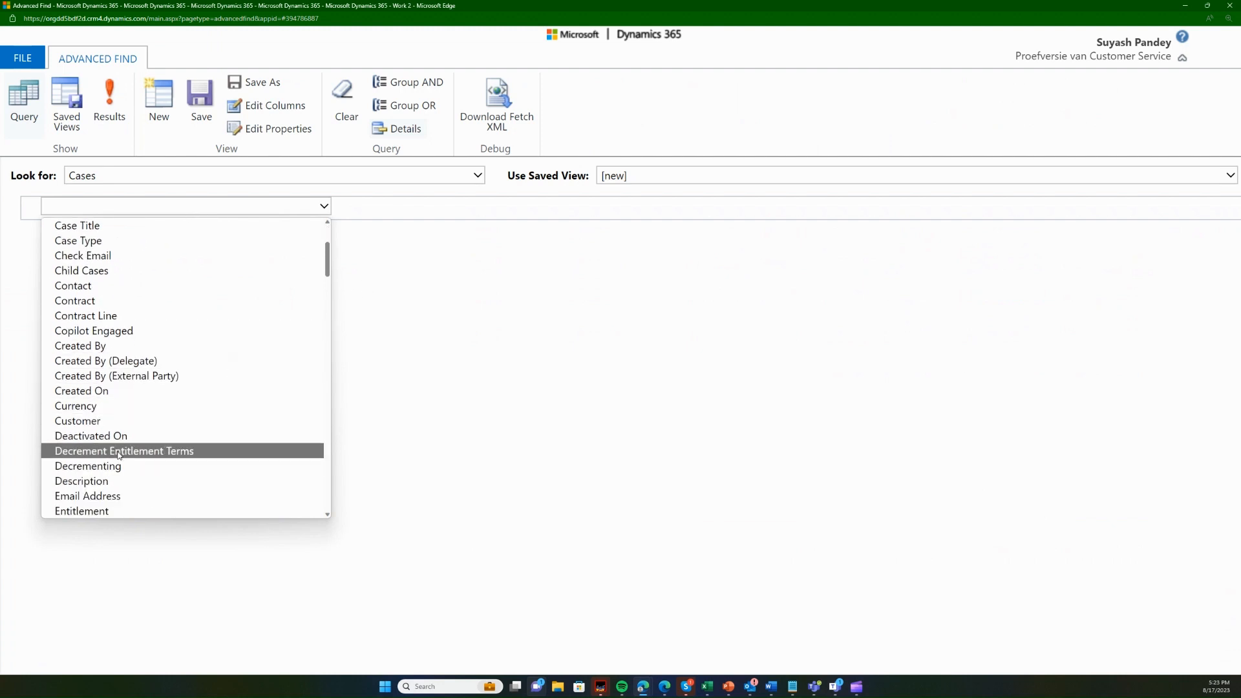
{"action": "scroll", "coordinate": [158, 417], "scroll_direction": "down", "scroll_amount": 6}
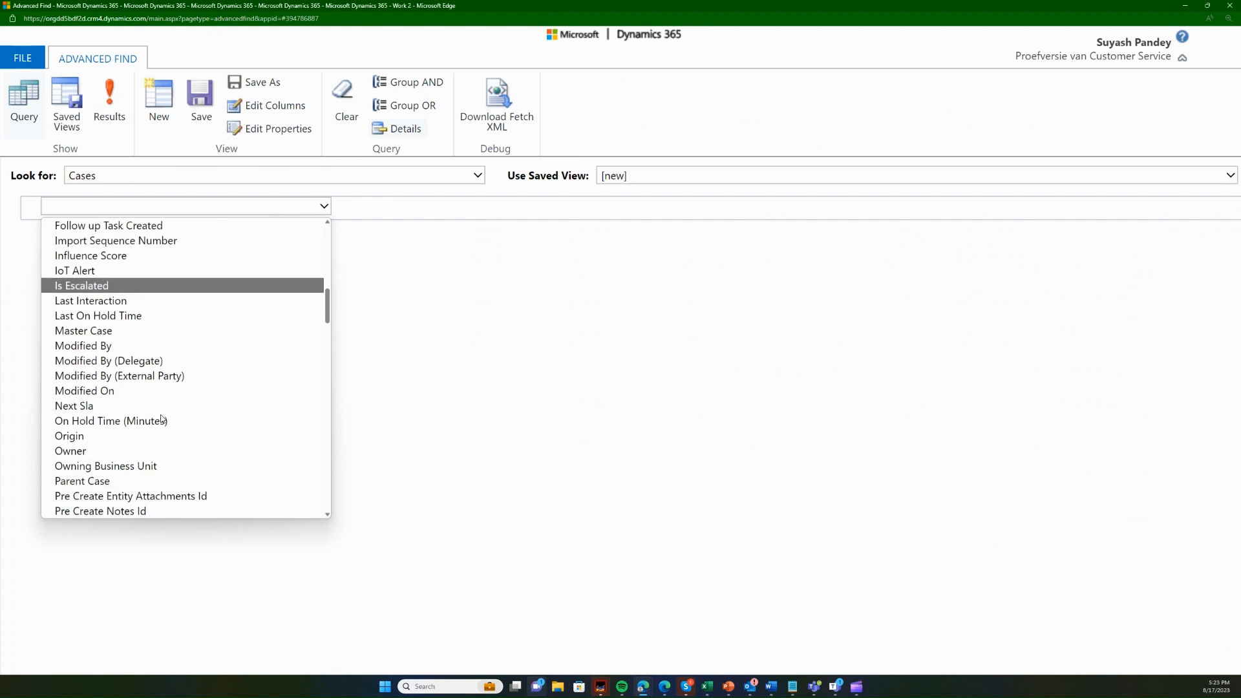
{"action": "scroll", "coordinate": [162, 419], "scroll_direction": "down", "scroll_amount": 3}
{"action": "scroll", "coordinate": [163, 414], "scroll_direction": "down", "scroll_amount": 5}
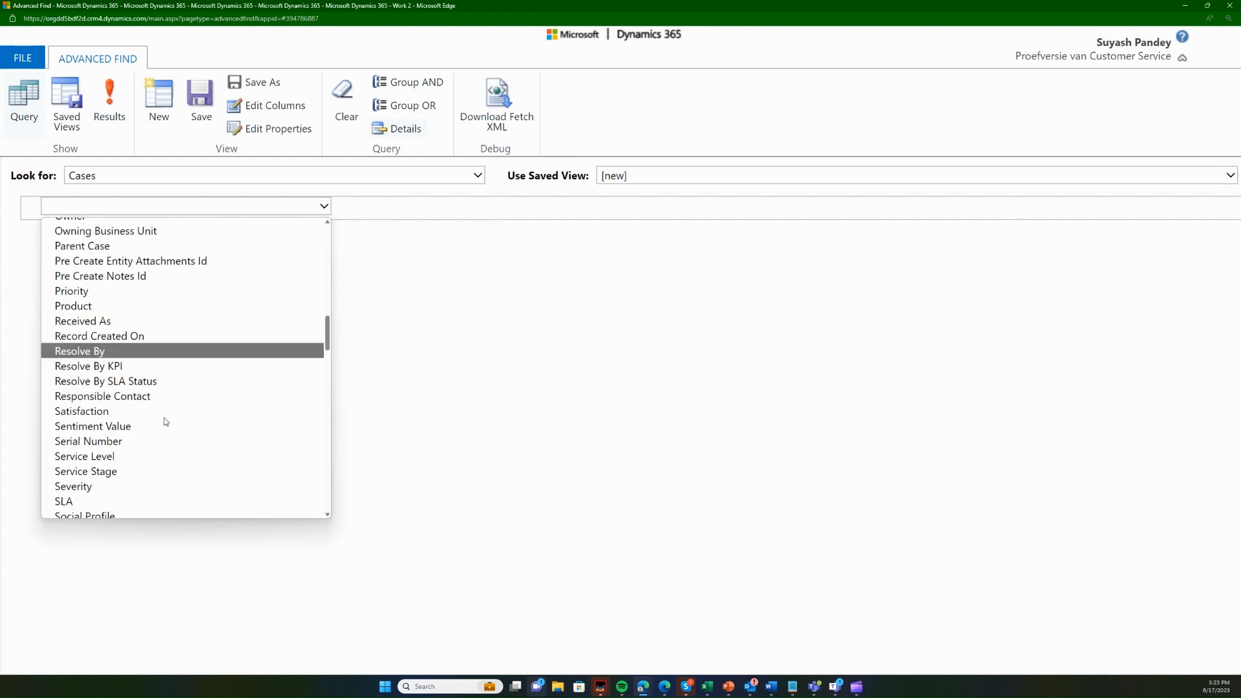
{"action": "scroll", "coordinate": [164, 426], "scroll_direction": "down", "scroll_amount": 7}
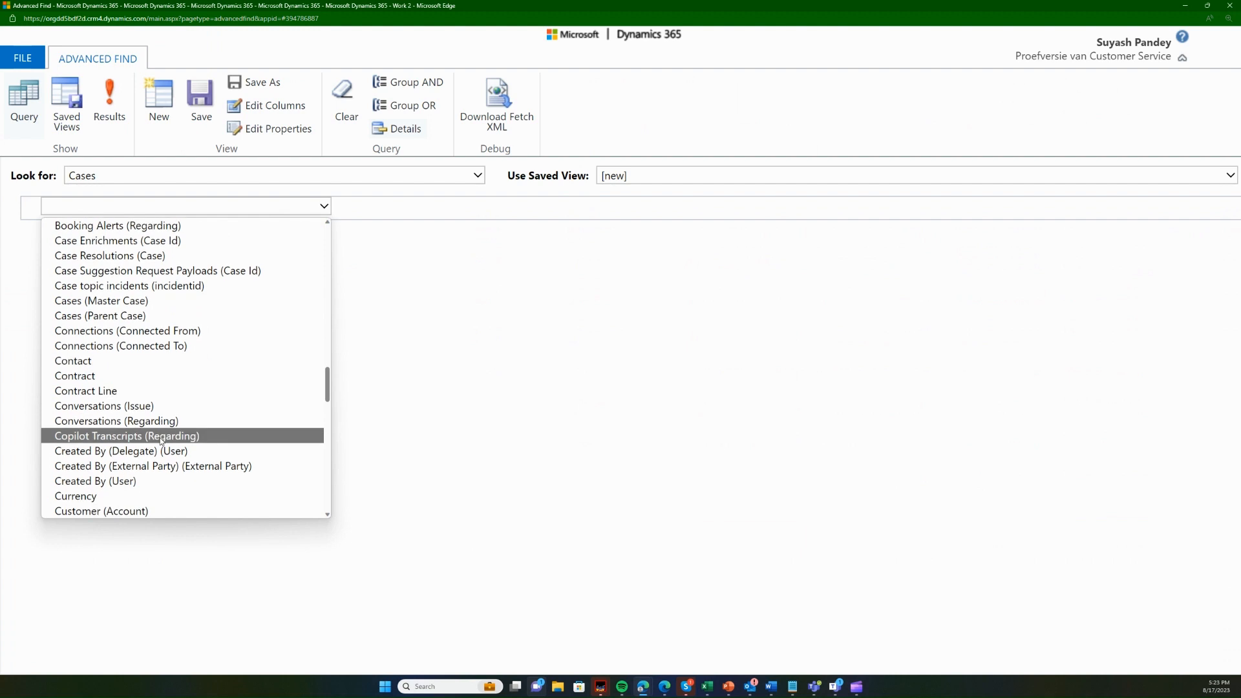
{"action": "scroll", "coordinate": [161, 441], "scroll_direction": "down", "scroll_amount": 1}
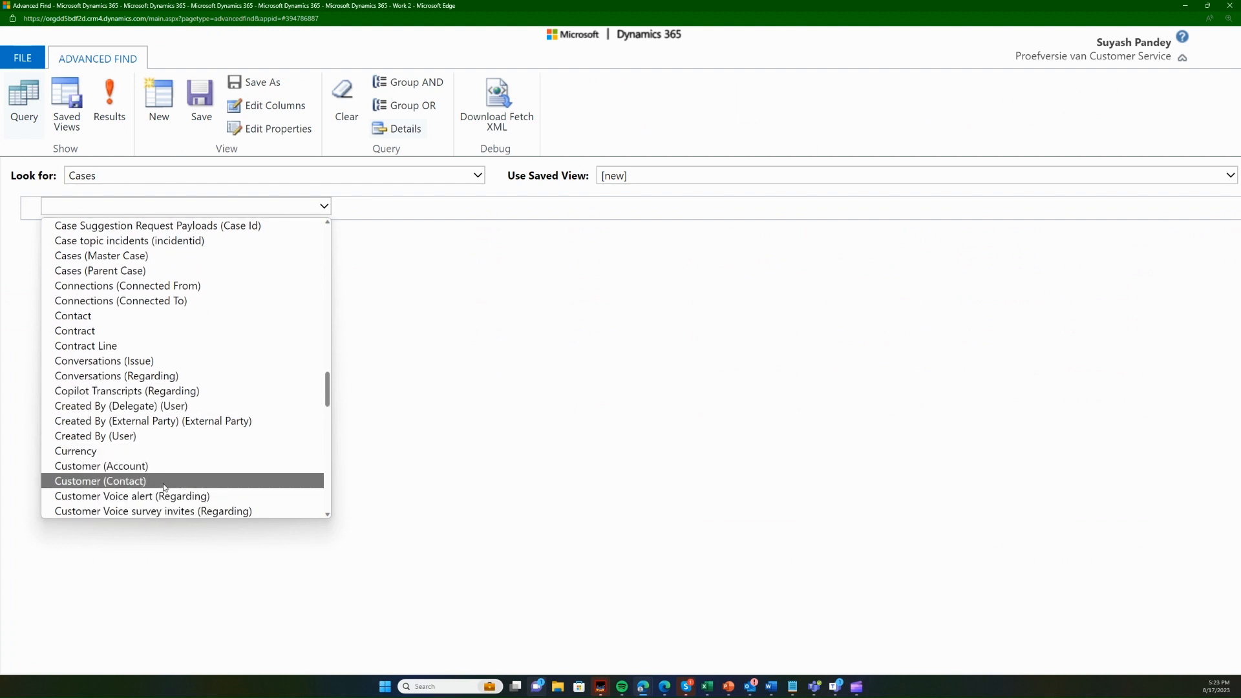
{"action": "left_click", "coordinate": [153, 468]}
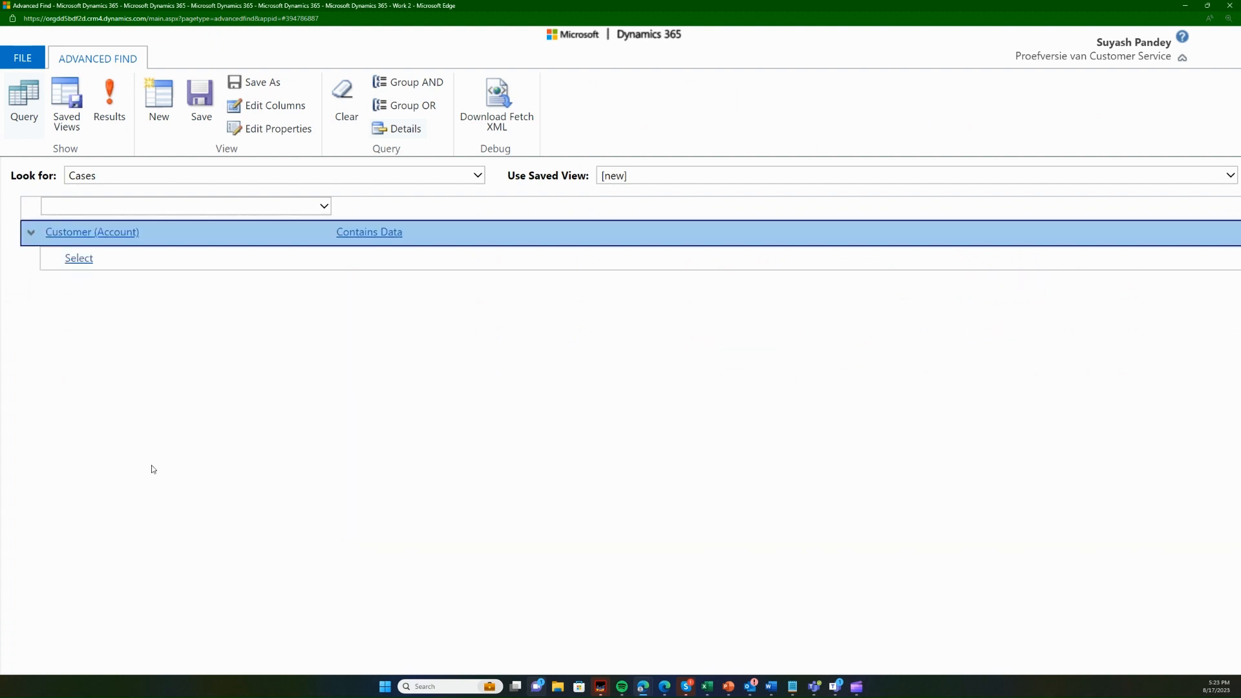
Under Customer (Account), add the condition Address 1: City Equals Richmond.
{"action": "left_click", "coordinate": [127, 258]}
{"action": "key", "text": "d"}
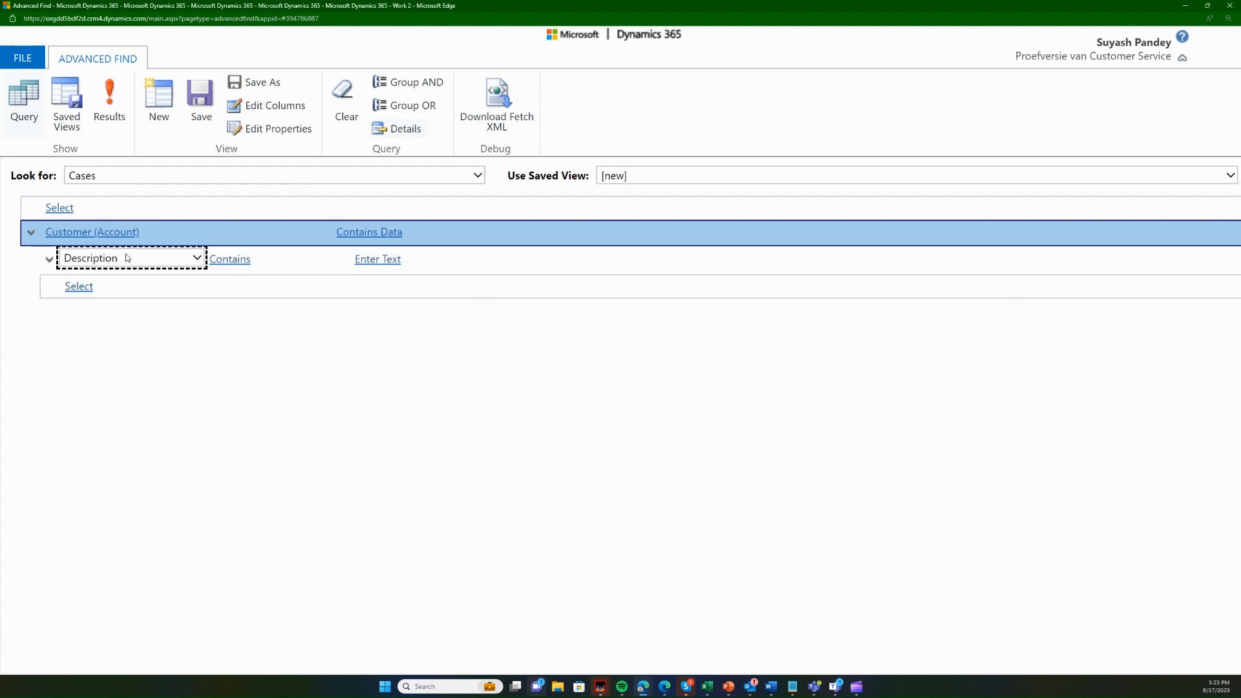
{"action": "left_click", "coordinate": [127, 258]}
{"action": "type", "text": "ad"}
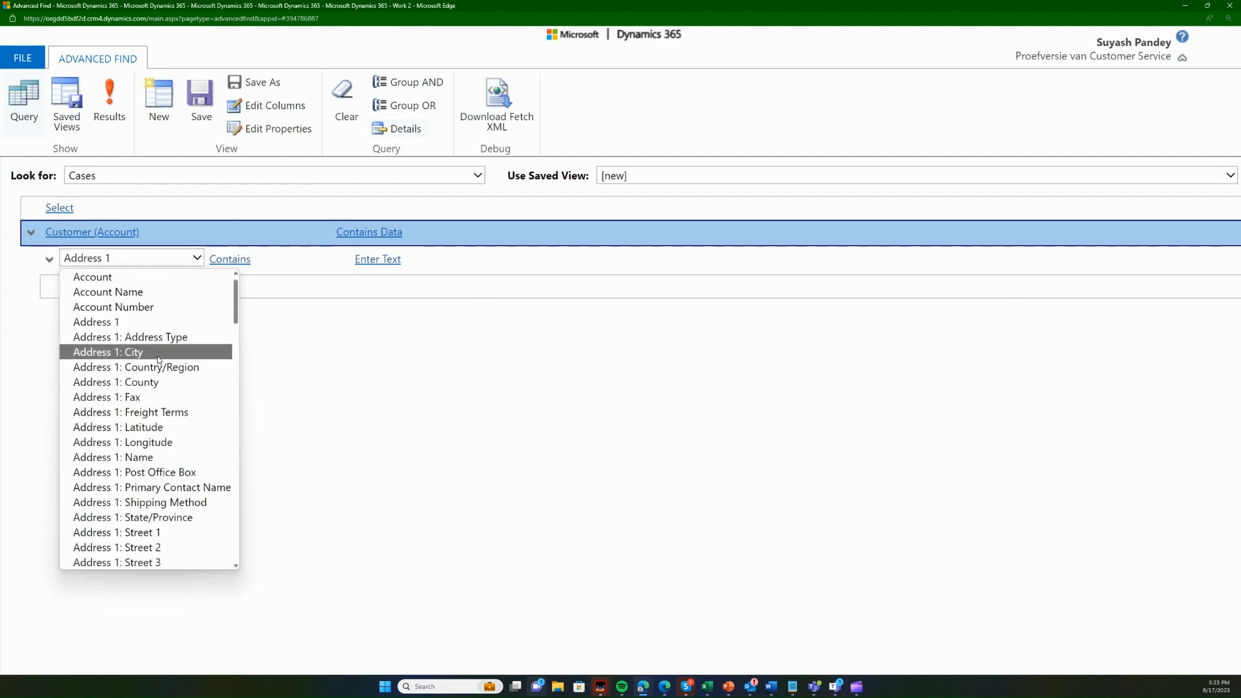
{"action": "left_click", "coordinate": [158, 352]}
{"action": "left_click", "coordinate": [227, 259]}
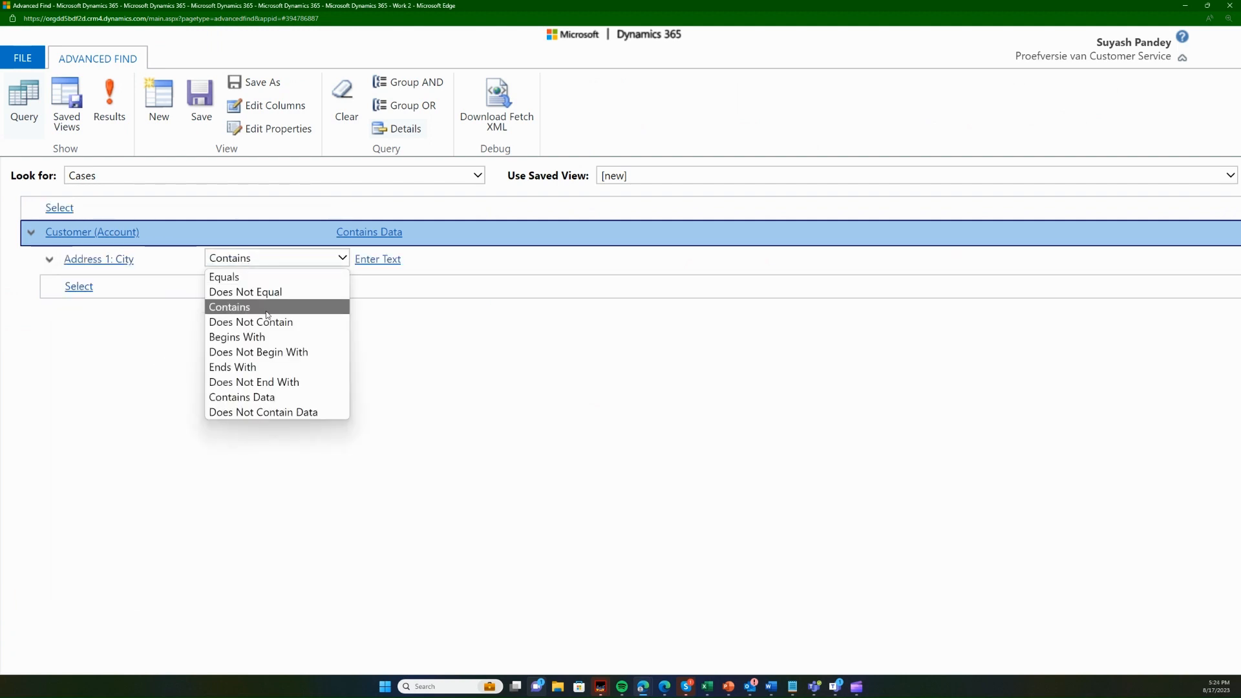
{"action": "left_click", "coordinate": [266, 277]}
{"action": "left_click", "coordinate": [391, 259]}
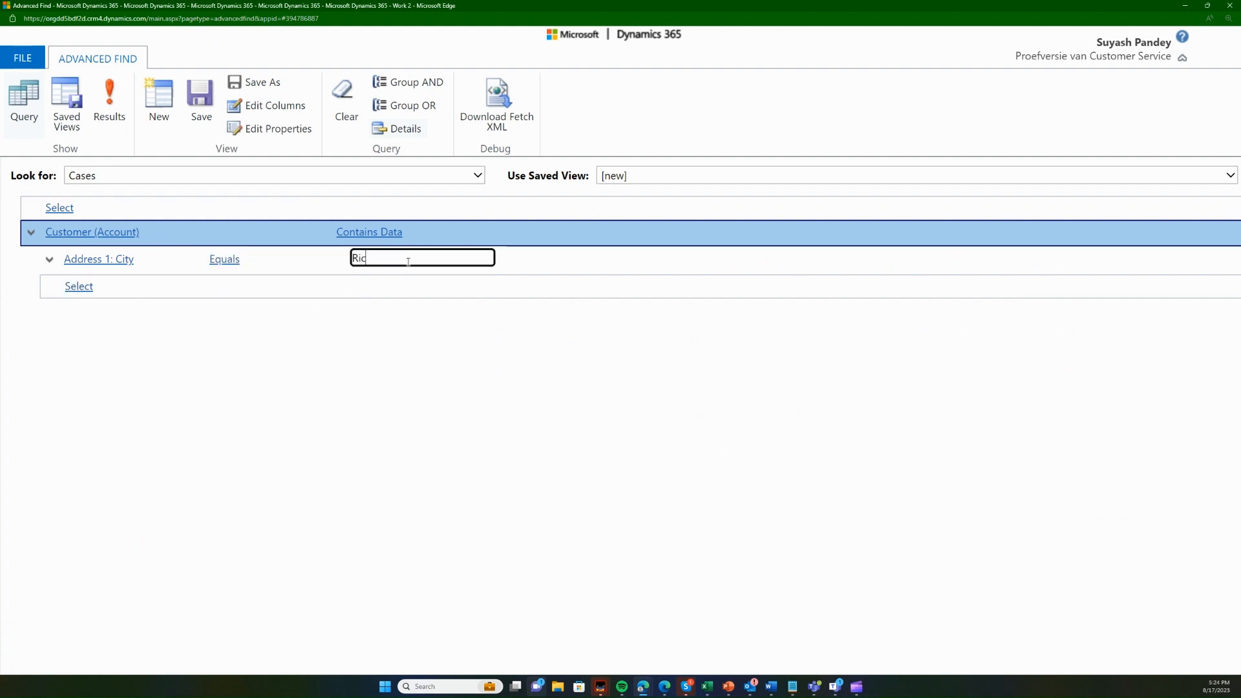
{"action": "type", "text": "Richmond"}
Add a second Customer (Account) condition, Address 1: City Equals Seattle, check the results, and return to the query.
{"action": "left_click", "coordinate": [106, 282]}
{"action": "left_click", "coordinate": [106, 284]}
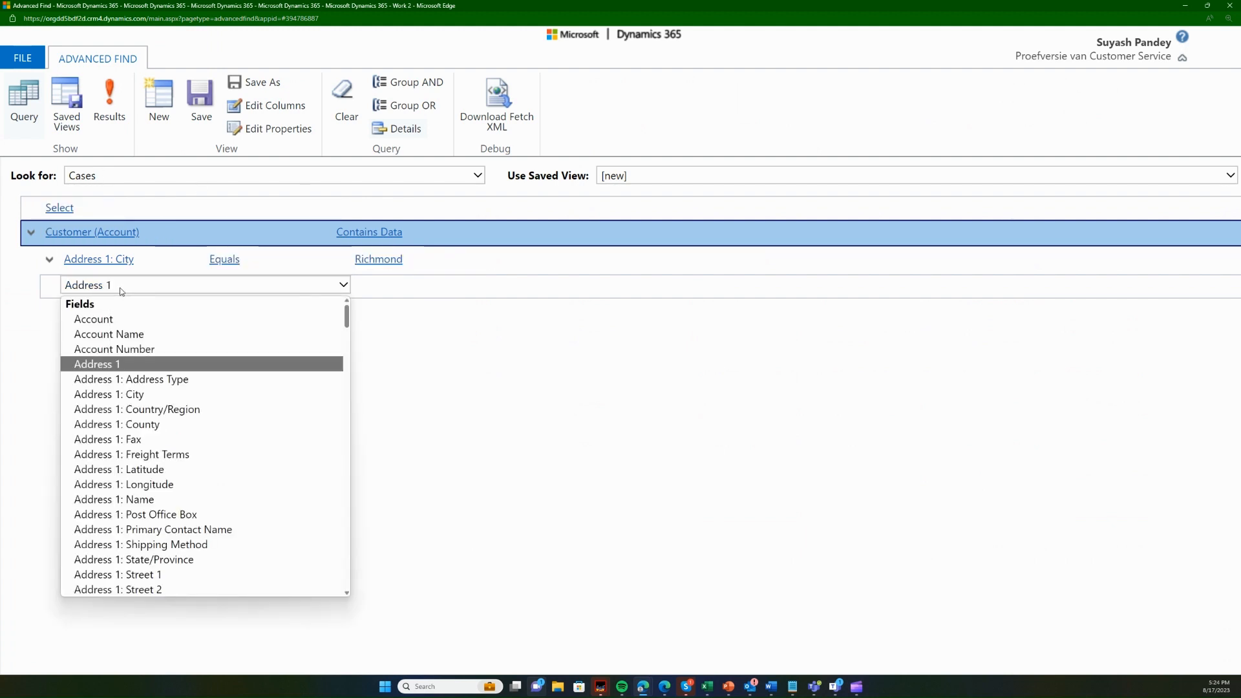
{"action": "left_click", "coordinate": [163, 401]}
{"action": "left_click", "coordinate": [382, 279]}
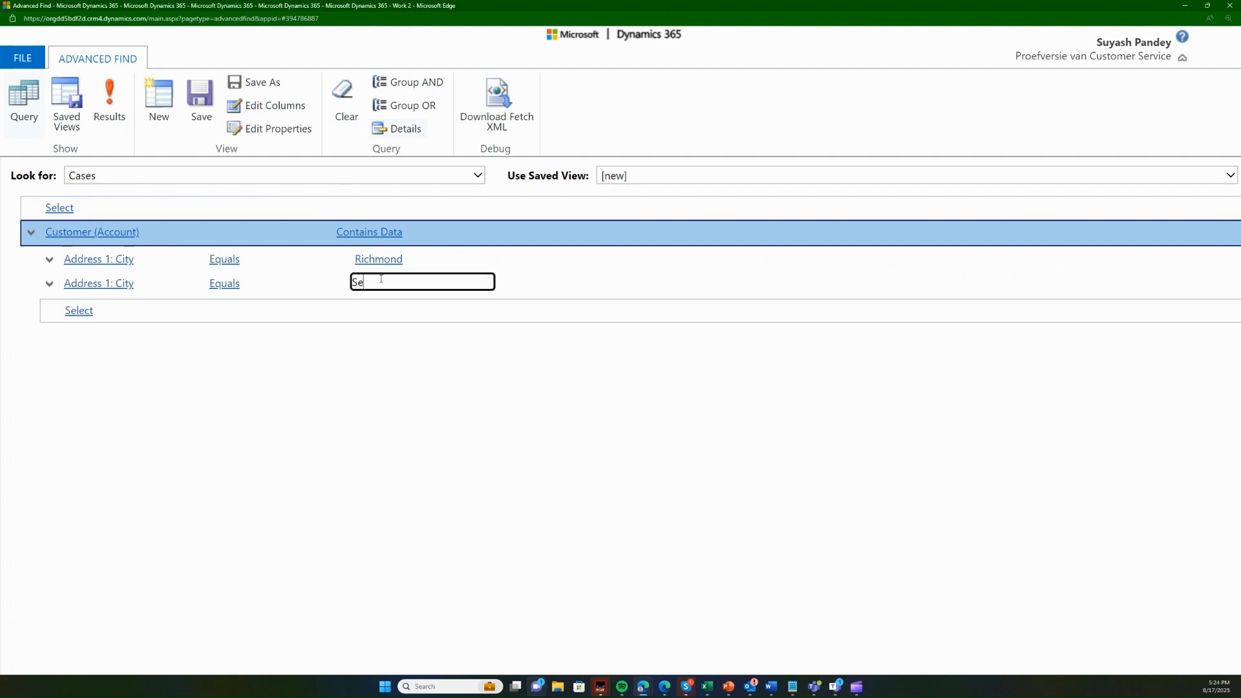
{"action": "type", "text": "Seattle"}
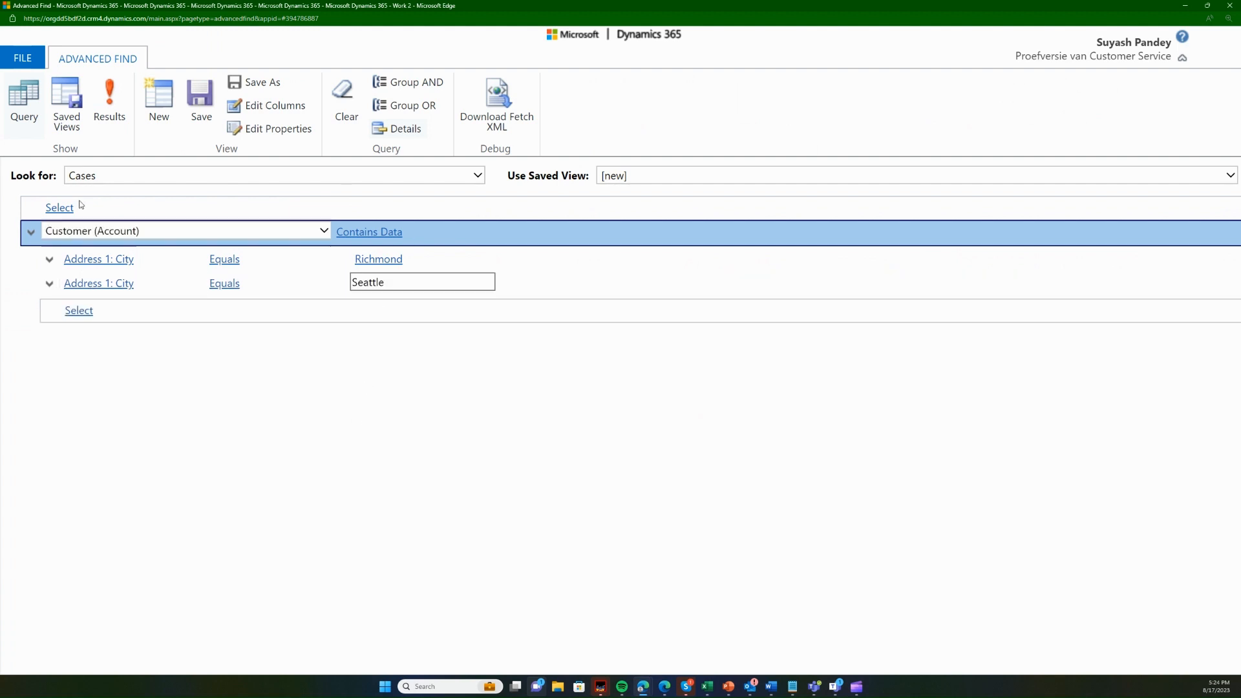
{"action": "left_click", "coordinate": [116, 110]}
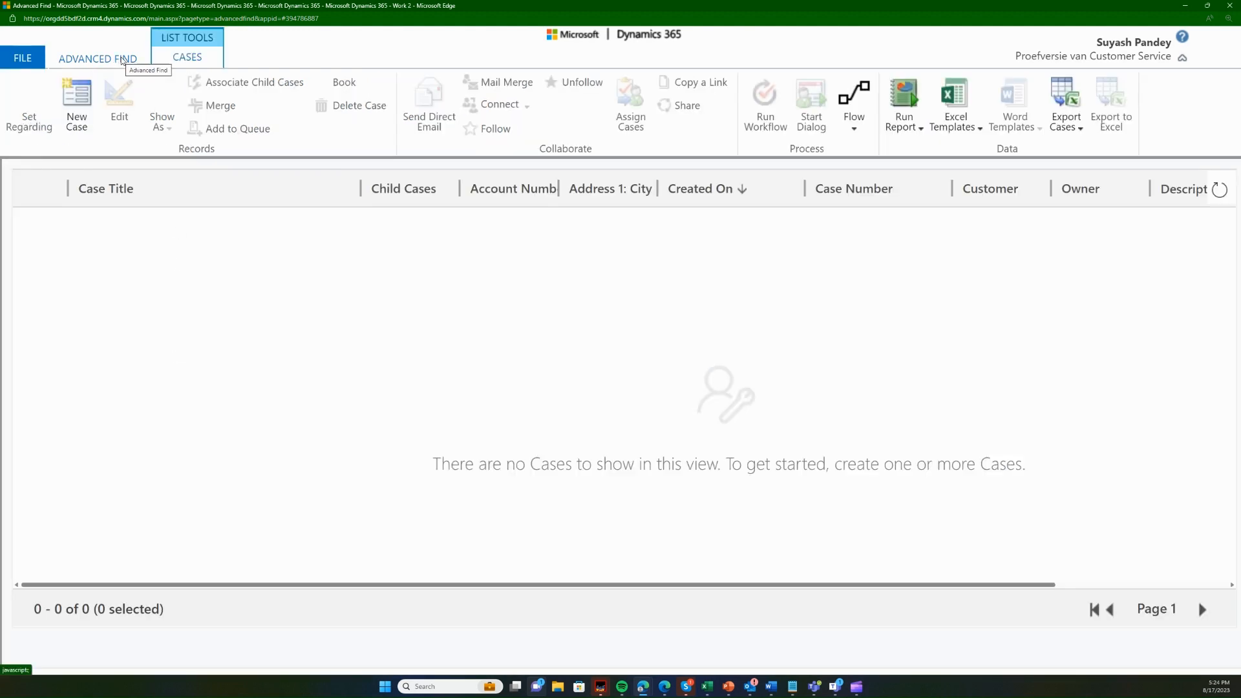
{"action": "left_click", "coordinate": [119, 60]}
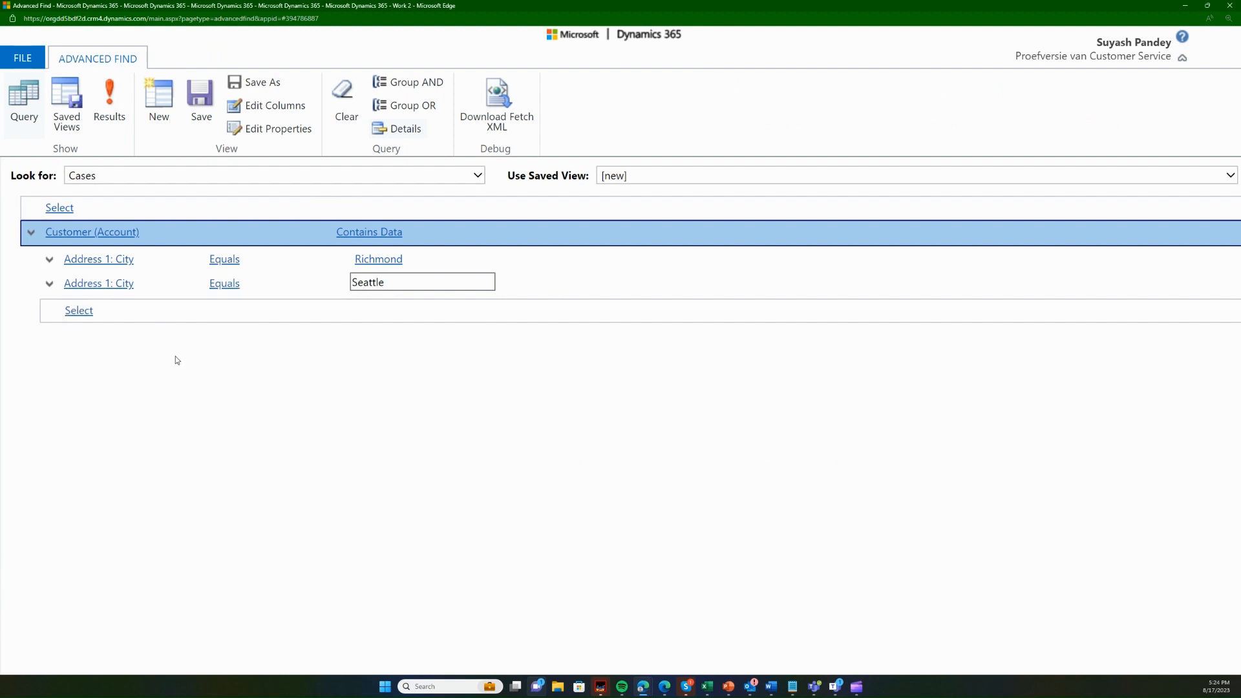
{"action": "left_click", "coordinate": [49, 283]}
{"action": "left_click", "coordinate": [100, 306]}
{"action": "left_click", "coordinate": [50, 259]}
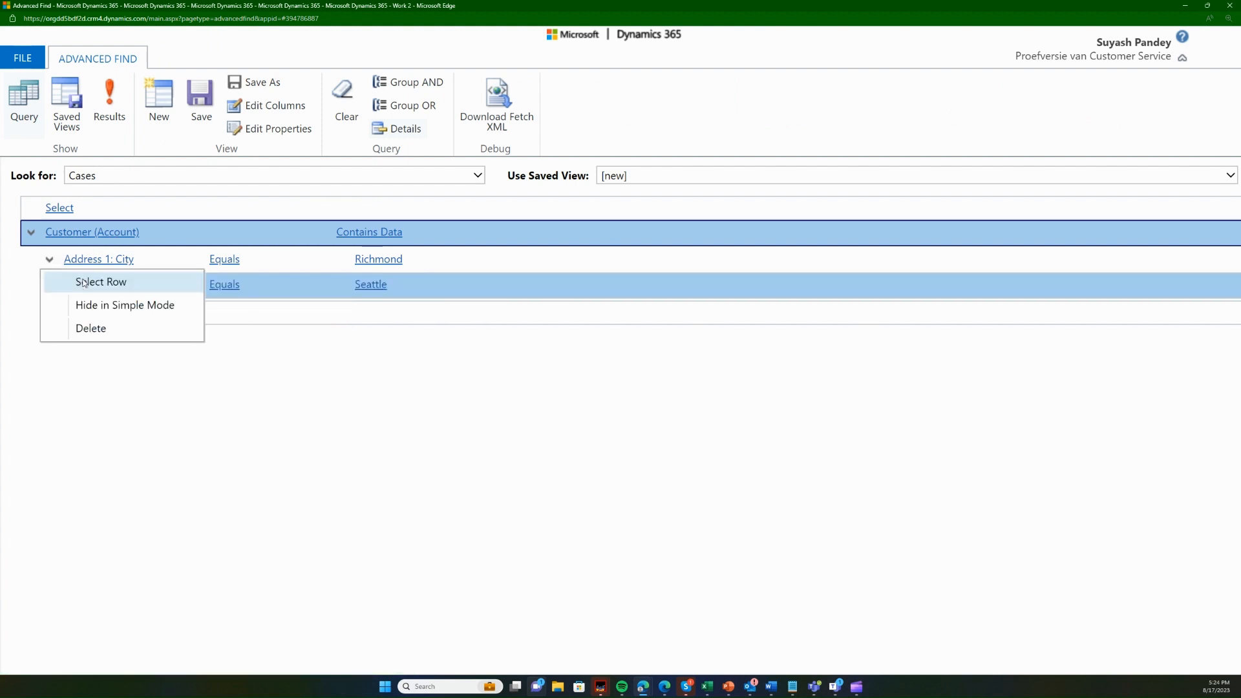
{"action": "left_click", "coordinate": [84, 283]}
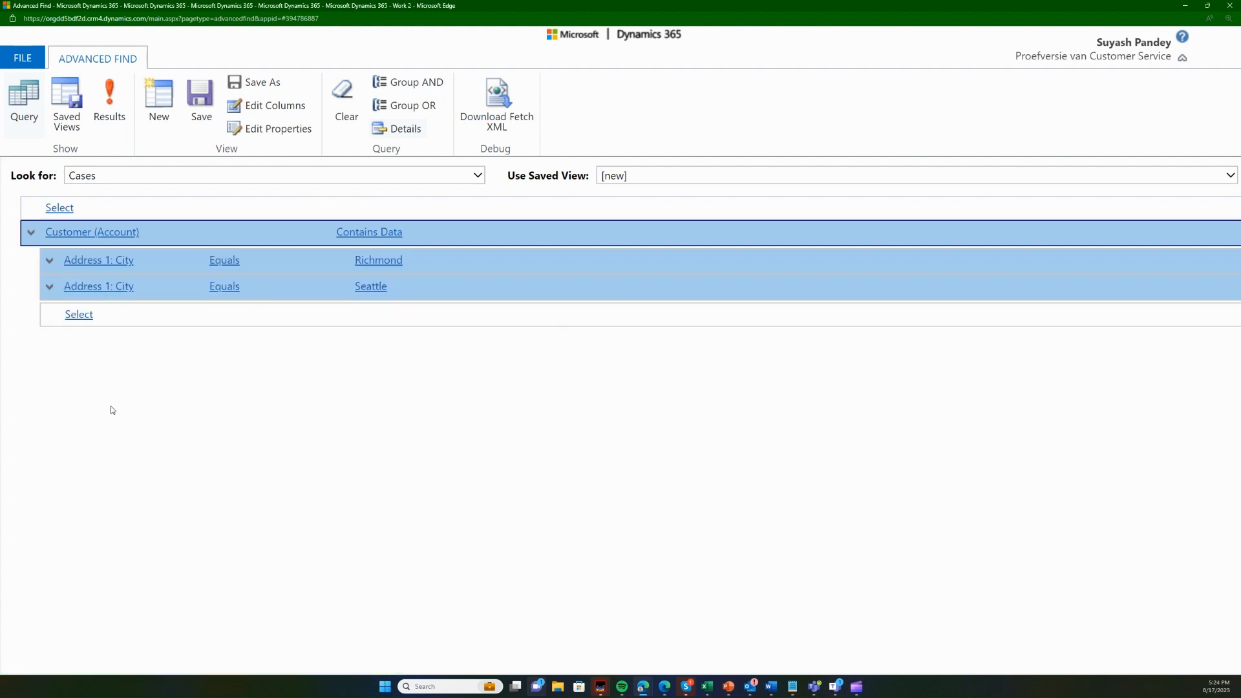
{"action": "left_click", "coordinate": [49, 286]}
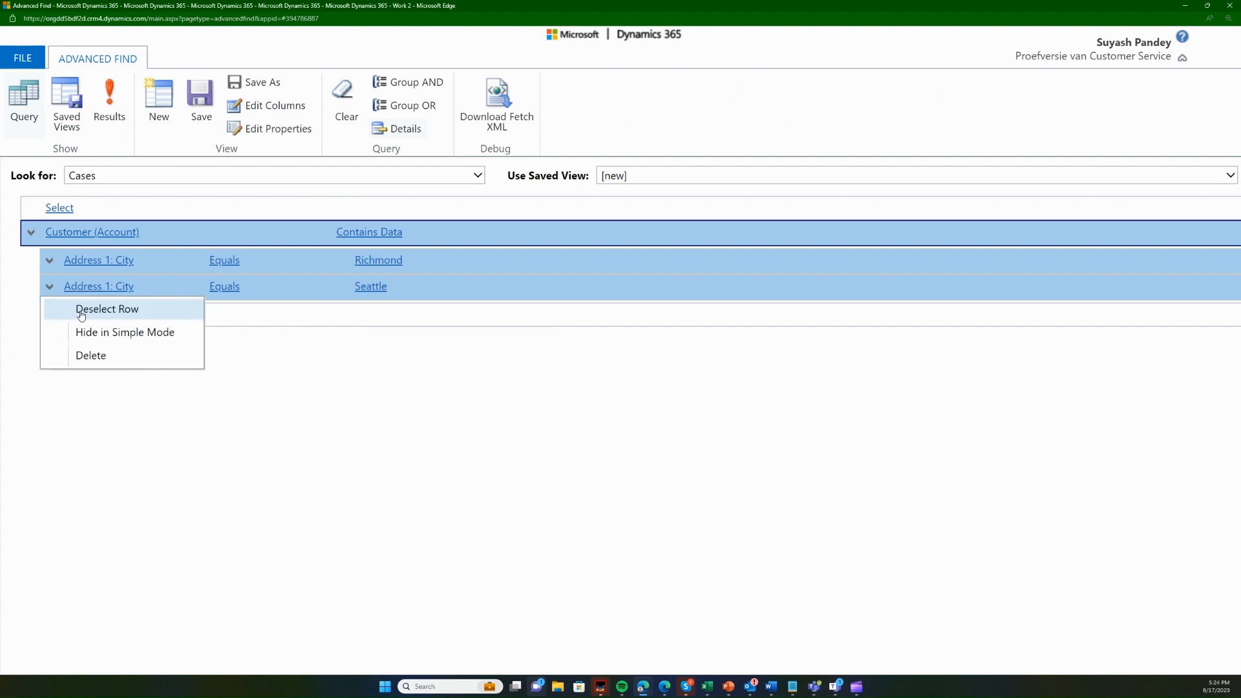
{"action": "left_click", "coordinate": [75, 309]}
{"action": "left_click", "coordinate": [51, 260]}
{"action": "left_click", "coordinate": [71, 282]}
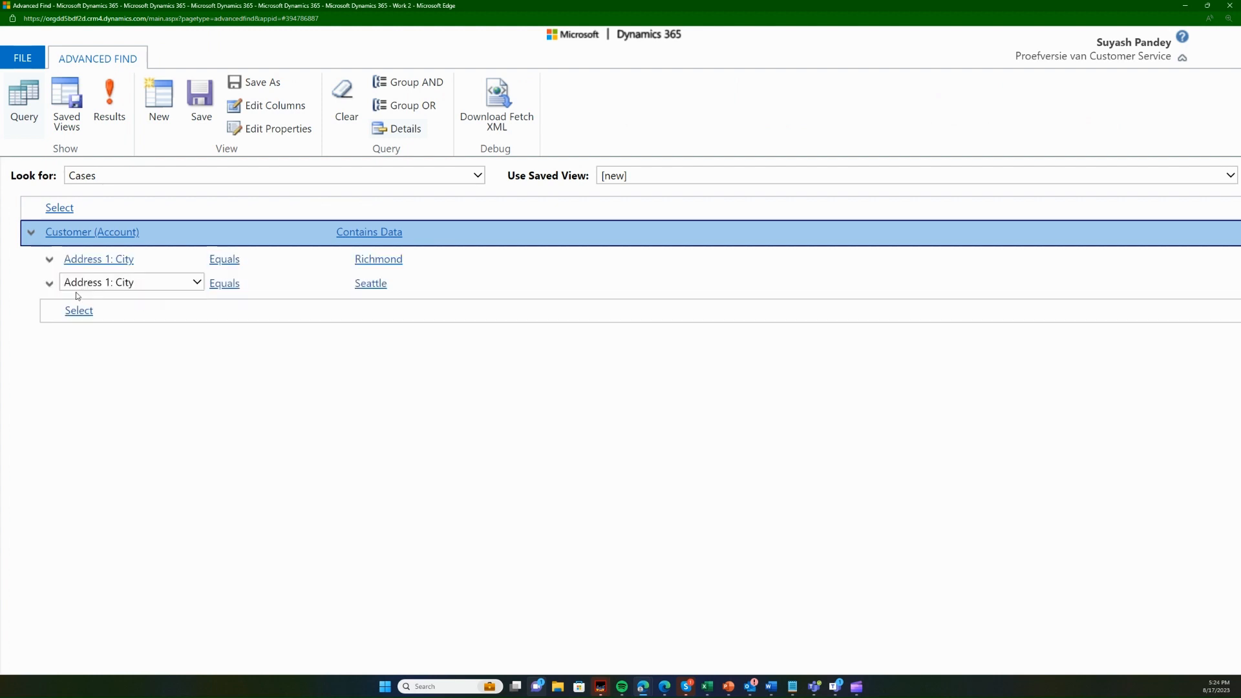
Select both Address 1: City condition rows, Richmond and Seattle, under Customer (Account).
{"action": "left_click", "coordinate": [49, 261]}
{"action": "left_click", "coordinate": [66, 284]}
{"action": "left_click", "coordinate": [49, 285]}
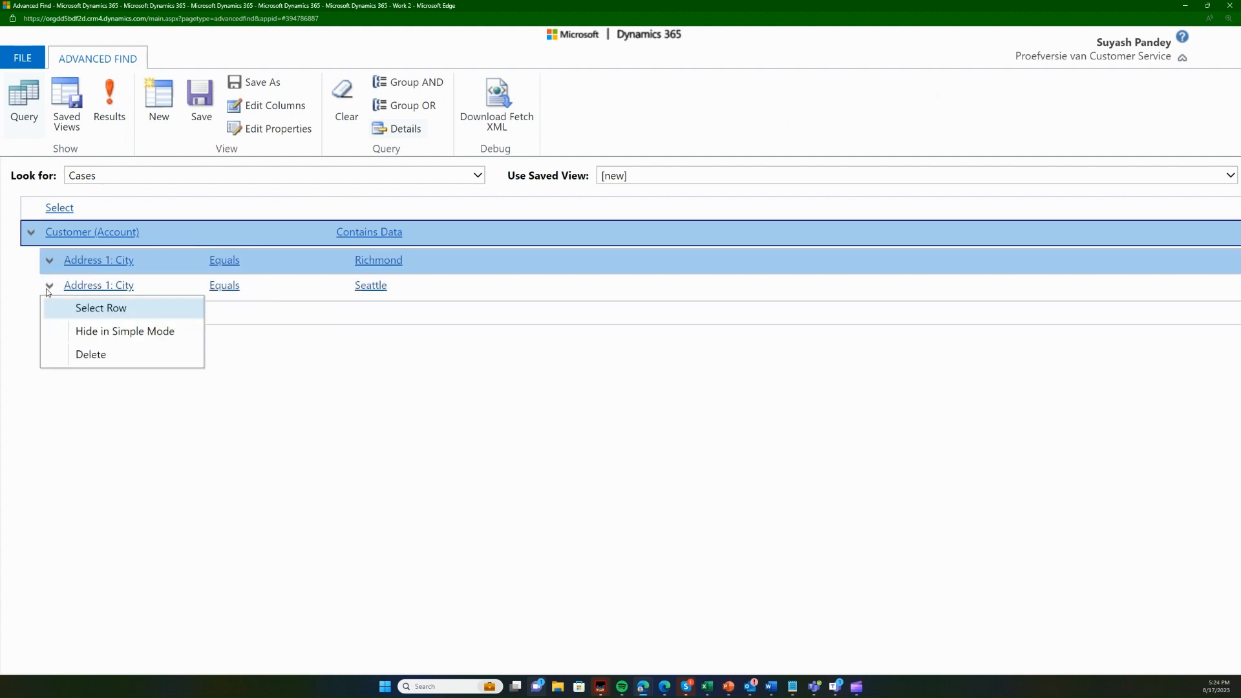
Group the Richmond and Seattle city conditions with OR and run the Cases query.
{"action": "left_click", "coordinate": [64, 308]}
{"action": "left_click", "coordinate": [437, 111]}
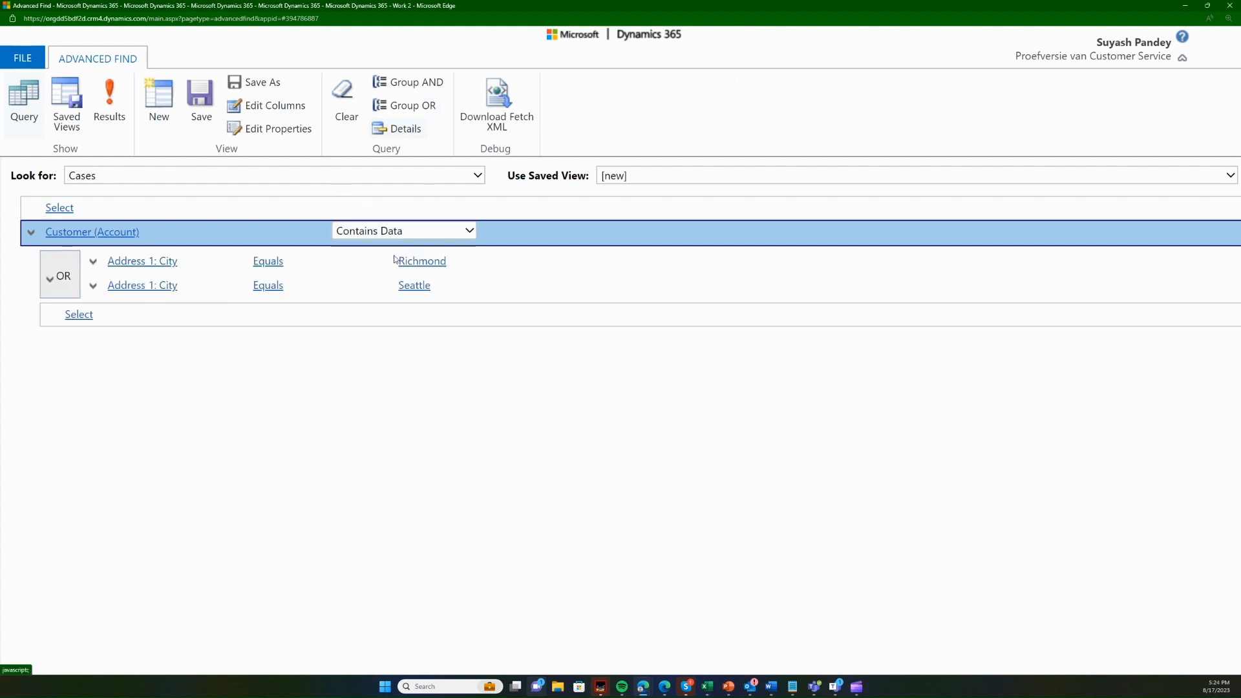
{"action": "left_click", "coordinate": [109, 103]}
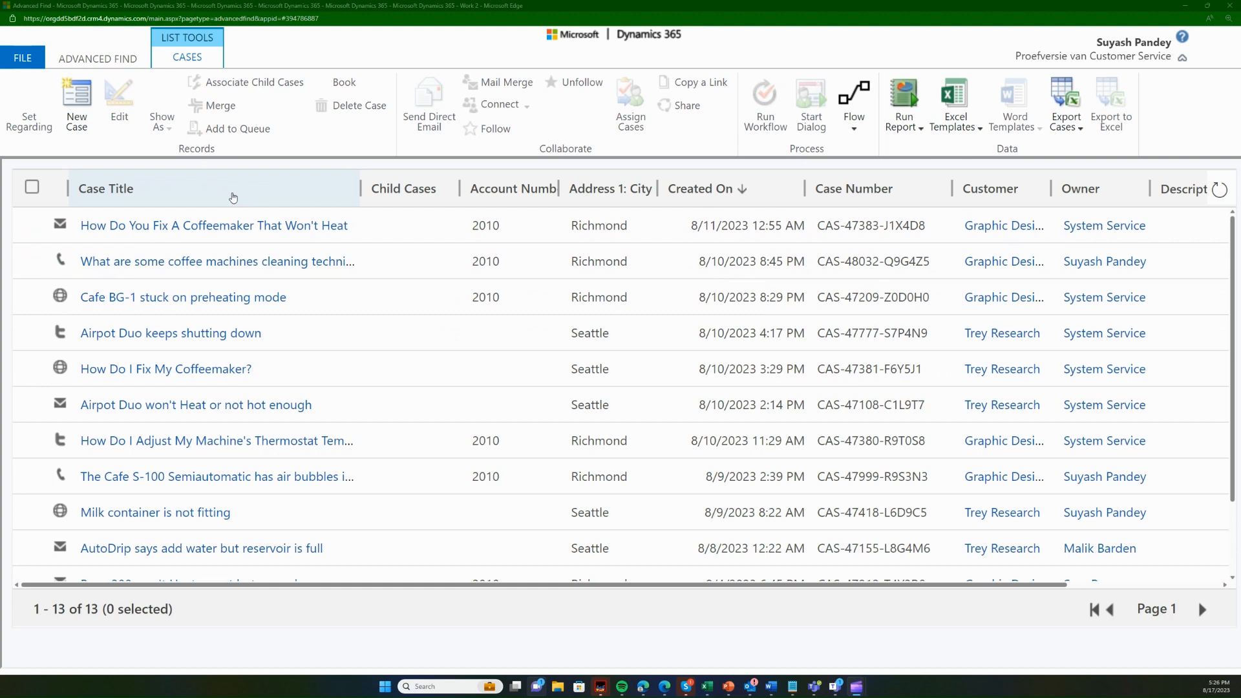
Sort the case results in both directions by Case Title, Address 1: City and Created On, ending with the newest cases first.
{"action": "left_click", "coordinate": [233, 197]}
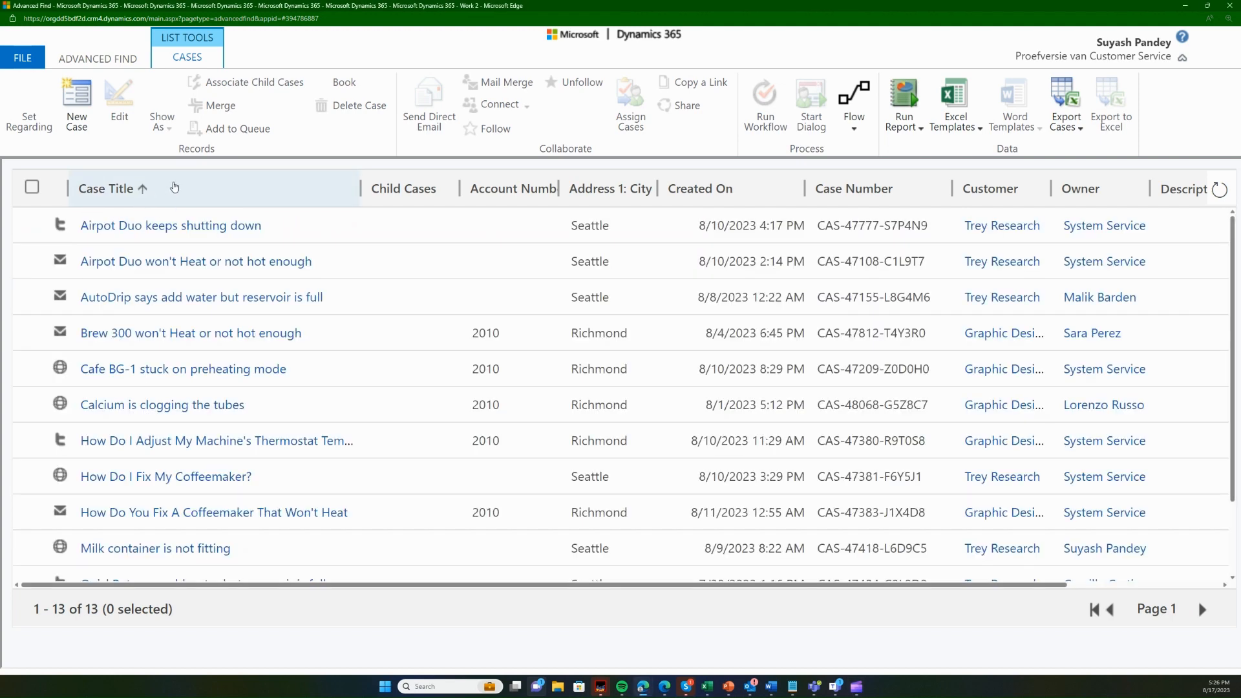
{"action": "left_click", "coordinate": [175, 187]}
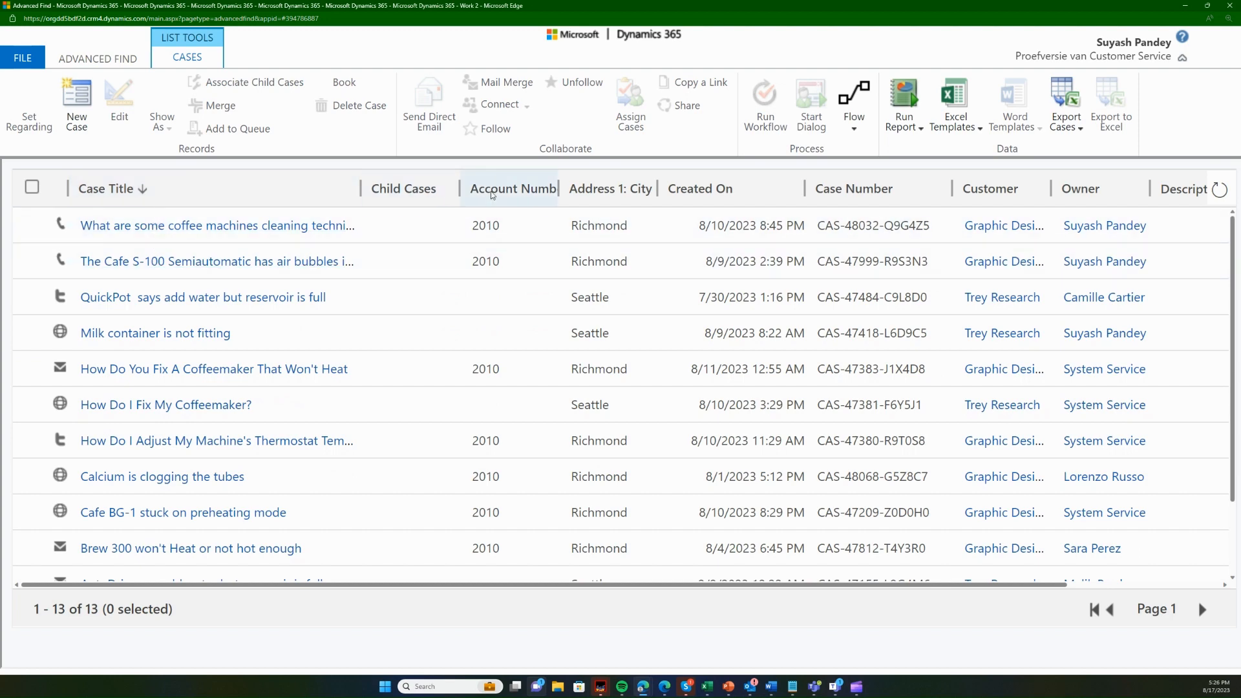
{"action": "left_click", "coordinate": [632, 196]}
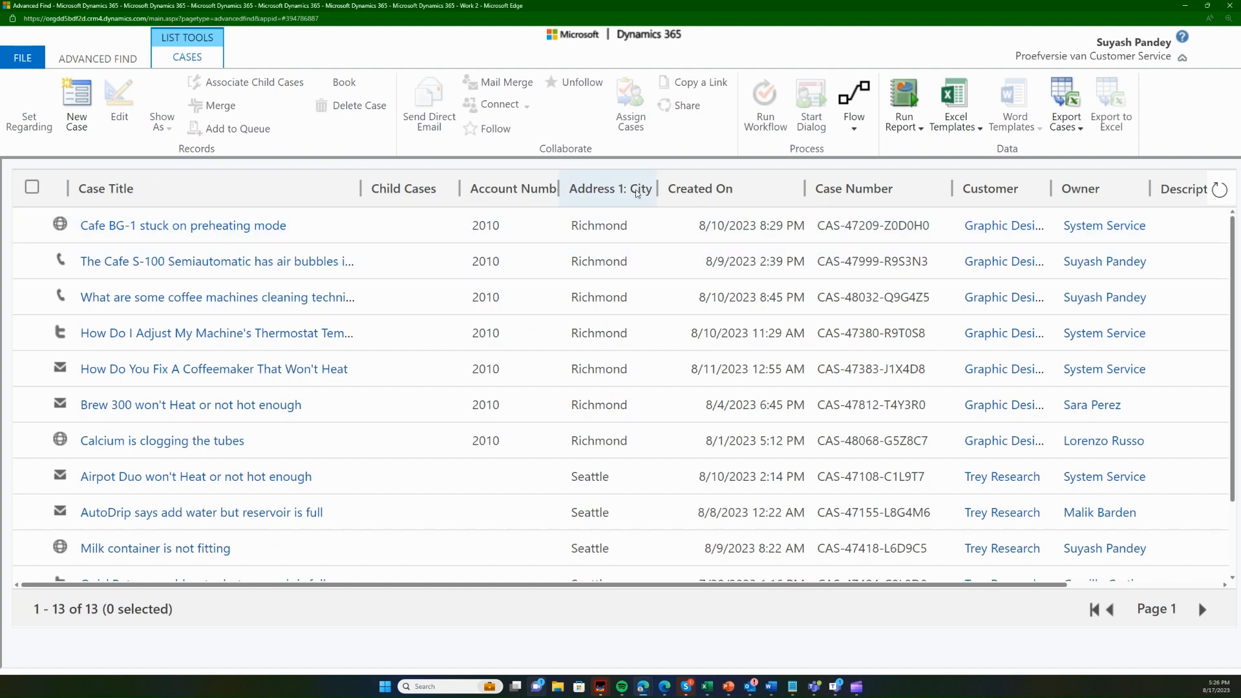
{"action": "left_click", "coordinate": [636, 194]}
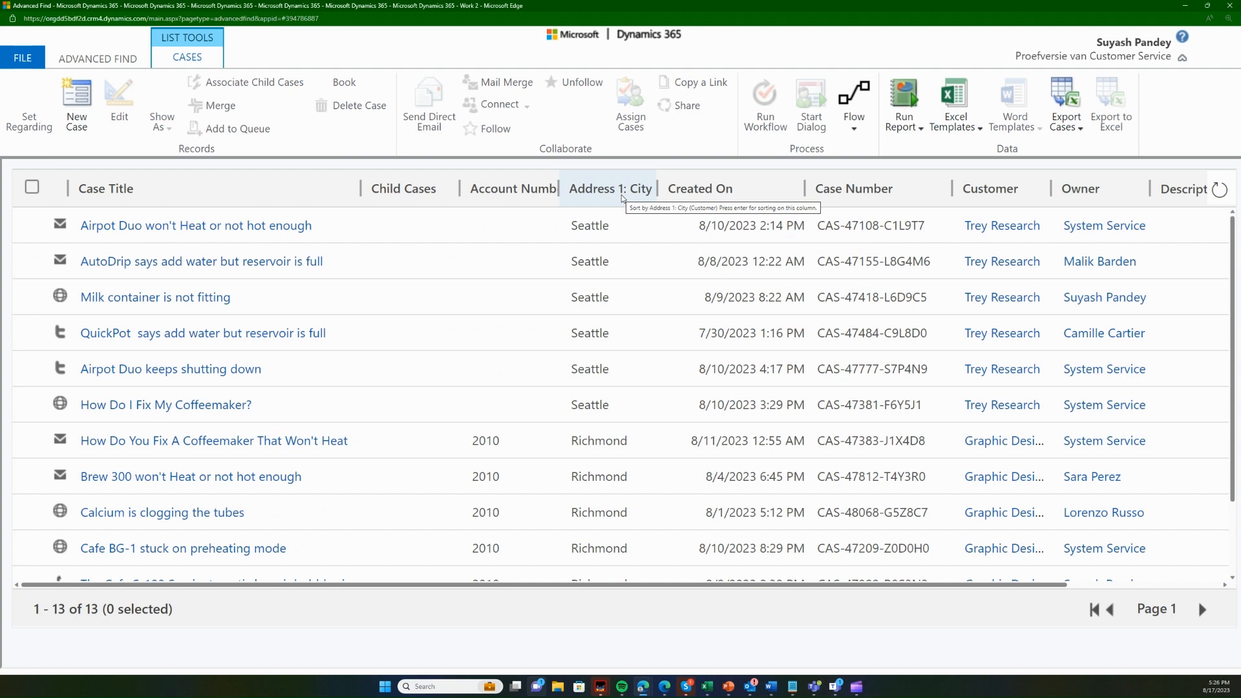
{"action": "left_click", "coordinate": [698, 199]}
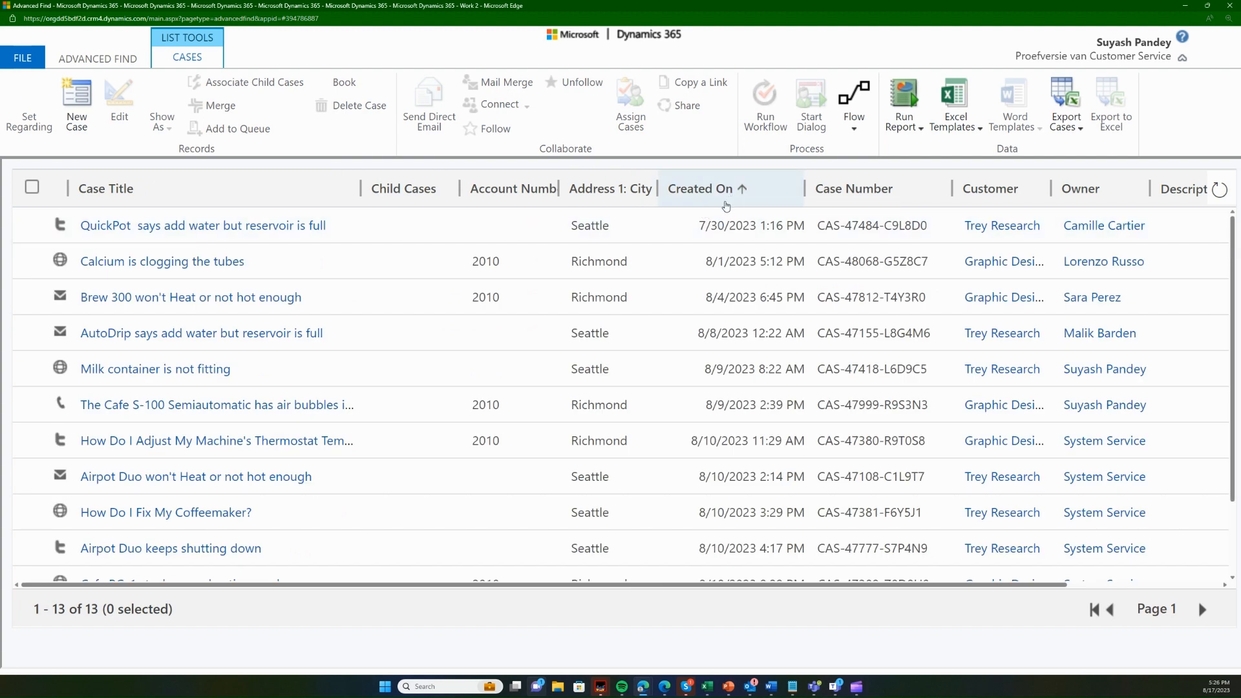
{"action": "left_click", "coordinate": [733, 204]}
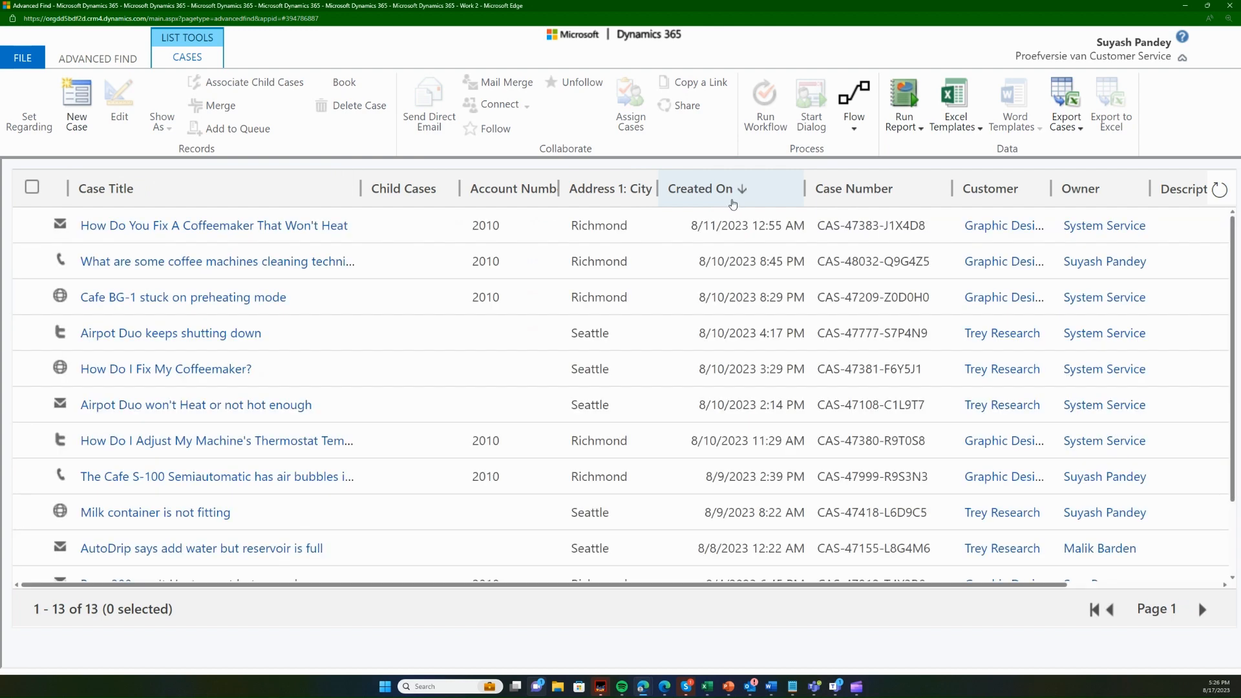
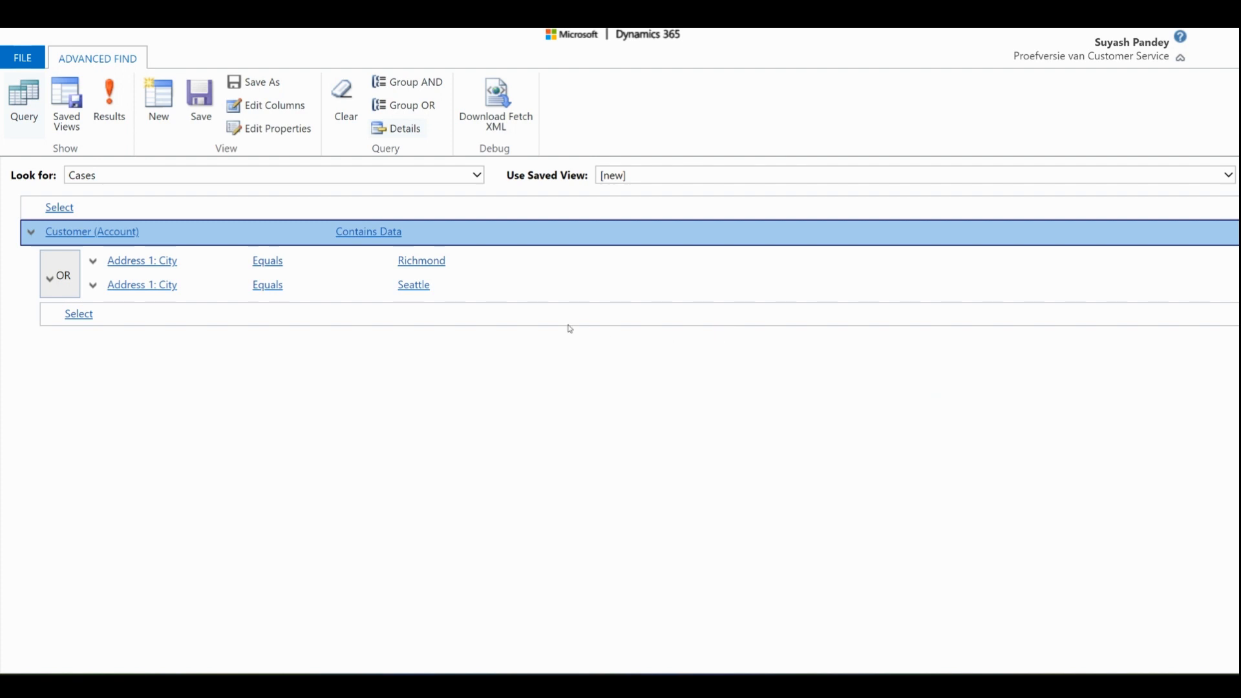
Clear the case query conditions and set the record type to search to Accounts.
{"action": "left_click", "coordinate": [357, 104]}
{"action": "left_click", "coordinate": [667, 76]}
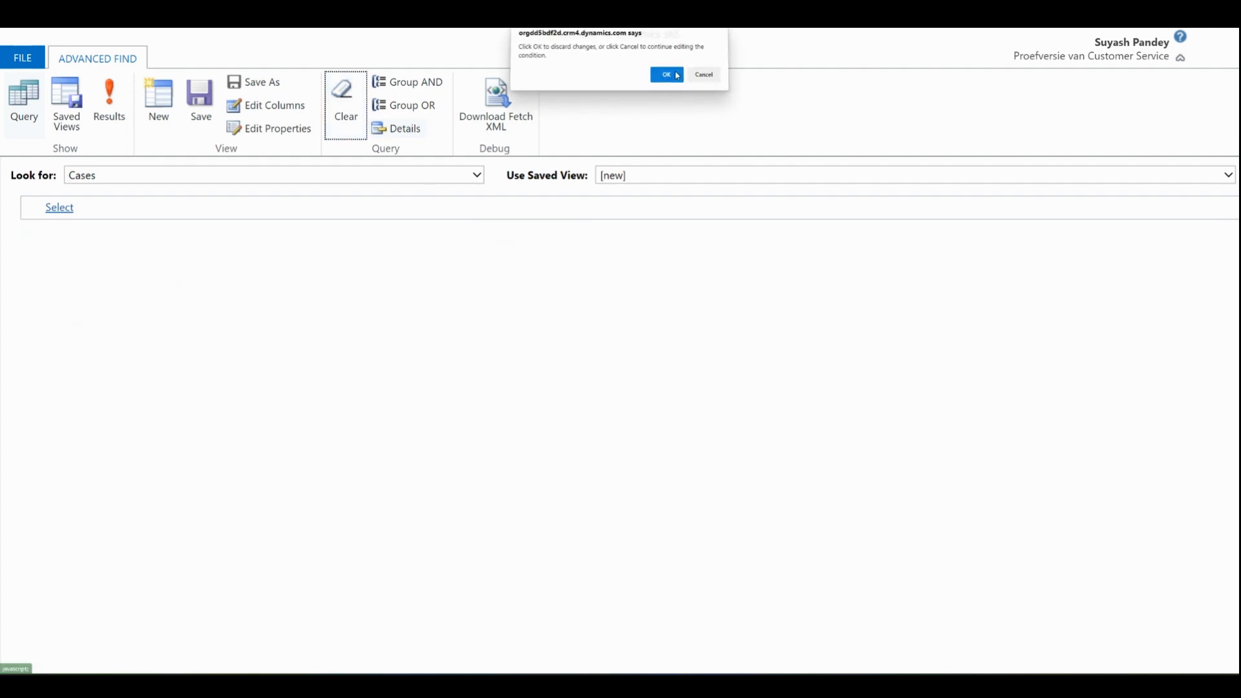
{"action": "left_click", "coordinate": [118, 175]}
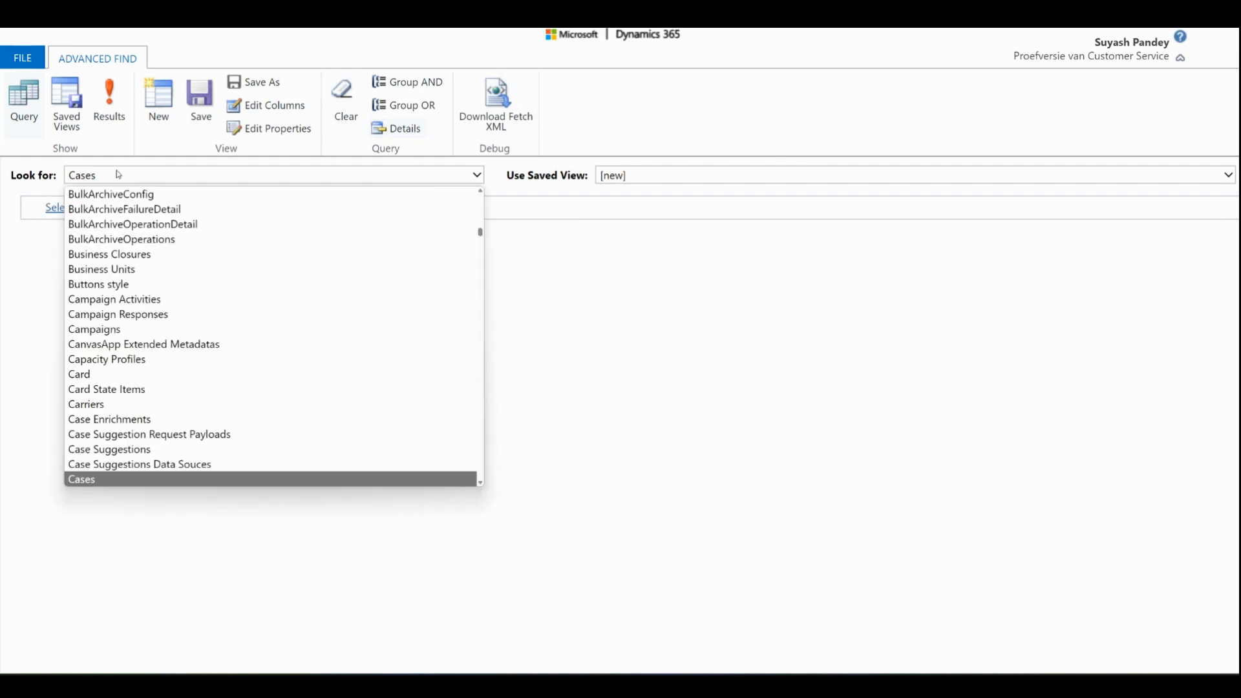
{"action": "type", "text": "ac"}
{"action": "key", "text": "Down"}
{"action": "key", "text": "Return"}
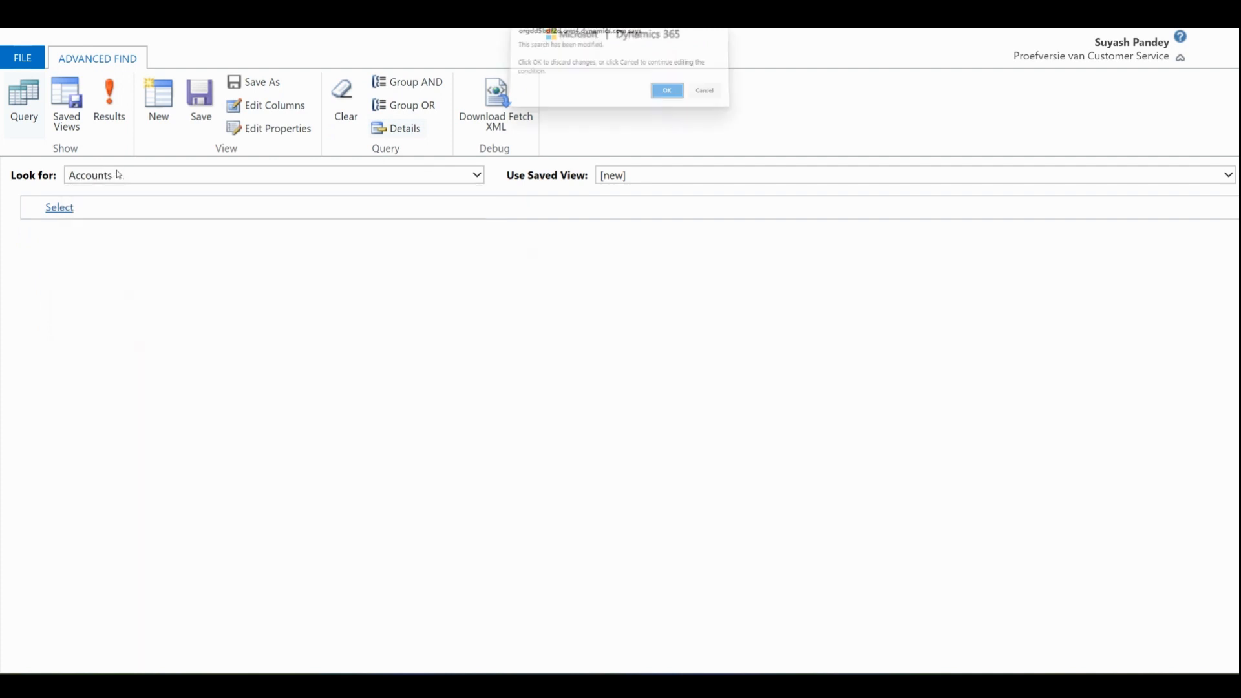
{"action": "key", "text": "Return"}
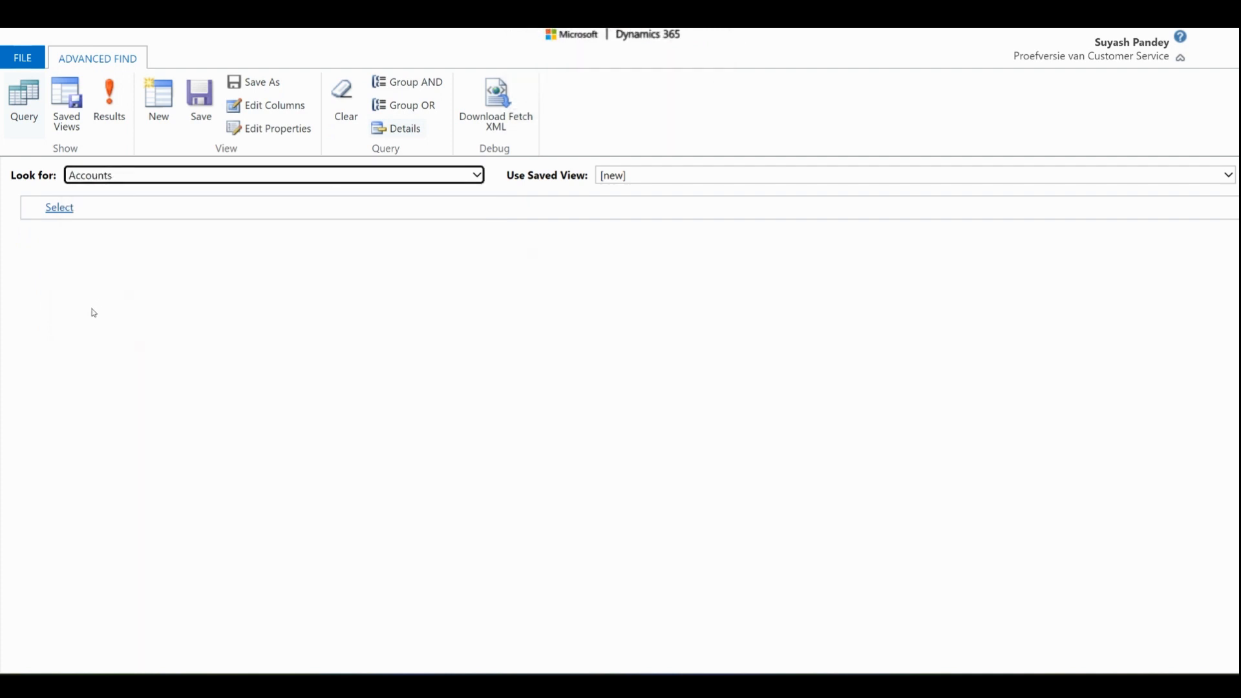
Filter accounts to those whose related Cases (Customer) contains data and run the query.
{"action": "left_click", "coordinate": [94, 207]}
{"action": "left_click", "coordinate": [95, 207]}
{"action": "scroll", "coordinate": [234, 349], "scroll_direction": "down", "scroll_amount": 5}
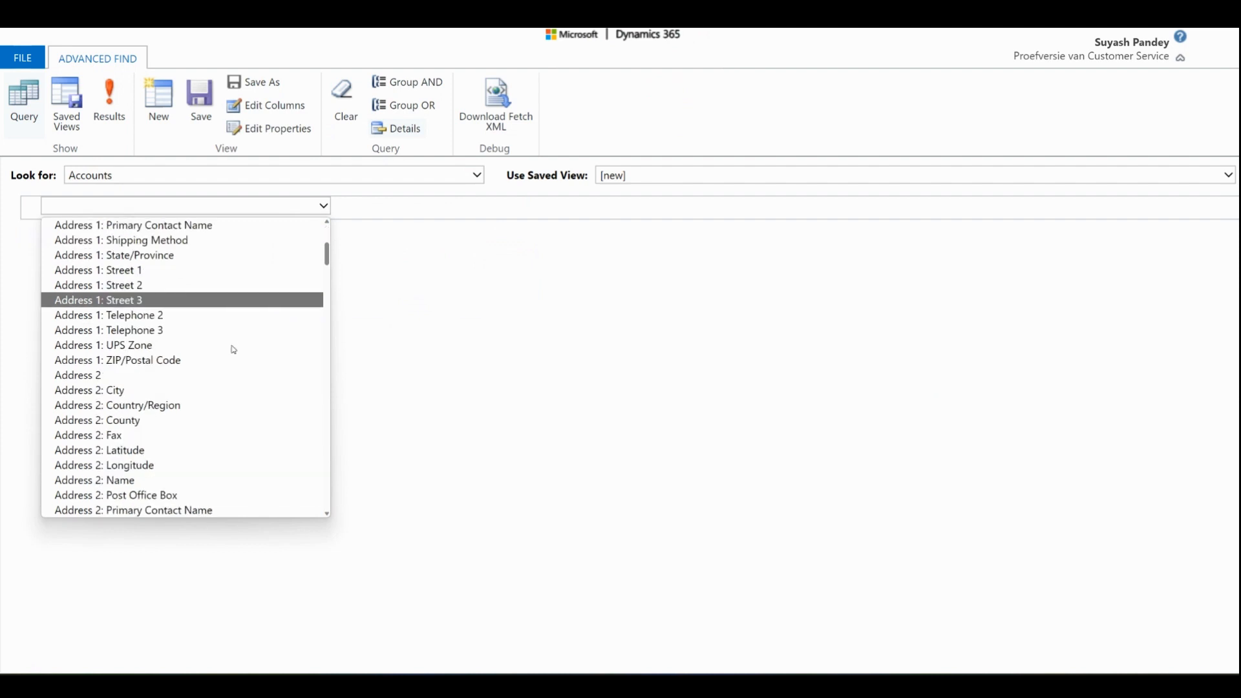
{"action": "scroll", "coordinate": [234, 349], "scroll_direction": "down", "scroll_amount": 12}
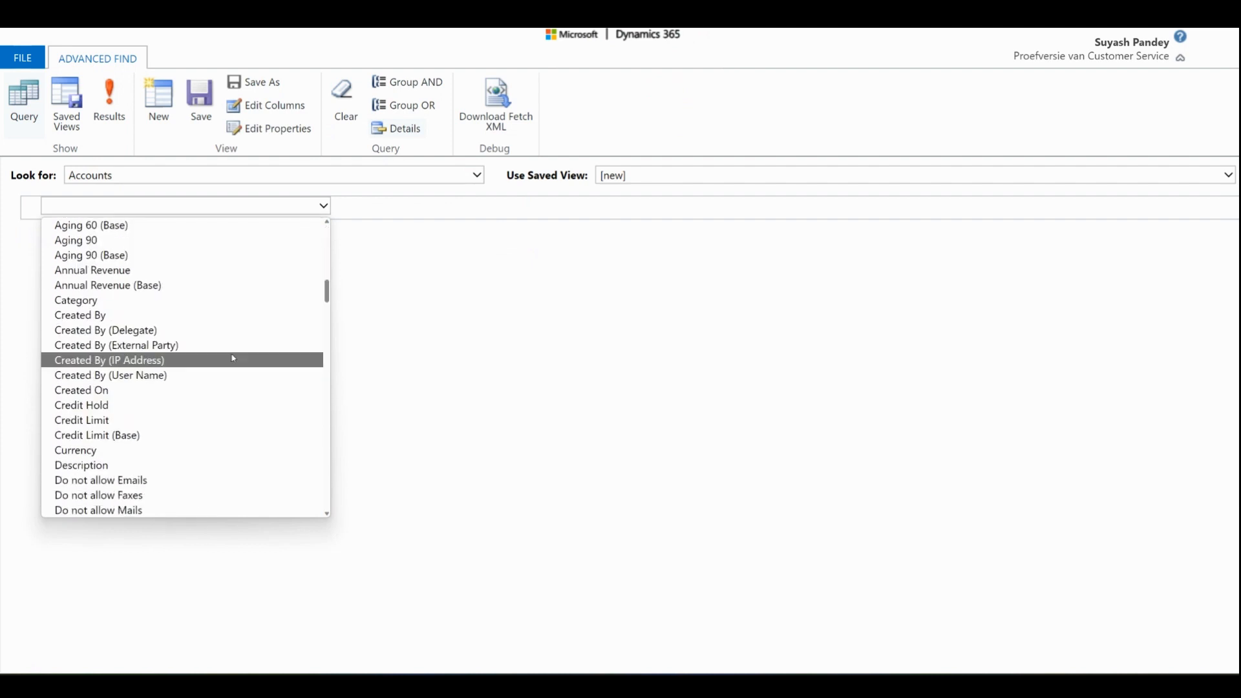
{"action": "scroll", "coordinate": [233, 359], "scroll_direction": "down", "scroll_amount": 20}
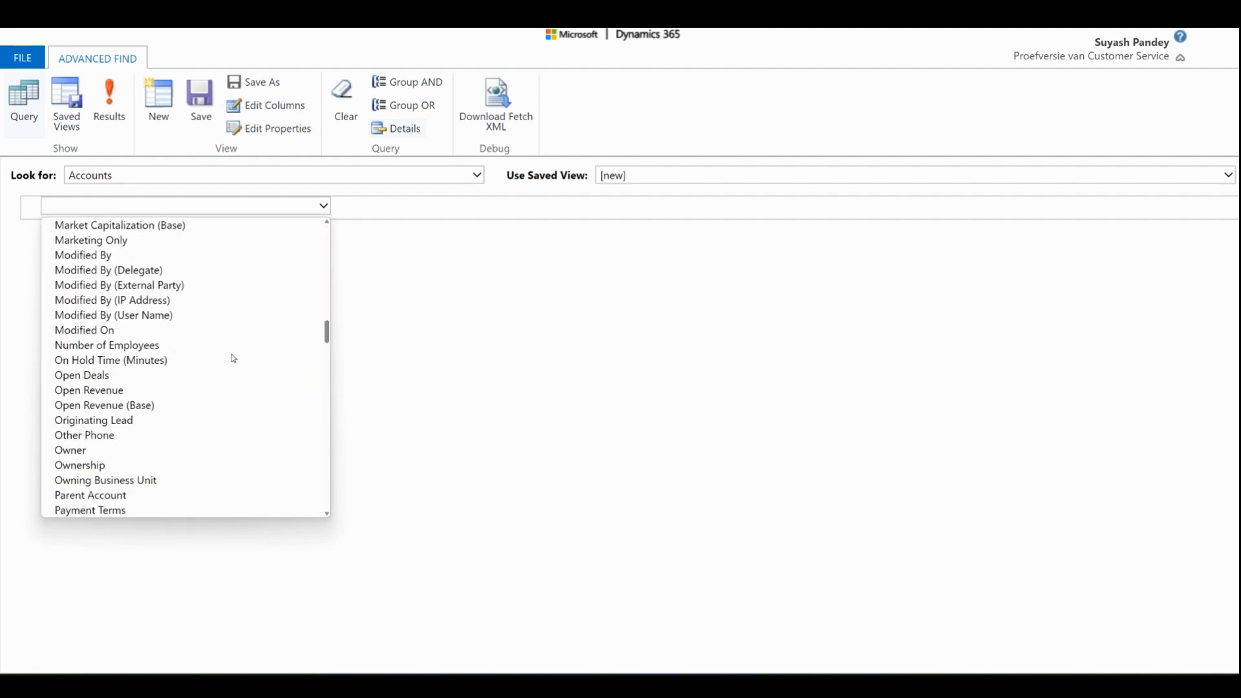
{"action": "scroll", "coordinate": [233, 359], "scroll_direction": "up", "scroll_amount": 3}
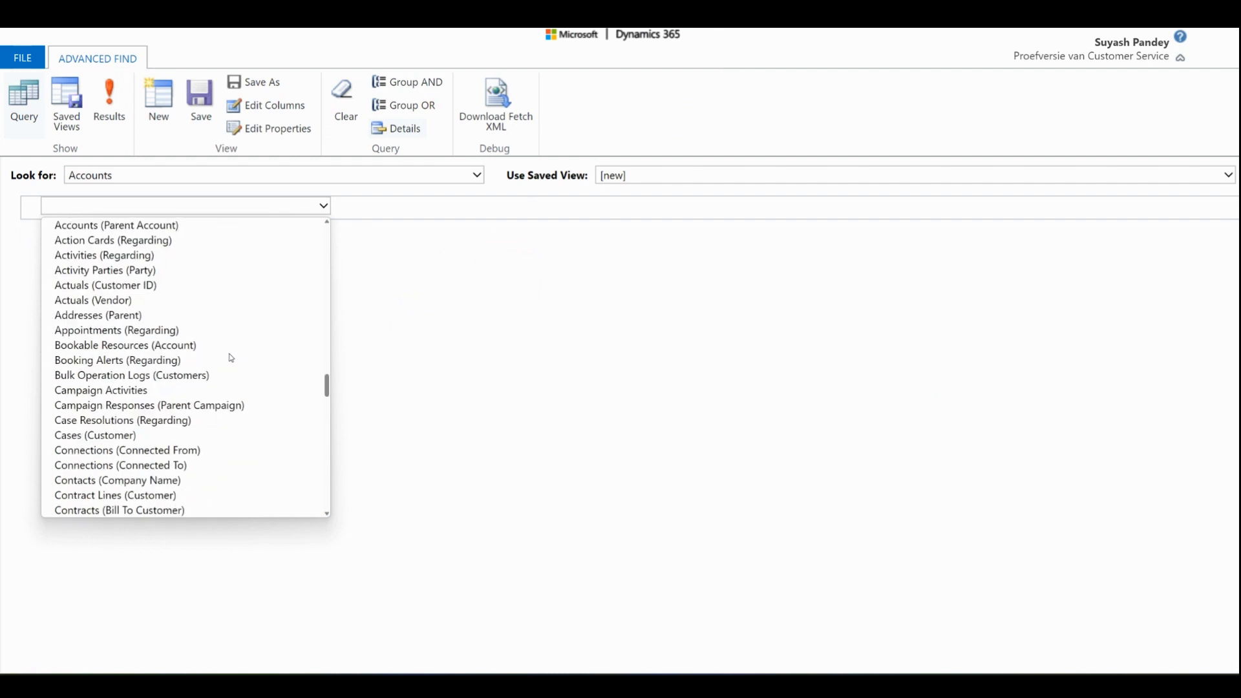
{"action": "left_click", "coordinate": [141, 439]}
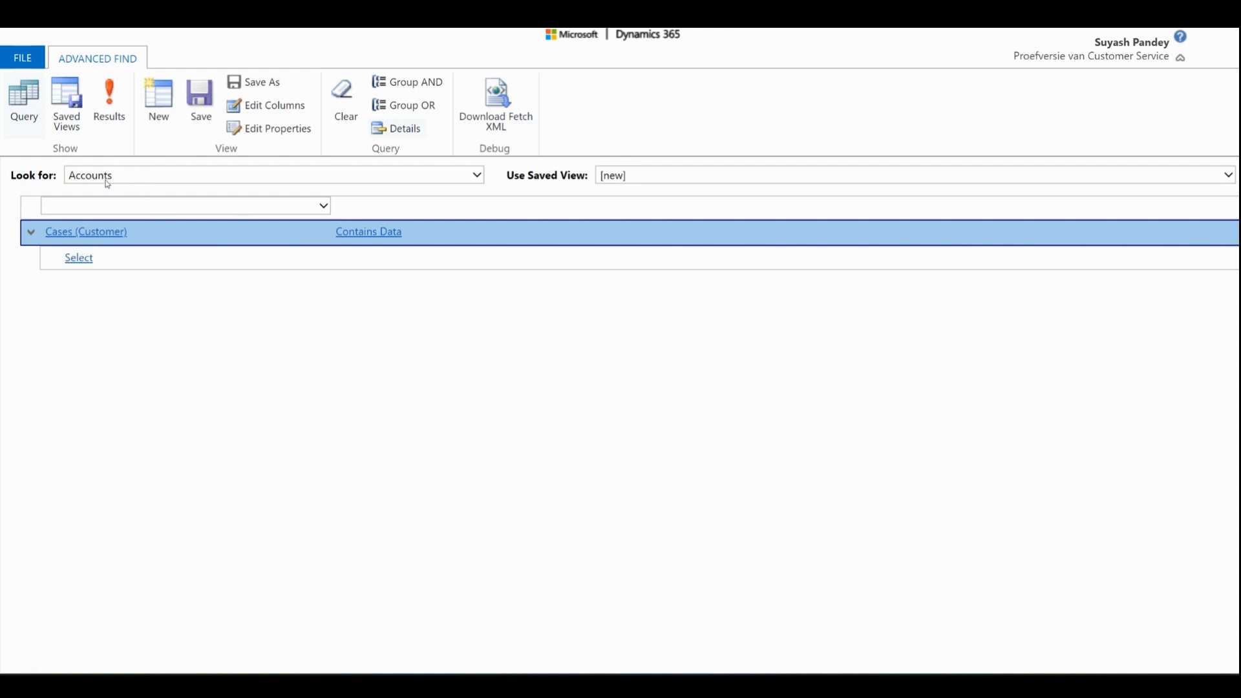
{"action": "left_click", "coordinate": [111, 111]}
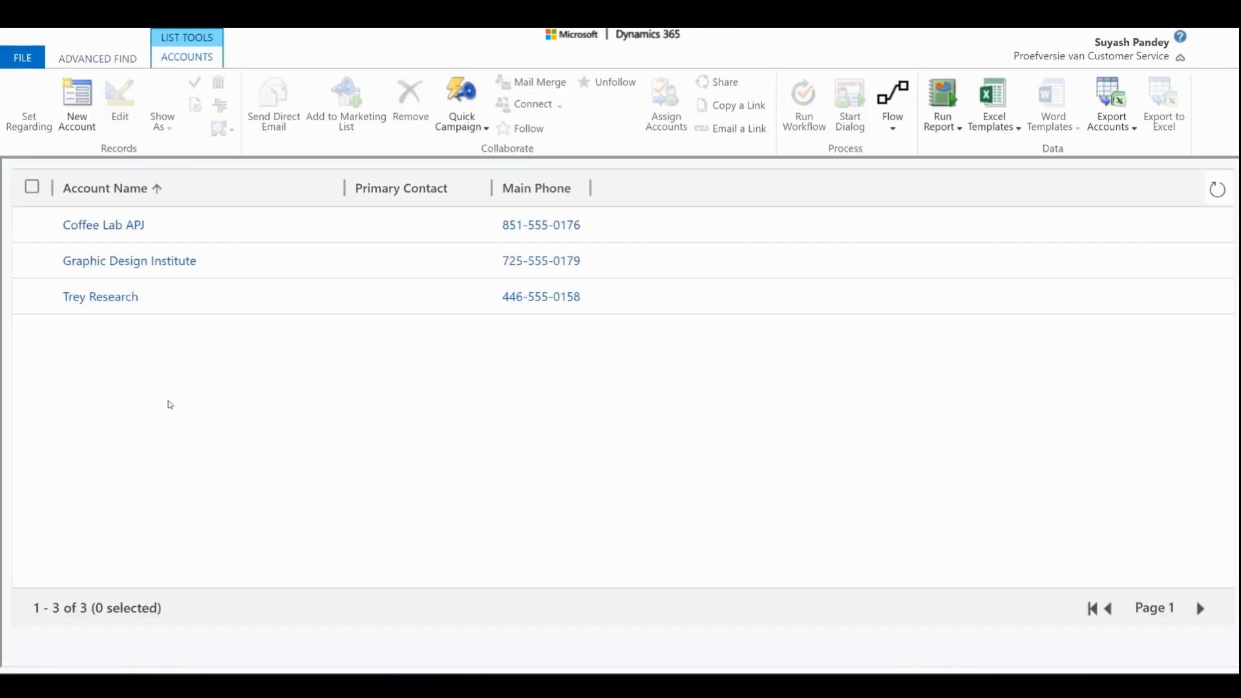
Delete the related Cases (Customer) condition and run the Accounts query unfiltered.
{"action": "left_click", "coordinate": [102, 52]}
{"action": "left_click", "coordinate": [32, 234]}
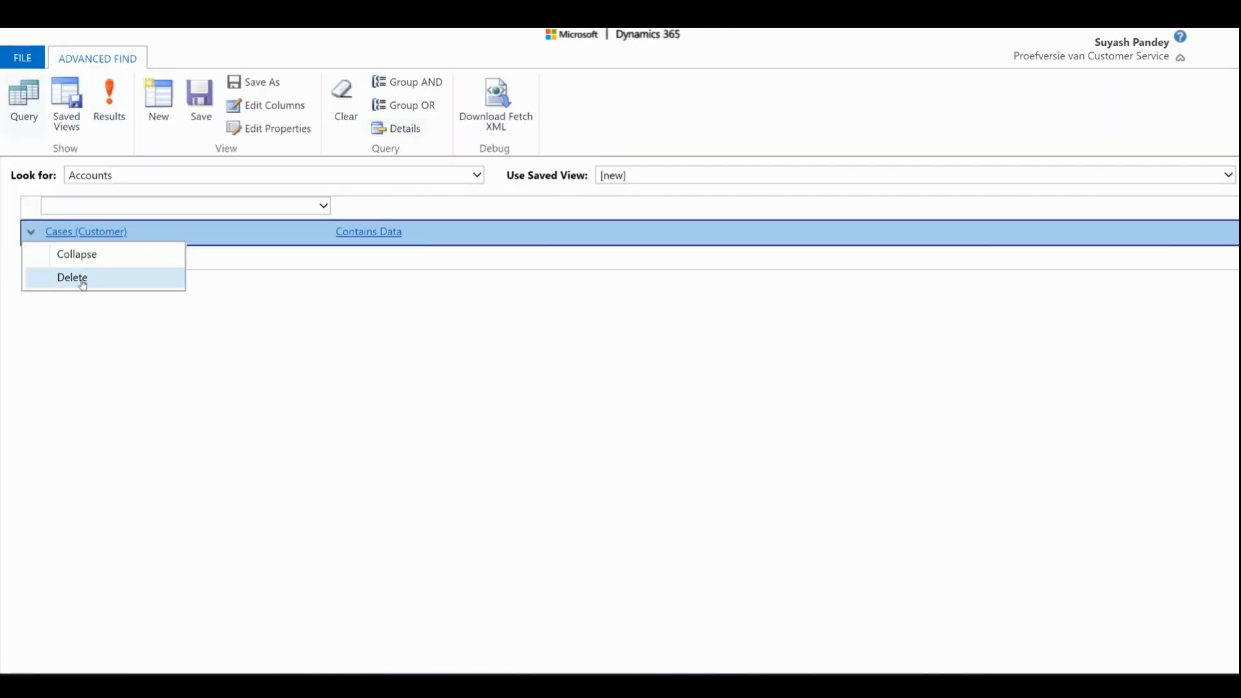
{"action": "left_click", "coordinate": [75, 277]}
{"action": "left_click", "coordinate": [667, 67]}
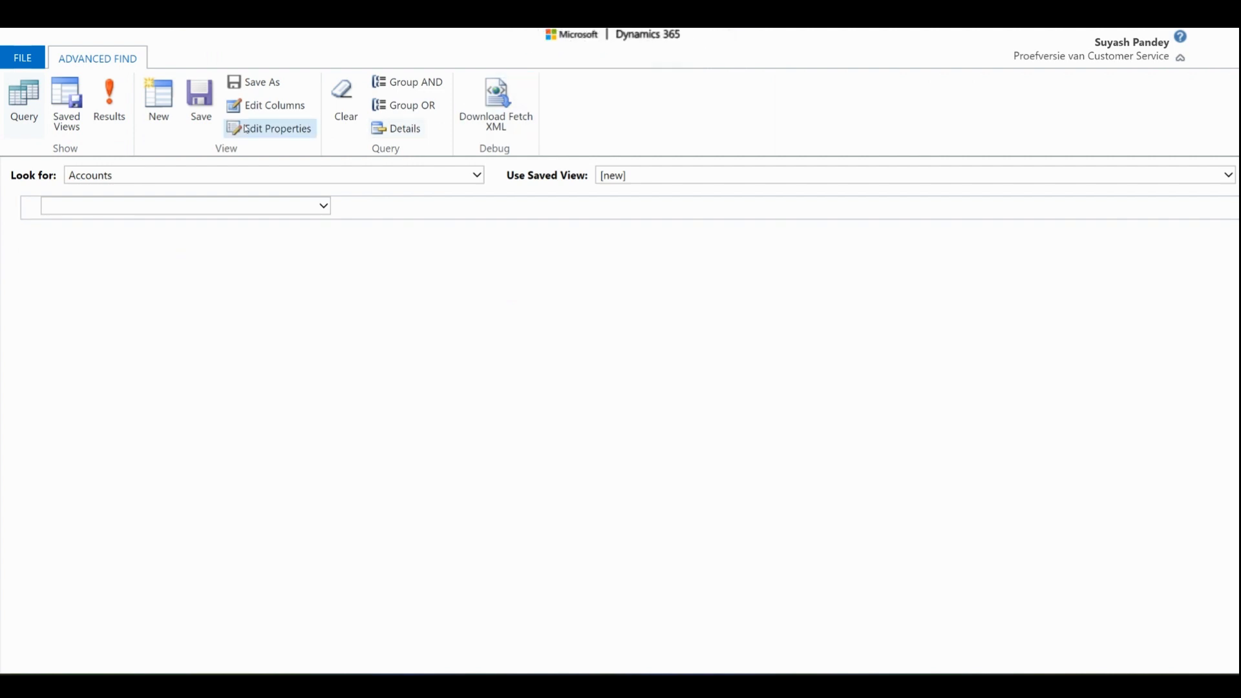
{"action": "left_click", "coordinate": [110, 110]}
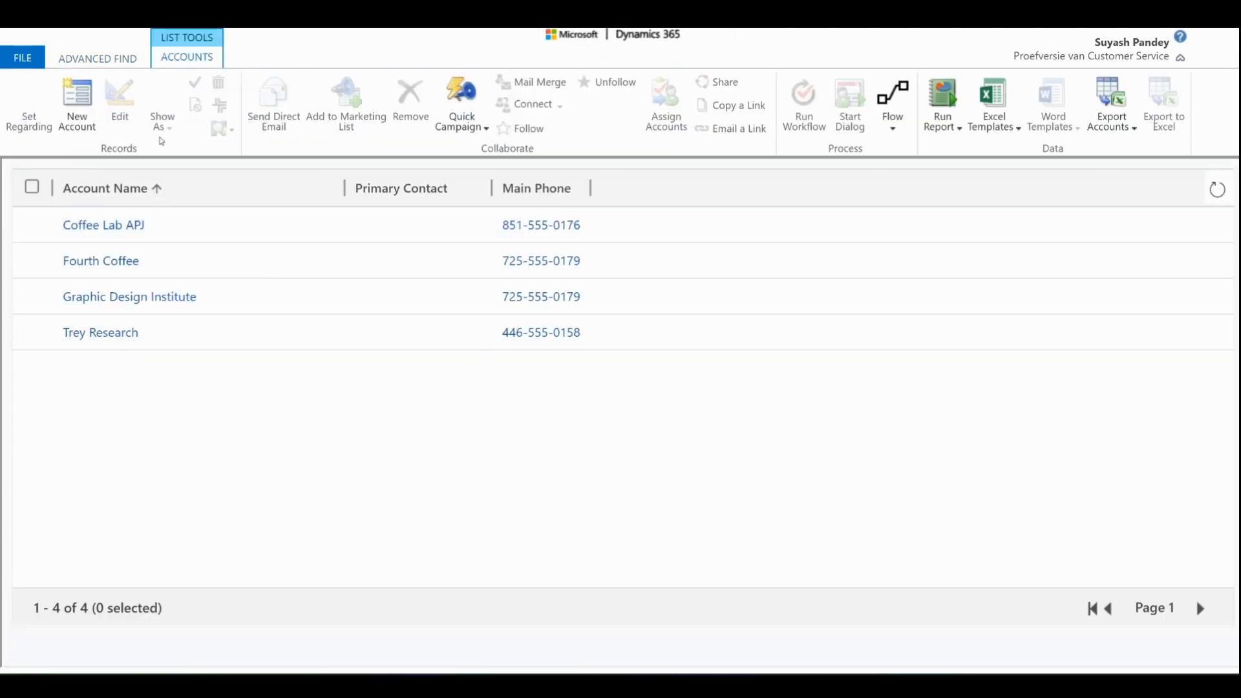
Filter accounts by related Cases (Customer) set to Does Not Contain Data and run the query.
{"action": "left_click", "coordinate": [133, 64]}
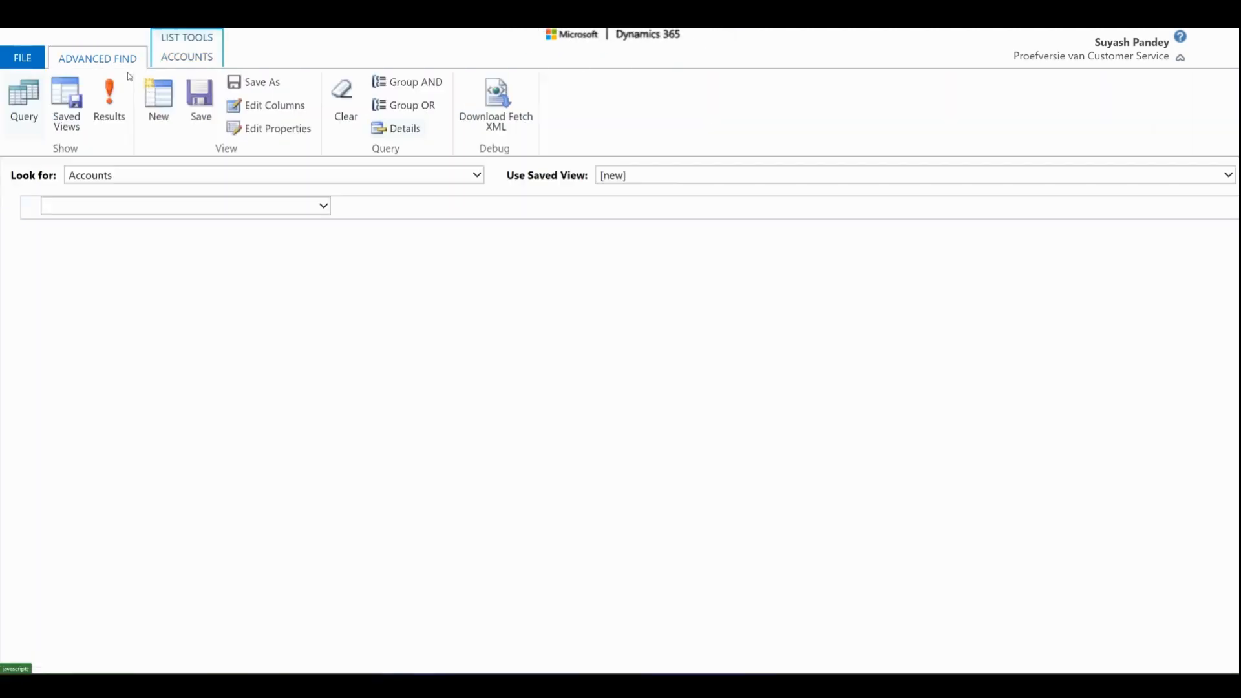
{"action": "left_click", "coordinate": [80, 212]}
{"action": "scroll", "coordinate": [127, 386], "scroll_direction": "down", "scroll_amount": 12}
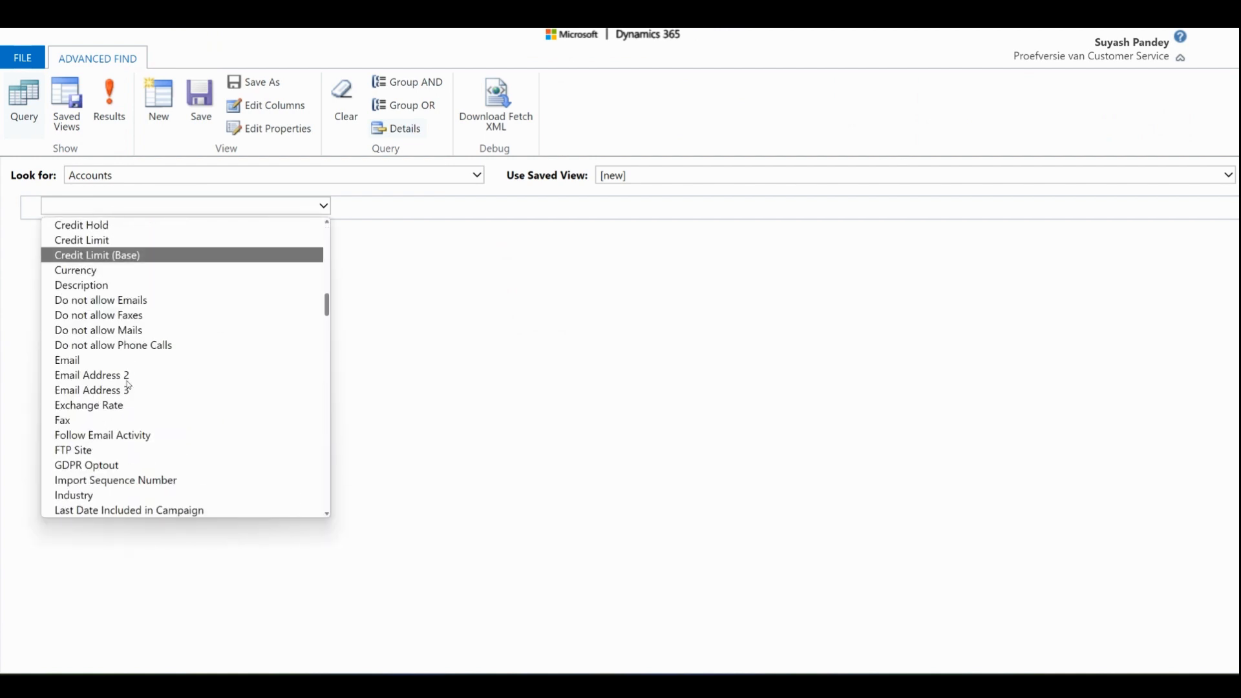
{"action": "scroll", "coordinate": [128, 386], "scroll_direction": "down", "scroll_amount": 20}
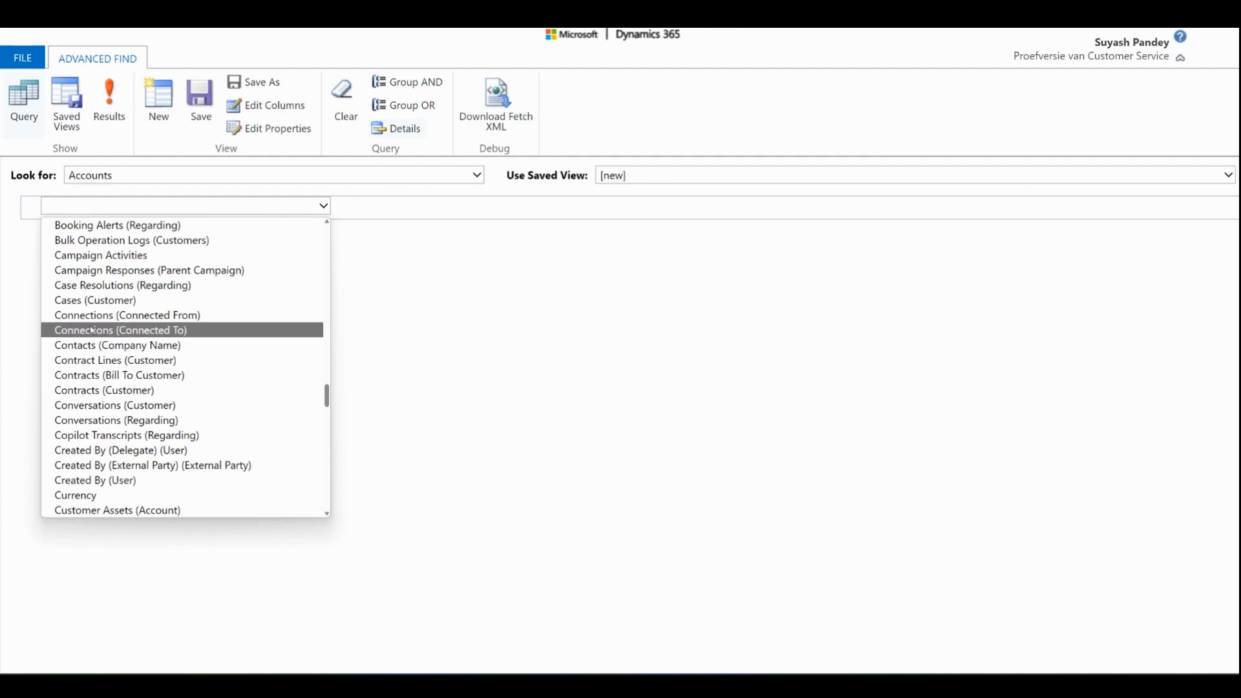
{"action": "left_click", "coordinate": [114, 300]}
{"action": "left_click", "coordinate": [369, 232]}
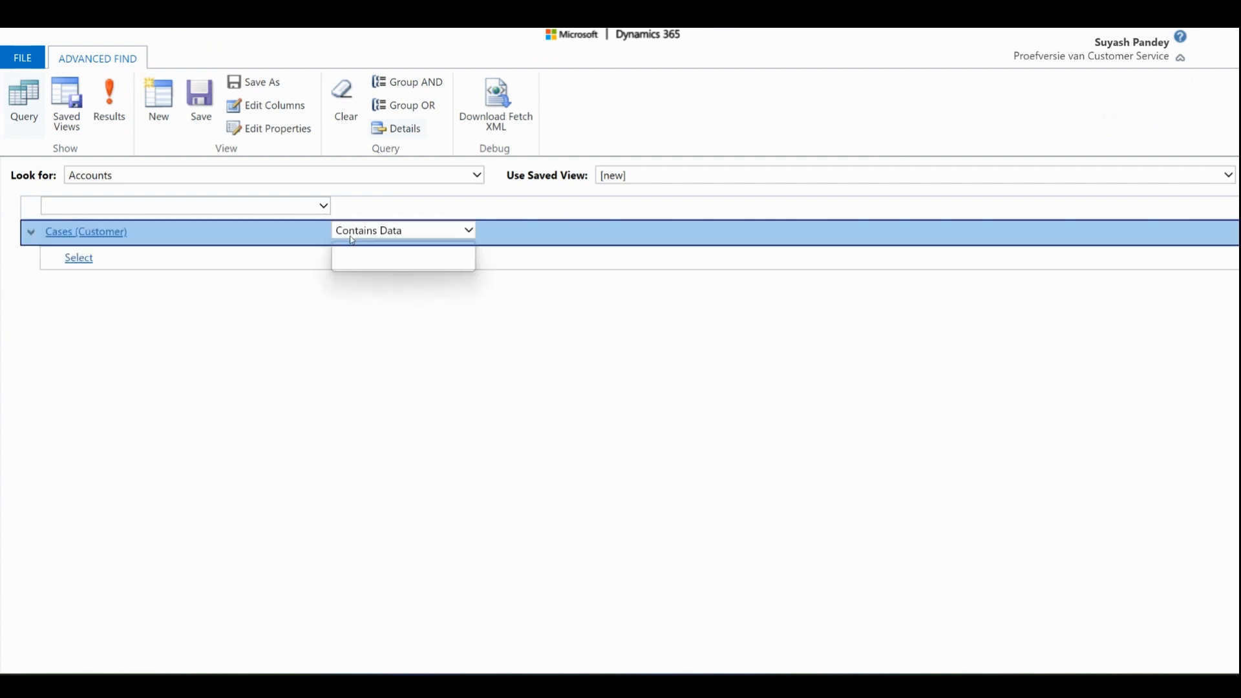
{"action": "left_click", "coordinate": [378, 262]}
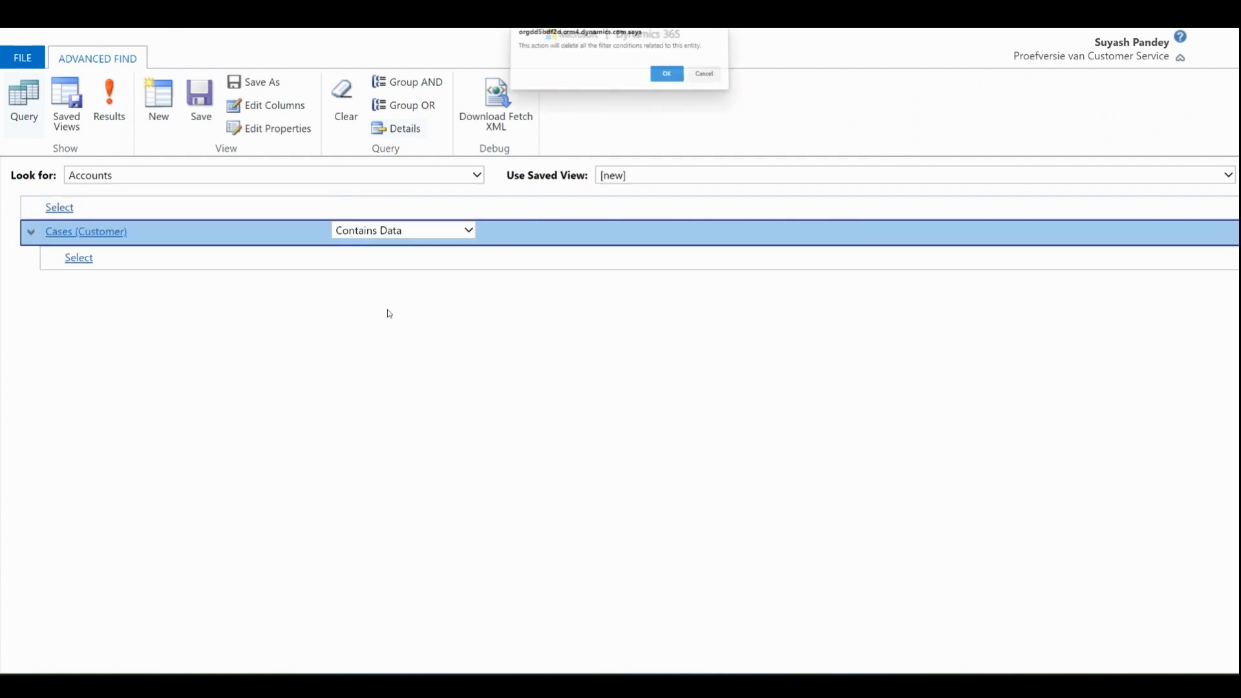
{"action": "left_click", "coordinate": [665, 78]}
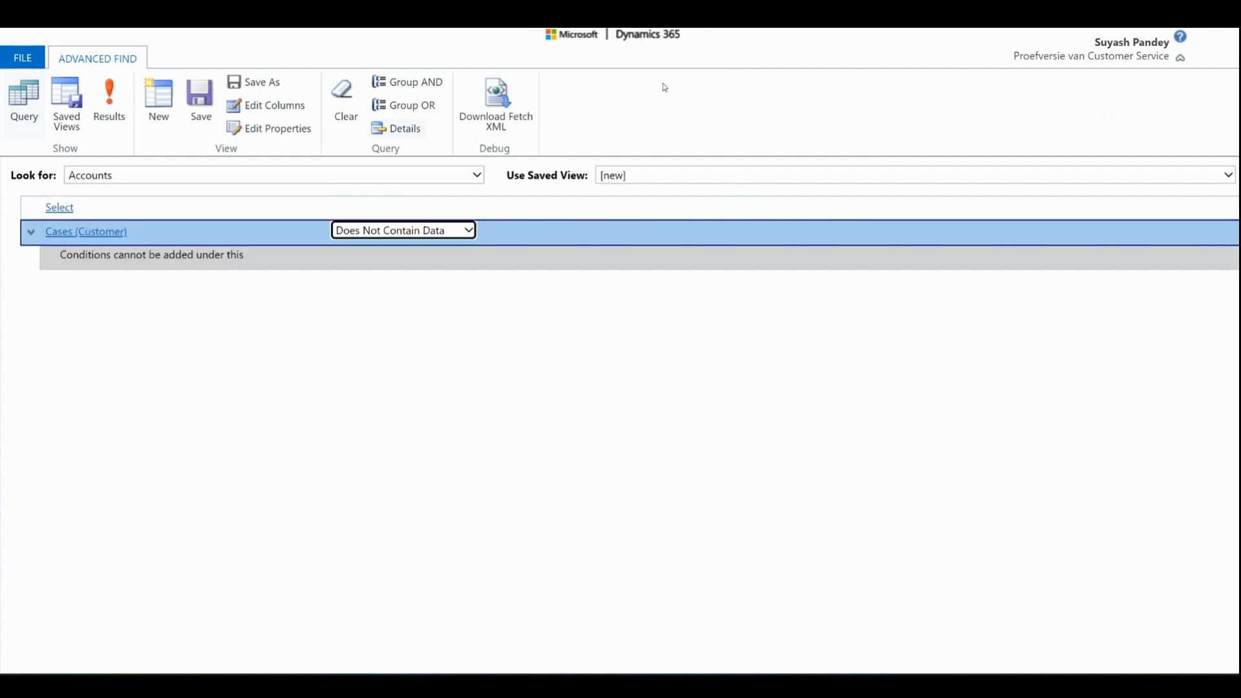
{"action": "left_click", "coordinate": [109, 103]}
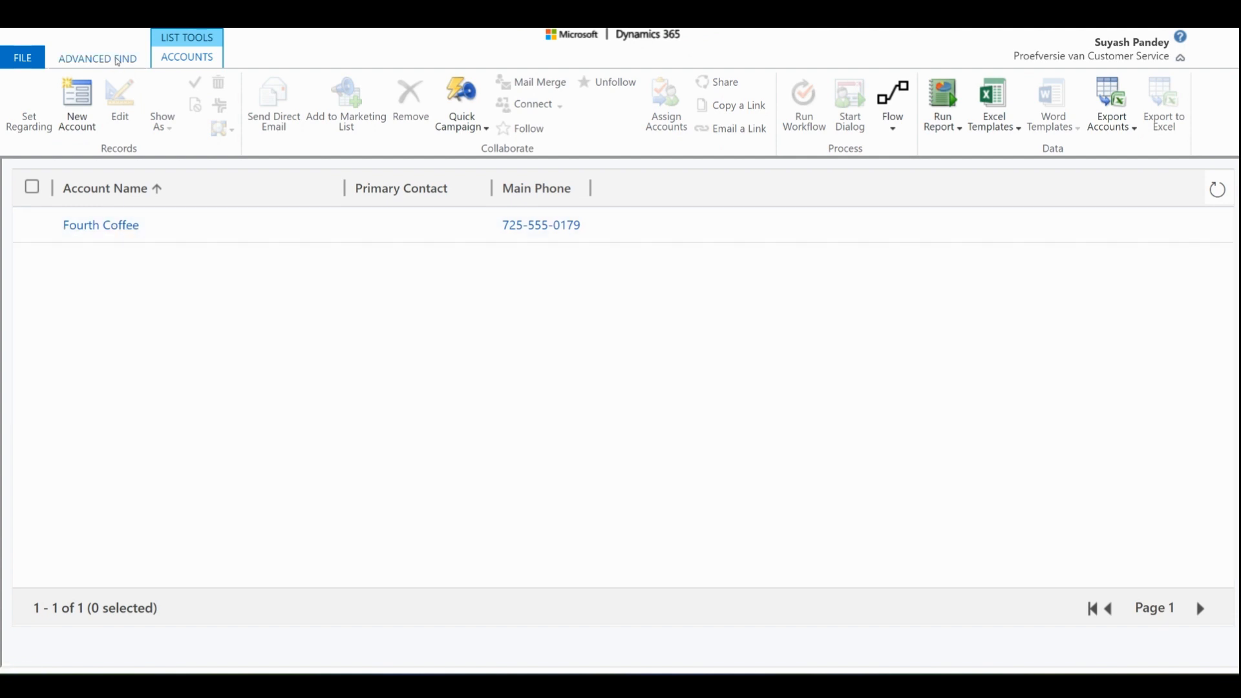
Return to the Accounts query and clear all its conditions.
{"action": "left_click", "coordinate": [118, 61]}
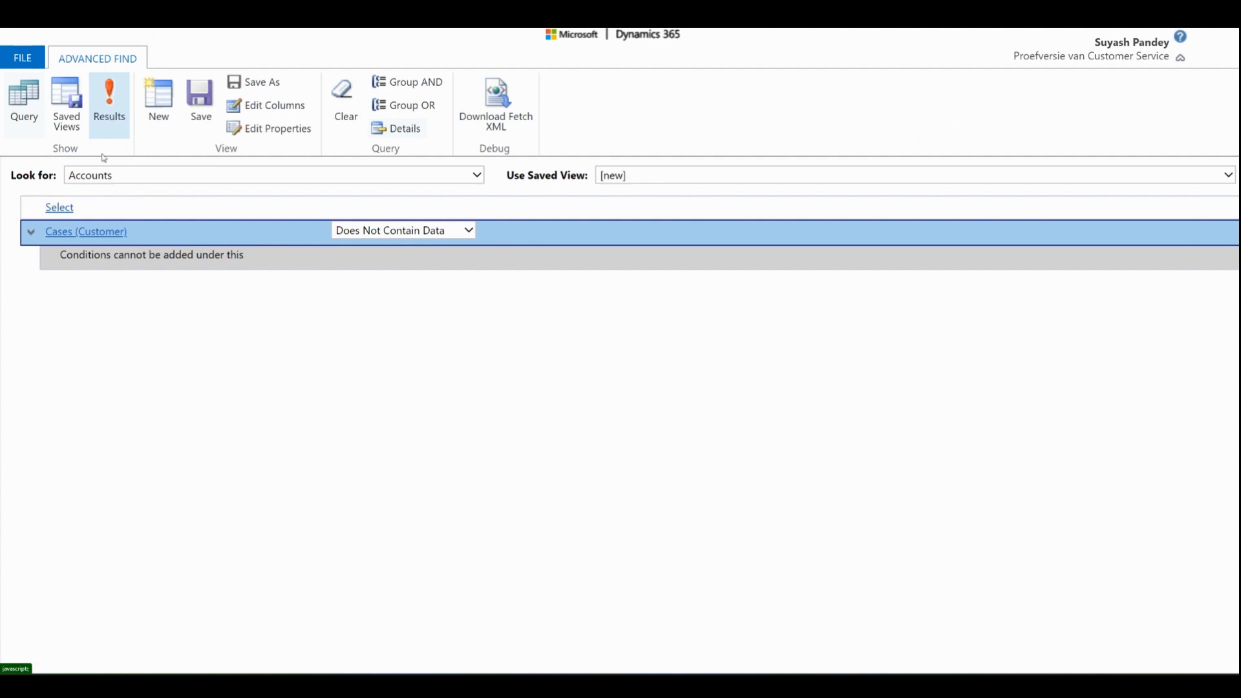
{"action": "left_click", "coordinate": [344, 103]}
{"action": "left_click", "coordinate": [666, 79]}
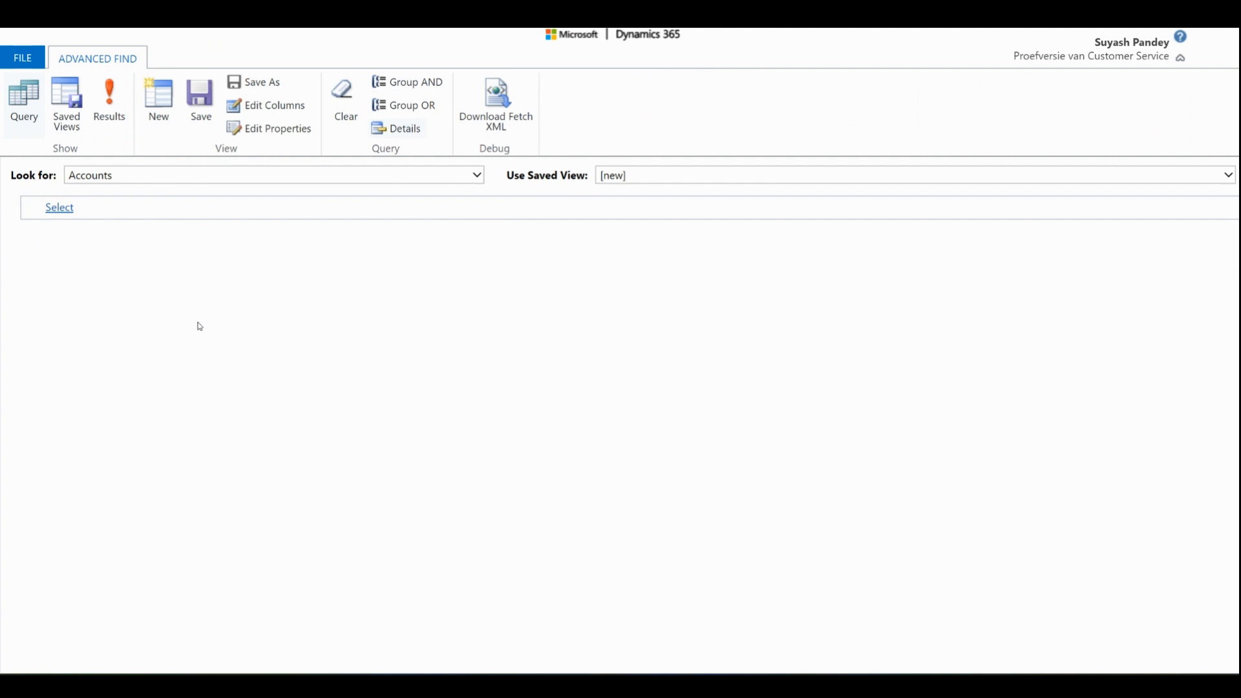
{"action": "left_click", "coordinate": [103, 208]}
{"action": "left_click", "coordinate": [102, 207]}
{"action": "scroll", "coordinate": [165, 430], "scroll_direction": "down", "scroll_amount": 15}
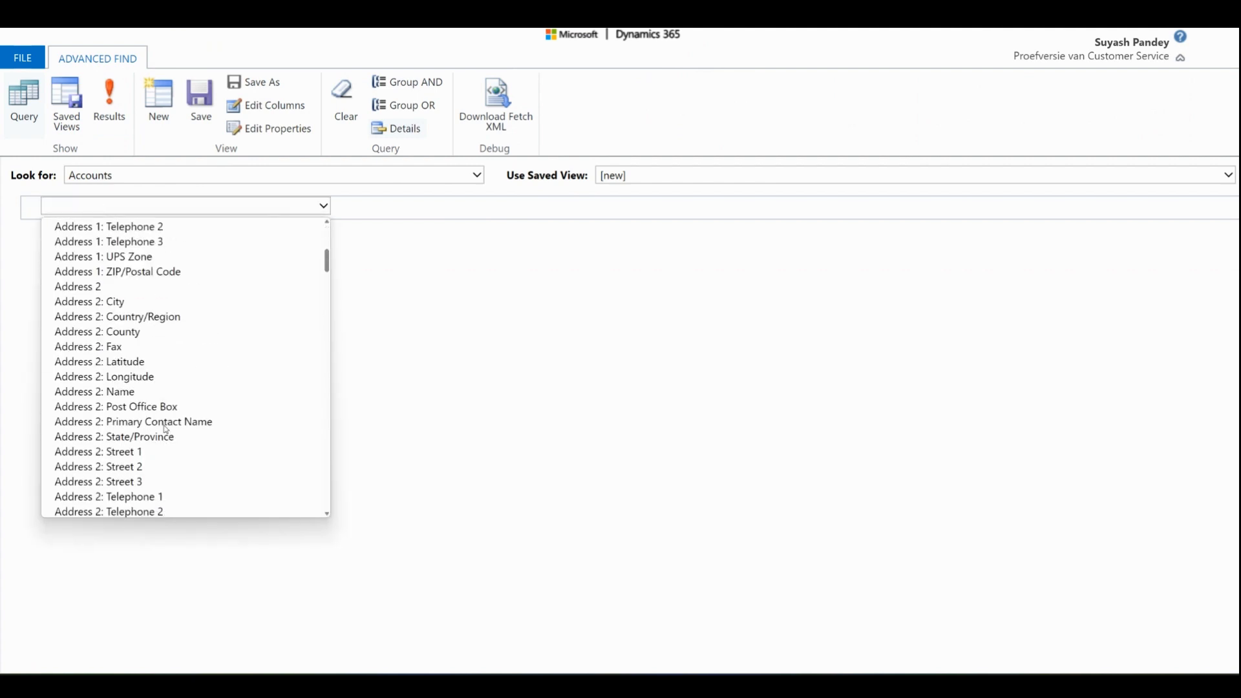
{"action": "scroll", "coordinate": [166, 429], "scroll_direction": "down", "scroll_amount": 20}
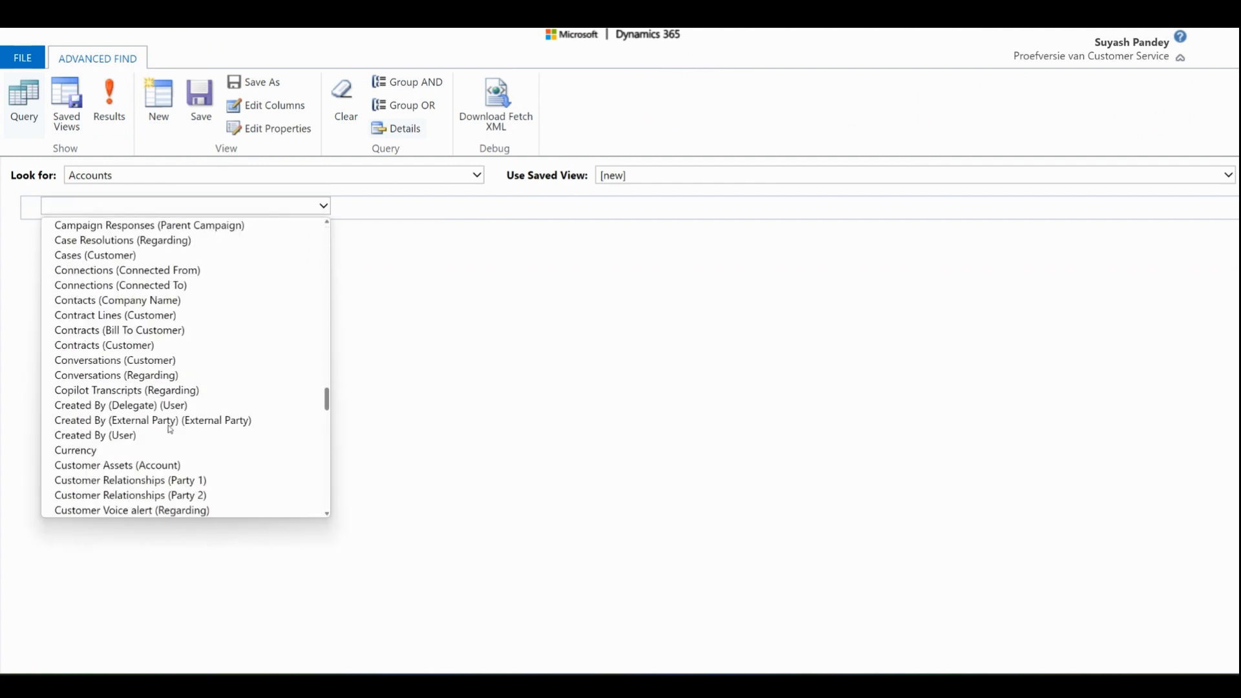
{"action": "scroll", "coordinate": [170, 429], "scroll_direction": "up", "scroll_amount": 8}
{"action": "scroll", "coordinate": [169, 429], "scroll_direction": "up", "scroll_amount": 3}
{"action": "scroll", "coordinate": [167, 428], "scroll_direction": "down", "scroll_amount": 5}
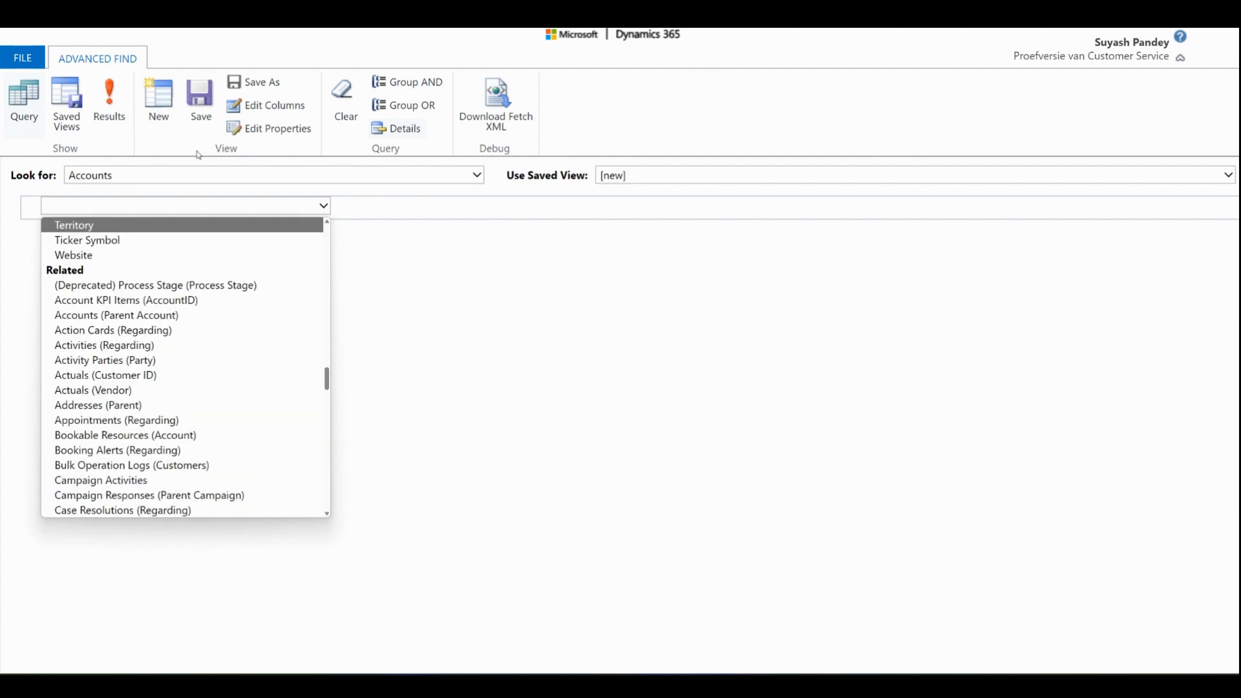
Set the query to look for Cases instead of Accounts.
{"action": "left_click", "coordinate": [196, 174]}
{"action": "left_click", "coordinate": [197, 174]}
{"action": "type", "text": "case"}
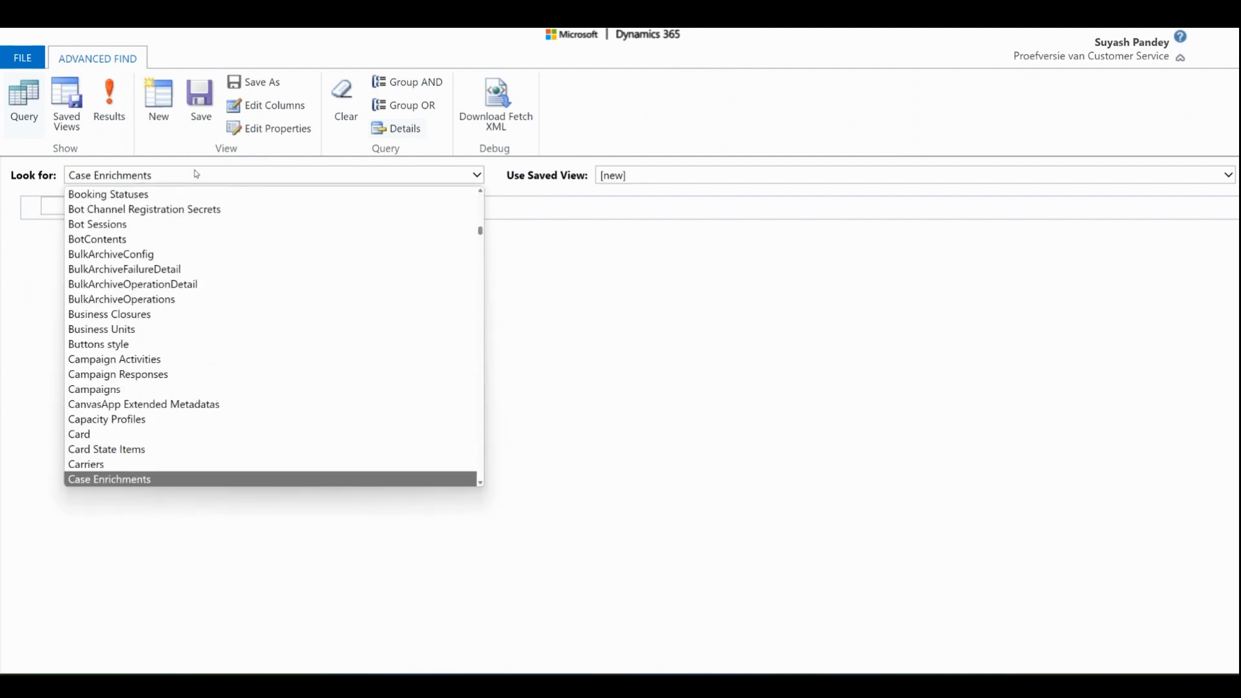
{"action": "key", "text": "Down"}
{"action": "key", "text": "Down"}
{"action": "key", "text": "Down"}
{"action": "key", "text": "Down"}
{"action": "key", "text": "Down"}
{"action": "key", "text": "Down"}
{"action": "key", "text": "Up"}
{"action": "key", "text": "Up"}
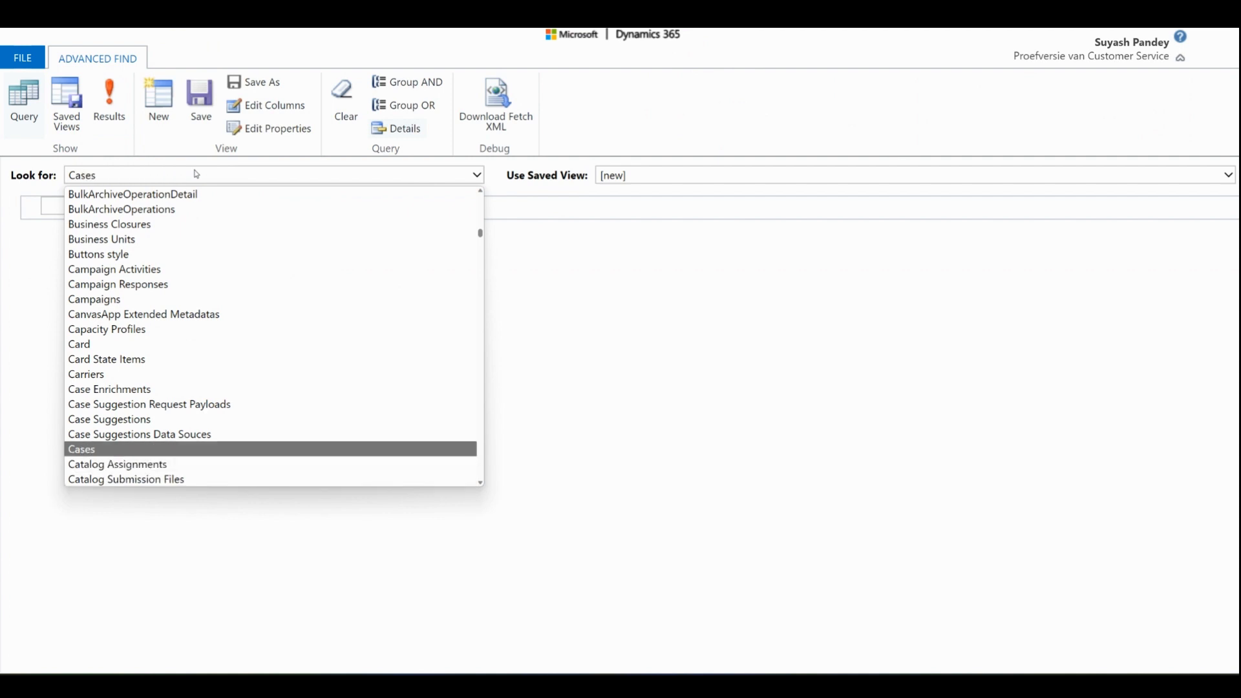
{"action": "key", "text": "Return"}
{"action": "key", "text": "Return"}
Add a related Customer (Account) condition set to Contains Data to the Cases query, without any field filter beneath it.
{"action": "left_click", "coordinate": [59, 206]}
{"action": "left_click", "coordinate": [68, 208]}
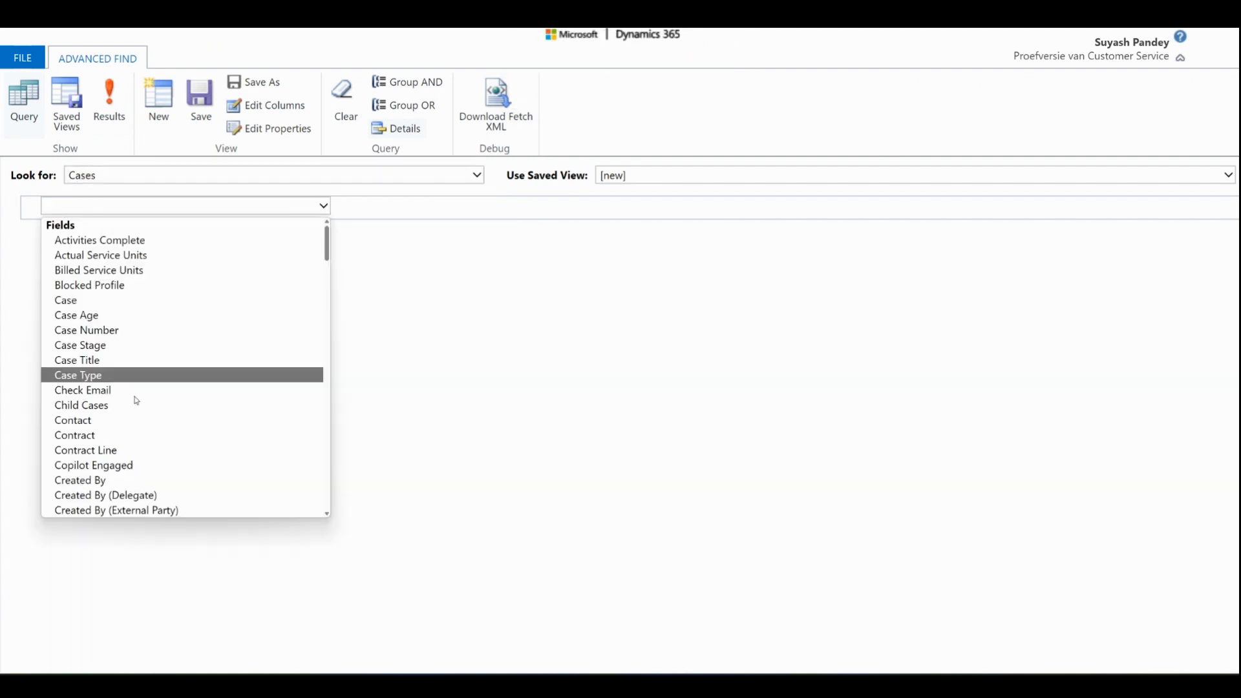
{"action": "scroll", "coordinate": [135, 393], "scroll_direction": "down", "scroll_amount": 5}
{"action": "scroll", "coordinate": [138, 390], "scroll_direction": "down", "scroll_amount": 15}
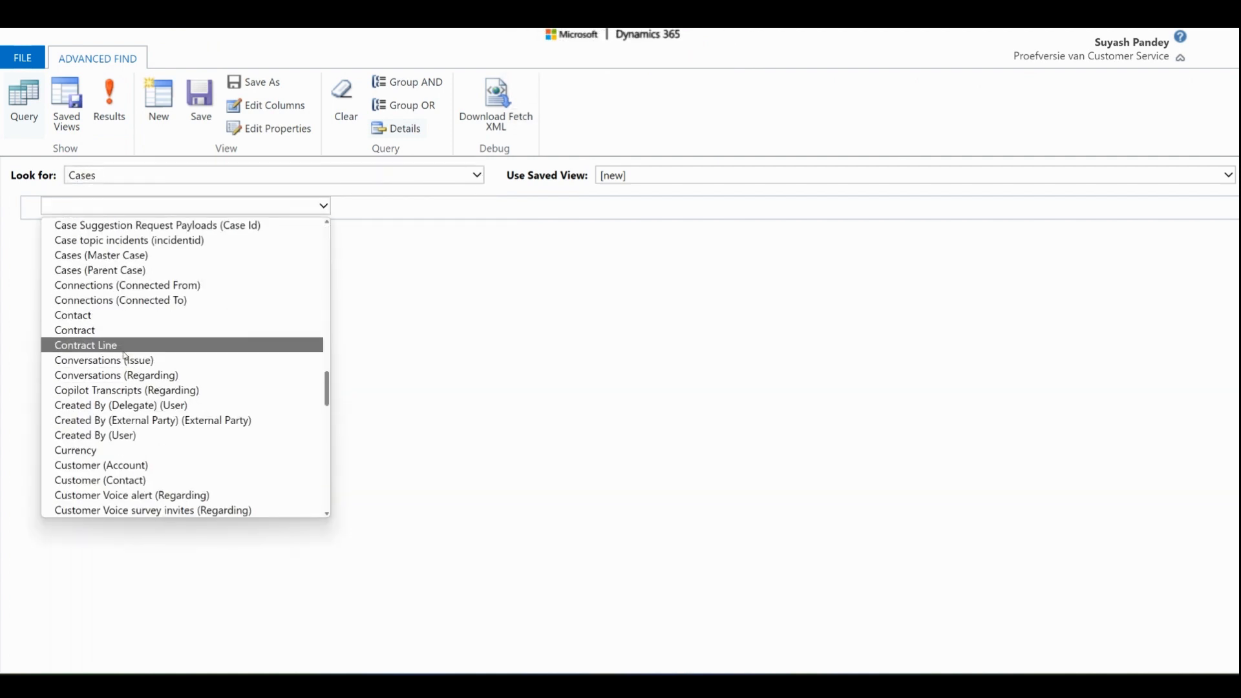
{"action": "left_click", "coordinate": [105, 466]}
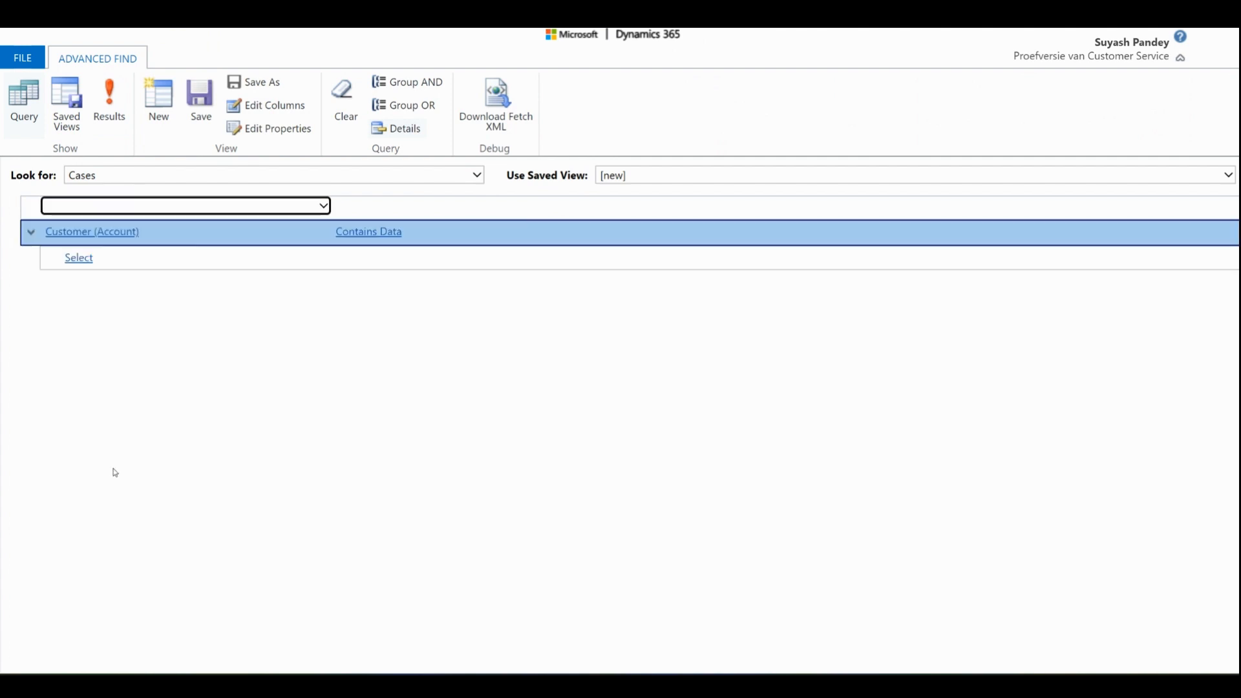
{"action": "left_click", "coordinate": [138, 259]}
{"action": "left_click", "coordinate": [138, 258]}
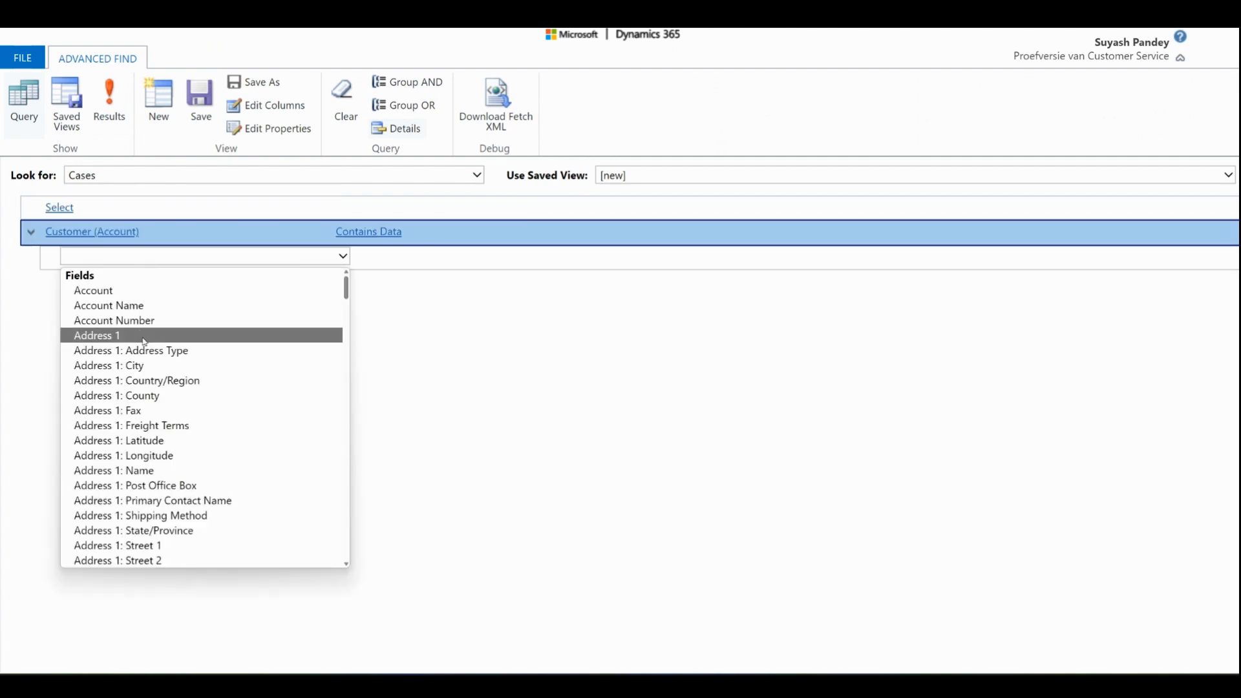
{"action": "left_click", "coordinate": [471, 341]}
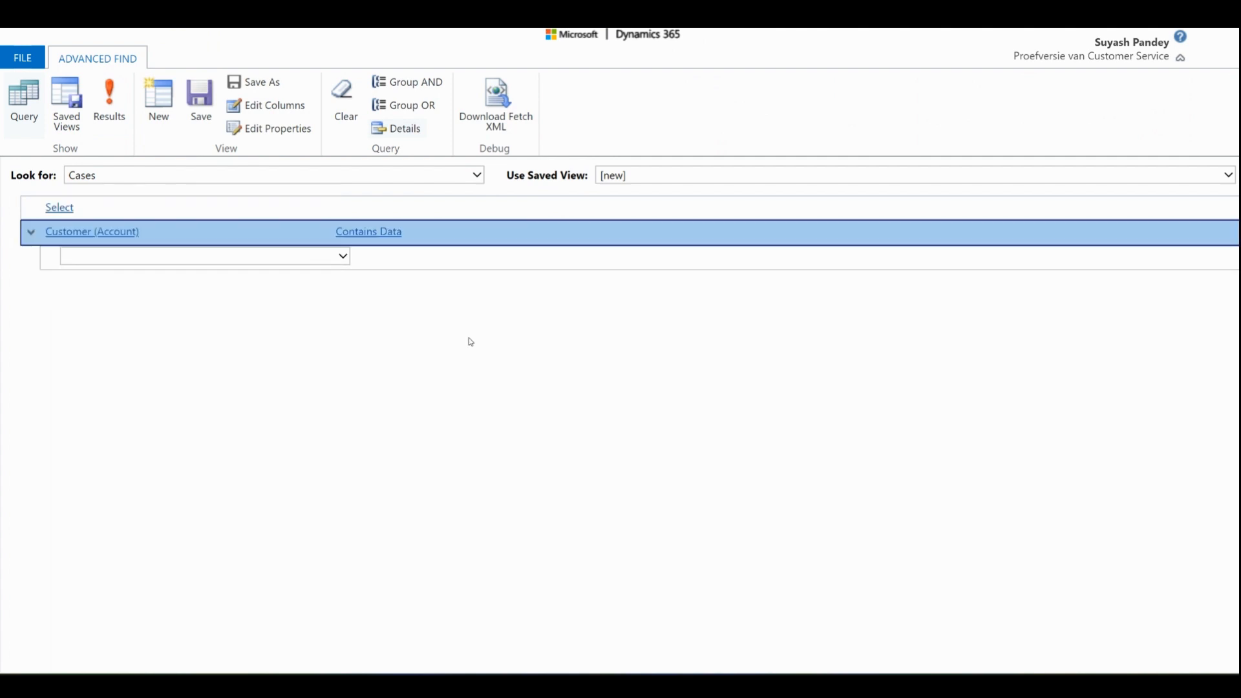
Add a condition on the case's own Product field set to Contains Data.
{"action": "left_click", "coordinate": [90, 210]}
{"action": "scroll", "coordinate": [119, 310], "scroll_direction": "down", "scroll_amount": 20}
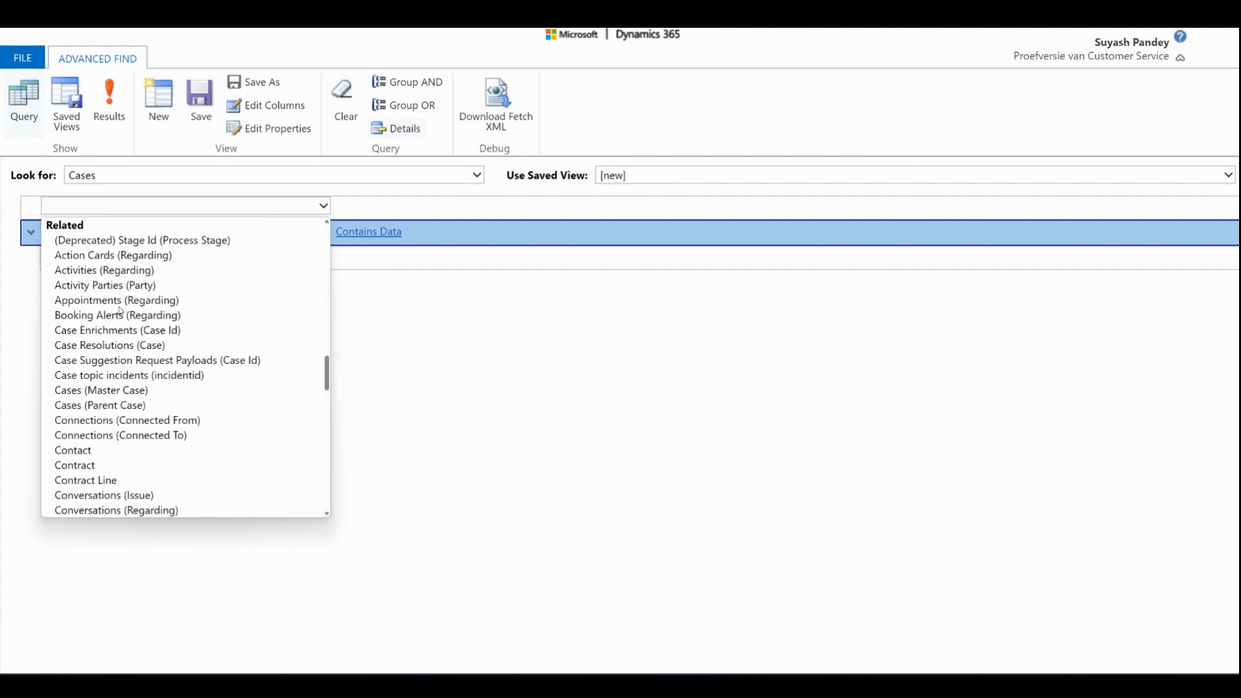
{"action": "scroll", "coordinate": [119, 311], "scroll_direction": "down", "scroll_amount": 6}
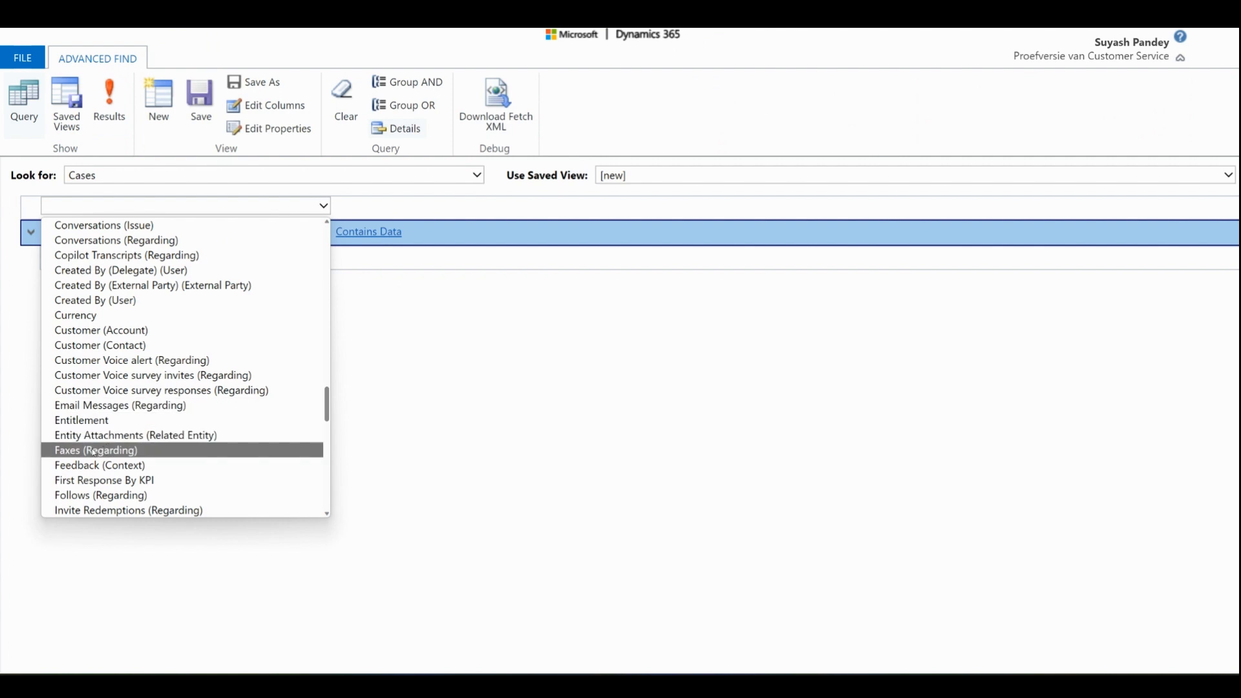
{"action": "scroll", "coordinate": [94, 452], "scroll_direction": "down", "scroll_amount": 6}
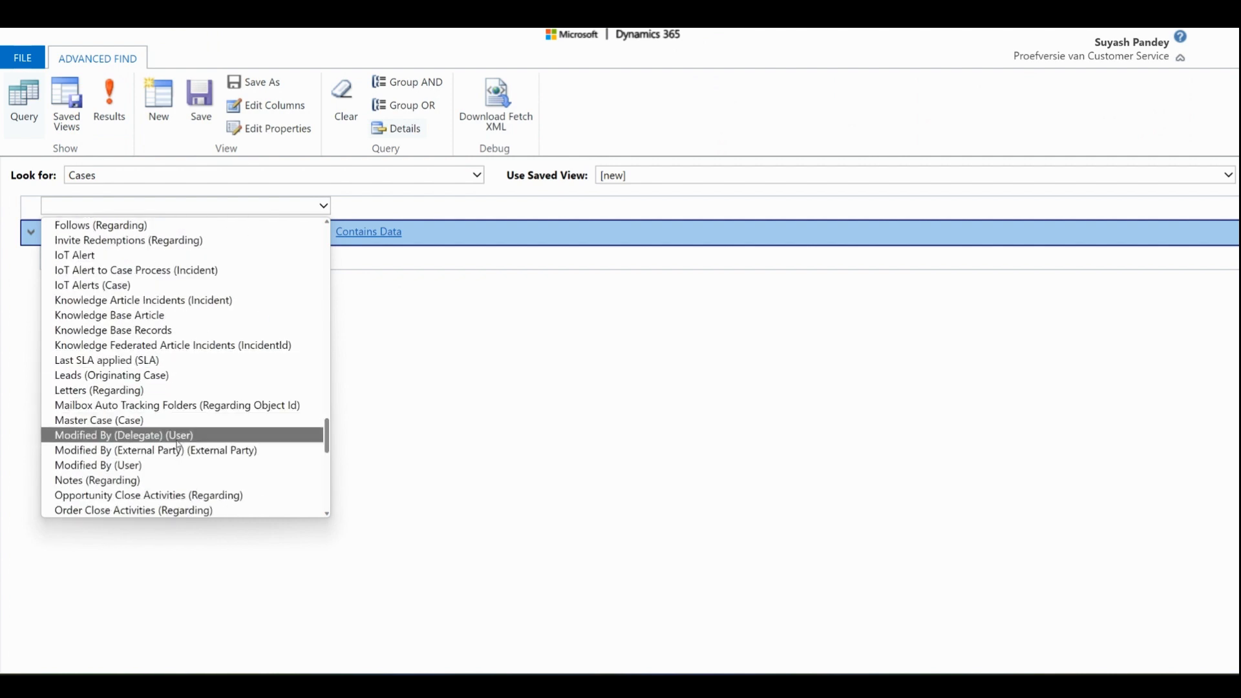
{"action": "scroll", "coordinate": [269, 407], "scroll_direction": "up", "scroll_amount": 8}
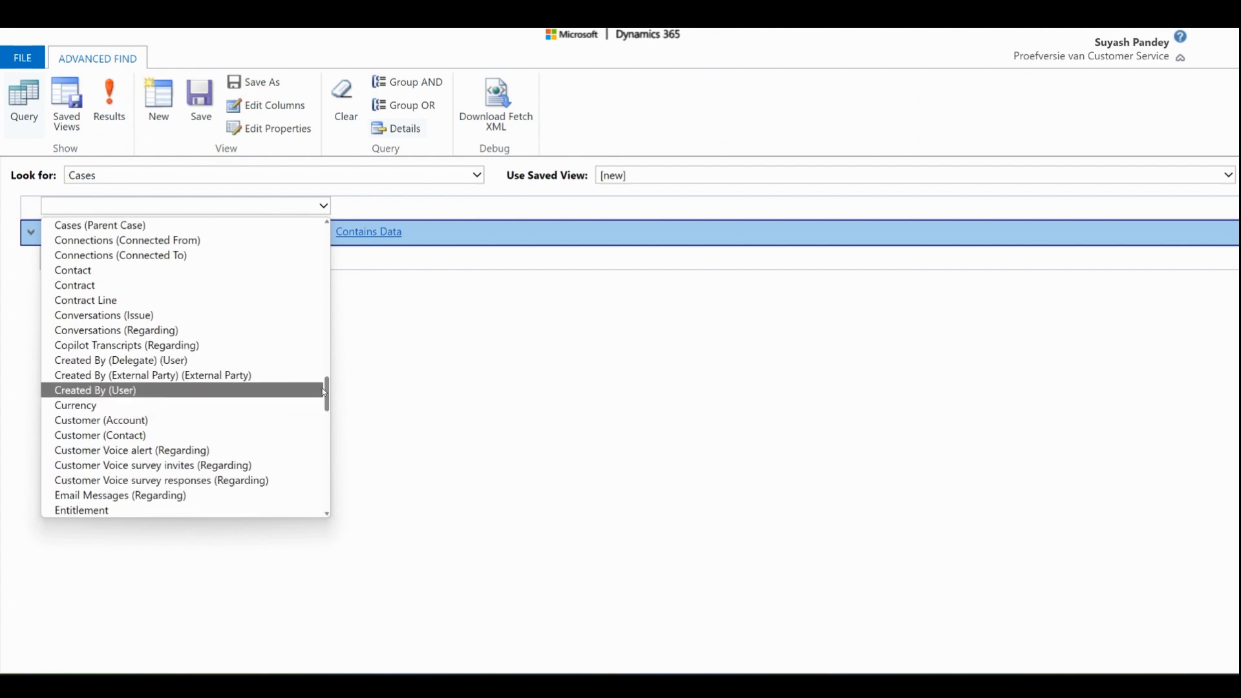
{"action": "left_click_drag", "start_coordinate": [323, 391], "coordinate": [324, 241]}
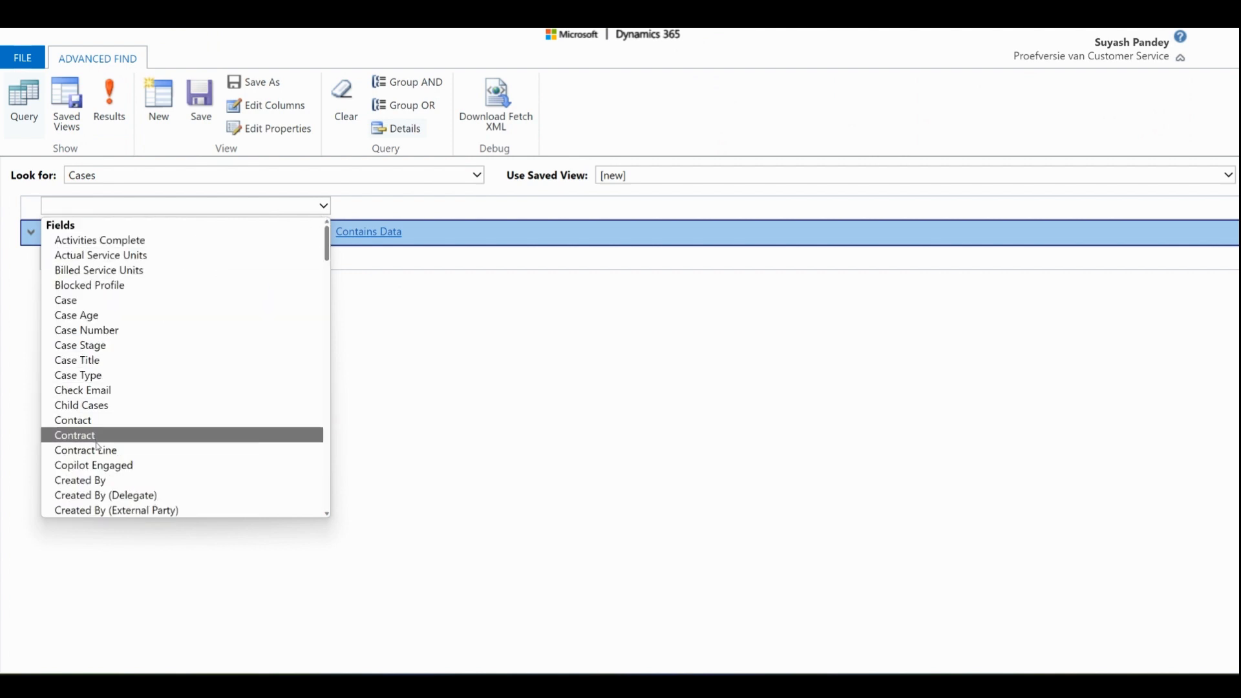
{"action": "scroll", "coordinate": [106, 375], "scroll_direction": "down", "scroll_amount": 3}
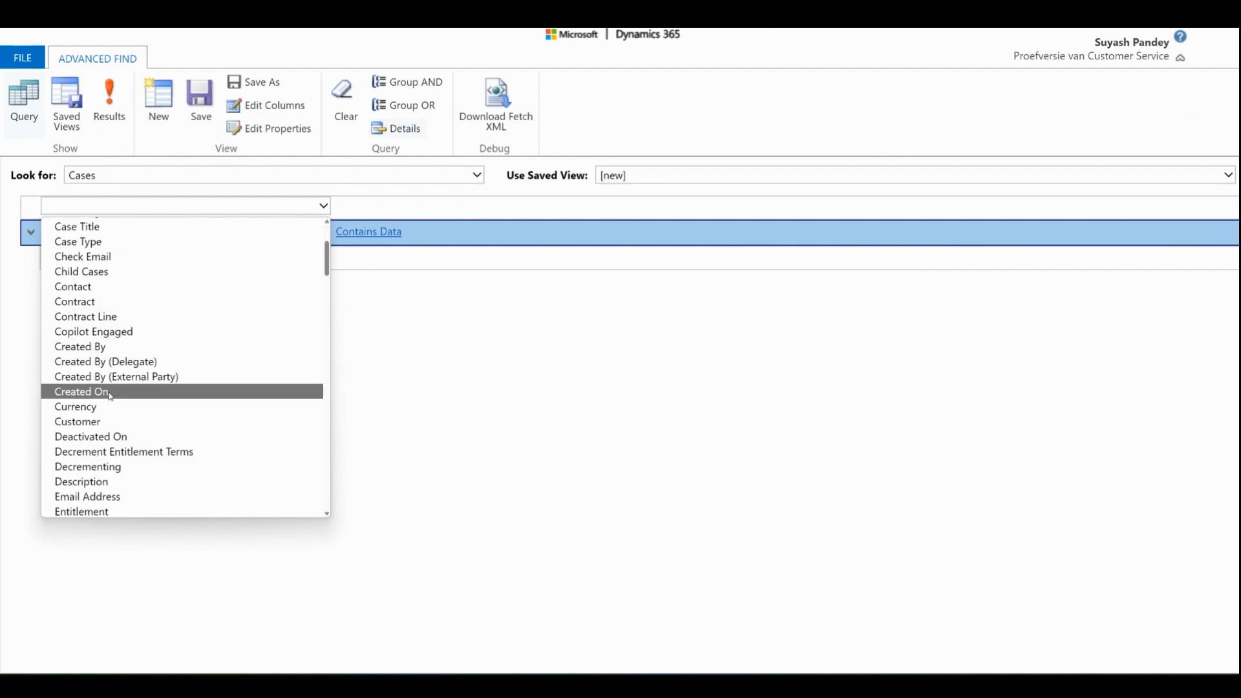
{"action": "scroll", "coordinate": [110, 394], "scroll_direction": "down", "scroll_amount": 20}
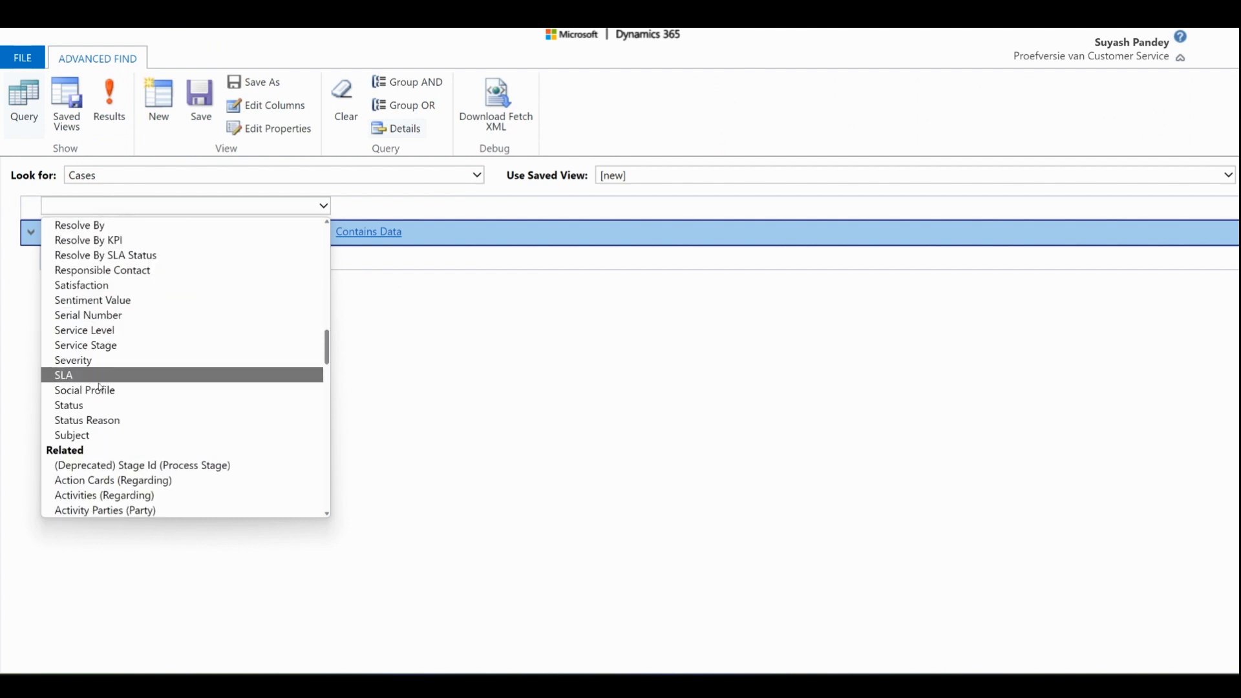
{"action": "scroll", "coordinate": [119, 360], "scroll_direction": "up", "scroll_amount": 1}
{"action": "left_click", "coordinate": [99, 229]}
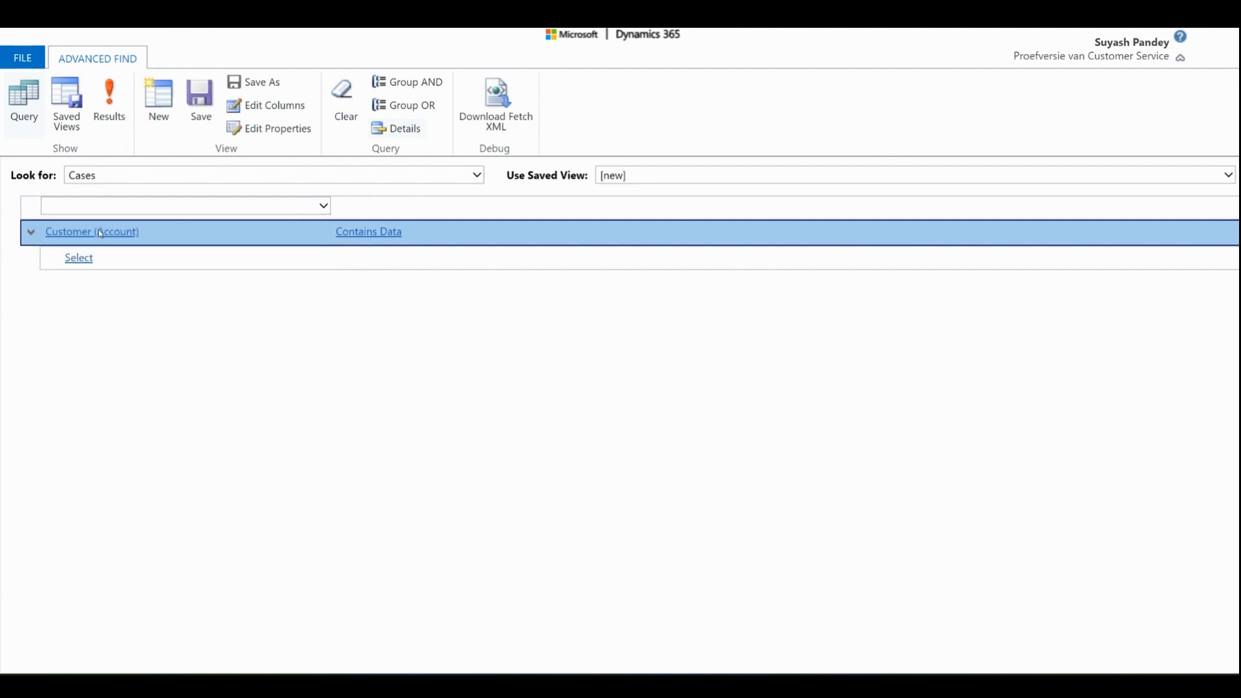
{"action": "left_click", "coordinate": [205, 208]}
{"action": "left_click", "coordinate": [366, 208]}
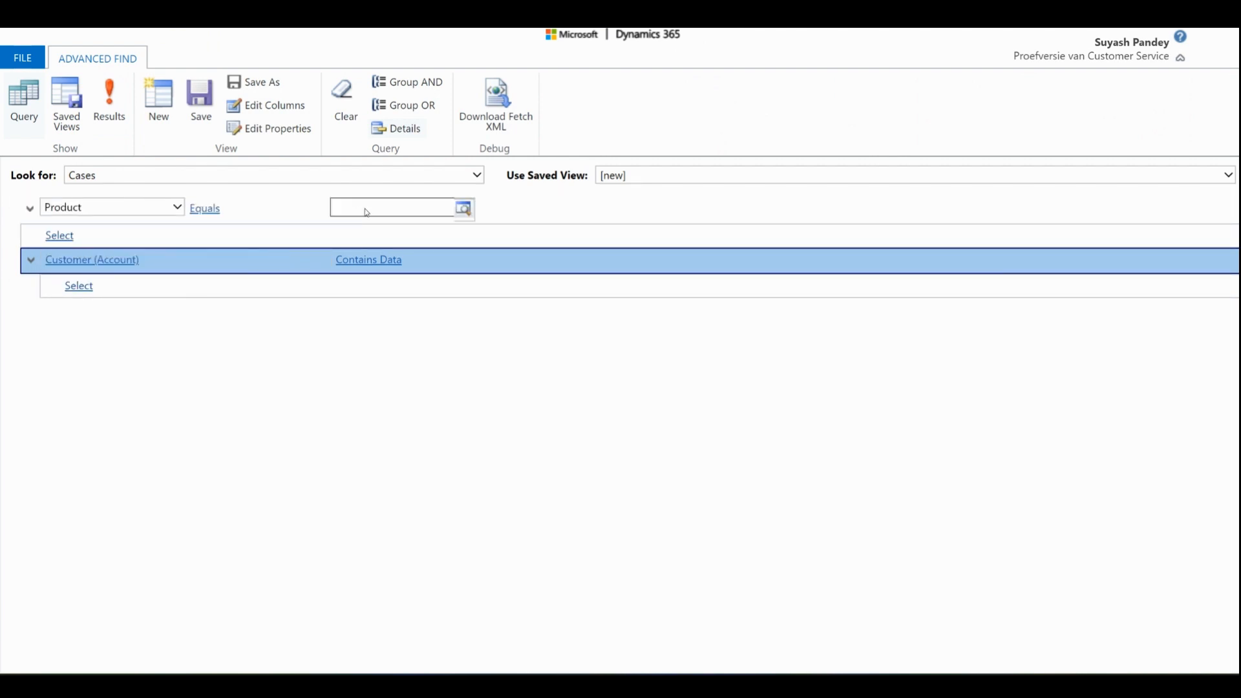
{"action": "left_click", "coordinate": [255, 213]}
{"action": "left_click", "coordinate": [257, 207]}
{"action": "left_click", "coordinate": [229, 254]}
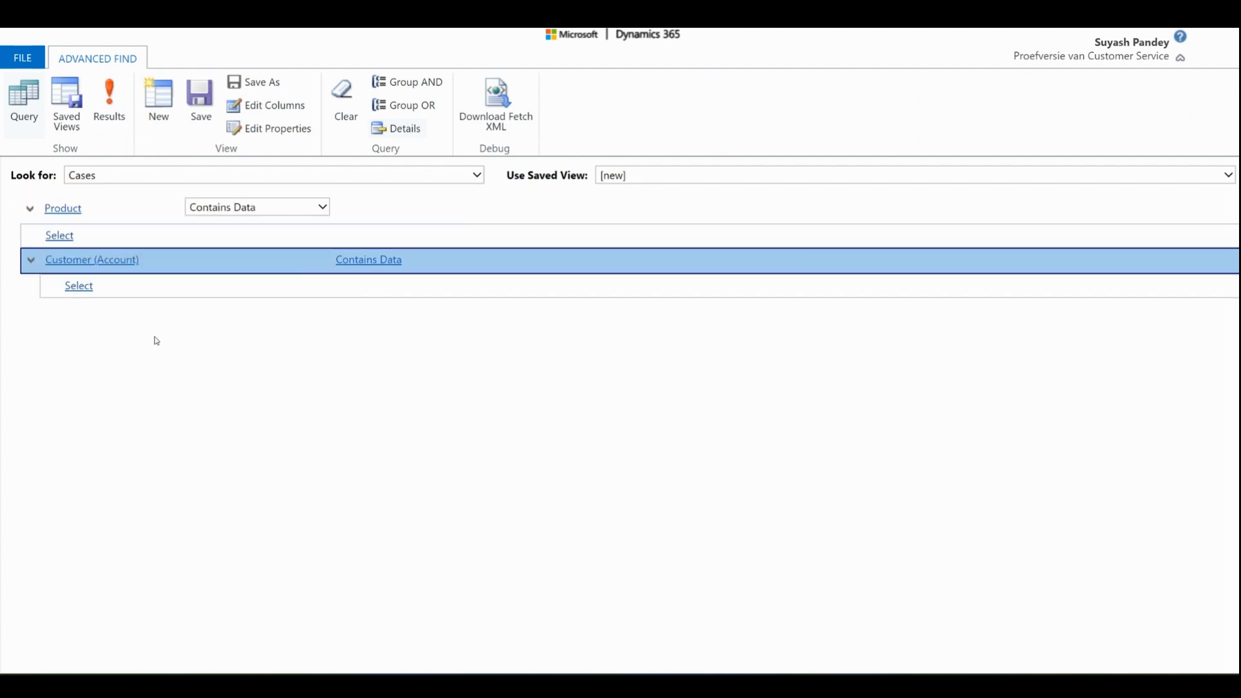
{"action": "left_click", "coordinate": [86, 261]}
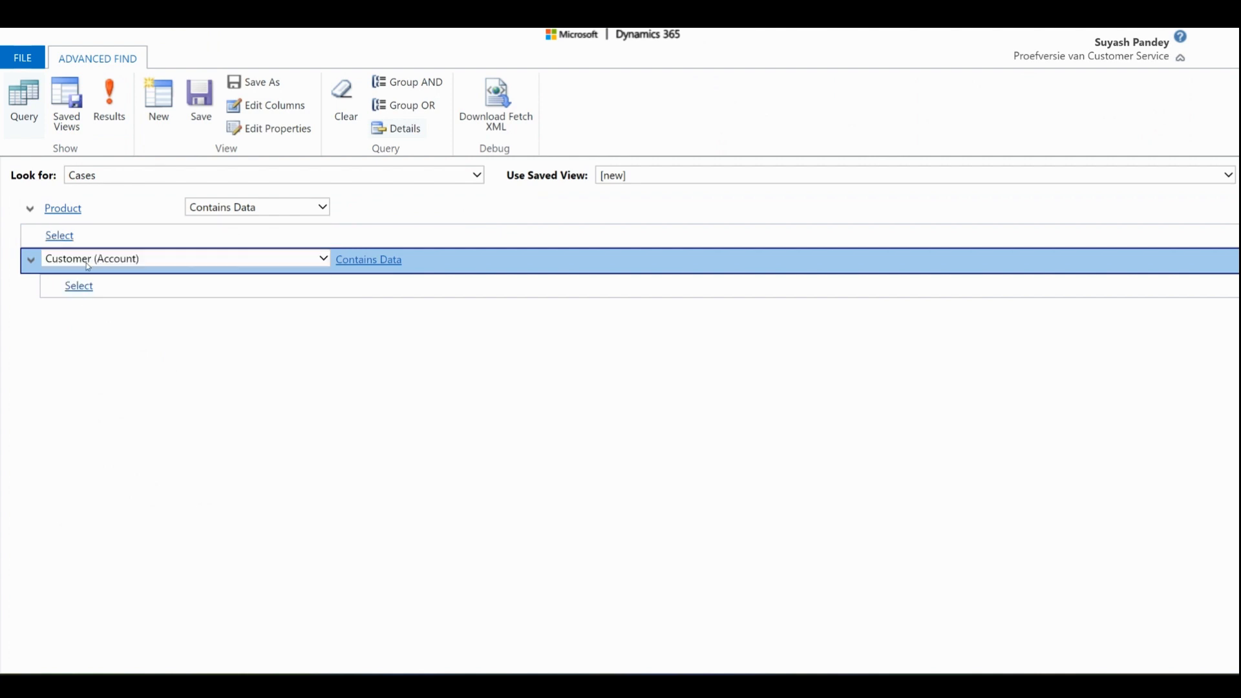
Add the related Product record to the Cases query with Contains Data, without any field filter beneath it.
{"action": "left_click", "coordinate": [89, 237]}
{"action": "scroll", "coordinate": [138, 404], "scroll_direction": "down", "scroll_amount": 12}
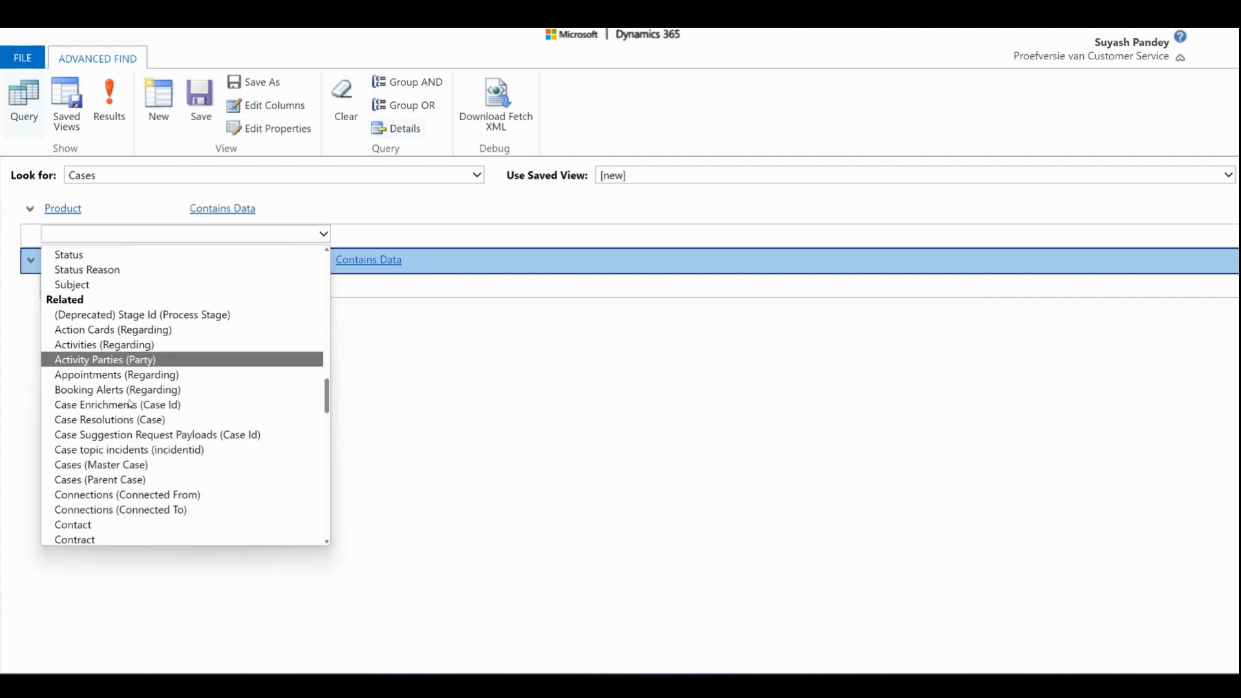
{"action": "scroll", "coordinate": [129, 404], "scroll_direction": "down", "scroll_amount": 15}
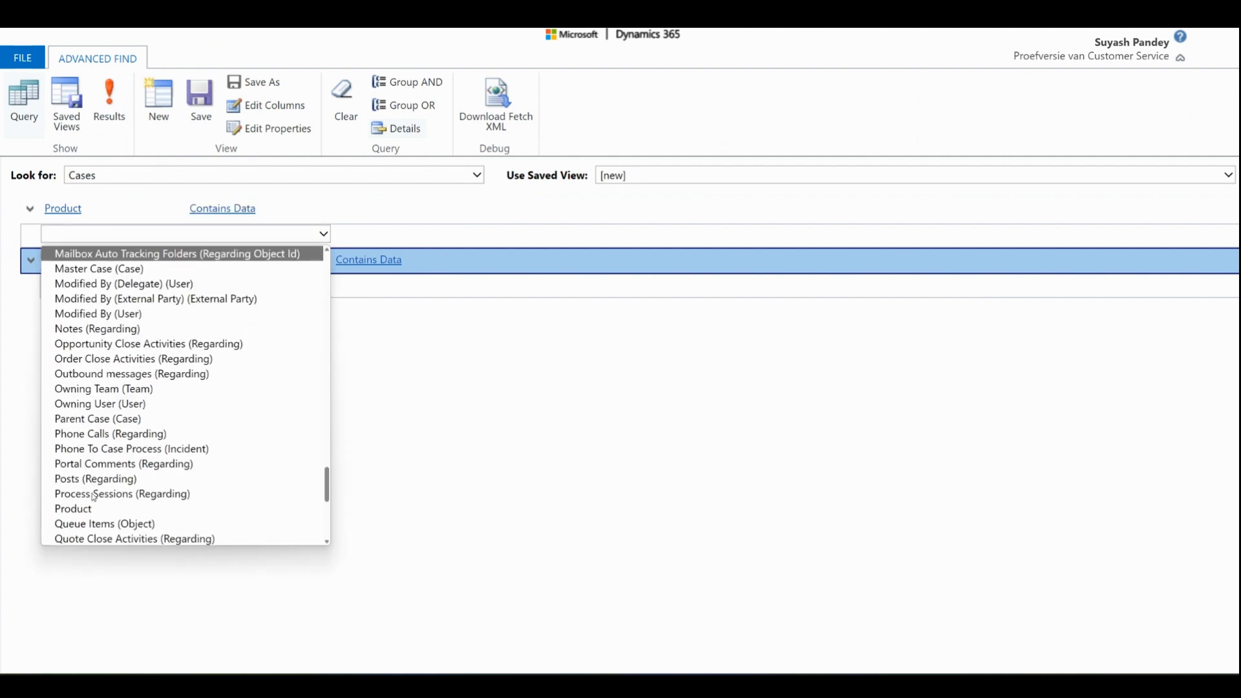
{"action": "left_click", "coordinate": [106, 508]}
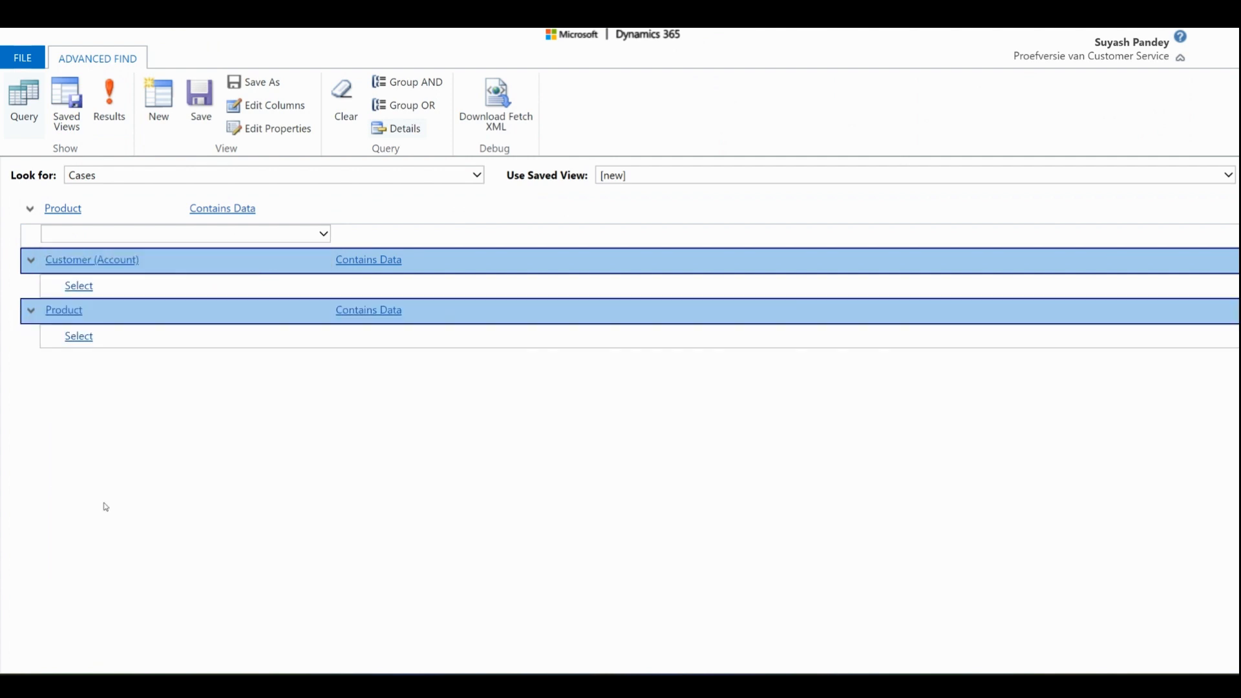
{"action": "left_click", "coordinate": [132, 344]}
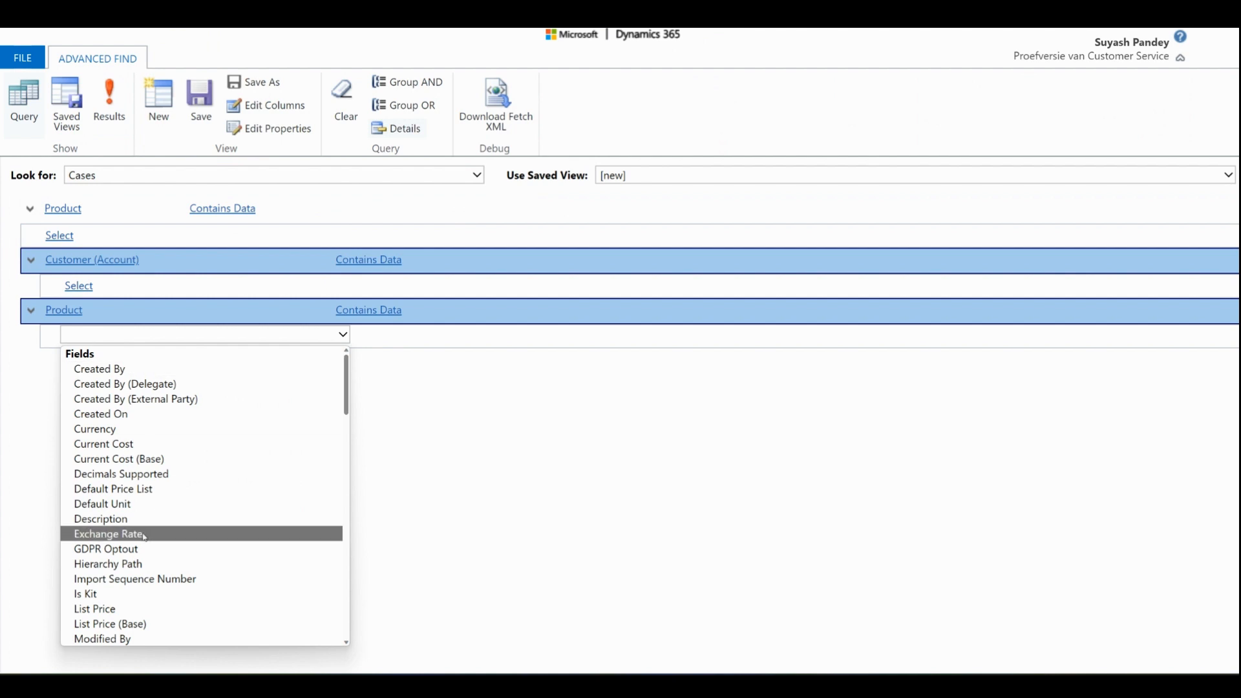
{"action": "scroll", "coordinate": [138, 537], "scroll_direction": "down", "scroll_amount": 4}
{"action": "scroll", "coordinate": [139, 537], "scroll_direction": "down", "scroll_amount": 2}
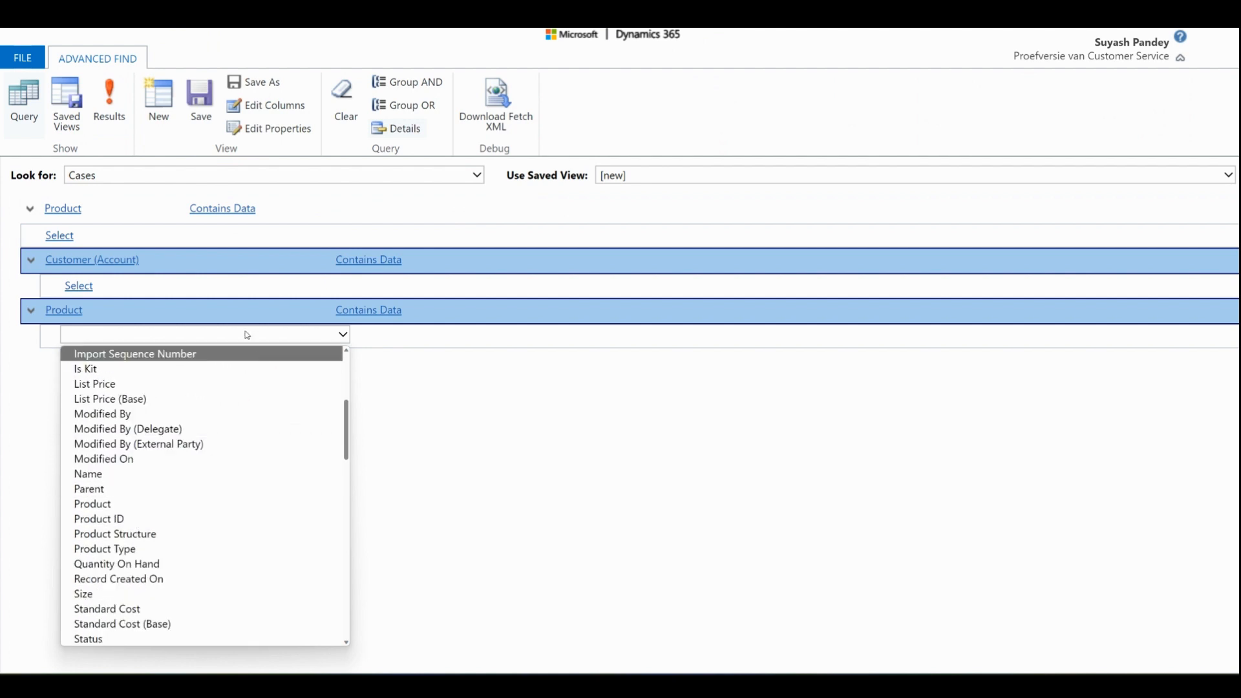
{"action": "left_click", "coordinate": [524, 417]}
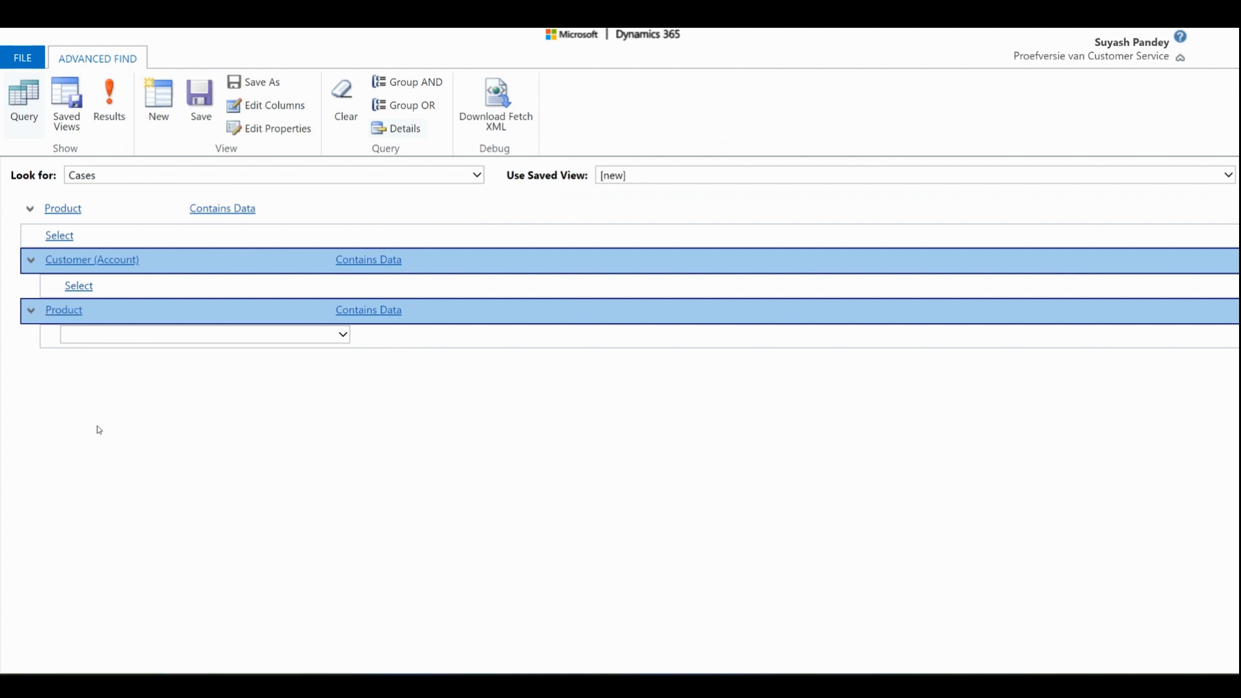
Delete the condition on the case's own Product field and confirm the deletion.
{"action": "left_click", "coordinate": [30, 215]}
{"action": "left_click", "coordinate": [62, 274]}
{"action": "left_click", "coordinate": [671, 67]}
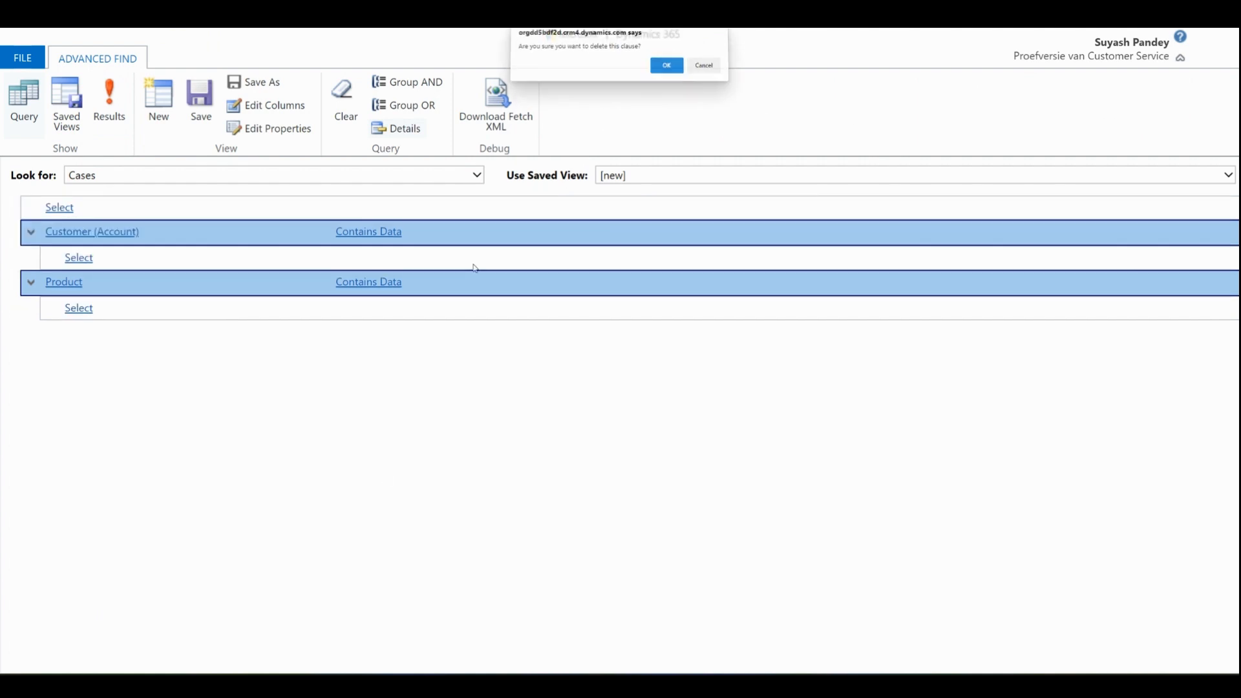
Run the Cases query to check its results and return to the query definition.
{"action": "left_click", "coordinate": [110, 104]}
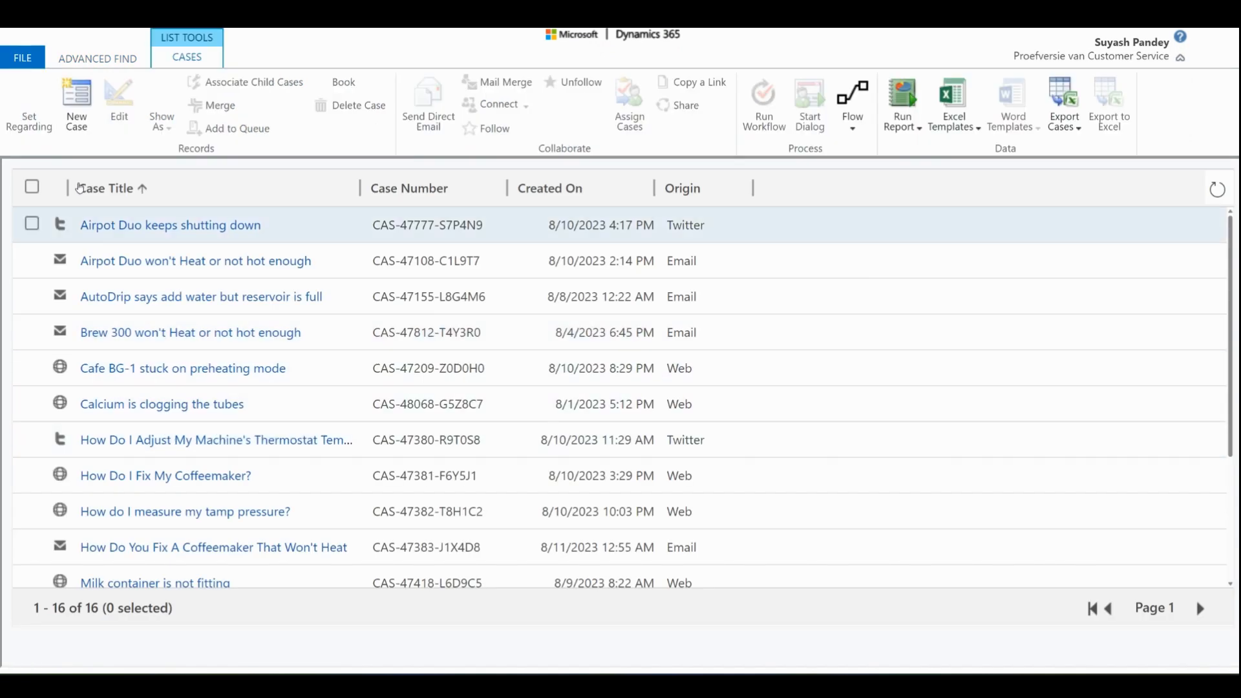
{"action": "left_click", "coordinate": [143, 62]}
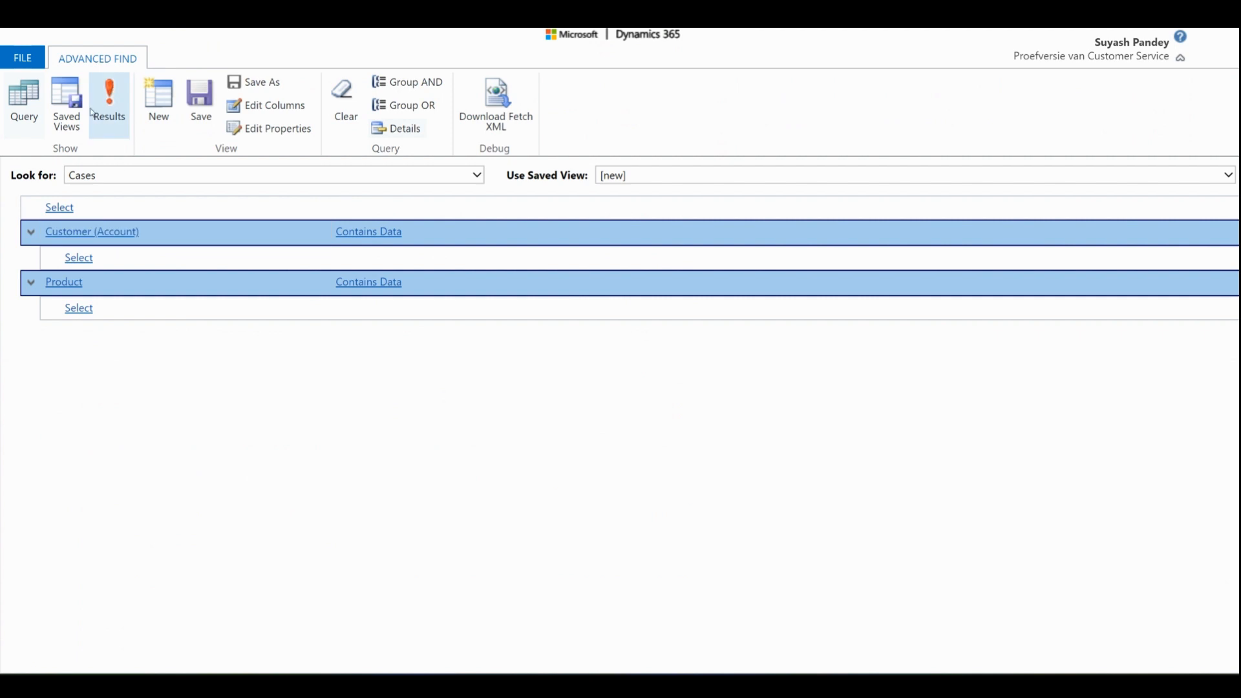
{"action": "left_click", "coordinate": [128, 118]}
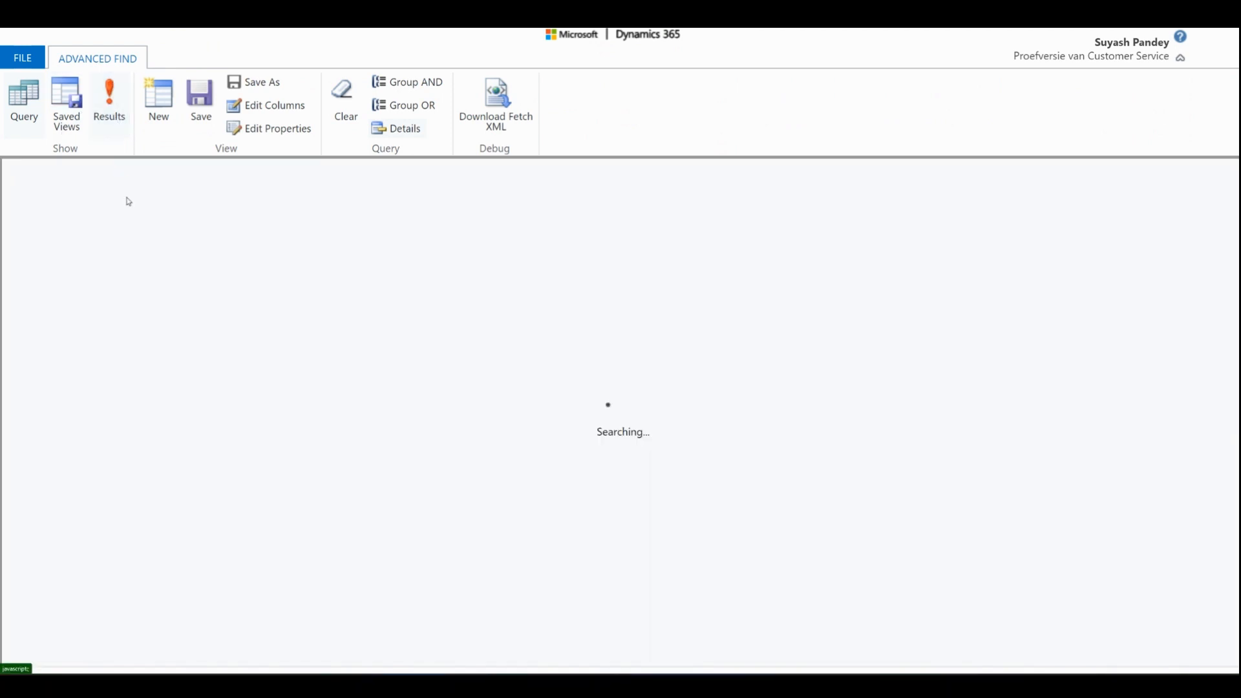
{"action": "left_click", "coordinate": [97, 59]}
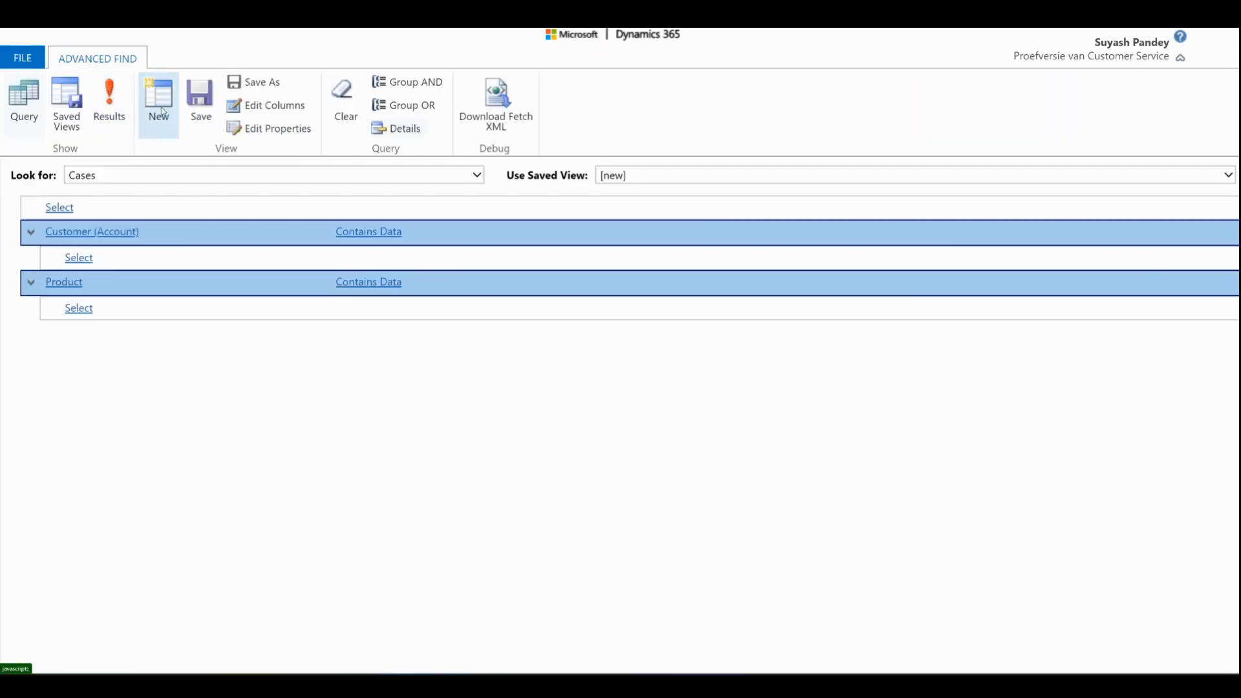
Add the Customer and Product columns of the Case record type to the query's result view.
{"action": "left_click", "coordinate": [271, 105]}
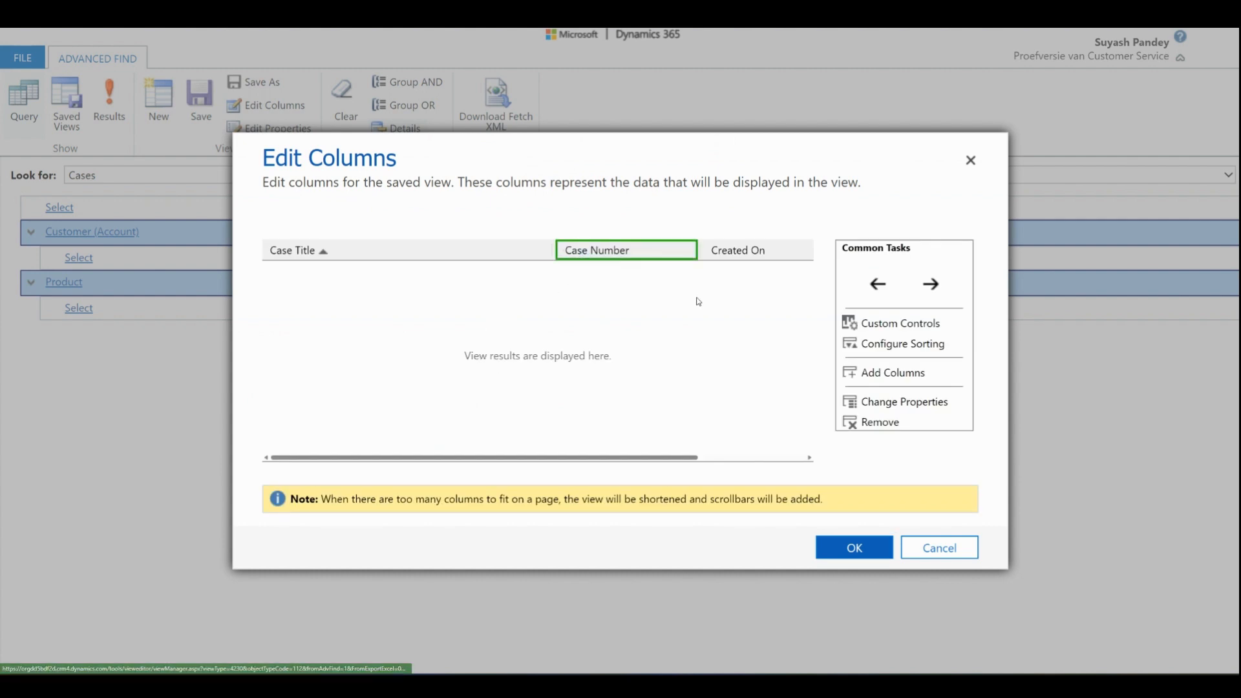
{"action": "left_click", "coordinate": [860, 372]}
{"action": "scroll", "coordinate": [439, 420], "scroll_direction": "down", "scroll_amount": 5}
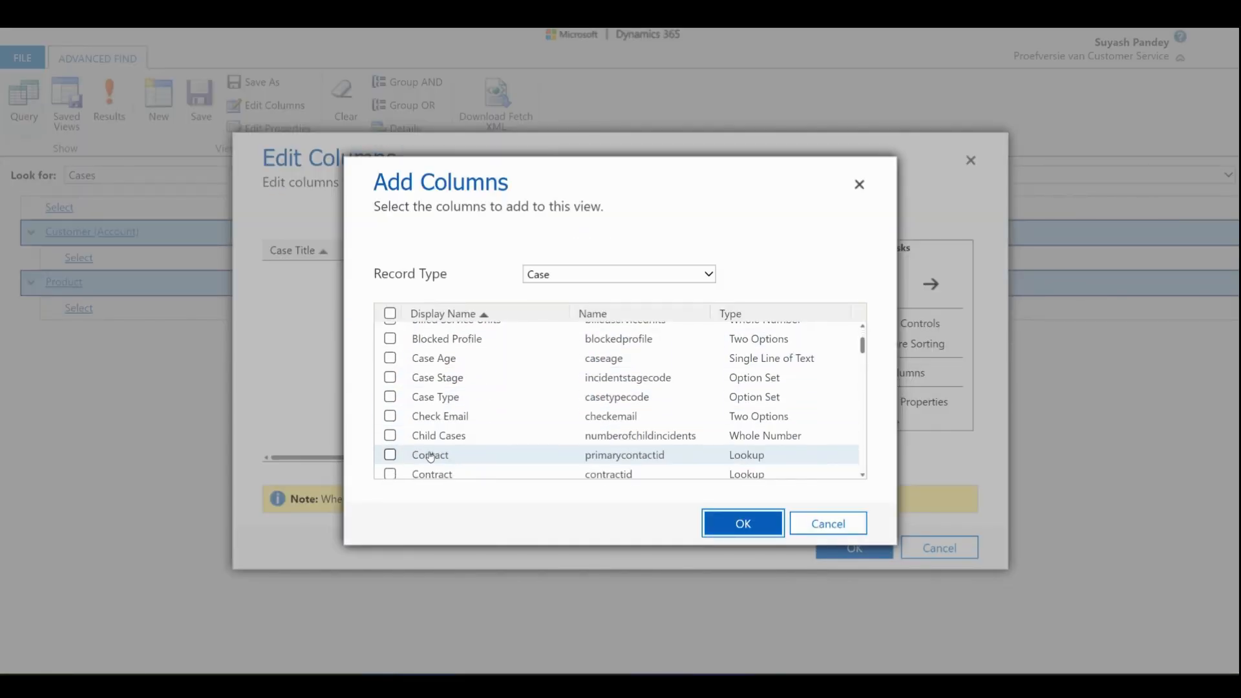
{"action": "left_click", "coordinate": [627, 445]}
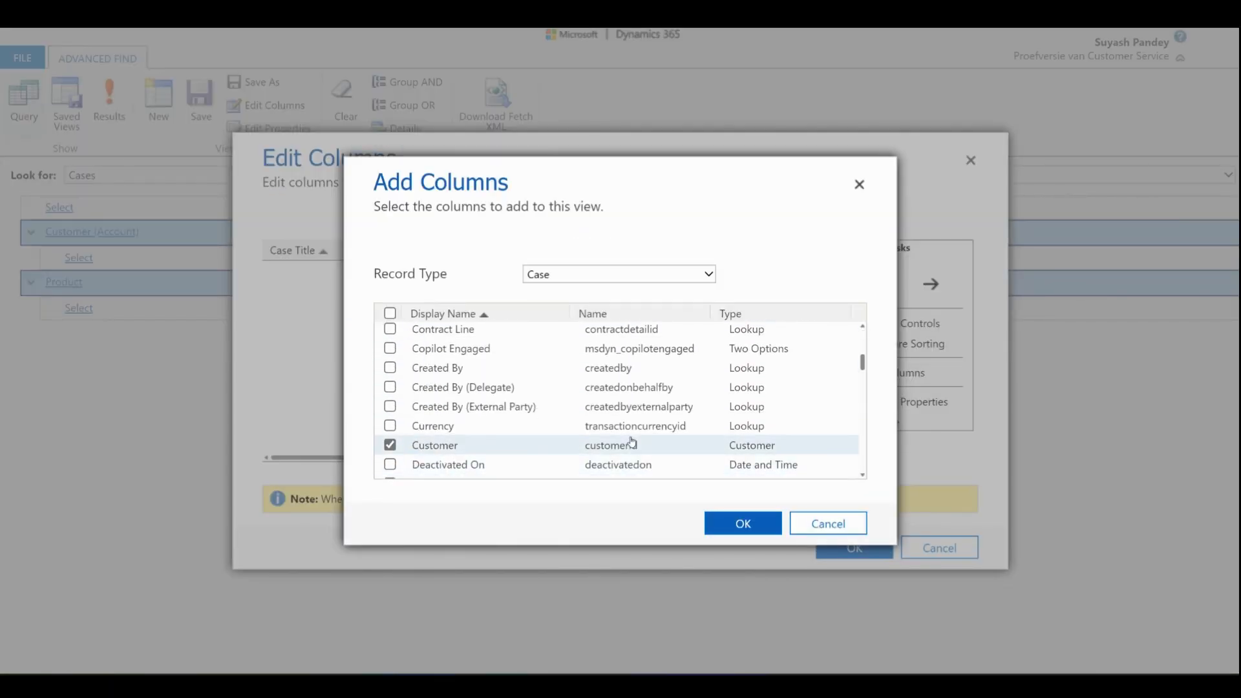
{"action": "scroll", "coordinate": [627, 446], "scroll_direction": "down", "scroll_amount": 2}
{"action": "scroll", "coordinate": [428, 458], "scroll_direction": "down", "scroll_amount": 2}
{"action": "scroll", "coordinate": [428, 458], "scroll_direction": "down", "scroll_amount": 8}
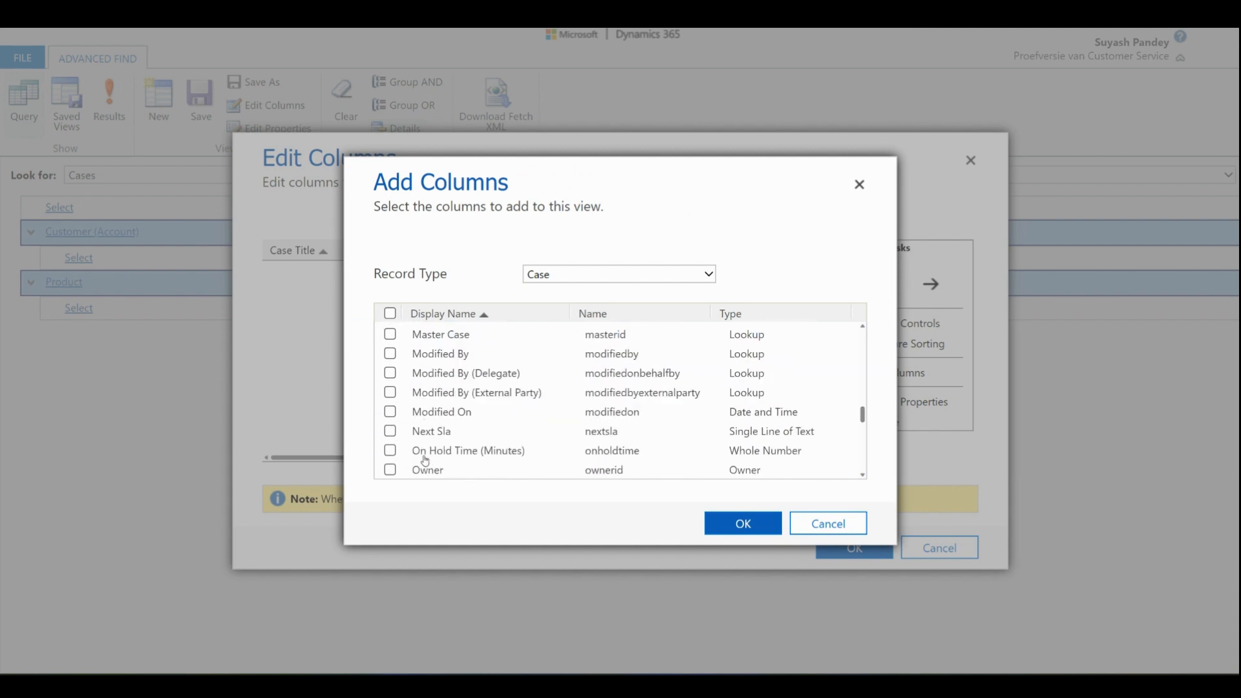
{"action": "scroll", "coordinate": [445, 430], "scroll_direction": "down", "scroll_amount": 3}
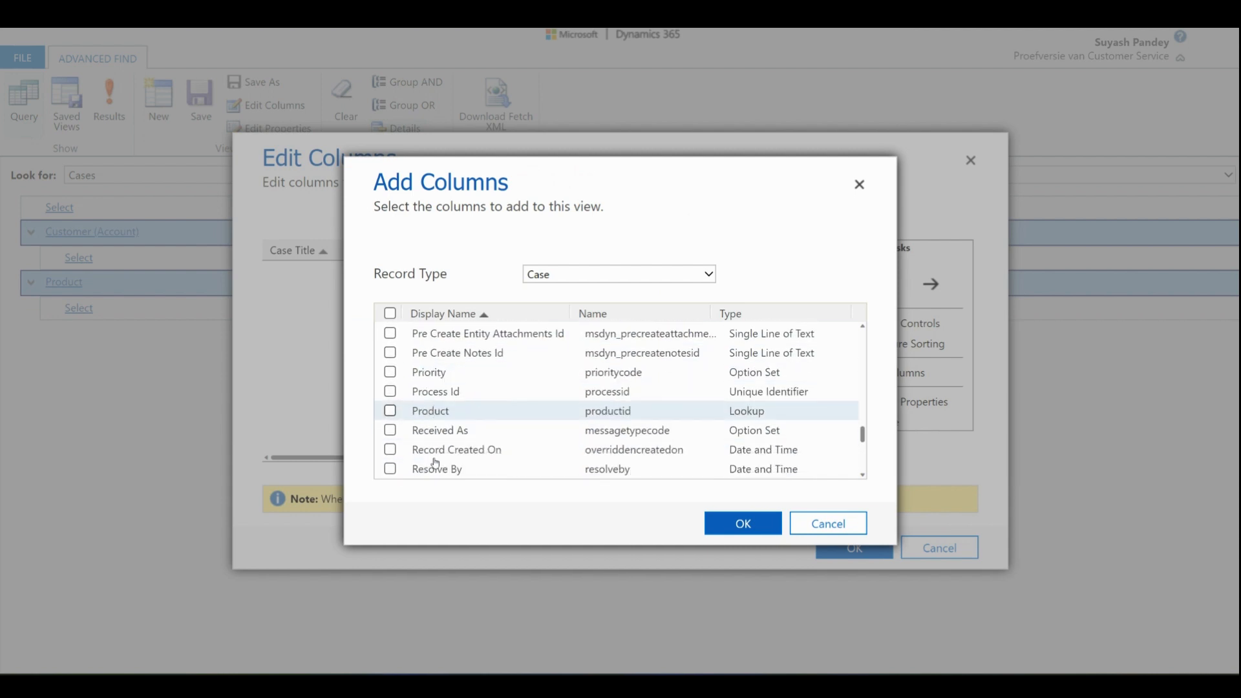
{"action": "left_click", "coordinate": [443, 391]}
{"action": "left_click", "coordinate": [763, 527]}
{"action": "left_click", "coordinate": [854, 548]}
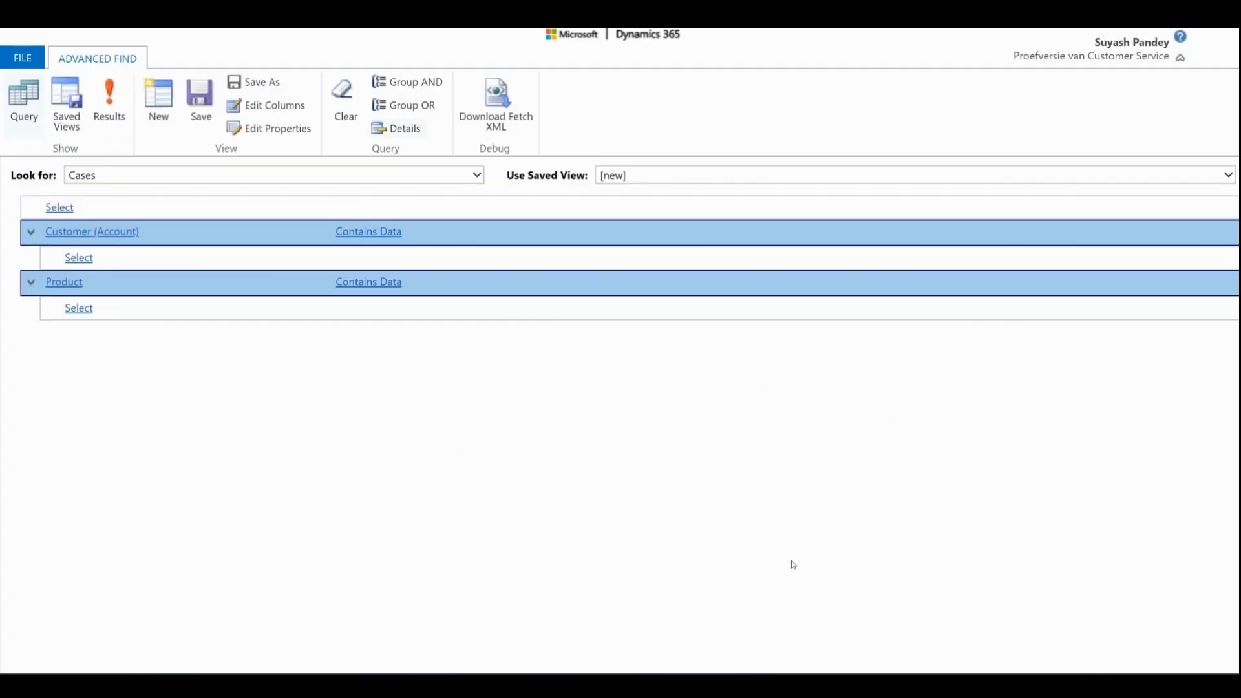
Run the Cases query and review the results sorted by Product, with the Customer and Product columns widened to show full names.
{"action": "left_click", "coordinate": [109, 100]}
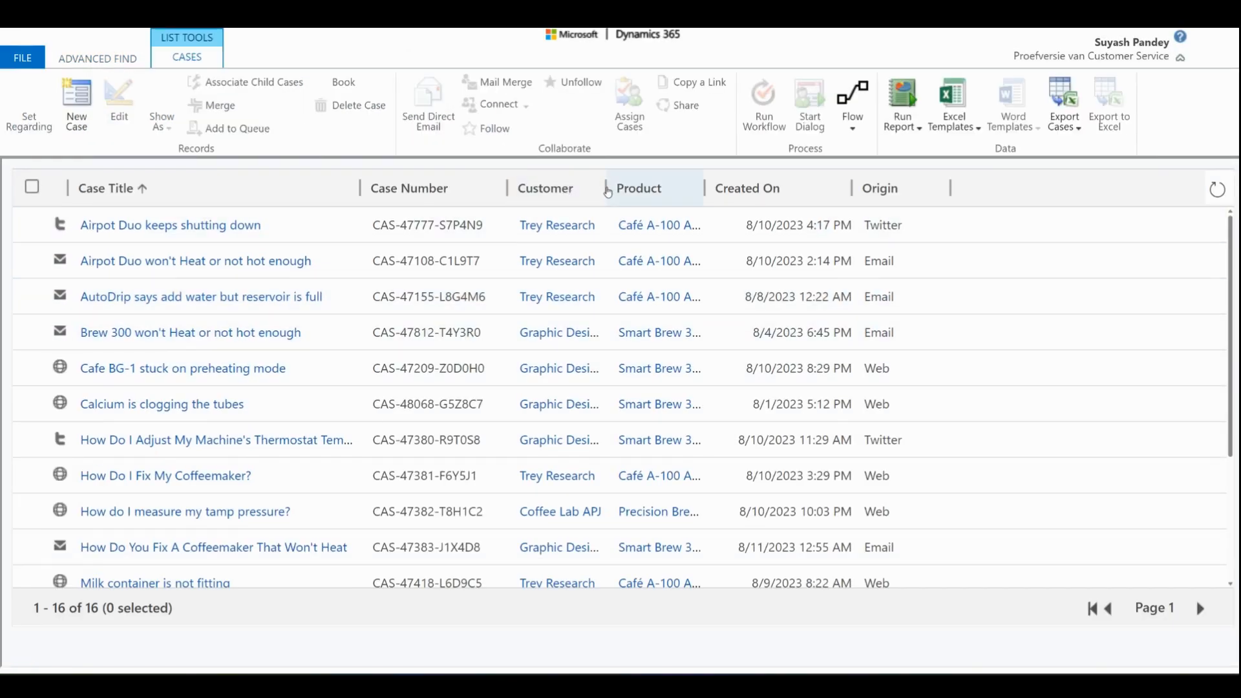
{"action": "left_click_drag", "start_coordinate": [602, 189], "coordinate": [742, 189]}
{"action": "left_click_drag", "start_coordinate": [828, 192], "coordinate": [896, 230]}
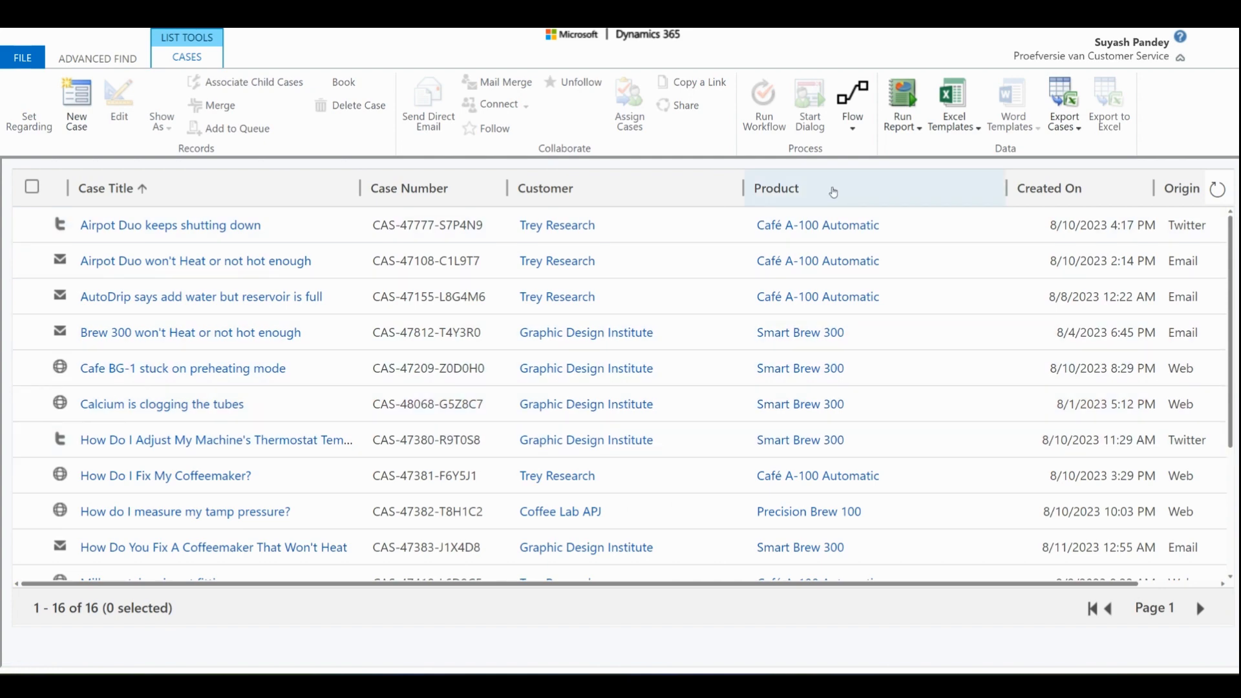
{"action": "left_click", "coordinate": [830, 191]}
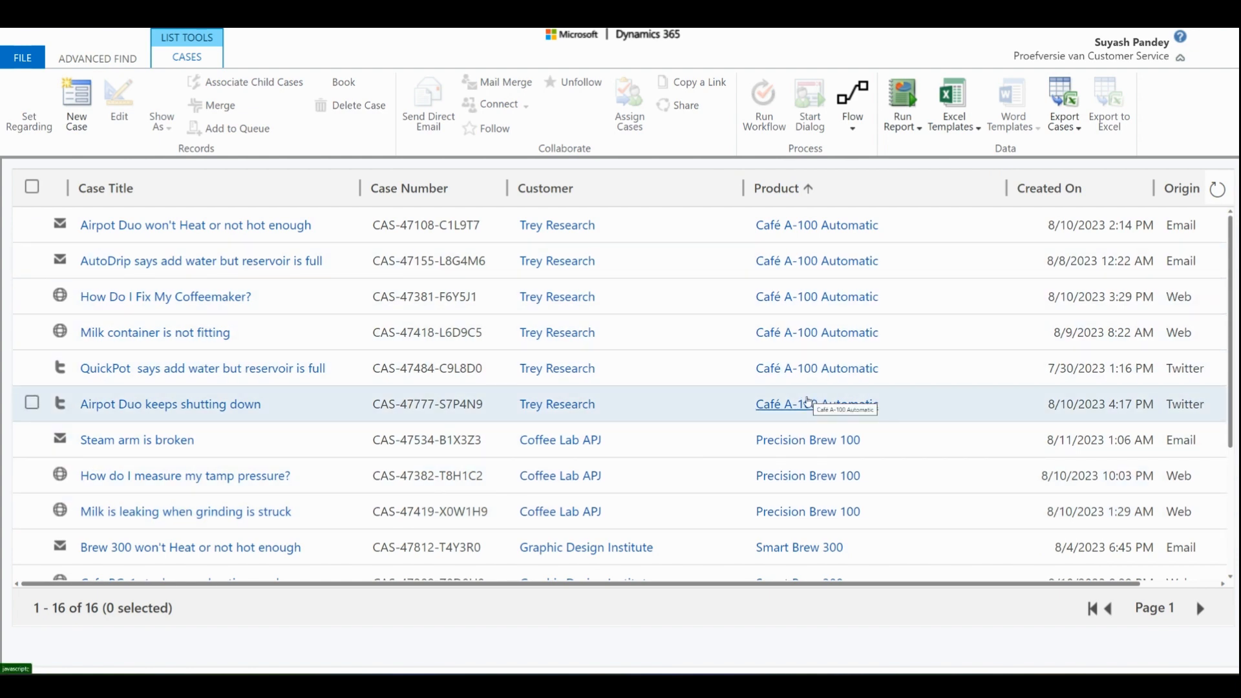
{"action": "scroll", "coordinate": [729, 463], "scroll_direction": "down", "scroll_amount": 3}
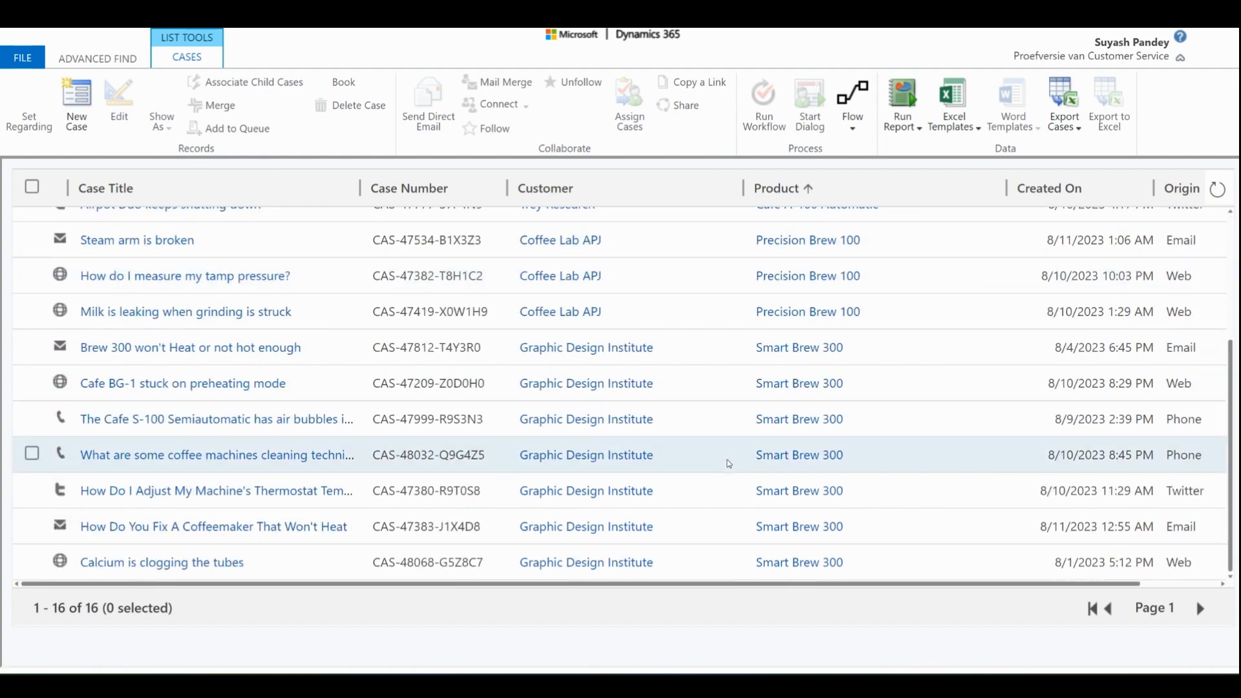
{"action": "scroll", "coordinate": [729, 463], "scroll_direction": "up", "scroll_amount": 3}
{"action": "scroll", "coordinate": [729, 463], "scroll_direction": "down", "scroll_amount": 3}
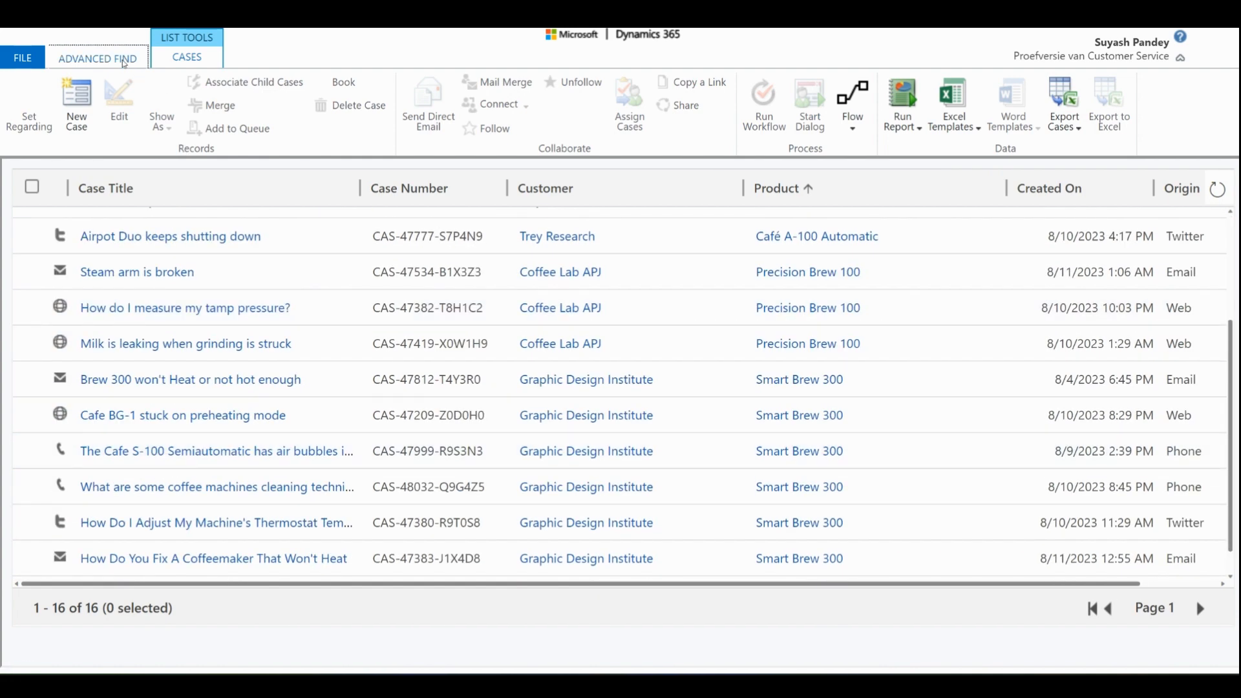
Add a condition beneath the related Product record requiring its Name to contain 100.
{"action": "left_click", "coordinate": [125, 62]}
{"action": "left_click", "coordinate": [109, 311]}
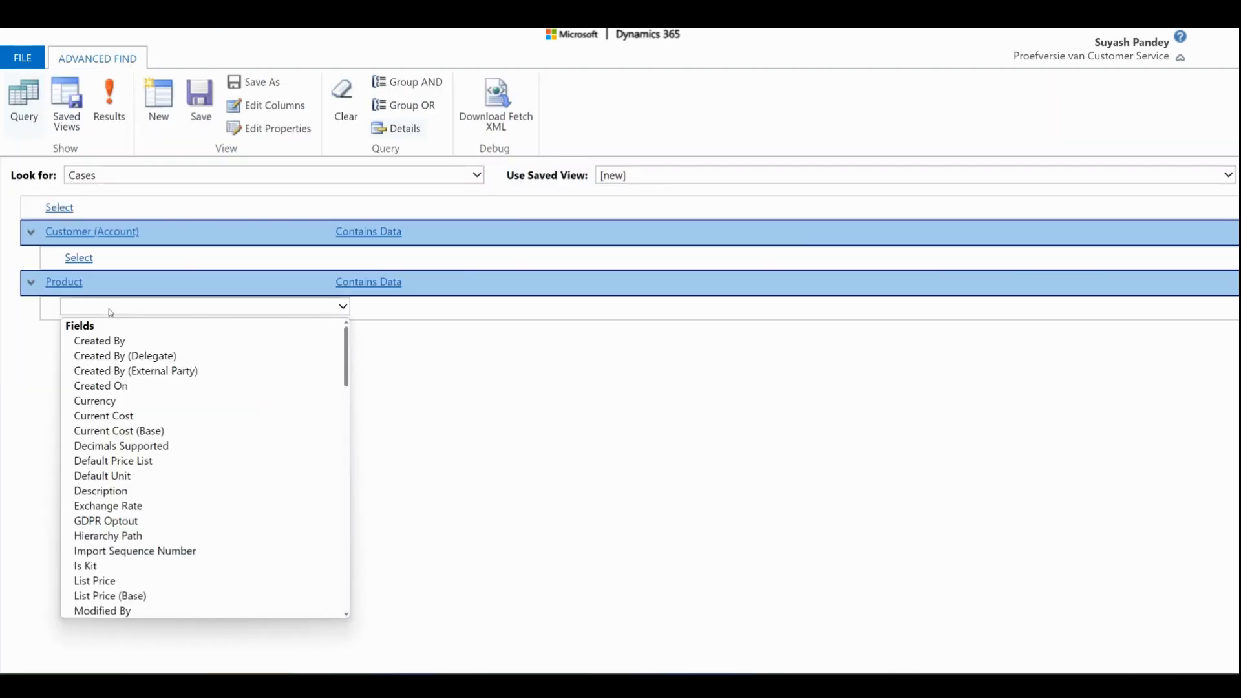
{"action": "key", "text": "n"}
{"action": "key", "text": "Return"}
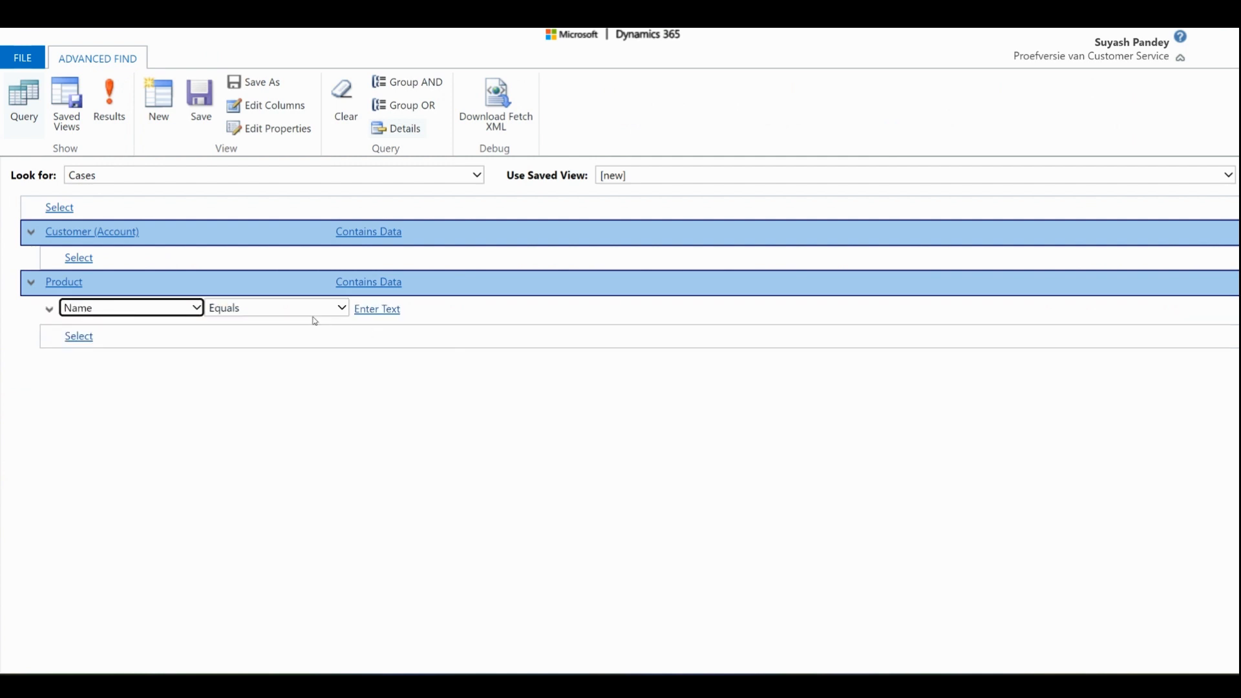
{"action": "left_click", "coordinate": [315, 309]}
{"action": "left_click", "coordinate": [258, 354]}
{"action": "left_click", "coordinate": [378, 309]}
{"action": "type", "text": "1"}
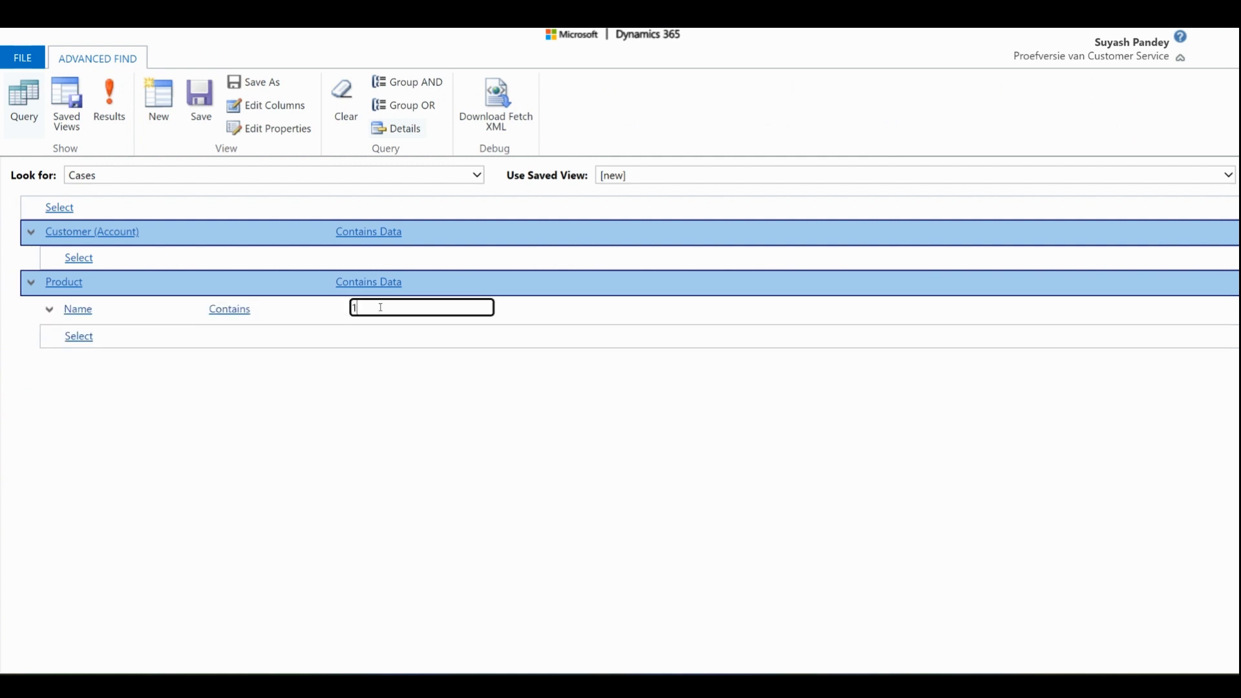
{"action": "type", "text": "00"}
Run the Cases query and examine the results with a widened Product column, sorted by Customer in ascending order.
{"action": "left_click", "coordinate": [109, 103]}
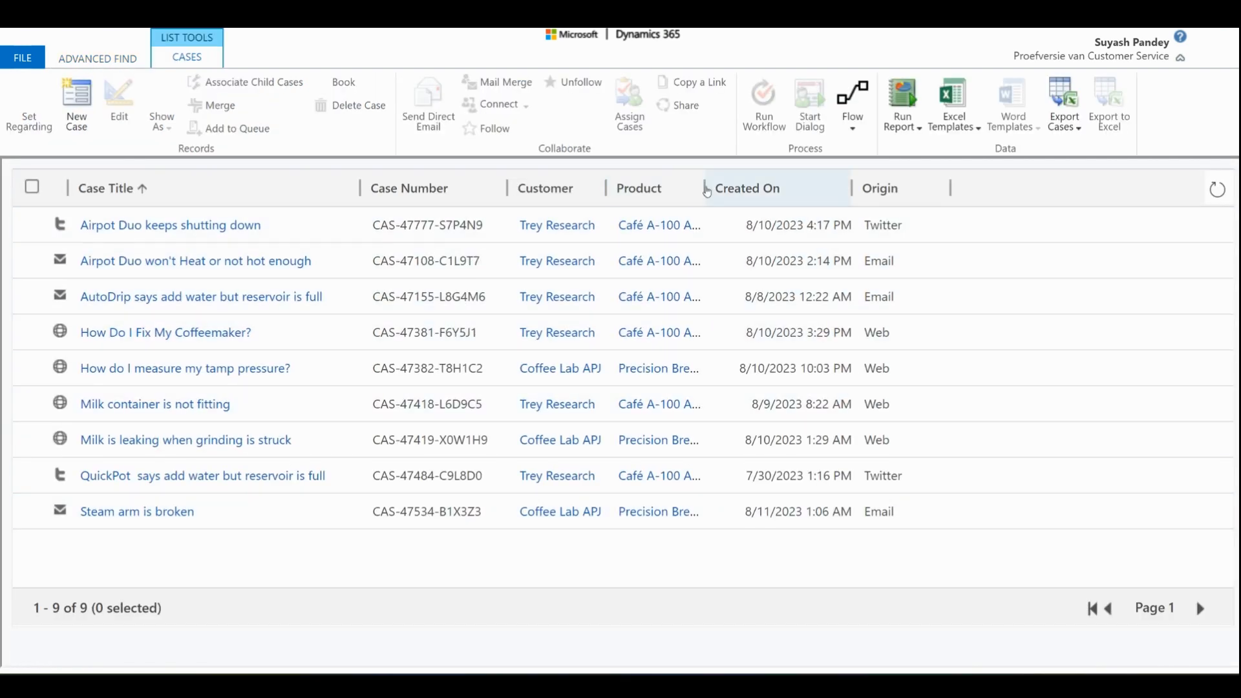
{"action": "left_click_drag", "start_coordinate": [703, 187], "coordinate": [911, 188]}
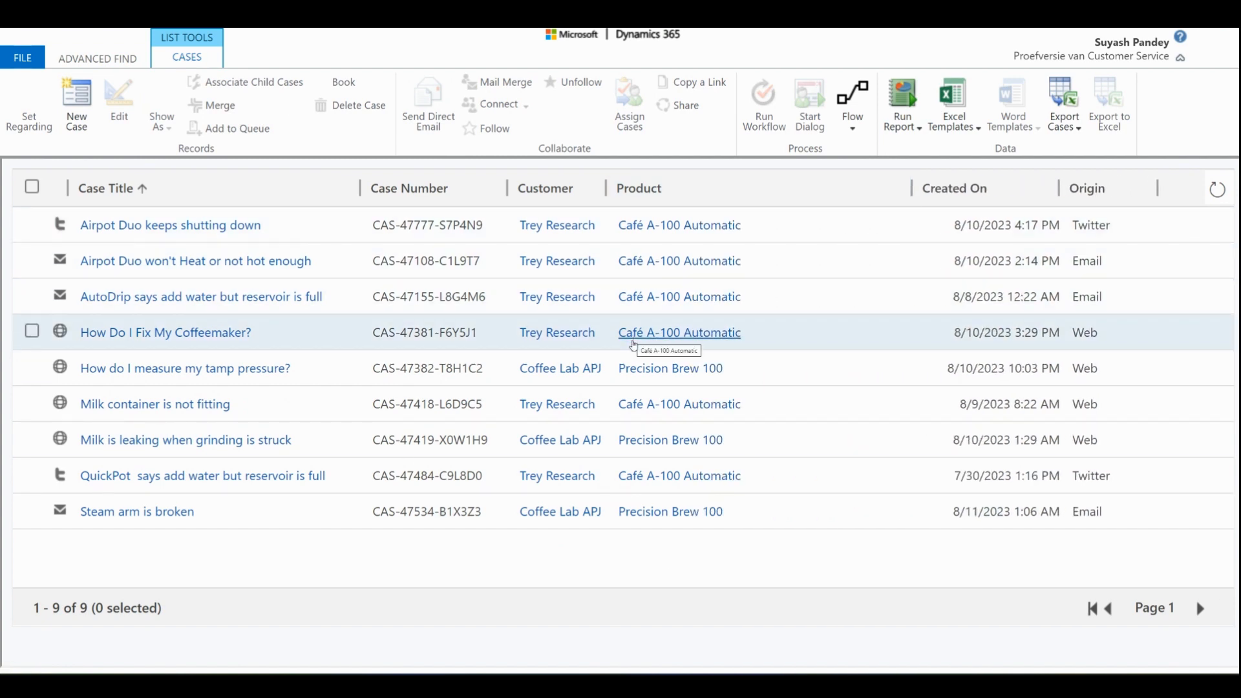
{"action": "left_click", "coordinate": [545, 188]}
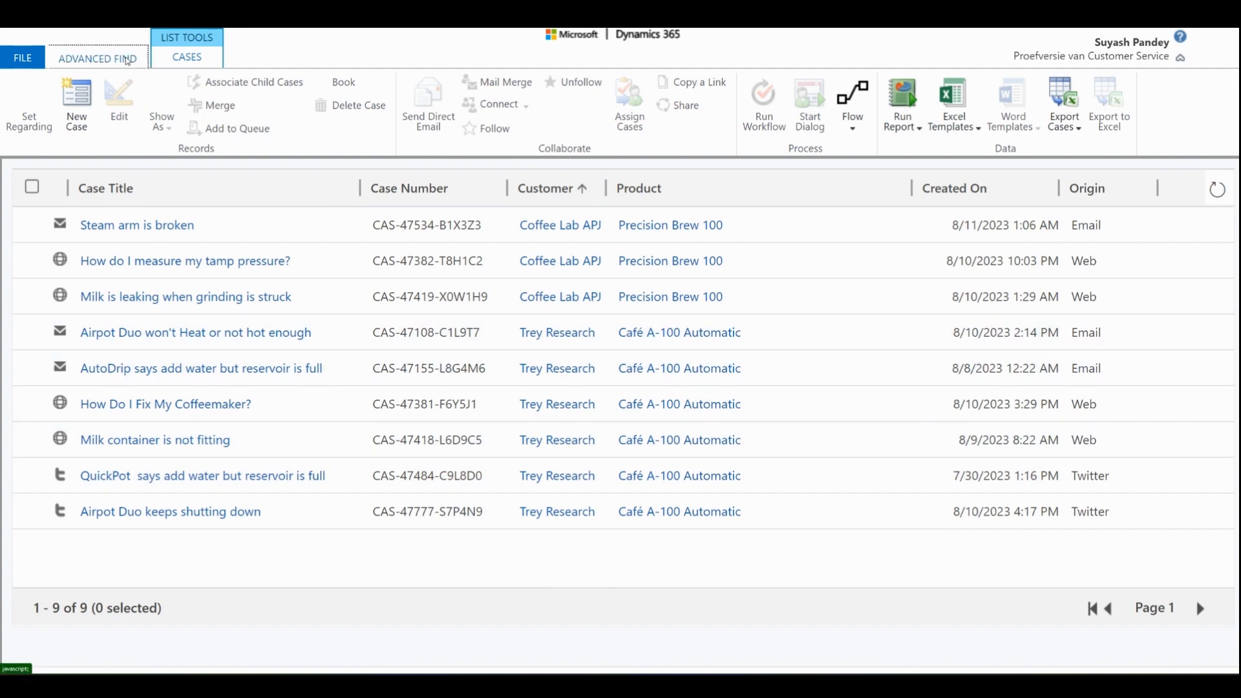
Add an Account Name Contains "research" condition beneath the related Customer (Account) record and run the query.
{"action": "left_click", "coordinate": [127, 60]}
{"action": "left_click", "coordinate": [62, 254]}
{"action": "left_click", "coordinate": [91, 256]}
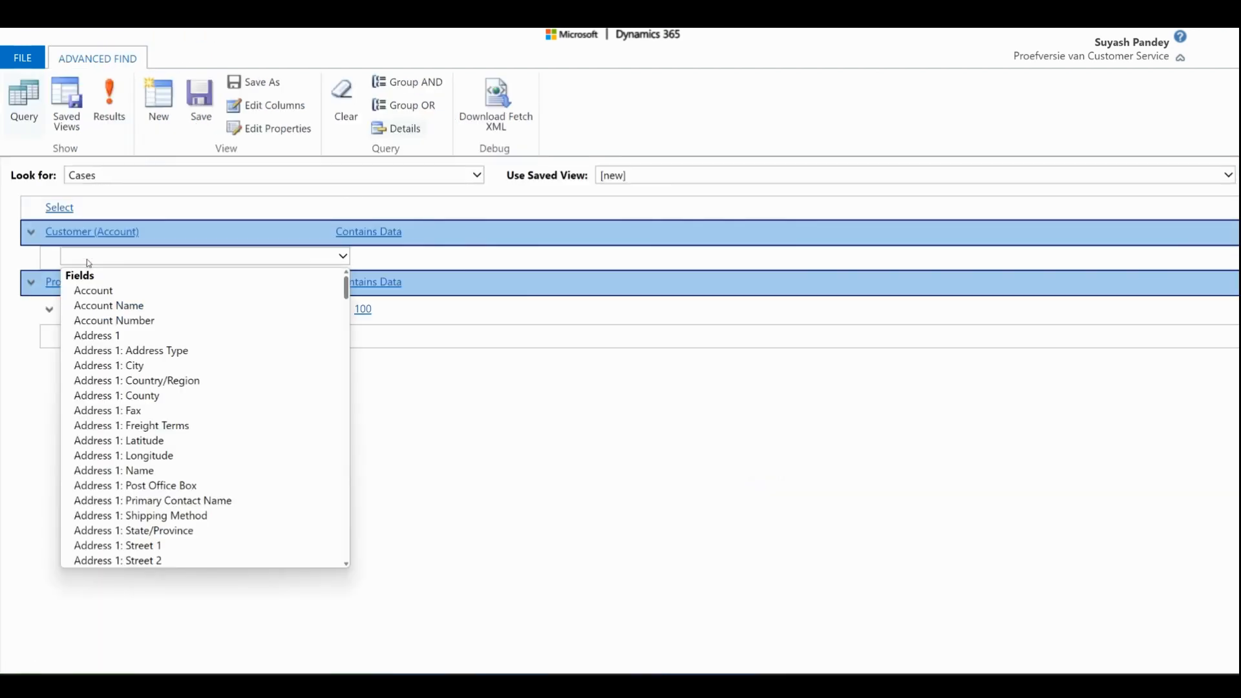
{"action": "left_click", "coordinate": [108, 305]}
{"action": "left_click", "coordinate": [259, 258]}
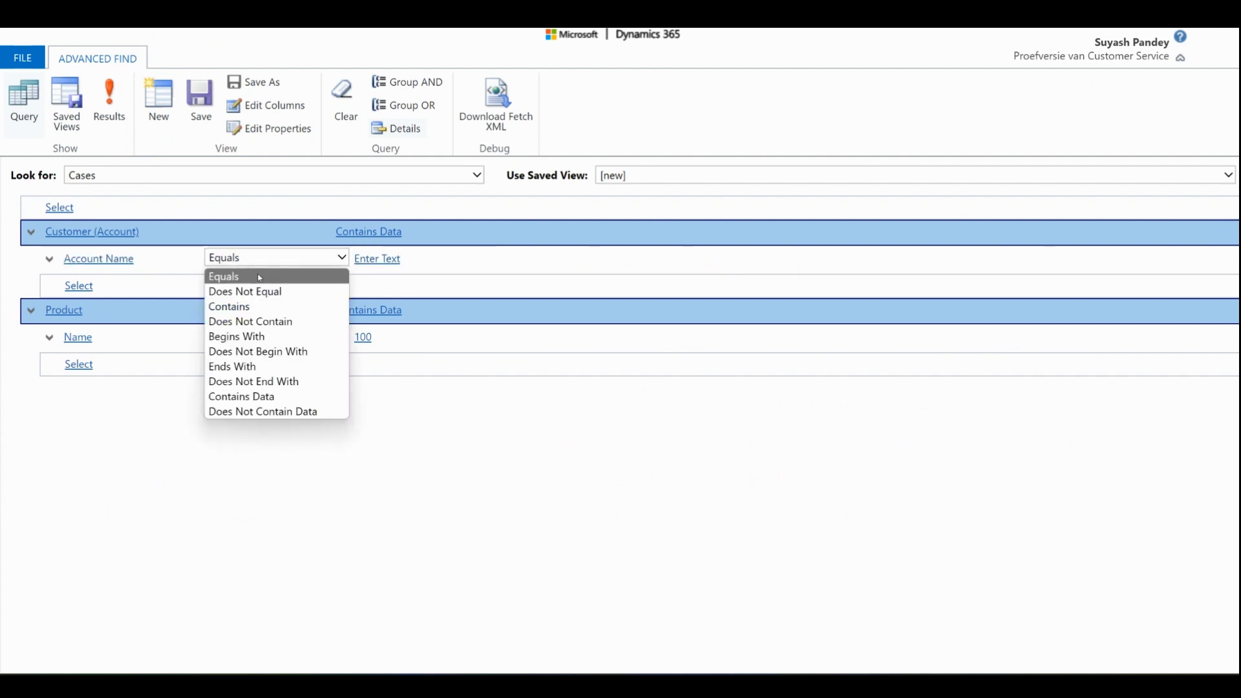
{"action": "left_click", "coordinate": [230, 307]}
{"action": "left_click", "coordinate": [430, 259]}
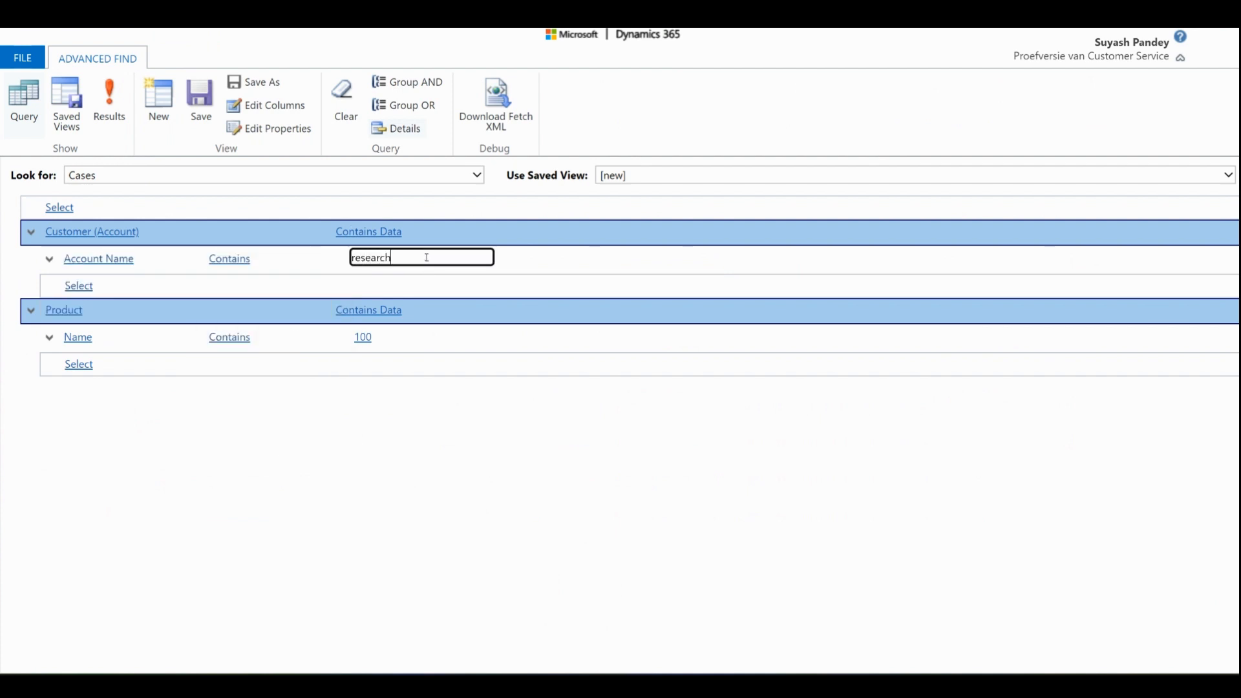
{"action": "type", "text": "research"}
{"action": "left_click", "coordinate": [110, 107]}
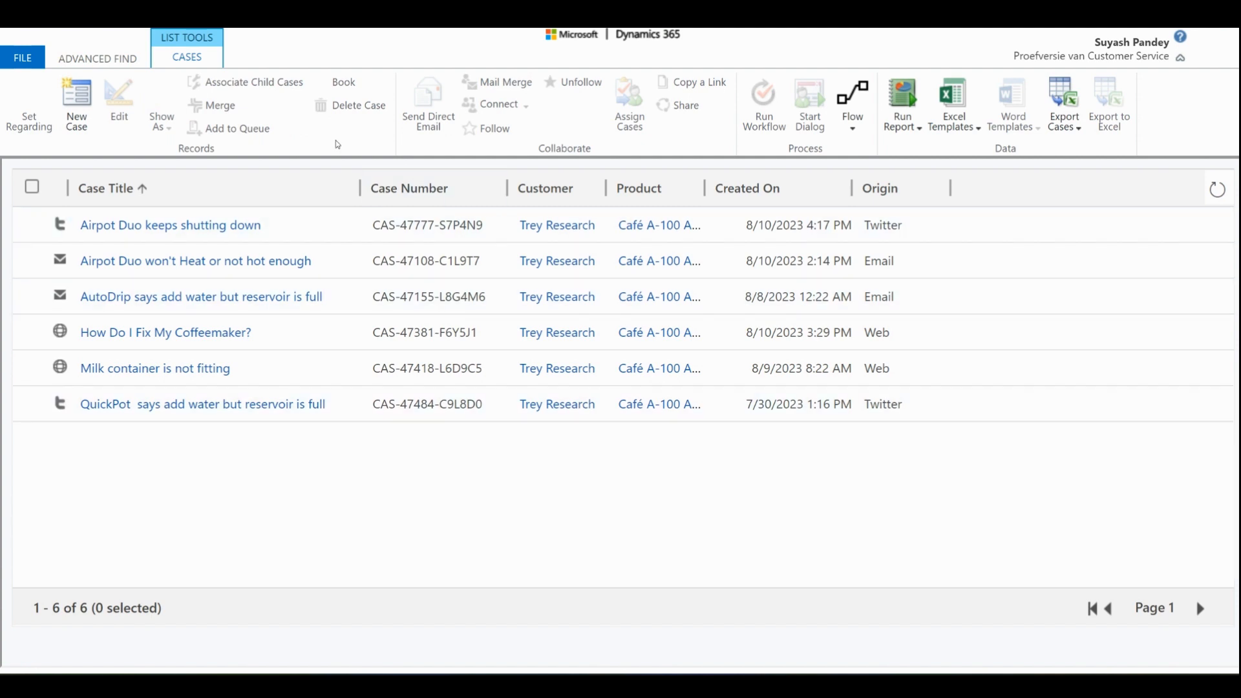
Add a case-level condition for Created On, On or After 8/9/2023, and run the query.
{"action": "left_click", "coordinate": [119, 63]}
{"action": "left_click", "coordinate": [116, 208]}
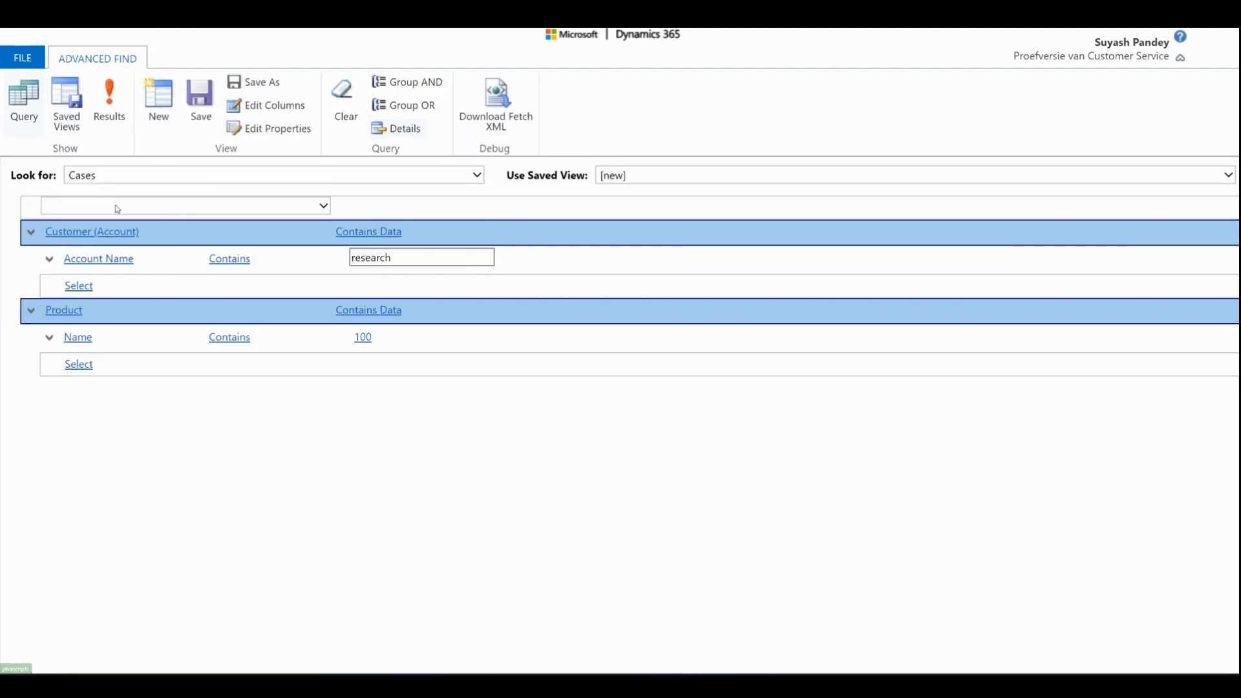
{"action": "left_click", "coordinate": [116, 207]}
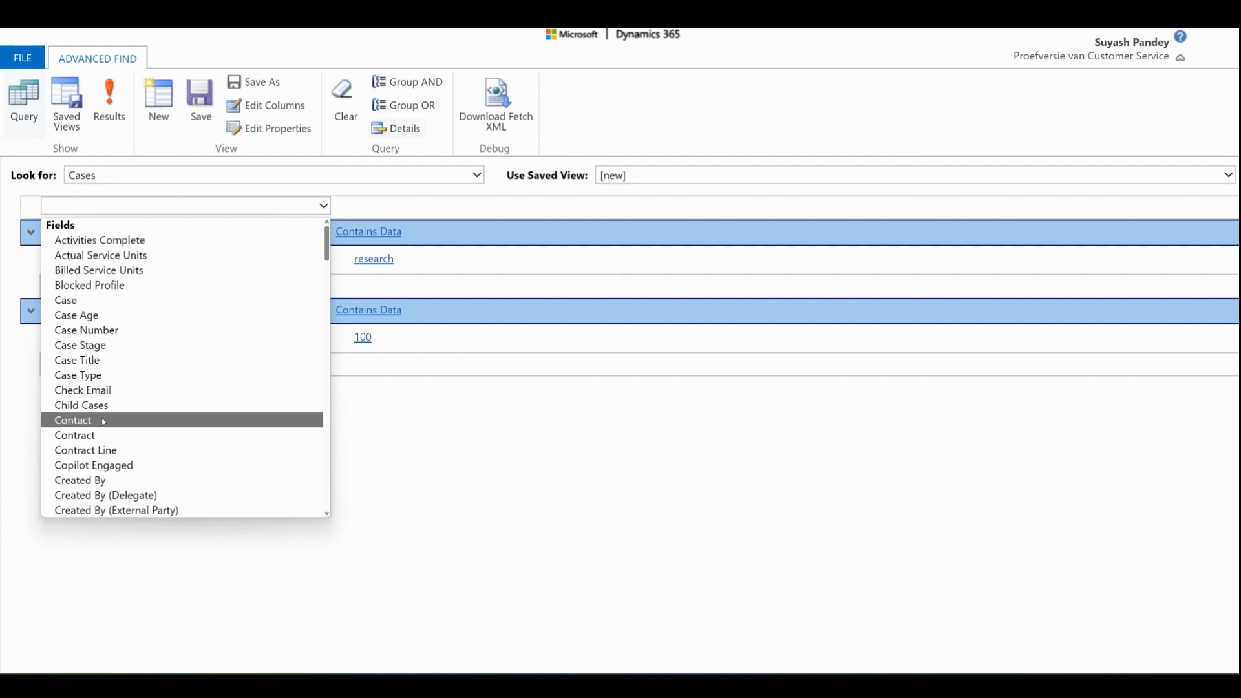
{"action": "scroll", "coordinate": [103, 452], "scroll_direction": "down", "scroll_amount": 1}
{"action": "left_click", "coordinate": [152, 479]}
{"action": "left_click", "coordinate": [237, 206]}
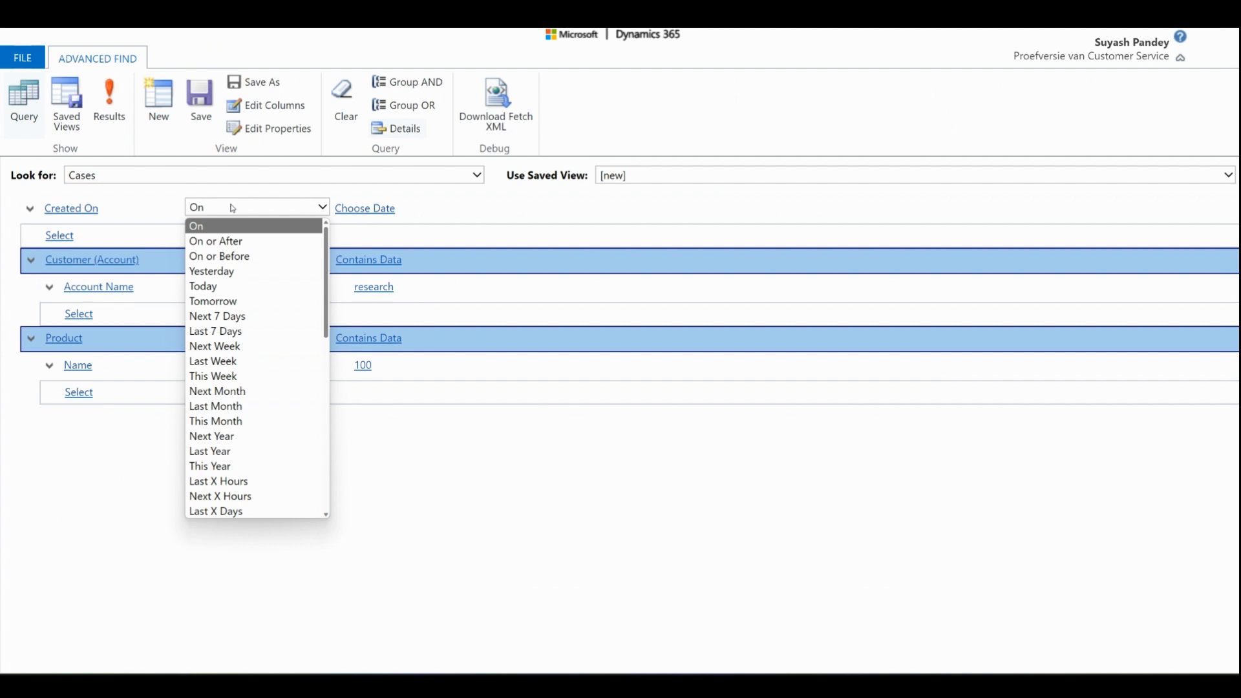
{"action": "left_click", "coordinate": [265, 240]}
{"action": "left_click", "coordinate": [457, 207]}
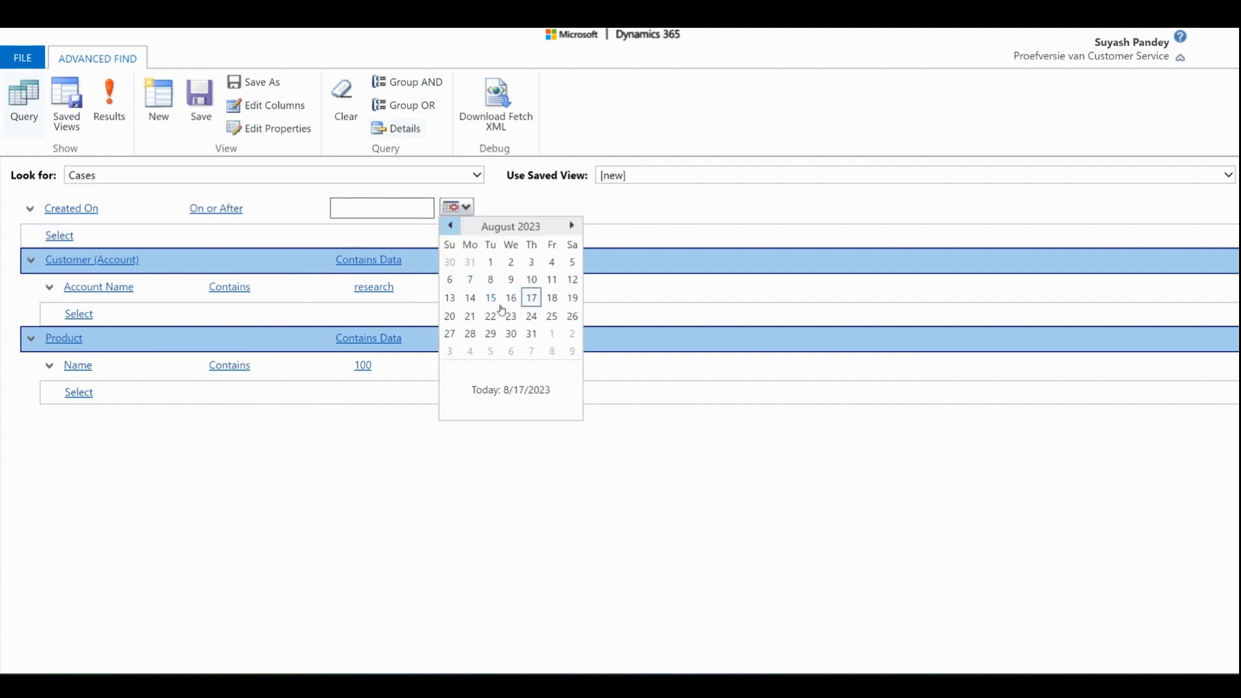
{"action": "left_click", "coordinate": [511, 280]}
{"action": "left_click", "coordinate": [110, 103]}
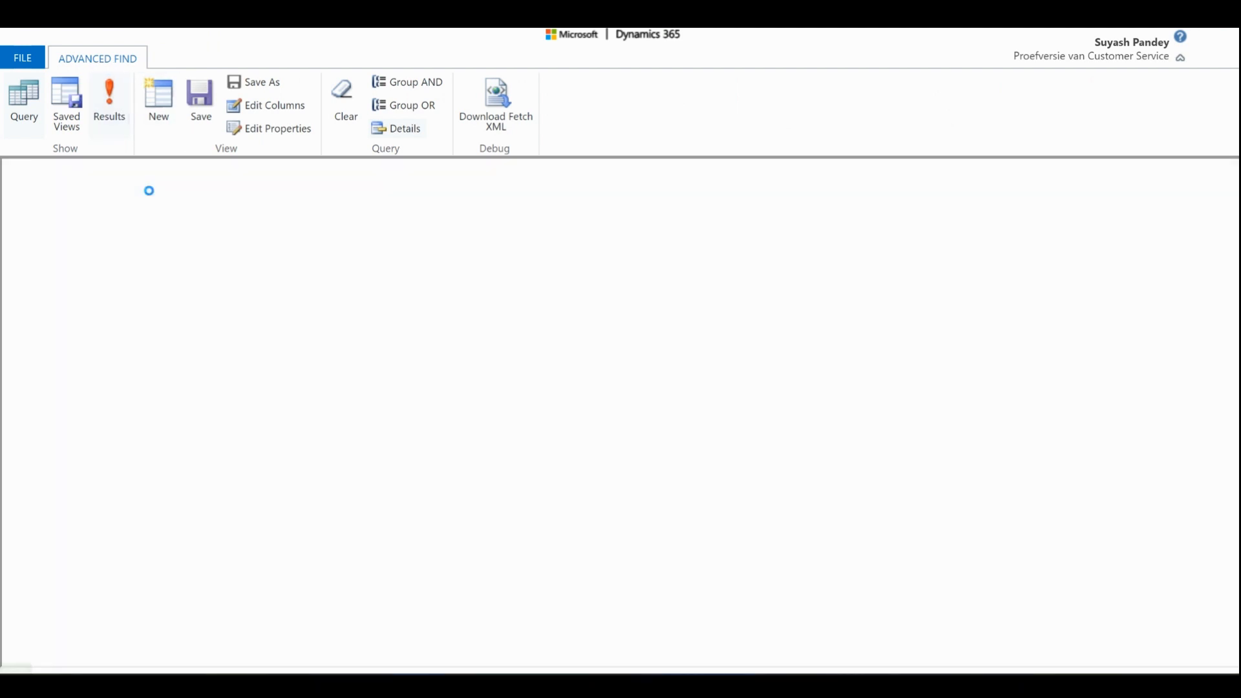
Change the Created On condition's operator to Last 7 Days and run the query.
{"action": "left_click", "coordinate": [91, 60]}
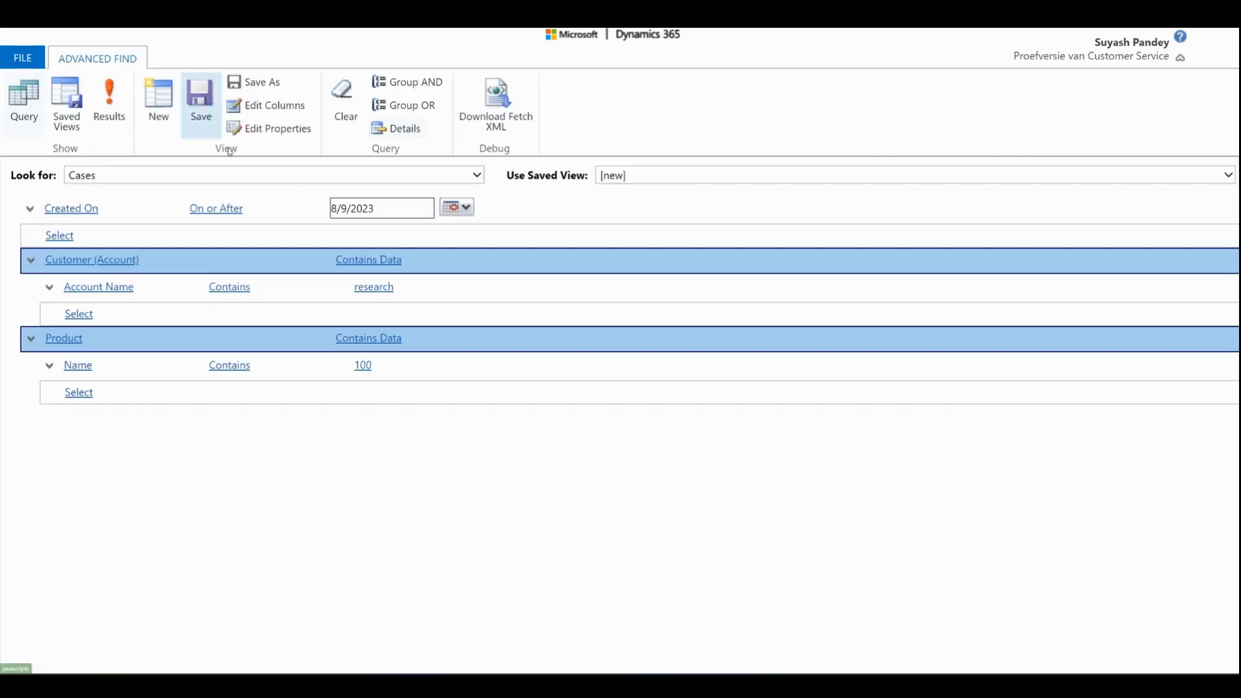
{"action": "left_click", "coordinate": [239, 208]}
{"action": "left_click", "coordinate": [243, 209]}
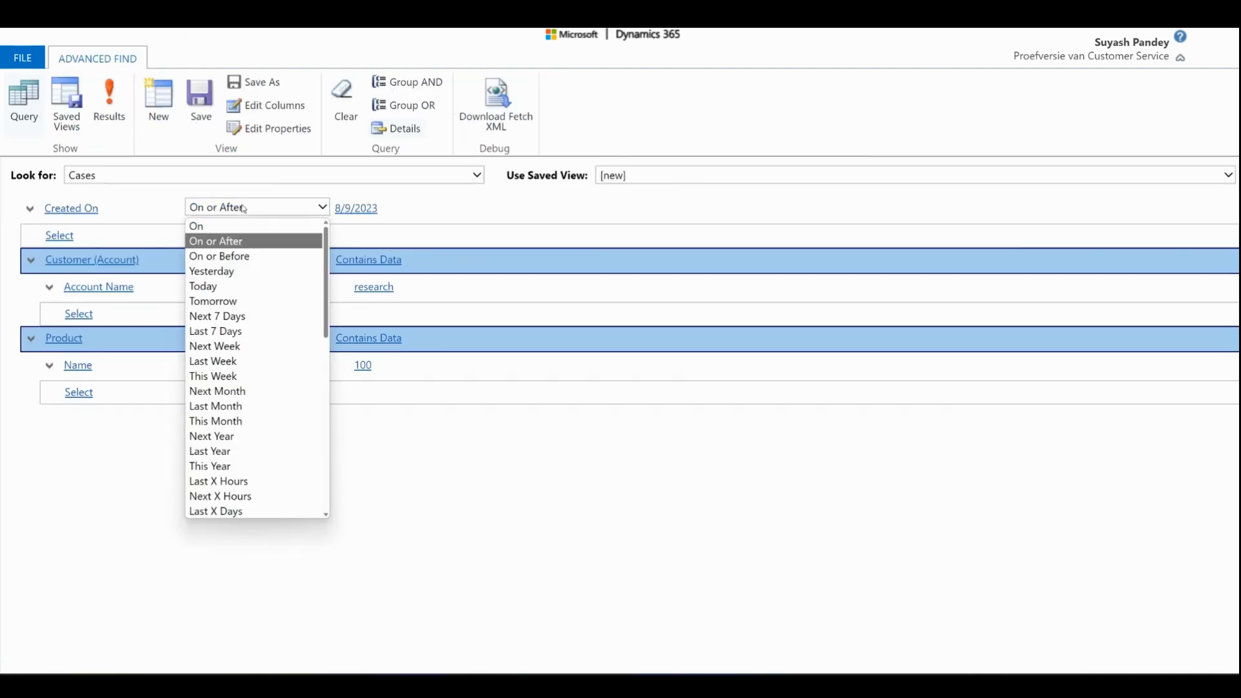
{"action": "left_click", "coordinate": [216, 331]}
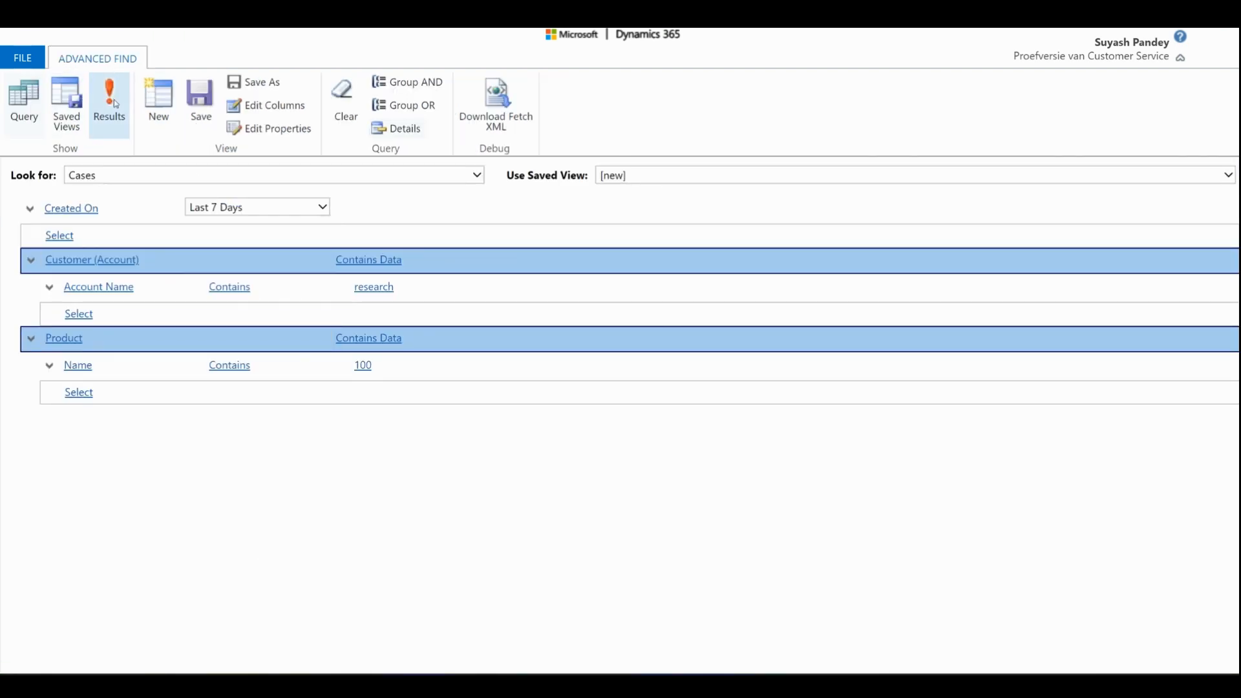
{"action": "left_click", "coordinate": [114, 102]}
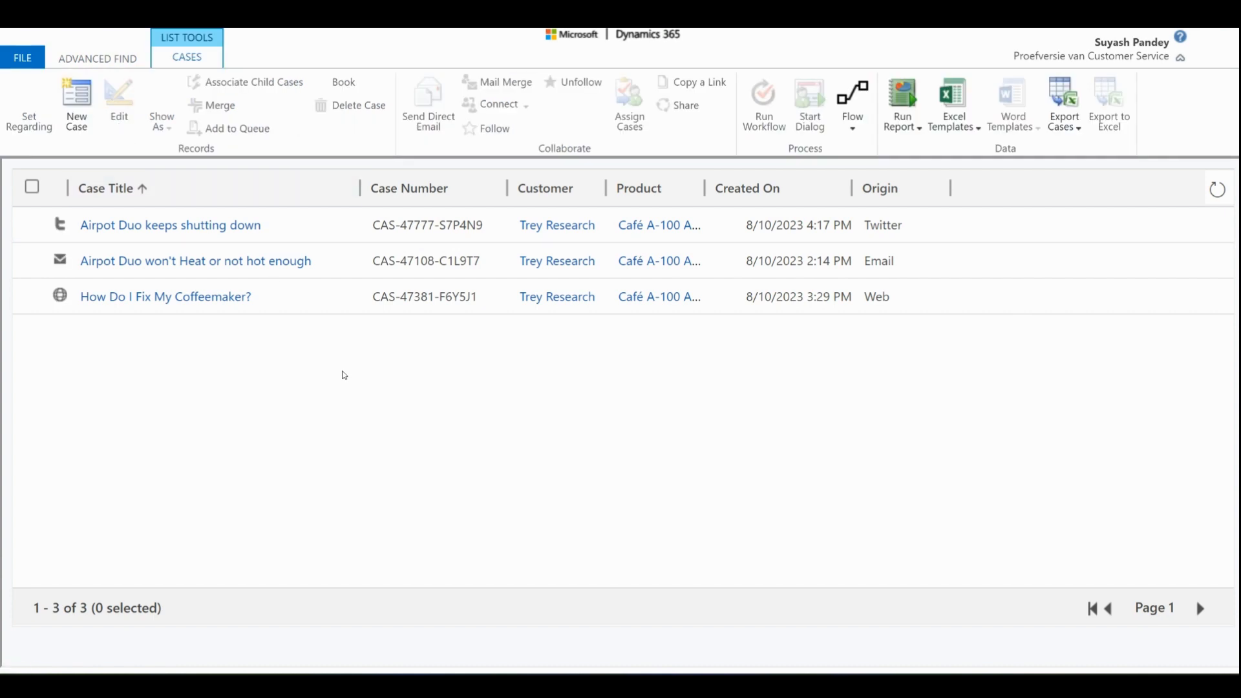
Switch the Created On condition to Last Week and run the query.
{"action": "left_click", "coordinate": [97, 58]}
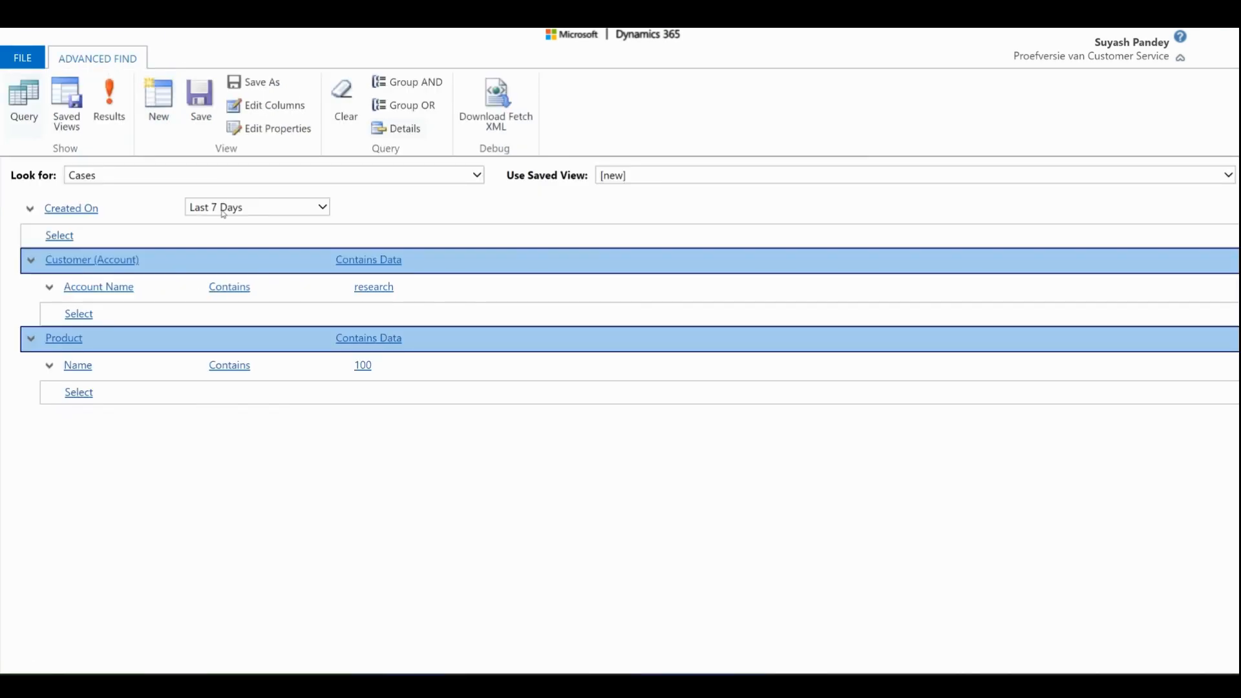
{"action": "left_click", "coordinate": [223, 214]}
{"action": "left_click", "coordinate": [219, 366]}
{"action": "left_click", "coordinate": [110, 100]}
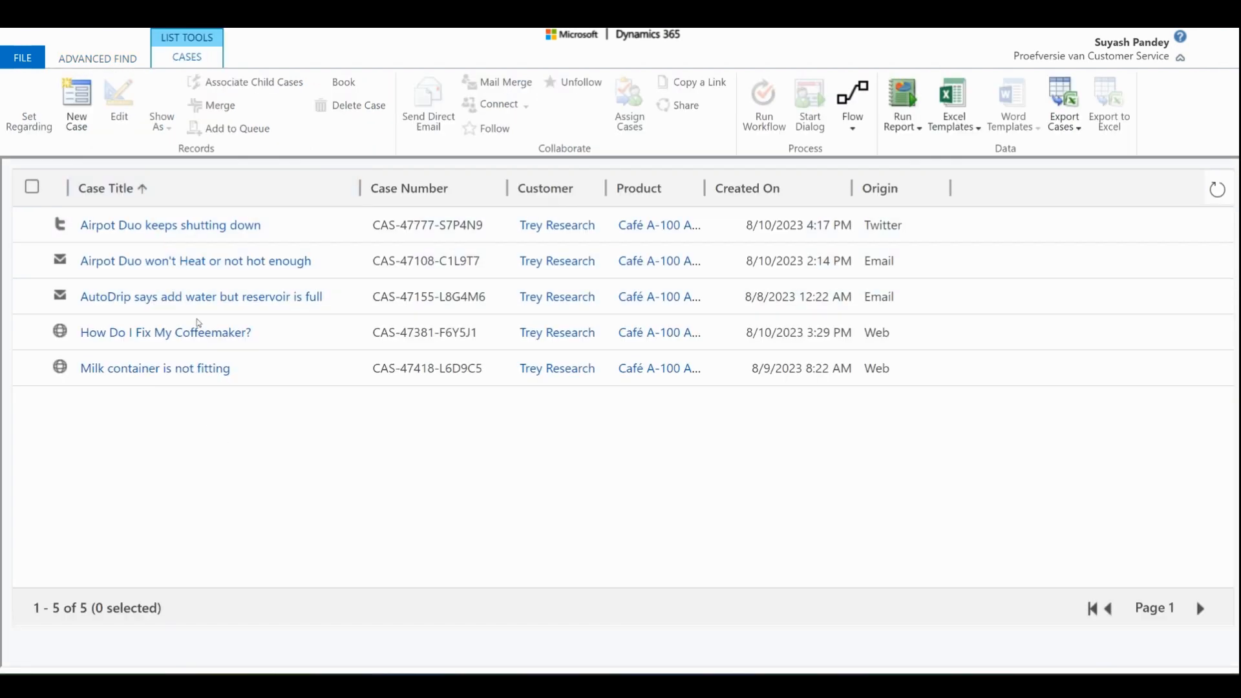
Set the Created On condition to This Month and run the query.
{"action": "left_click", "coordinate": [119, 64]}
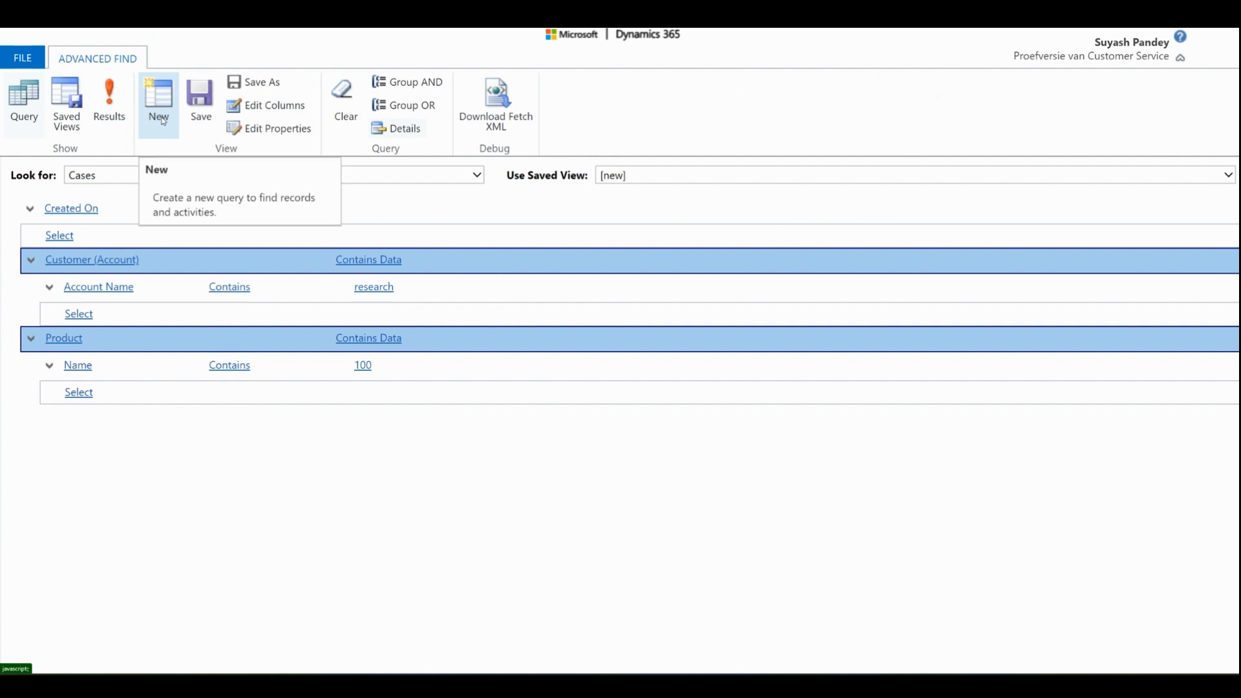
{"action": "left_click", "coordinate": [243, 208]}
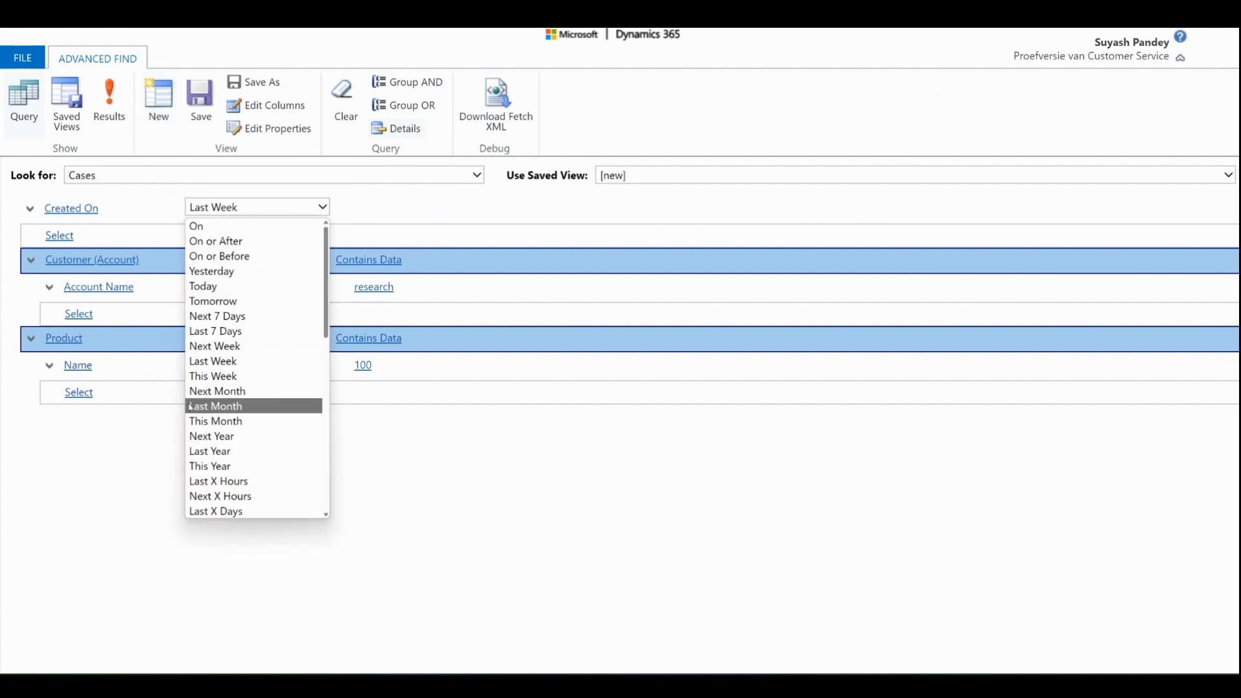
{"action": "left_click", "coordinate": [194, 421]}
{"action": "left_click", "coordinate": [110, 104]}
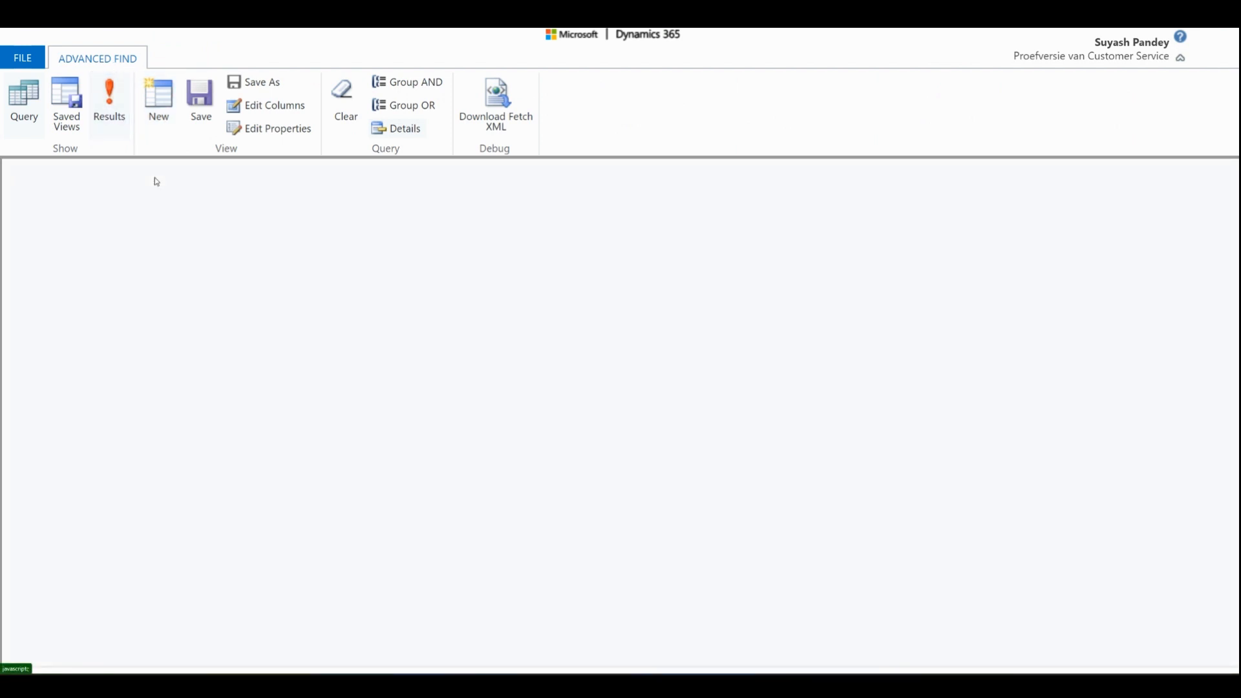
Set the Created On condition to Last Month and run the query.
{"action": "left_click", "coordinate": [123, 60]}
{"action": "left_click", "coordinate": [252, 207]}
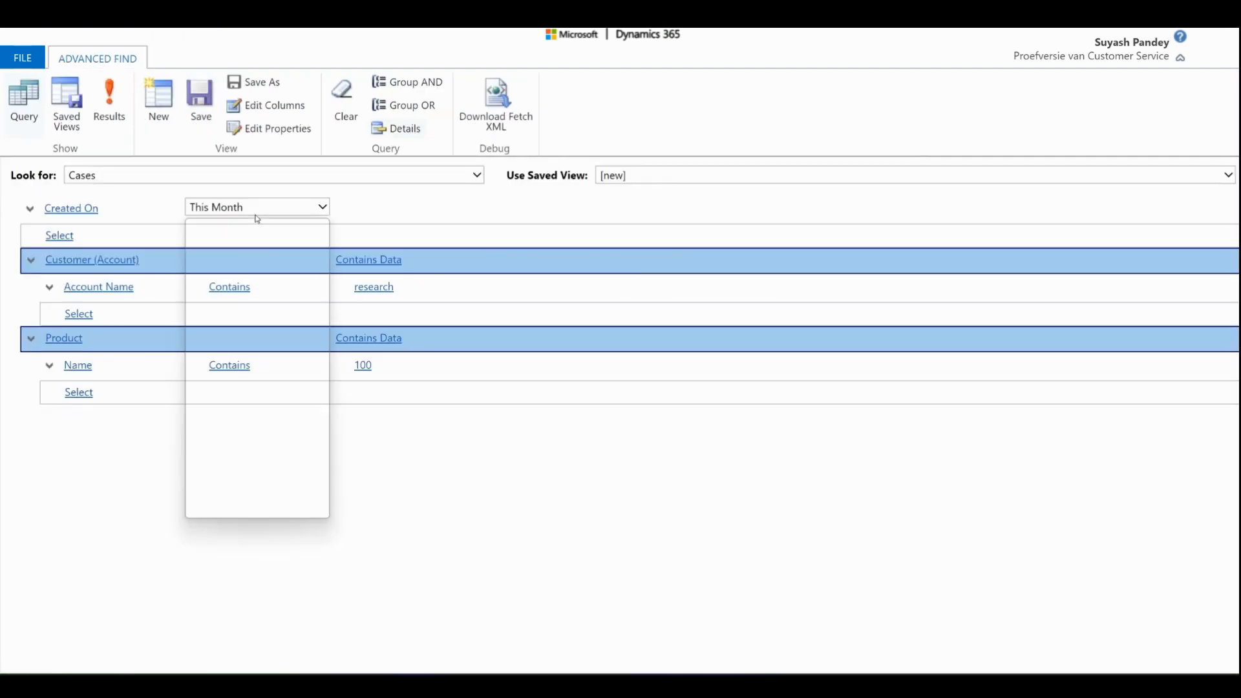
{"action": "left_click", "coordinate": [244, 406]}
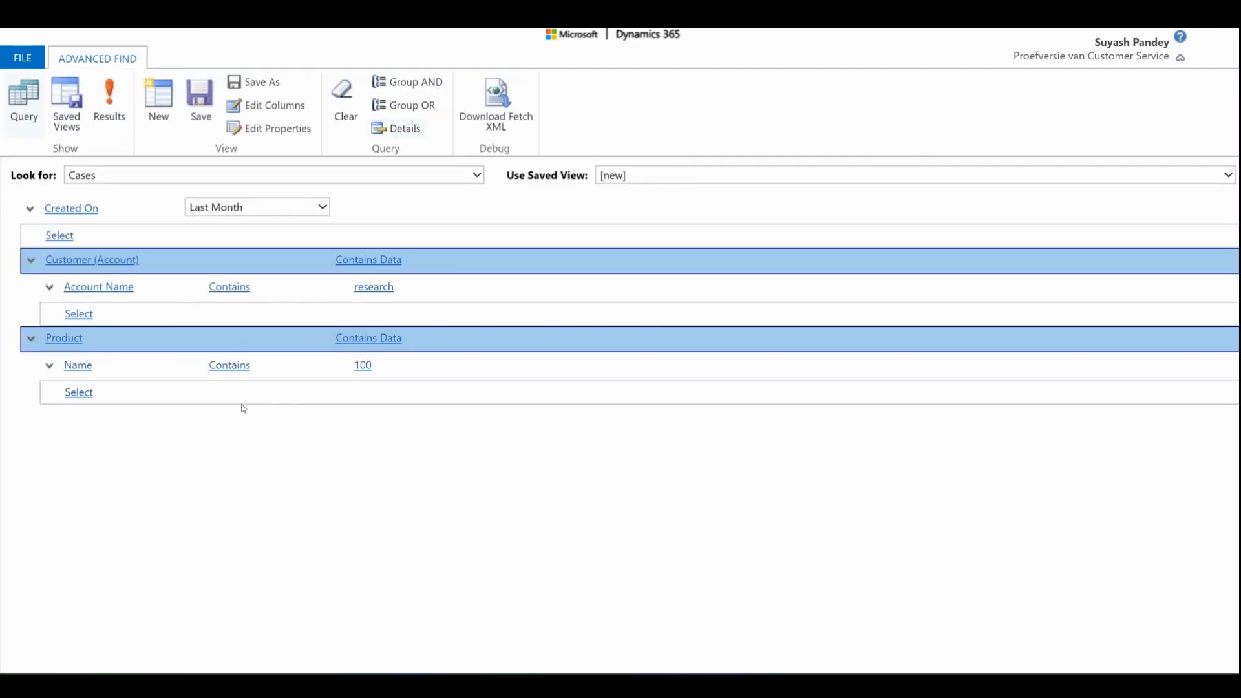
{"action": "left_click", "coordinate": [109, 104]}
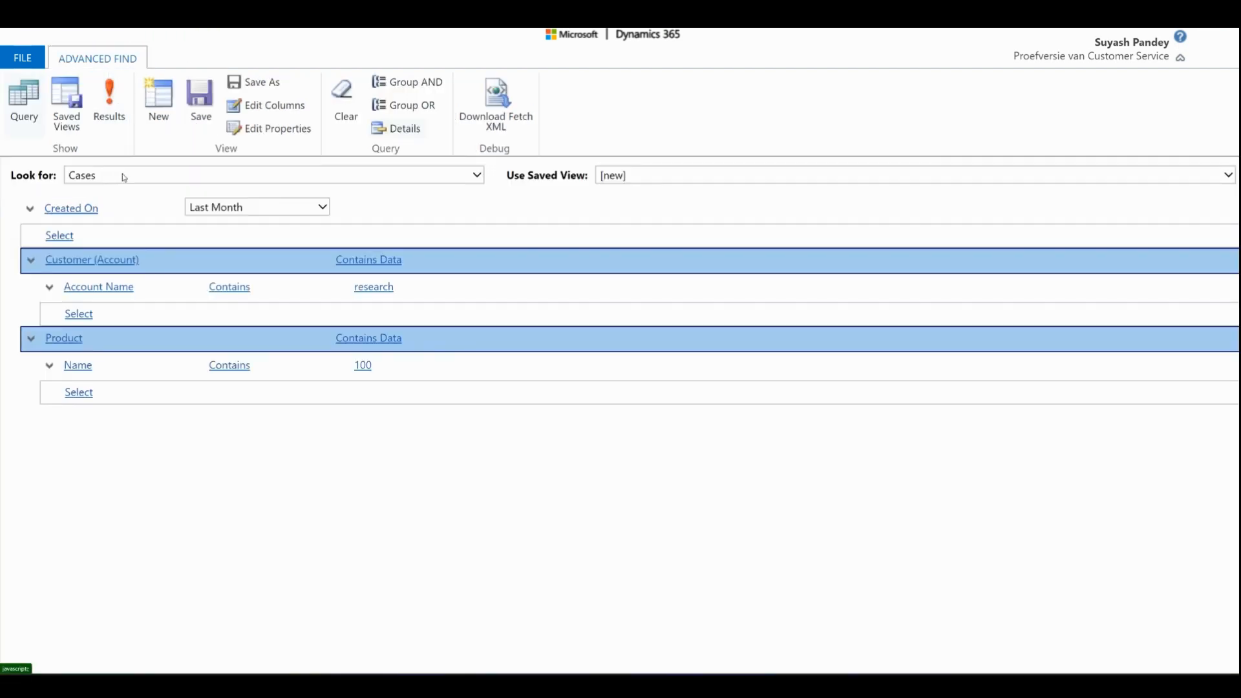
Set the Created On condition back to This Month, check the query's results, and return to the query definition.
{"action": "left_click", "coordinate": [257, 207]}
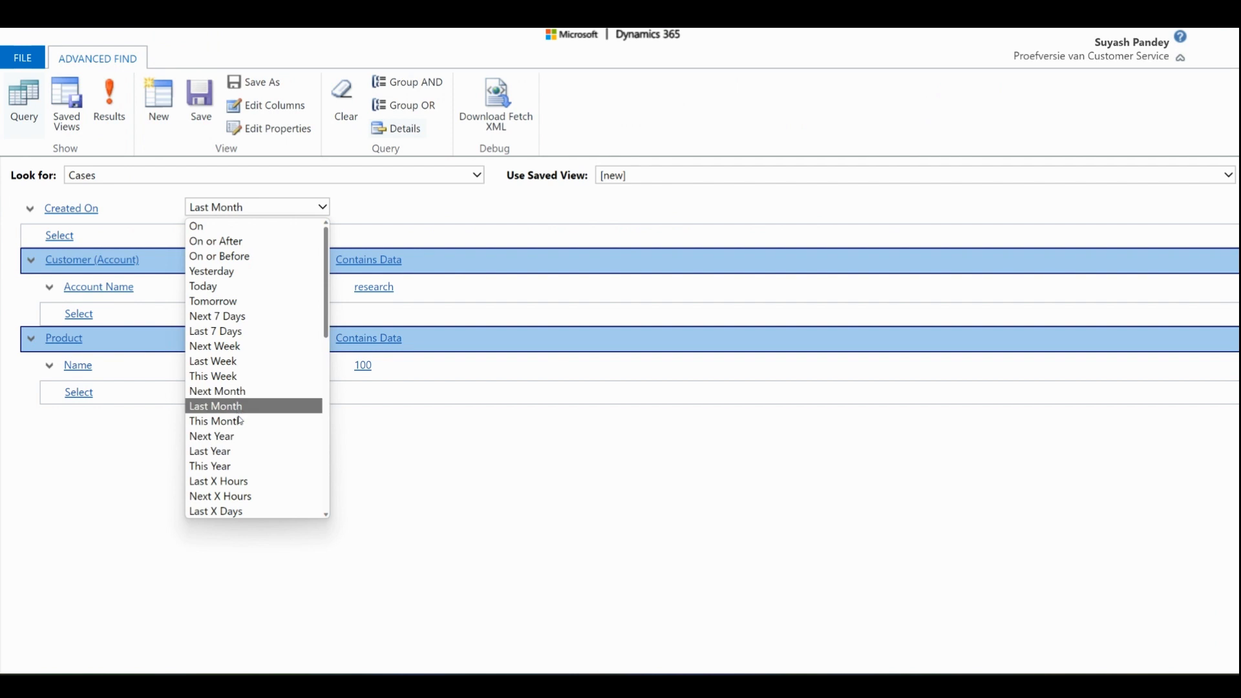
{"action": "left_click", "coordinate": [240, 420]}
{"action": "left_click", "coordinate": [109, 103]}
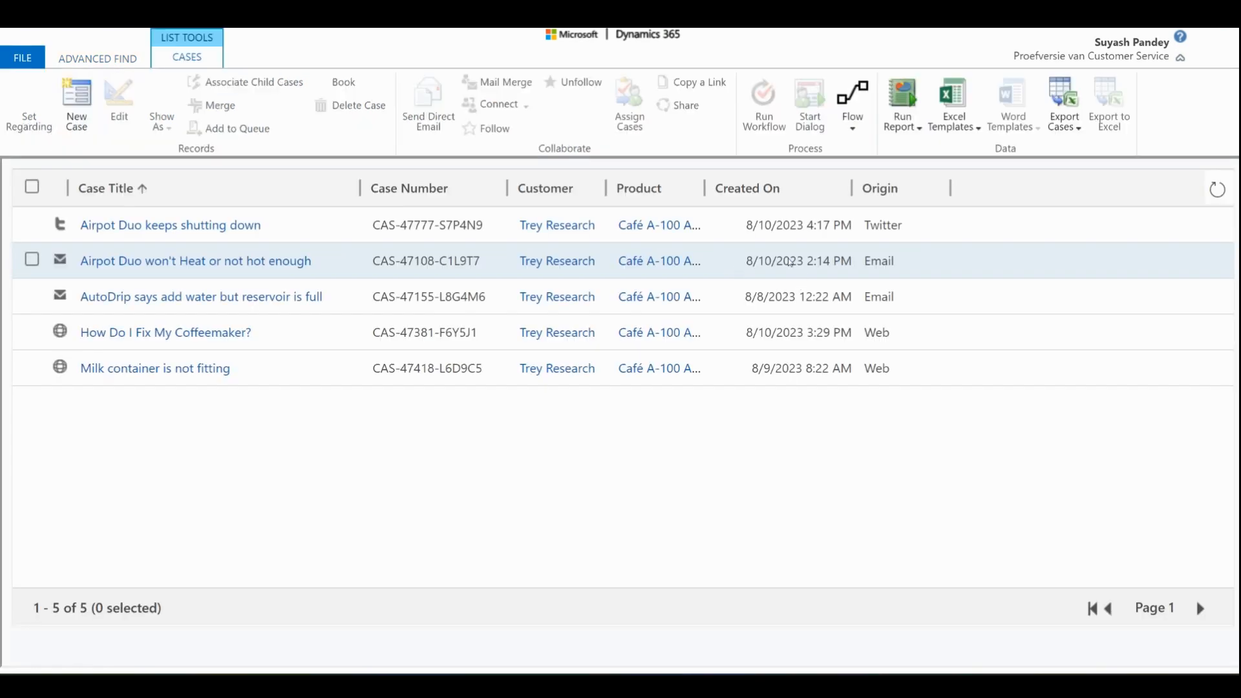
{"action": "left_click", "coordinate": [77, 55]}
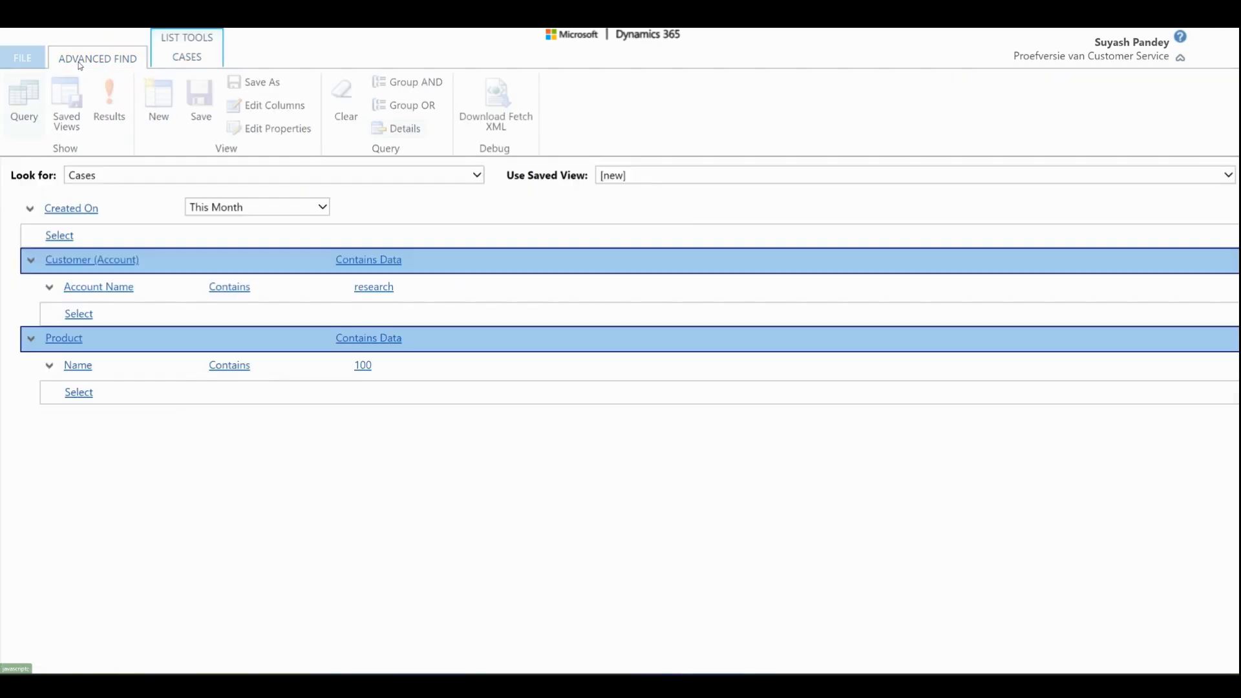
Add a condition to the case query requiring Origin to equal Twitter.
{"action": "left_click", "coordinate": [175, 238]}
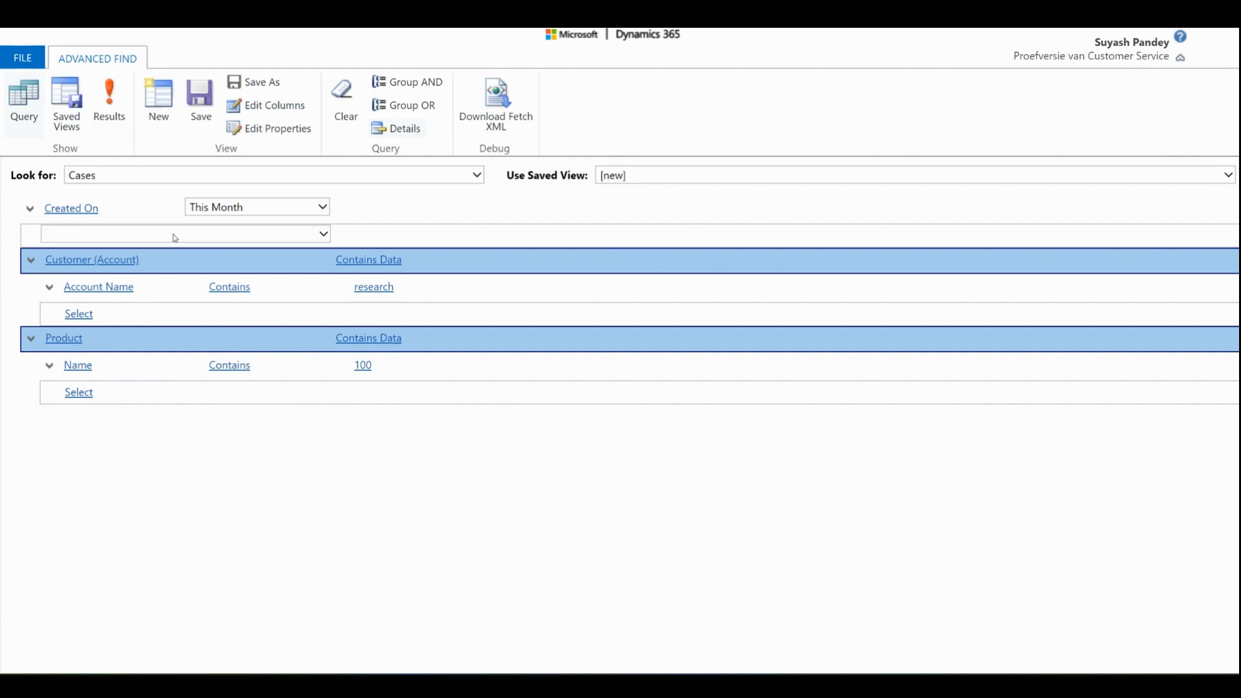
{"action": "left_click", "coordinate": [108, 239]}
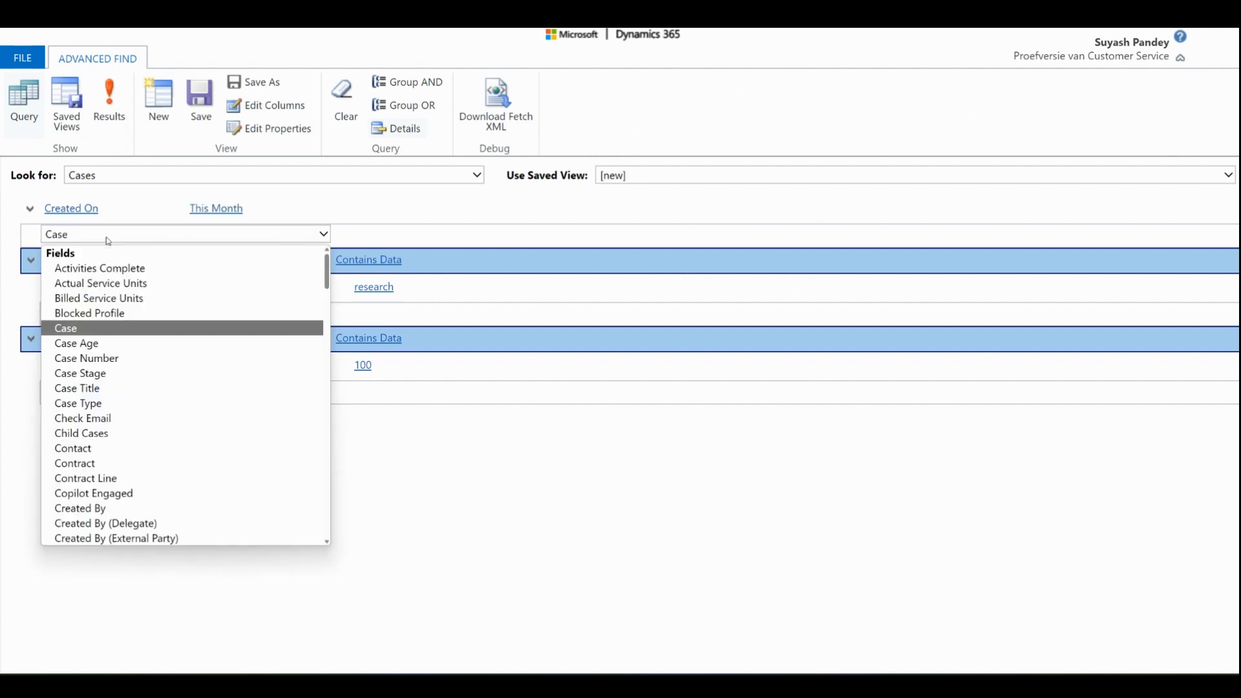
{"action": "type", "text": "or"}
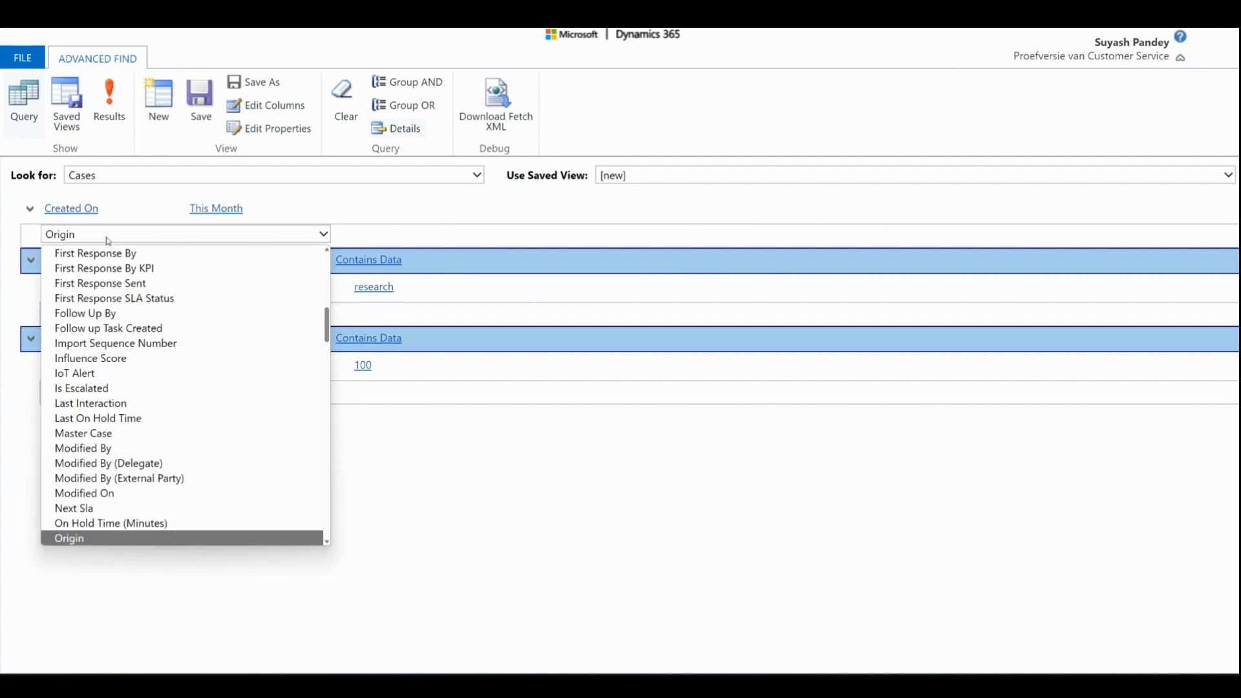
{"action": "key", "text": "Return"}
{"action": "left_click", "coordinate": [417, 233]}
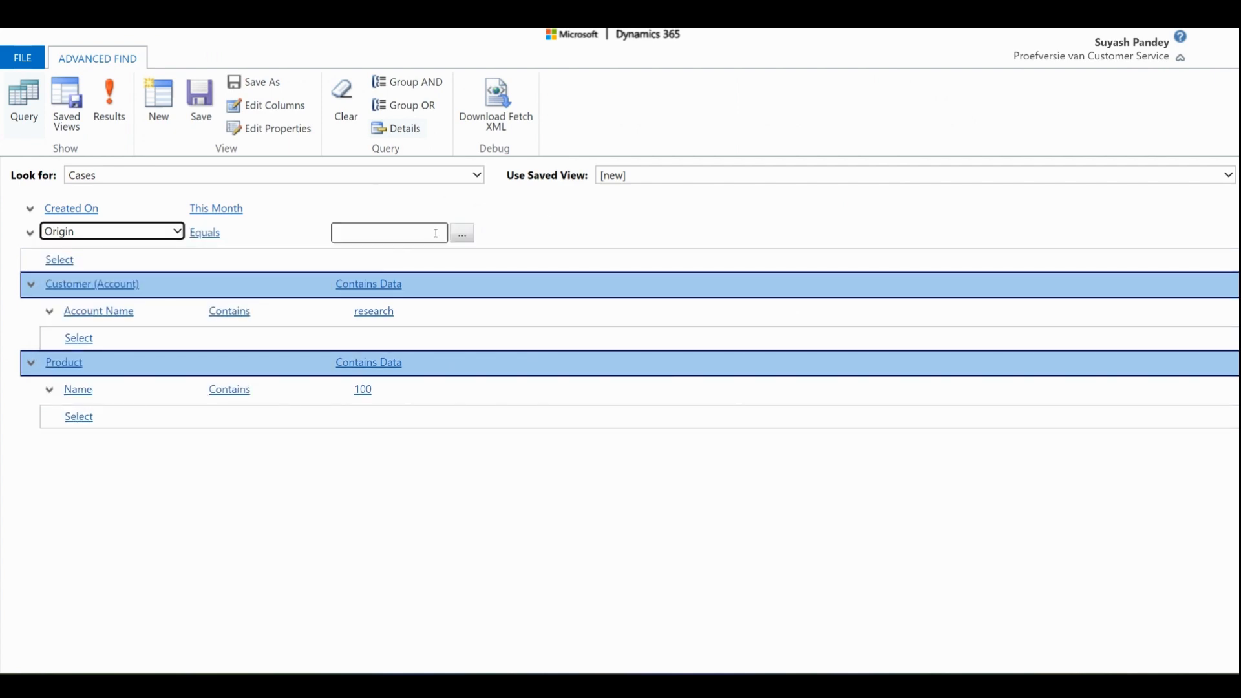
{"action": "left_click", "coordinate": [462, 234]}
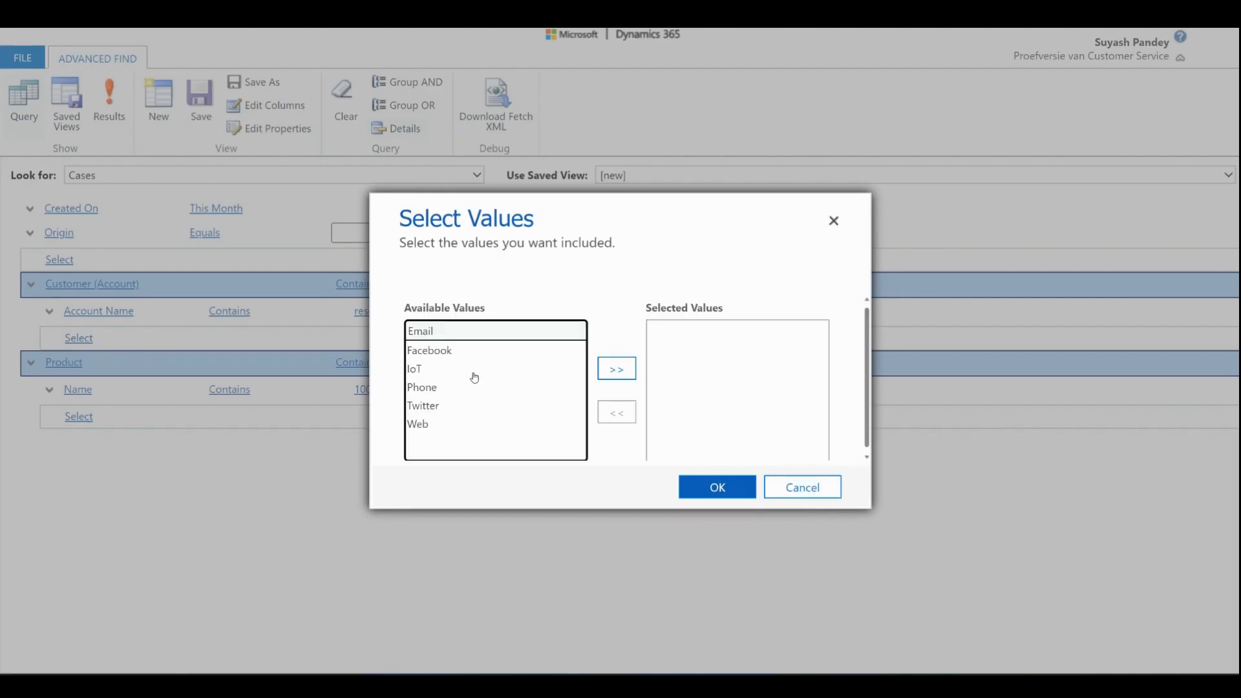
{"action": "double_click", "coordinate": [445, 408]}
{"action": "left_click", "coordinate": [702, 490]}
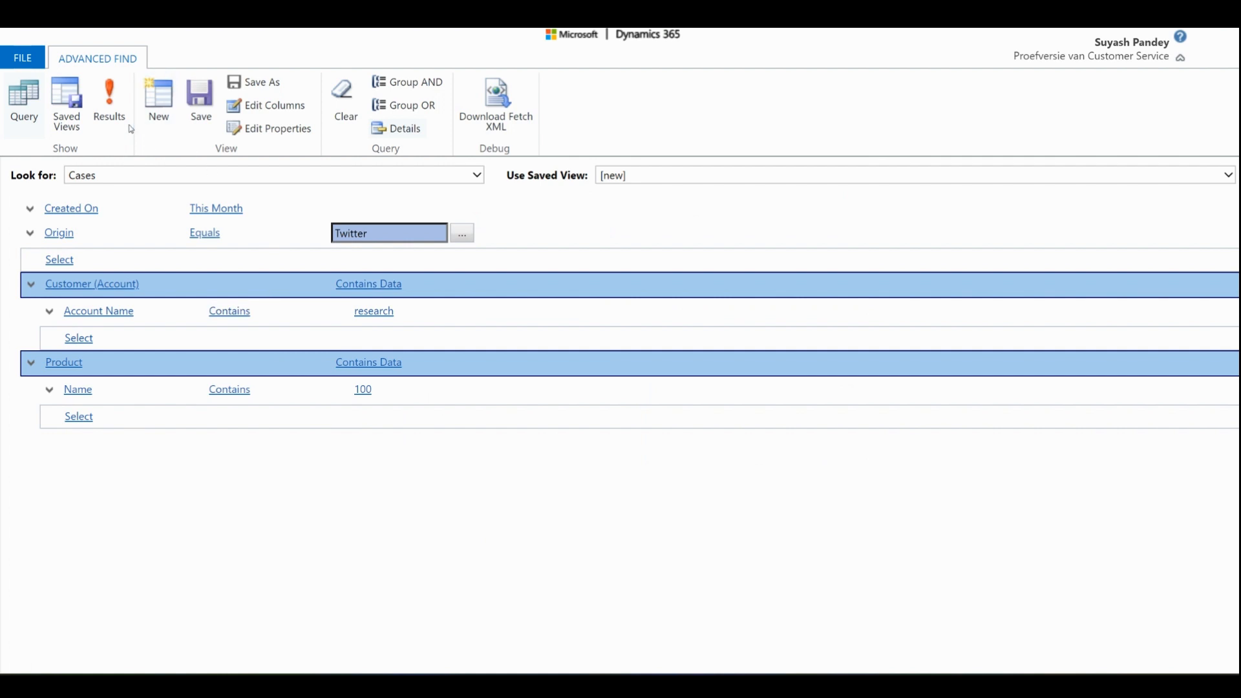
Run the query, widen the Product column in the results, and return to the query definition.
{"action": "left_click", "coordinate": [123, 119]}
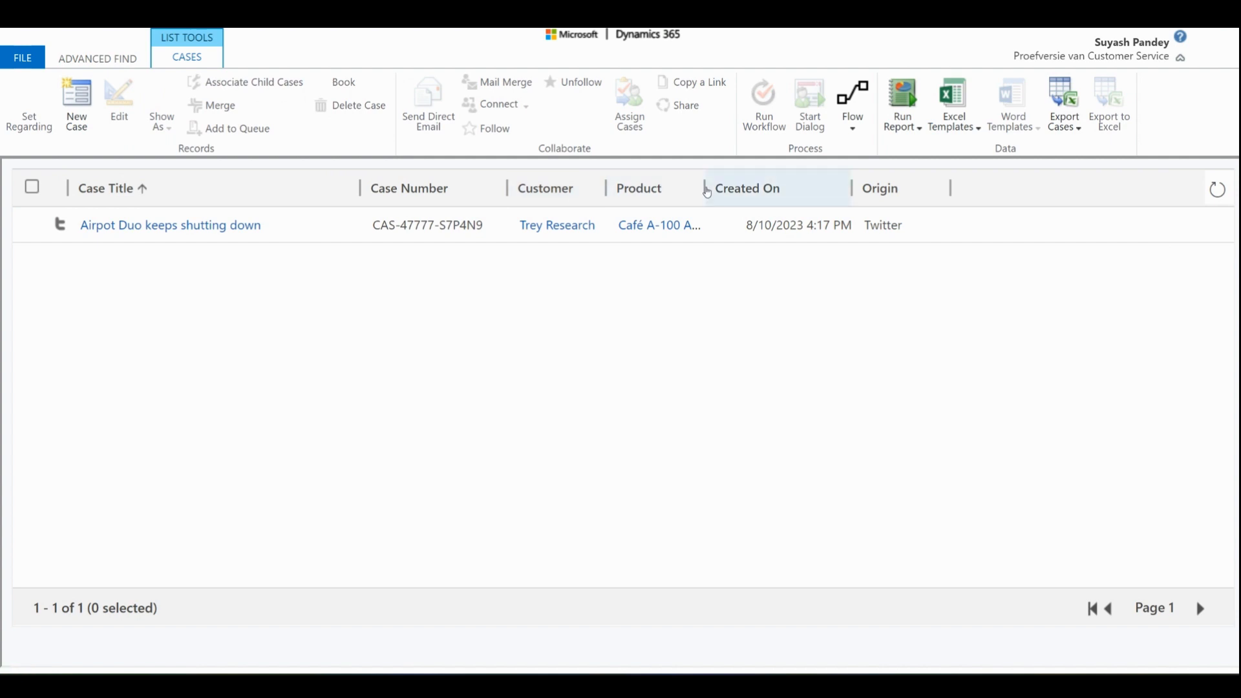
{"action": "left_click_drag", "start_coordinate": [703, 187], "coordinate": [810, 188]}
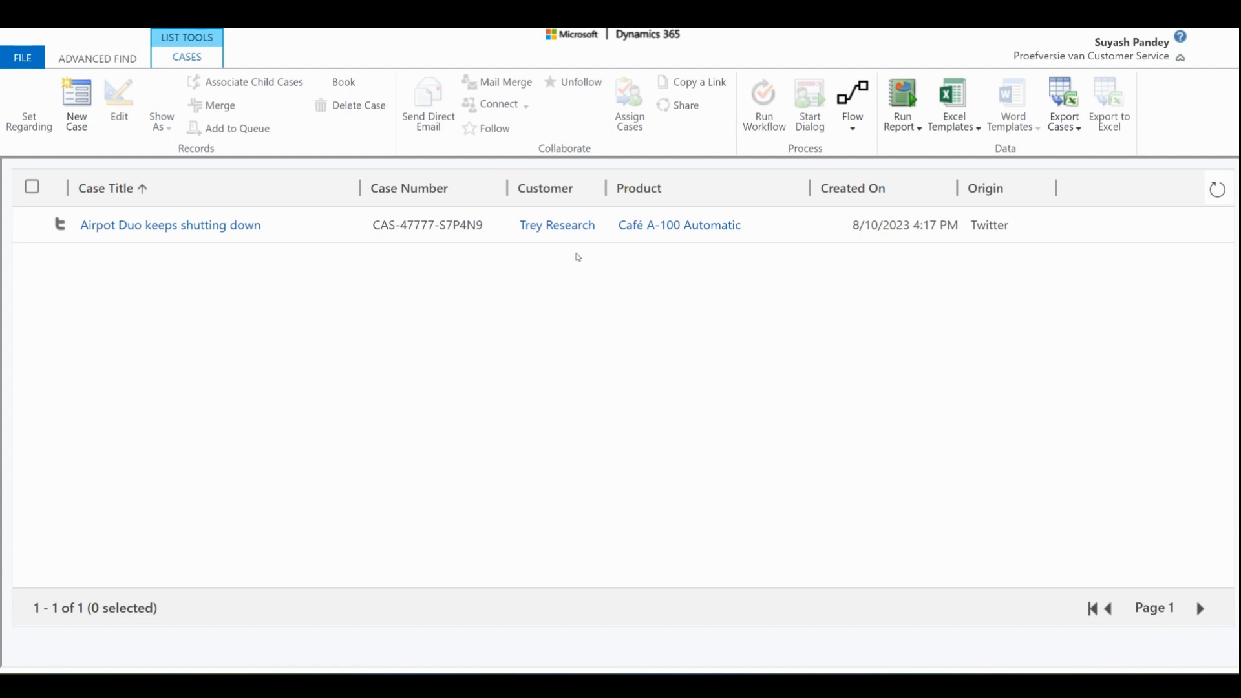
{"action": "left_click", "coordinate": [120, 63]}
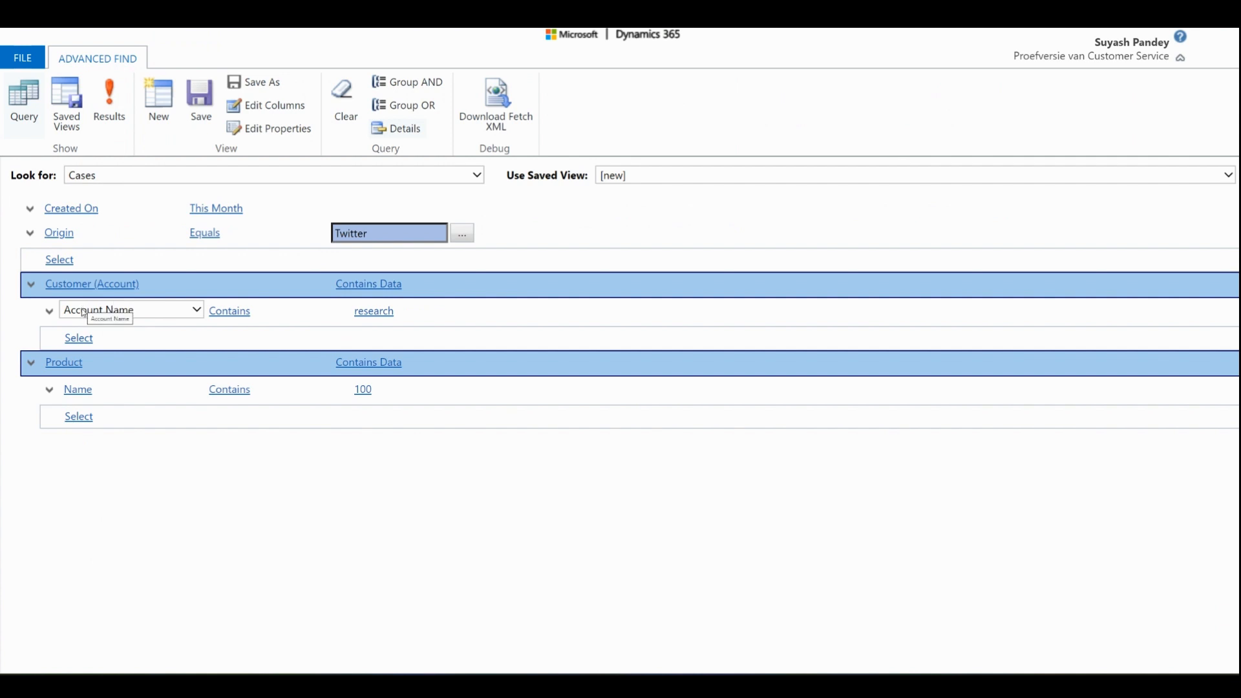
Delete the Account Name condition under Customer (Account), check the query's results, and return to the query definition.
{"action": "left_click", "coordinate": [50, 311]}
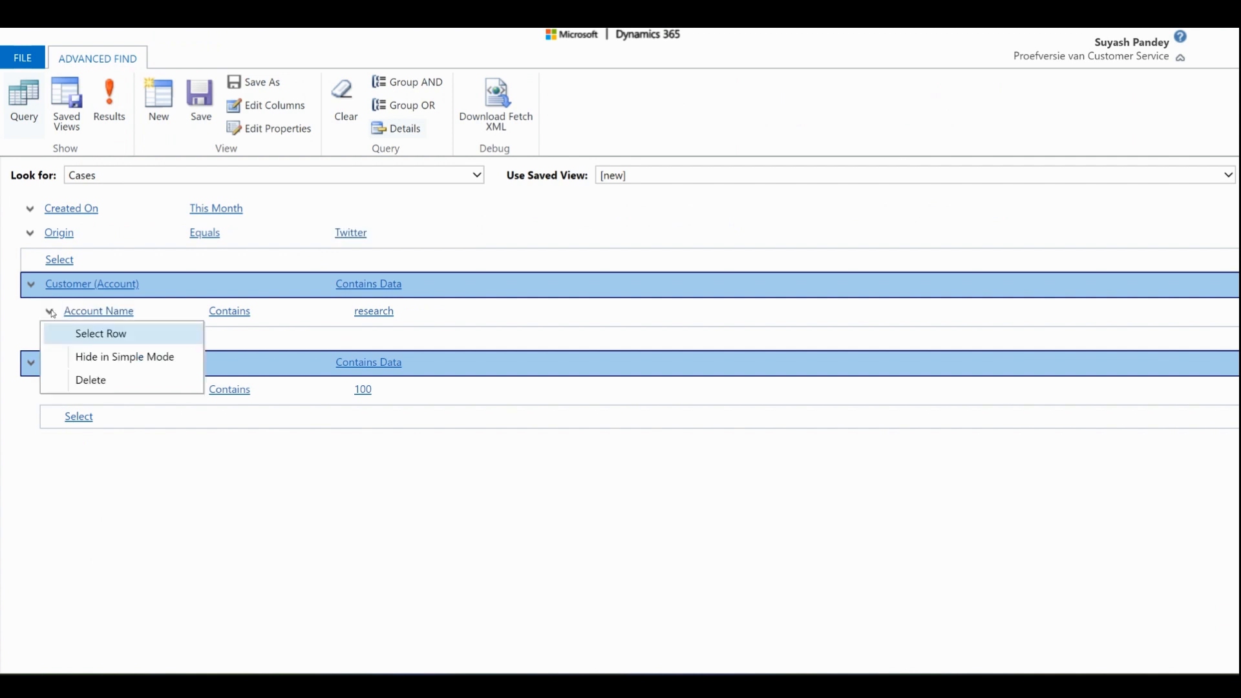
{"action": "left_click", "coordinate": [91, 381]}
{"action": "left_click", "coordinate": [666, 69]}
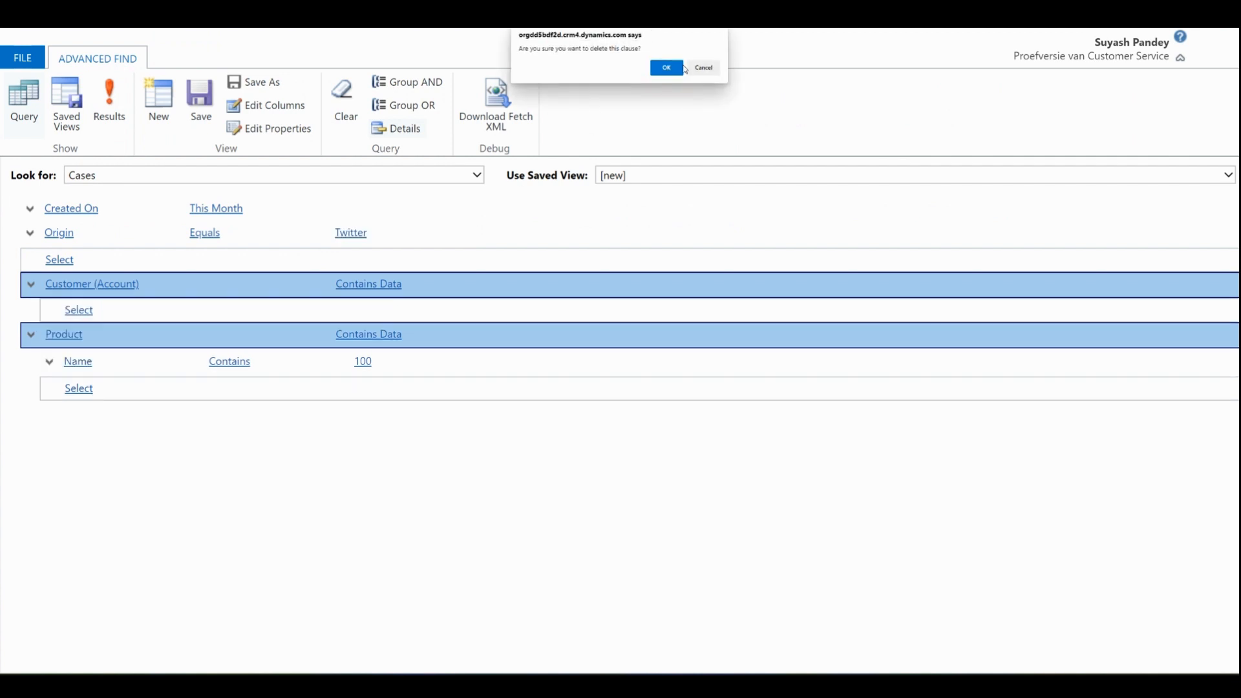
{"action": "left_click", "coordinate": [109, 97]}
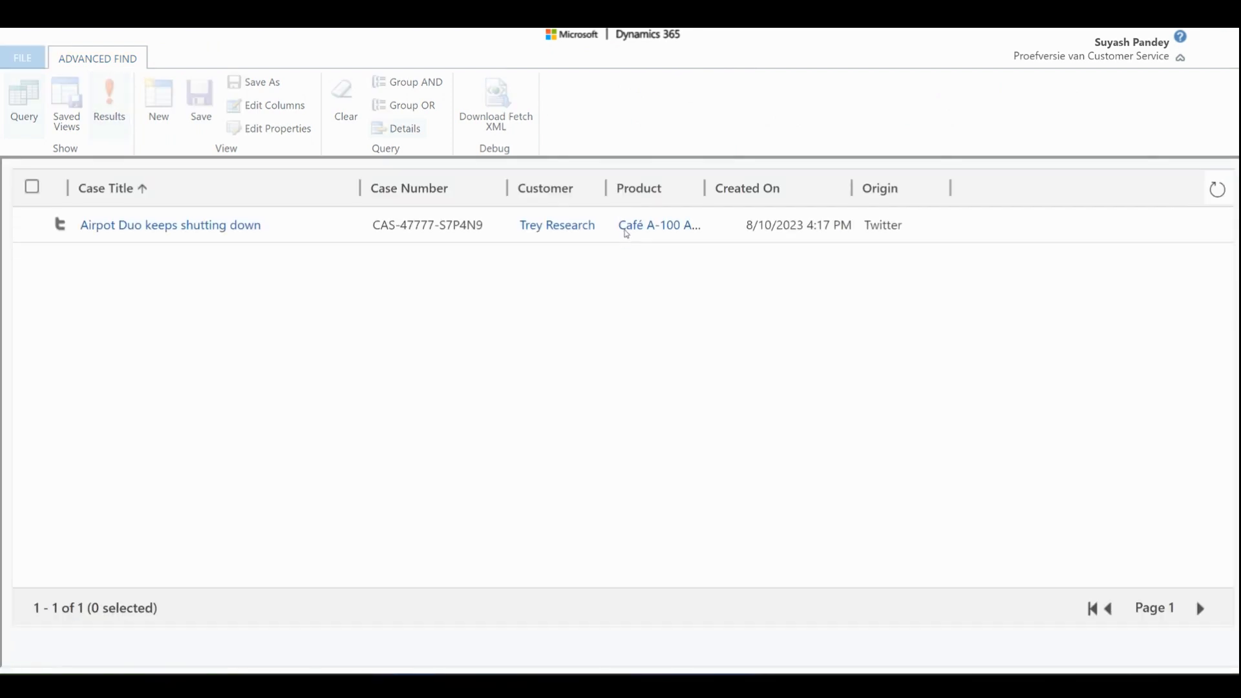
{"action": "left_click", "coordinate": [78, 62]}
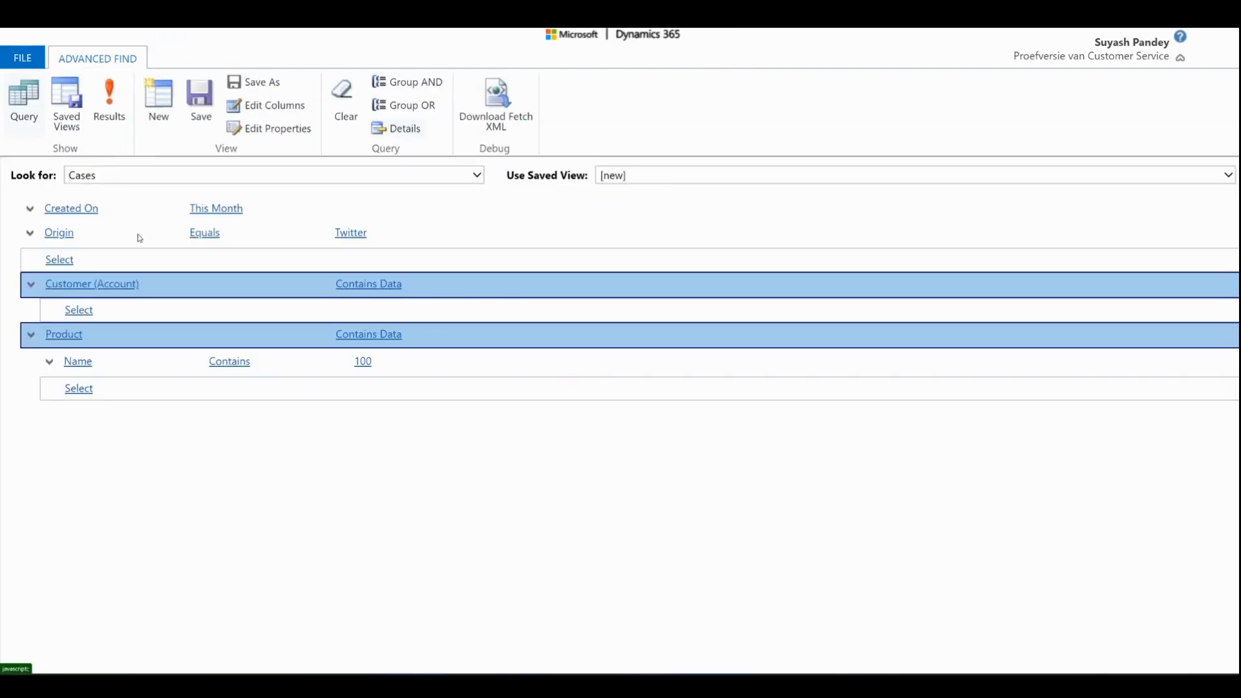
Set the Created On condition to Next X Days with a value of 50 and run the query.
{"action": "left_click", "coordinate": [219, 208]}
{"action": "left_click", "coordinate": [230, 207]}
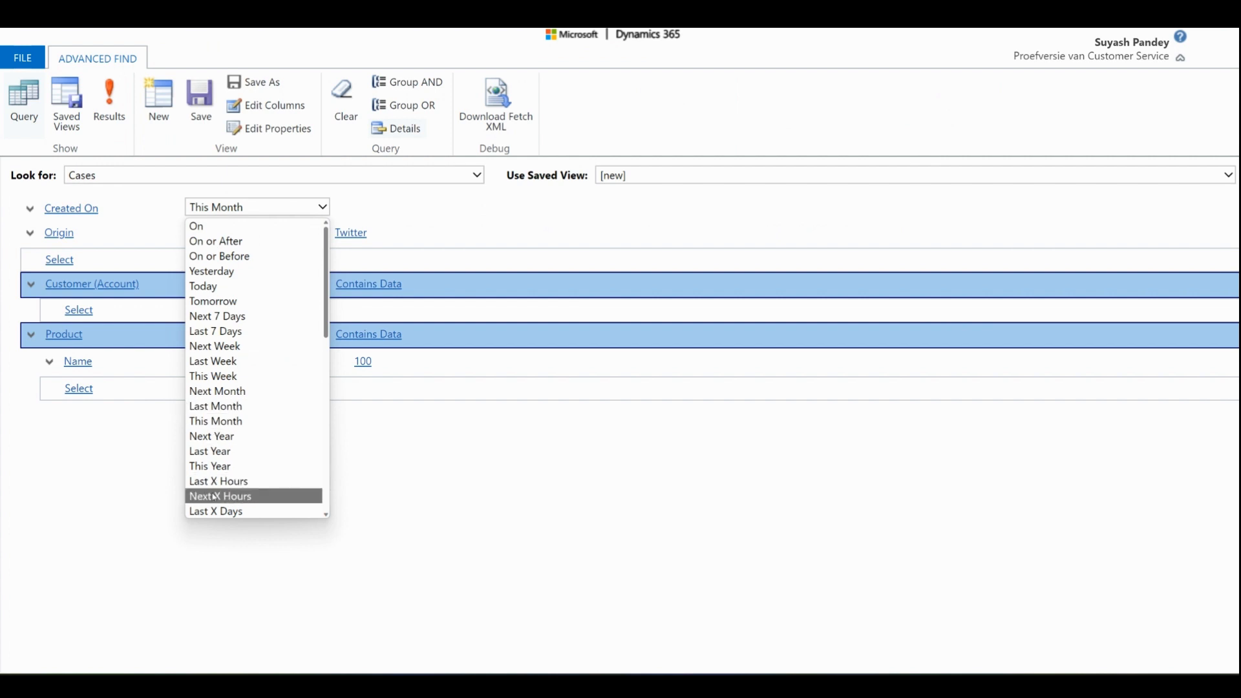
{"action": "scroll", "coordinate": [265, 446], "scroll_direction": "down", "scroll_amount": 2}
{"action": "left_click", "coordinate": [270, 441]}
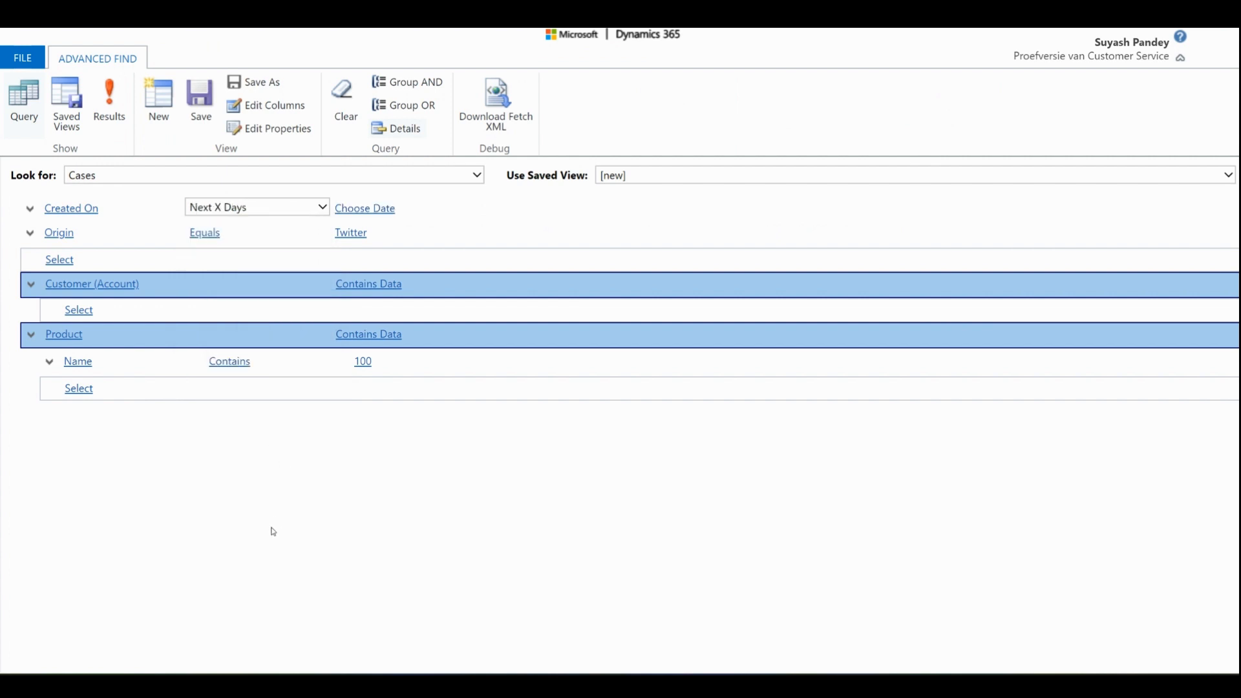
{"action": "left_click", "coordinate": [395, 208]}
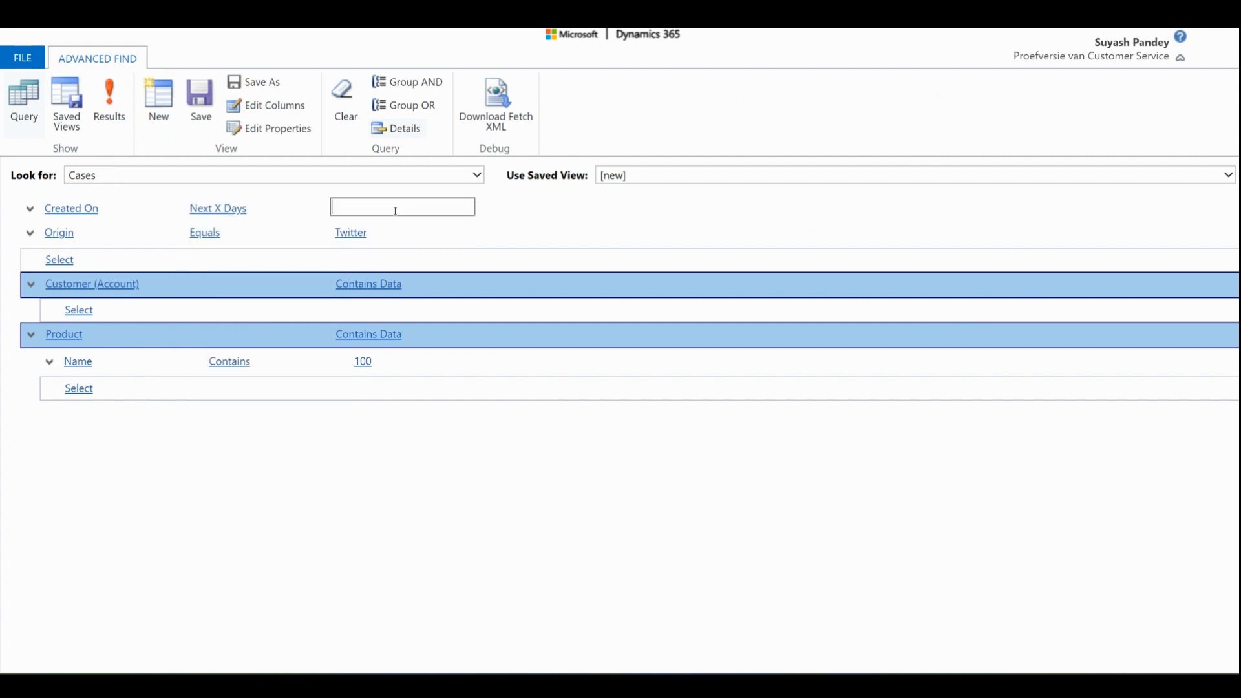
{"action": "type", "text": "50"}
{"action": "left_click", "coordinate": [109, 110]}
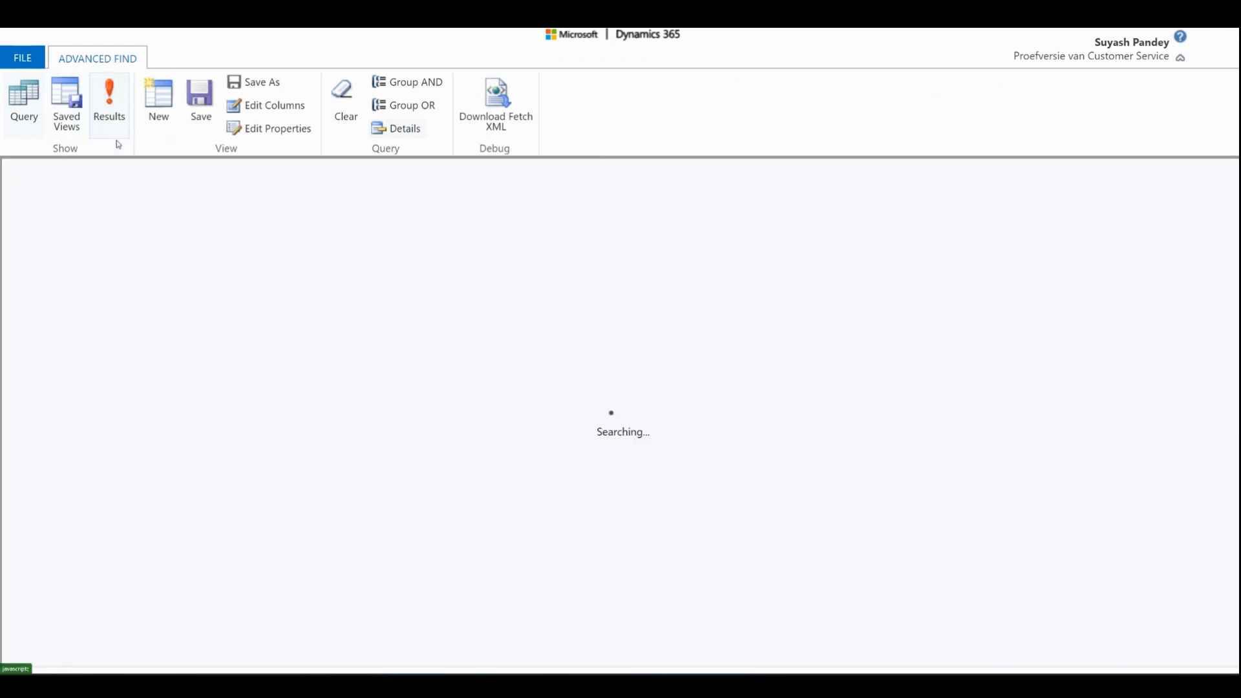
{"action": "left_click", "coordinate": [97, 58]}
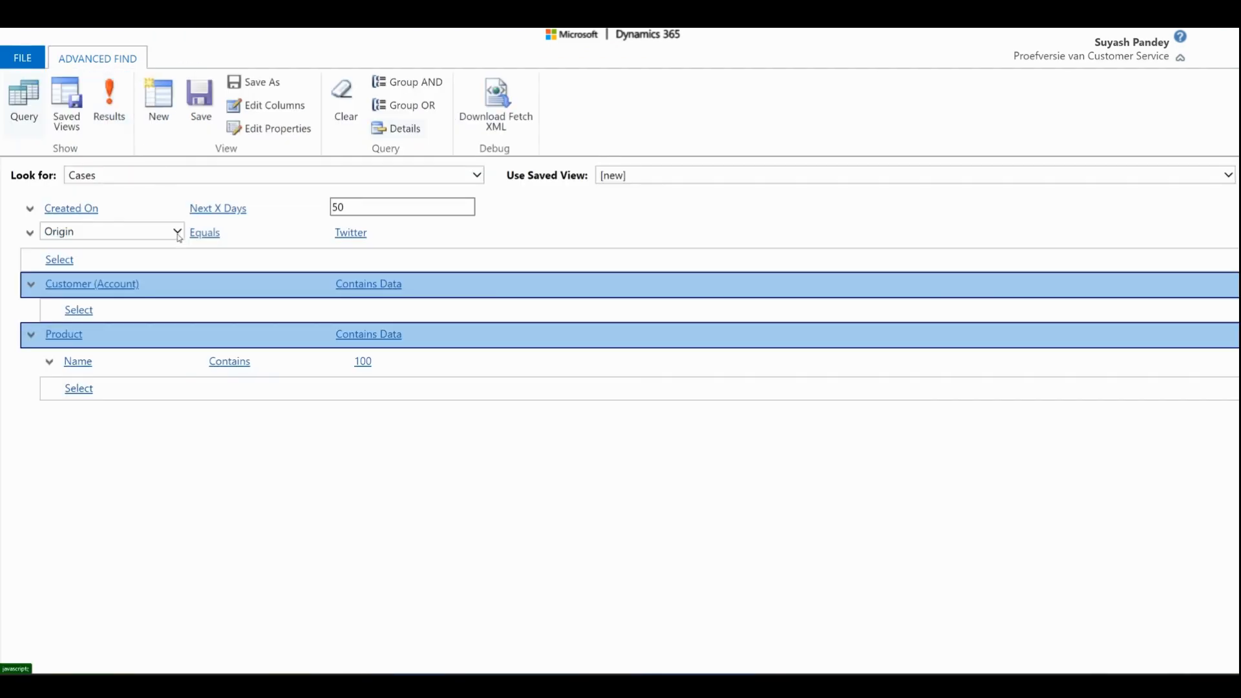
Switch the Created On condition to Last X Days, keeping 50 days, and run the query.
{"action": "left_click", "coordinate": [263, 205]}
{"action": "left_click", "coordinate": [264, 205]}
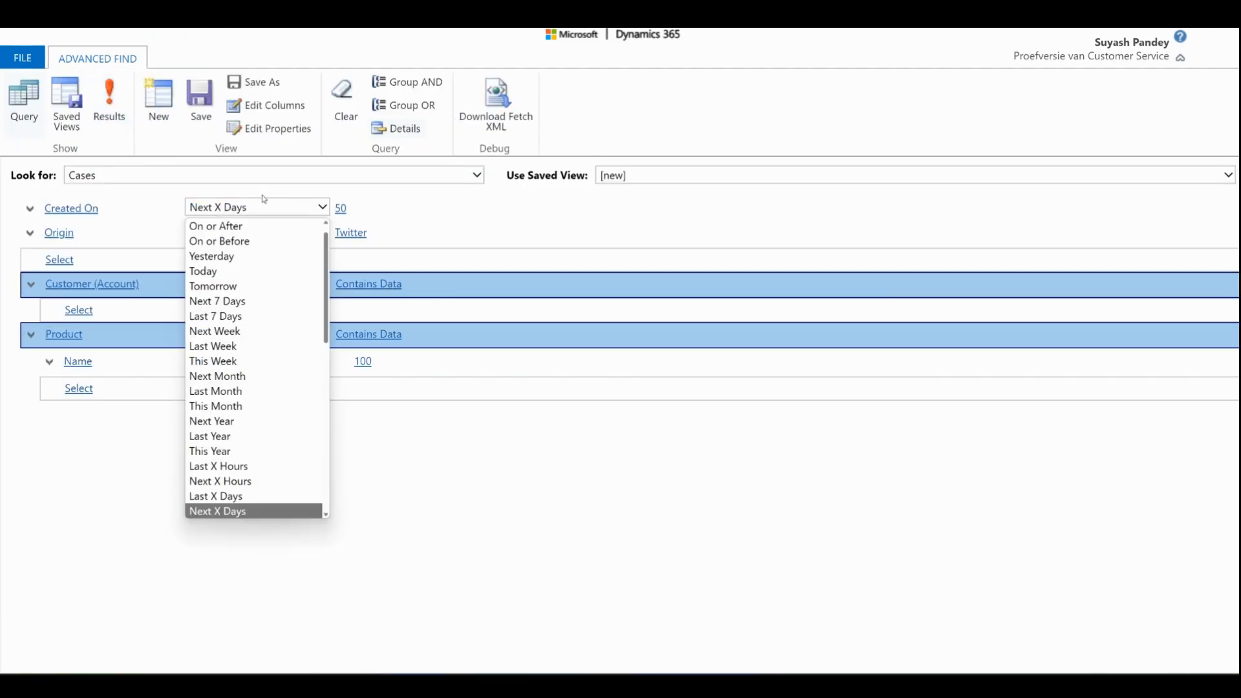
{"action": "key", "text": "Up"}
{"action": "key", "text": "Return"}
{"action": "left_click", "coordinate": [345, 212]}
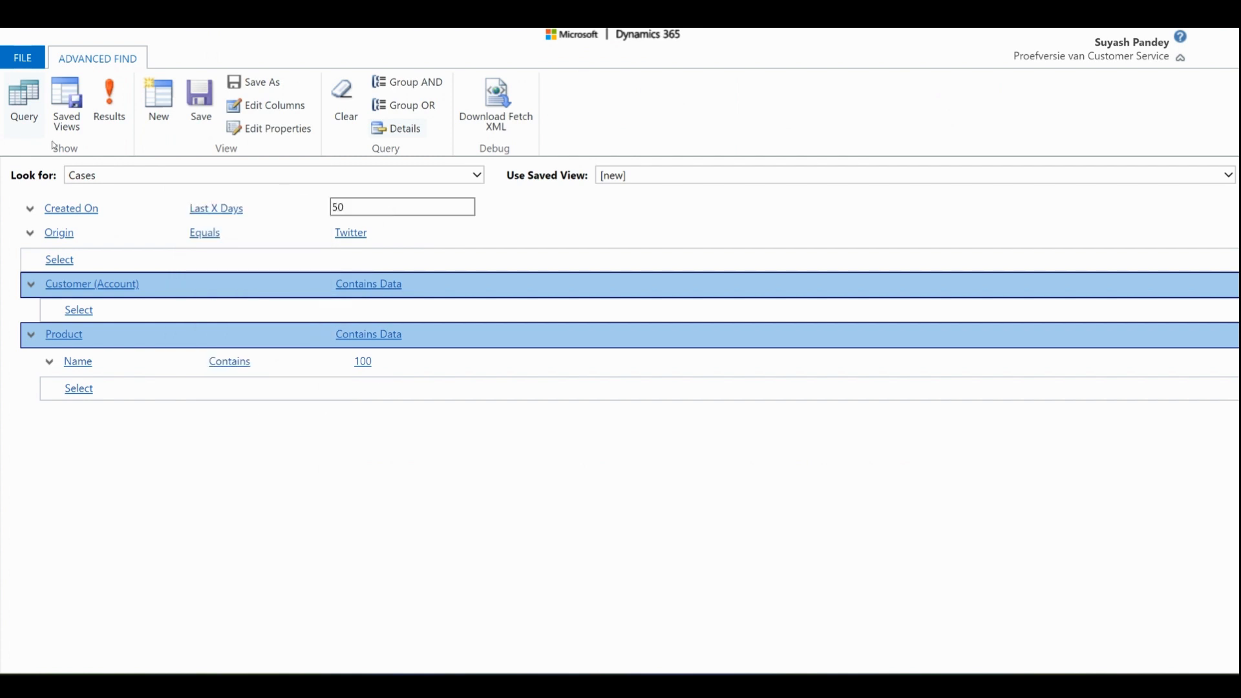
{"action": "left_click", "coordinate": [109, 103]}
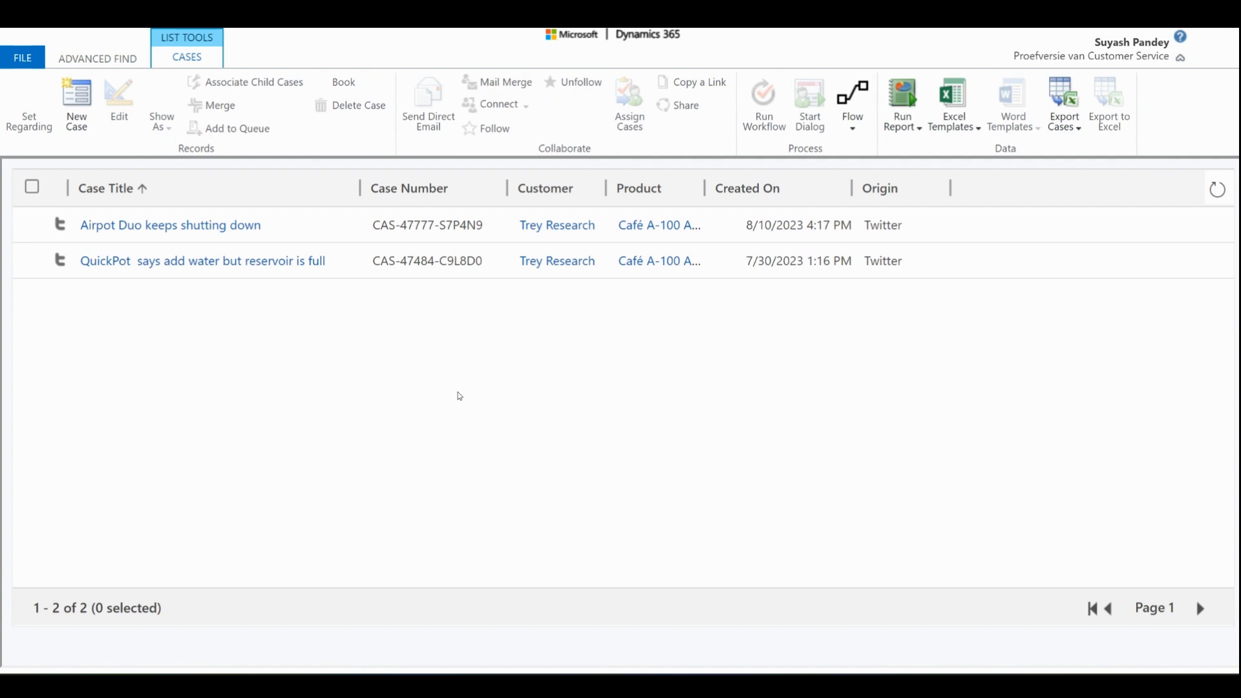
{"action": "left_click", "coordinate": [121, 67]}
Delete the Origin condition, run the query, and return to the query definition.
{"action": "left_click", "coordinate": [29, 233]}
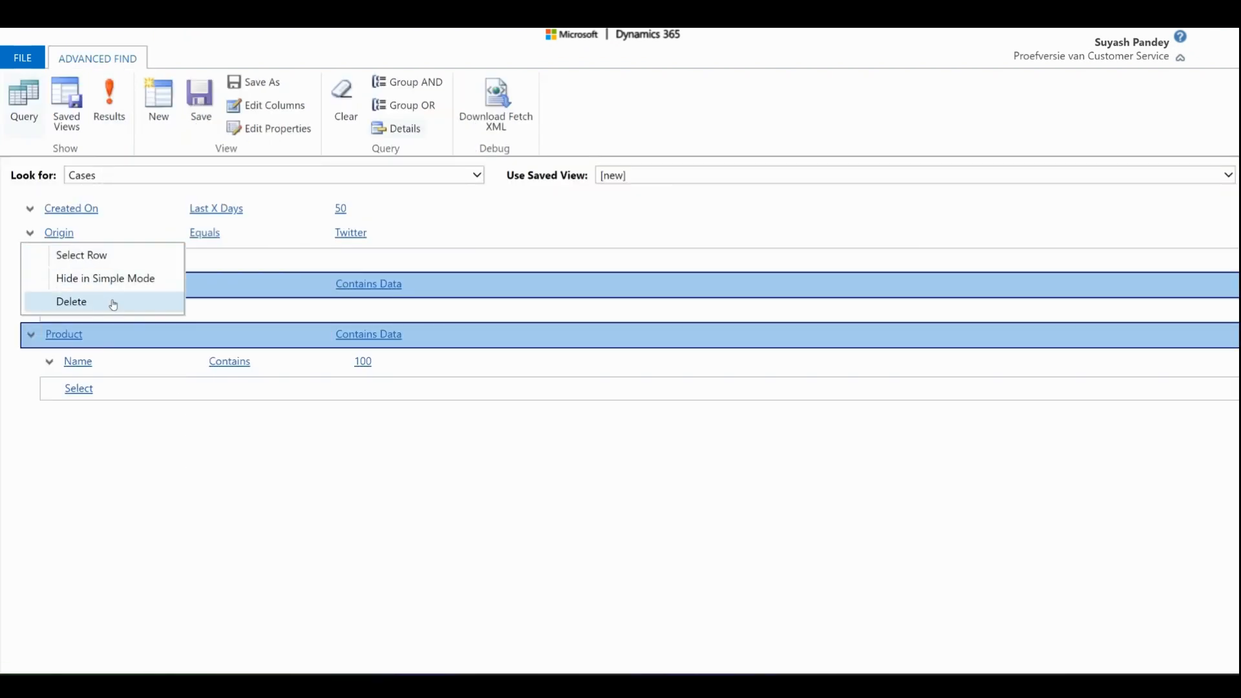
{"action": "left_click", "coordinate": [113, 305]}
{"action": "left_click", "coordinate": [664, 72]}
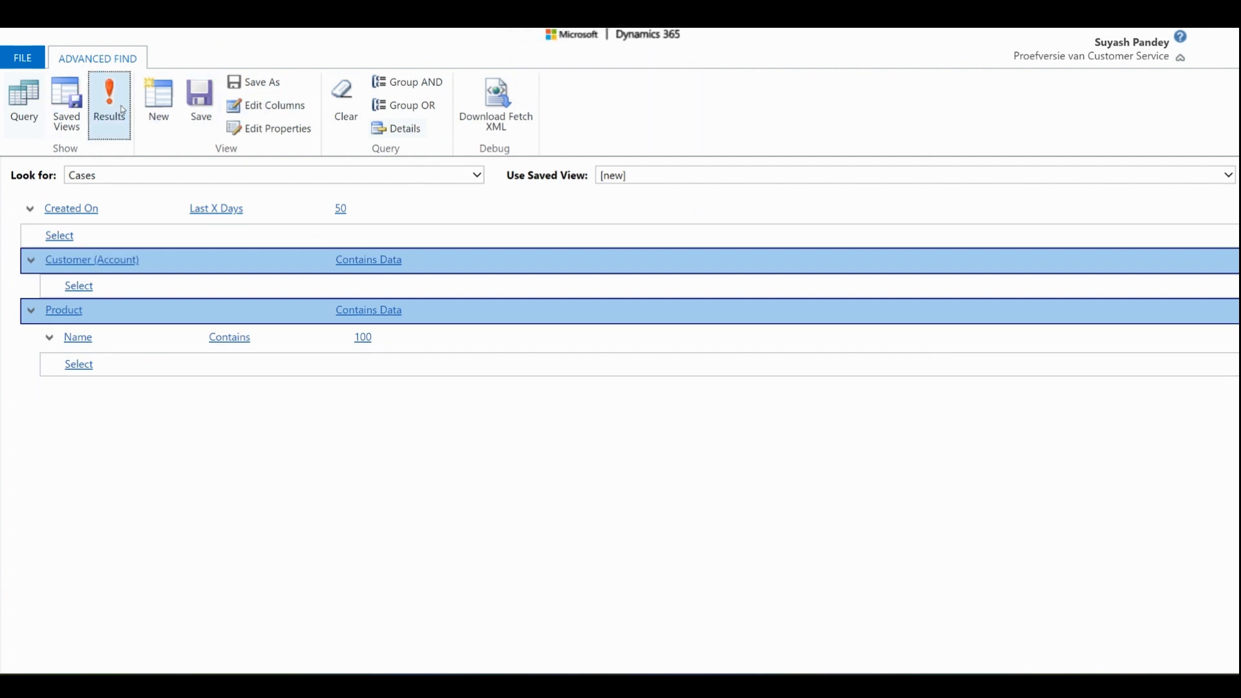
{"action": "left_click", "coordinate": [123, 110]}
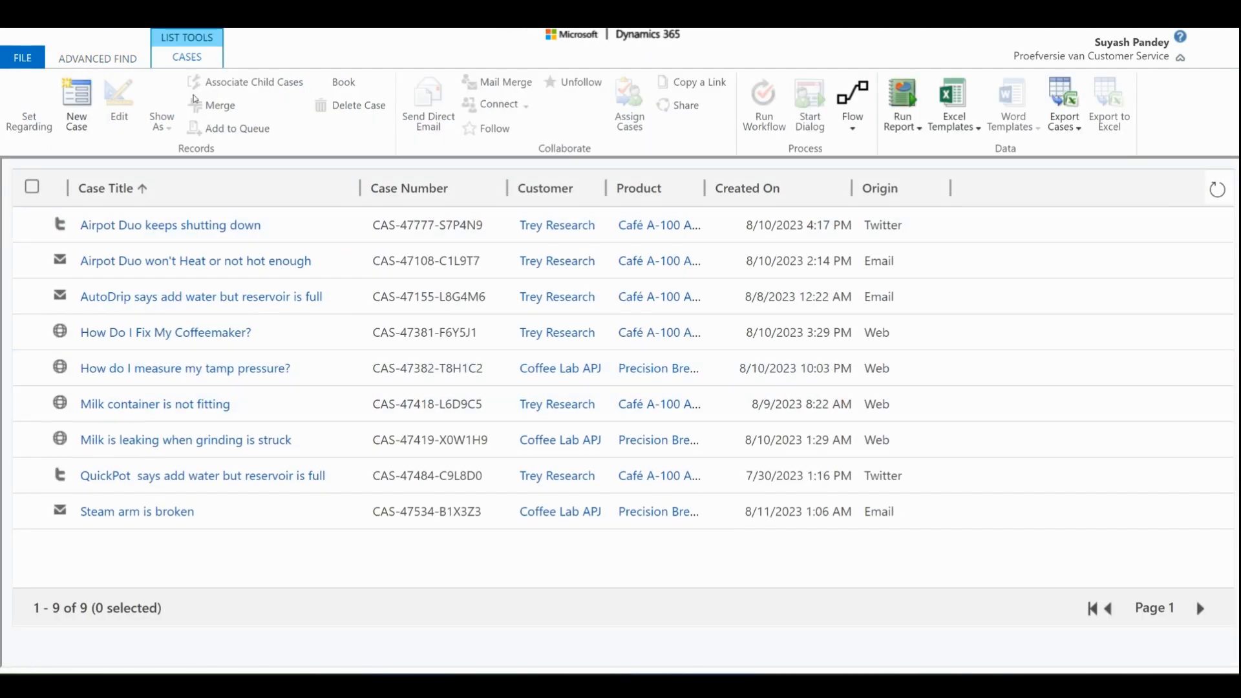
{"action": "left_click", "coordinate": [91, 59]}
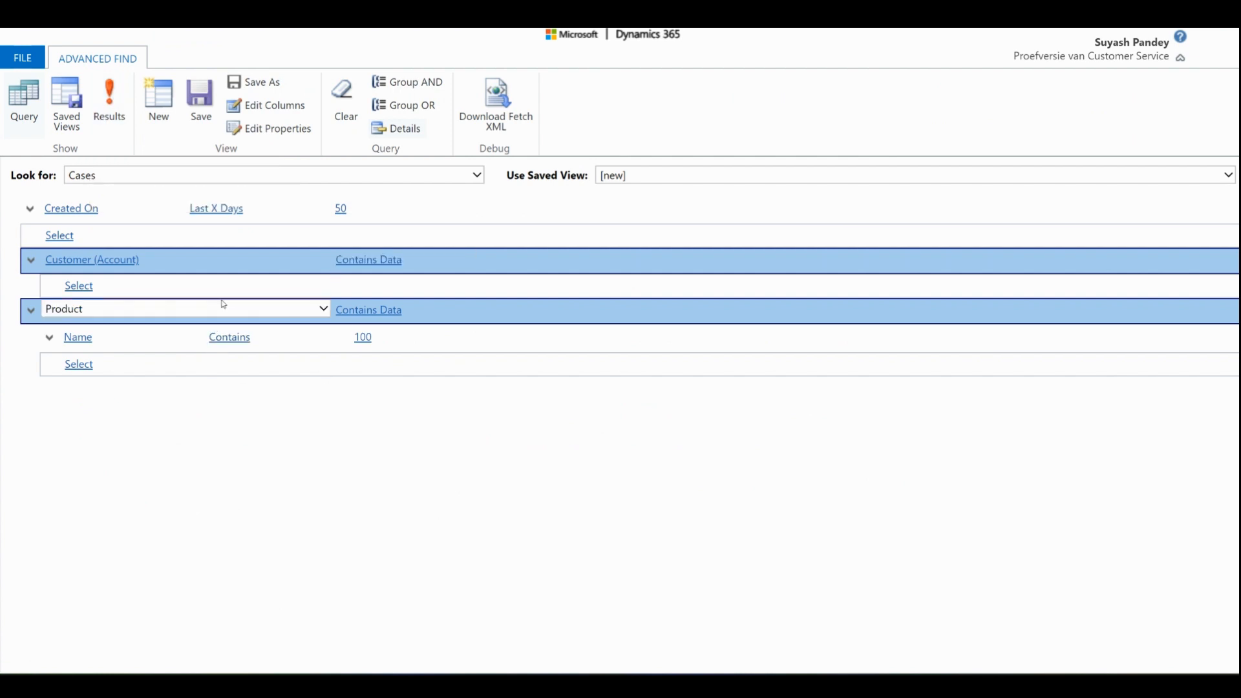
Set the Created On condition to Older Than X Days with a value of 20 and run the query.
{"action": "left_click", "coordinate": [248, 207]}
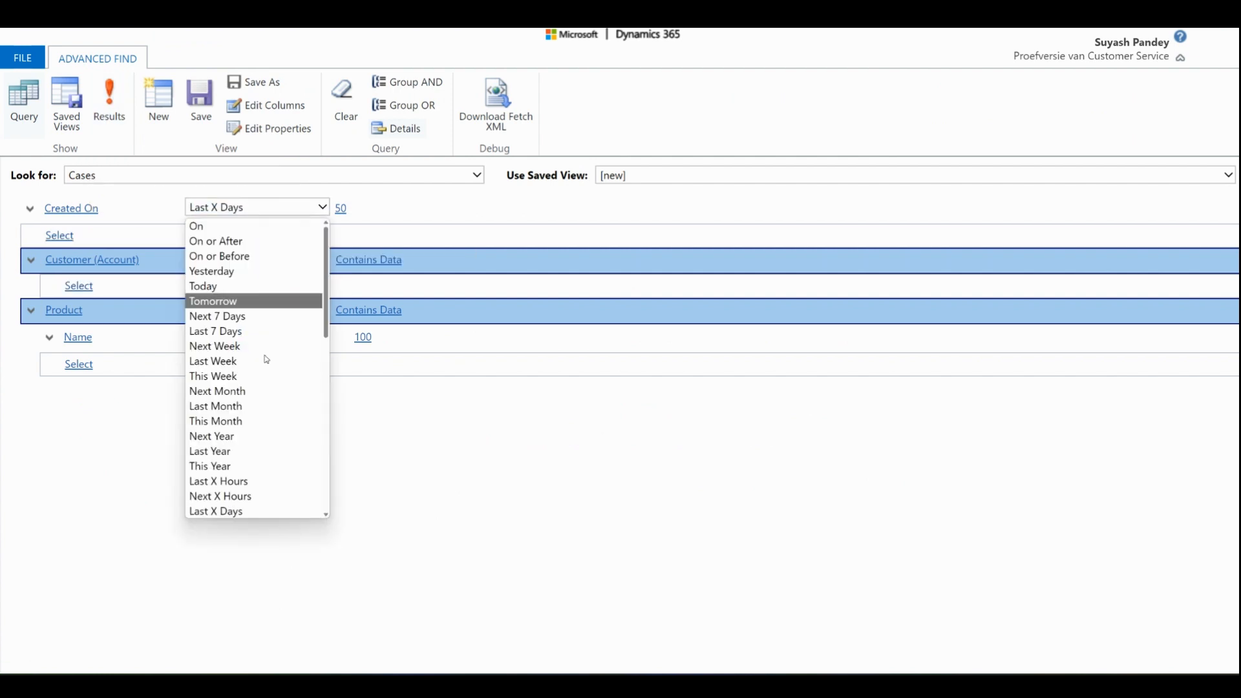
{"action": "scroll", "coordinate": [266, 449], "scroll_direction": "down", "scroll_amount": 5}
{"action": "scroll", "coordinate": [268, 451], "scroll_direction": "down", "scroll_amount": 2}
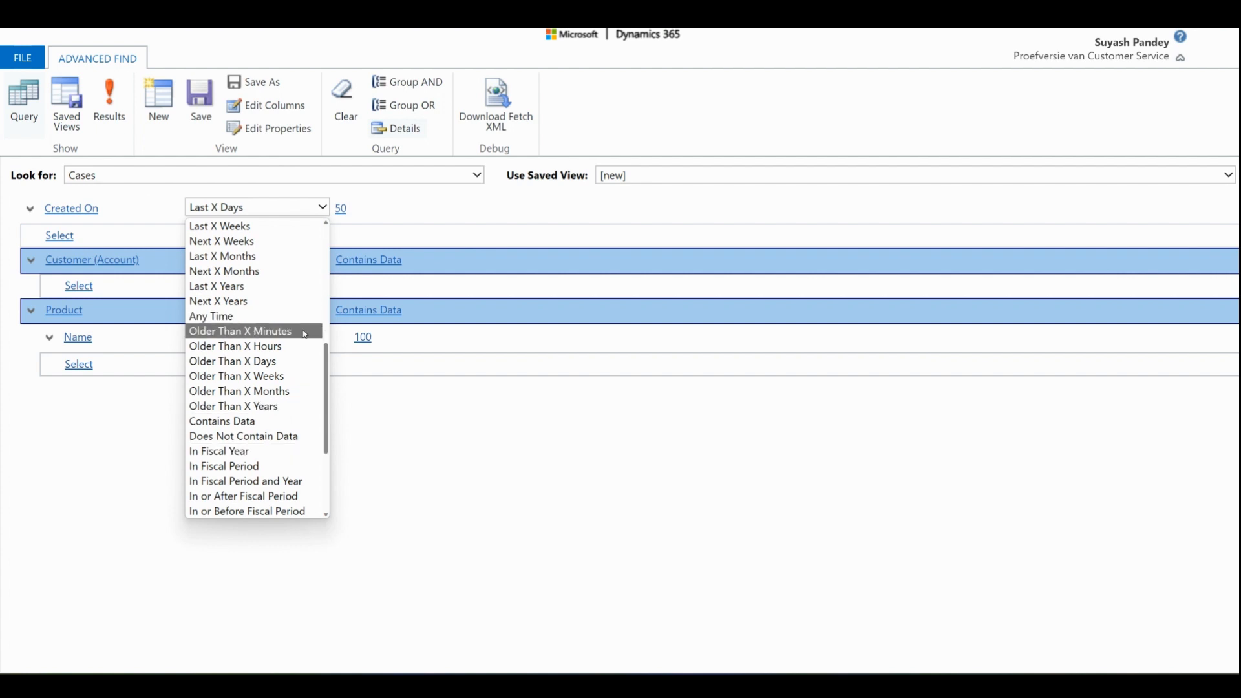
{"action": "left_click", "coordinate": [282, 364]}
{"action": "left_click", "coordinate": [372, 206]}
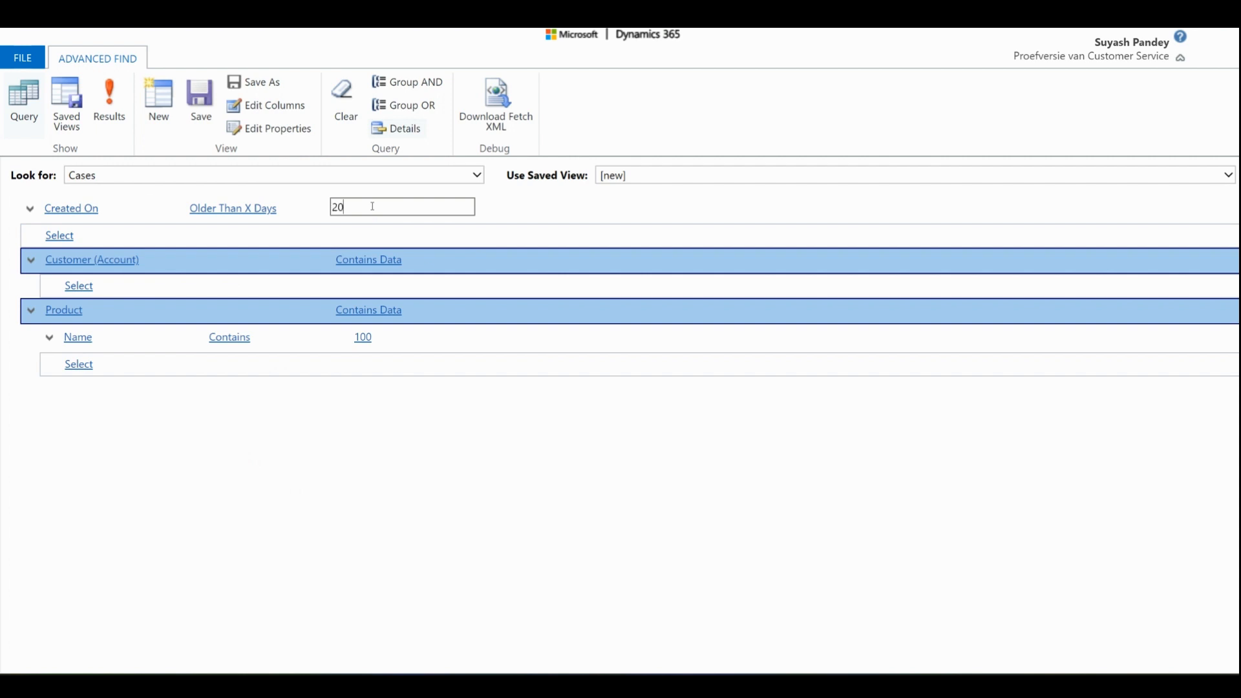
{"action": "left_click", "coordinate": [109, 97]}
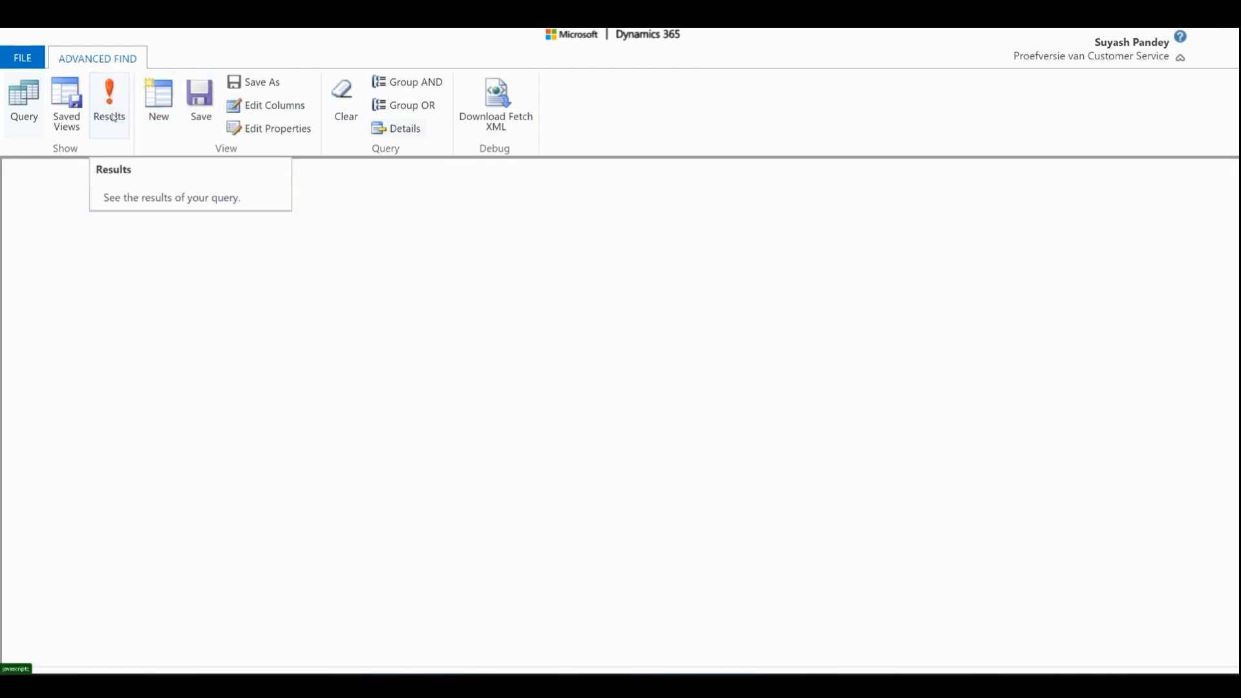
{"action": "left_click", "coordinate": [113, 60]}
Set the Older Than X Days value to 3 and run the query.
{"action": "left_click", "coordinate": [226, 210]}
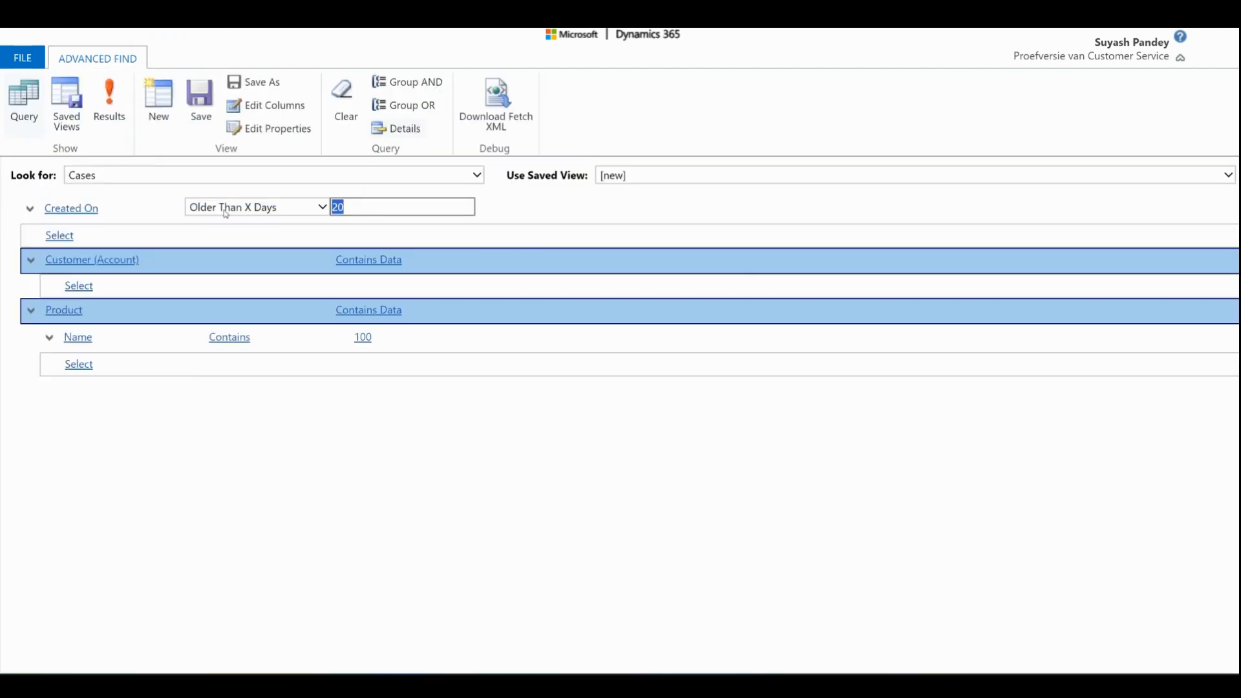
{"action": "left_click", "coordinate": [109, 97]}
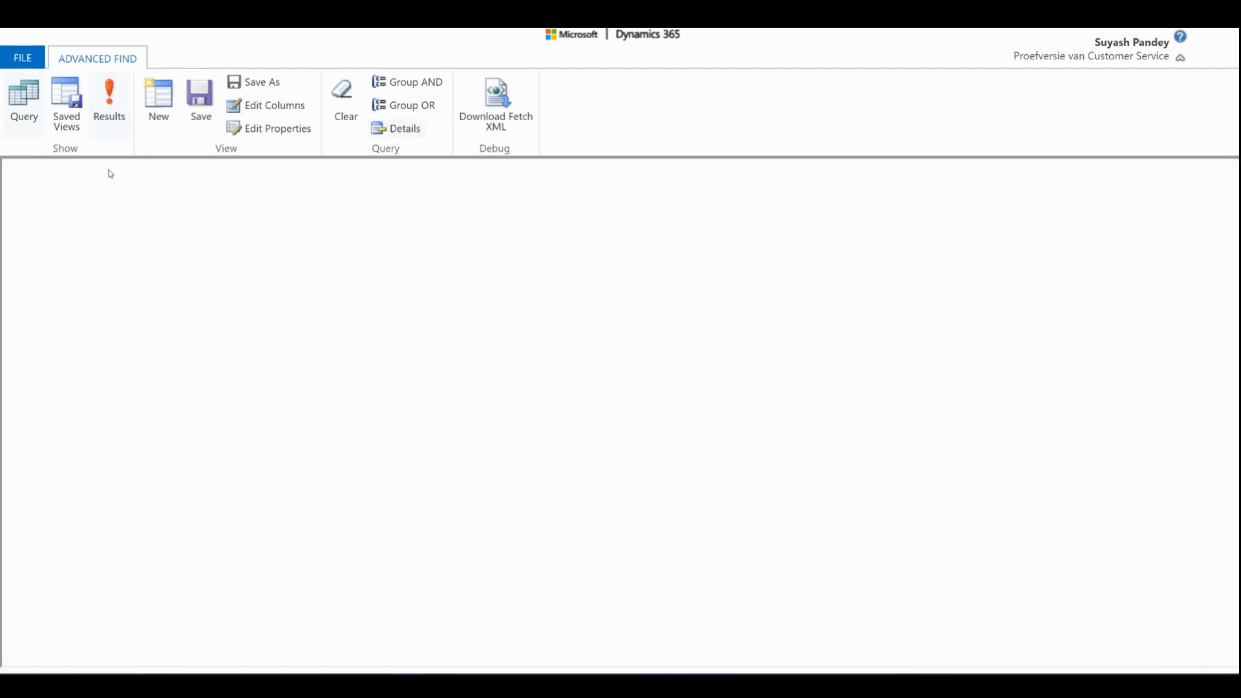
{"action": "left_click", "coordinate": [140, 64]}
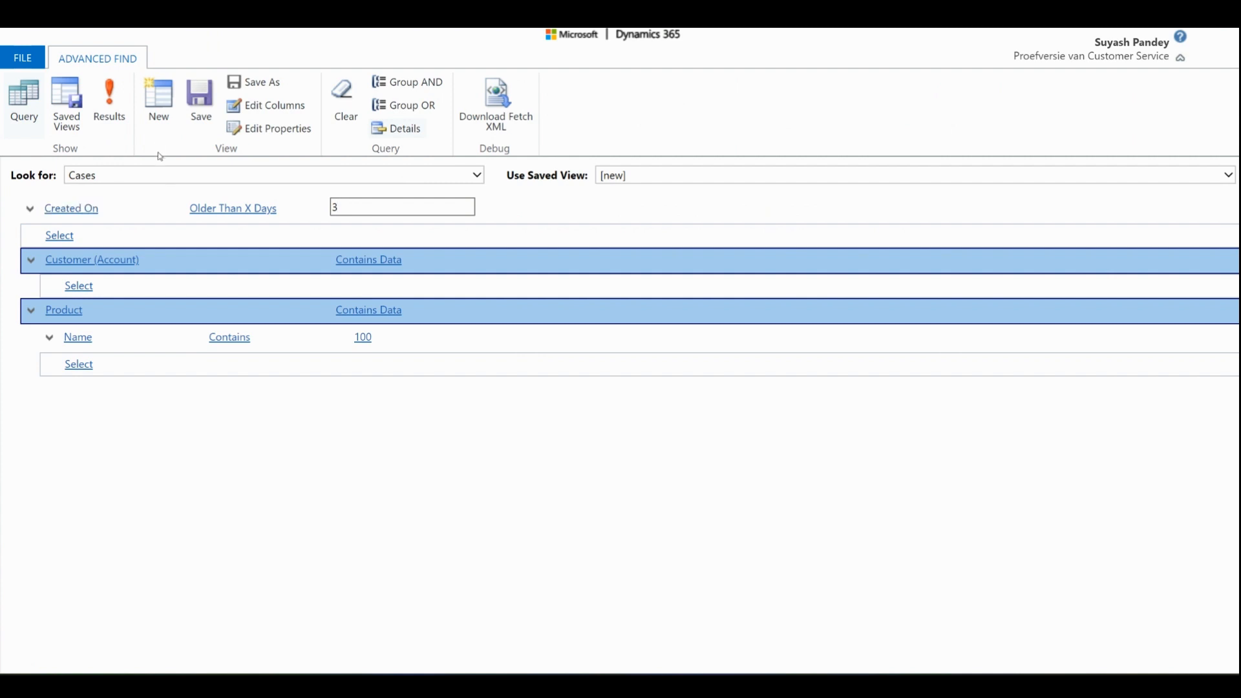
{"action": "left_click", "coordinate": [109, 97]}
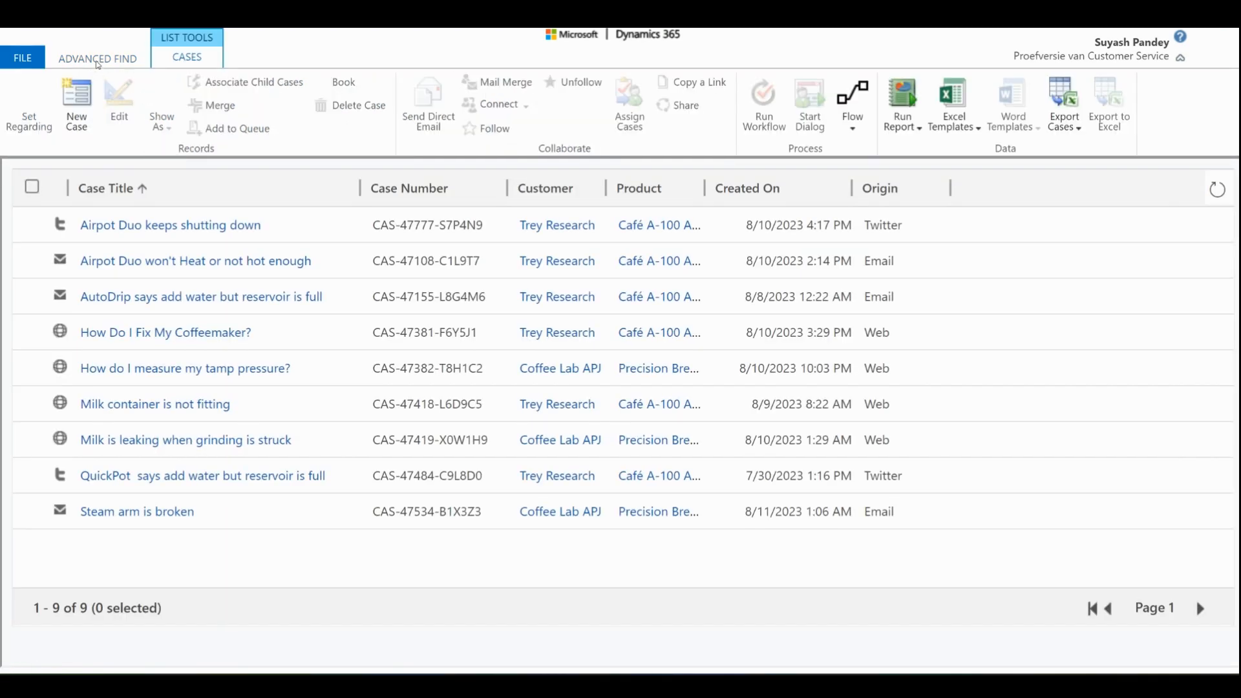
{"action": "left_click", "coordinate": [97, 63]}
Set the Created On condition to On with the date 8/17/2023.
{"action": "left_click", "coordinate": [232, 207]}
{"action": "left_click", "coordinate": [259, 207]}
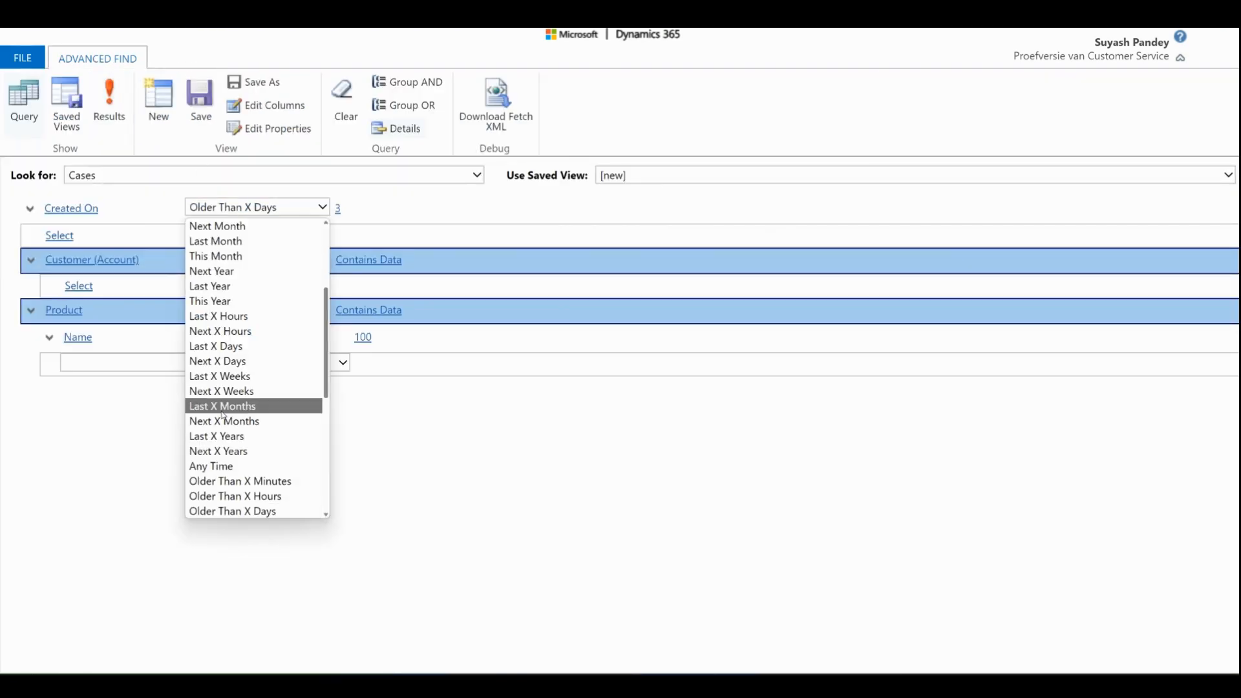
{"action": "scroll", "coordinate": [222, 414], "scroll_direction": "down", "scroll_amount": 7}
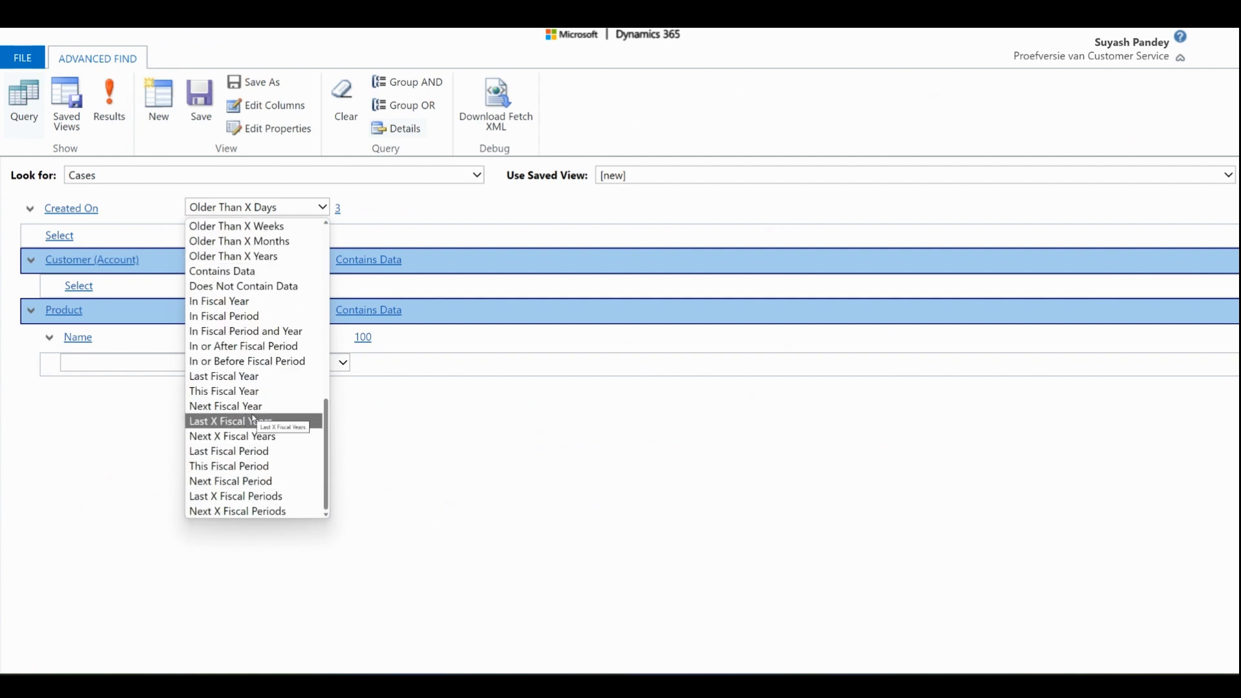
{"action": "scroll", "coordinate": [254, 418], "scroll_direction": "up", "scroll_amount": 8}
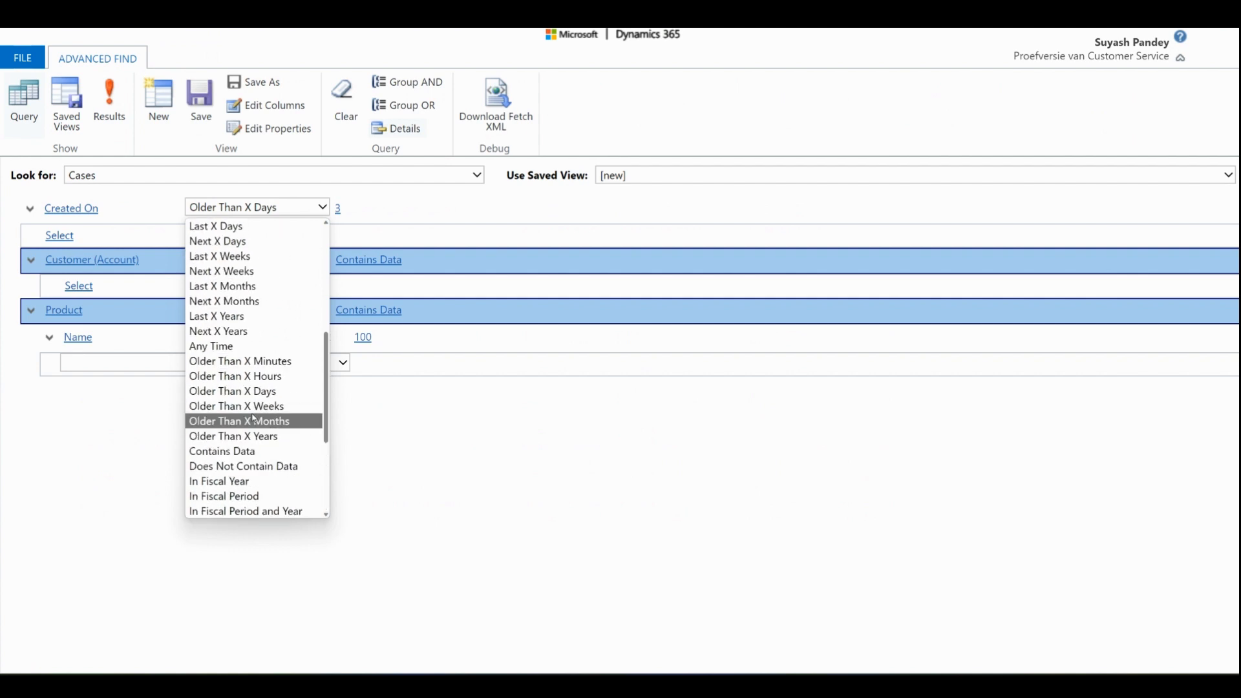
{"action": "scroll", "coordinate": [254, 418], "scroll_direction": "up", "scroll_amount": 3}
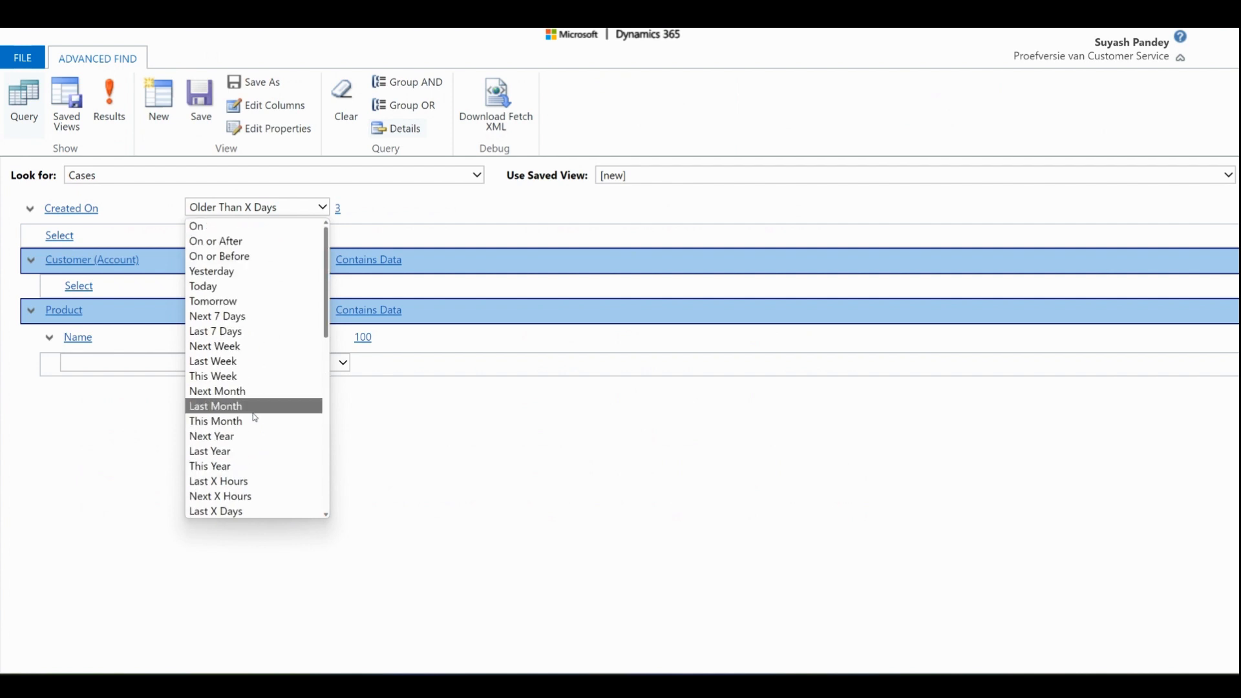
{"action": "left_click", "coordinate": [262, 230]}
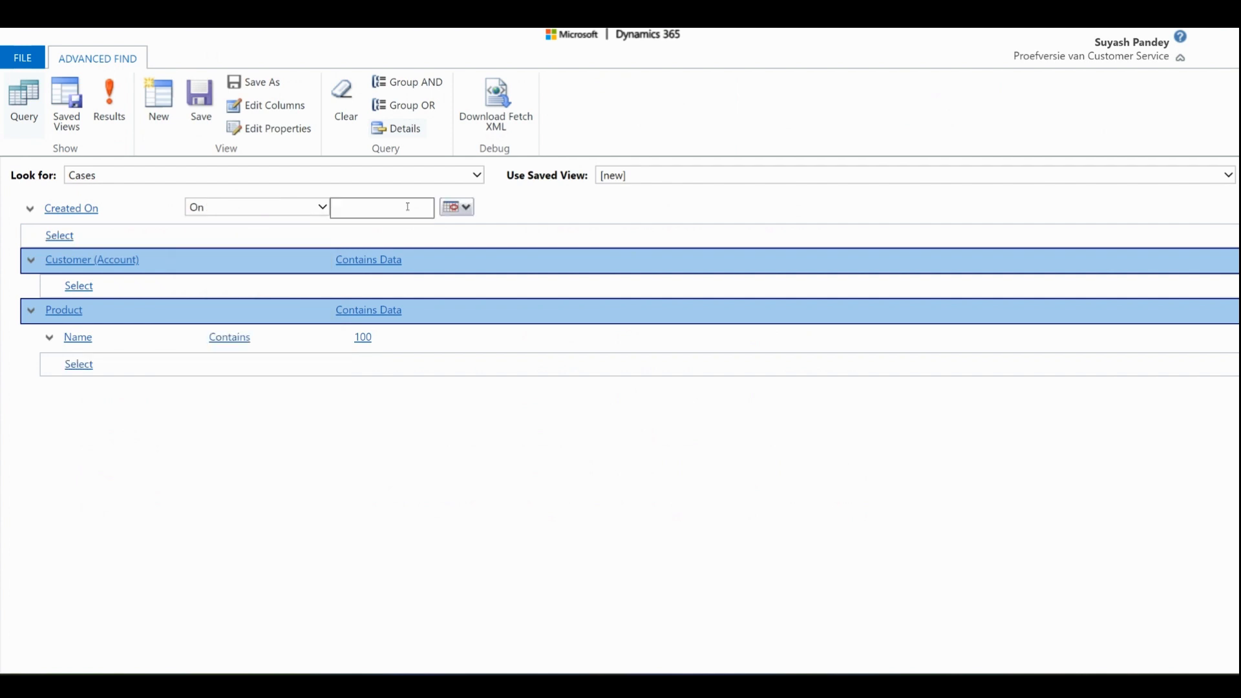
{"action": "left_click", "coordinate": [465, 207]}
{"action": "left_click", "coordinate": [532, 299]}
{"action": "left_click", "coordinate": [450, 329]}
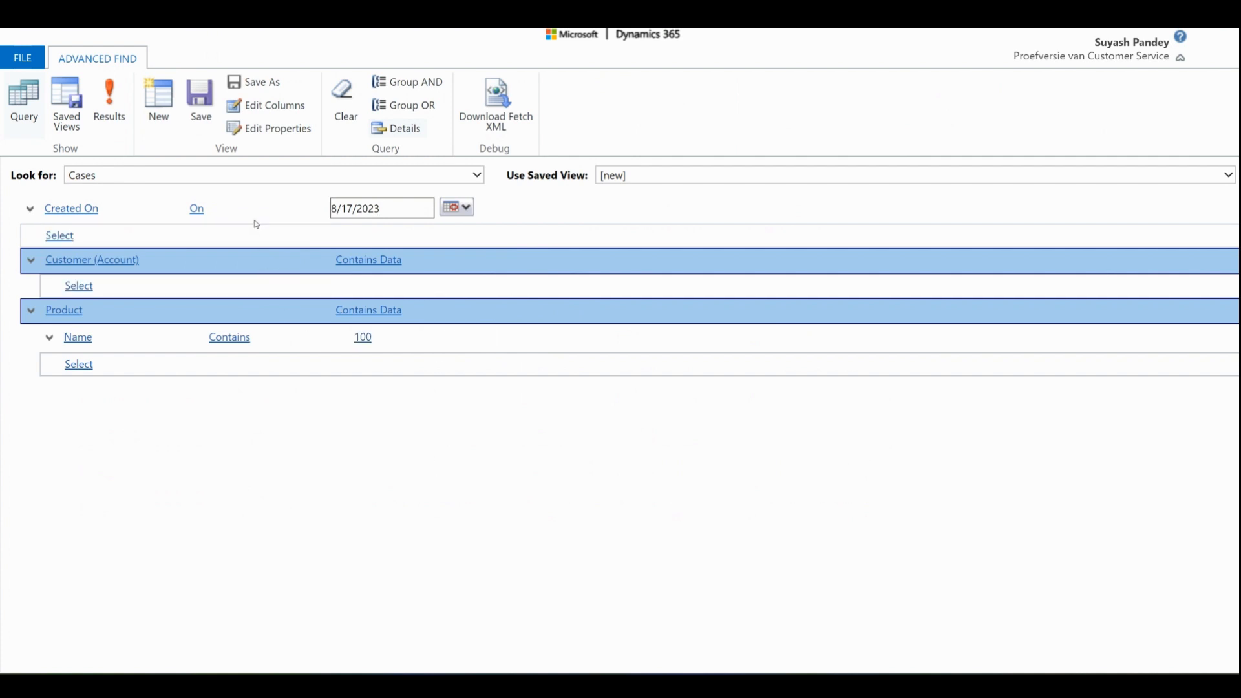
{"action": "left_click", "coordinate": [71, 208]}
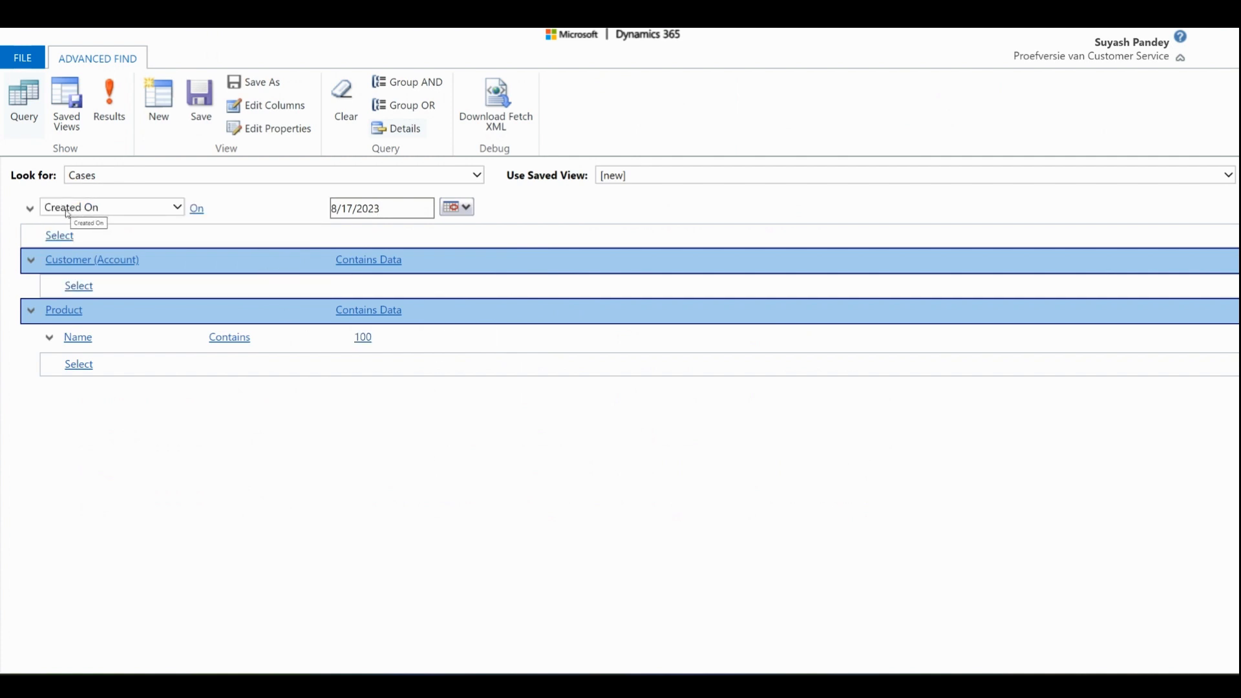
{"action": "left_click", "coordinate": [197, 208]}
{"action": "scroll", "coordinate": [251, 387], "scroll_direction": "down", "scroll_amount": 9}
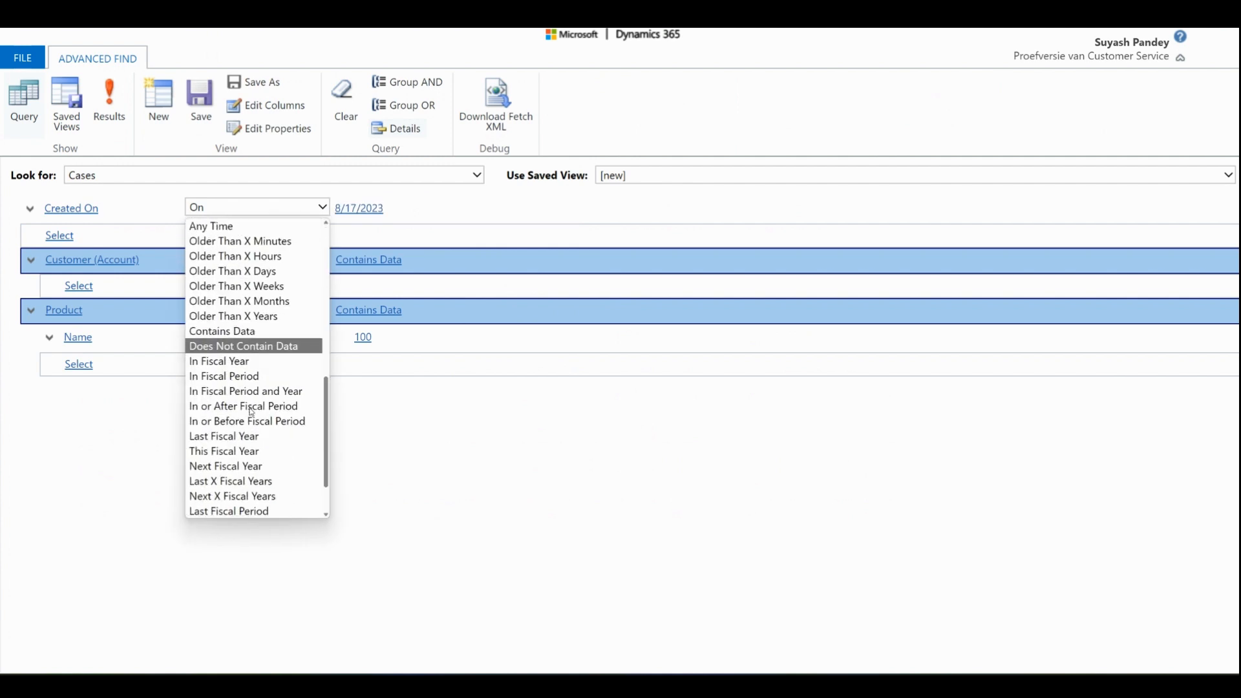
{"action": "left_click", "coordinate": [146, 445]}
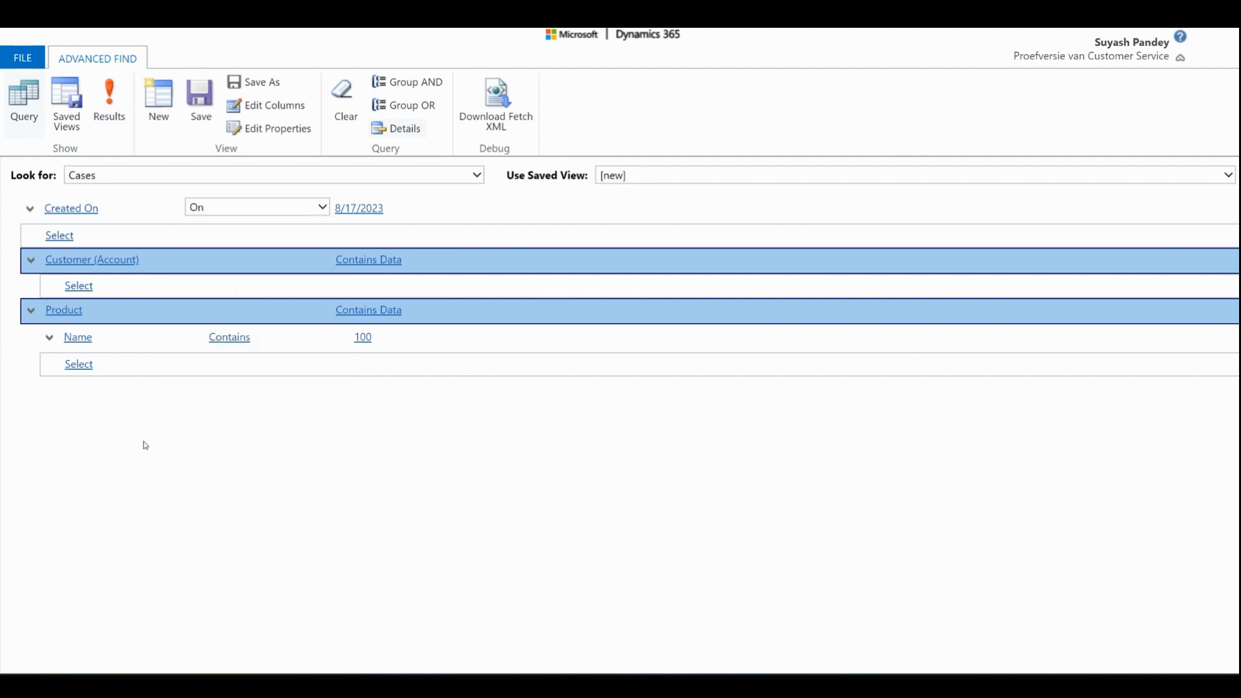
Switch the query's record type to System Jobs and run it without conditions.
{"action": "left_click", "coordinate": [128, 181]}
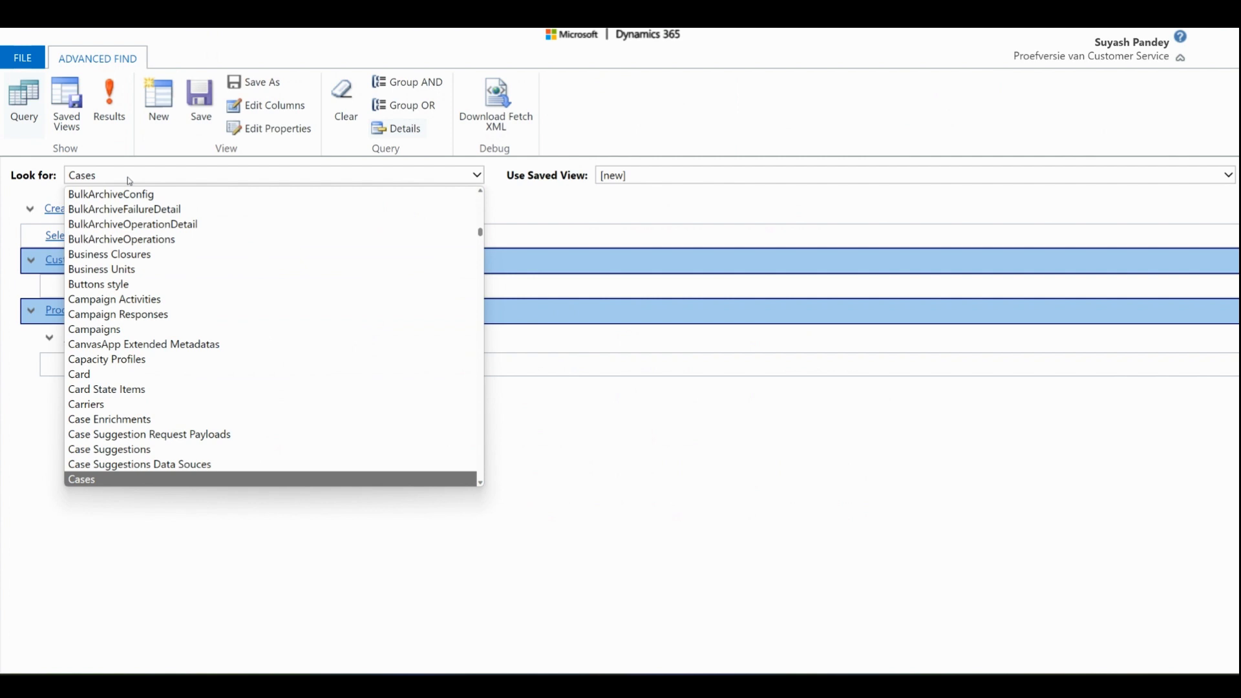
{"action": "type", "text": "sys"}
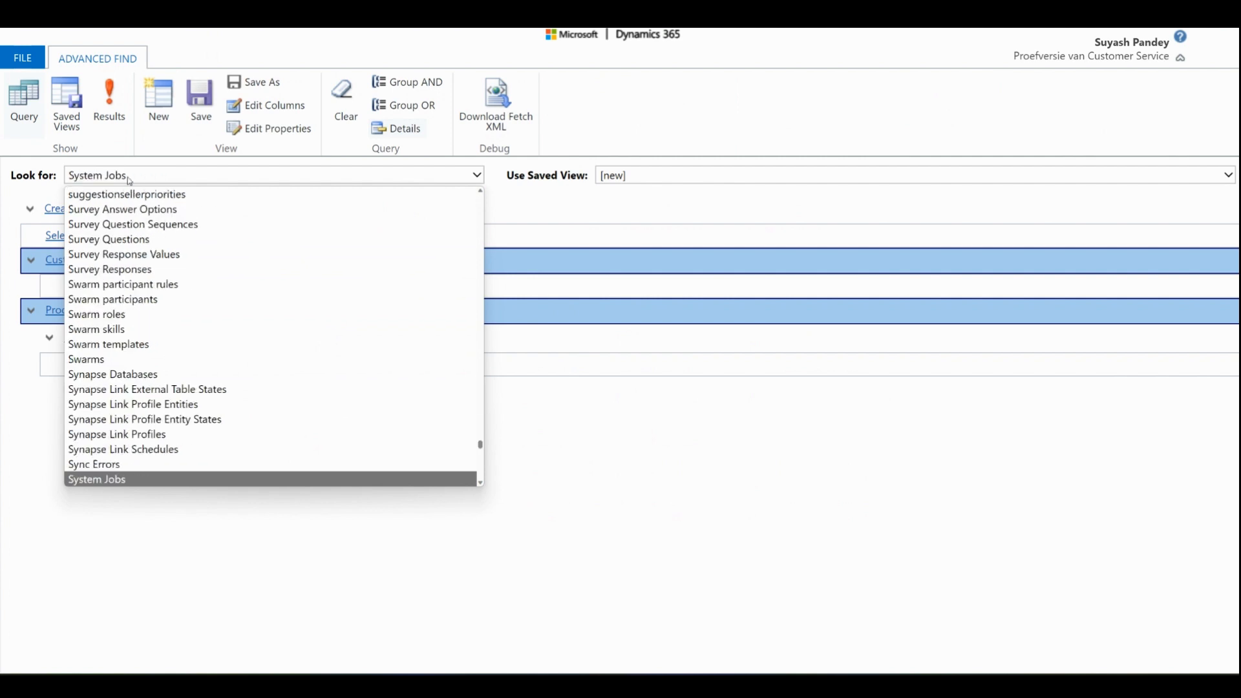
{"action": "key", "text": "Return"}
{"action": "key", "text": "Return"}
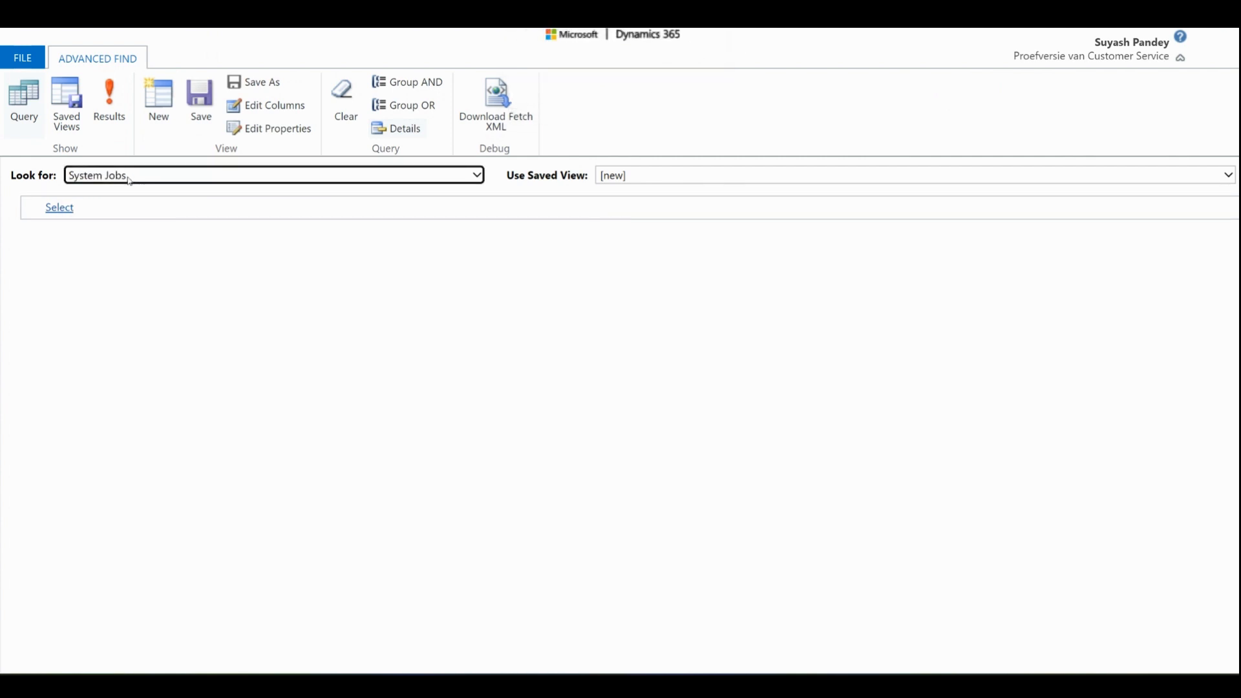
{"action": "left_click", "coordinate": [110, 103]}
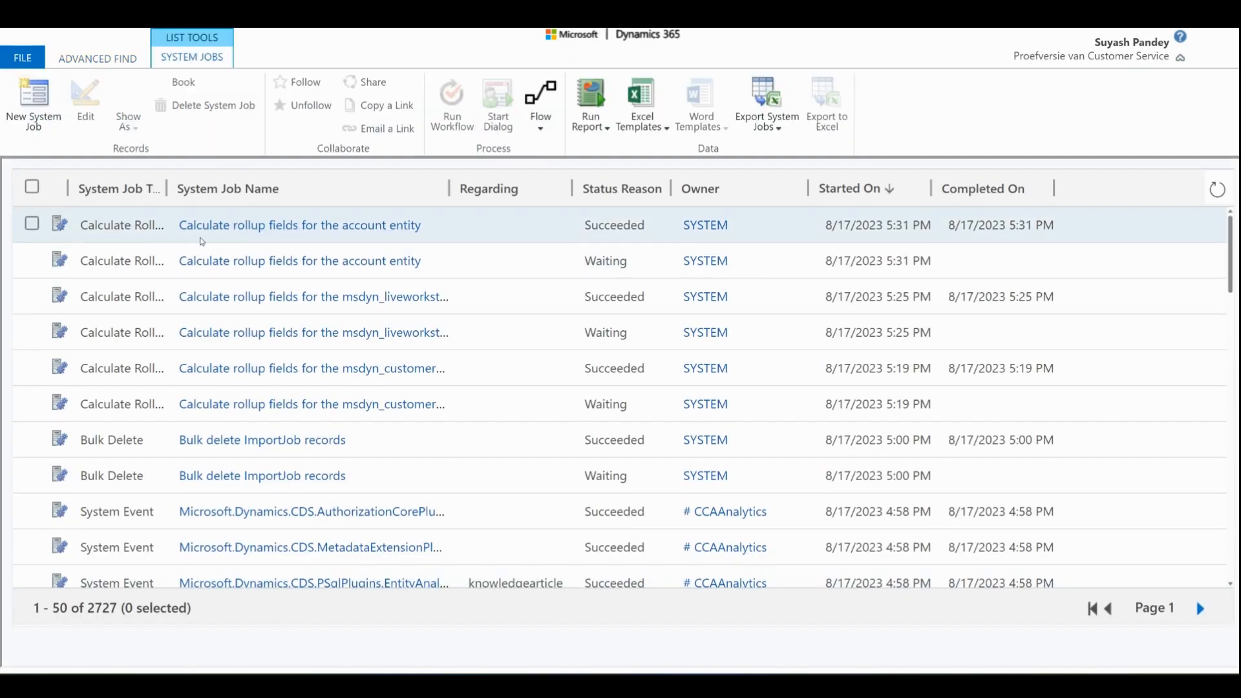
Add a Created On condition set to Today to the System Jobs query, run it and look through the results.
{"action": "left_click", "coordinate": [78, 61]}
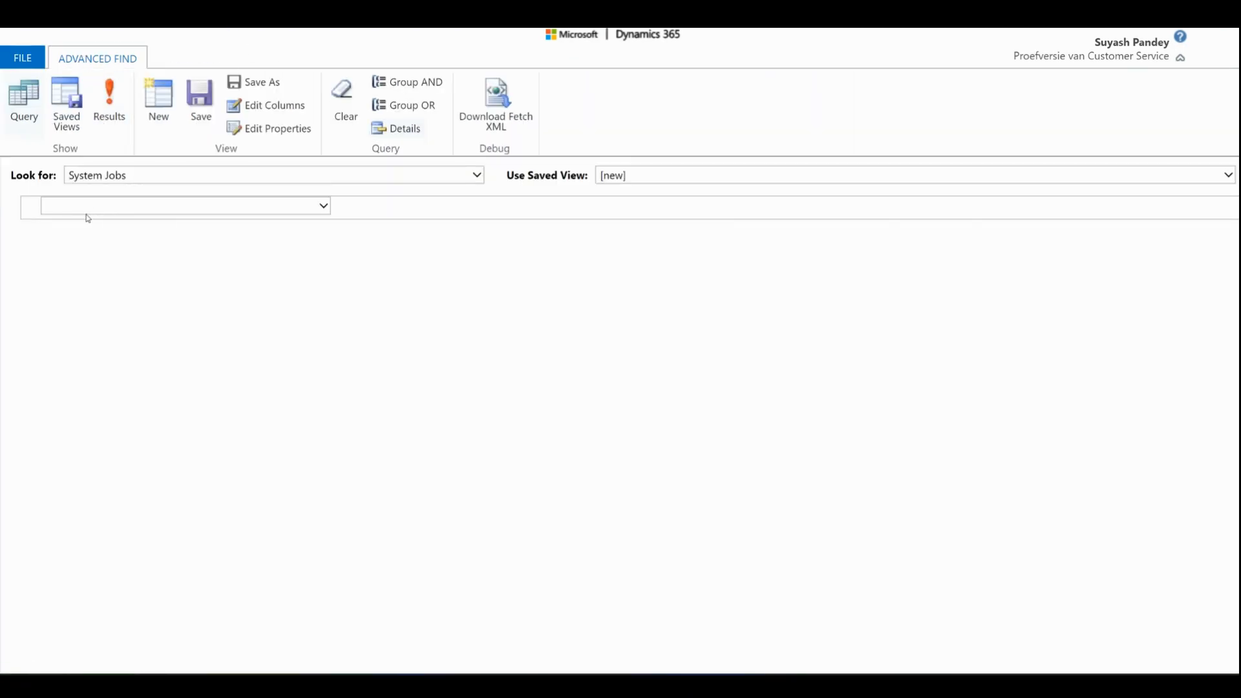
{"action": "left_click", "coordinate": [88, 209]}
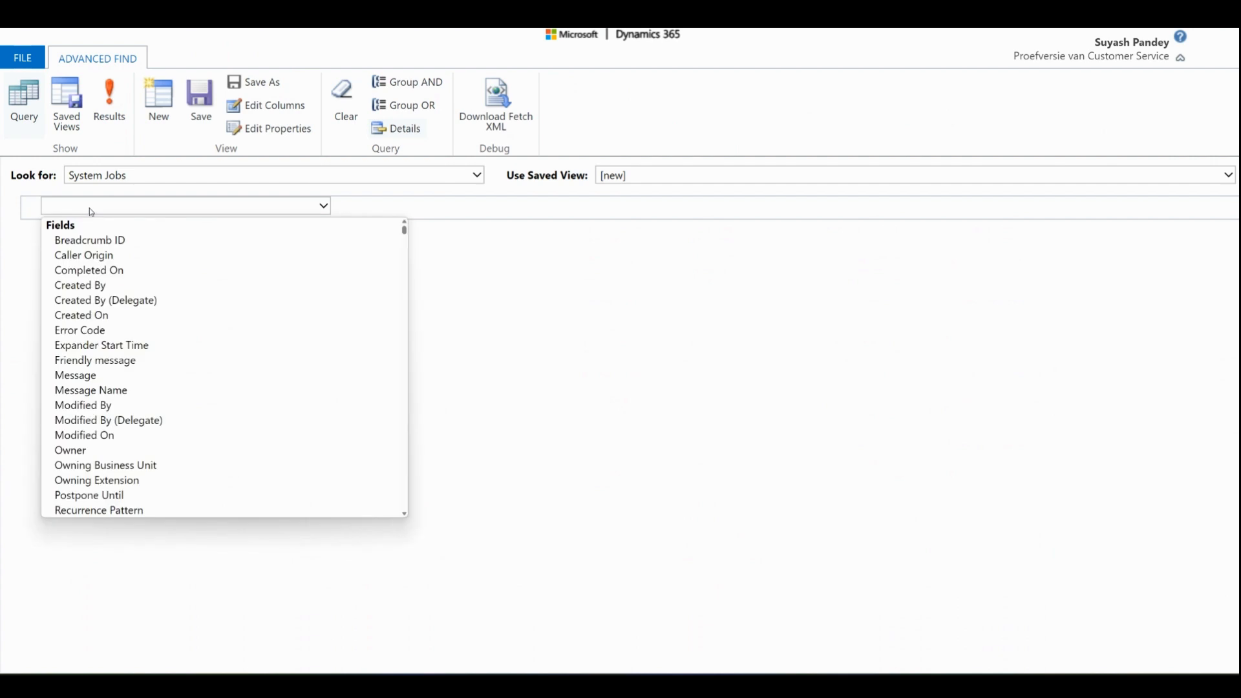
{"action": "left_click", "coordinate": [101, 315]}
{"action": "left_click", "coordinate": [273, 208]}
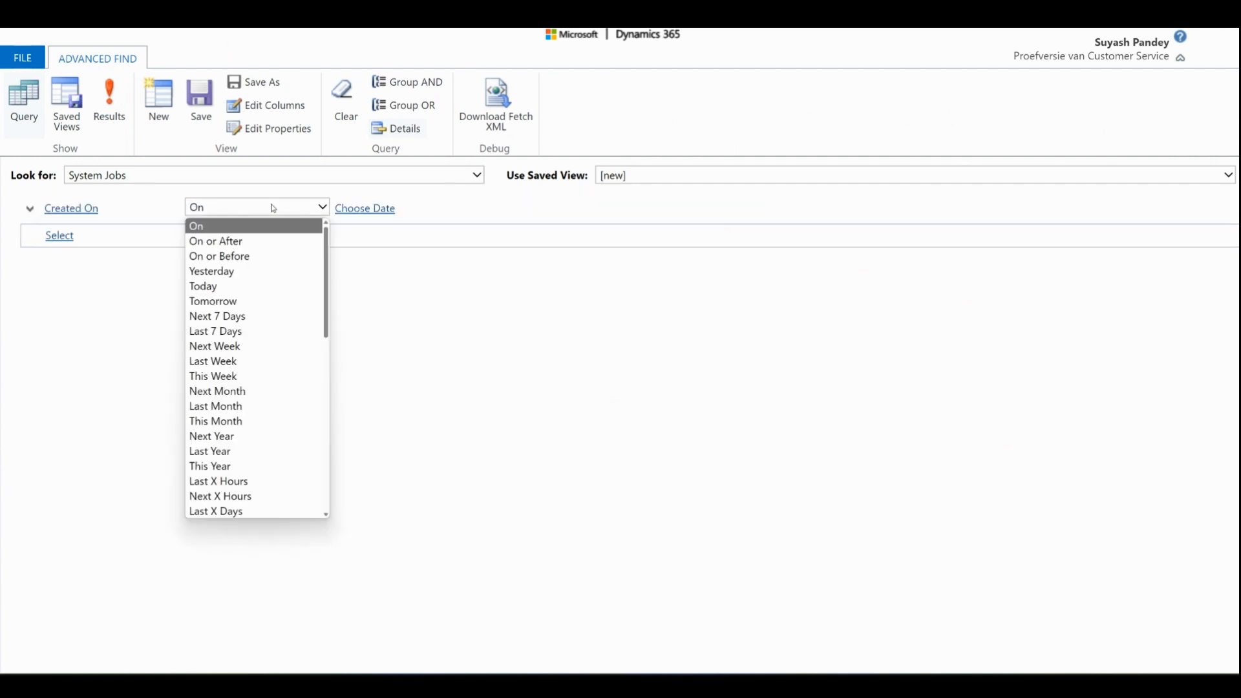
{"action": "left_click", "coordinate": [232, 284]}
{"action": "left_click", "coordinate": [108, 94]}
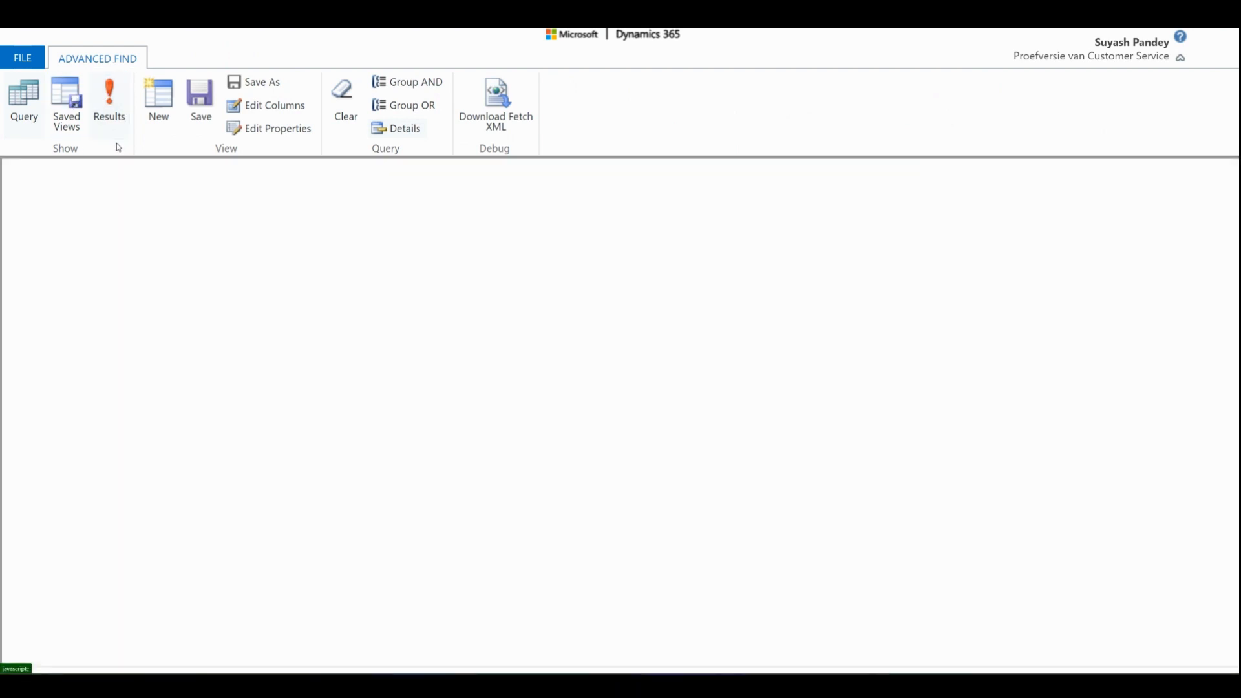
{"action": "scroll", "coordinate": [709, 442], "scroll_direction": "down", "scroll_amount": 15}
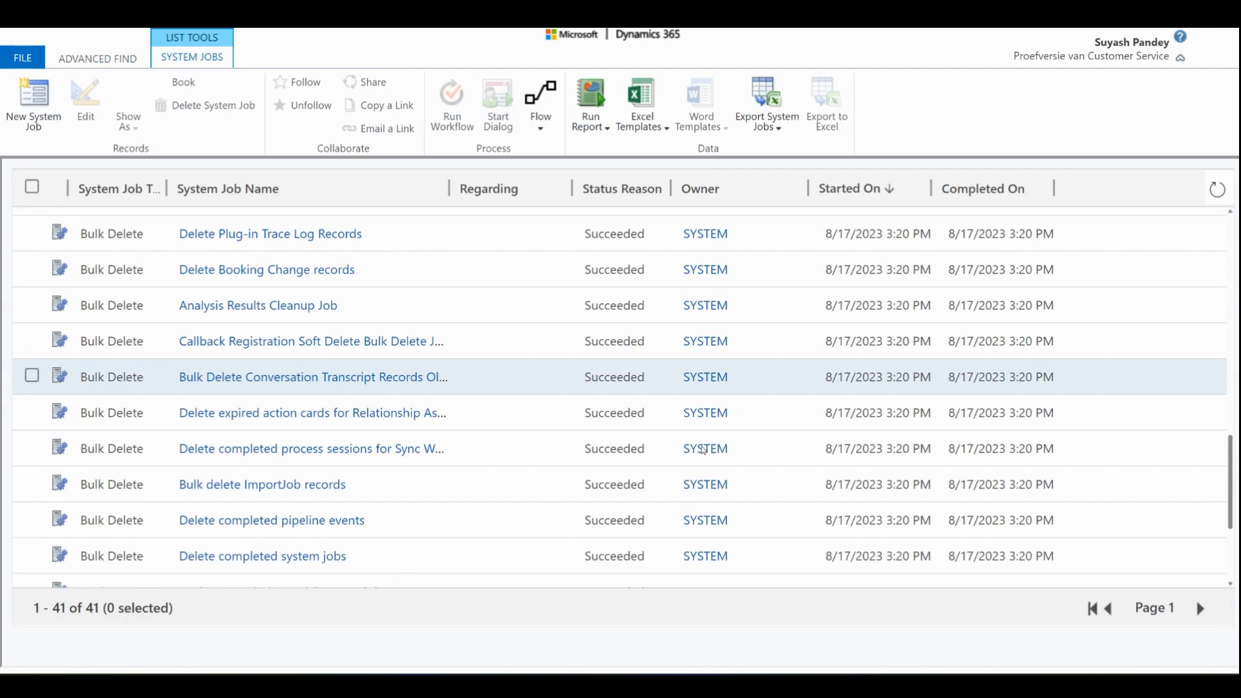
{"action": "scroll", "coordinate": [605, 406], "scroll_direction": "up", "scroll_amount": 2}
{"action": "scroll", "coordinate": [604, 406], "scroll_direction": "up", "scroll_amount": 6}
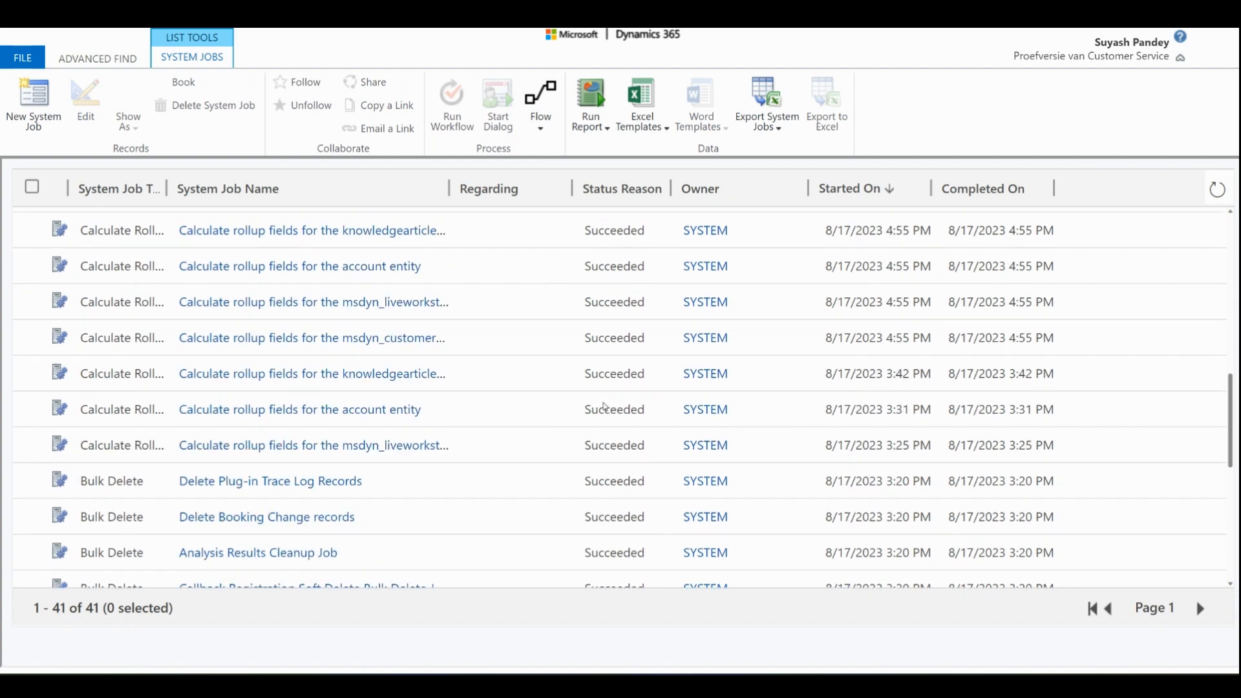
{"action": "scroll", "coordinate": [582, 491], "scroll_direction": "down", "scroll_amount": 7}
{"action": "scroll", "coordinate": [579, 492], "scroll_direction": "up", "scroll_amount": 5}
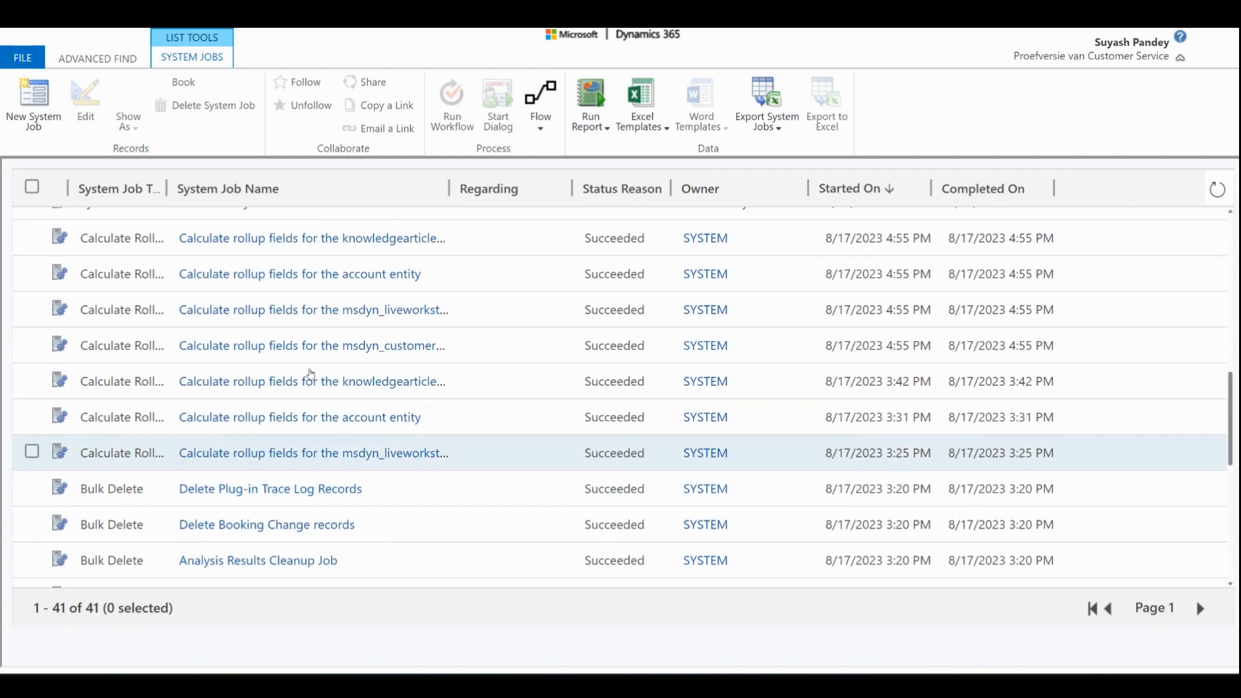
Return to the query definition and delete the Created On condition.
{"action": "left_click", "coordinate": [117, 59]}
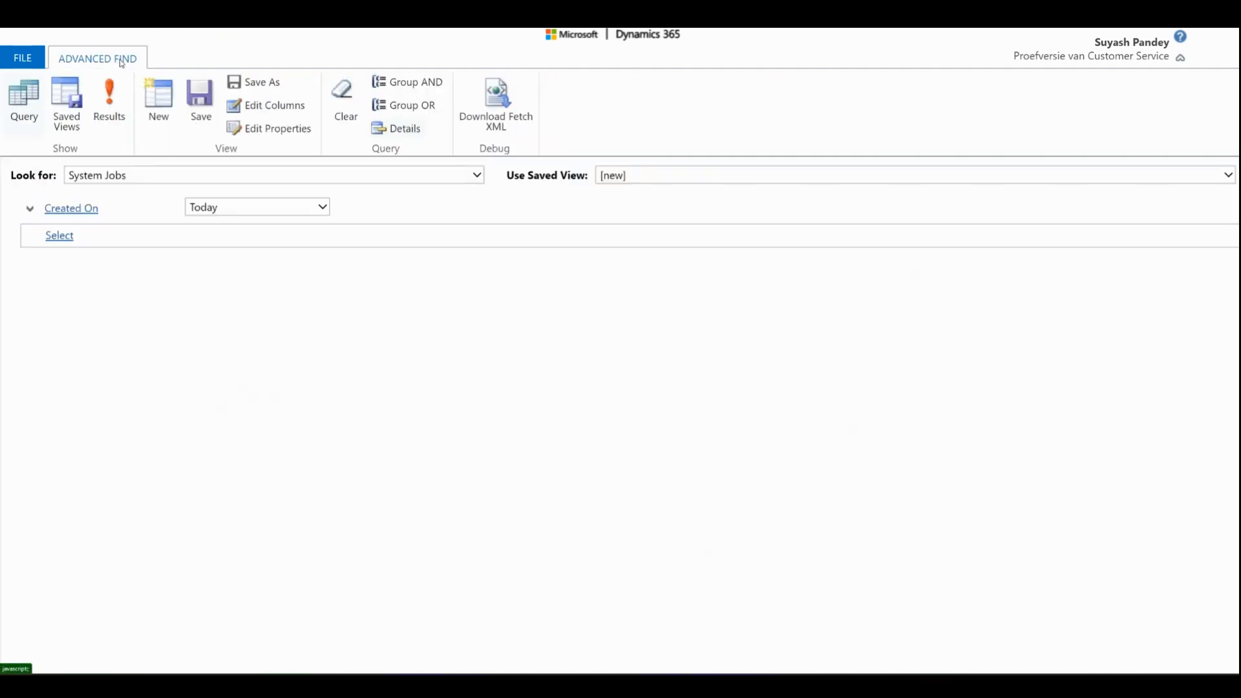
{"action": "left_click", "coordinate": [30, 208]}
{"action": "left_click", "coordinate": [72, 277]}
{"action": "left_click", "coordinate": [678, 75]}
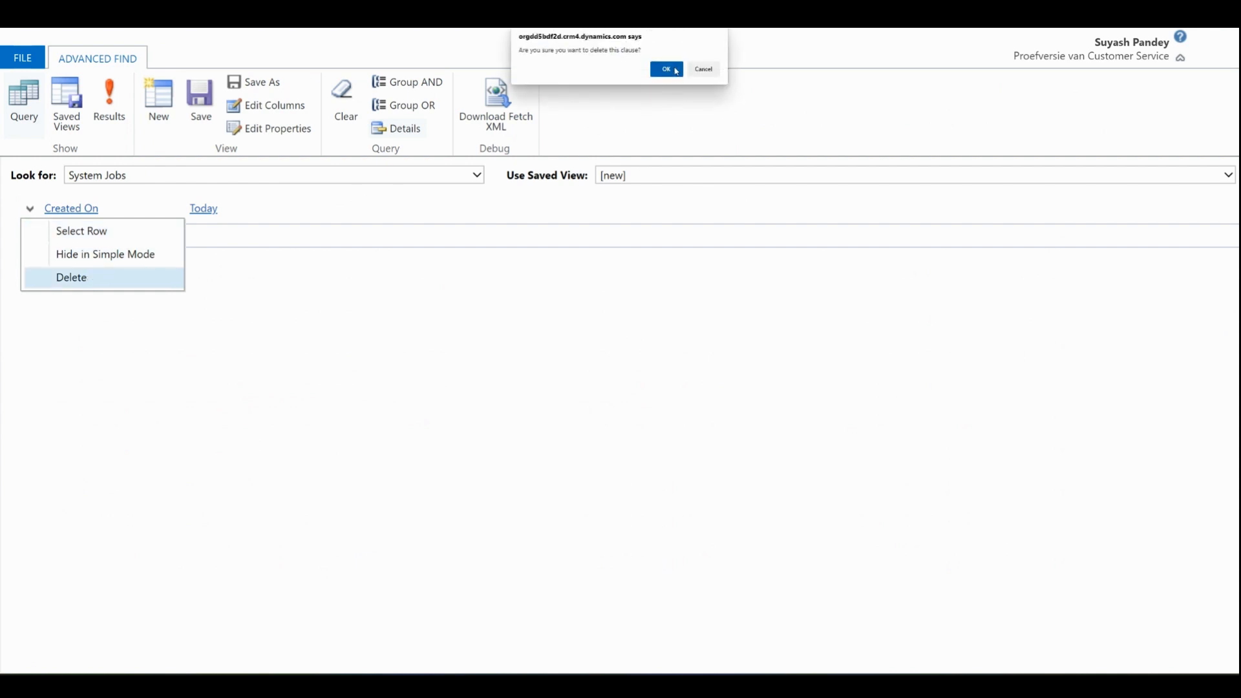
Add a Status Reason Equals Failed condition, run the query and look through the failed system jobs.
{"action": "left_click", "coordinate": [67, 205]}
{"action": "type", "text": "status reason"}
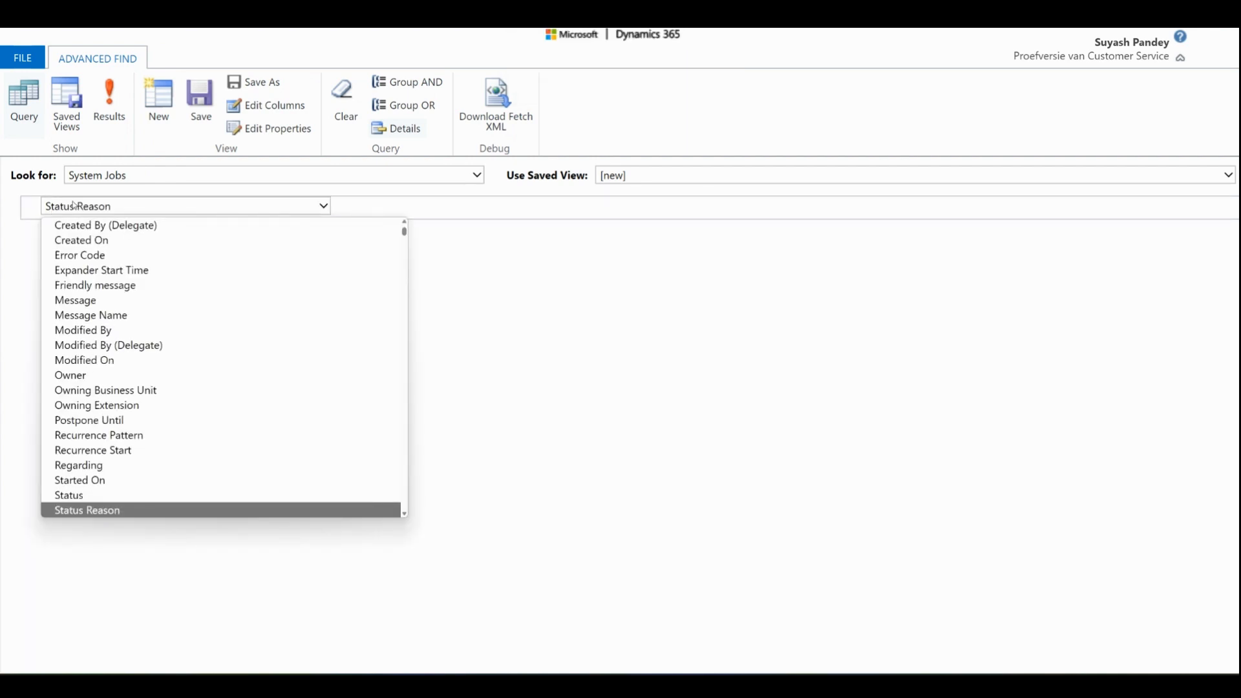
{"action": "key", "text": "Return"}
{"action": "left_click", "coordinate": [412, 210]}
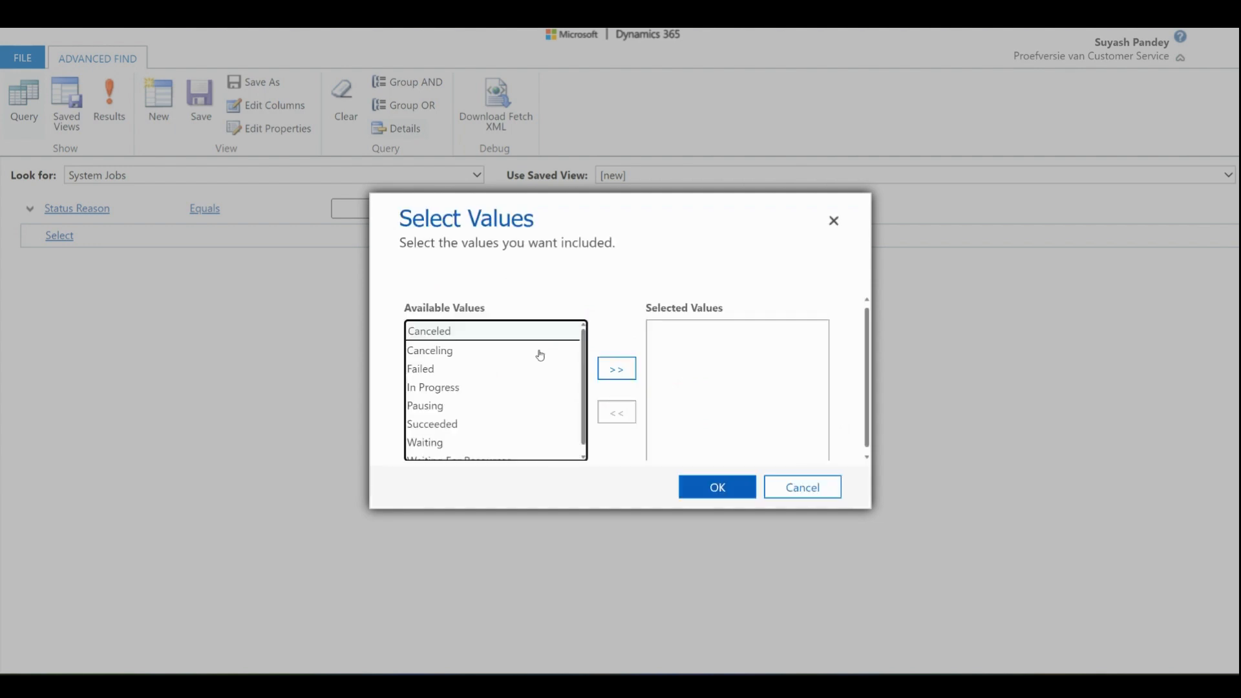
{"action": "double_click", "coordinate": [451, 369]}
{"action": "left_click", "coordinate": [704, 492]}
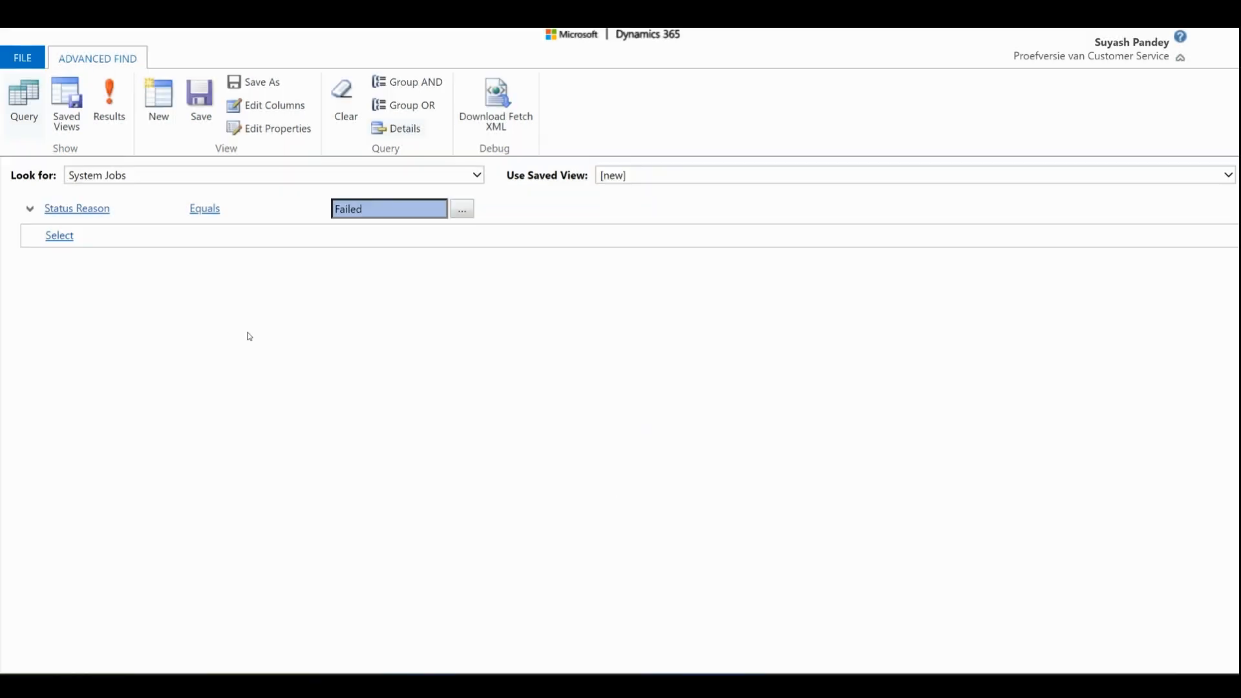
{"action": "left_click", "coordinate": [109, 109]}
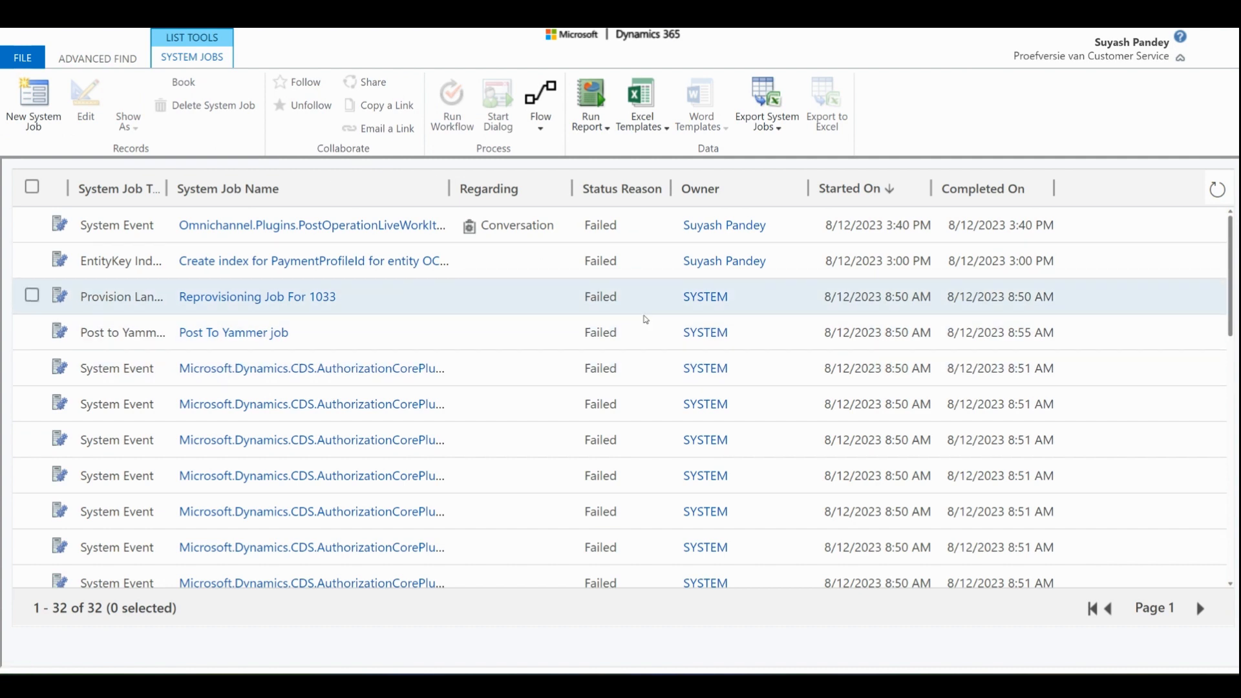
{"action": "scroll", "coordinate": [765, 368], "scroll_direction": "down", "scroll_amount": 3}
{"action": "scroll", "coordinate": [771, 359], "scroll_direction": "up", "scroll_amount": 2}
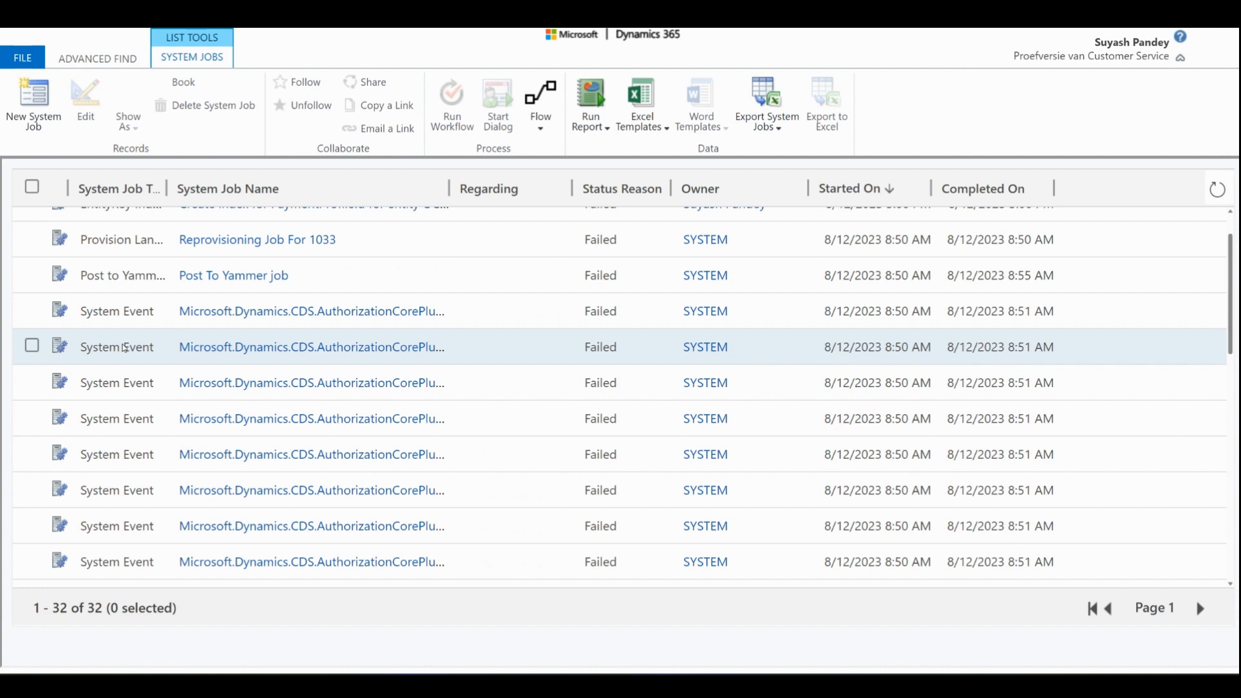
{"action": "scroll", "coordinate": [125, 348], "scroll_direction": "up", "scroll_amount": 2}
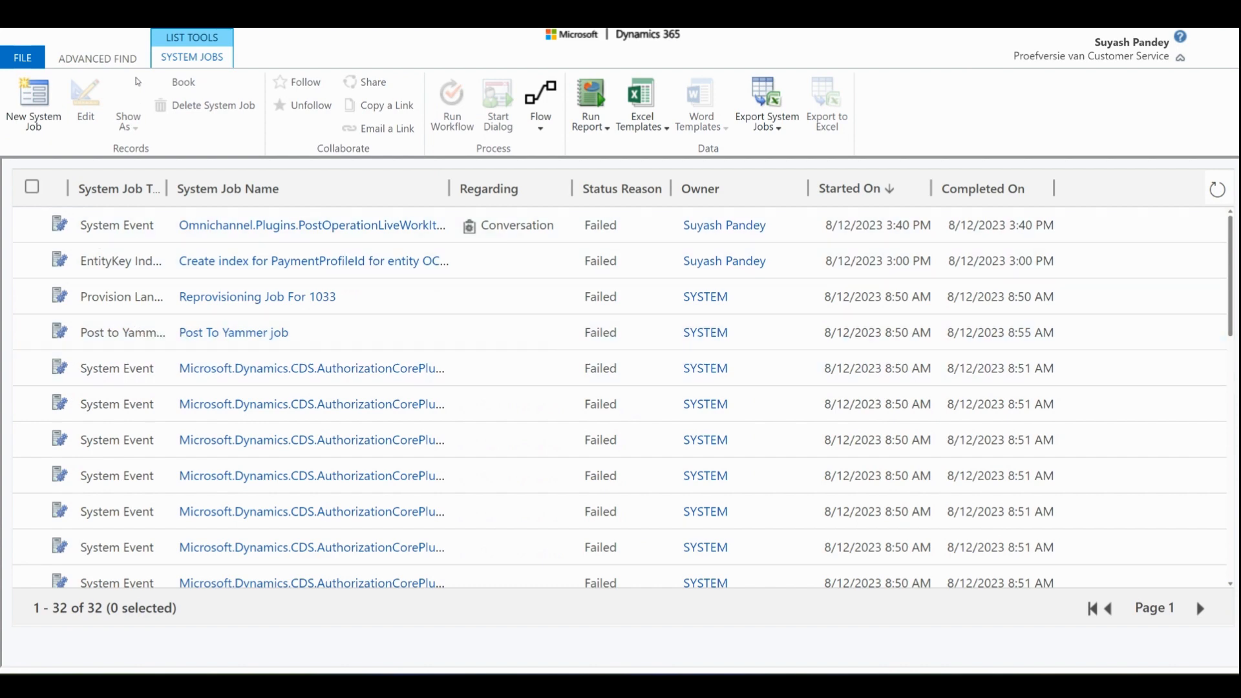
Return to the query definition and look through the fields and related records available for another condition.
{"action": "left_click", "coordinate": [97, 58]}
{"action": "left_click", "coordinate": [65, 235]}
{"action": "scroll", "coordinate": [186, 463], "scroll_direction": "down", "scroll_amount": 15}
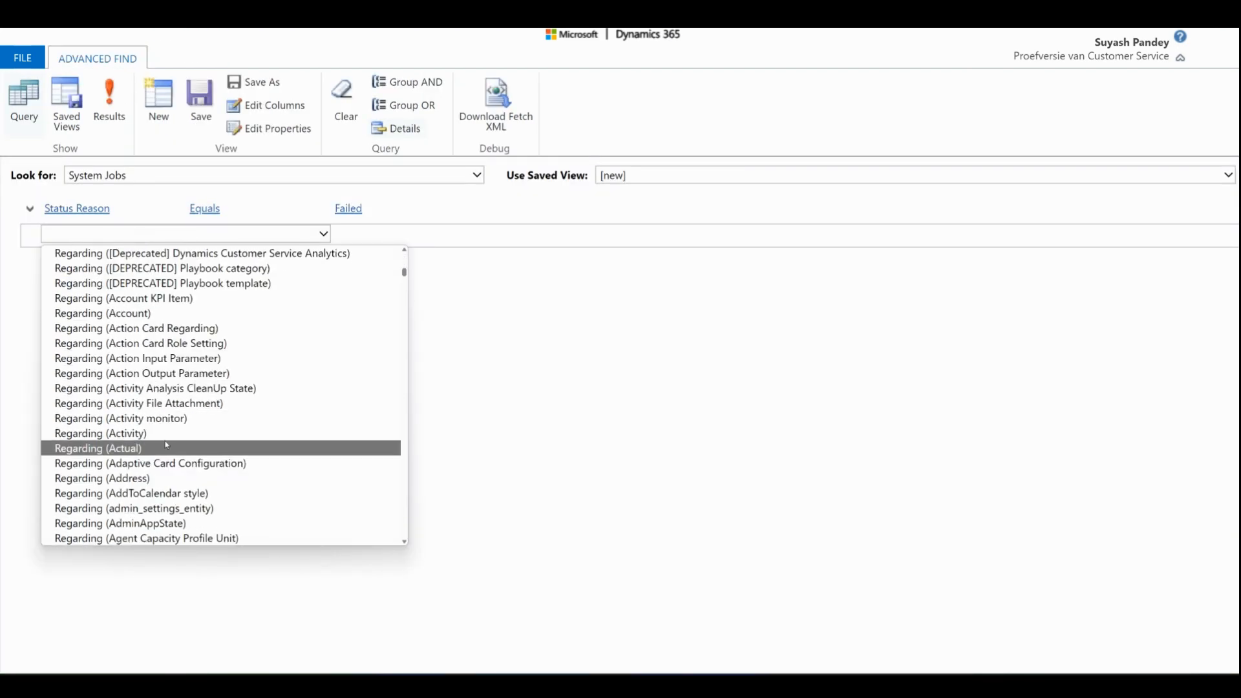
{"action": "left_click", "coordinate": [809, 349]}
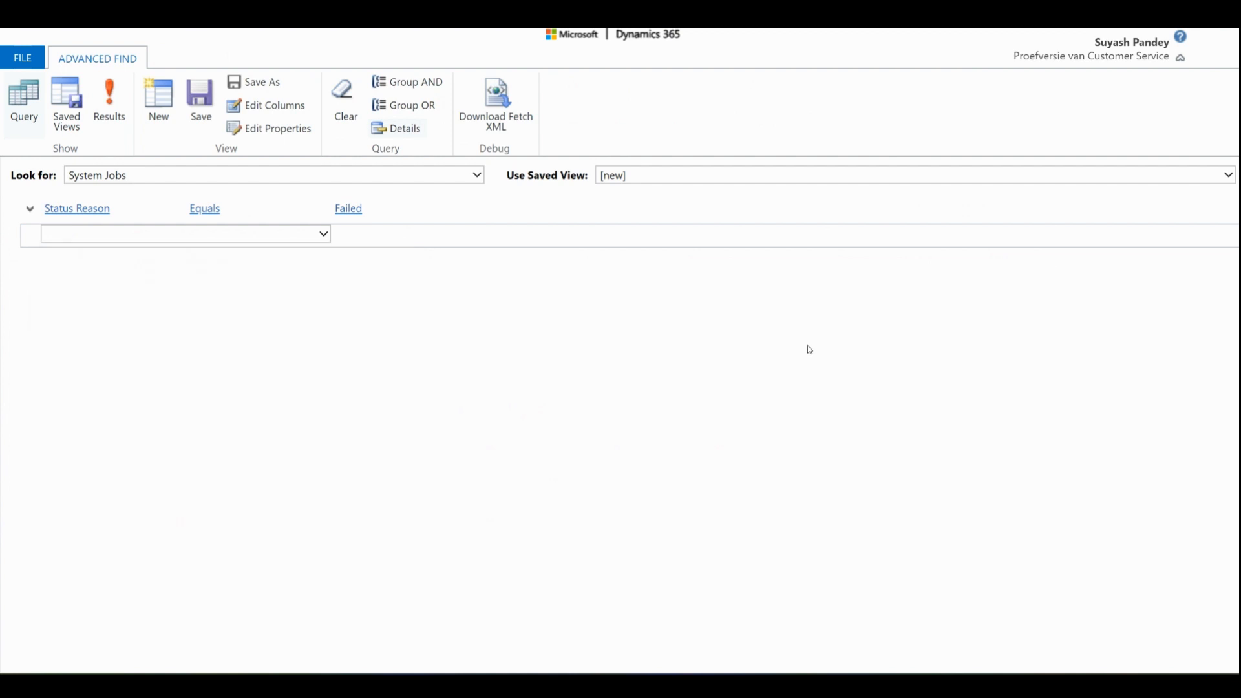
Switch the query's record type back to Cases and load the All Cases saved view.
{"action": "left_click", "coordinate": [230, 181]}
{"action": "type", "text": "case"}
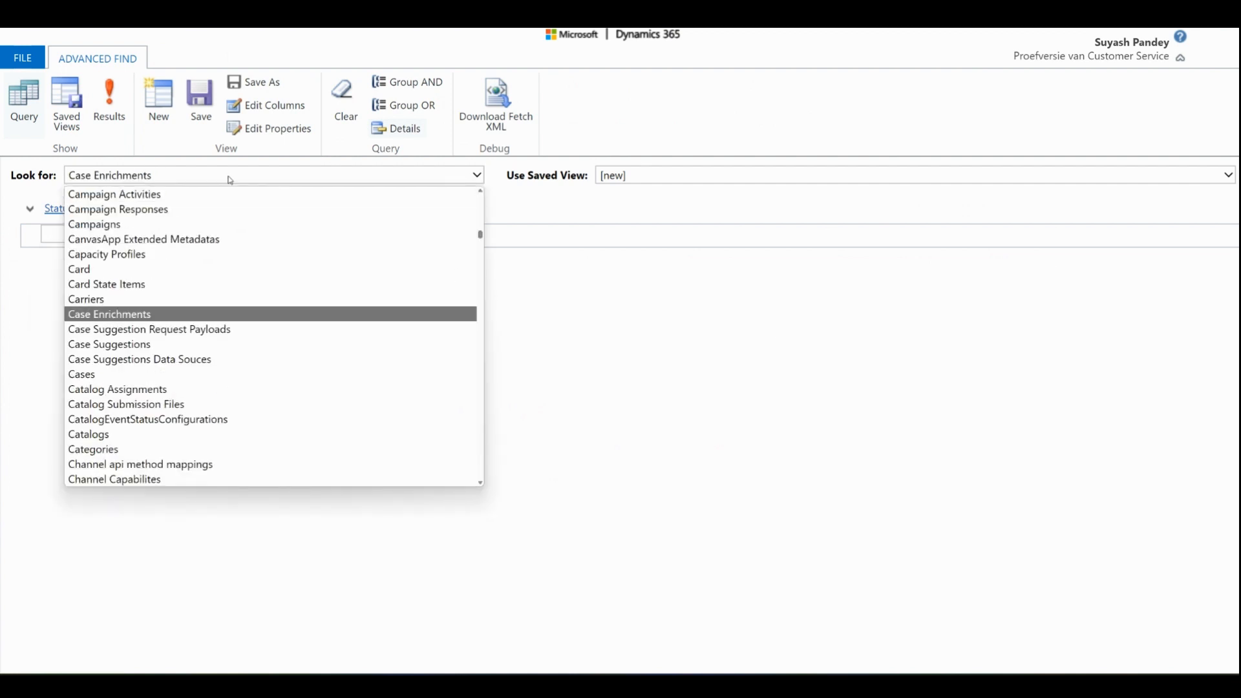
{"action": "key", "text": "Down"}
{"action": "key", "text": "Down"}
{"action": "key", "text": "Down"}
{"action": "key", "text": "Down"}
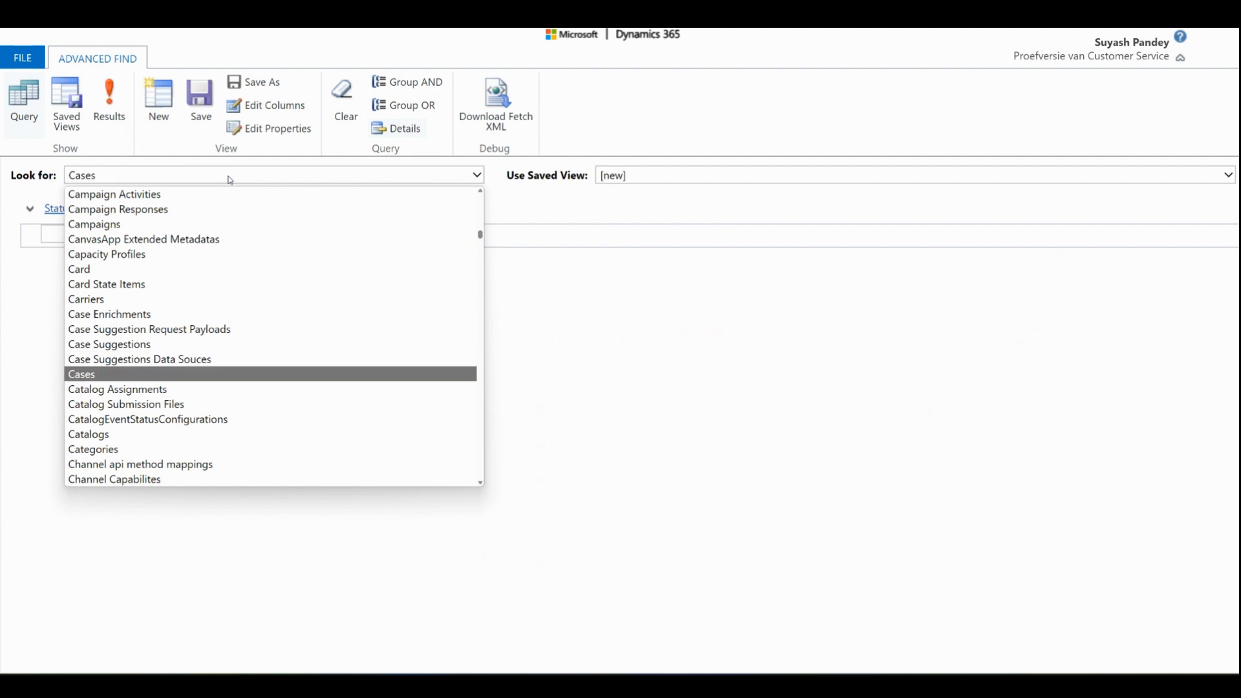
{"action": "key", "text": "Return"}
{"action": "key", "text": "Return"}
{"action": "left_click", "coordinate": [702, 175]}
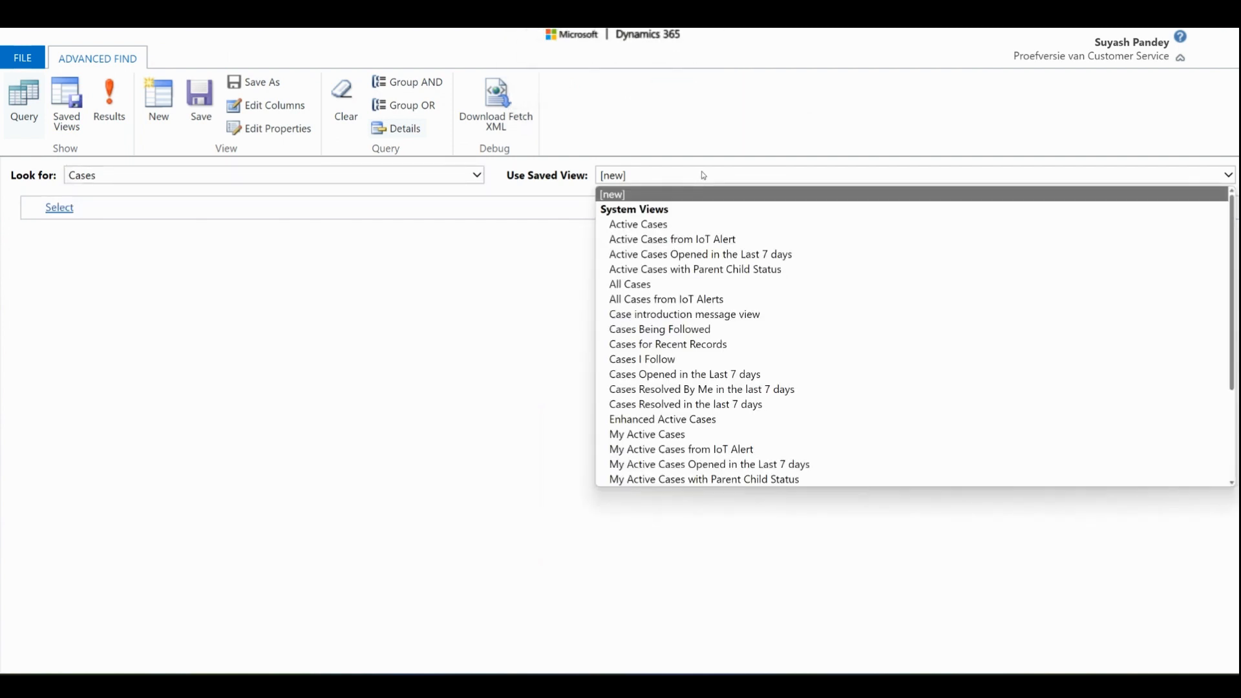
{"action": "left_click", "coordinate": [634, 284]}
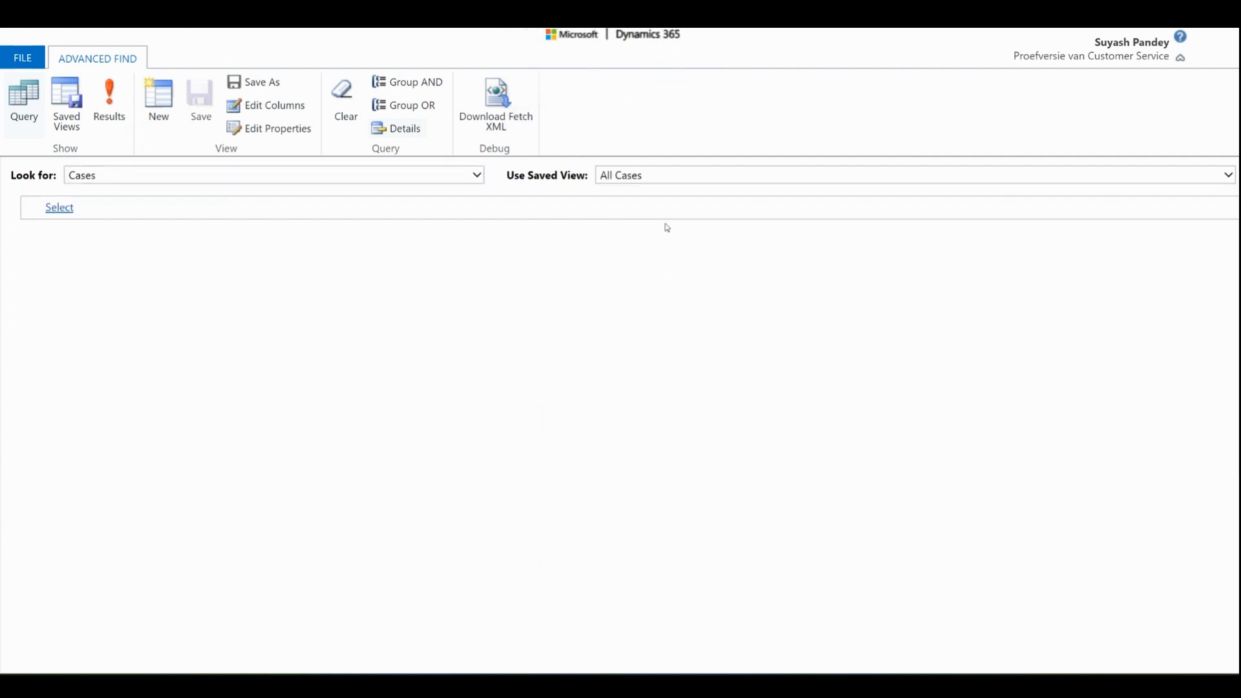
Load the Active Cases saved view into the query.
{"action": "left_click", "coordinate": [650, 175]}
{"action": "key", "text": "Up"}
{"action": "key", "text": "Up"}
{"action": "key", "text": "Up"}
{"action": "key", "text": "Up"}
{"action": "key", "text": "Up"}
{"action": "key", "text": "Return"}
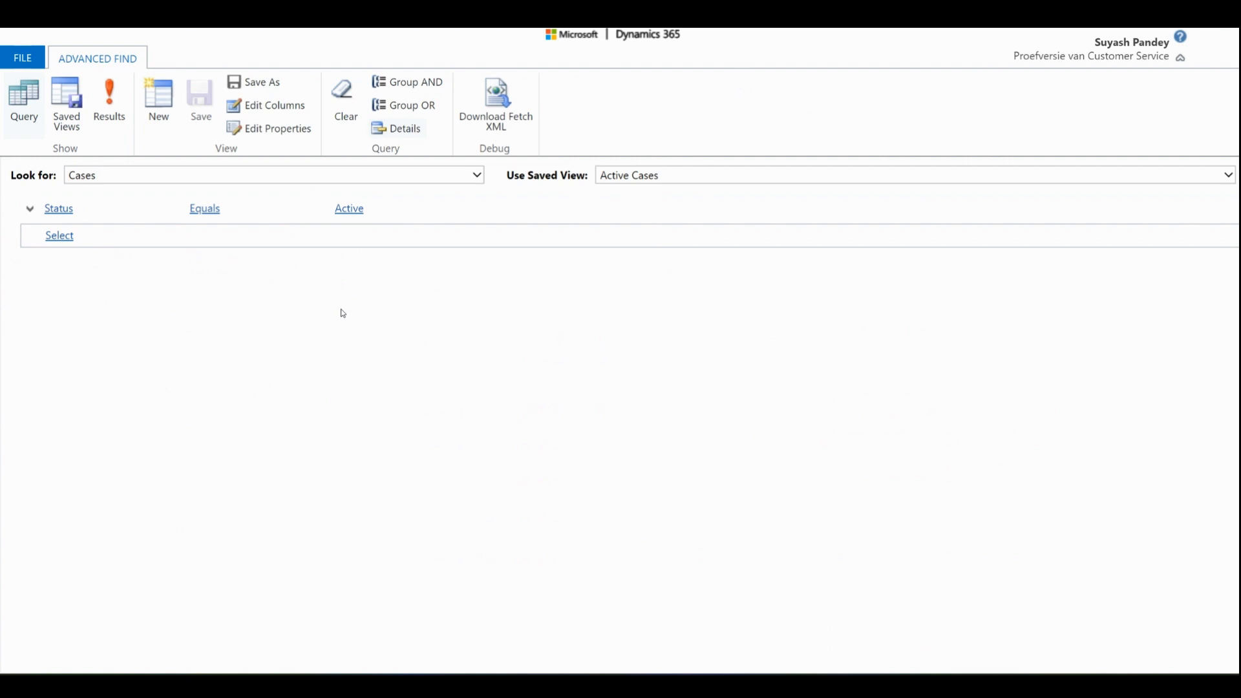
Download the Active Cases query as Fetch XML and keep the FetchXML.xml file.
{"action": "left_click", "coordinate": [496, 103]}
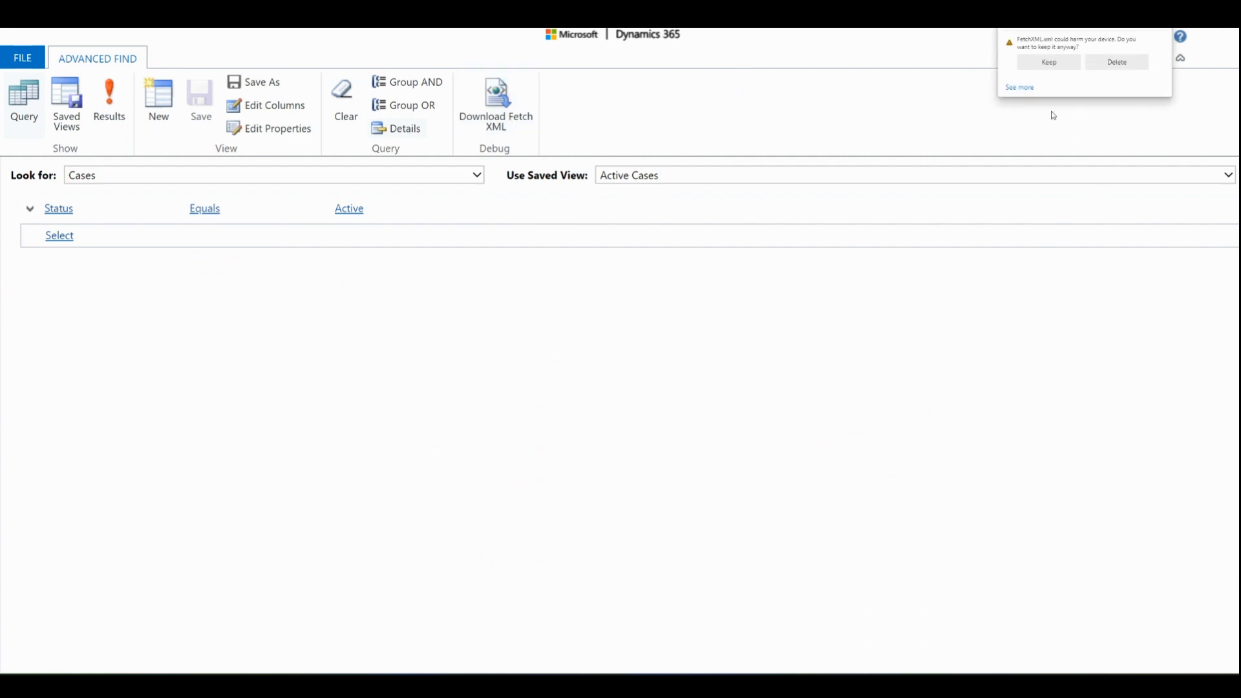
{"action": "left_click", "coordinate": [1049, 63]}
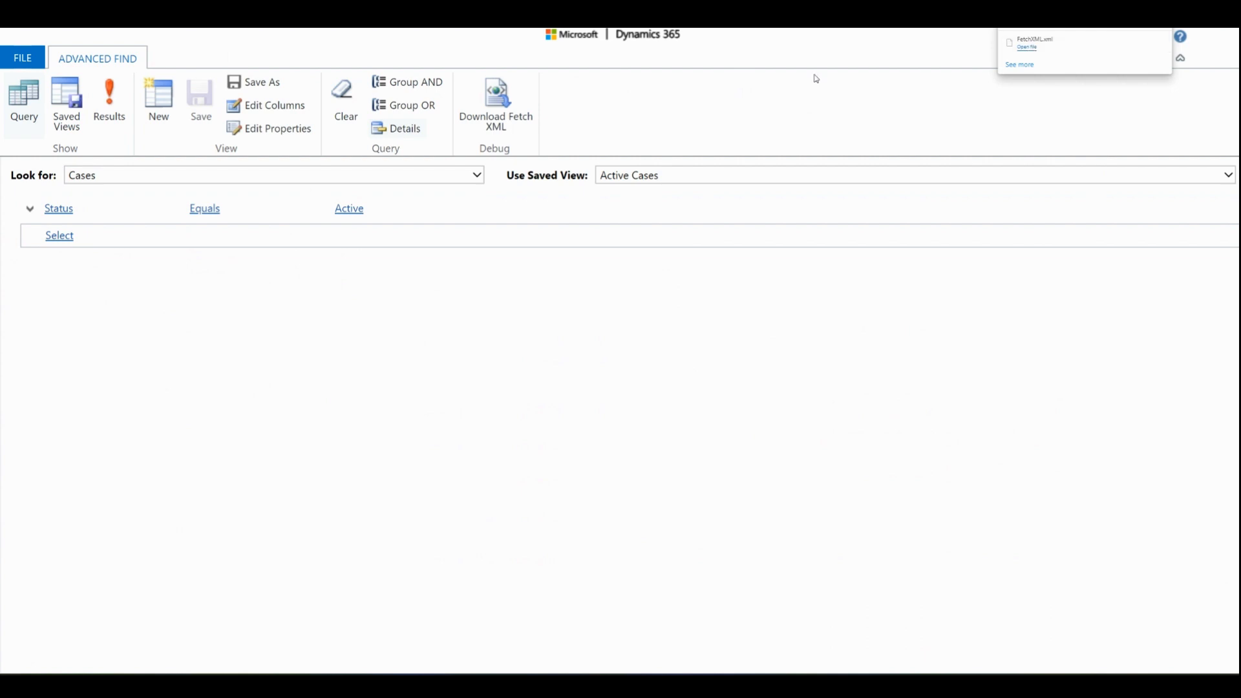
{"action": "left_click", "coordinate": [286, 332]}
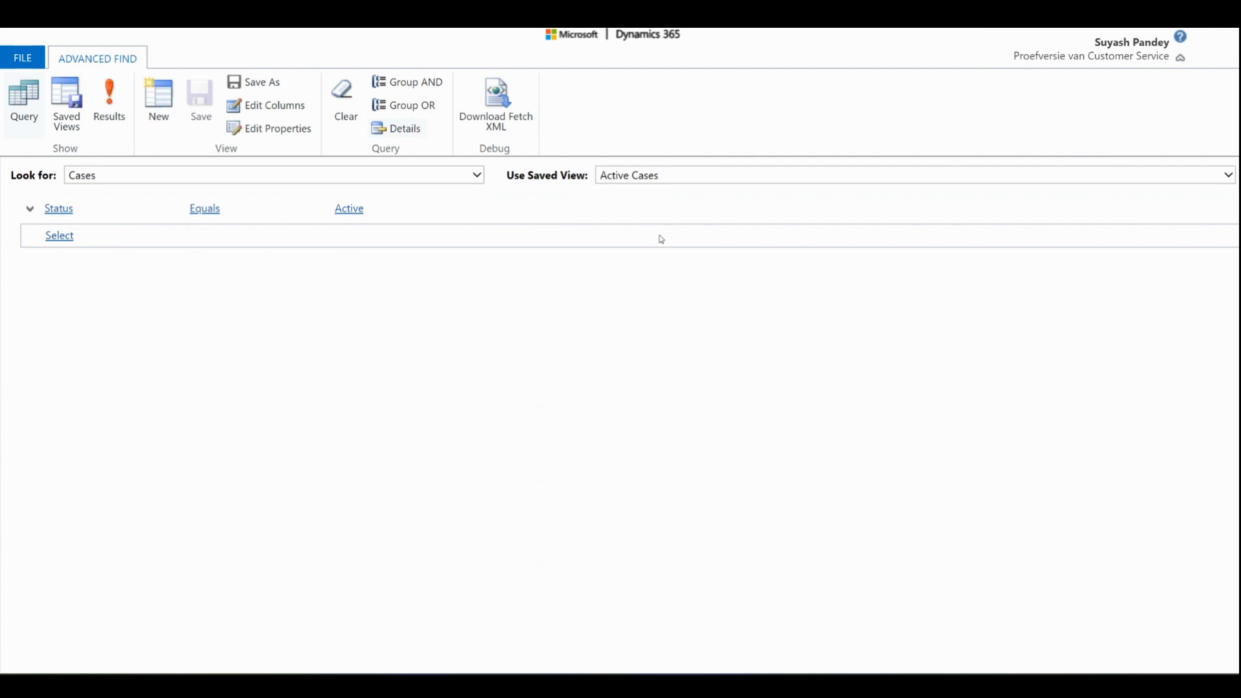
Look through the system and personal saved views available for Cases.
{"action": "left_click", "coordinate": [753, 181]}
{"action": "scroll", "coordinate": [666, 362], "scroll_direction": "down", "scroll_amount": 2}
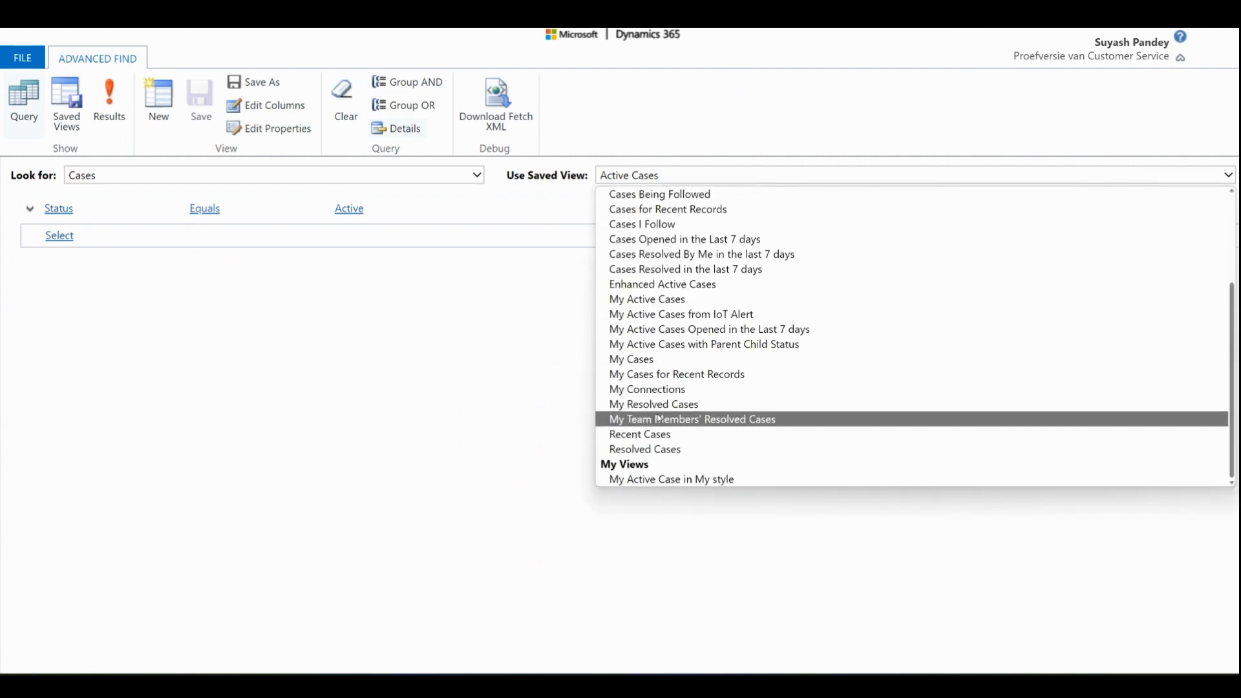
{"action": "scroll", "coordinate": [658, 418], "scroll_direction": "up", "scroll_amount": 3}
{"action": "scroll", "coordinate": [679, 433], "scroll_direction": "down", "scroll_amount": 3}
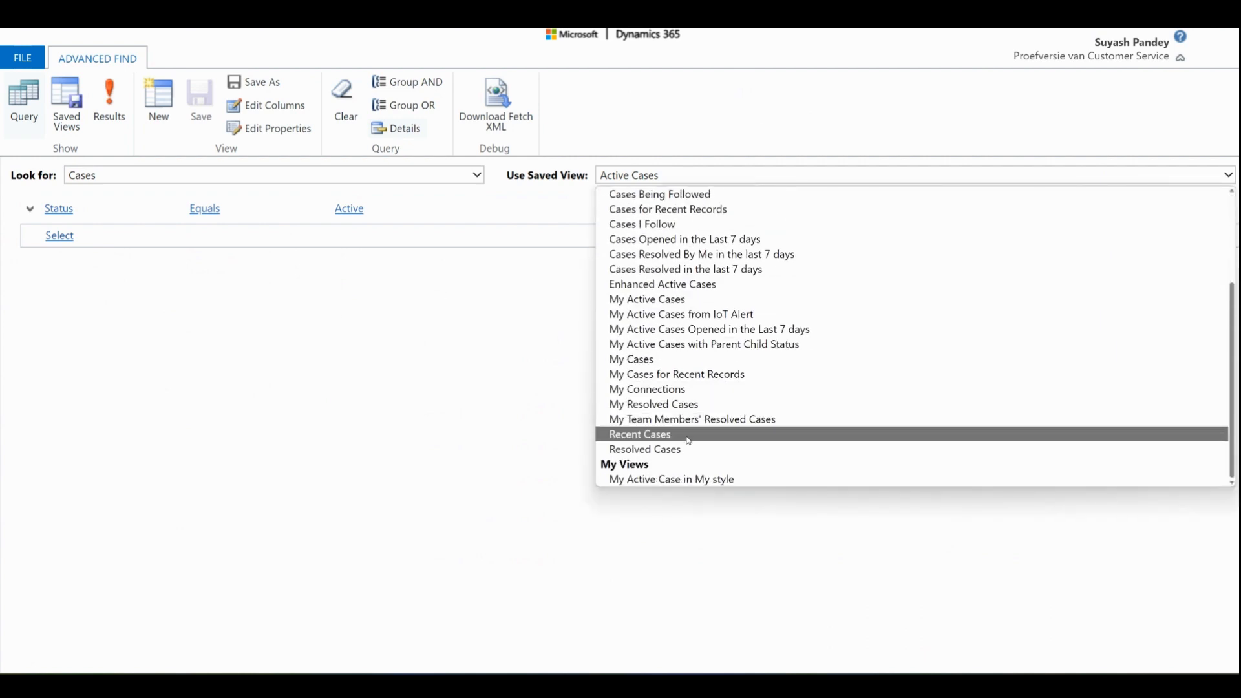
{"action": "key", "text": "Up"}
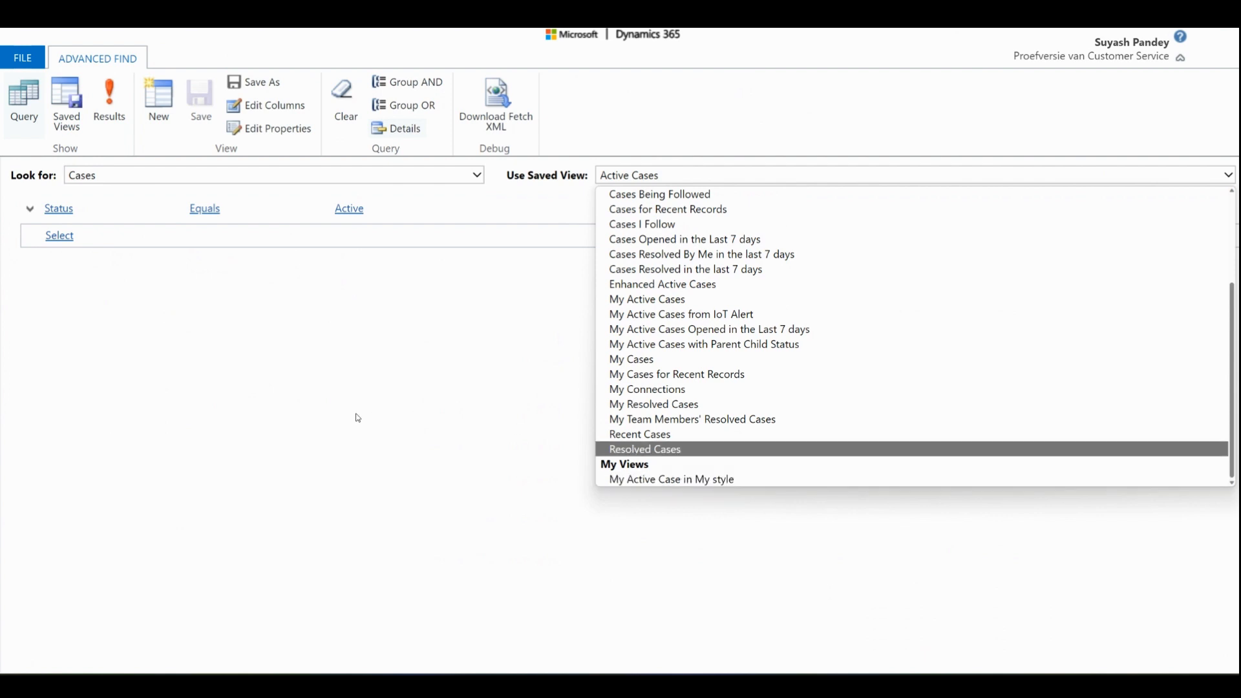
{"action": "left_click", "coordinate": [358, 418]}
Open the list of saved case views and the sharing settings of My Active Case in My style.
{"action": "left_click", "coordinate": [67, 103]}
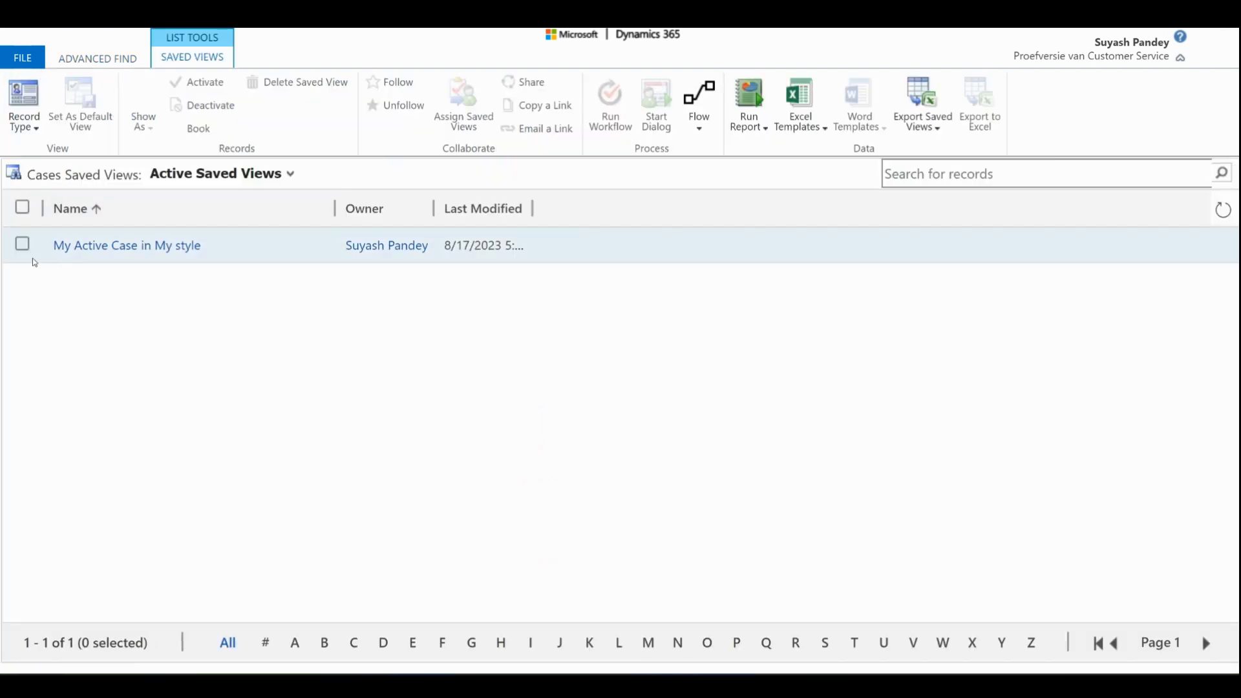
{"action": "left_click", "coordinate": [21, 244]}
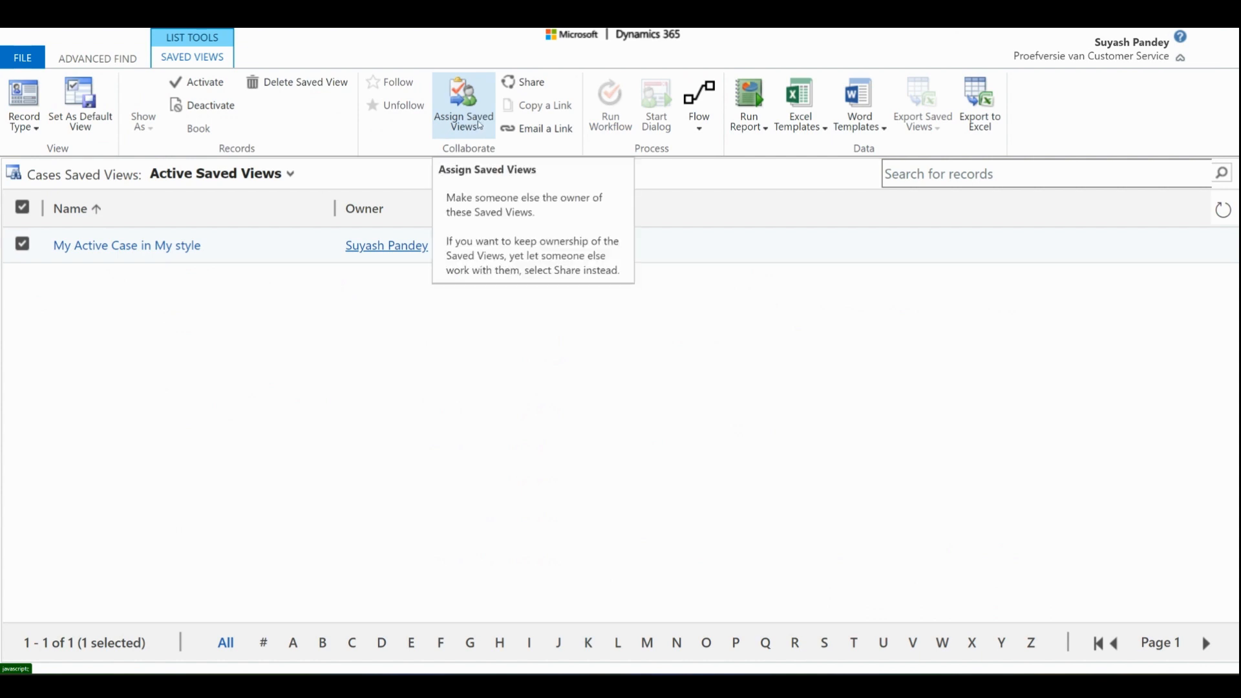
{"action": "left_click", "coordinate": [542, 82]}
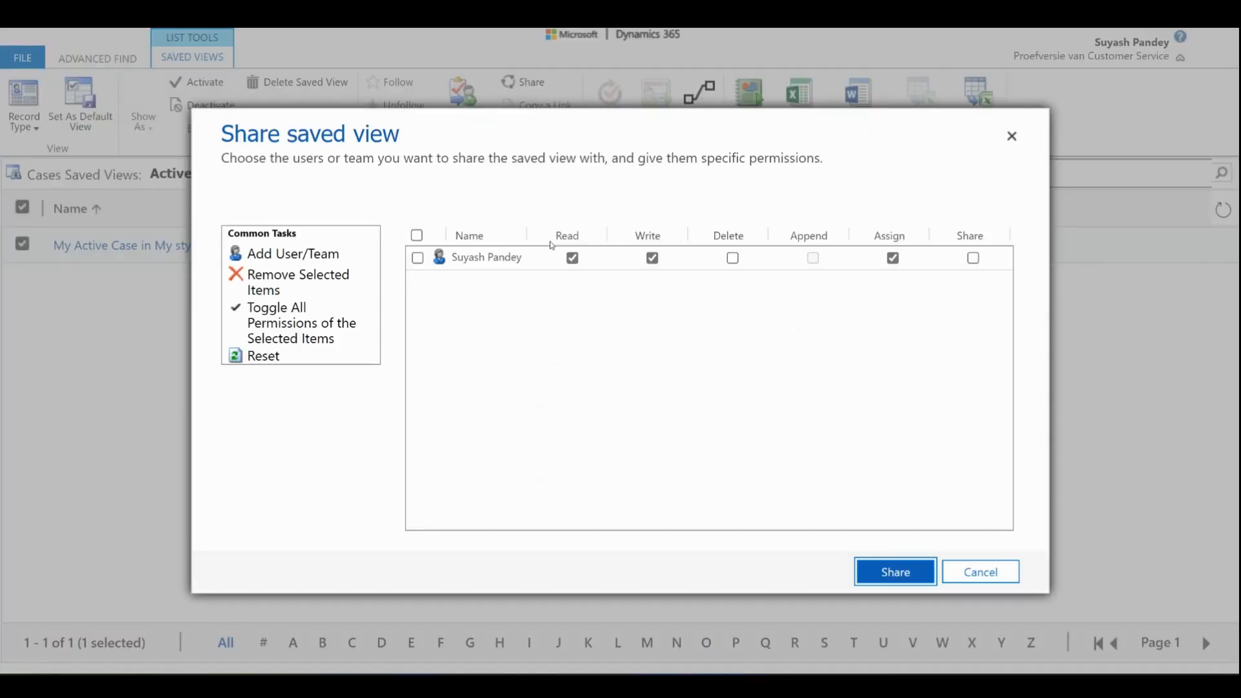
Look up teams instead of users and add the team e3bc55adfb6a4021a11f8eeda8753870_1 to the saved view's sharing list.
{"action": "left_click", "coordinate": [266, 255]}
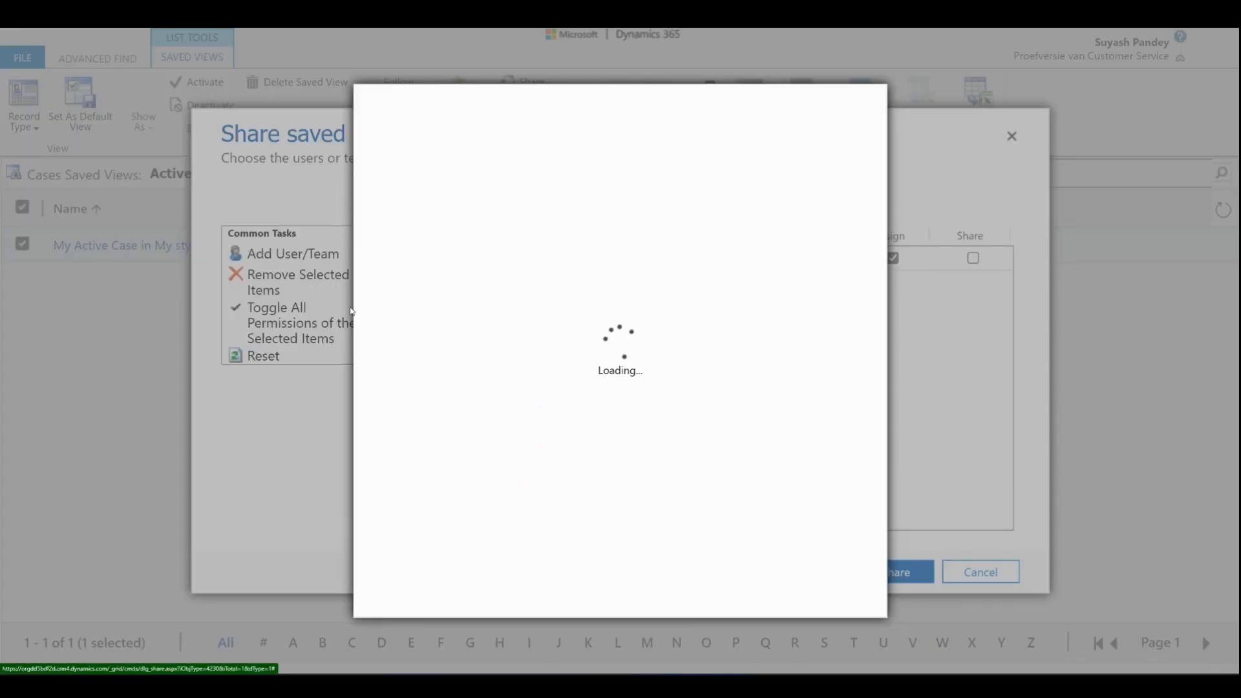
{"action": "scroll", "coordinate": [517, 378], "scroll_direction": "down", "scroll_amount": 5}
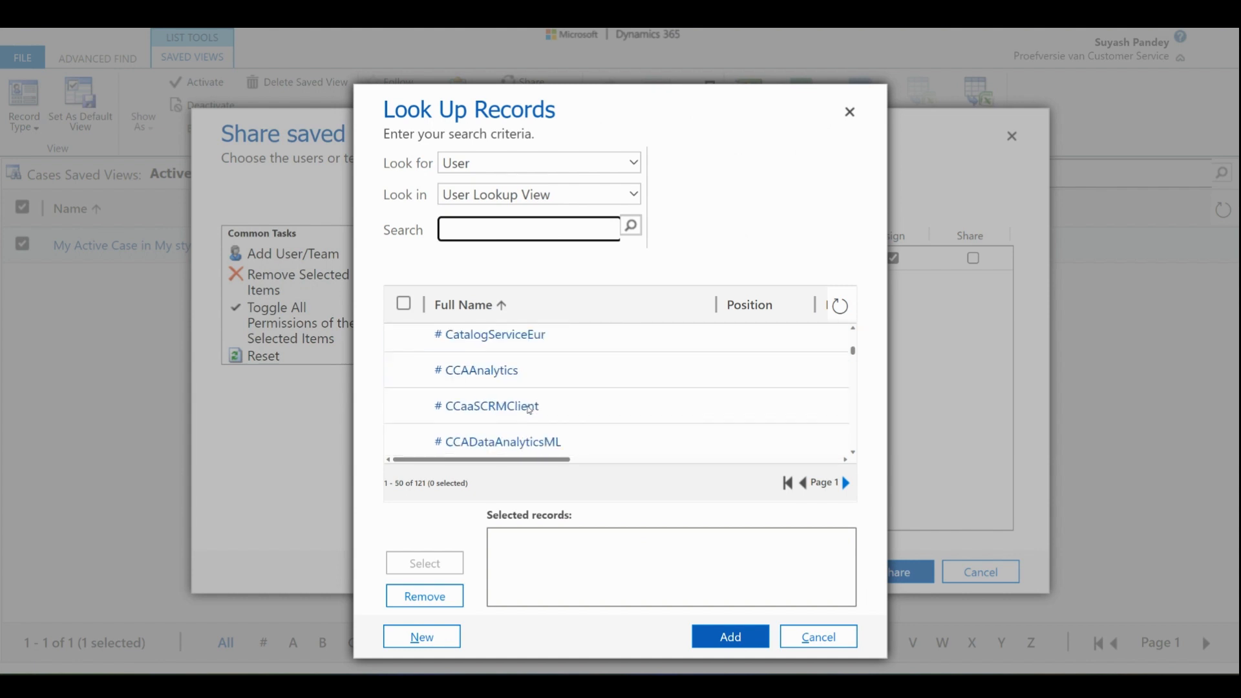
{"action": "left_click", "coordinate": [404, 303]}
{"action": "left_click", "coordinate": [404, 303]}
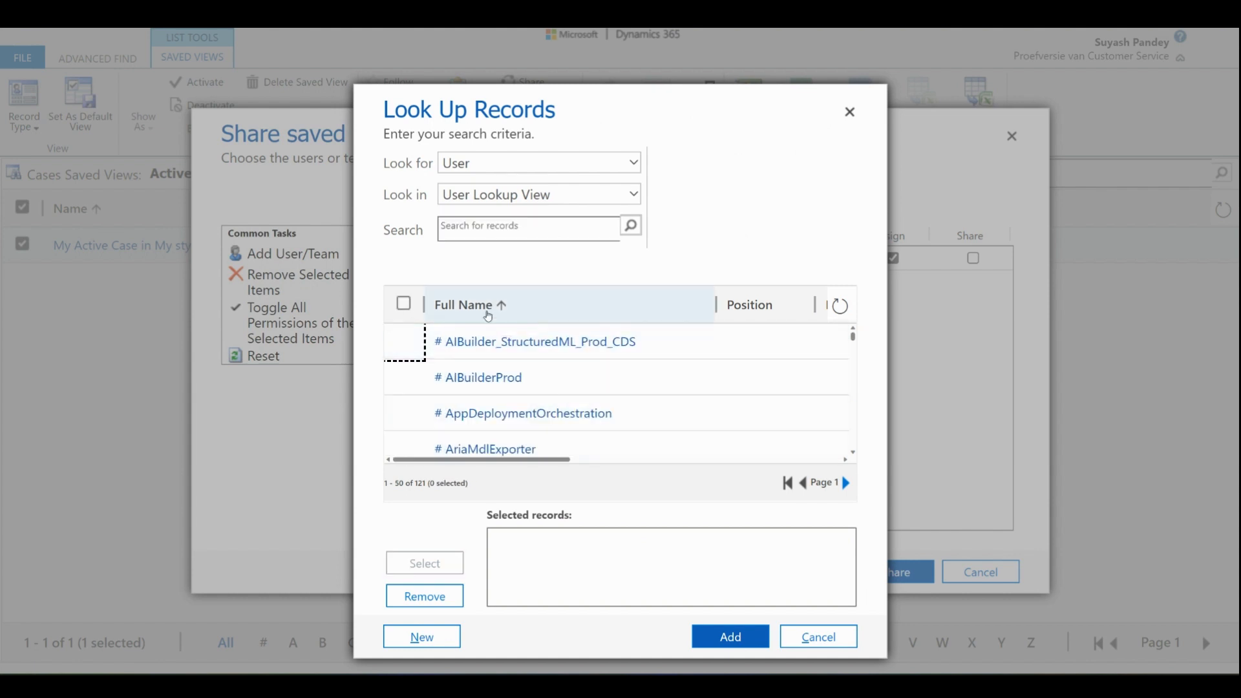
{"action": "left_click", "coordinate": [504, 166]}
{"action": "left_click", "coordinate": [499, 202]}
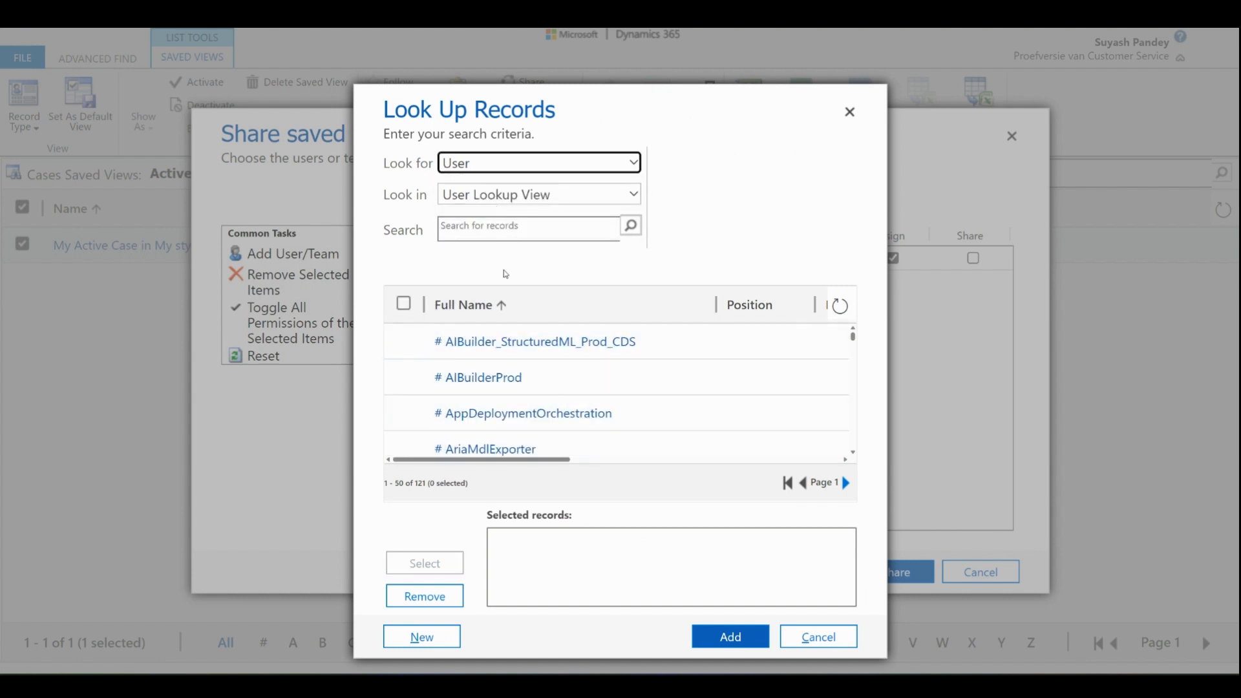
{"action": "left_click", "coordinate": [457, 162]}
{"action": "left_click", "coordinate": [482, 185]}
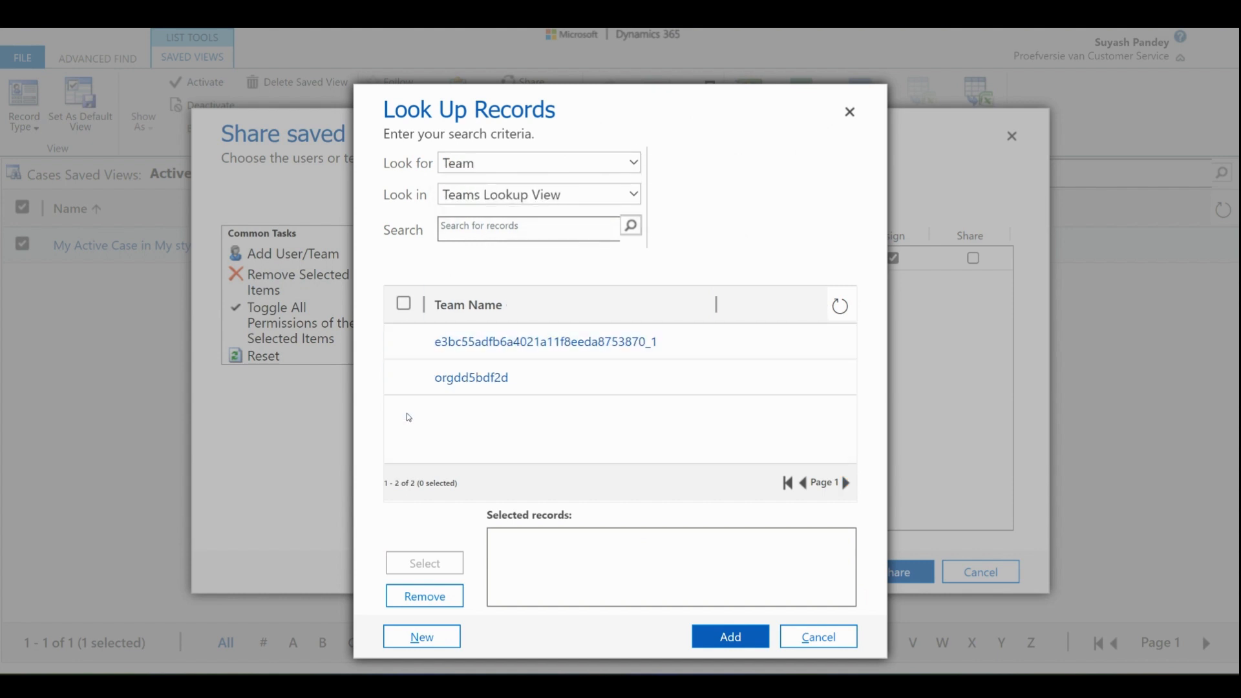
{"action": "left_click", "coordinate": [405, 341]}
{"action": "left_click", "coordinate": [423, 564]}
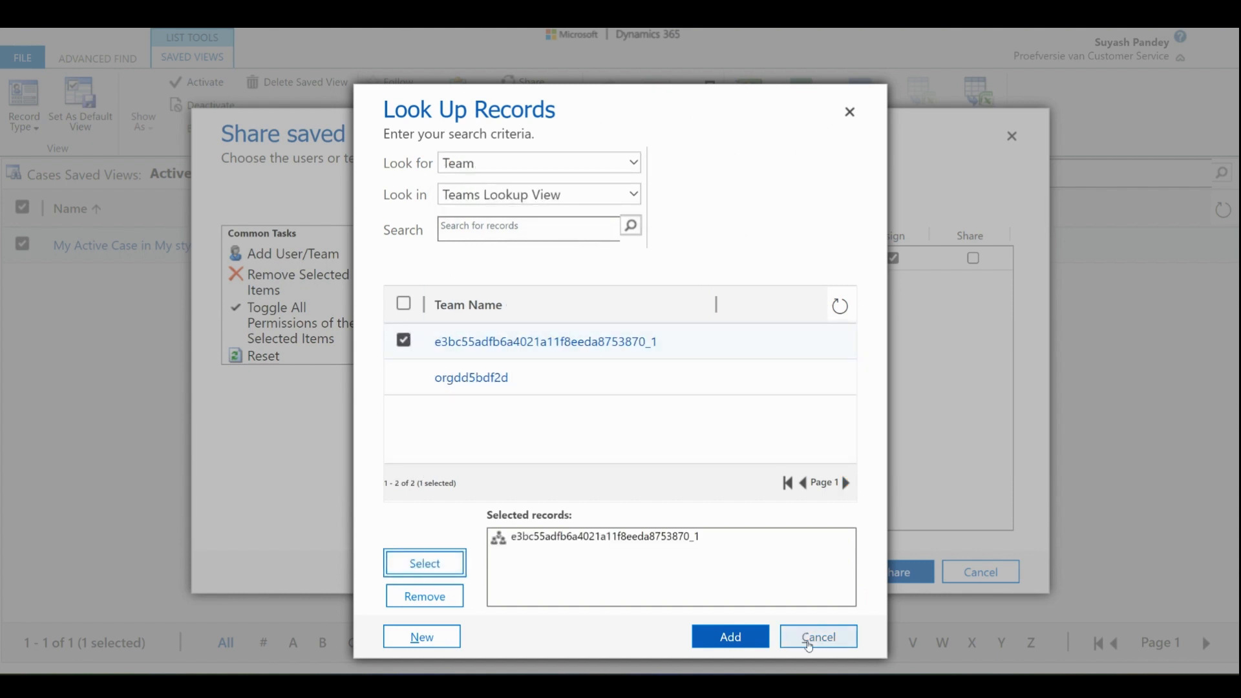
{"action": "left_click", "coordinate": [747, 640]}
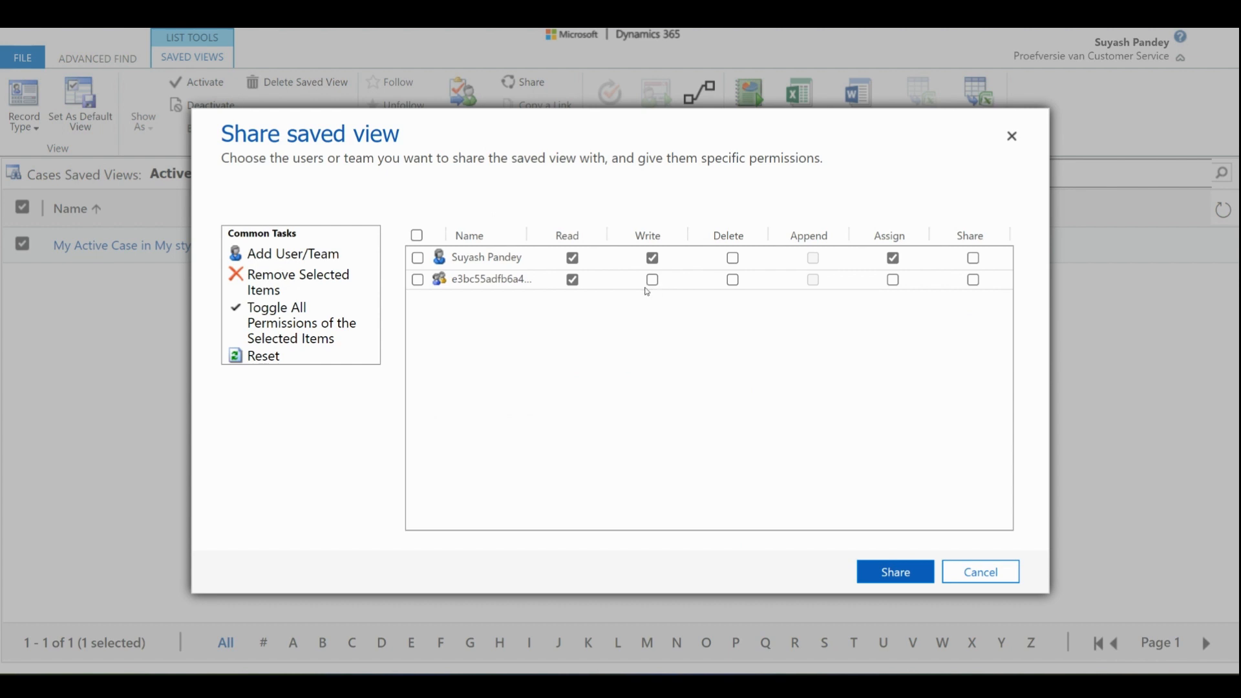
Adjust the added team's Write and Assign permissions and share the saved view.
{"action": "left_click", "coordinate": [652, 280]}
{"action": "left_click", "coordinate": [893, 280]}
{"action": "left_click", "coordinate": [653, 279]}
{"action": "left_click", "coordinate": [895, 572]}
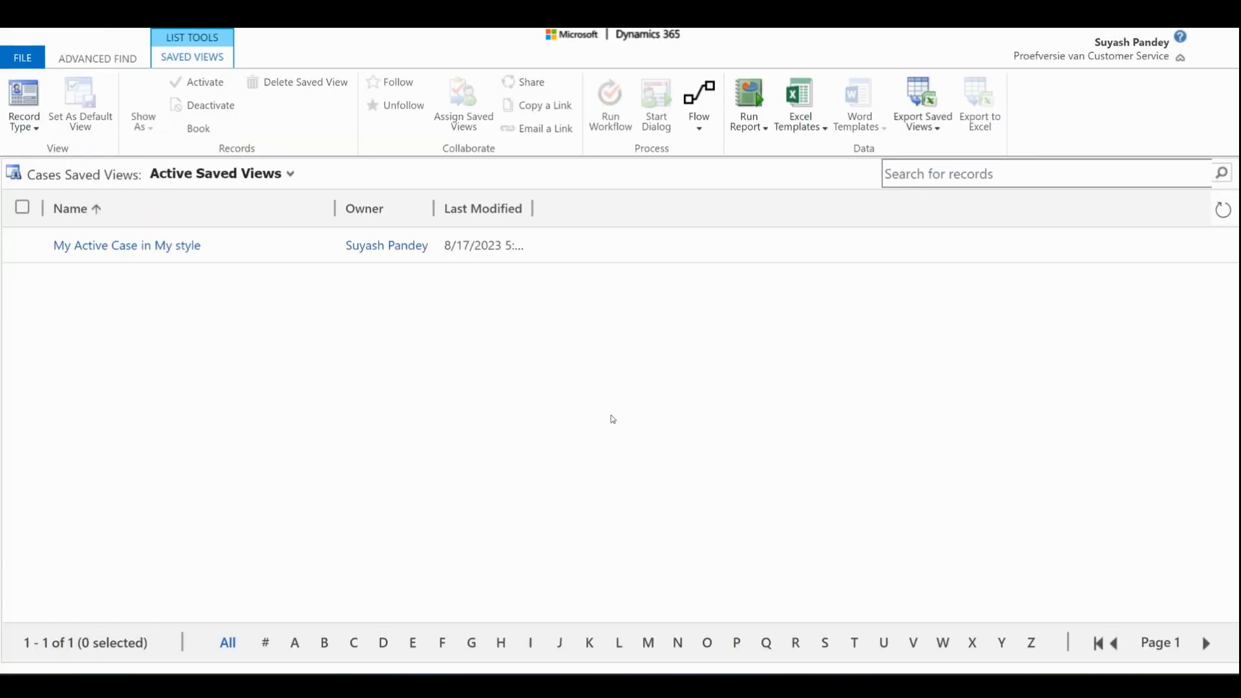
Return to the query definition and examine the values and operators available for the Status condition.
{"action": "left_click", "coordinate": [119, 63]}
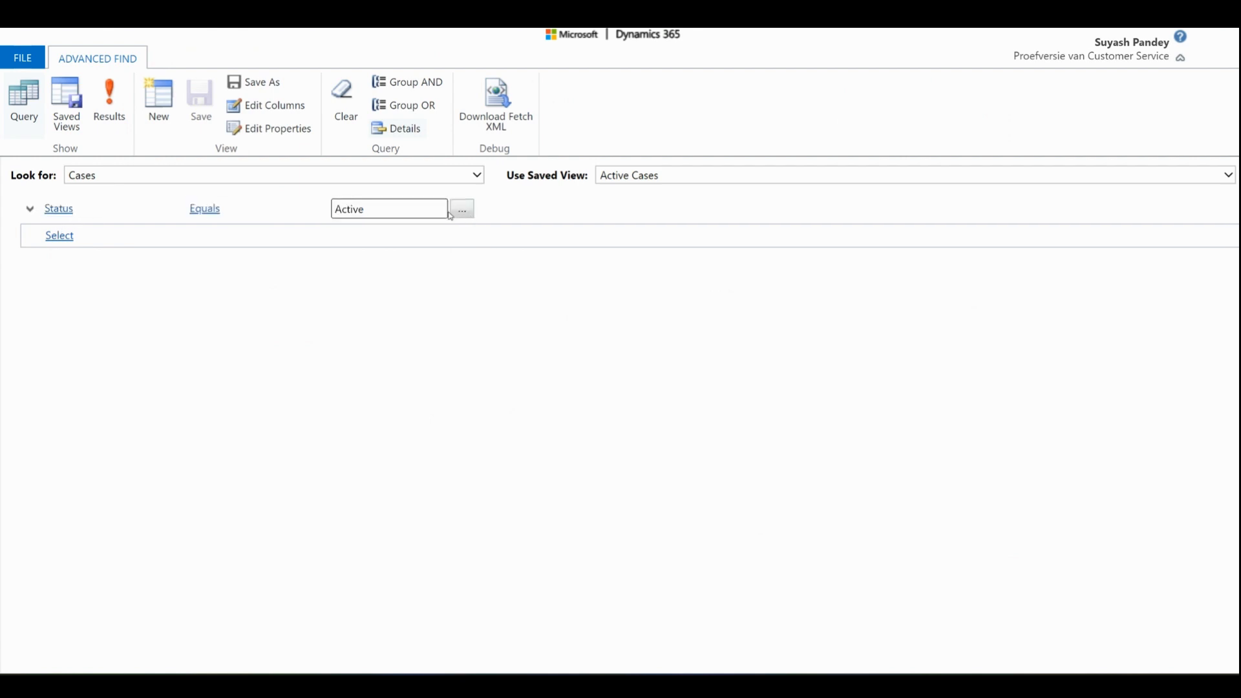
{"action": "left_click", "coordinate": [463, 212]}
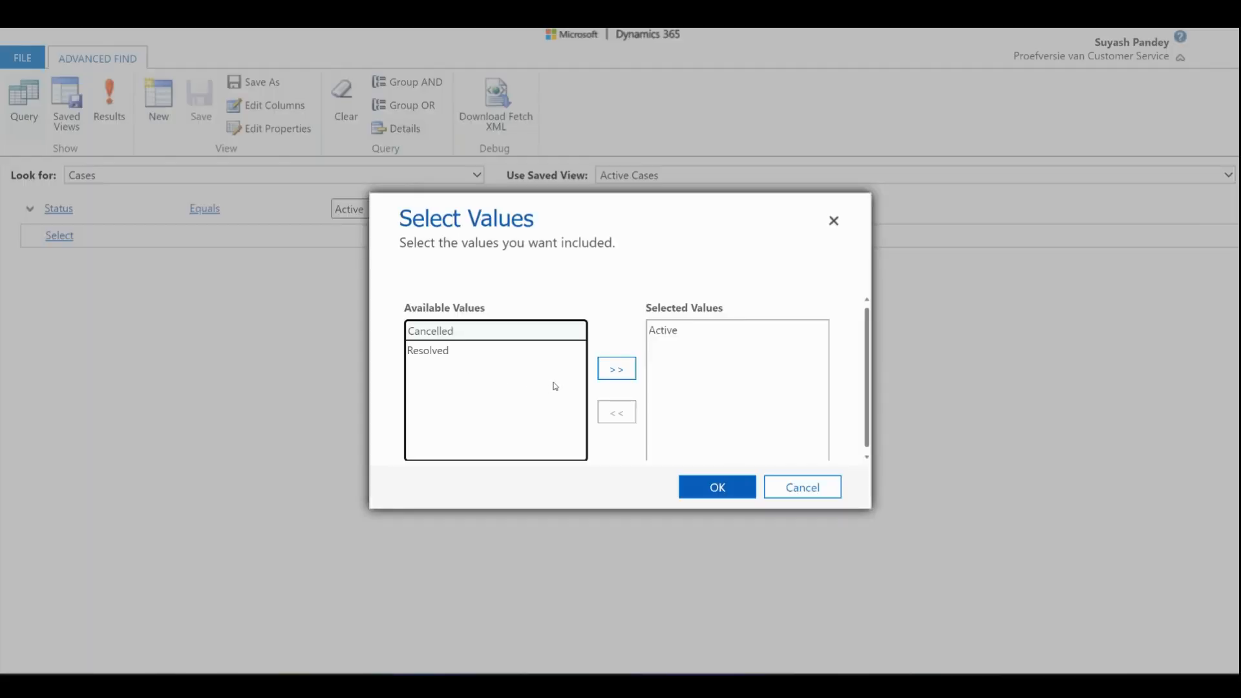
{"action": "double_click", "coordinate": [677, 334]}
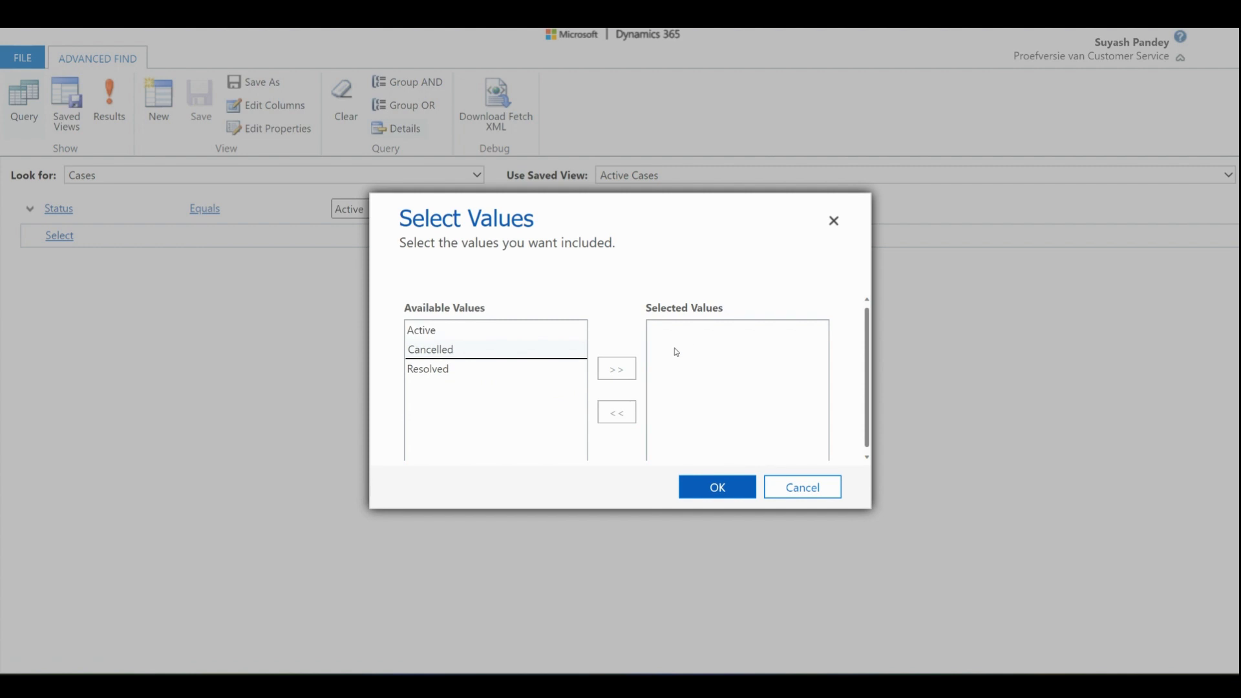
{"action": "left_click", "coordinate": [806, 492]}
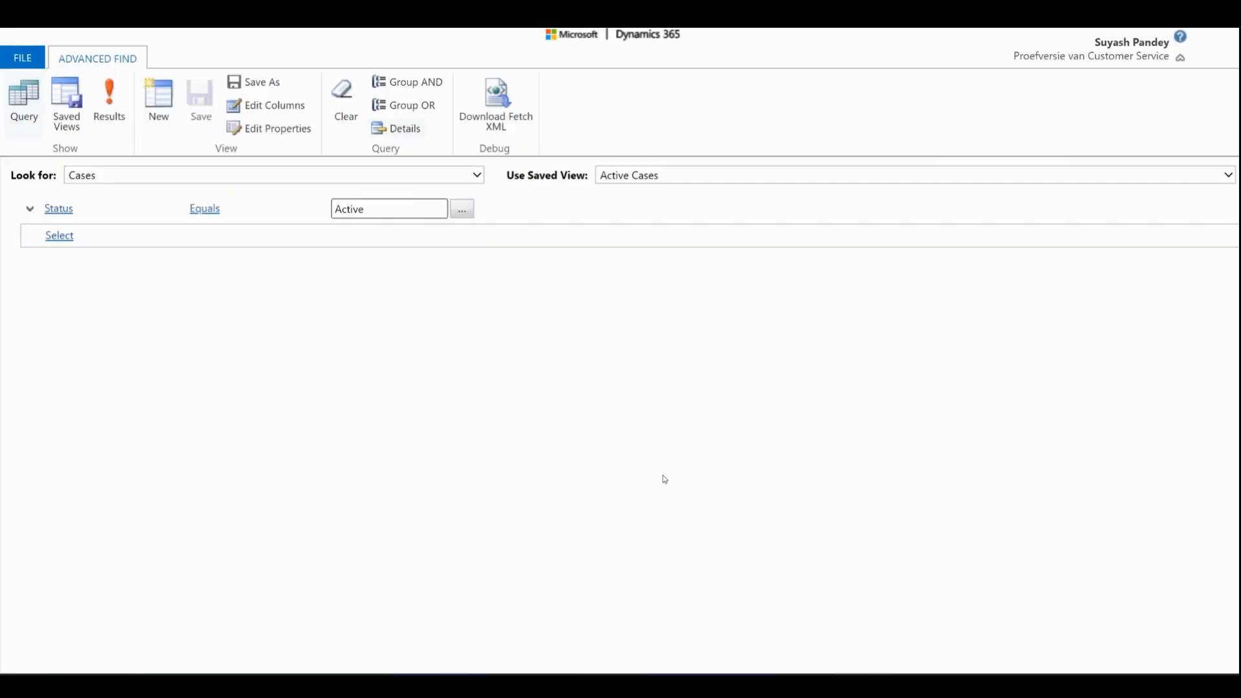
{"action": "left_click", "coordinate": [255, 210]}
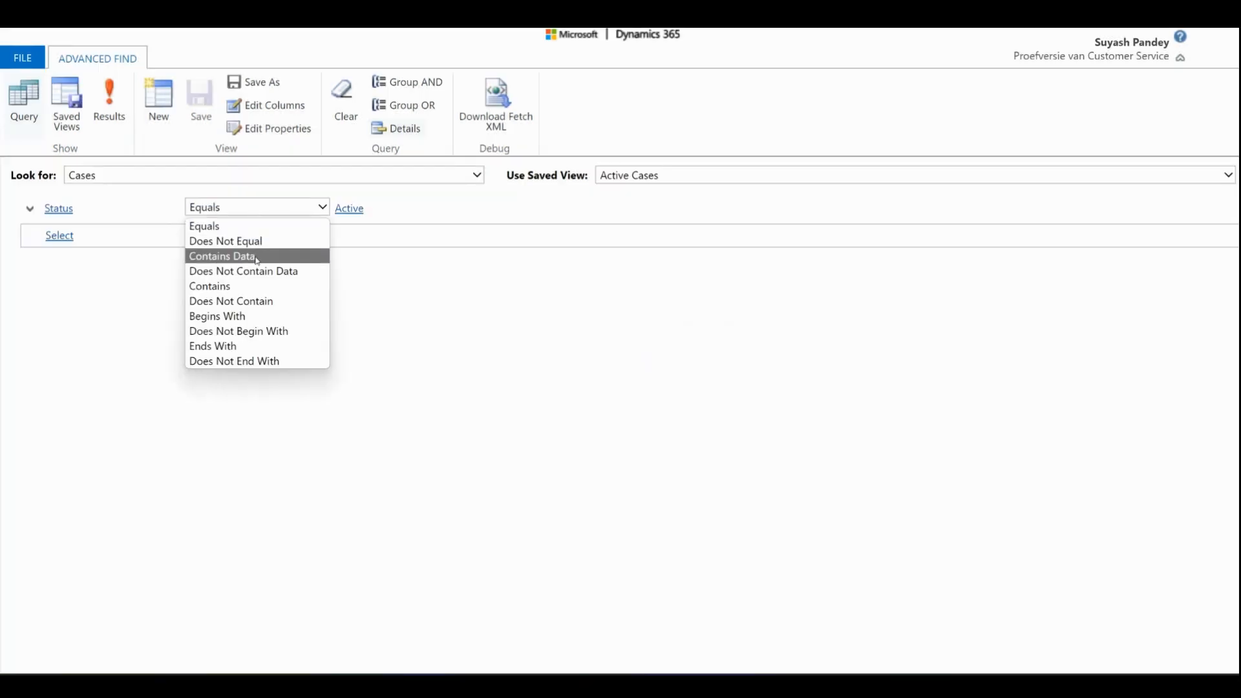
Replace the Status field in the condition with Product and look at the product records available as values.
{"action": "left_click", "coordinate": [74, 208]}
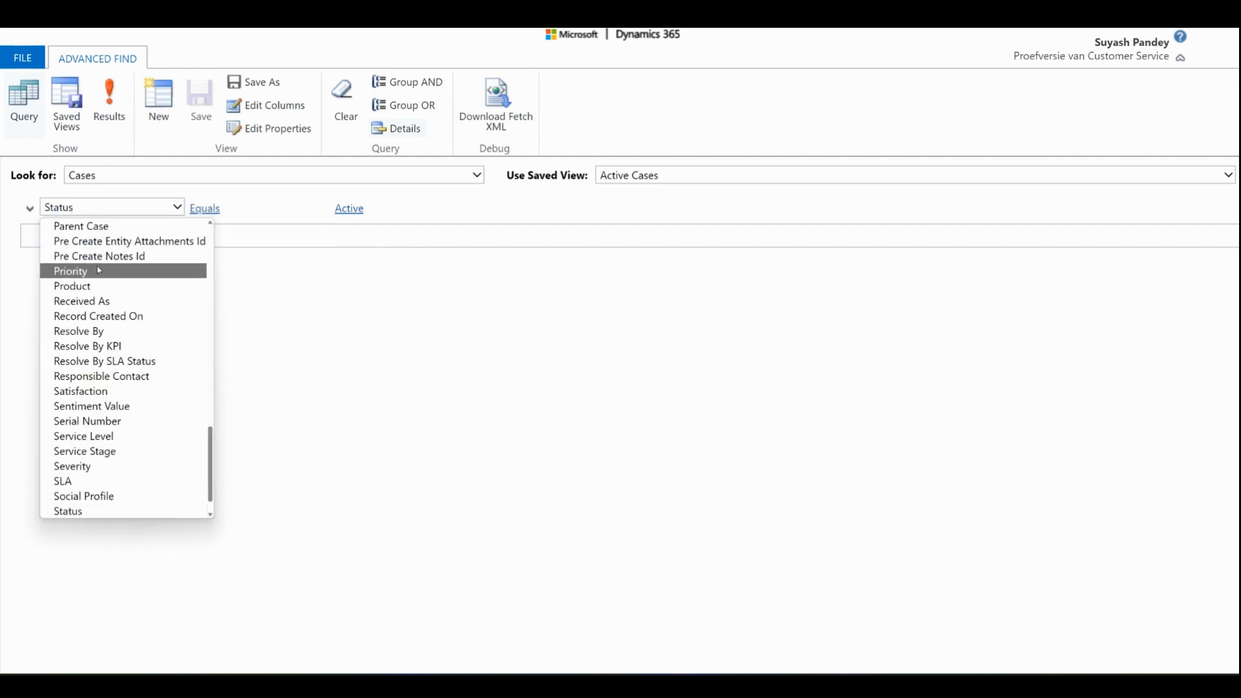
{"action": "left_click", "coordinate": [72, 285]}
{"action": "left_click", "coordinate": [382, 206]}
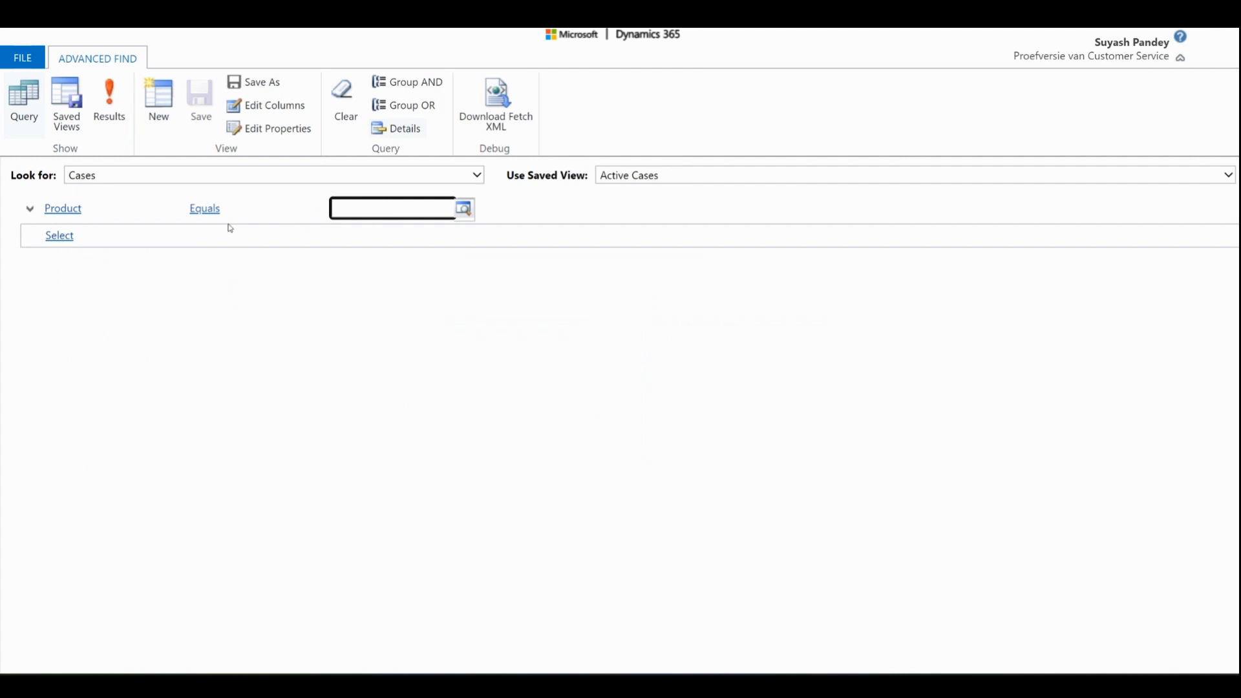
{"action": "left_click", "coordinate": [464, 209]}
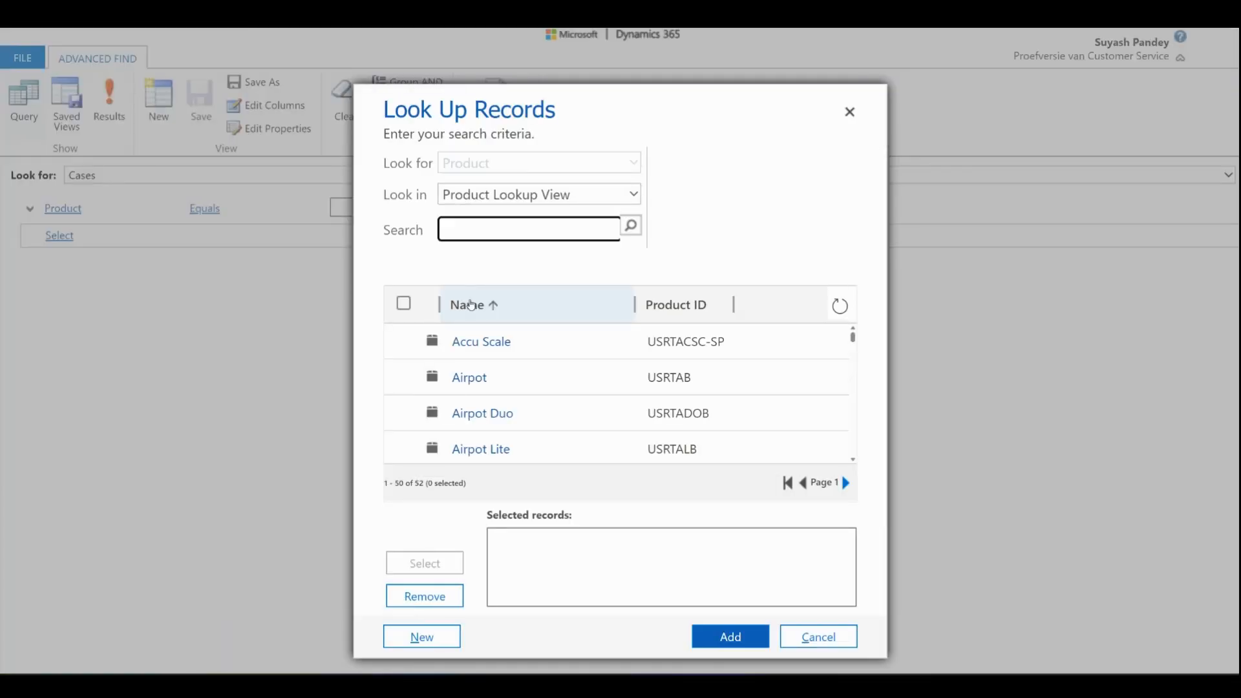
{"action": "left_click", "coordinate": [799, 630]}
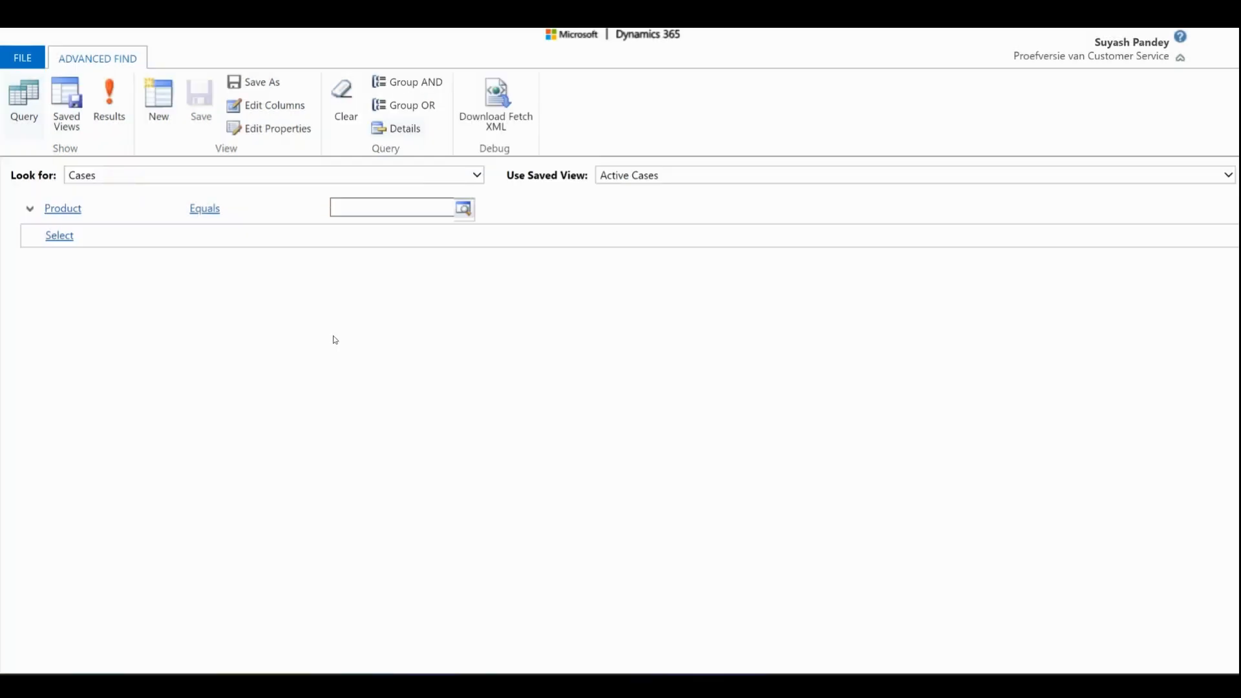
Set the Product condition to Begins With "a" and run the query.
{"action": "left_click", "coordinate": [241, 208]}
{"action": "left_click", "coordinate": [241, 207]}
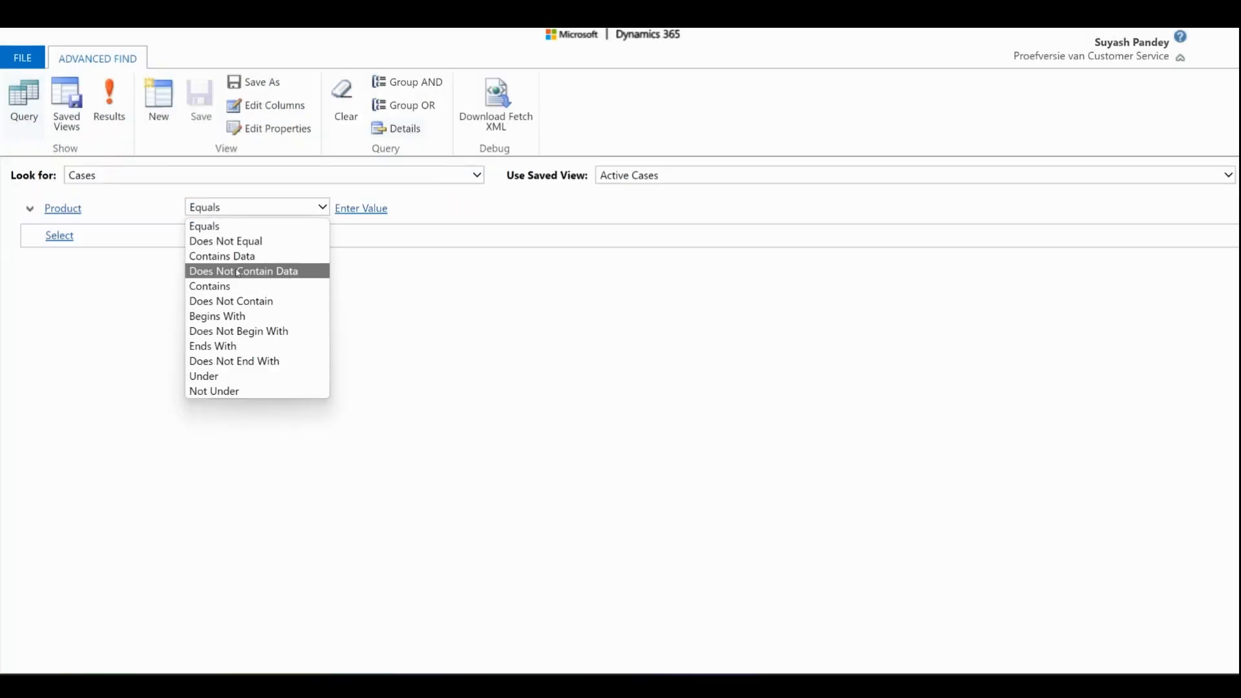
{"action": "left_click", "coordinate": [220, 317]}
{"action": "left_click", "coordinate": [375, 210]}
{"action": "type", "text": "a"}
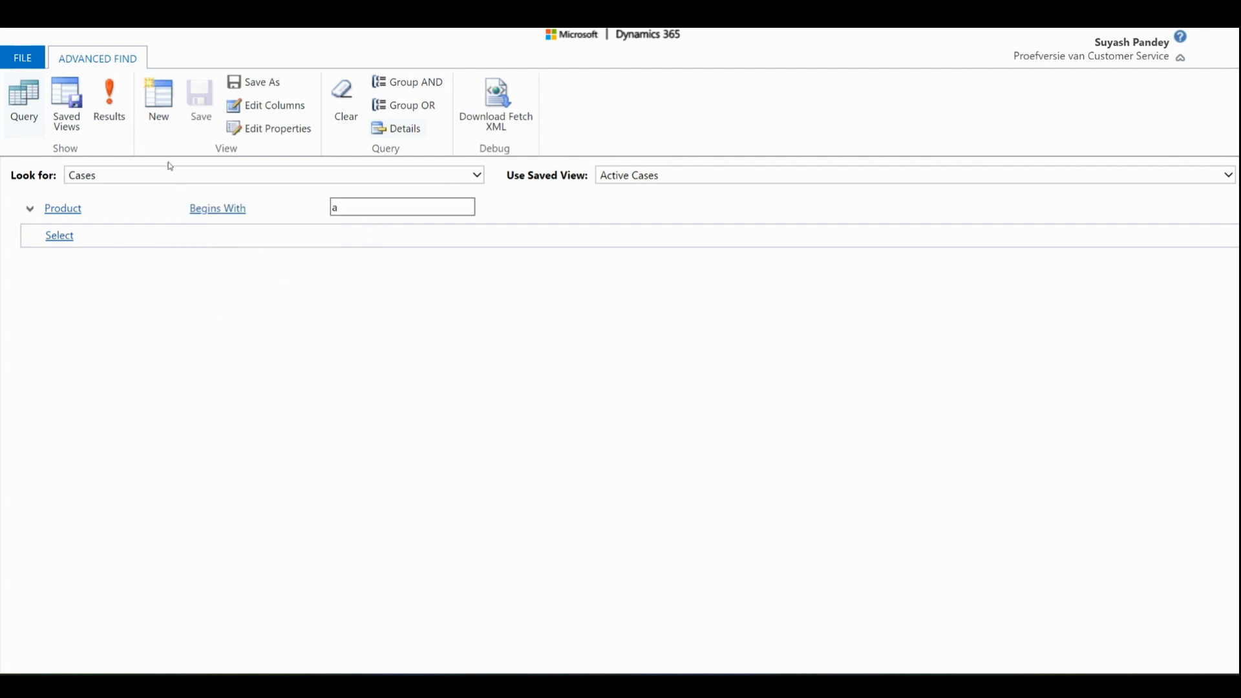
{"action": "left_click", "coordinate": [97, 127]}
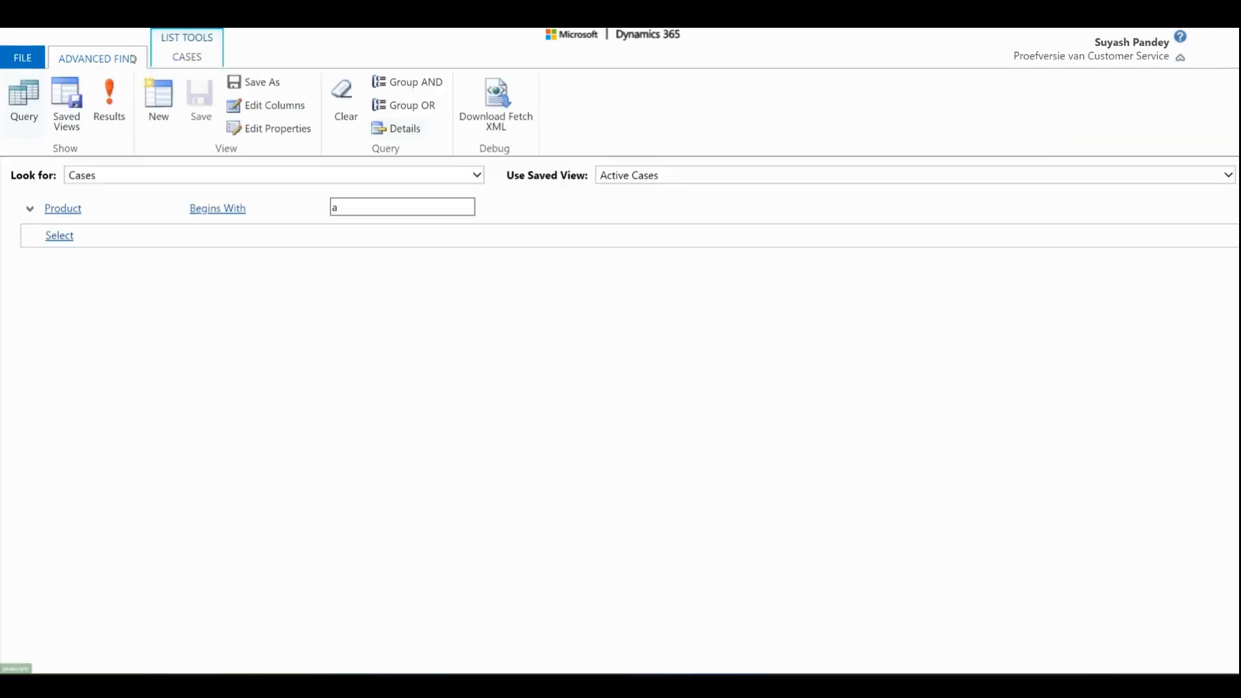
Change the Product condition to Does Not Begin With "a", run the query, and return to its definition after viewing the cases.
{"action": "left_click", "coordinate": [217, 208]}
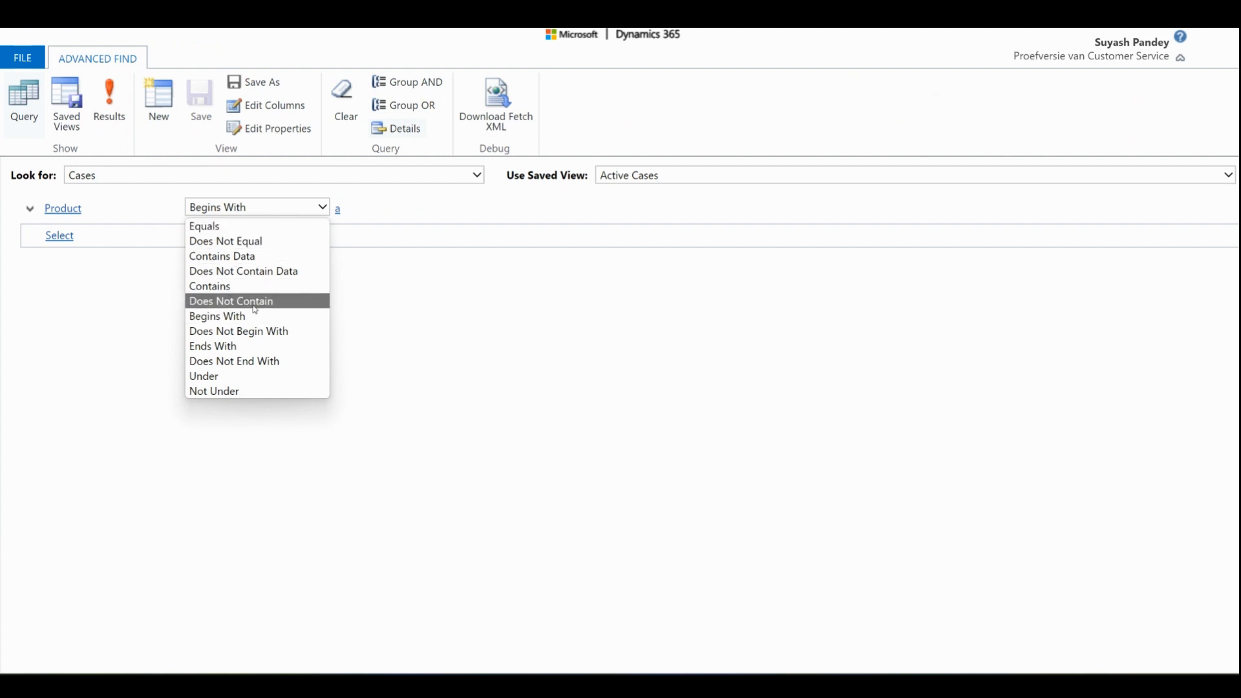
{"action": "left_click", "coordinate": [263, 332]}
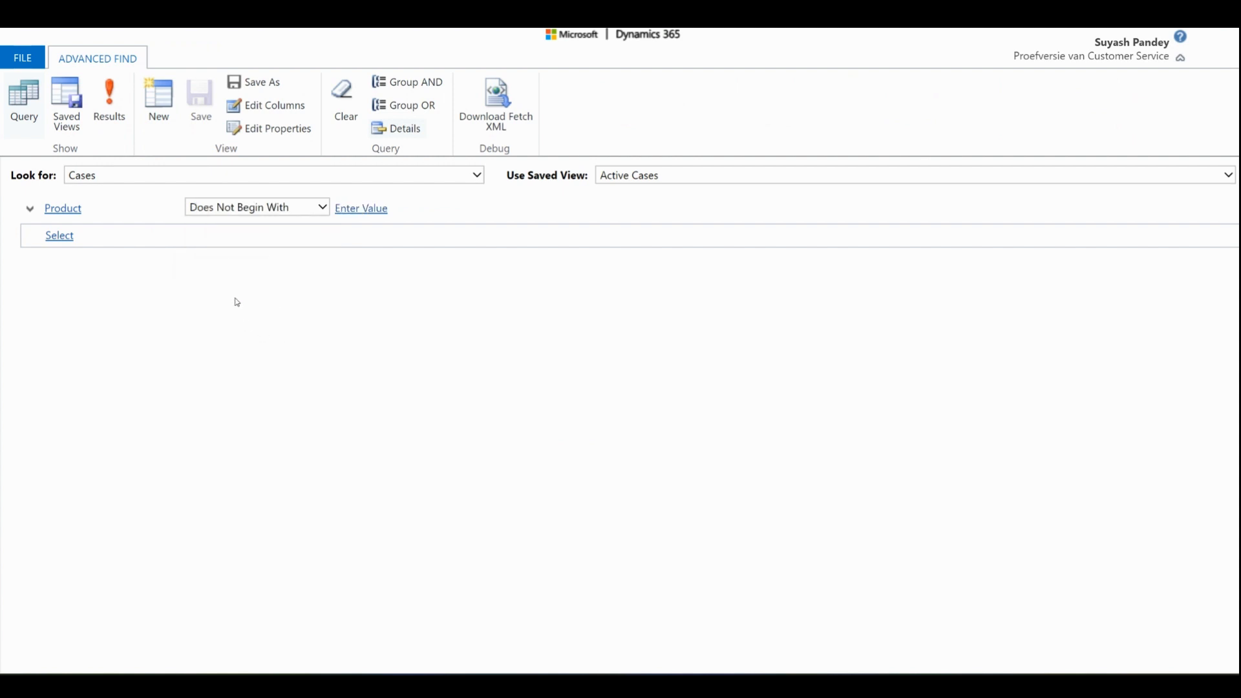
{"action": "left_click", "coordinate": [393, 205]}
{"action": "left_click", "coordinate": [109, 104]}
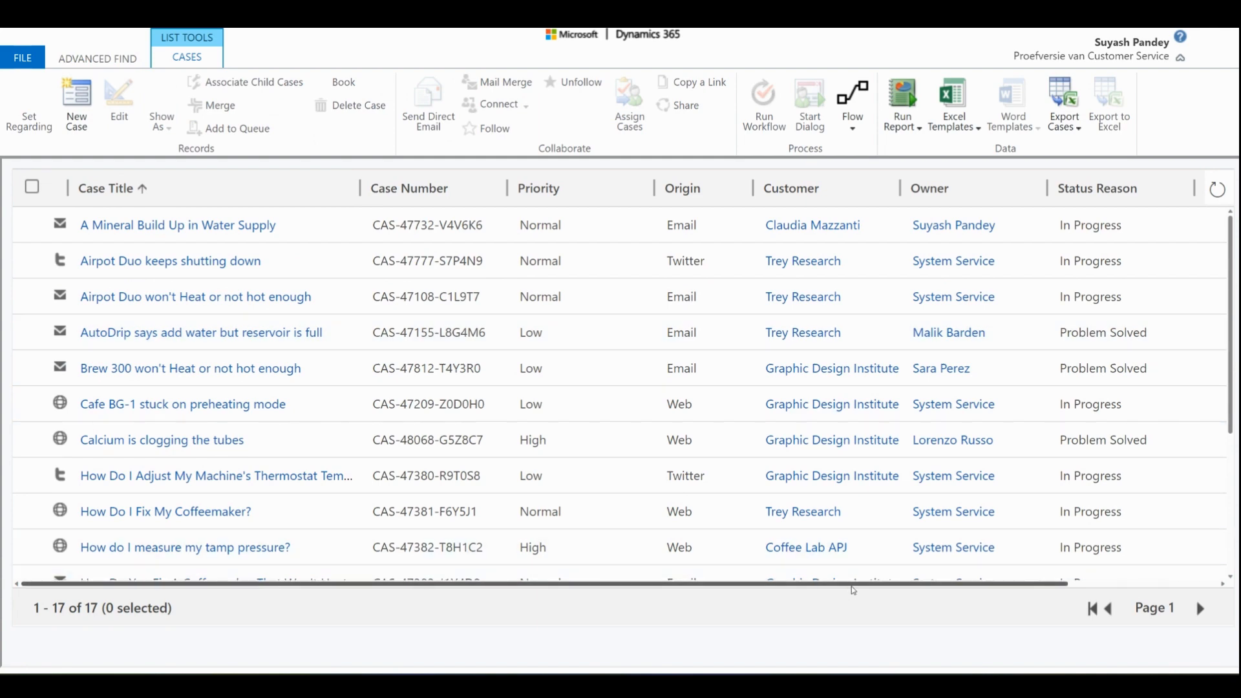
{"action": "left_click_drag", "start_coordinate": [852, 590], "coordinate": [630, 520]}
{"action": "left_click", "coordinate": [107, 65]}
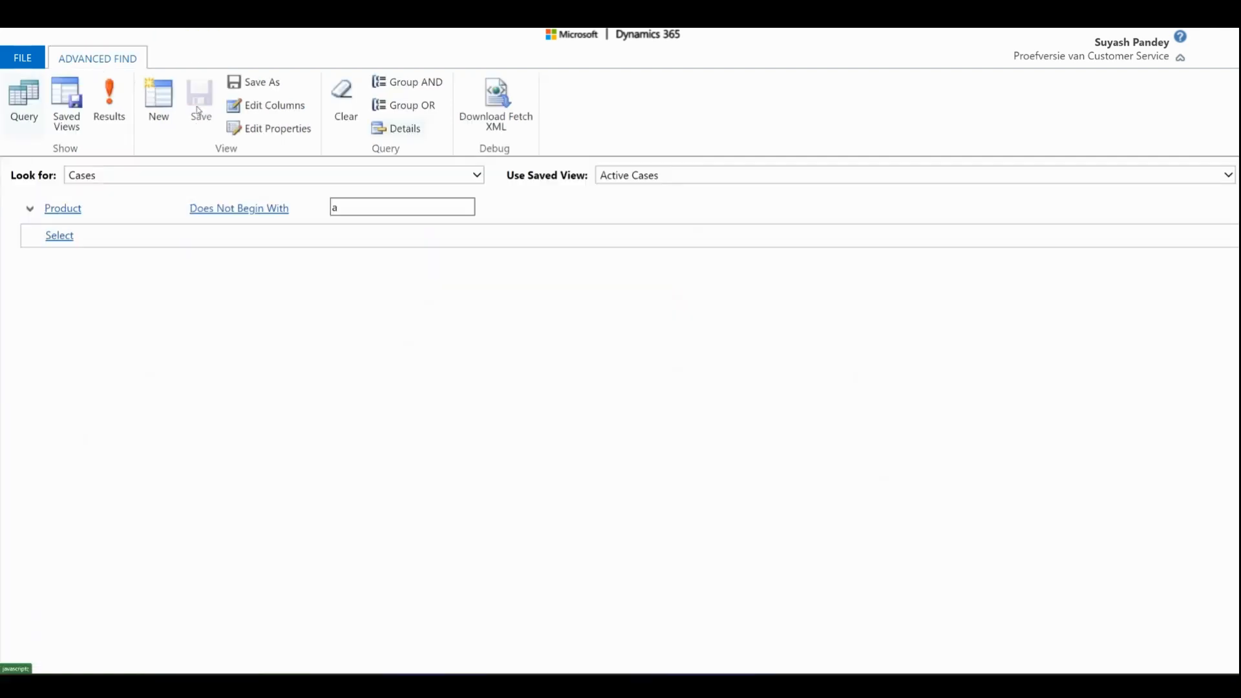
Add the Product column to the cases view right after Case Number.
{"action": "left_click", "coordinate": [266, 105]}
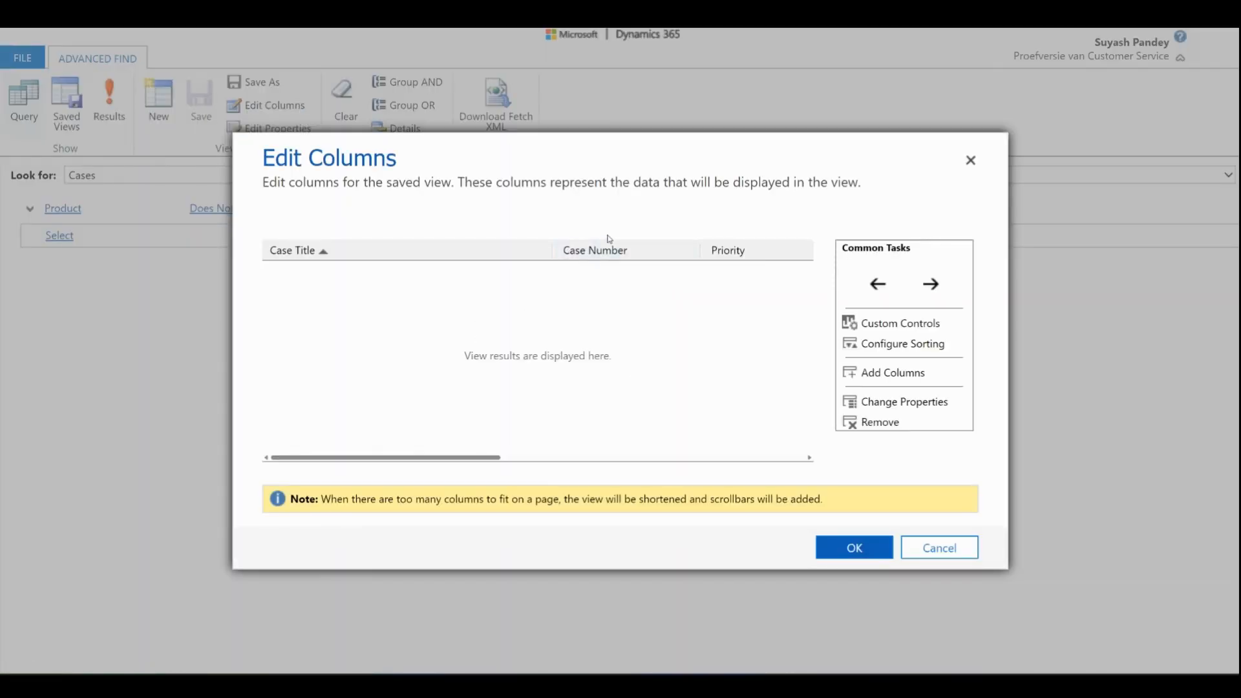
{"action": "left_click", "coordinate": [654, 257]}
{"action": "left_click", "coordinate": [879, 373]}
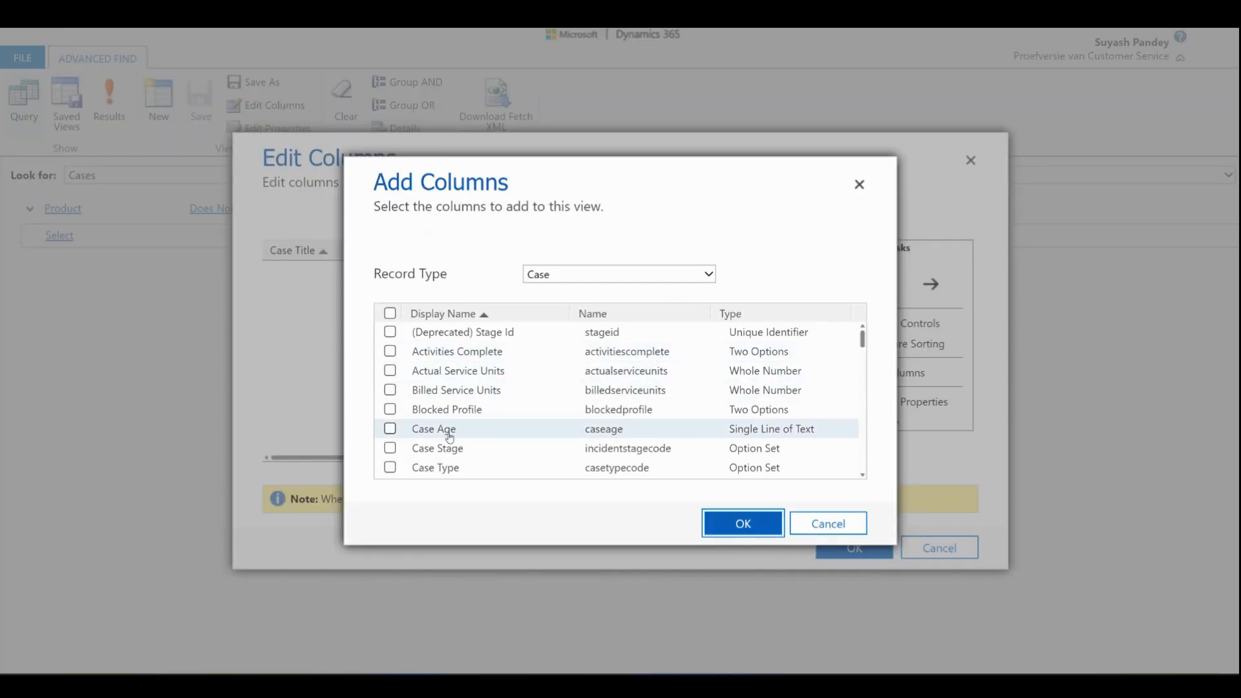
{"action": "scroll", "coordinate": [446, 443], "scroll_direction": "down", "scroll_amount": 12}
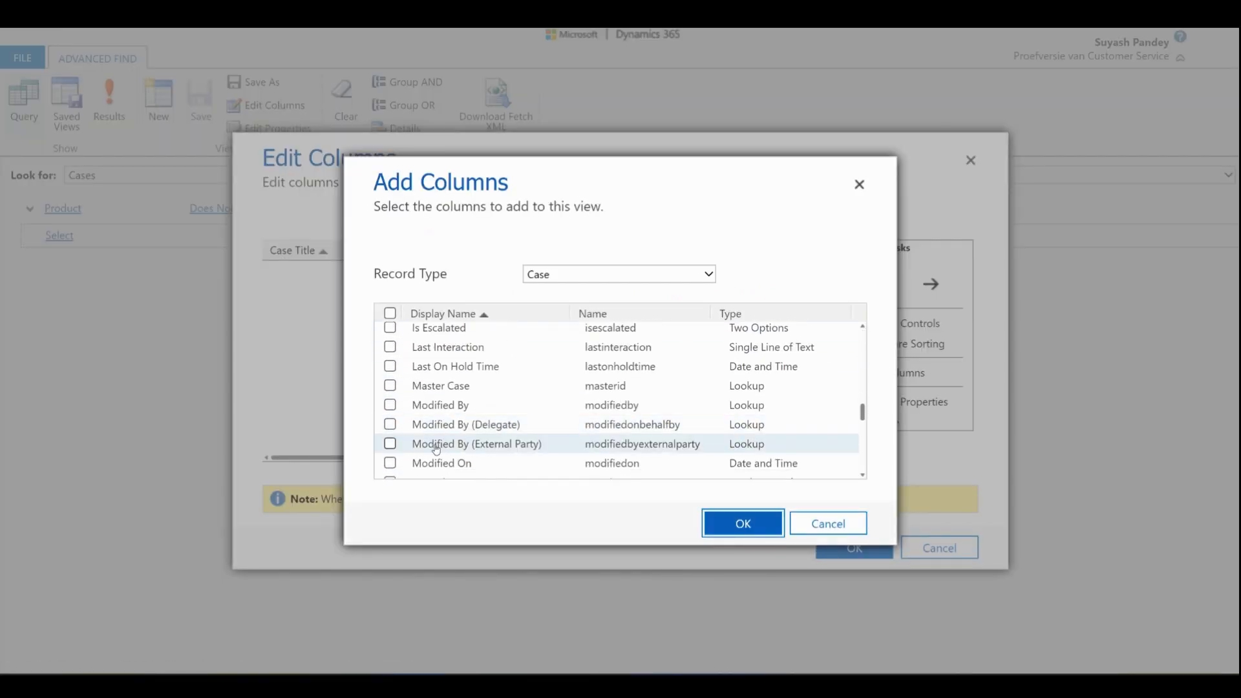
{"action": "scroll", "coordinate": [436, 450], "scroll_direction": "down", "scroll_amount": 5}
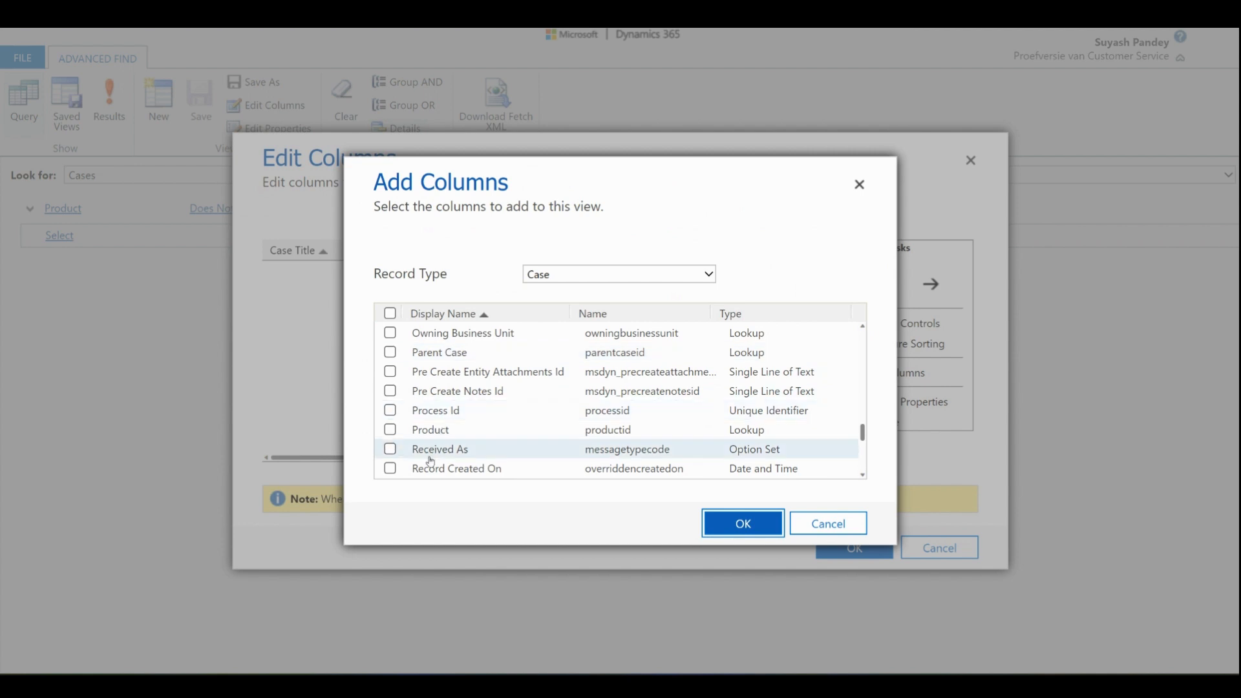
{"action": "left_click", "coordinate": [431, 430]}
{"action": "left_click", "coordinate": [743, 524]}
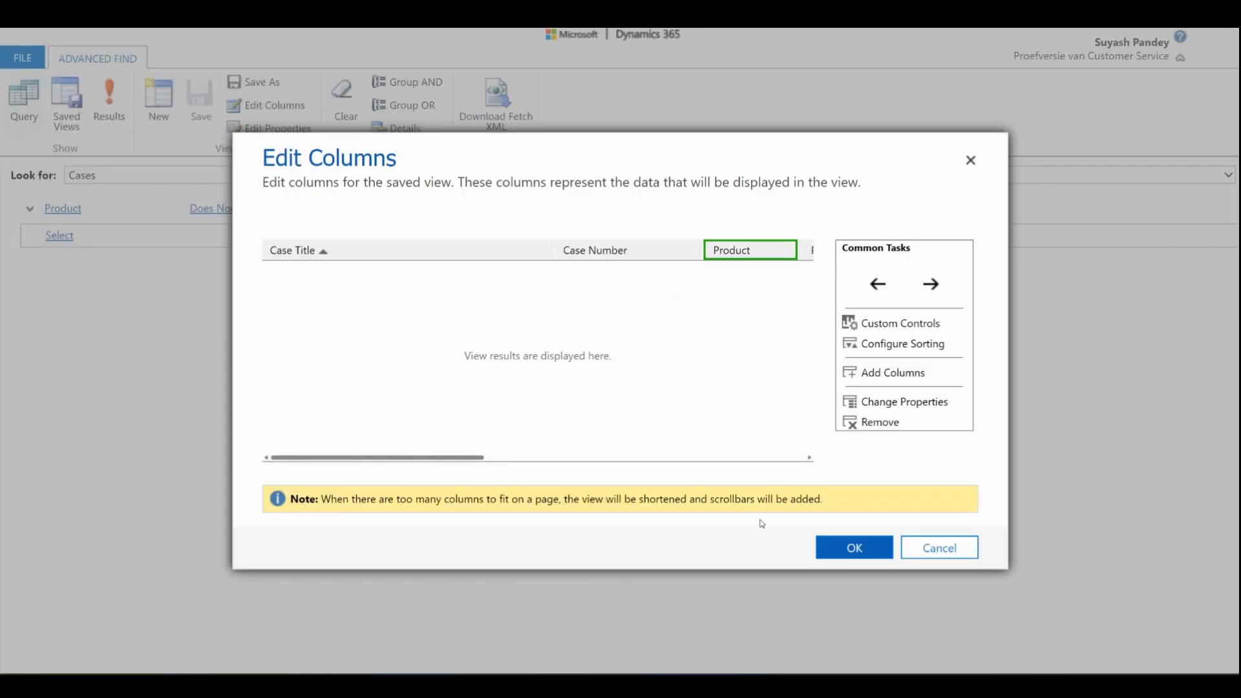
{"action": "left_click", "coordinate": [854, 548]}
Run the query, look over the case results with the Product column, and return to the query definition.
{"action": "left_click", "coordinate": [109, 104]}
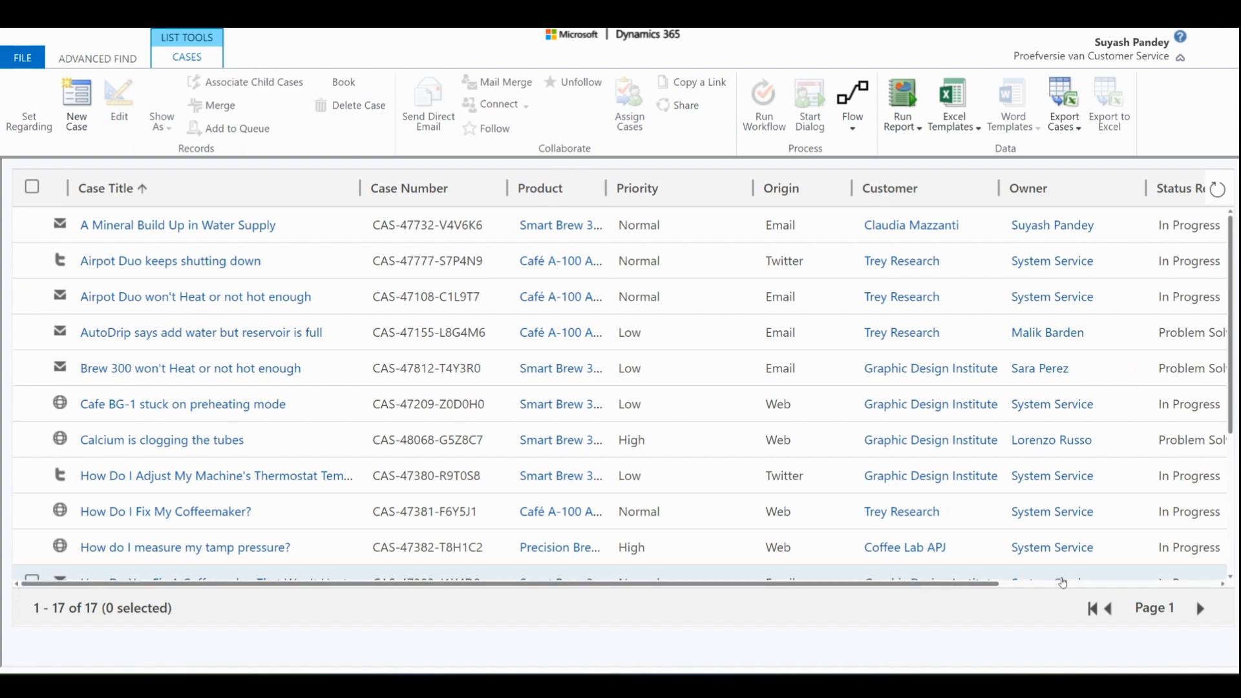
{"action": "left_click", "coordinate": [1151, 584]}
{"action": "left_click_drag", "start_coordinate": [1203, 585], "coordinate": [983, 585]}
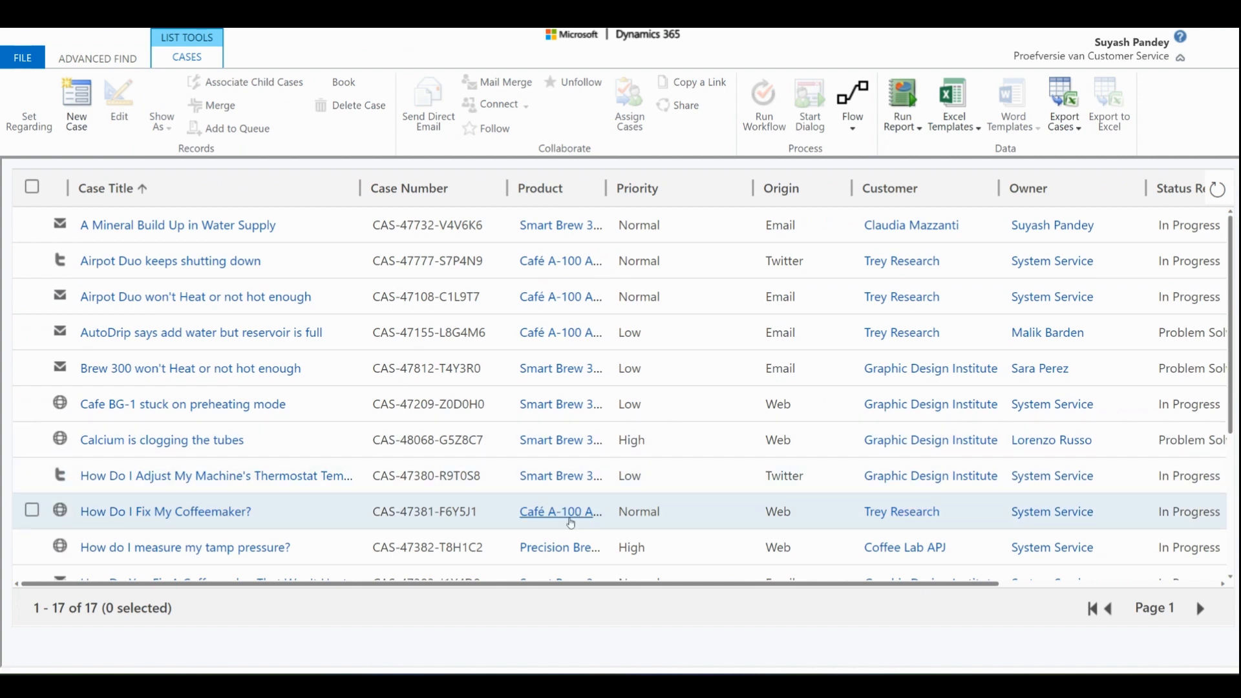
{"action": "left_click", "coordinate": [132, 59]}
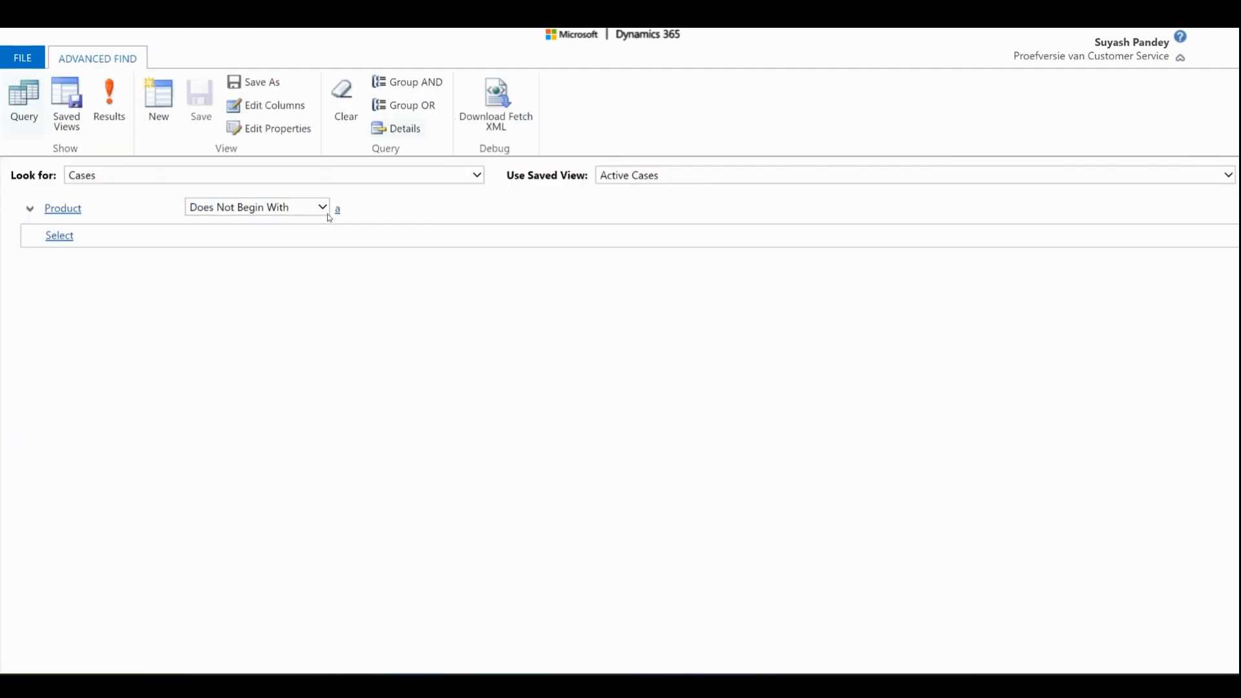
Set the Product condition to Begins With "s" and run the query.
{"action": "mouse_move", "coordinate": [230, 214]}
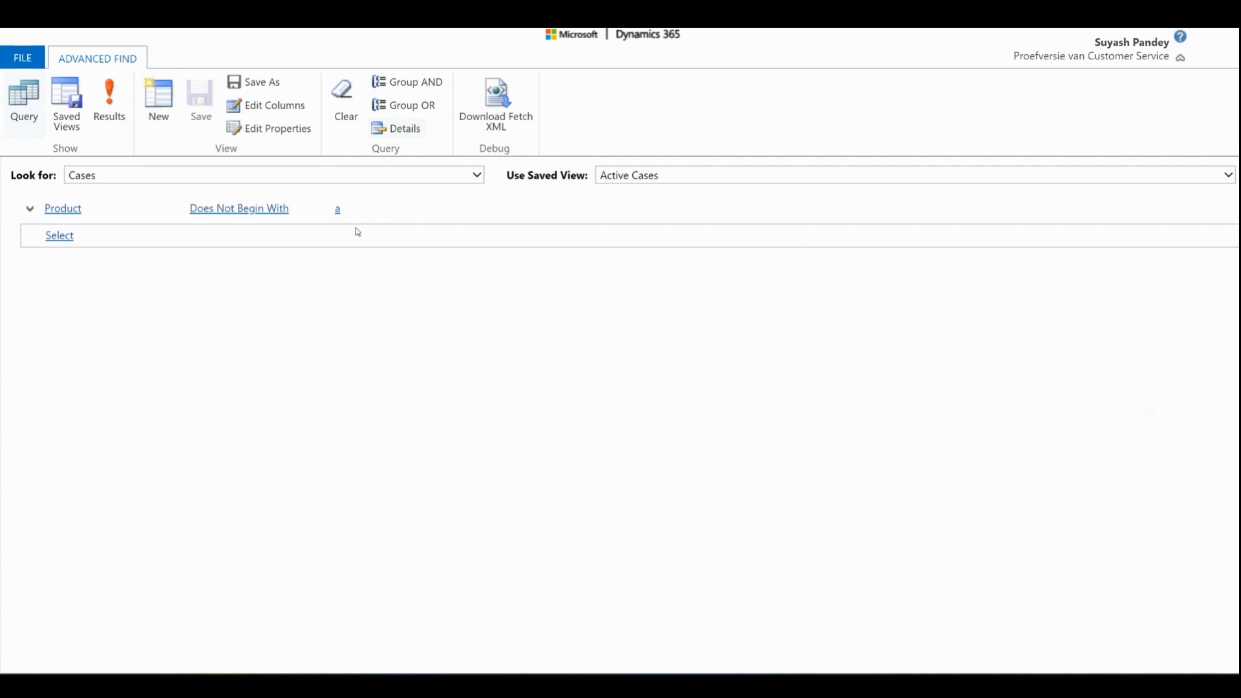
{"action": "mouse_move", "coordinate": [355, 207]}
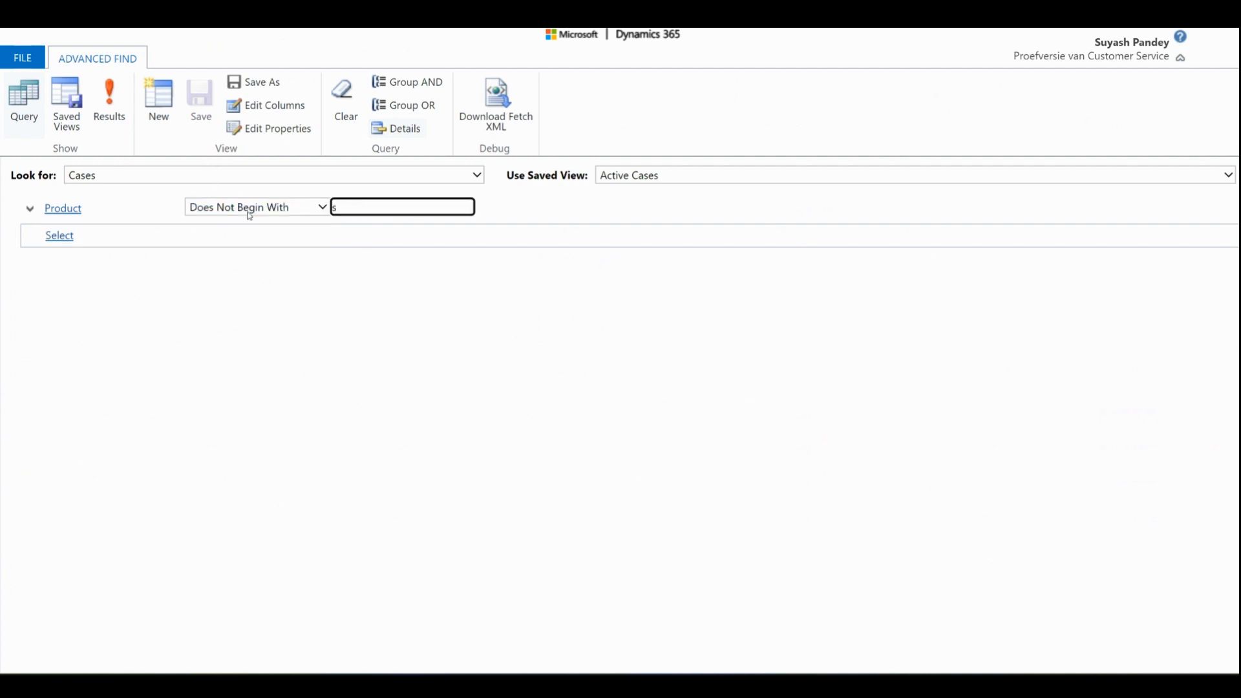
{"action": "left_click", "coordinate": [246, 207]}
{"action": "left_click", "coordinate": [223, 322]}
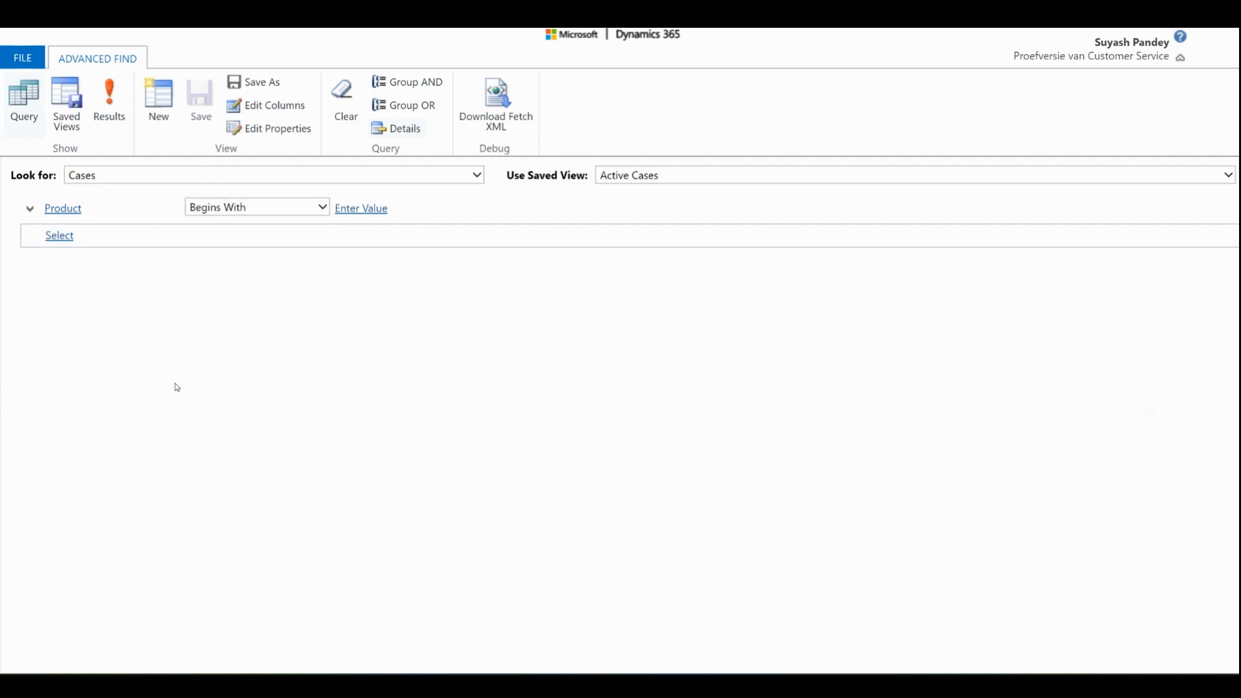
{"action": "left_click", "coordinate": [363, 213]}
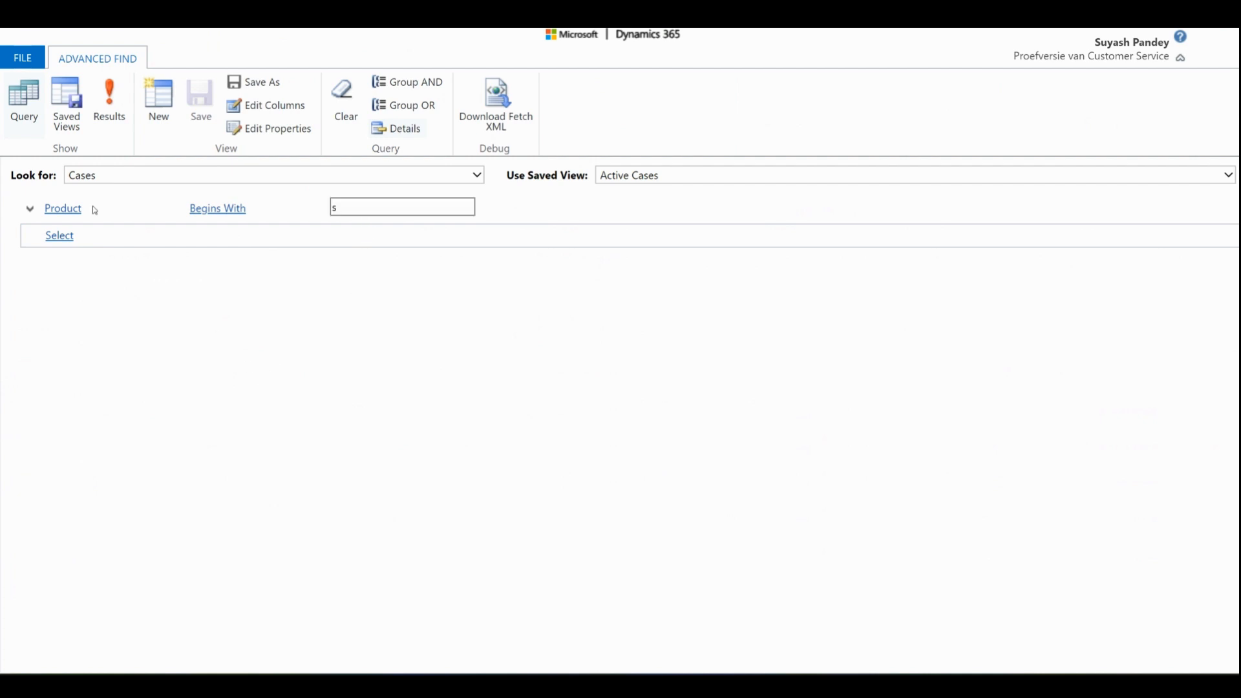
{"action": "left_click", "coordinate": [107, 120]}
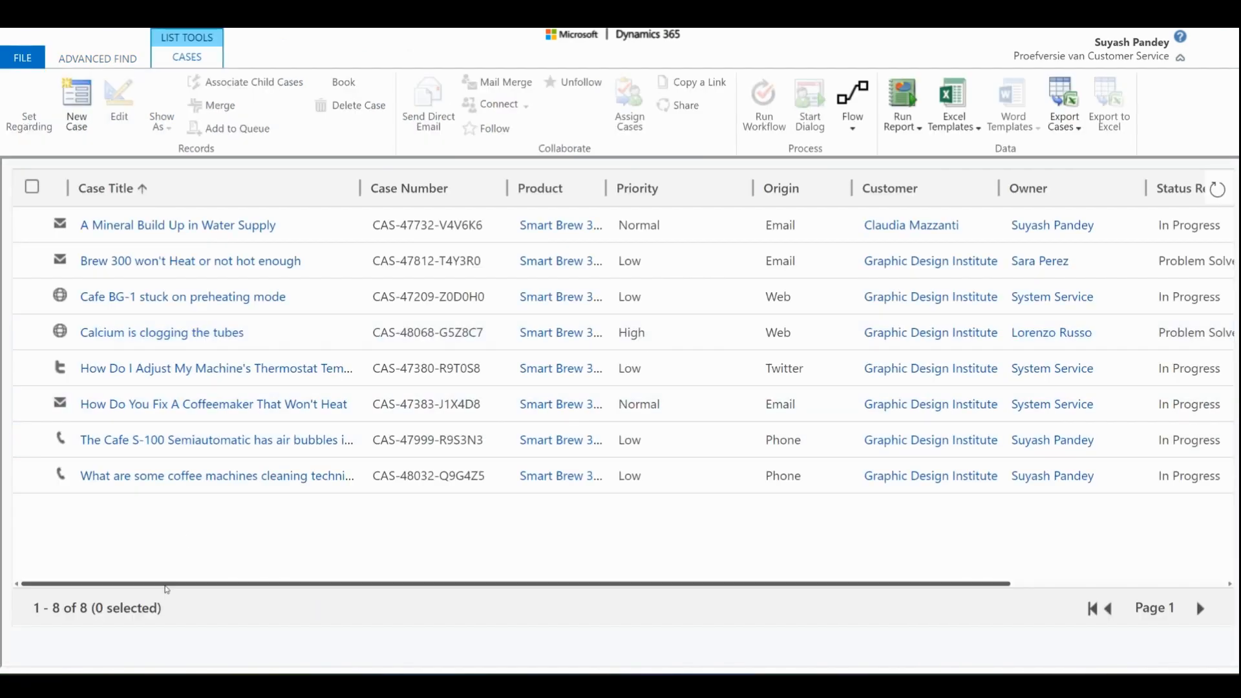
Return to the query definition, change the Product condition to Contains Data, and run the query.
{"action": "left_click", "coordinate": [138, 61]}
{"action": "left_click", "coordinate": [265, 207]}
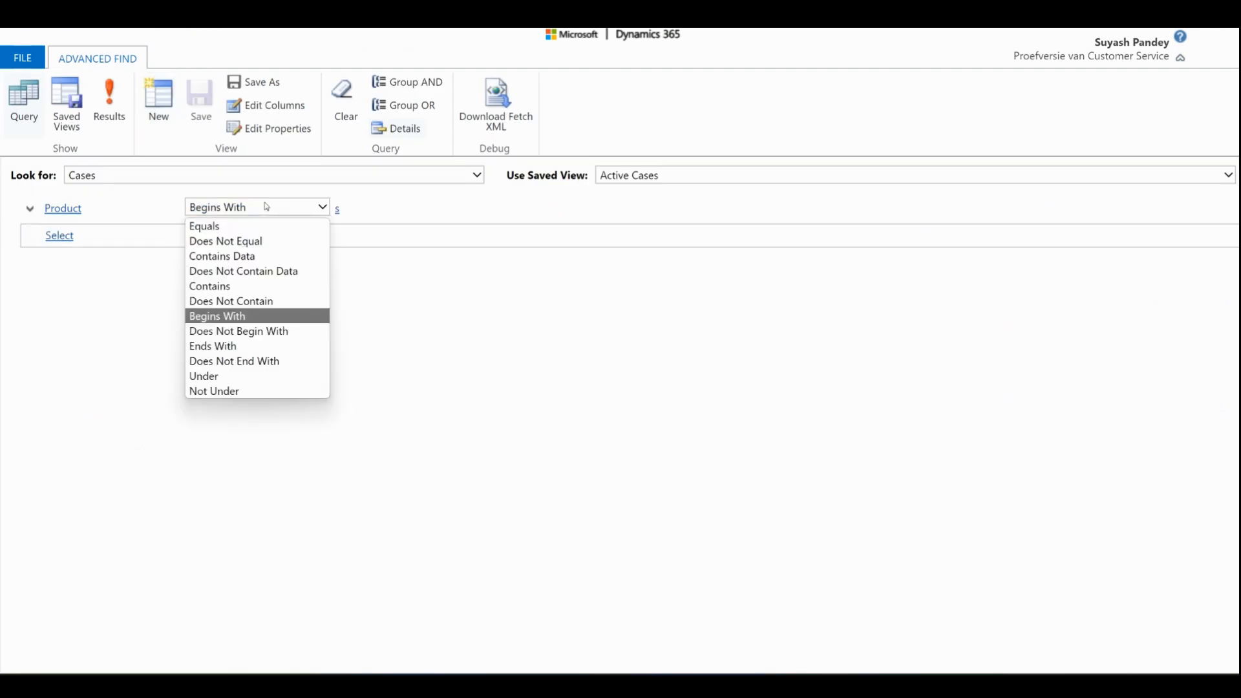
{"action": "left_click", "coordinate": [271, 256]}
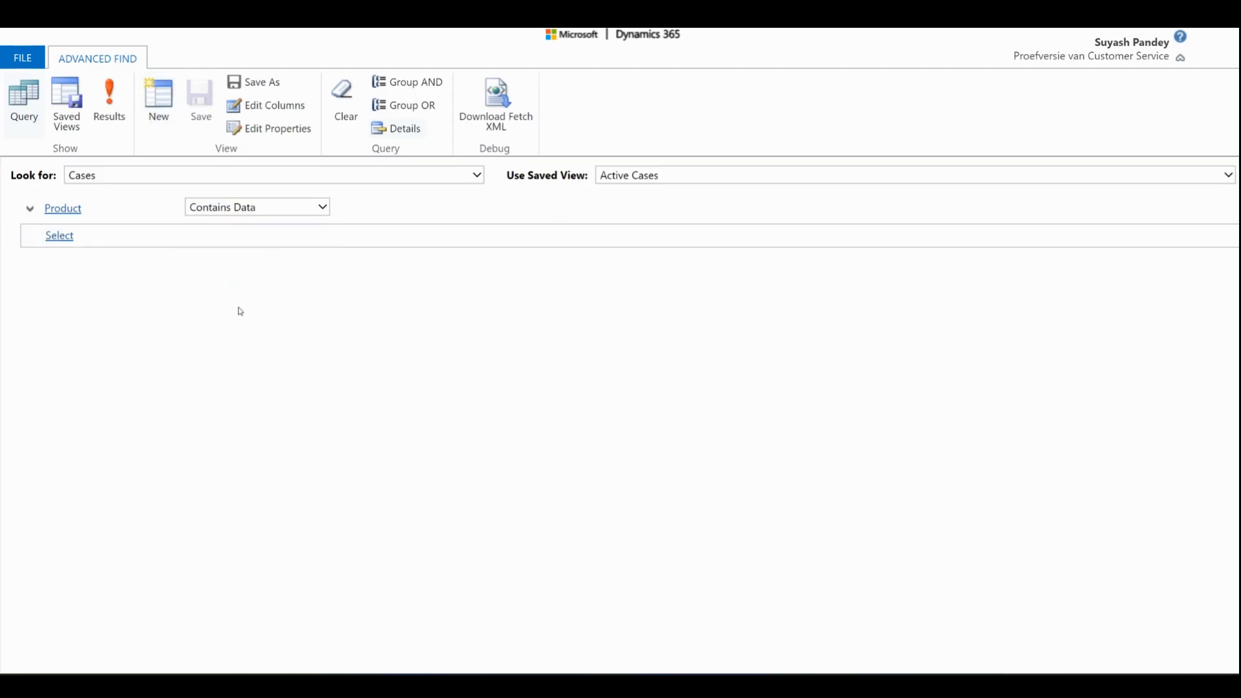
{"action": "left_click", "coordinate": [163, 244]}
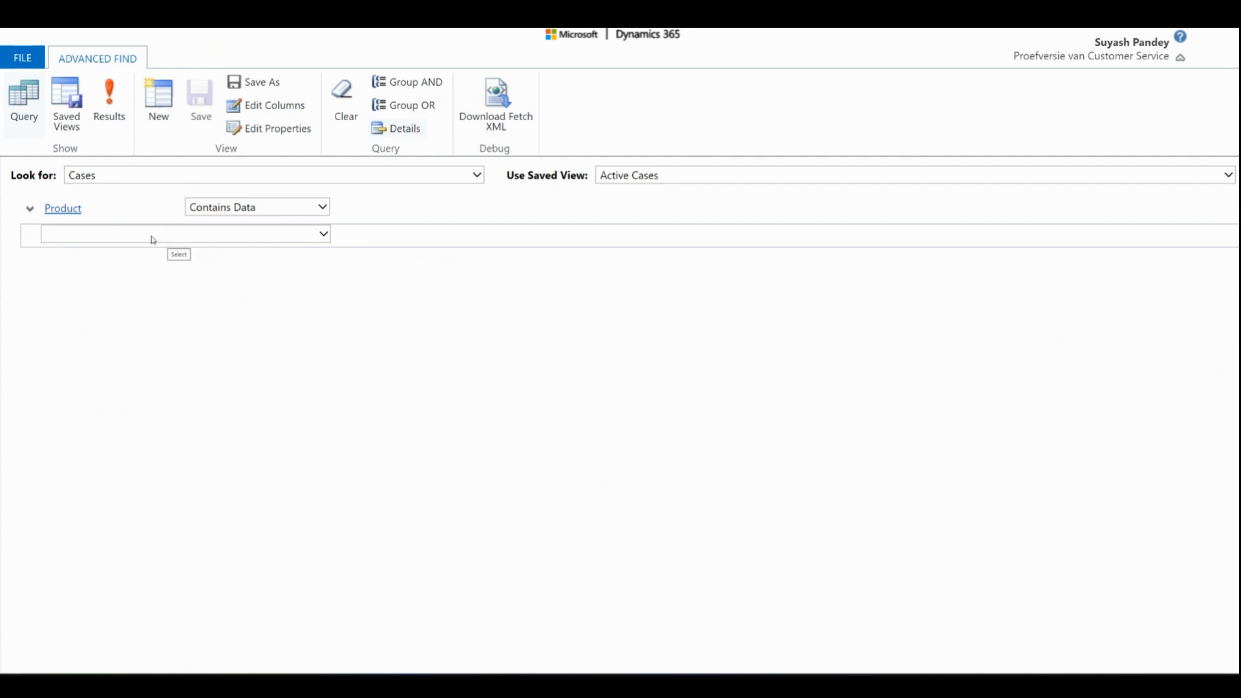
{"action": "left_click", "coordinate": [109, 100]}
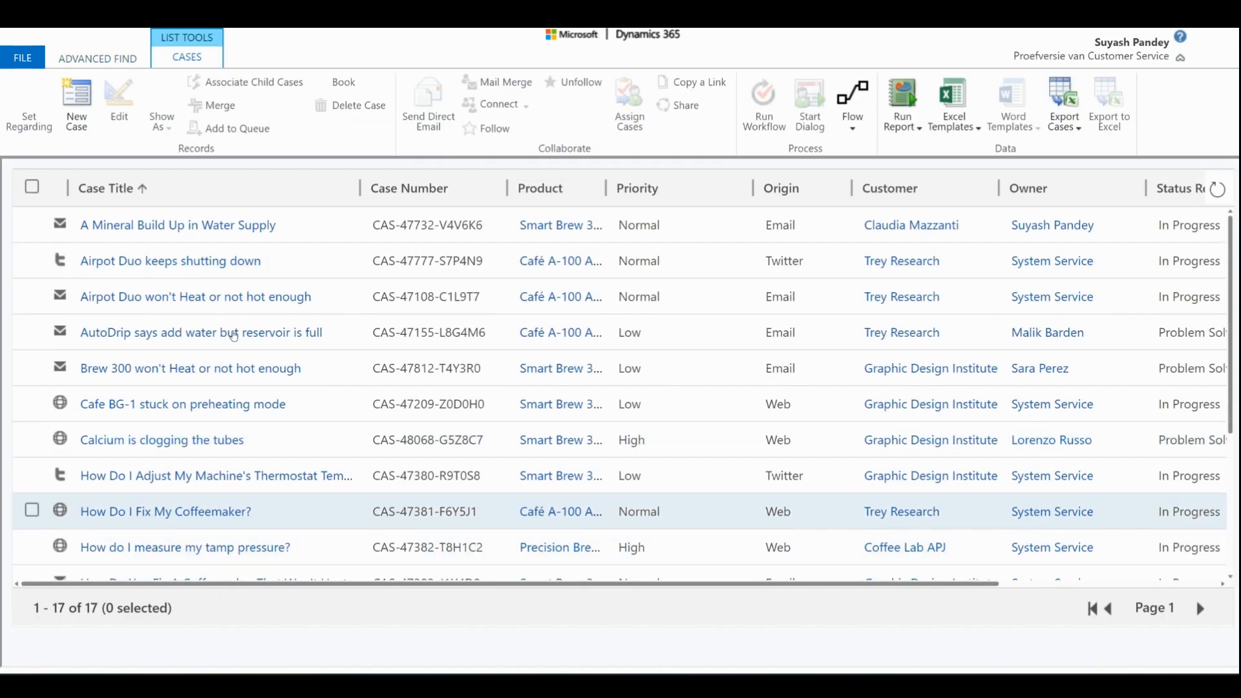
Return to the query definition, change the Product condition to Does Not Contain Data, and run the query.
{"action": "left_click", "coordinate": [71, 59]}
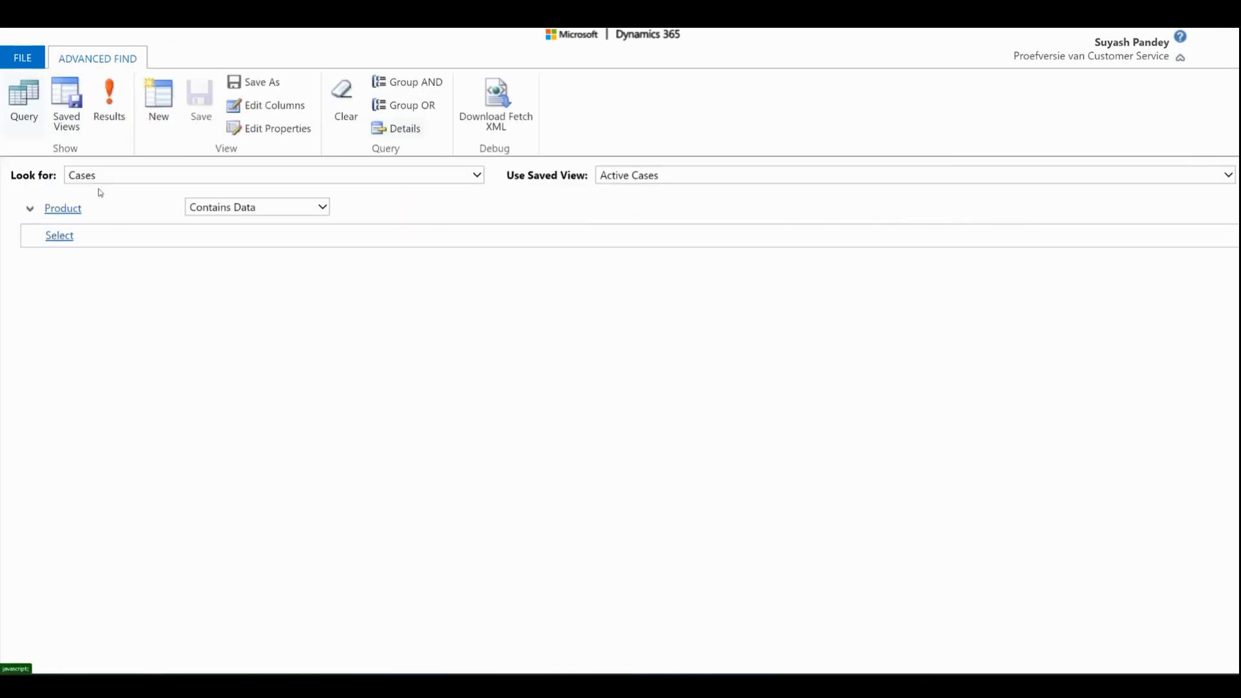
{"action": "left_click", "coordinate": [256, 205]}
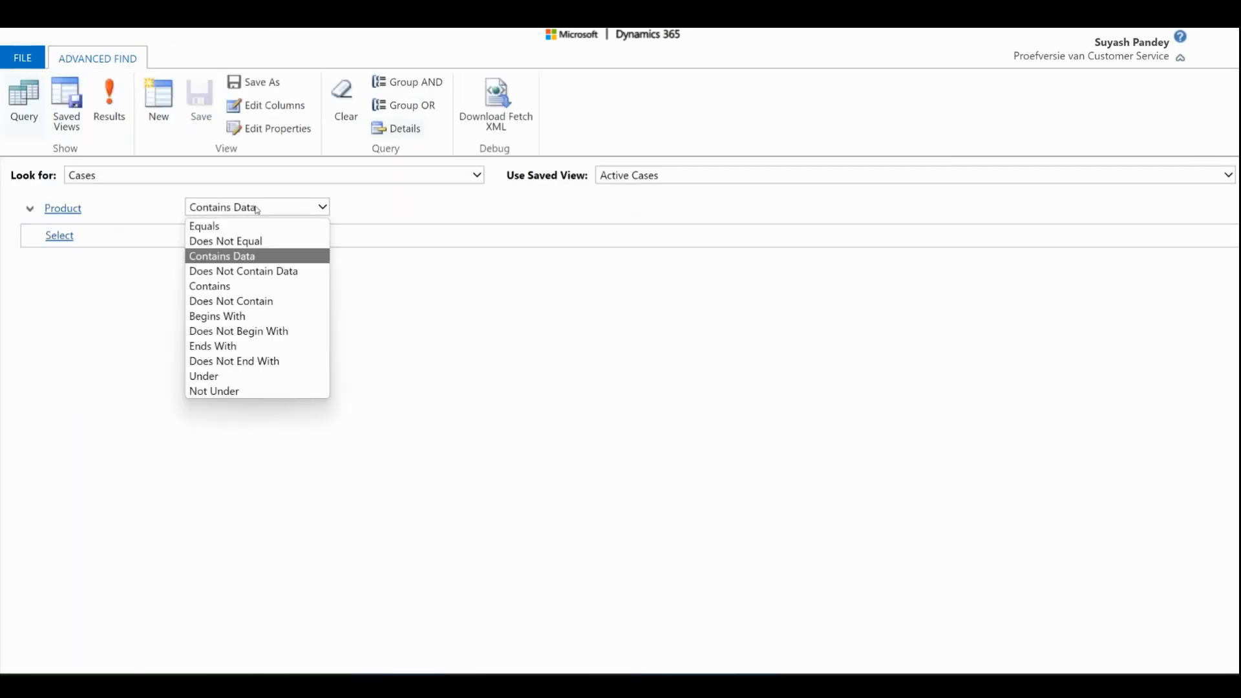
{"action": "left_click", "coordinate": [277, 271]}
{"action": "left_click", "coordinate": [113, 110]}
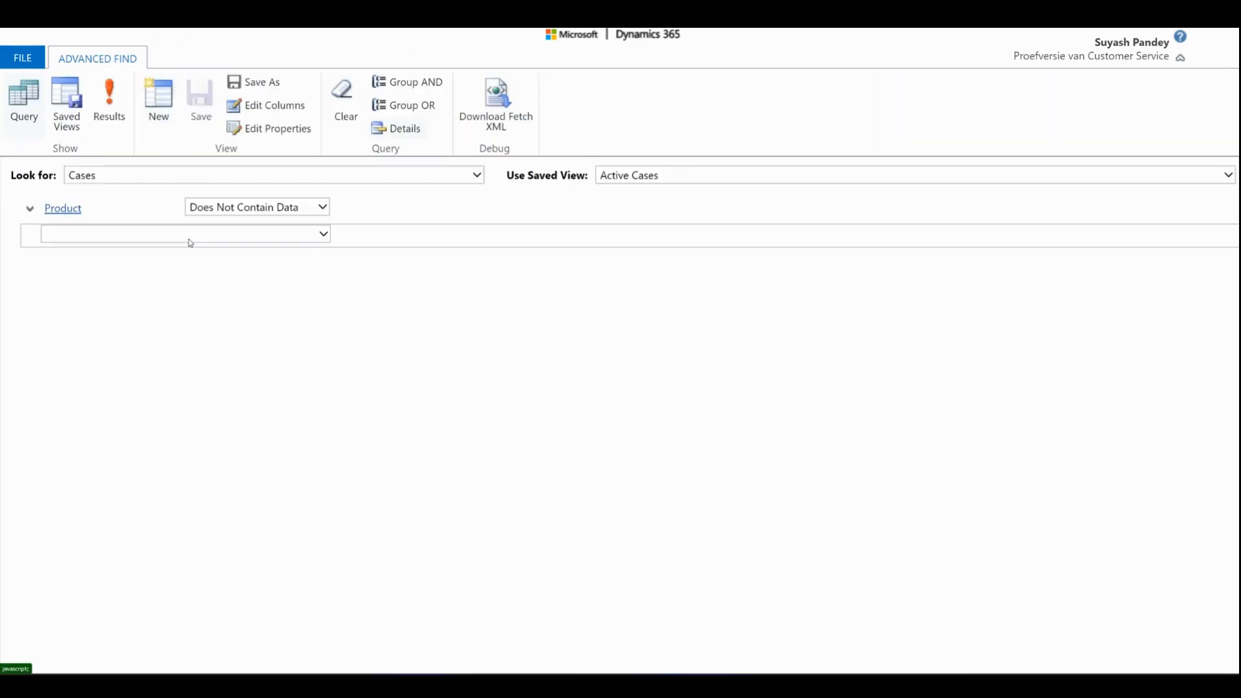
Set the Product condition to Does Not Equal with the product record Smart Brew 300 as its value.
{"action": "left_click", "coordinate": [249, 208]}
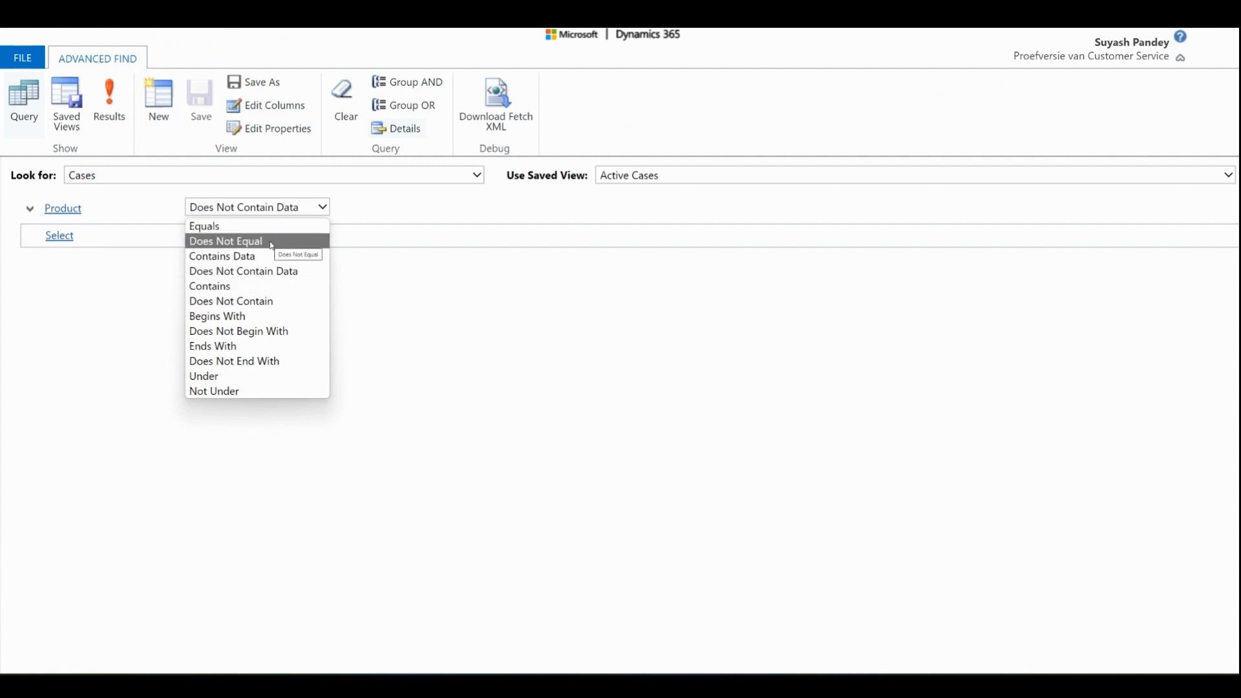
{"action": "left_click", "coordinate": [272, 243]}
{"action": "left_click", "coordinate": [385, 207]}
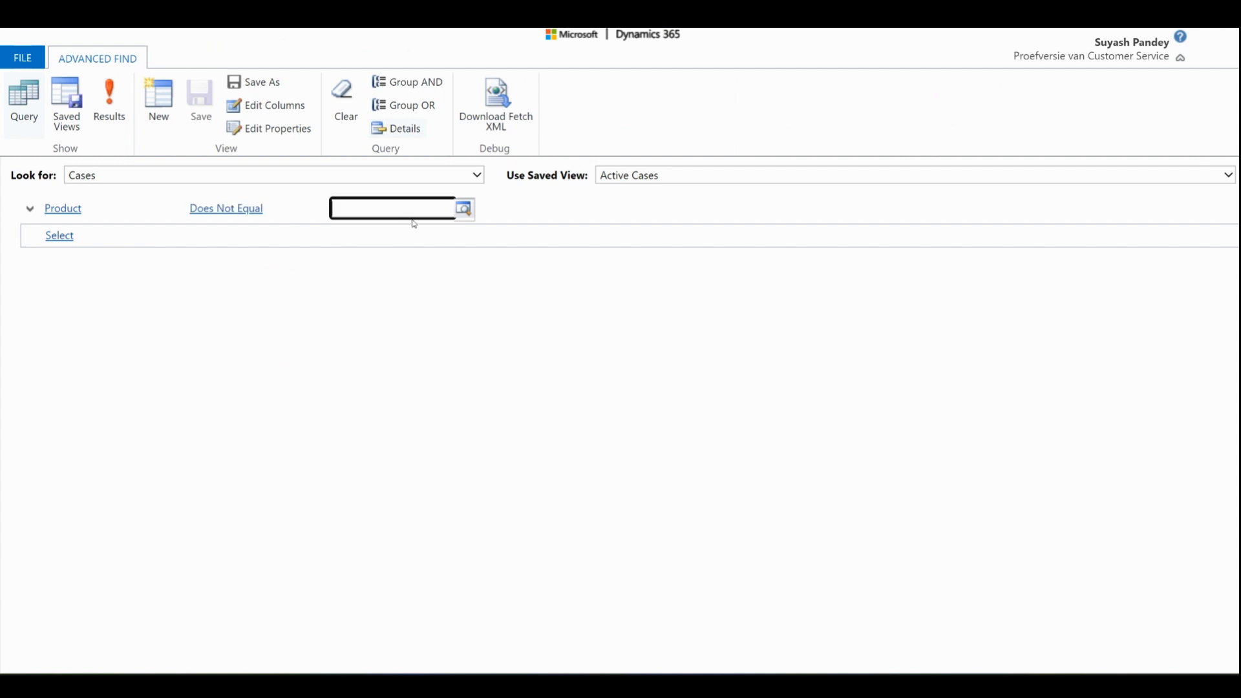
{"action": "left_click", "coordinate": [464, 208]}
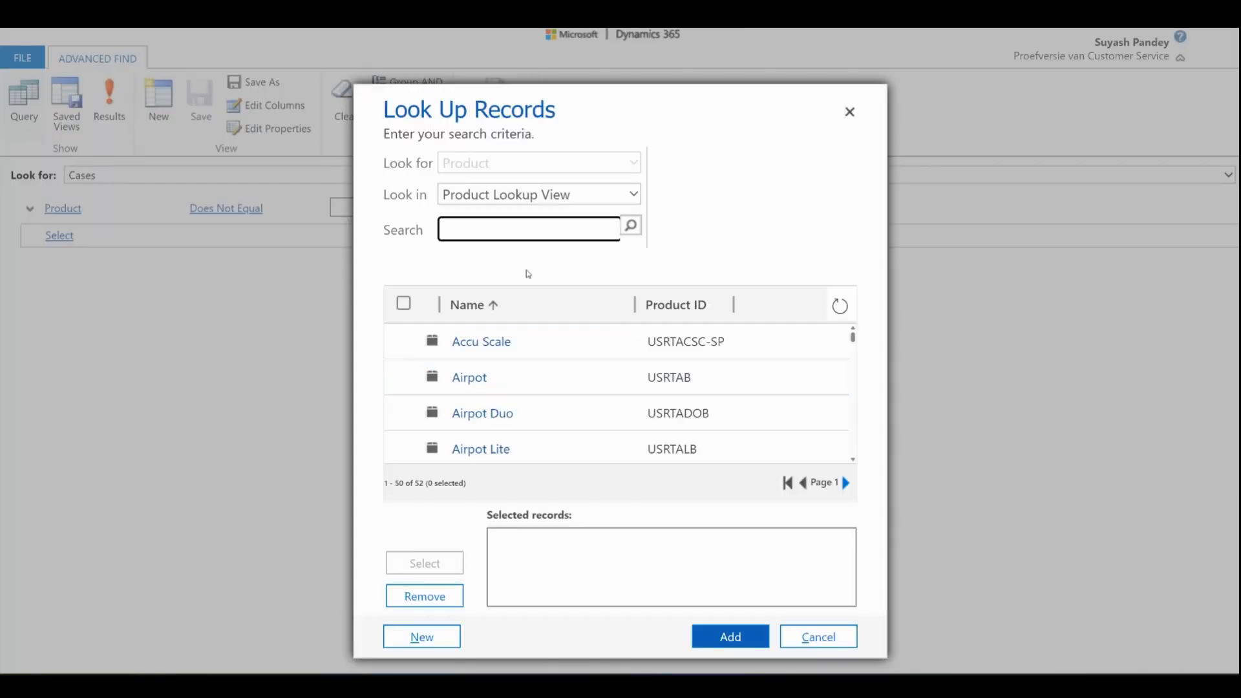
{"action": "left_click", "coordinate": [510, 225]}
{"action": "type", "text": "s"}
{"action": "key", "text": "Return"}
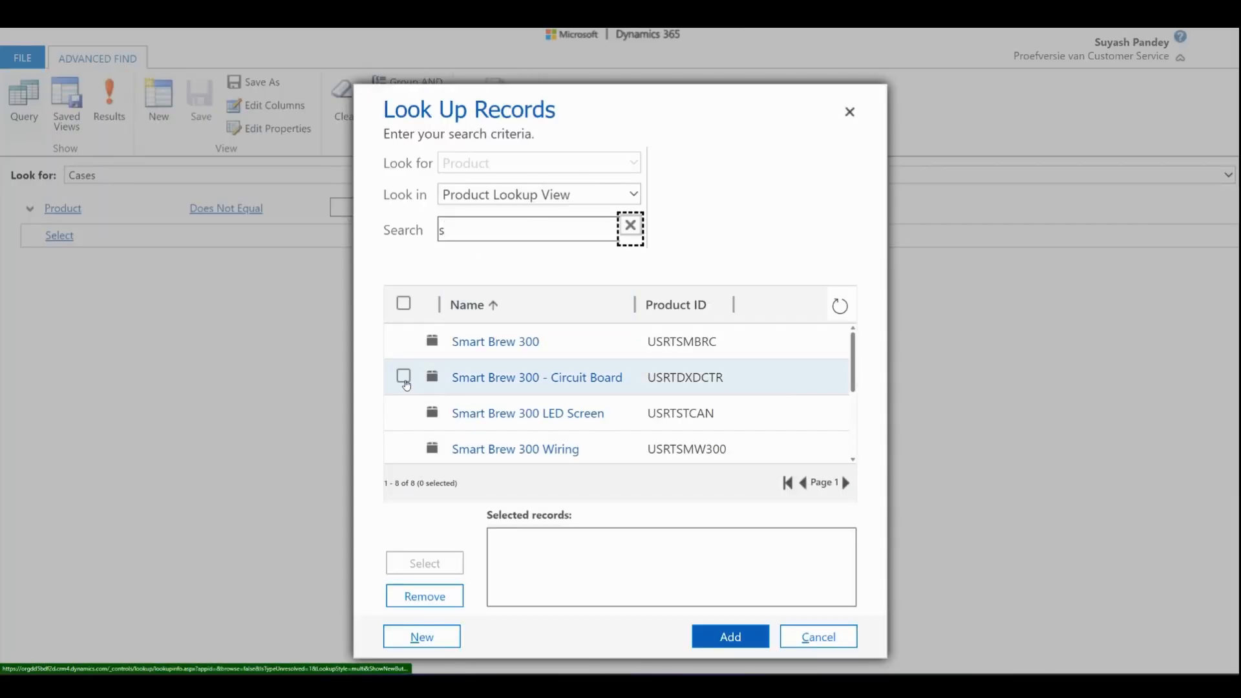
{"action": "left_click", "coordinate": [403, 340]}
{"action": "left_click", "coordinate": [424, 595]}
{"action": "left_click", "coordinate": [414, 572]}
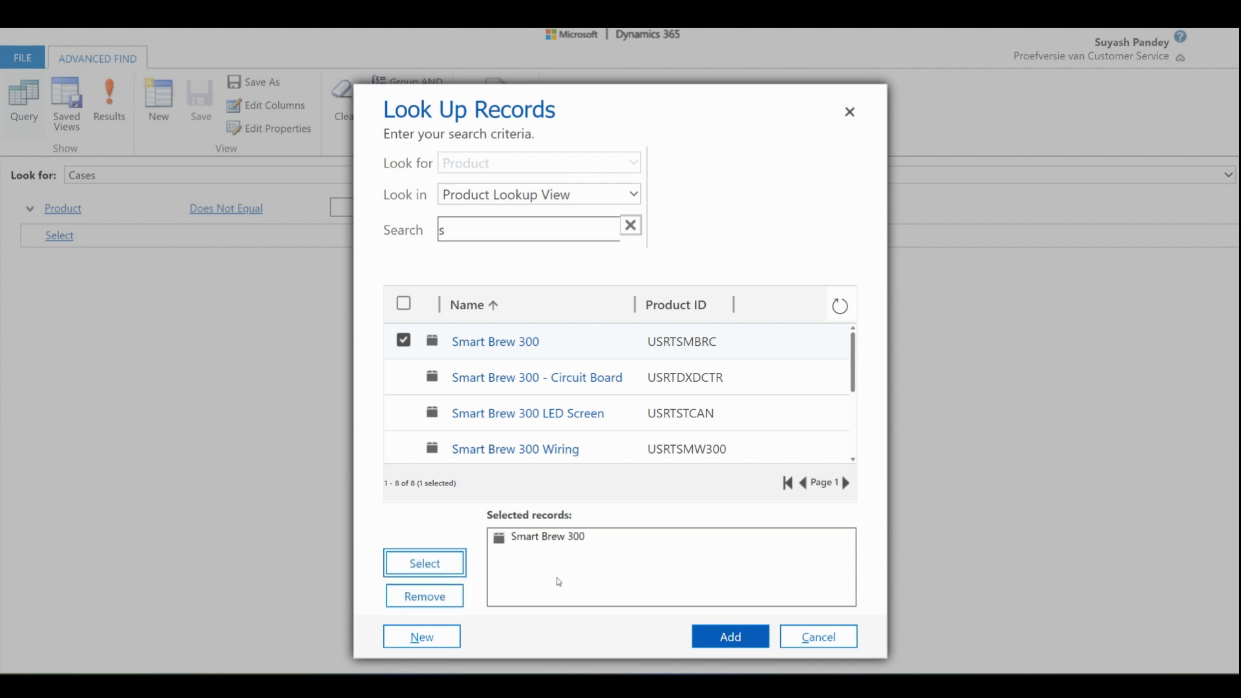
{"action": "left_click", "coordinate": [746, 634]}
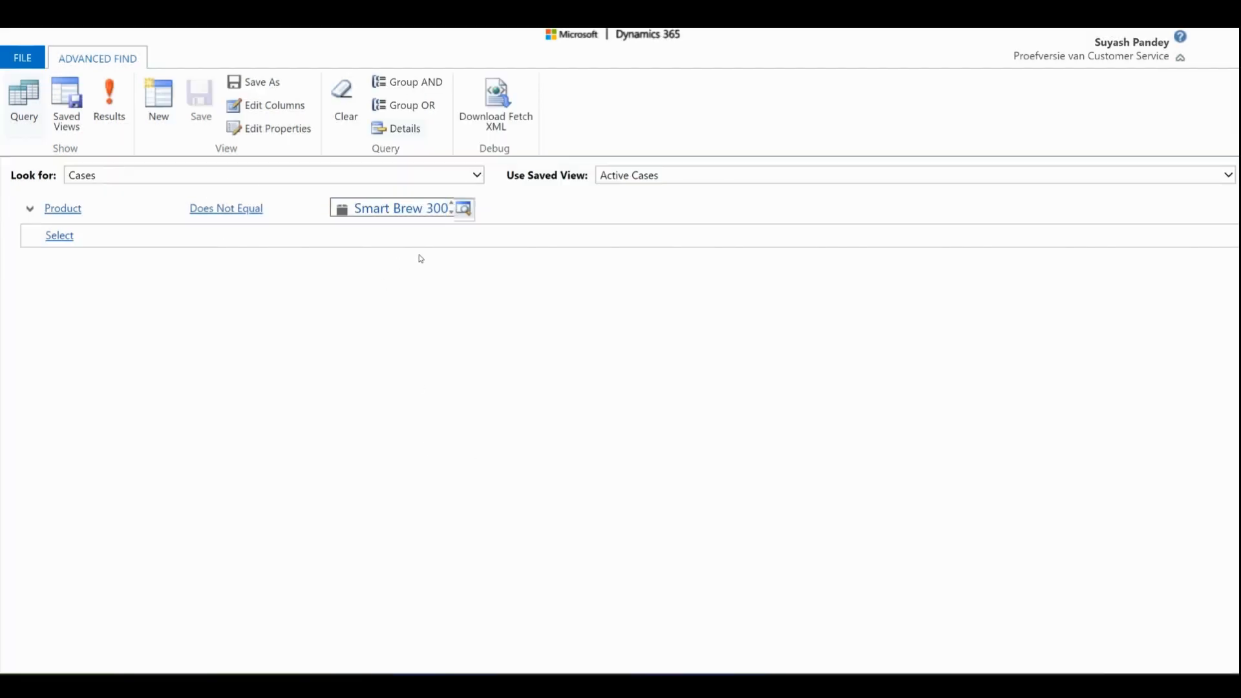
Run the query and widen the Product column to read the full product names before returning to the definition.
{"action": "left_click", "coordinate": [109, 97]}
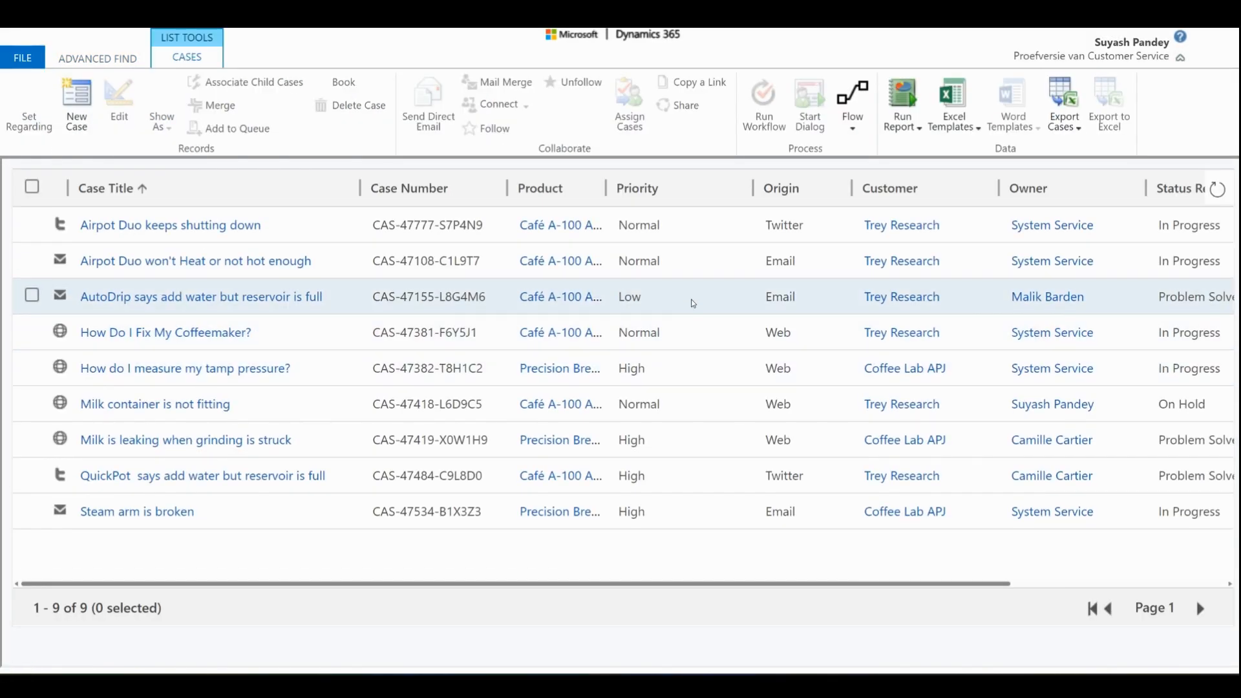
{"action": "left_click_drag", "start_coordinate": [608, 188], "coordinate": [692, 202]}
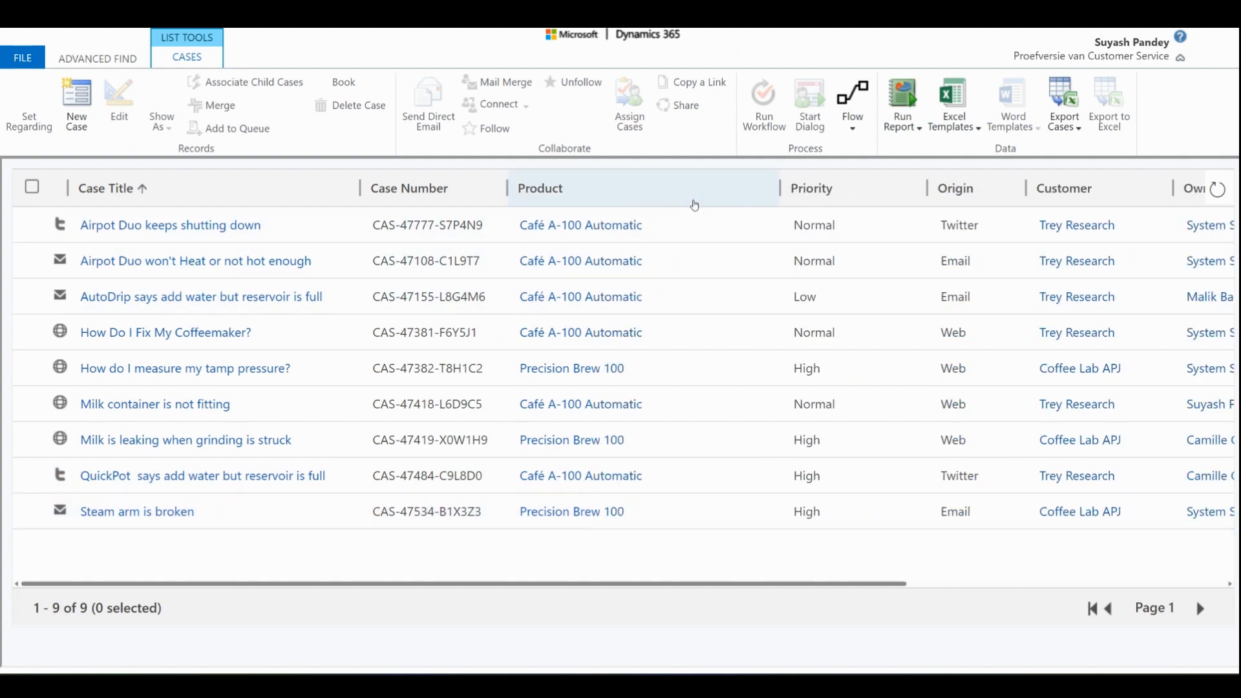
{"action": "left_click", "coordinate": [78, 60]}
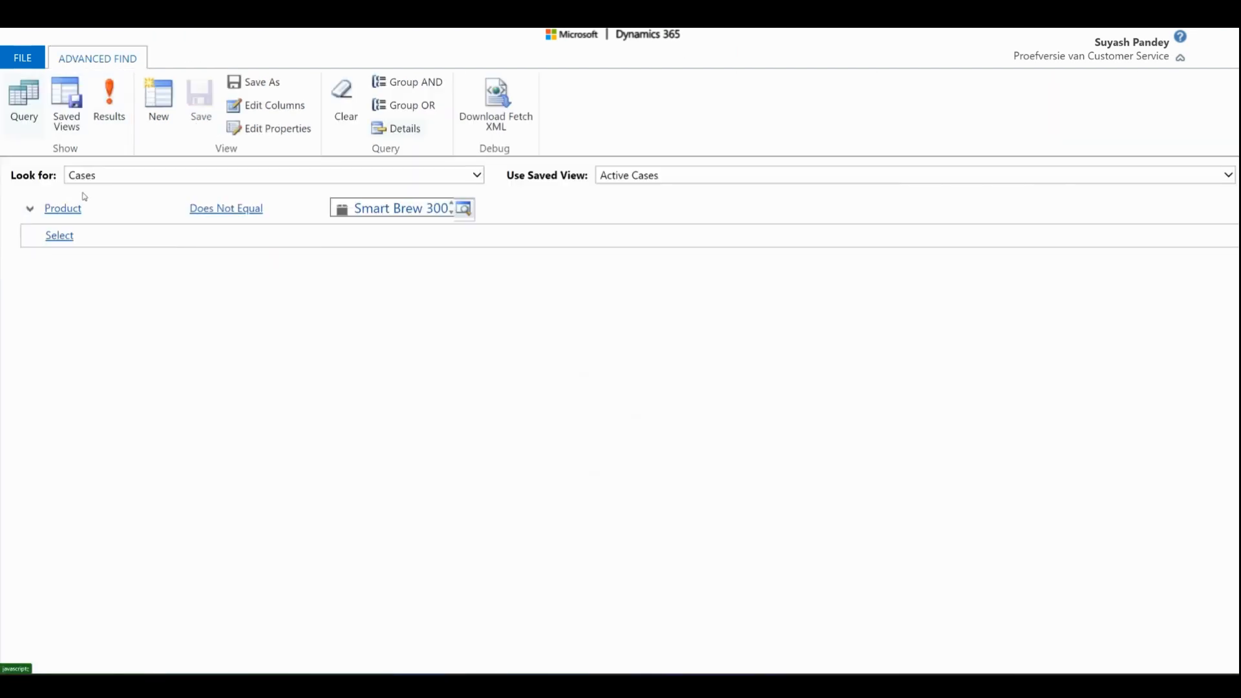
Examine the row options and the operators available for the Product condition.
{"action": "left_click", "coordinate": [58, 208]}
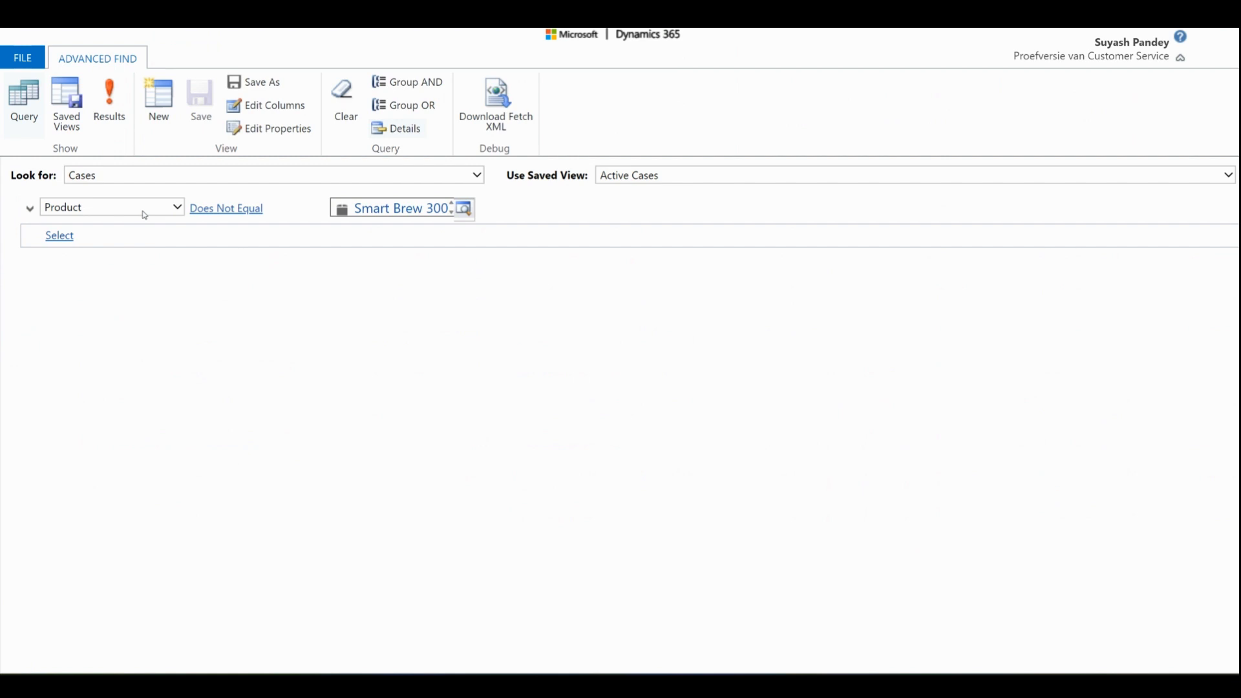
{"action": "left_click", "coordinate": [29, 208]}
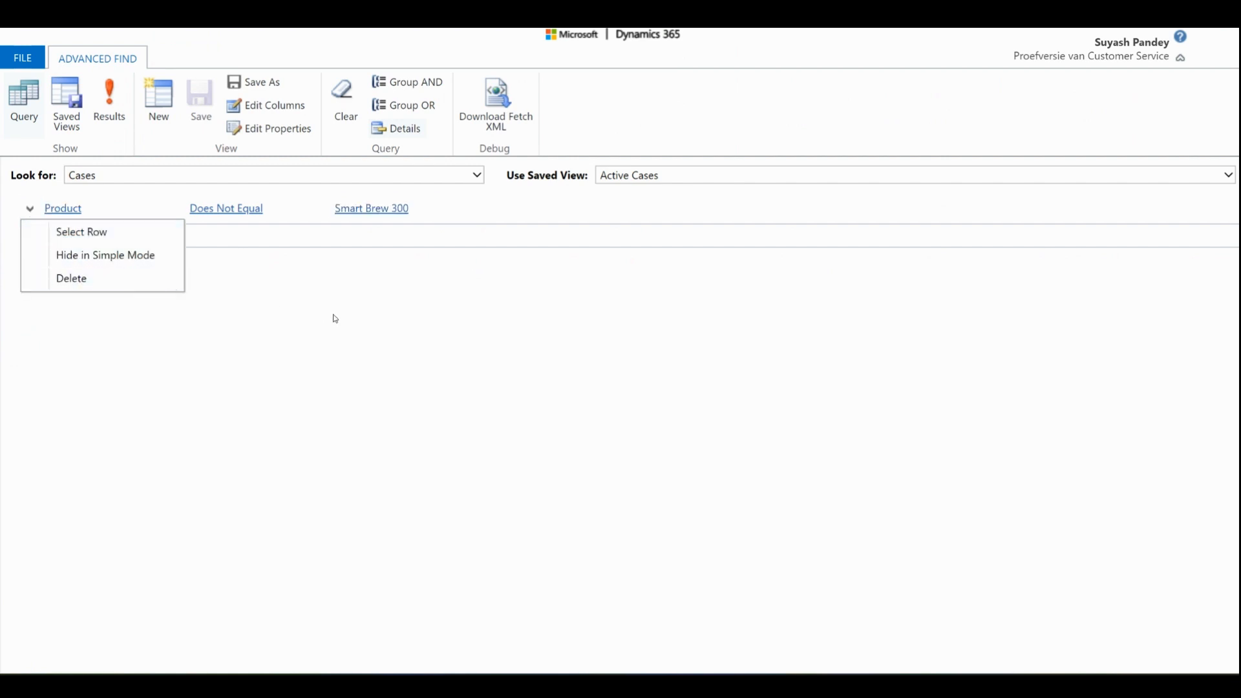
{"action": "left_click", "coordinate": [257, 208]}
{"action": "left_click", "coordinate": [262, 208]}
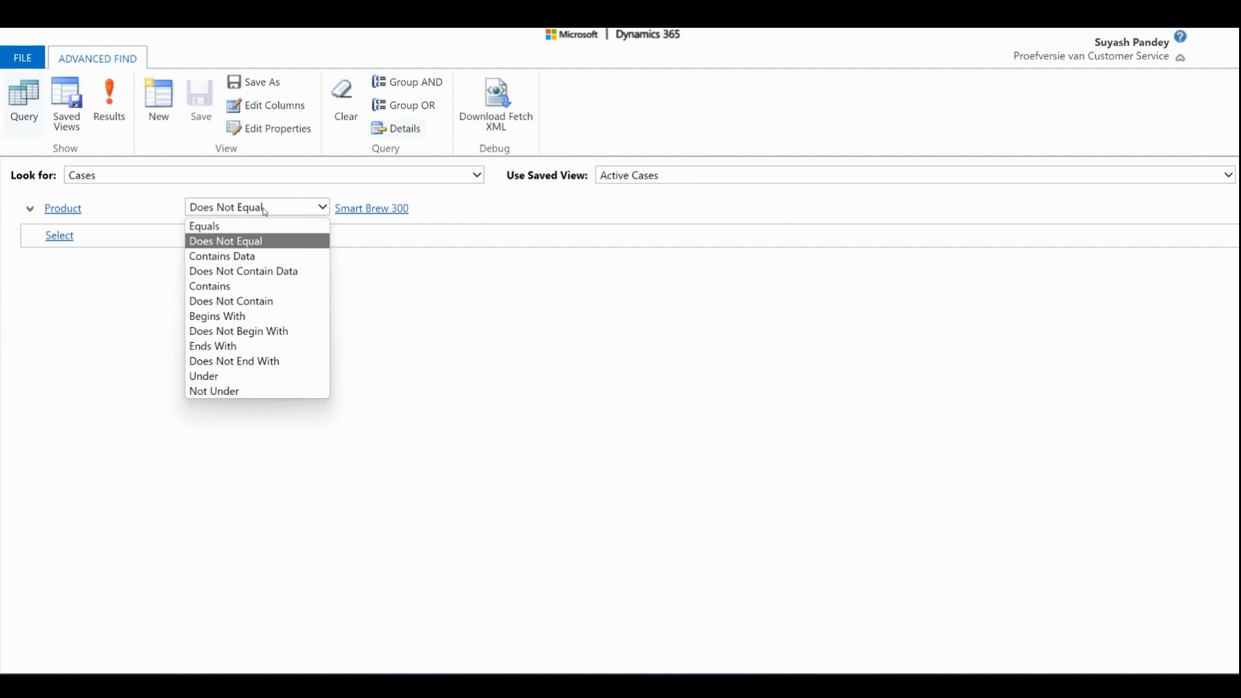
Replace the Product field in the case condition with Influence Score.
{"action": "left_click", "coordinate": [121, 208]}
{"action": "left_click", "coordinate": [121, 205]}
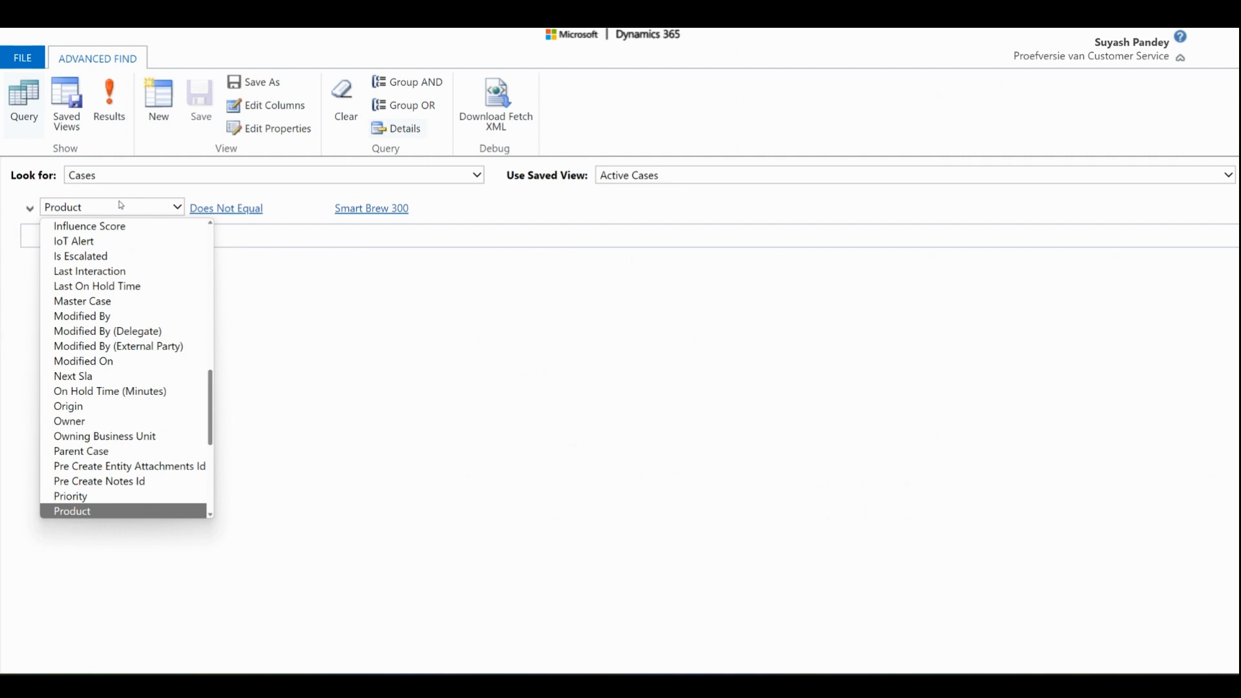
{"action": "scroll", "coordinate": [156, 322], "scroll_direction": "up", "scroll_amount": 3}
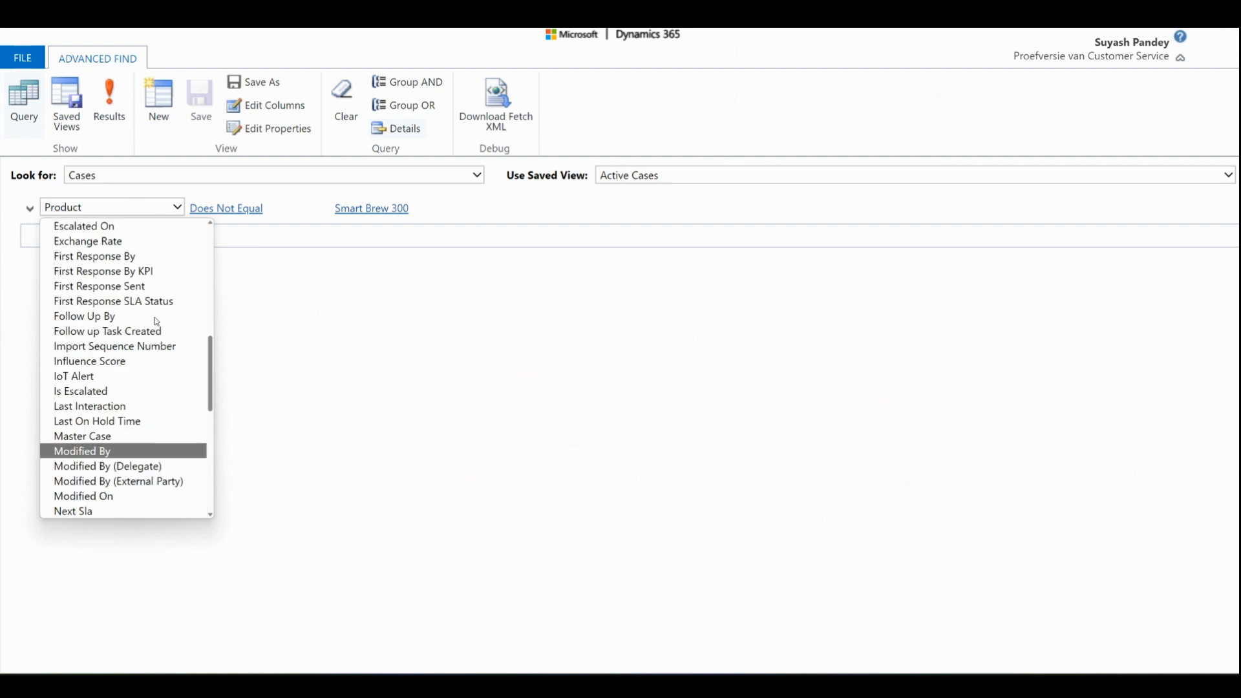
{"action": "left_click", "coordinate": [131, 364]}
Try the operators Is Greater Than and Is Less Than on the Influence Score condition.
{"action": "left_click", "coordinate": [265, 209]}
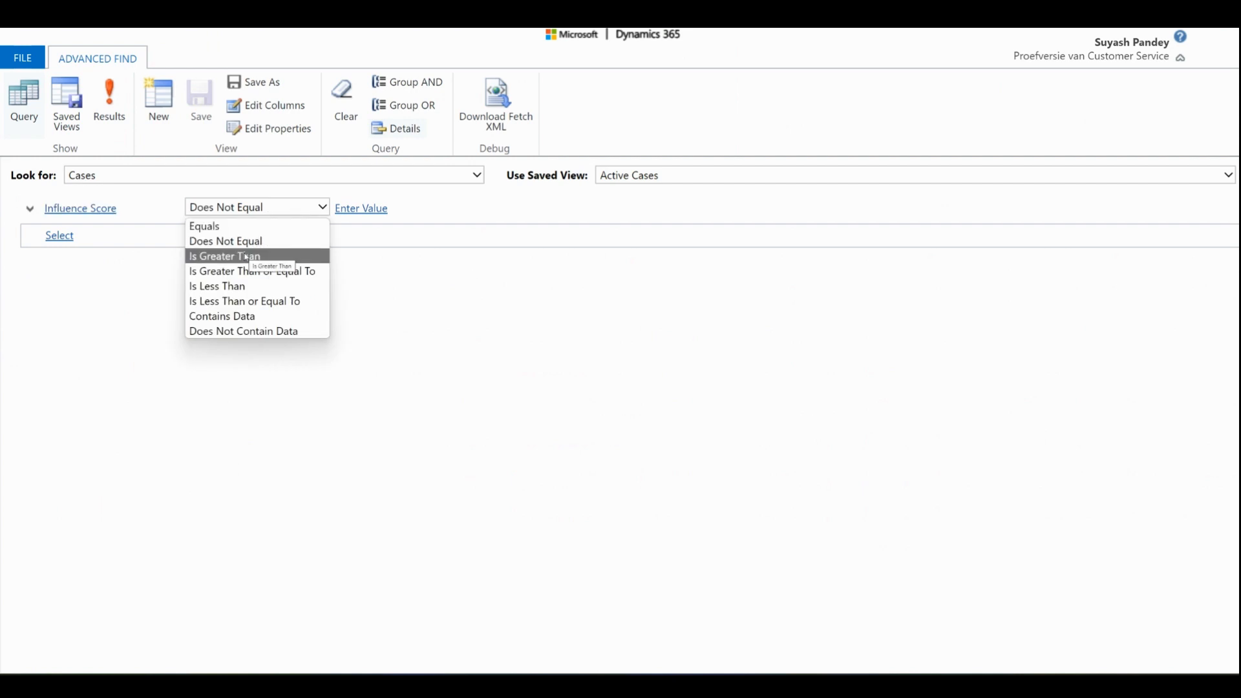
{"action": "left_click", "coordinate": [246, 256]}
{"action": "left_click", "coordinate": [289, 210]}
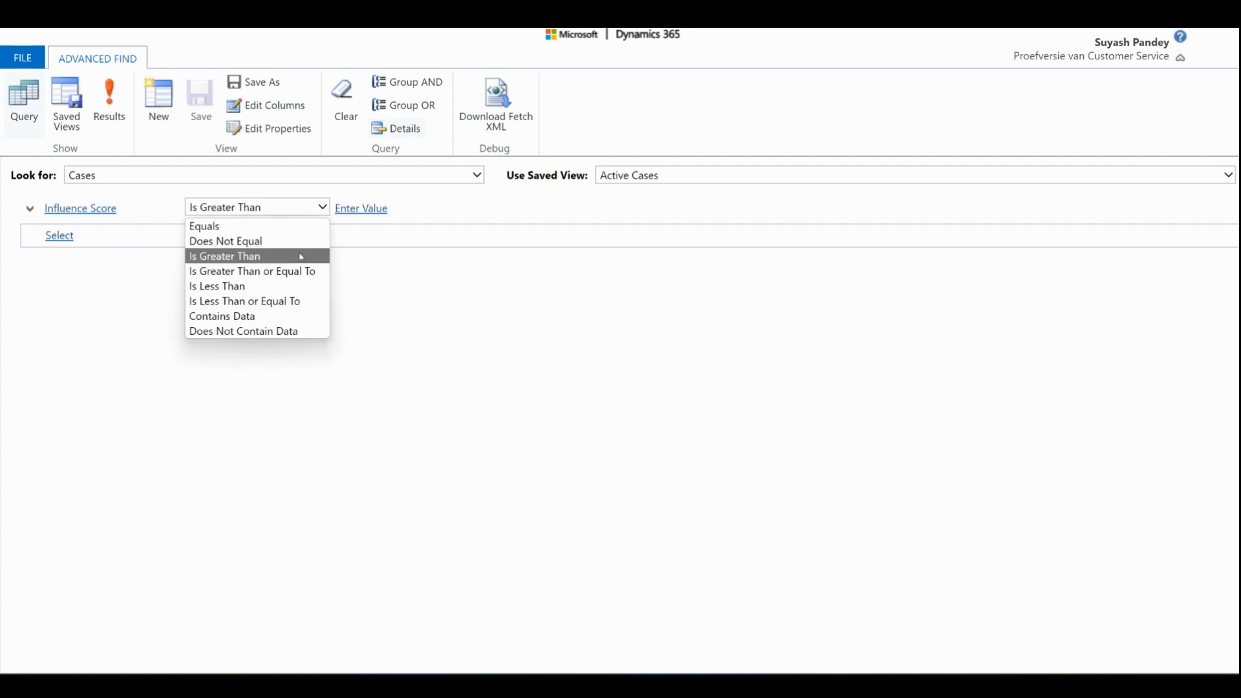
{"action": "left_click", "coordinate": [286, 290]}
Set the Influence Score condition to Contains Data, run the query, and return to the query definition.
{"action": "left_click", "coordinate": [281, 207]}
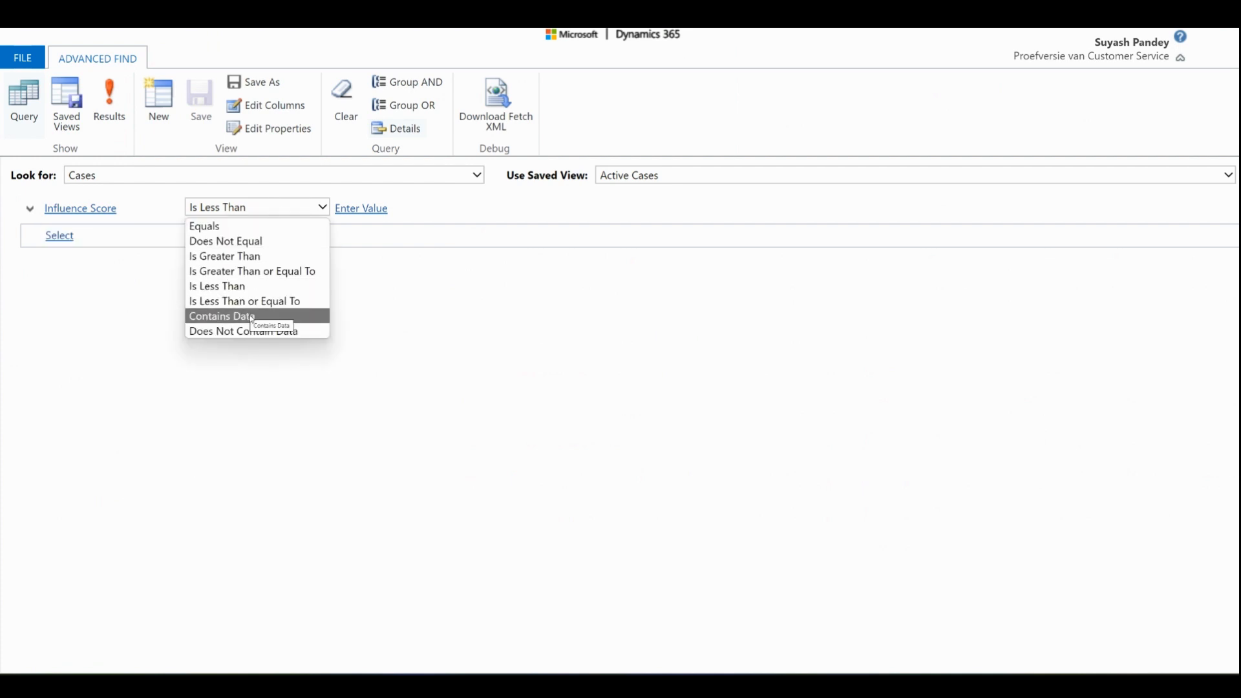
{"action": "left_click", "coordinate": [252, 318]}
{"action": "left_click", "coordinate": [109, 106]}
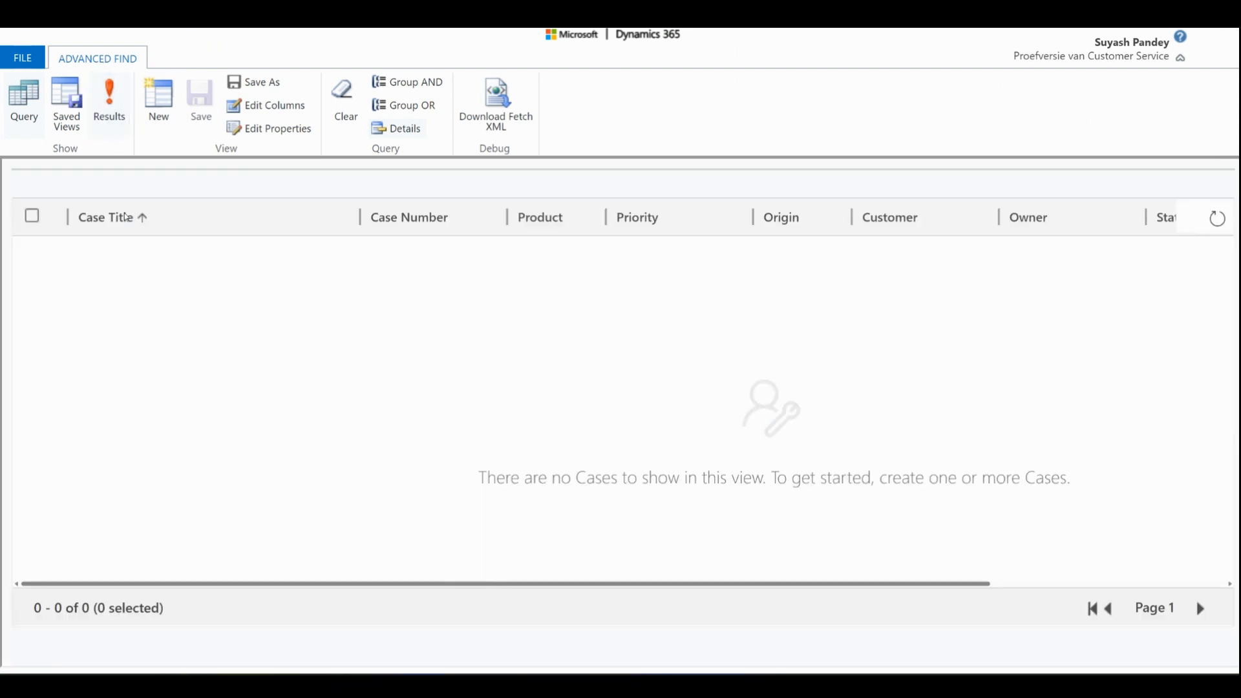
{"action": "left_click", "coordinate": [110, 58]}
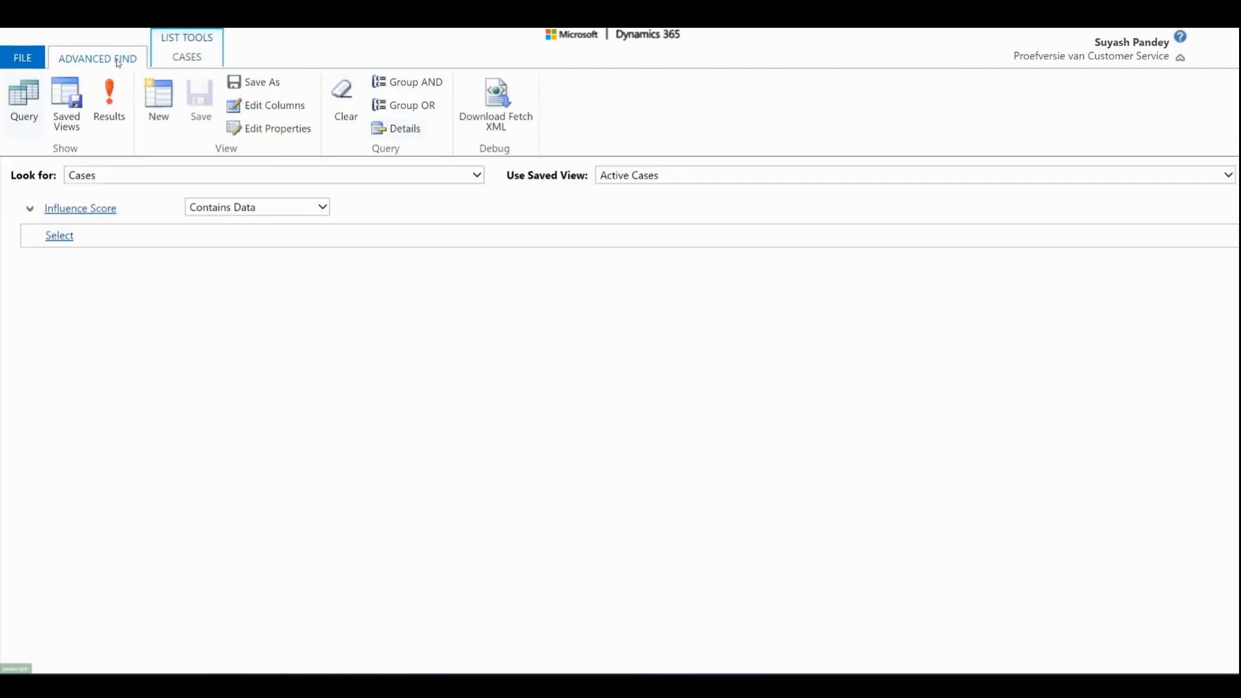
Set the Influence Score condition to Is Greater Than 10, run the query, and return to the query definition.
{"action": "left_click", "coordinate": [237, 211]}
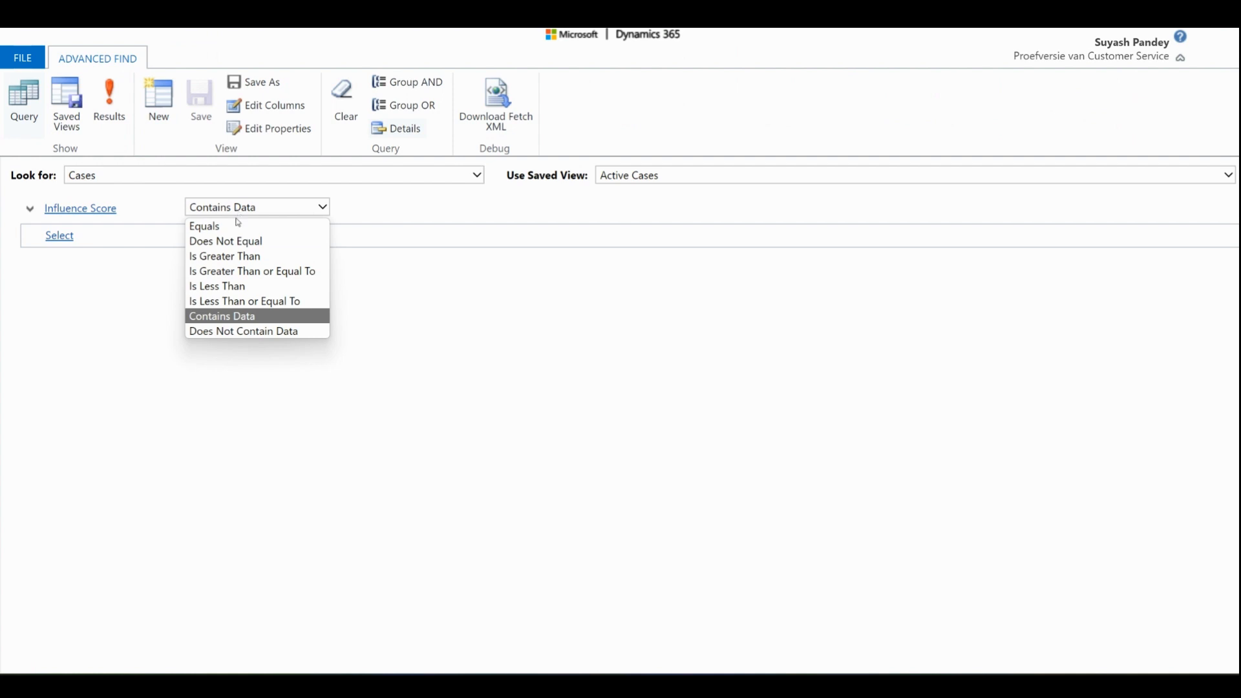
{"action": "left_click", "coordinate": [232, 253]}
{"action": "left_click", "coordinate": [386, 208]}
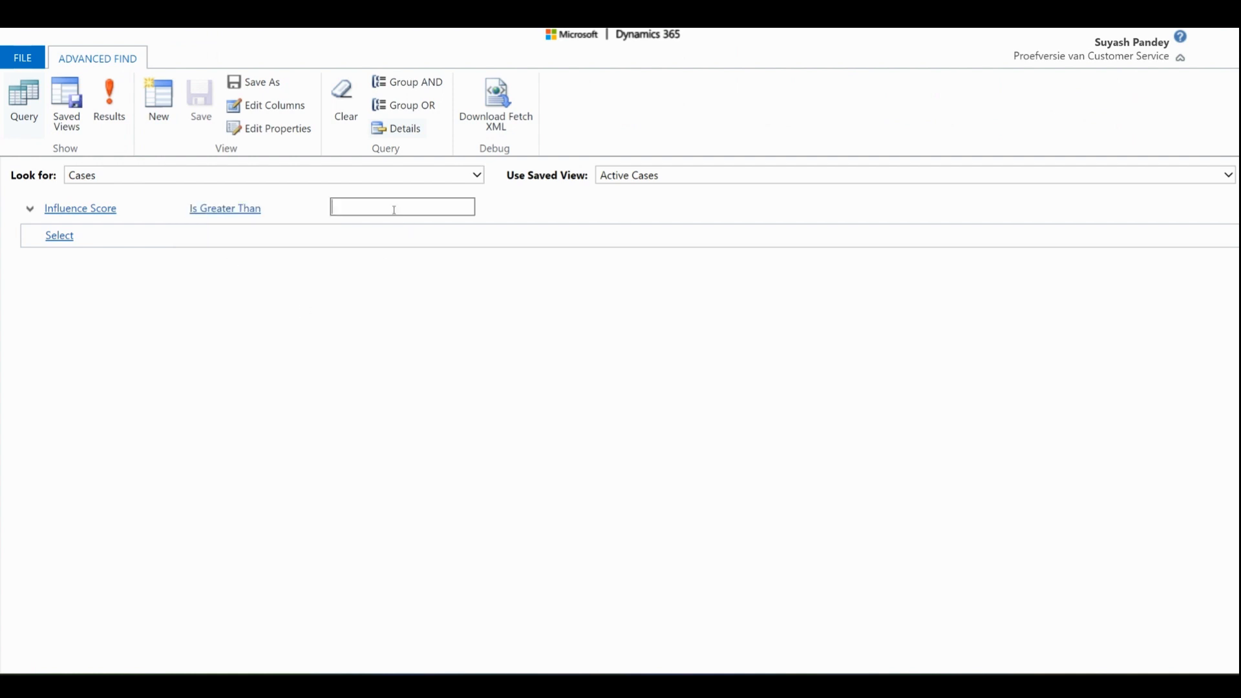
{"action": "type", "text": "10"}
{"action": "left_click", "coordinate": [109, 100]}
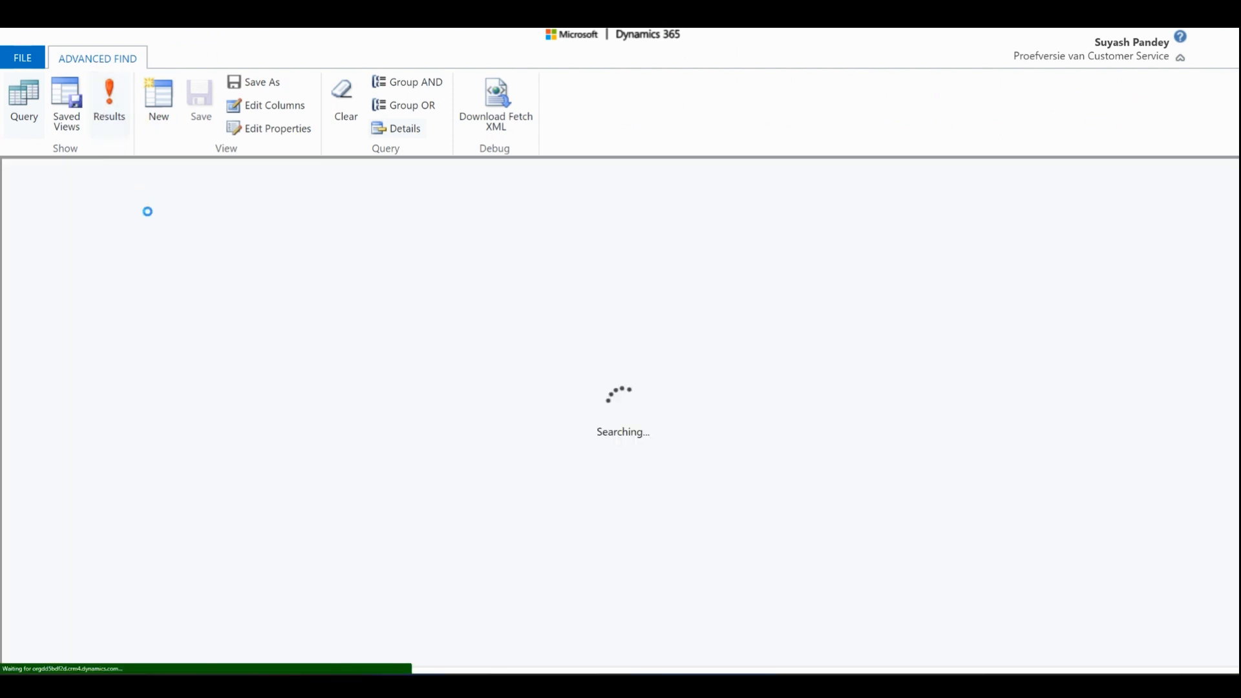
{"action": "left_click", "coordinate": [118, 57]}
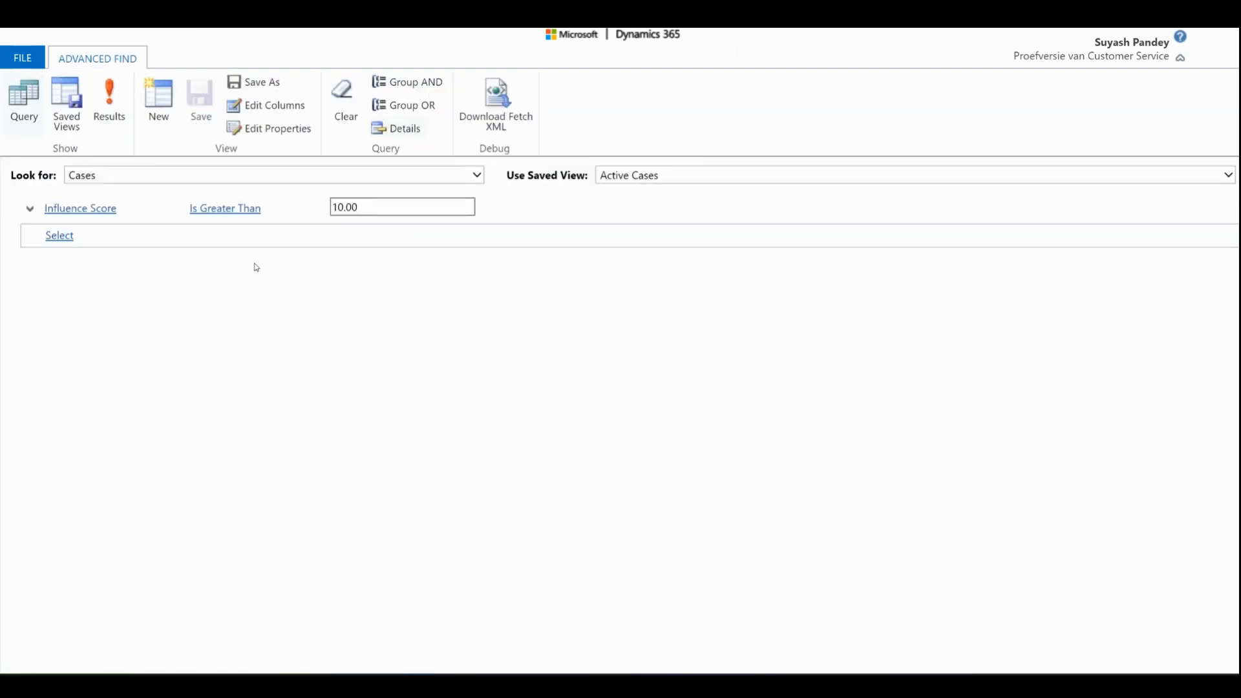
{"action": "left_click", "coordinate": [127, 246]}
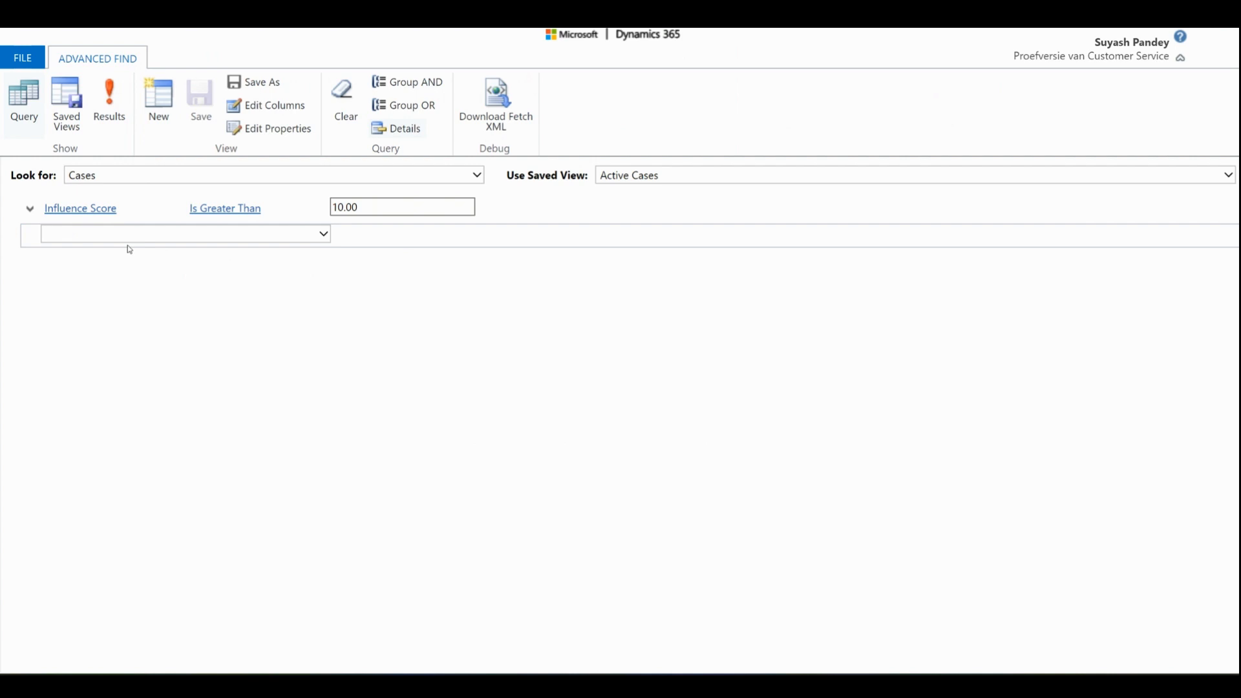
{"action": "left_click", "coordinate": [183, 305]}
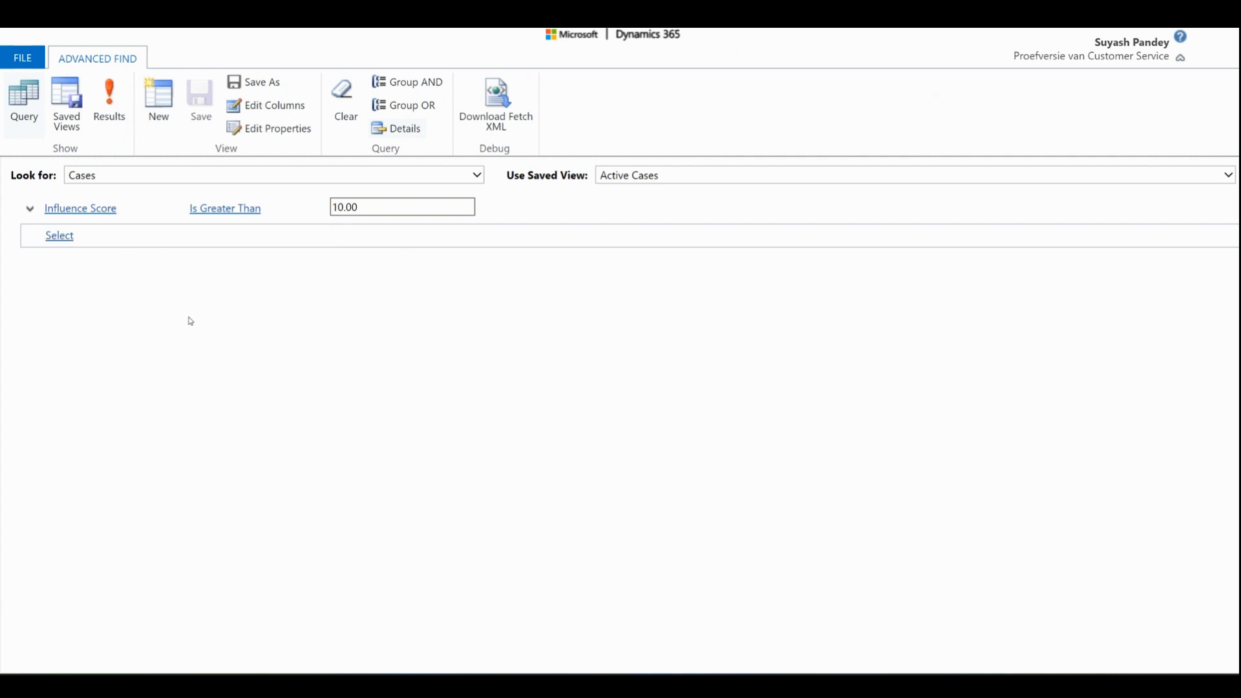